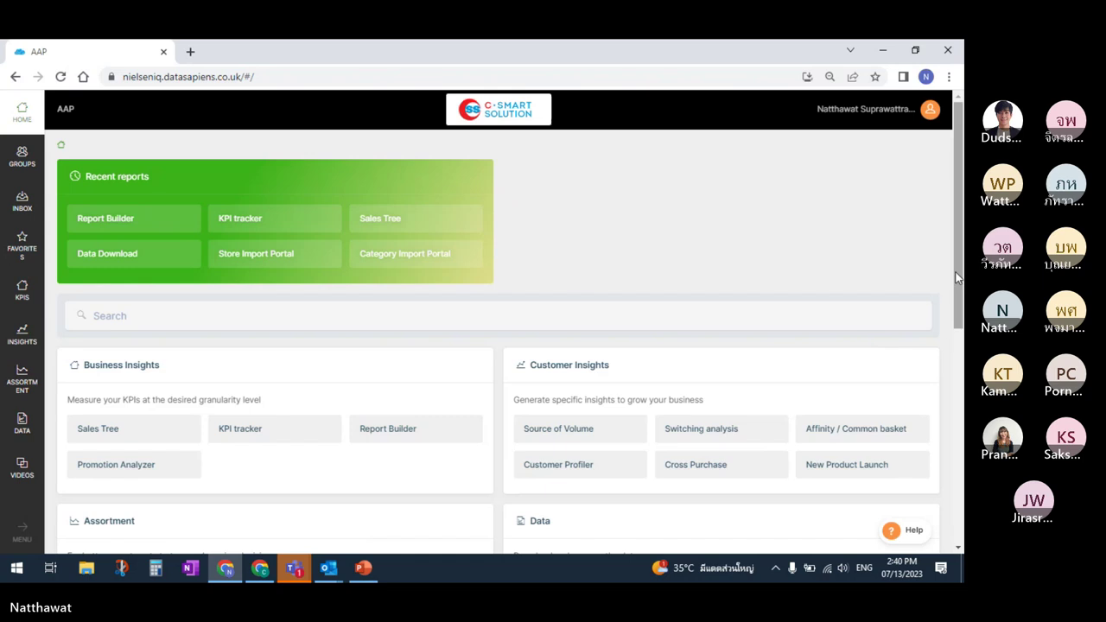
Step: Open the Source of Volume report from the Customer Insights section
{"action": "scroll", "coordinate": [957, 277], "scroll_direction": "down", "scroll_amount": 2}
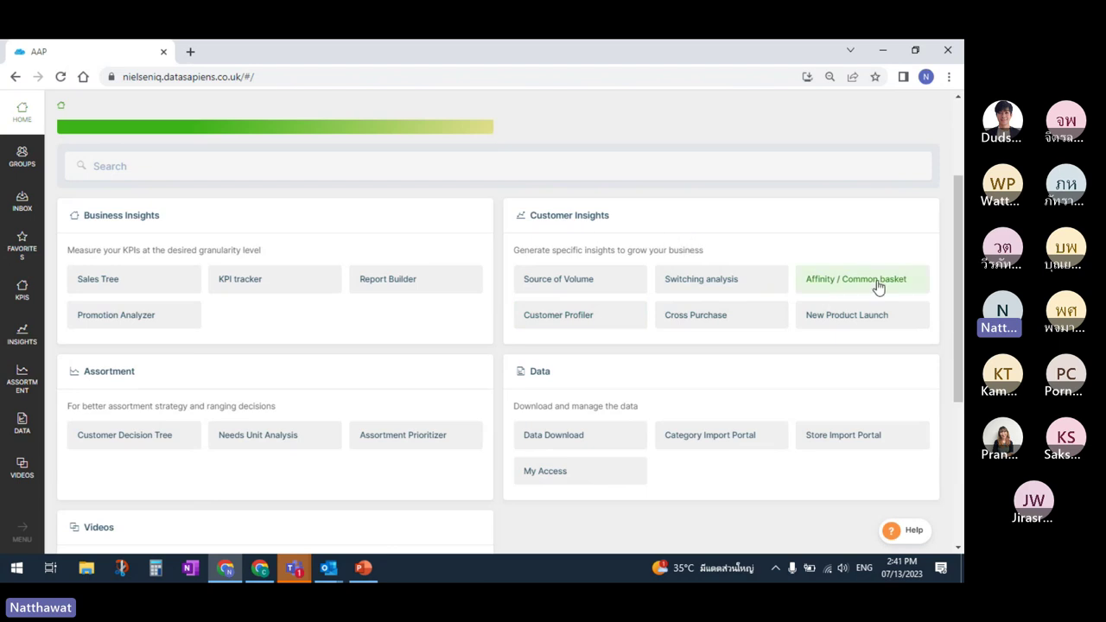
{"action": "scroll", "coordinate": [962, 275], "scroll_direction": "down", "scroll_amount": 1}
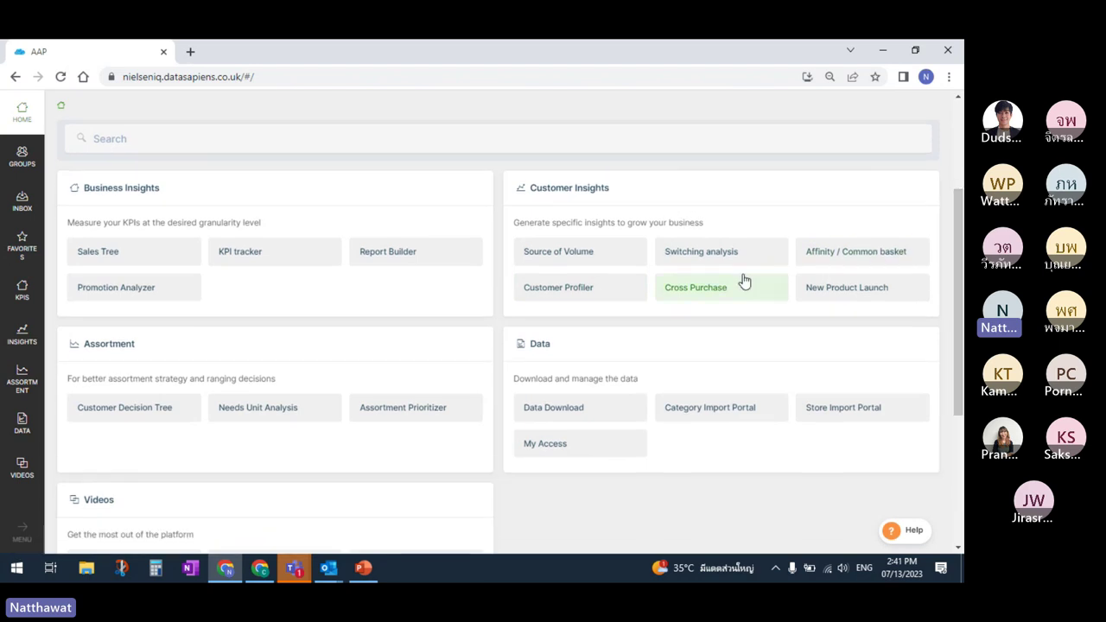
{"action": "left_click", "coordinate": [617, 262]}
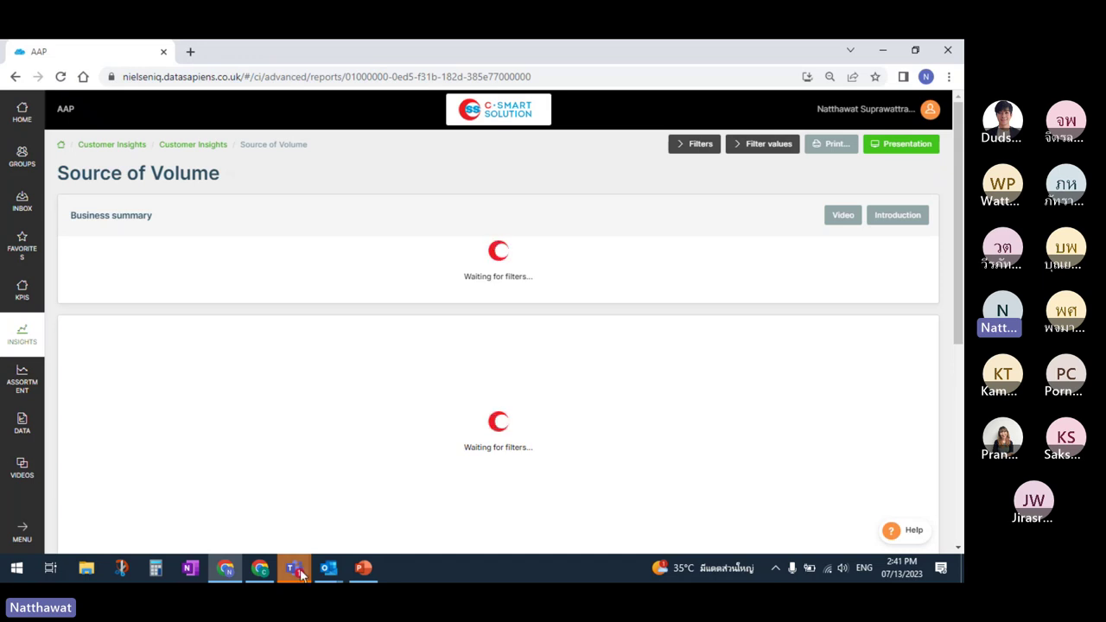
Step: Check the training meeting window in Teams and return to the Source of Volume report in the browser
{"action": "mouse_move", "coordinate": [294, 568]}
{"action": "left_click", "coordinate": [311, 508]}
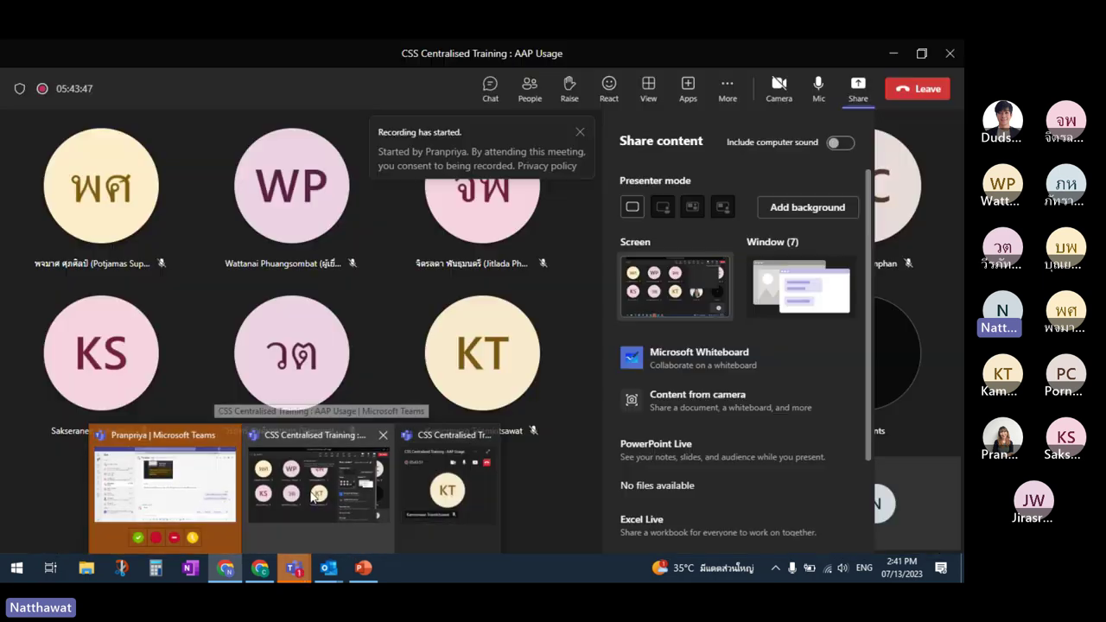
{"action": "left_click", "coordinate": [312, 499]}
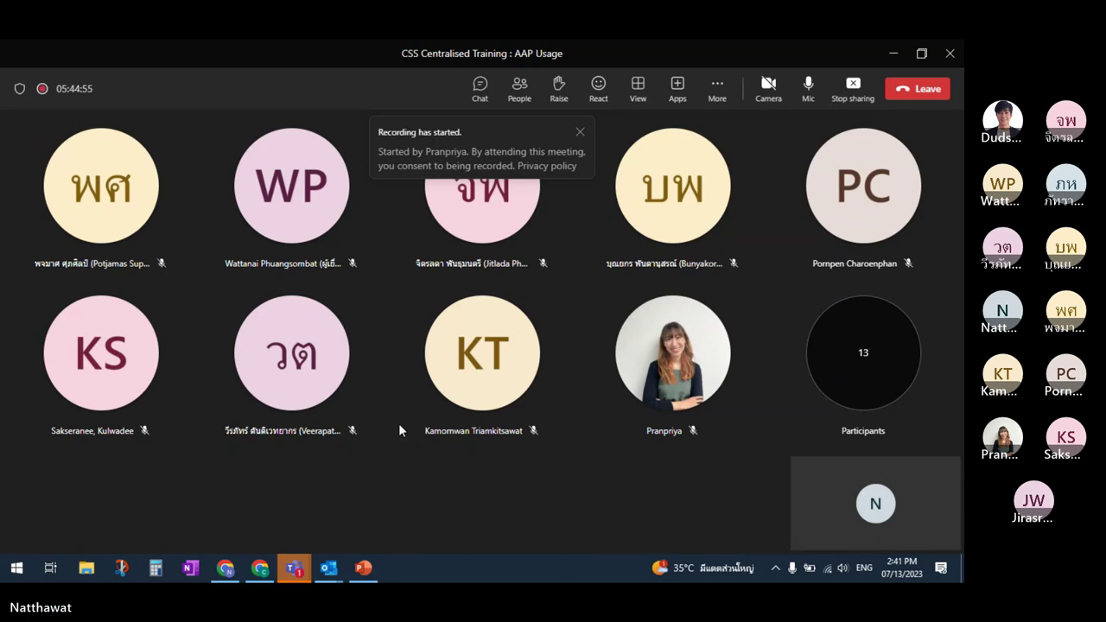
{"action": "left_click", "coordinate": [226, 570]}
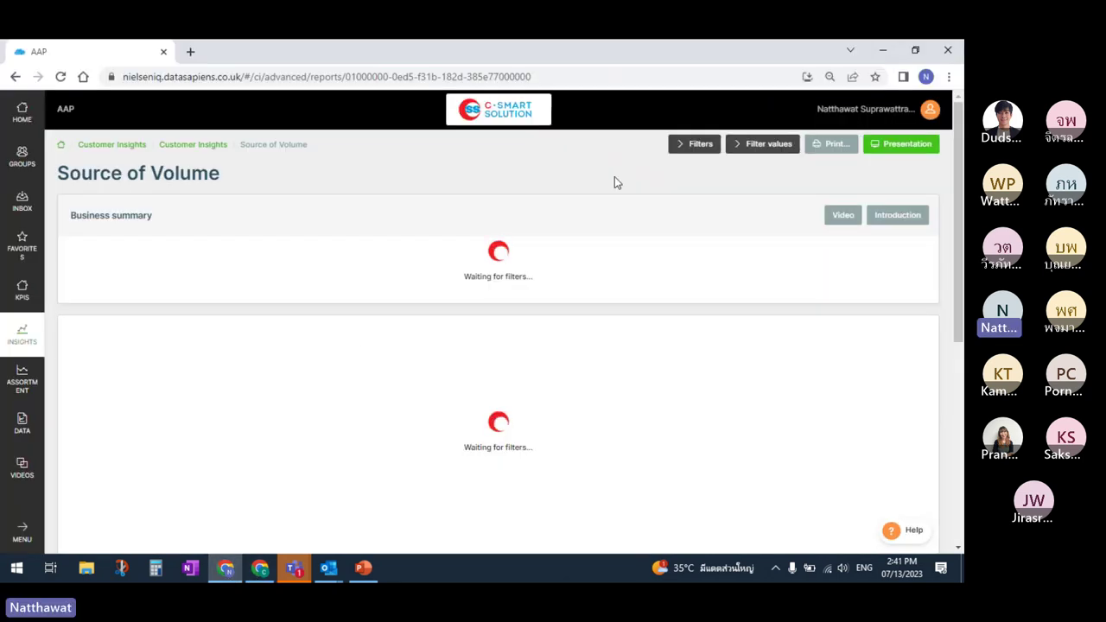
Step: Show the report filters and set the calendar to Gregorian
{"action": "left_click", "coordinate": [681, 152]}
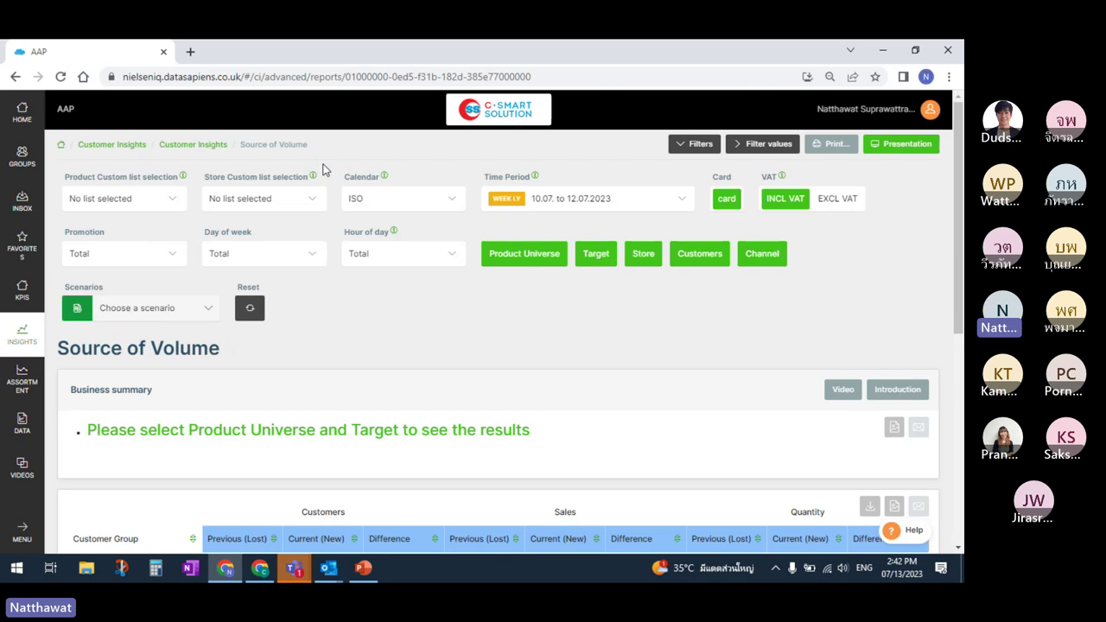
{"action": "left_click", "coordinate": [450, 203]}
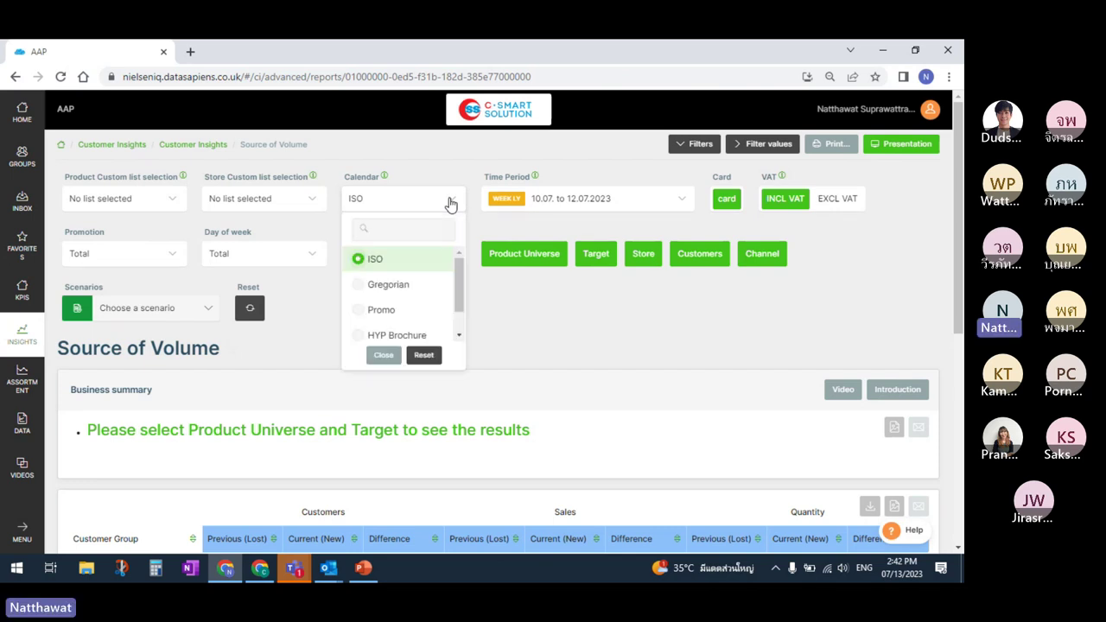
{"action": "left_click", "coordinate": [407, 287]}
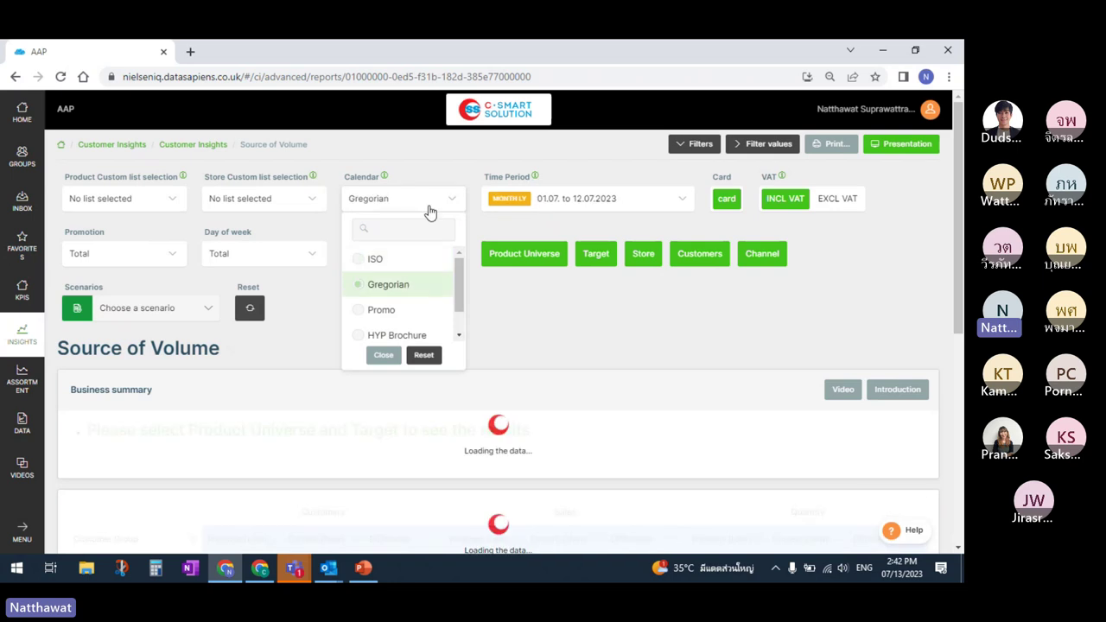
Step: Set the time period to the quarters 202302 and 202301, covering 01.01. to 30.06.2023
{"action": "left_click", "coordinate": [581, 204]}
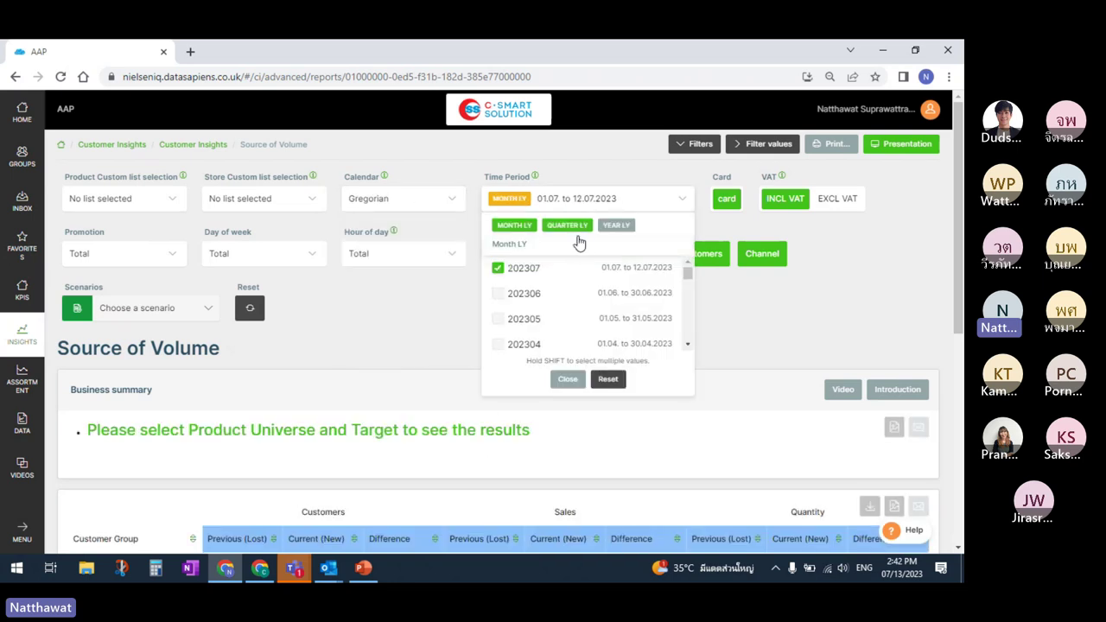
{"action": "left_click", "coordinate": [562, 229]}
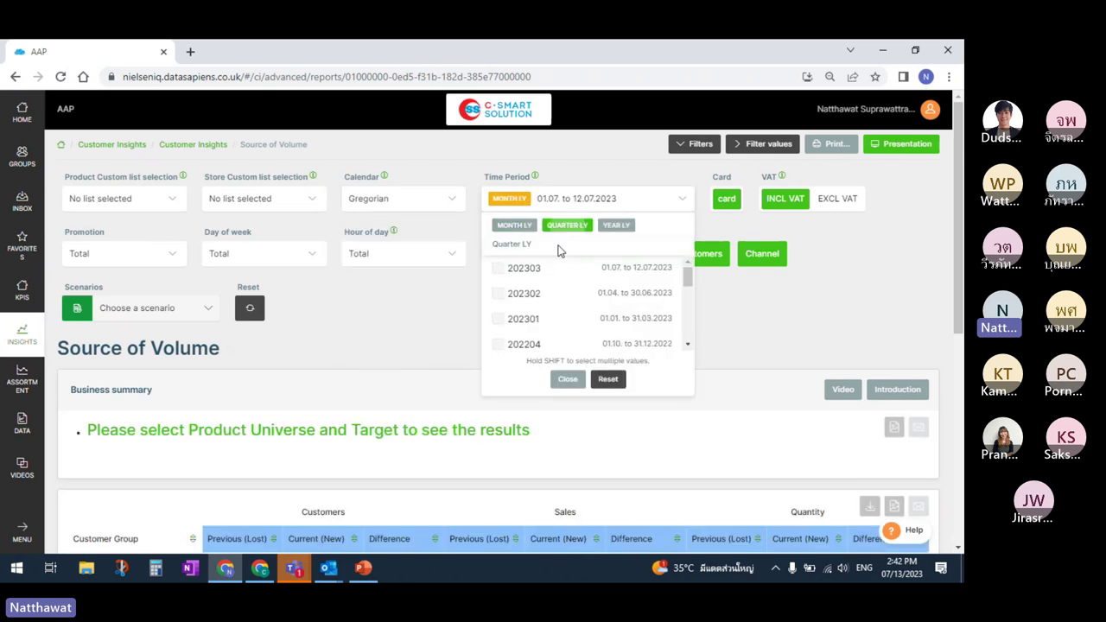
{"action": "left_click", "coordinate": [531, 298]}
{"action": "left_click", "coordinate": [538, 321], "text": "shift"}
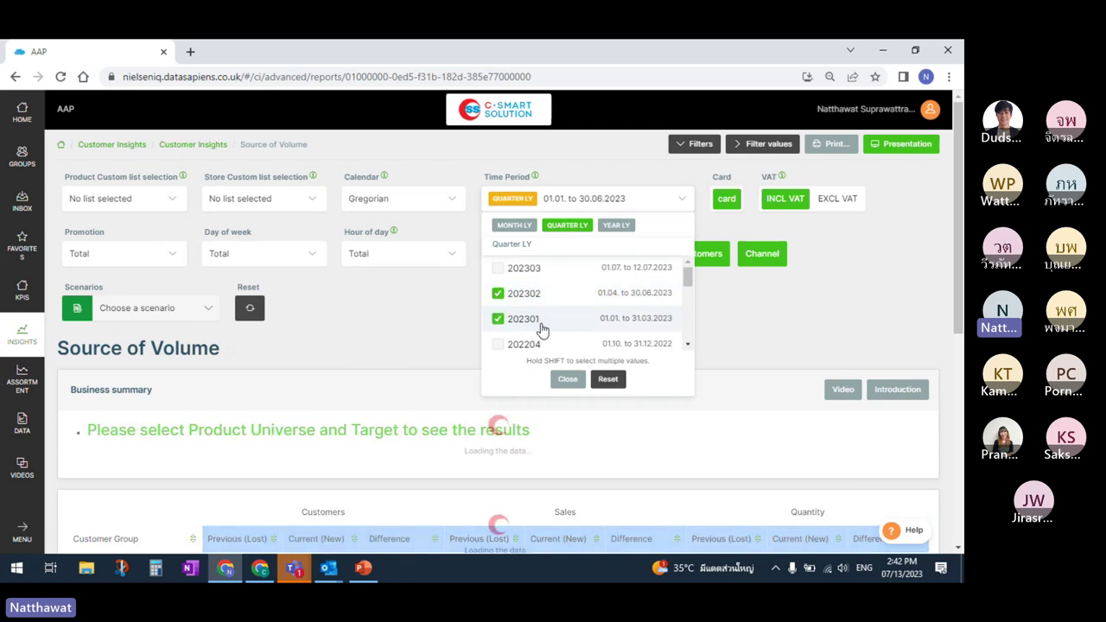
{"action": "left_click", "coordinate": [569, 379]}
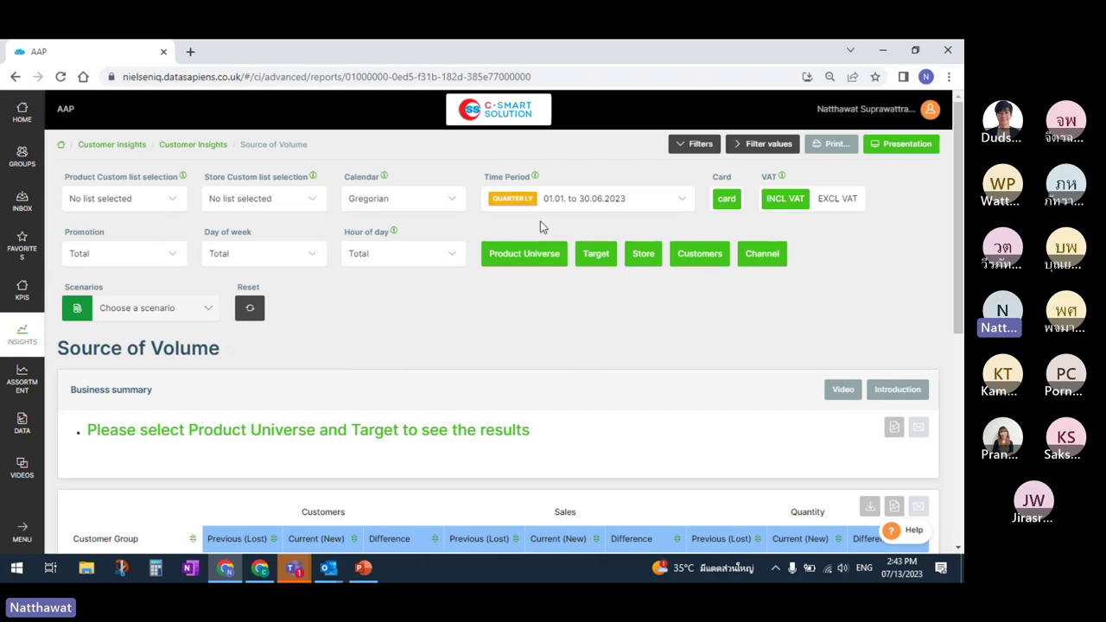
Step: Set the Product Universe class to 05506001 - BREAD
{"action": "left_click", "coordinate": [549, 256]}
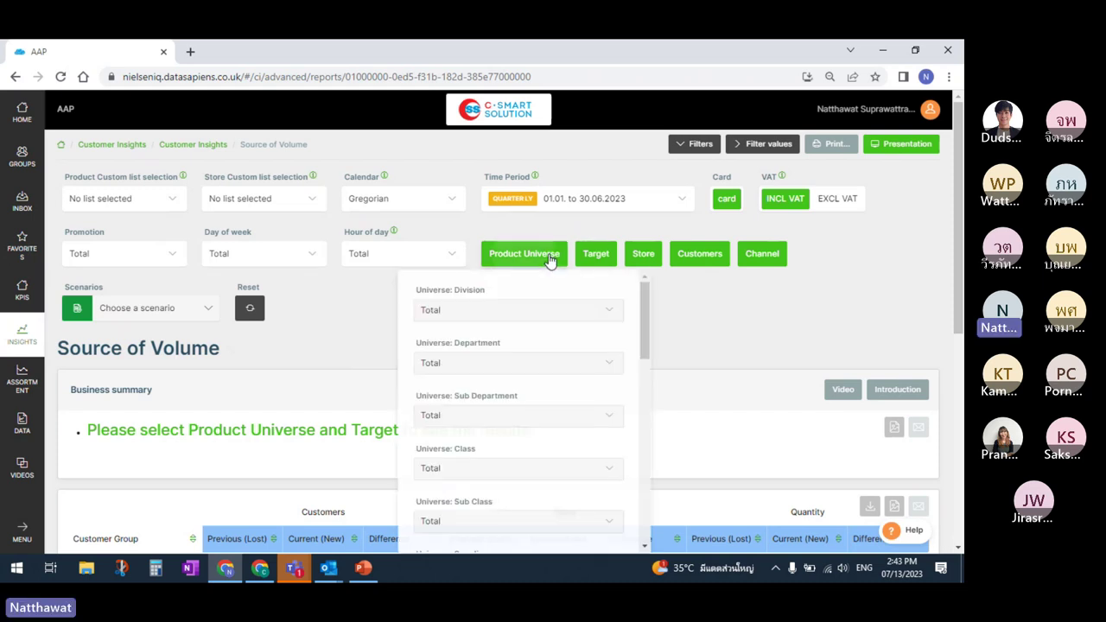
{"action": "left_click_drag", "start_coordinate": [642, 313], "coordinate": [650, 348]}
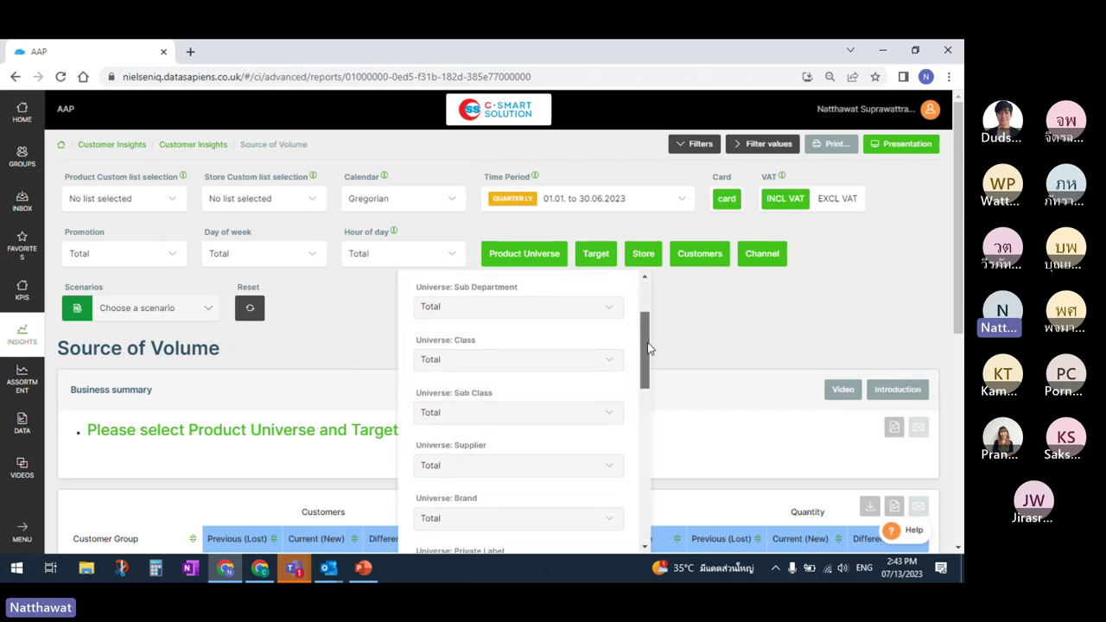
{"action": "left_click", "coordinate": [596, 364]}
{"action": "type", "text": "bread"}
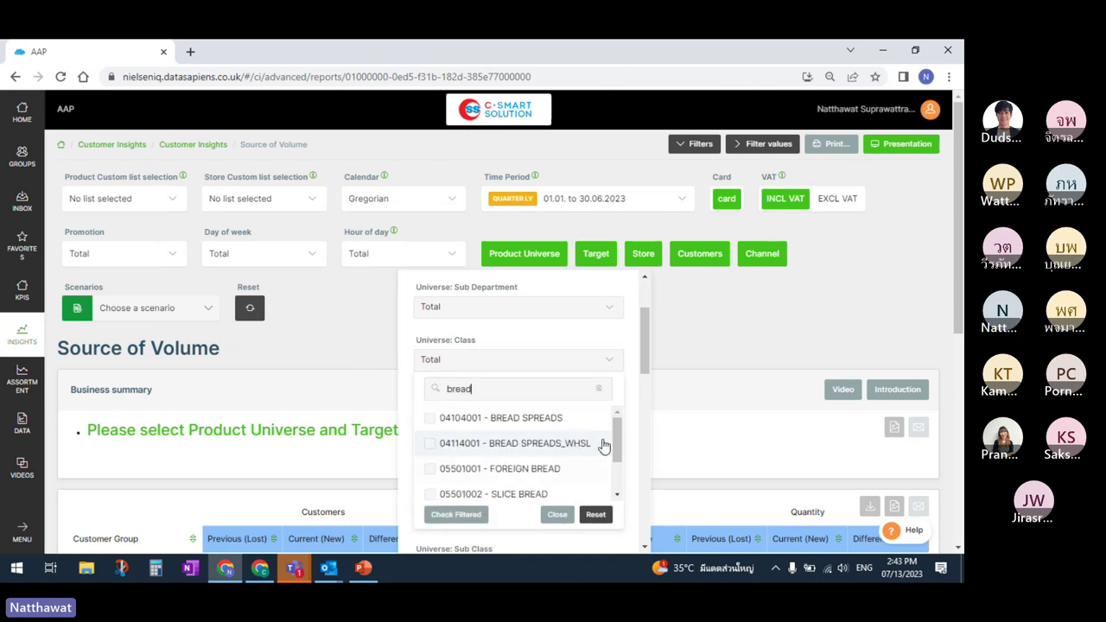
{"action": "left_click_drag", "start_coordinate": [615, 444], "coordinate": [619, 481]}
{"action": "left_click", "coordinate": [523, 489]}
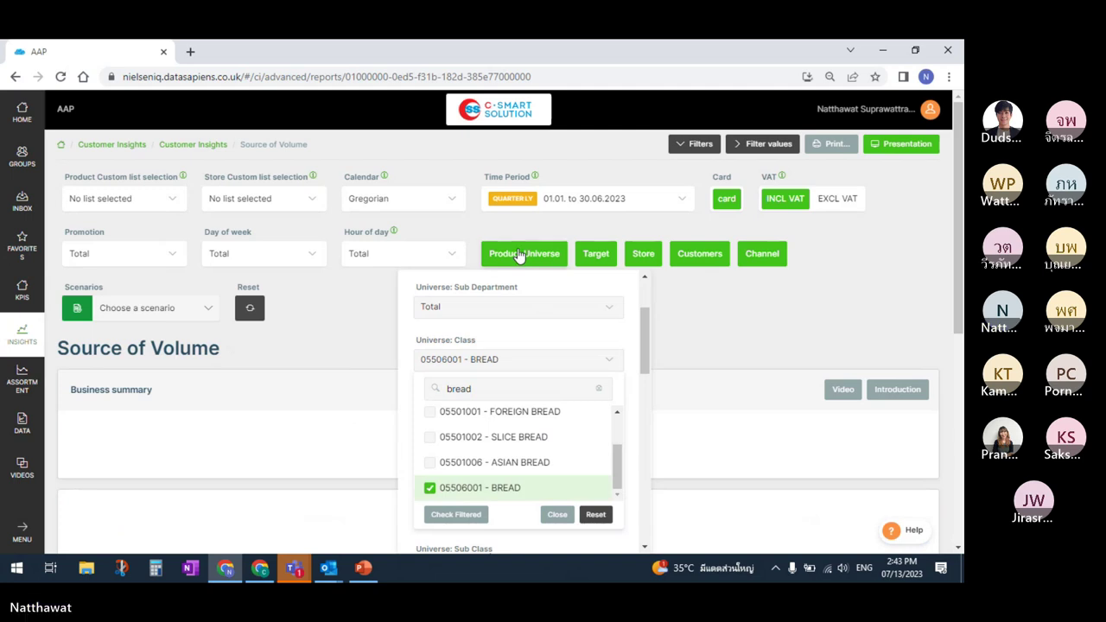
{"action": "left_click", "coordinate": [518, 254]}
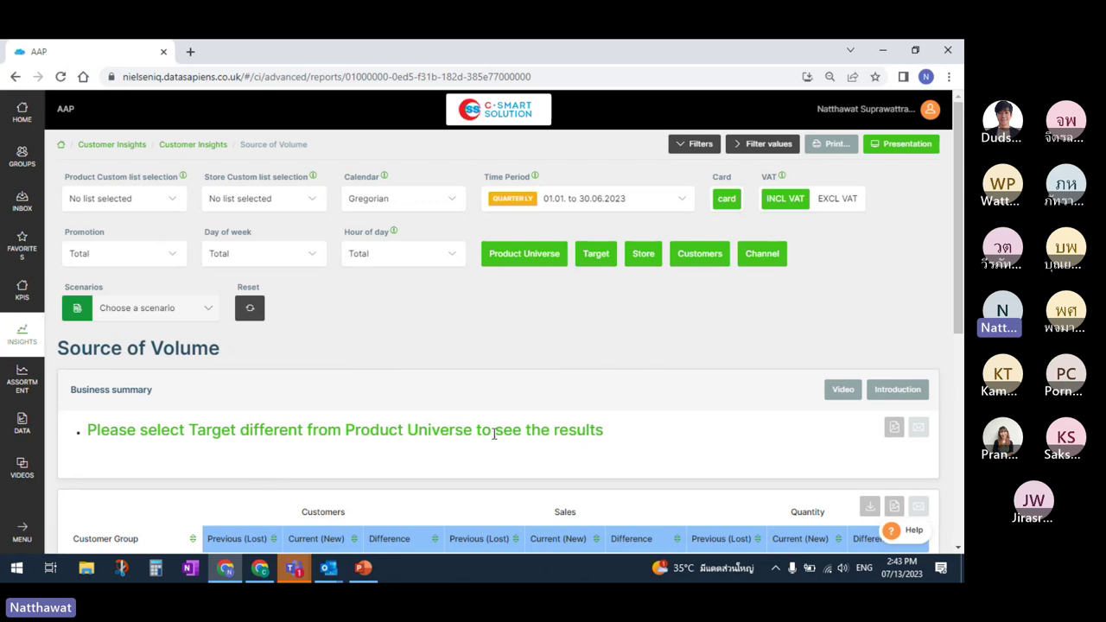
{"action": "left_click", "coordinate": [598, 255]}
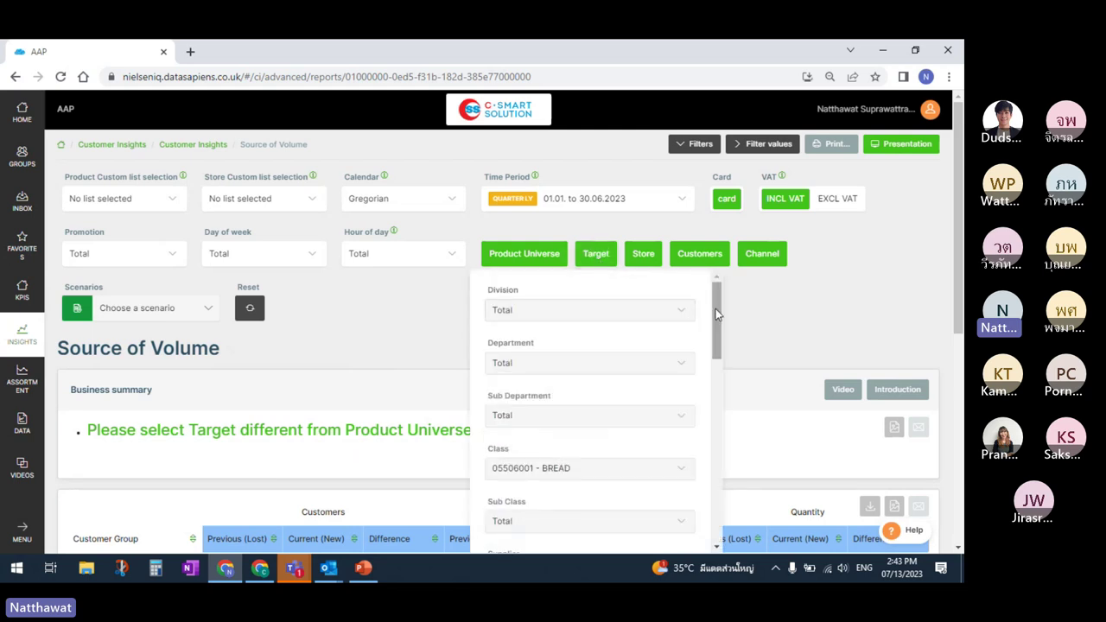
{"action": "left_click_drag", "start_coordinate": [718, 308], "coordinate": [726, 344]}
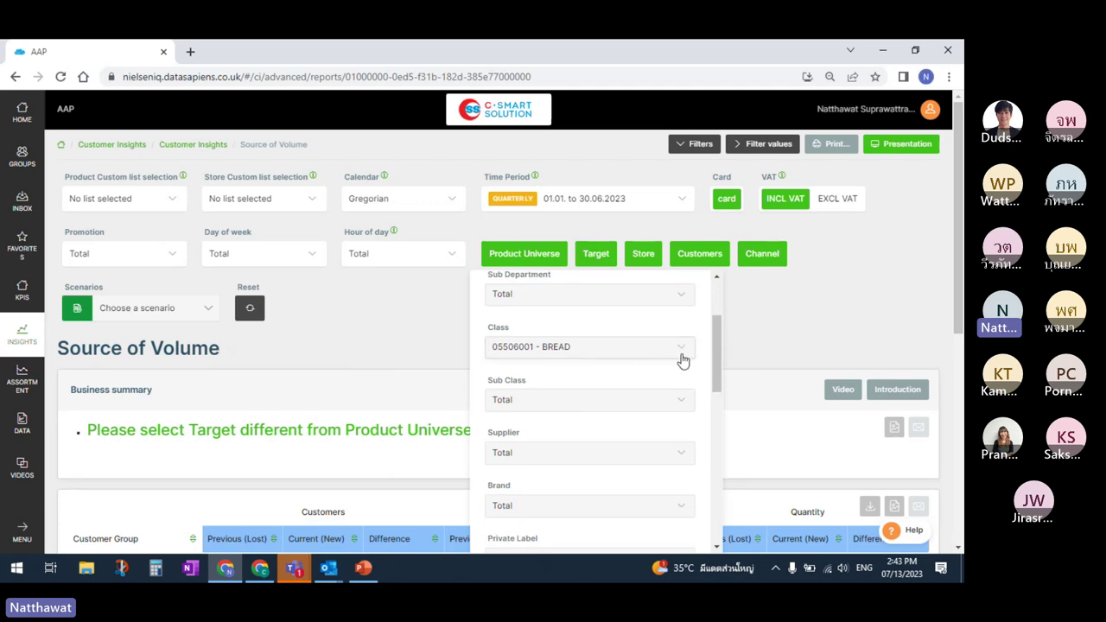
{"action": "left_click_drag", "start_coordinate": [722, 350], "coordinate": [723, 367]}
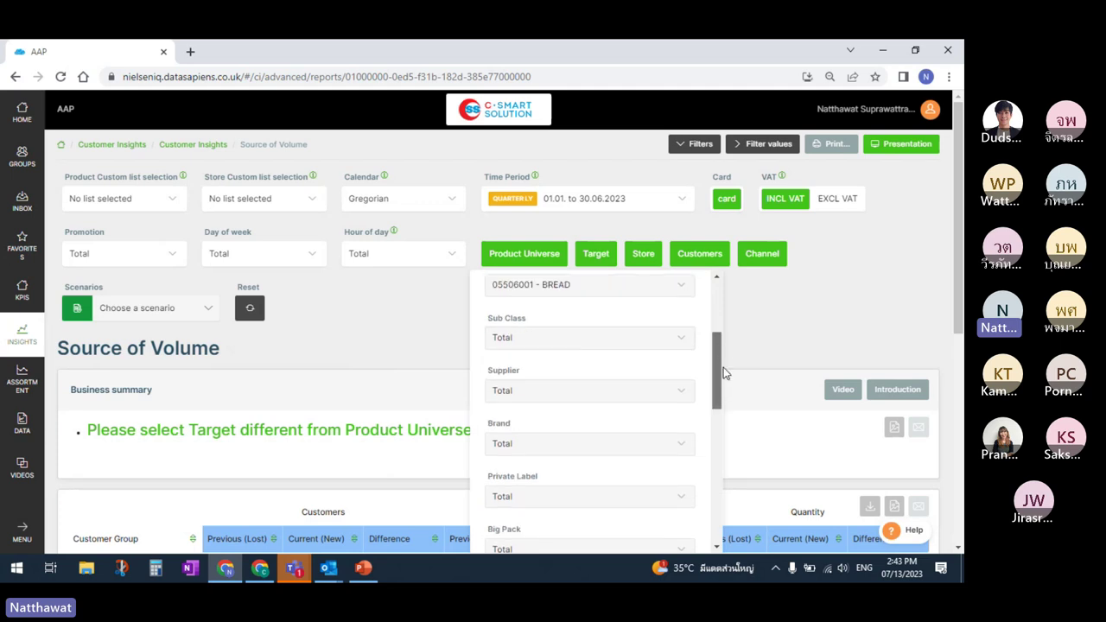
{"action": "left_click", "coordinate": [673, 340]}
{"action": "left_click", "coordinate": [613, 447]}
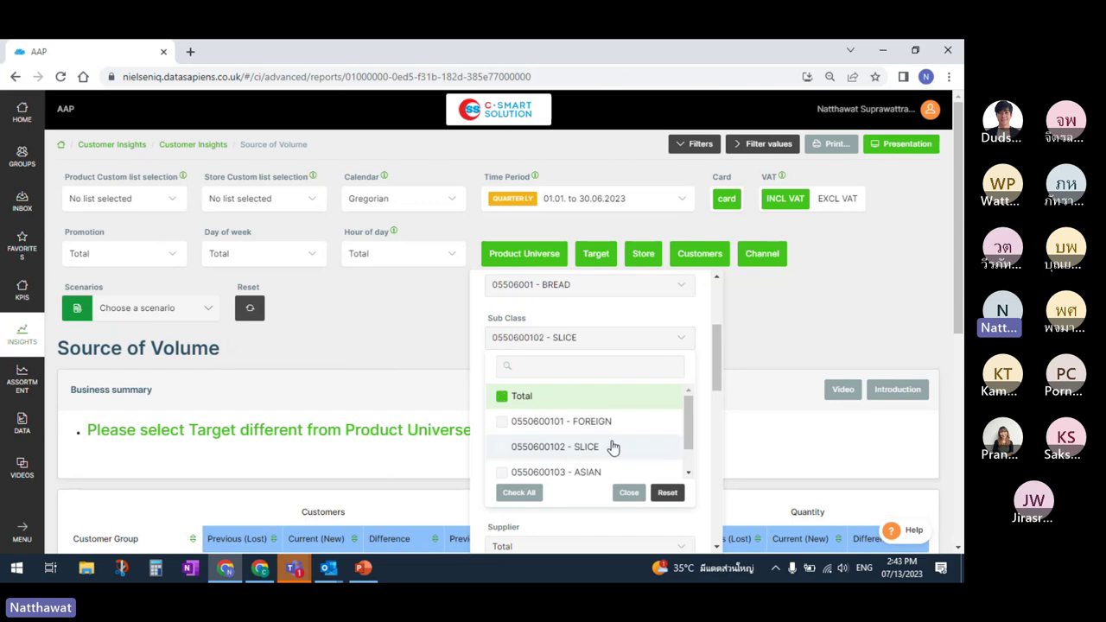
{"action": "left_click", "coordinate": [676, 341]}
Step: Set the Target brand to 3672 - FARMHOUSE and close the Target filters
{"action": "scroll", "coordinate": [717, 353], "scroll_direction": "down", "scroll_amount": 1}
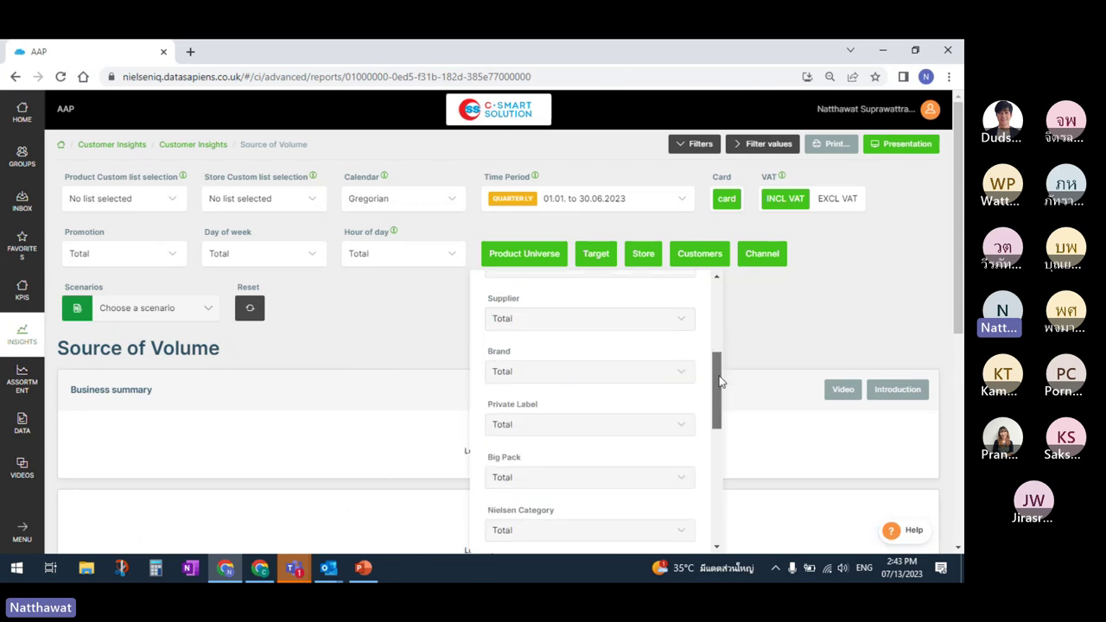
{"action": "left_click", "coordinate": [660, 368]}
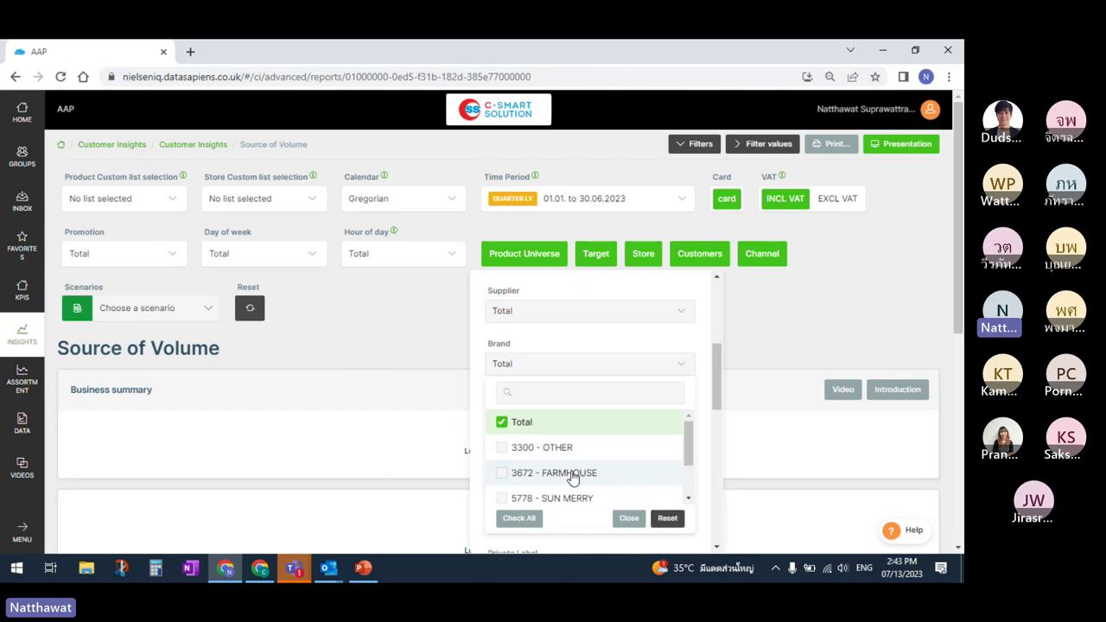
{"action": "left_click", "coordinate": [573, 474]}
{"action": "left_click", "coordinate": [681, 365]}
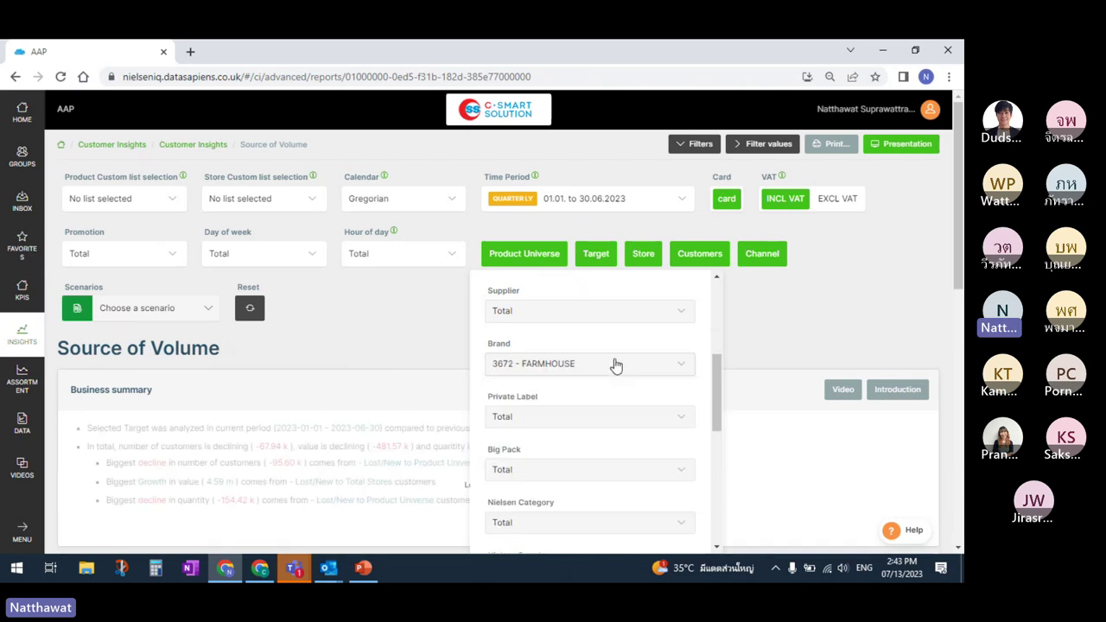
{"action": "left_click", "coordinate": [599, 255]}
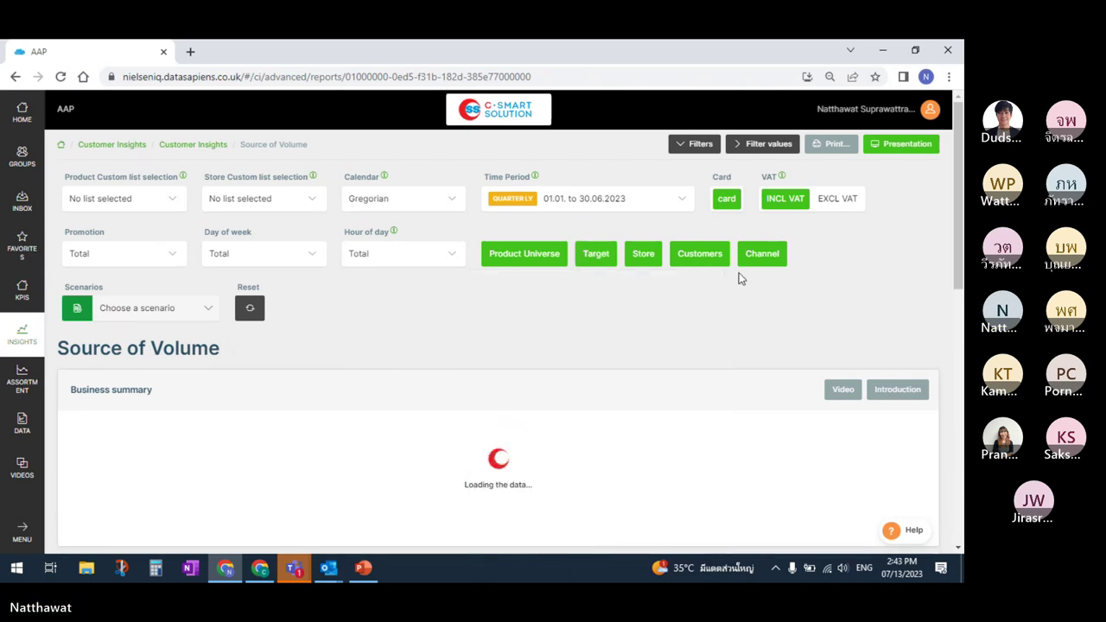
Step: Hide the report filters and examine the business summary and customer group table
{"action": "left_click_drag", "start_coordinate": [962, 233], "coordinate": [962, 251]}
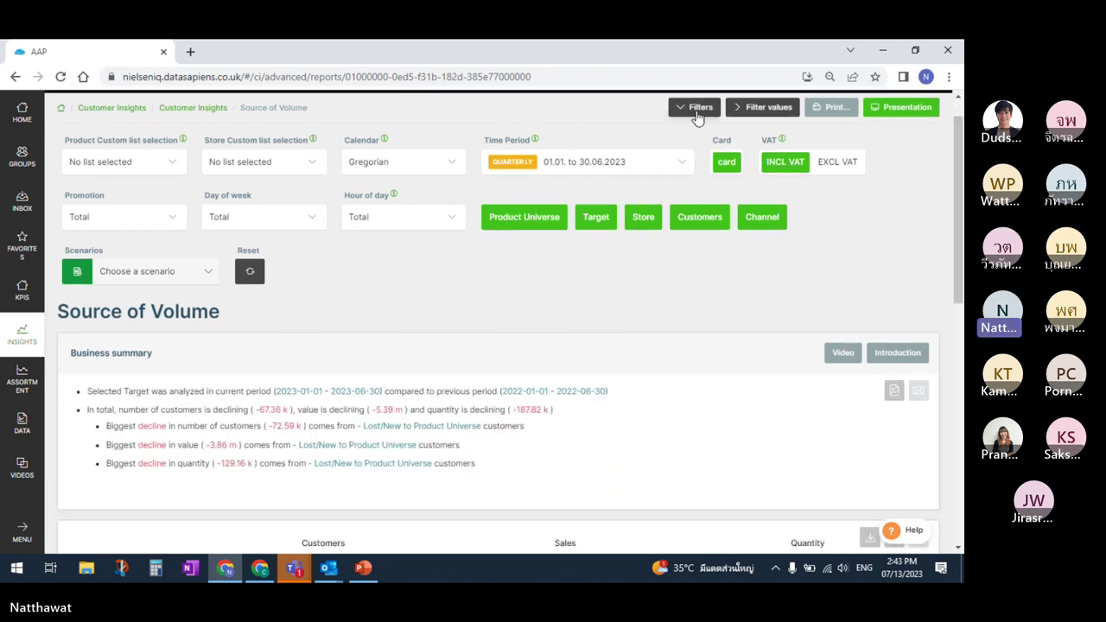
{"action": "left_click", "coordinate": [698, 115]}
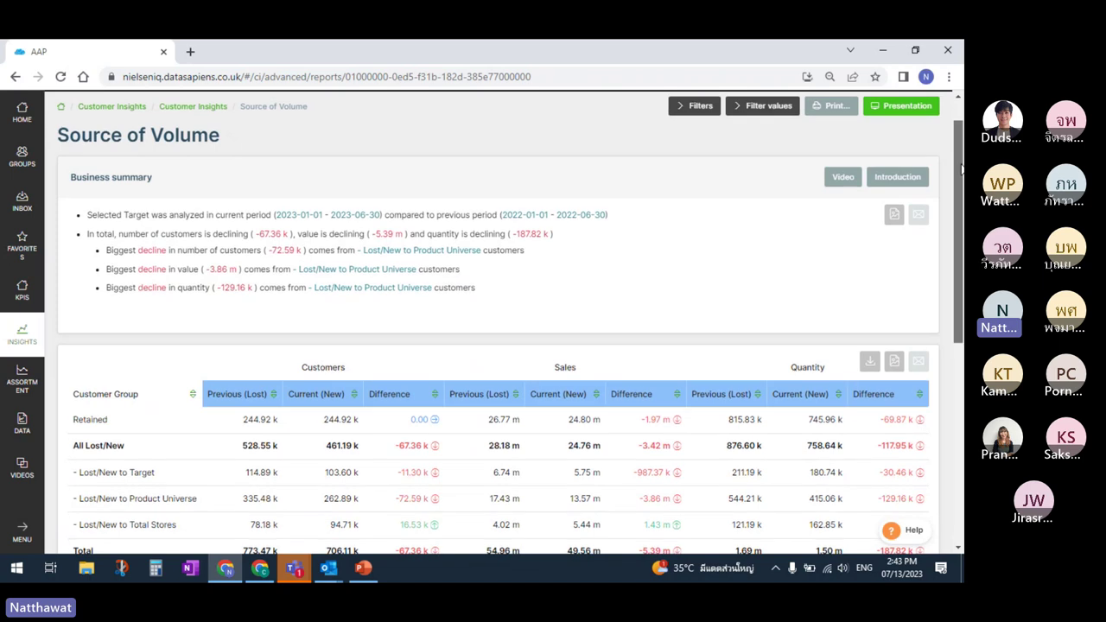
{"action": "scroll", "coordinate": [244, 124], "scroll_direction": "down", "scroll_amount": 1}
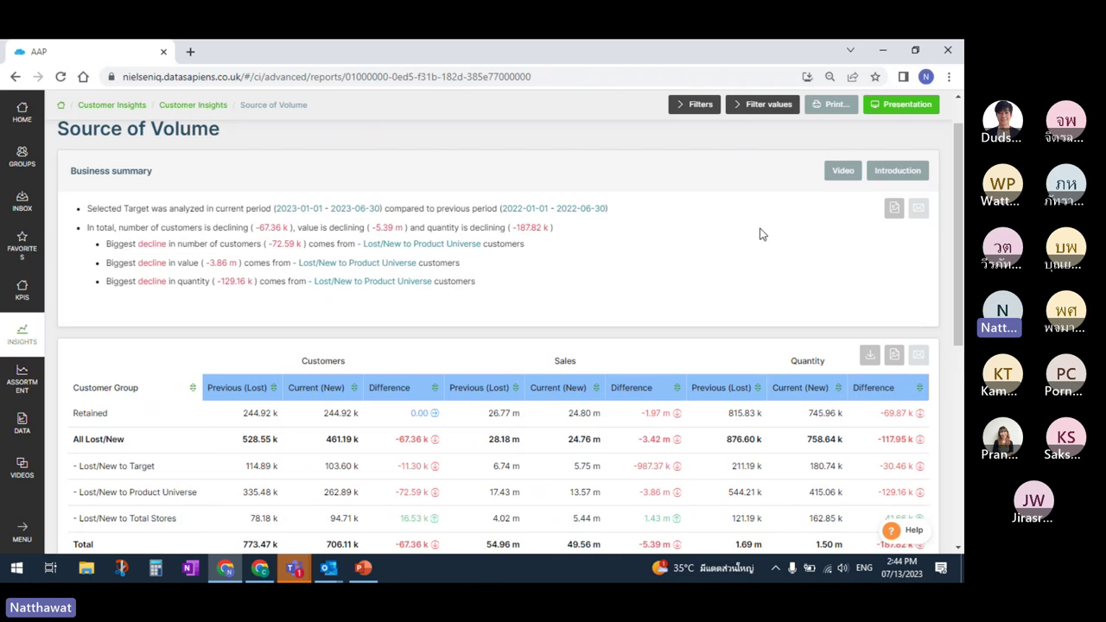
{"action": "left_click_drag", "start_coordinate": [962, 219], "coordinate": [963, 275]}
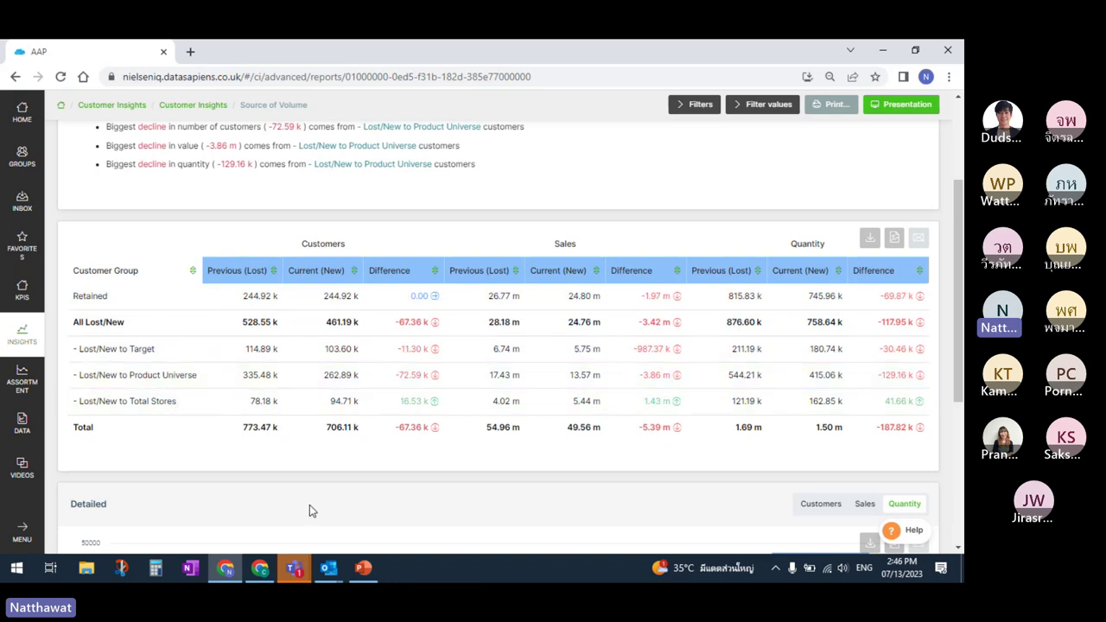
Step: Switch to PowerPoint to examine the Source of Volume slide defining the customer groups
{"action": "left_click", "coordinate": [363, 568]}
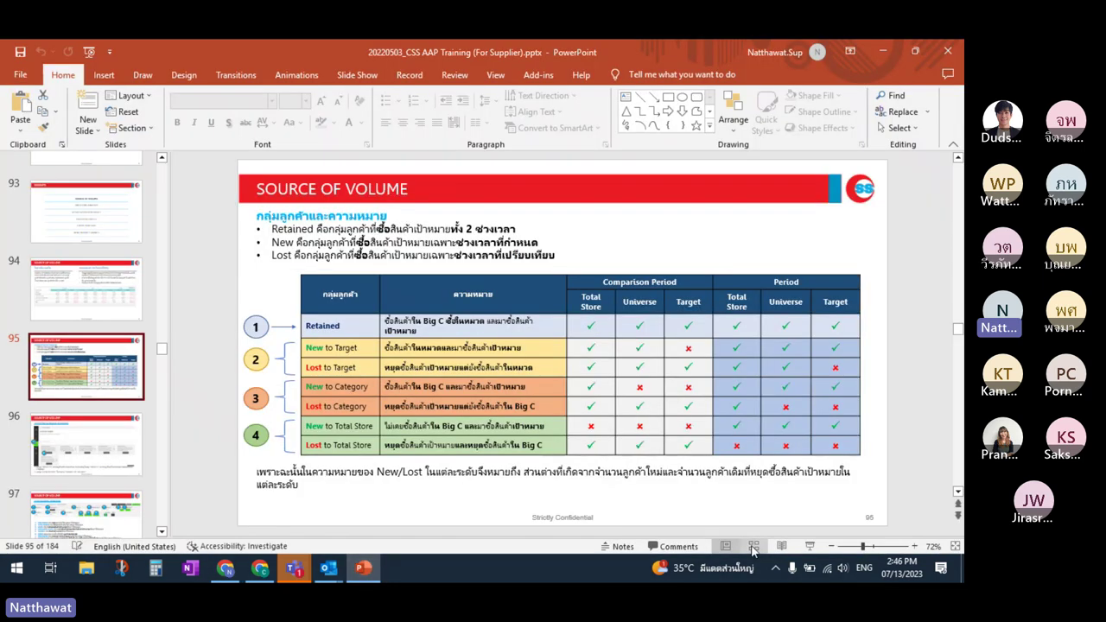
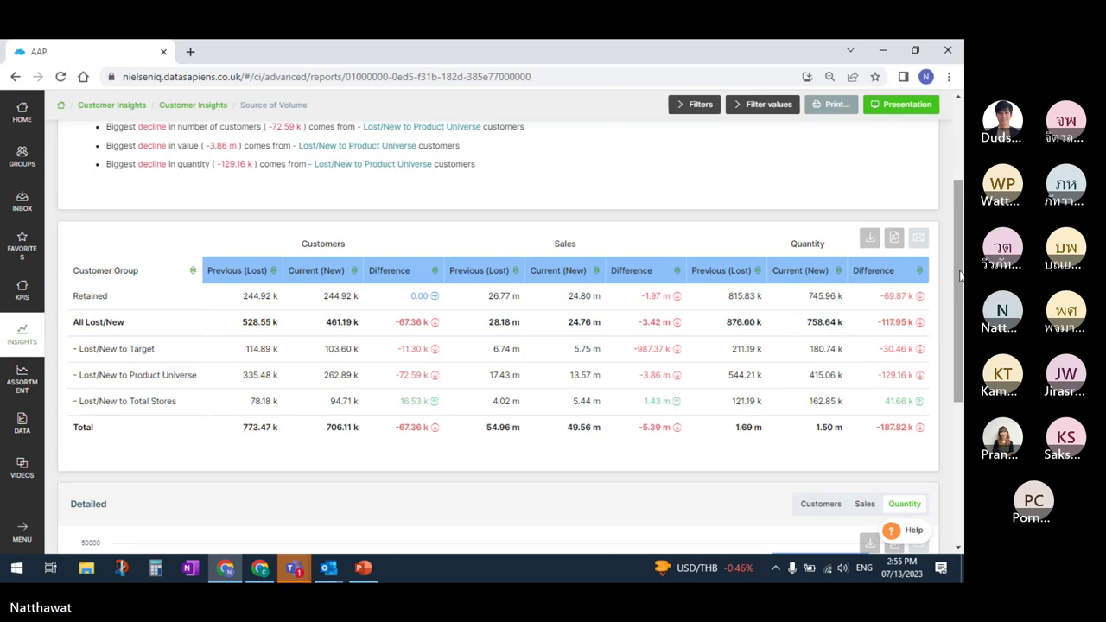
Step: Review the business summary, the customer group table and the Detailed chart of quantity differences
{"action": "left_click_drag", "start_coordinate": [959, 274], "coordinate": [956, 244]}
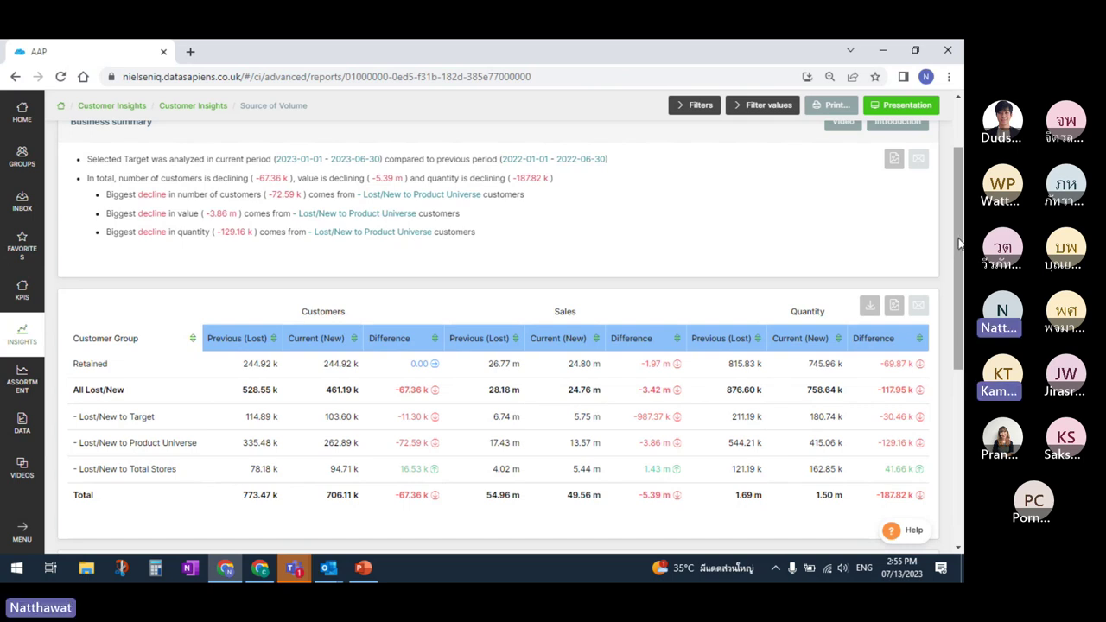
{"action": "left_click_drag", "start_coordinate": [959, 244], "coordinate": [963, 284]}
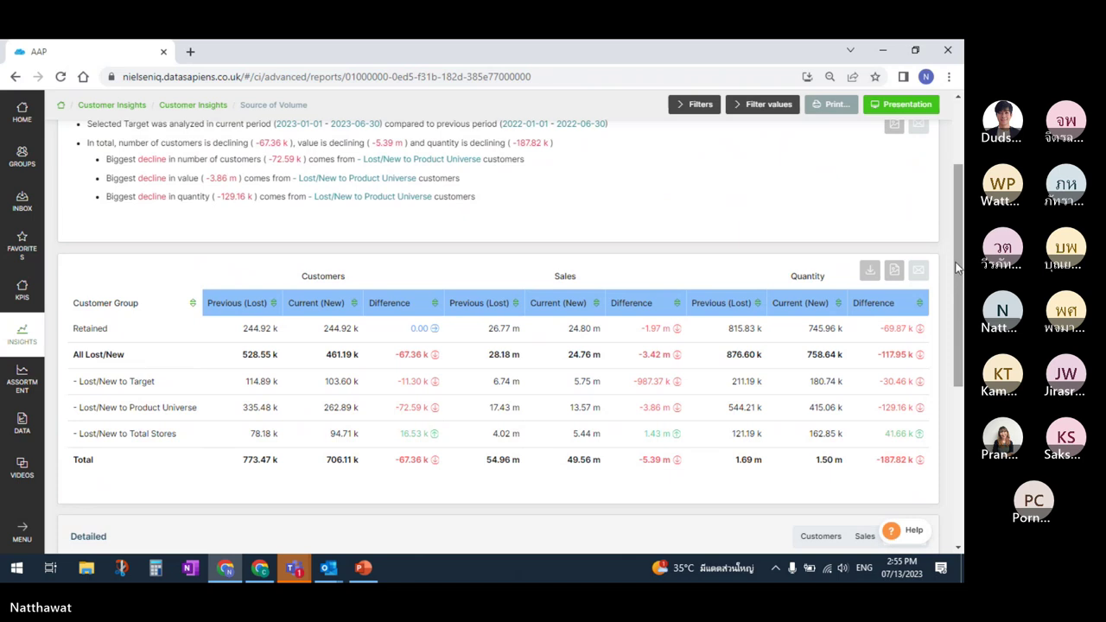
{"action": "left_click_drag", "start_coordinate": [957, 268], "coordinate": [953, 315]}
{"action": "left_click_drag", "start_coordinate": [958, 327], "coordinate": [962, 430]}
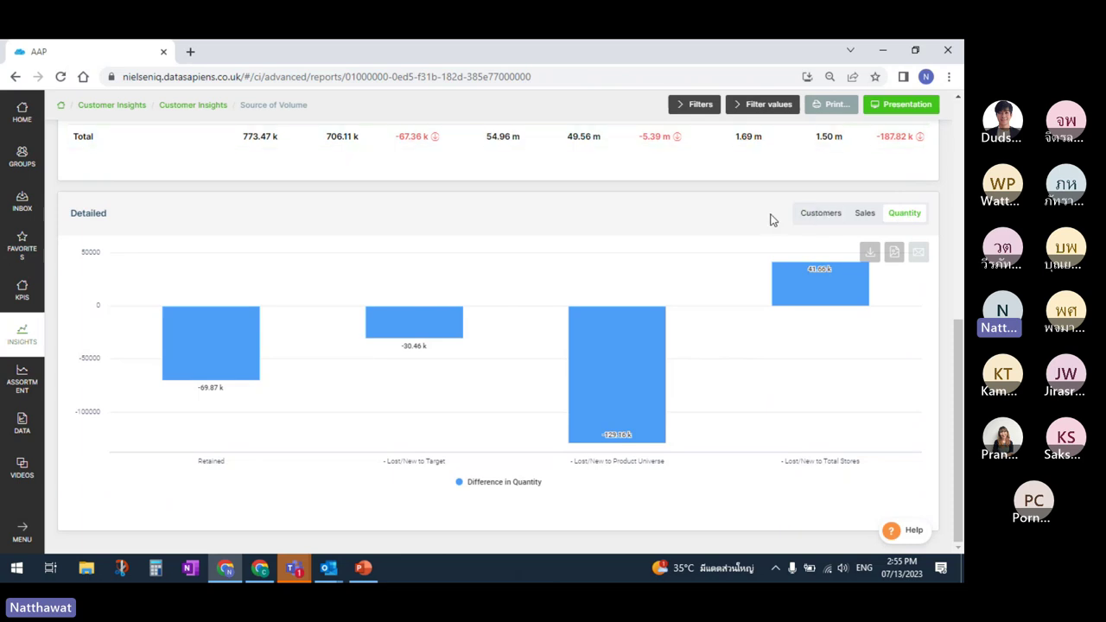
Step: Compare the Detailed chart's differences by Customers, Sales and Quantity, and return to the report's business summary
{"action": "left_click", "coordinate": [828, 214]}
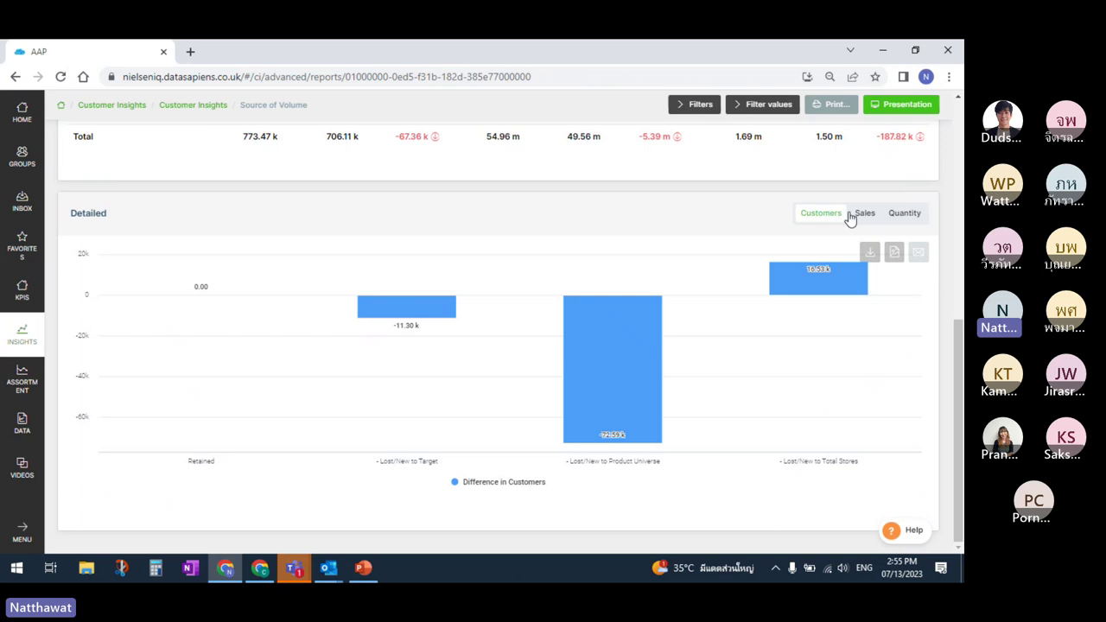
{"action": "left_click", "coordinate": [867, 216]}
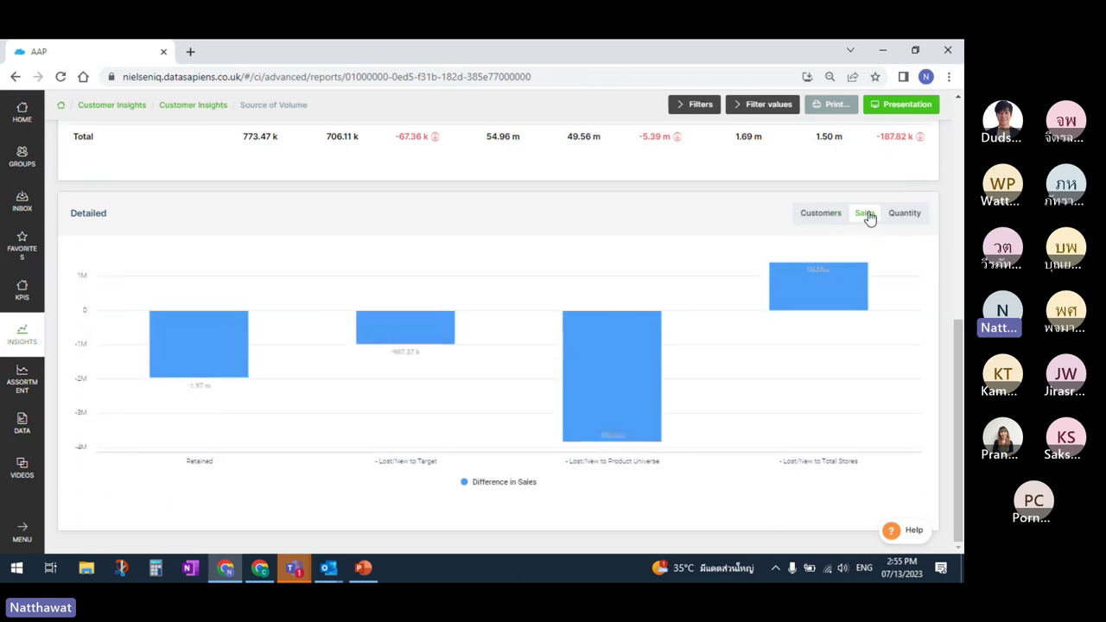
{"action": "left_click", "coordinate": [906, 216]}
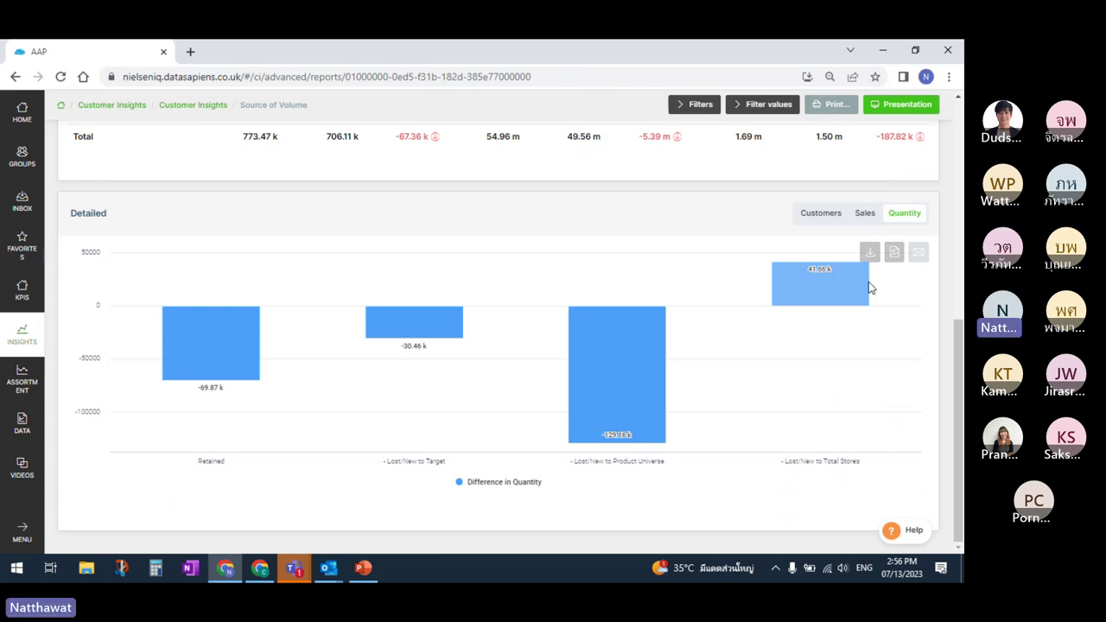
{"action": "left_click_drag", "start_coordinate": [961, 346], "coordinate": [939, 97]}
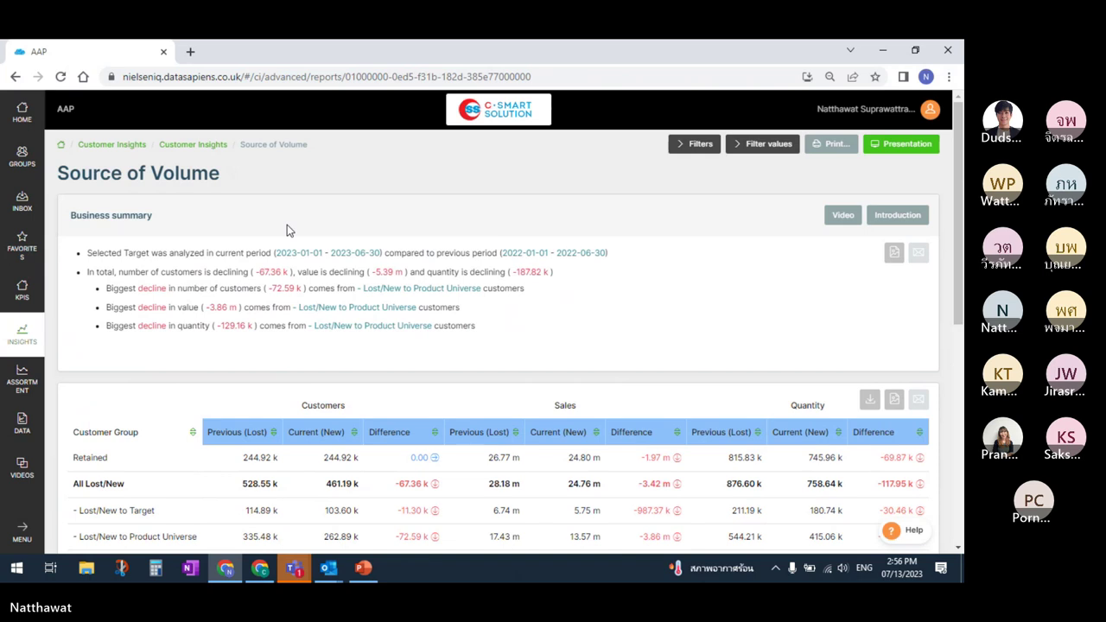
Step: Open the Switching analysis report from Customer Insights and show its filters
{"action": "left_click", "coordinate": [24, 338]}
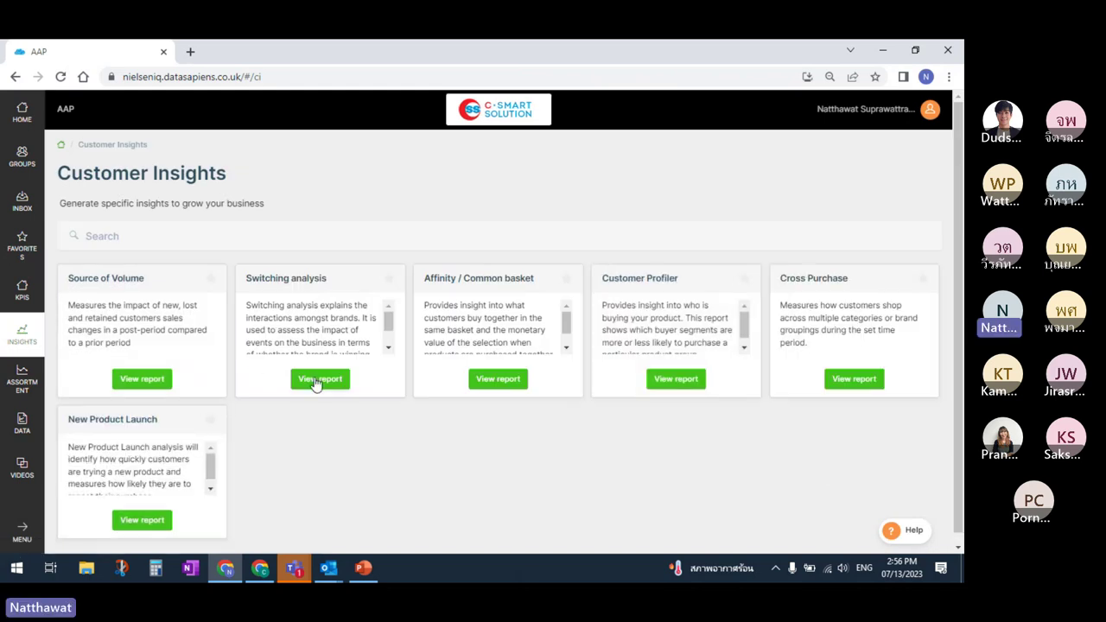
{"action": "left_click", "coordinate": [318, 381]}
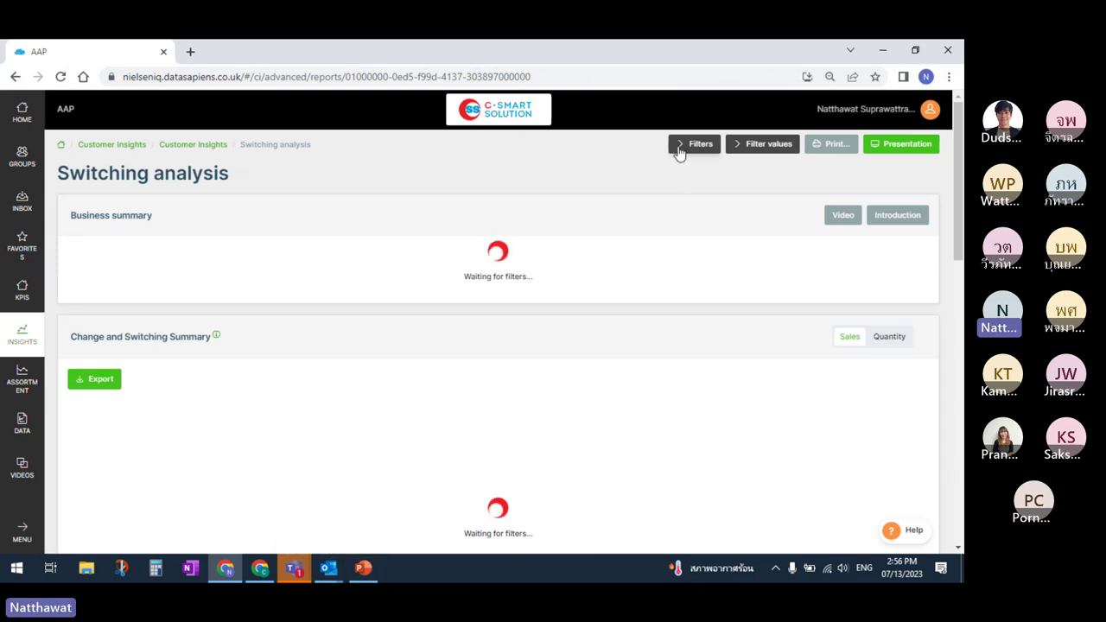
{"action": "left_click", "coordinate": [680, 147]}
Step: Switch to PowerPoint and go to slide 101, which explains Switching and No Switching
{"action": "left_click", "coordinate": [363, 567]}
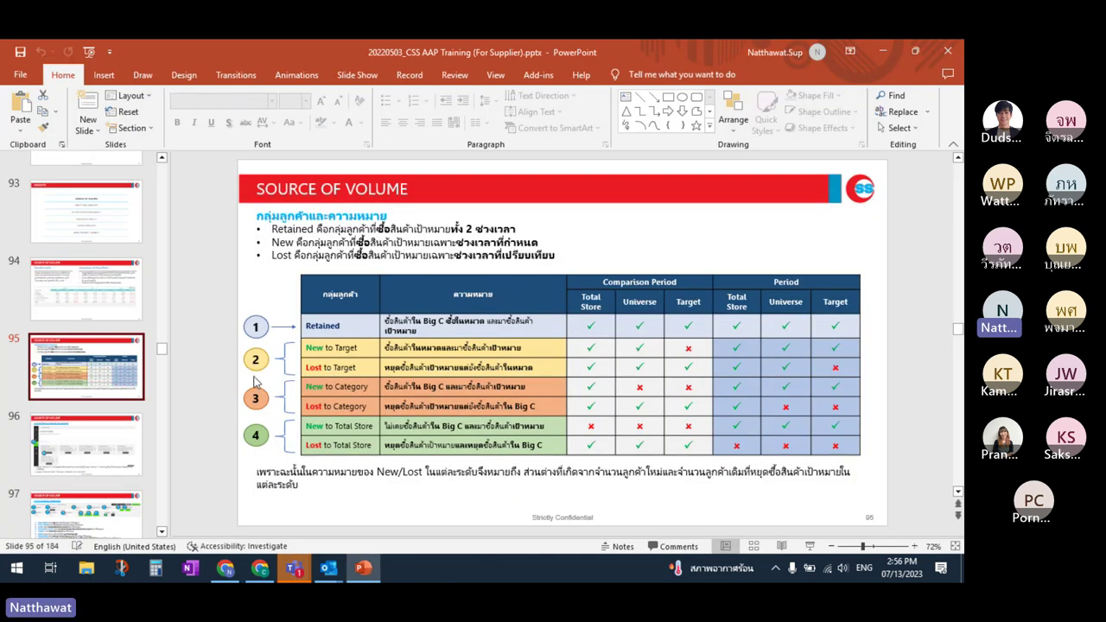
{"action": "key", "text": "Down"}
{"action": "key", "text": "Down"}
{"action": "key", "text": "Down"}
{"action": "key", "text": "Down"}
{"action": "key", "text": "Down"}
{"action": "key", "text": "Down"}
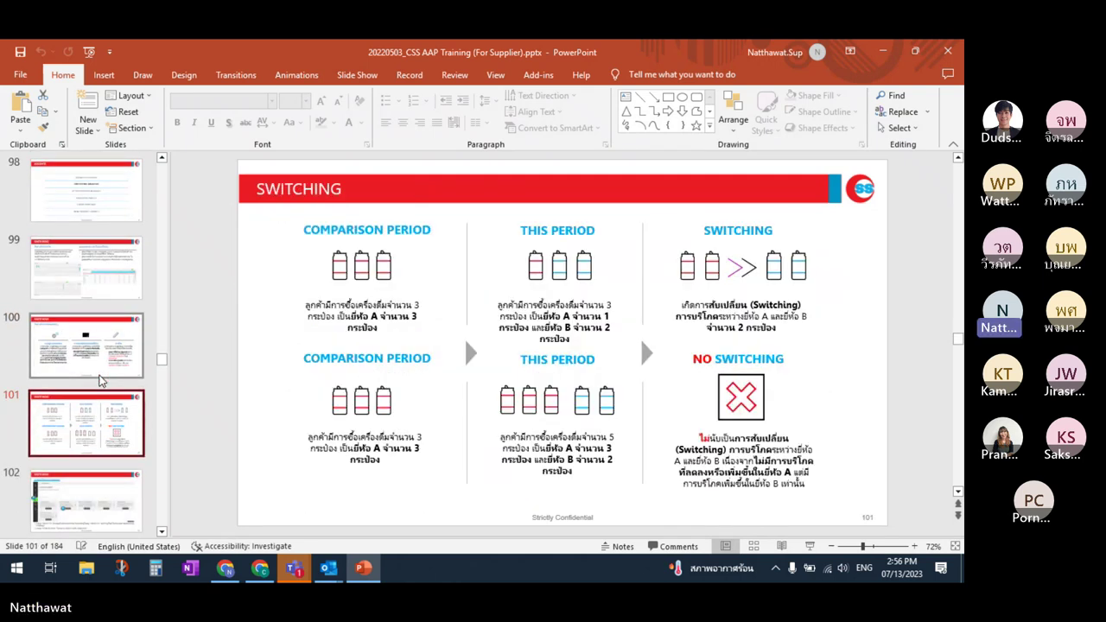
Step: Switch back to the browser, reset the Switching analysis filters and set the Calendar to Gregorian
{"action": "left_click", "coordinate": [227, 570]}
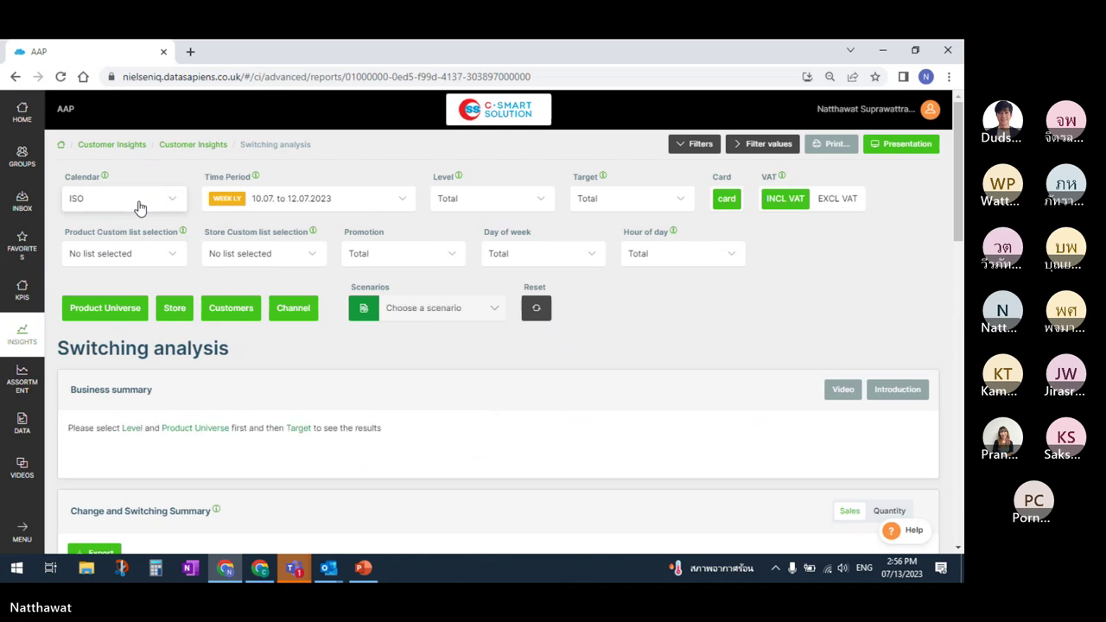
{"action": "left_click", "coordinate": [140, 209]}
{"action": "left_click", "coordinate": [139, 209]}
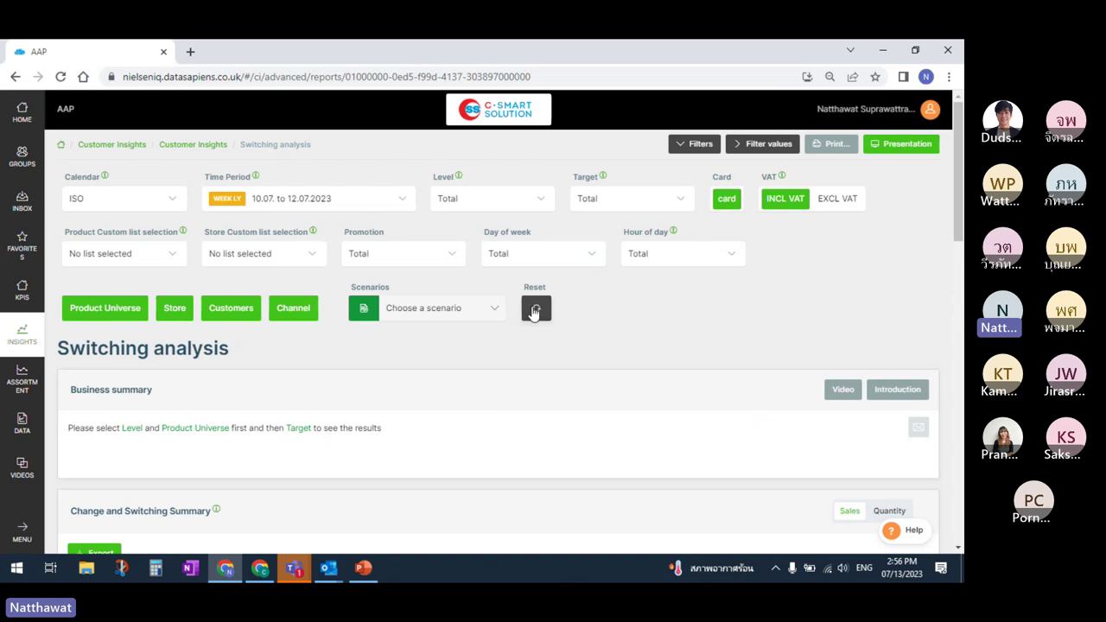
{"action": "left_click", "coordinate": [536, 307]}
{"action": "left_click", "coordinate": [171, 205]}
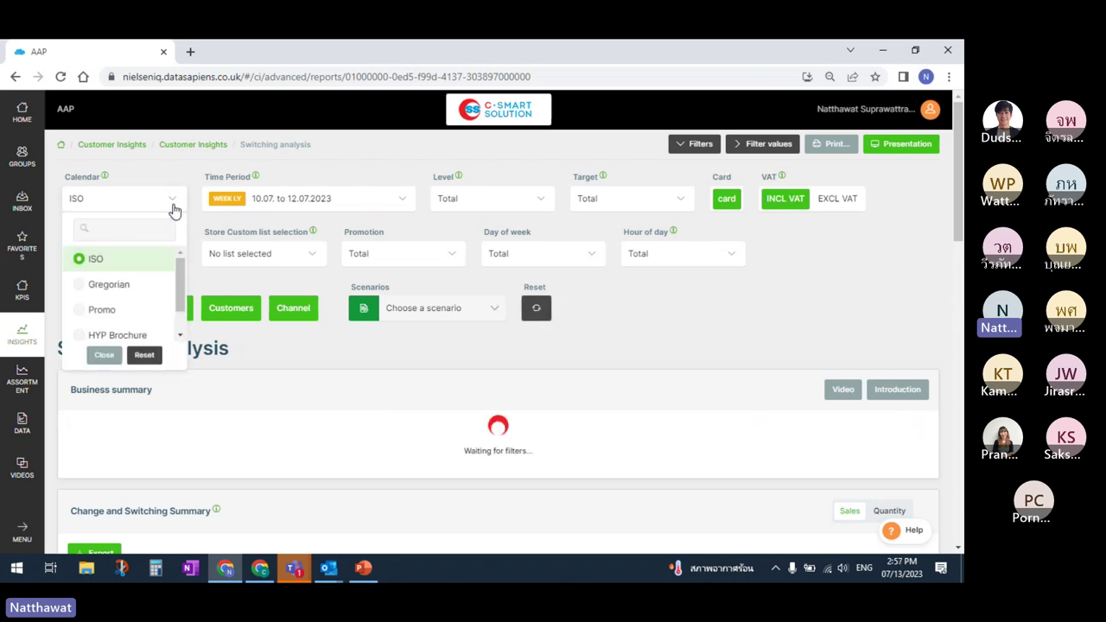
{"action": "left_click", "coordinate": [131, 287]}
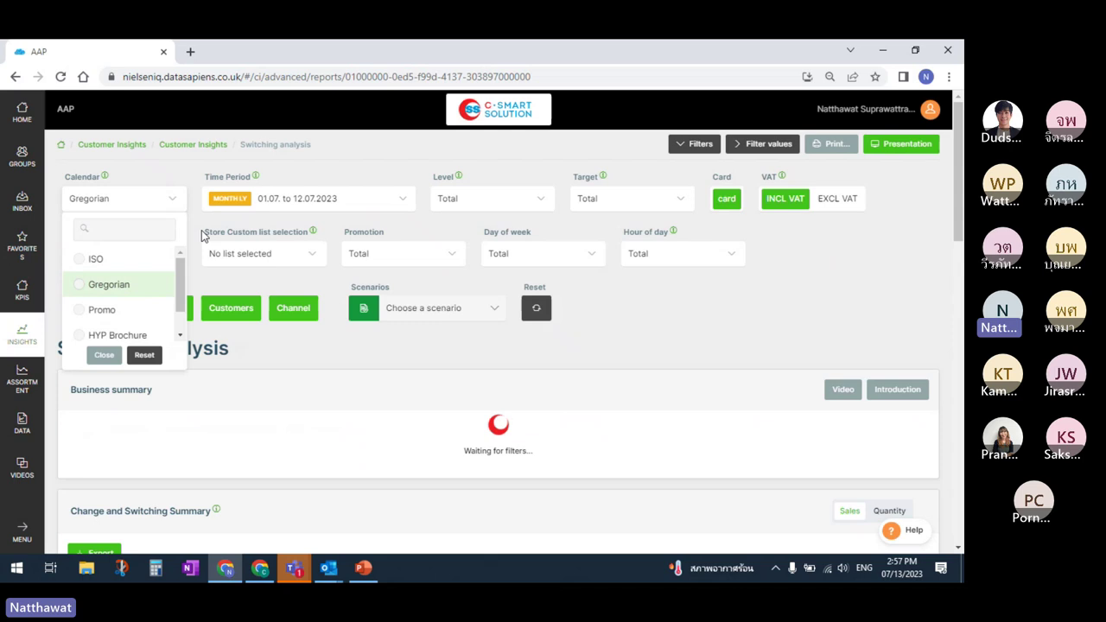
{"action": "left_click", "coordinate": [164, 202]}
Step: Set the Time Period to Quarter LY with quarters 202302 and 202301 selected
{"action": "left_click", "coordinate": [287, 207]}
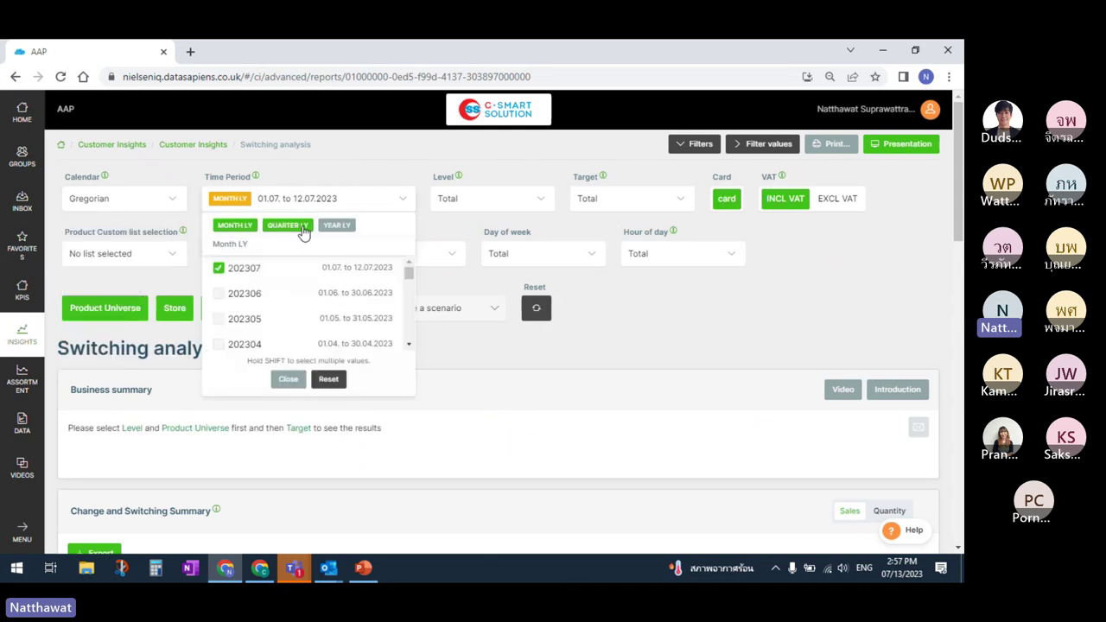
{"action": "left_click", "coordinate": [292, 225]}
{"action": "left_click", "coordinate": [252, 298]}
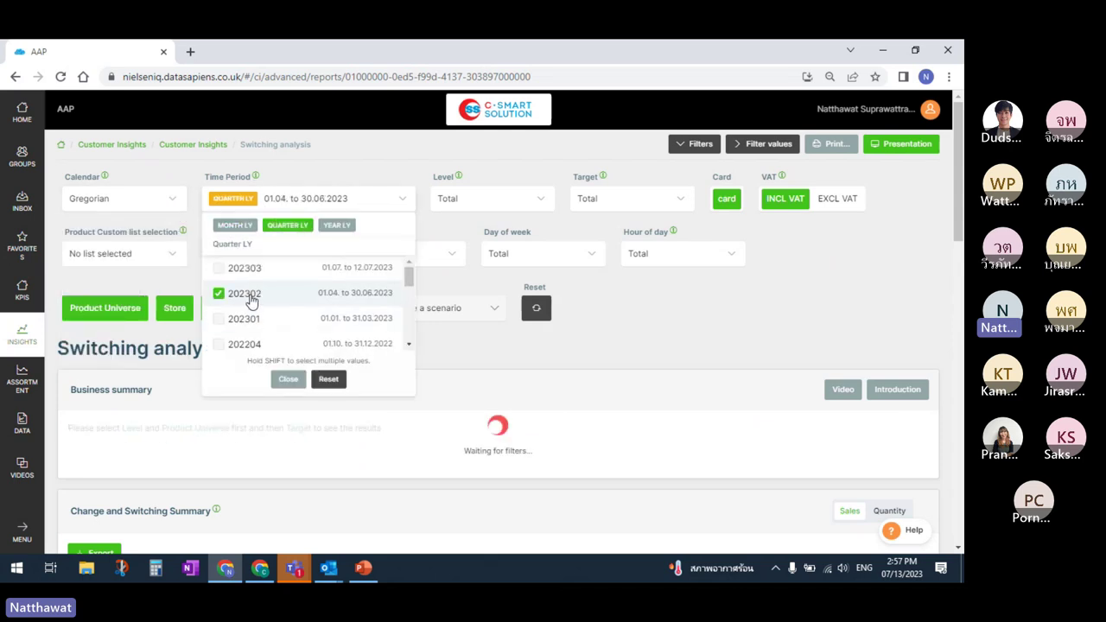
{"action": "left_click", "coordinate": [262, 320]}
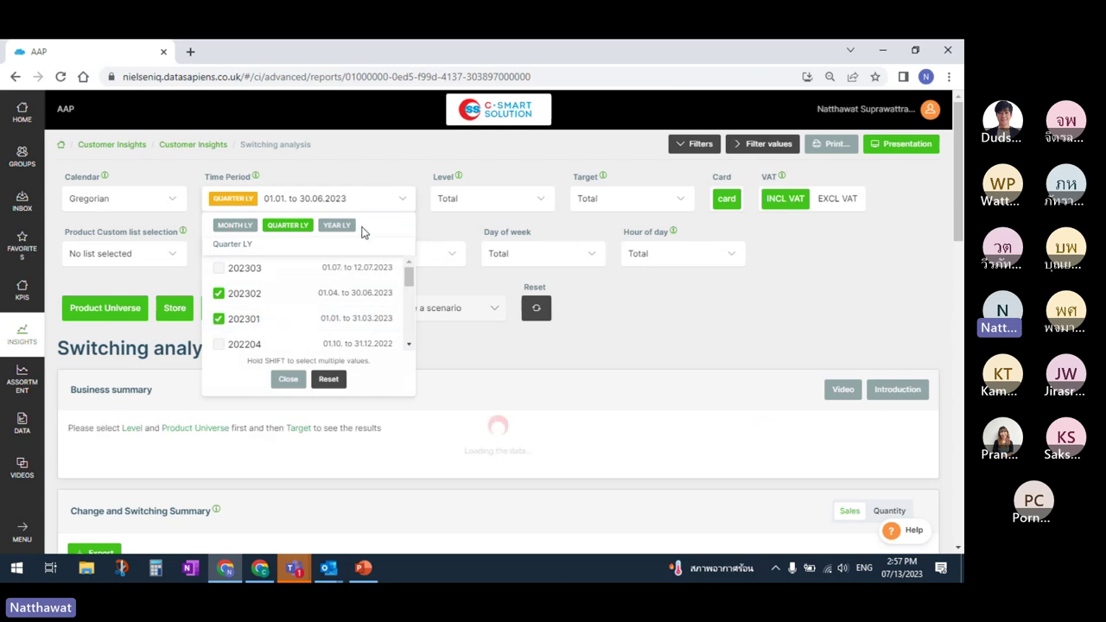
{"action": "left_click", "coordinate": [352, 203]}
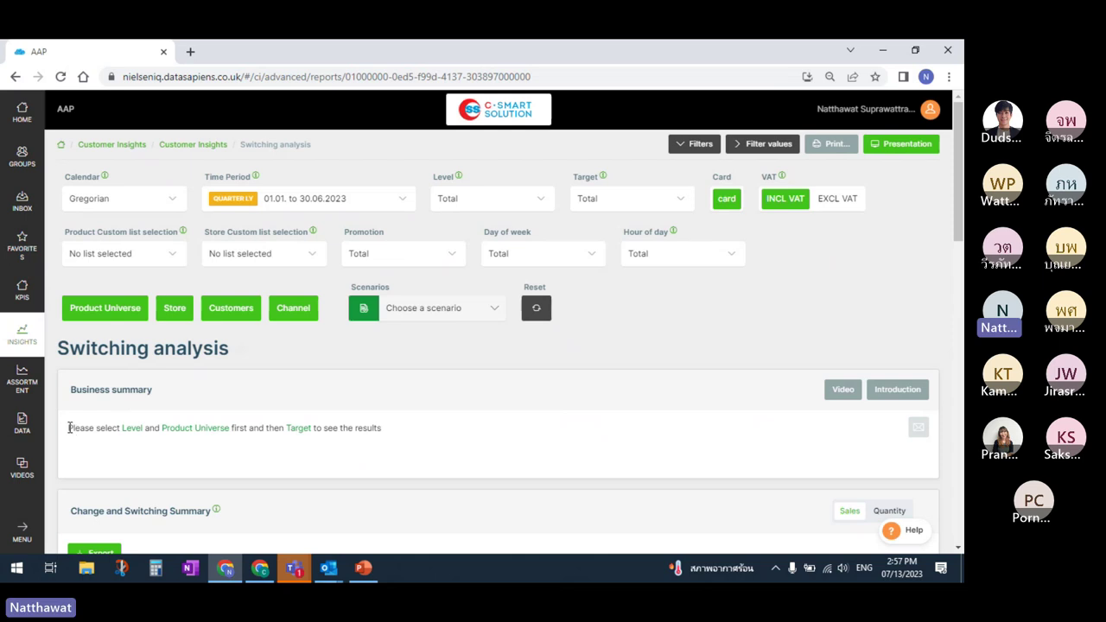
Step: Read the filter order instruction in the business summary and set the Level to Brand
{"action": "left_click_drag", "start_coordinate": [68, 428], "coordinate": [318, 427]}
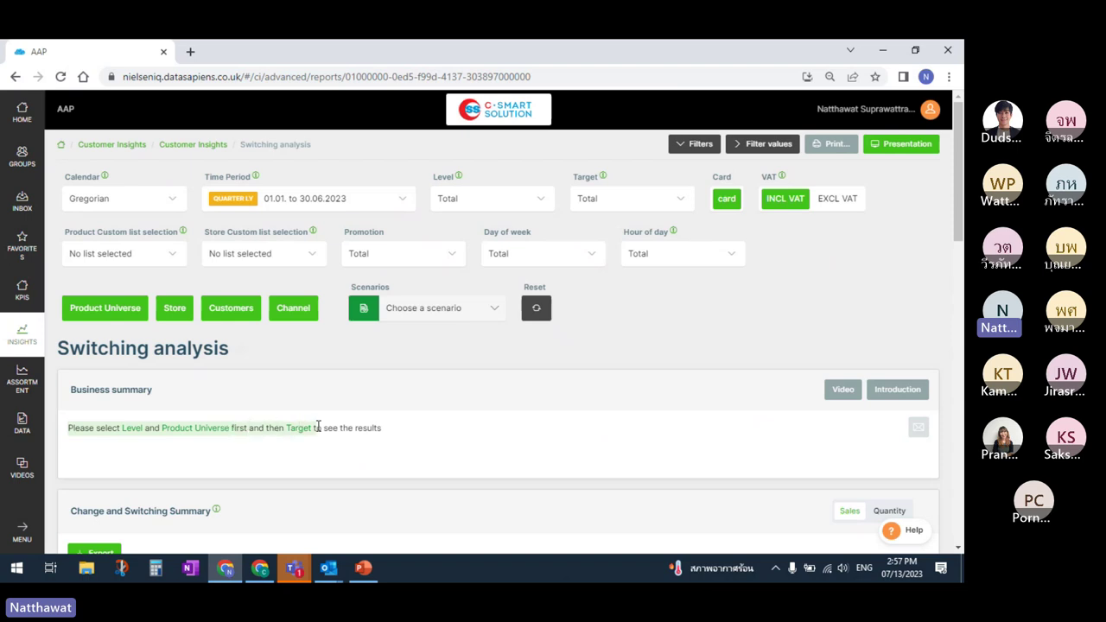
{"action": "left_click", "coordinate": [332, 429]}
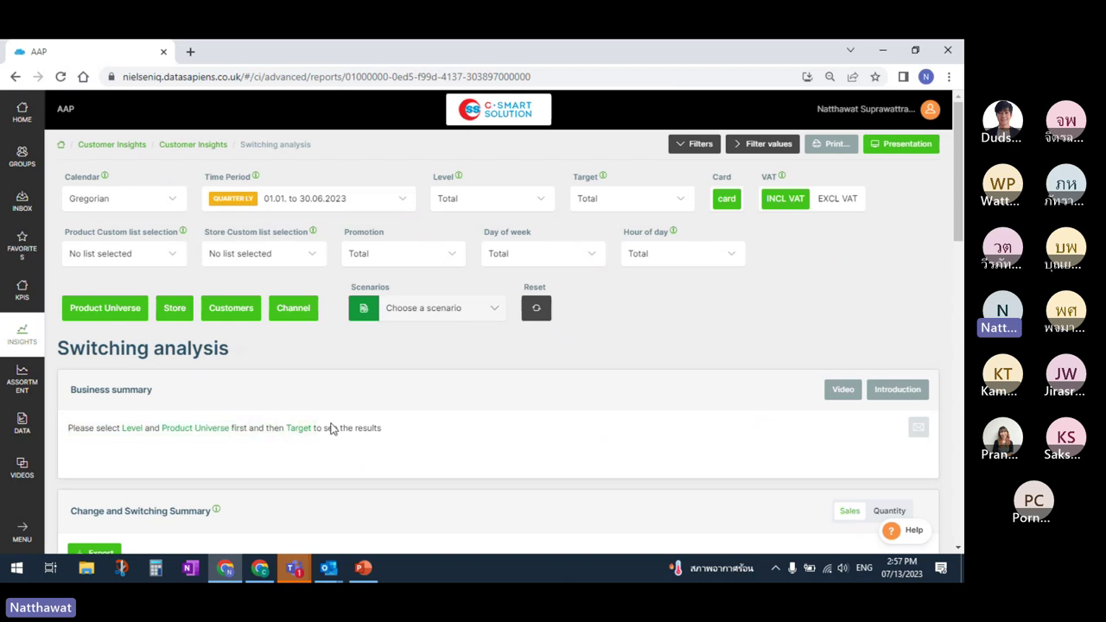
{"action": "left_click", "coordinate": [505, 207]}
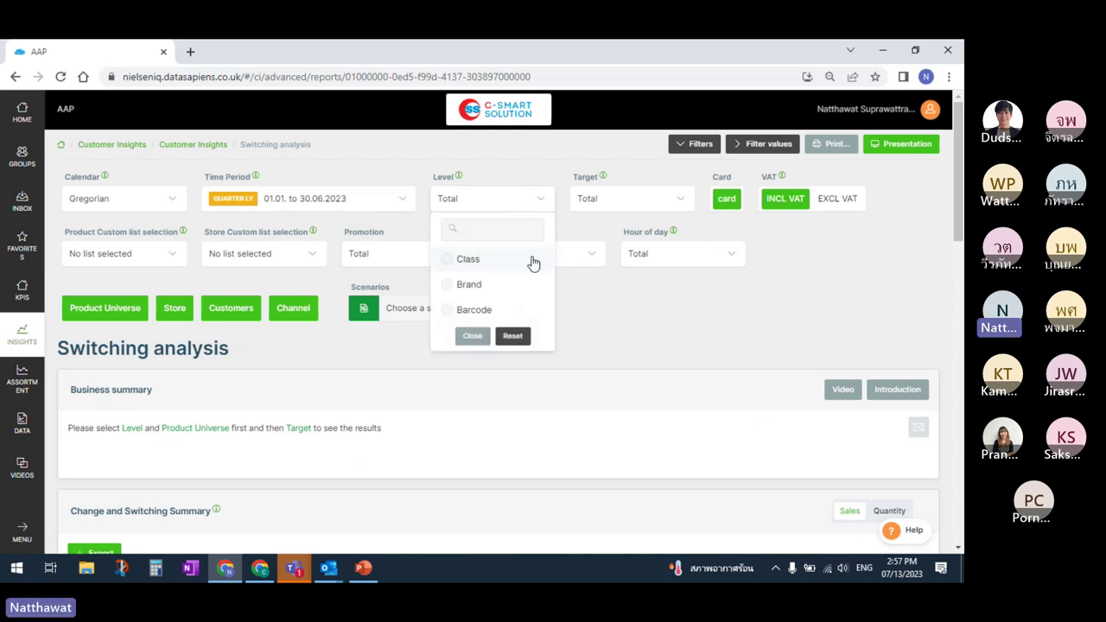
{"action": "left_click", "coordinate": [483, 288]}
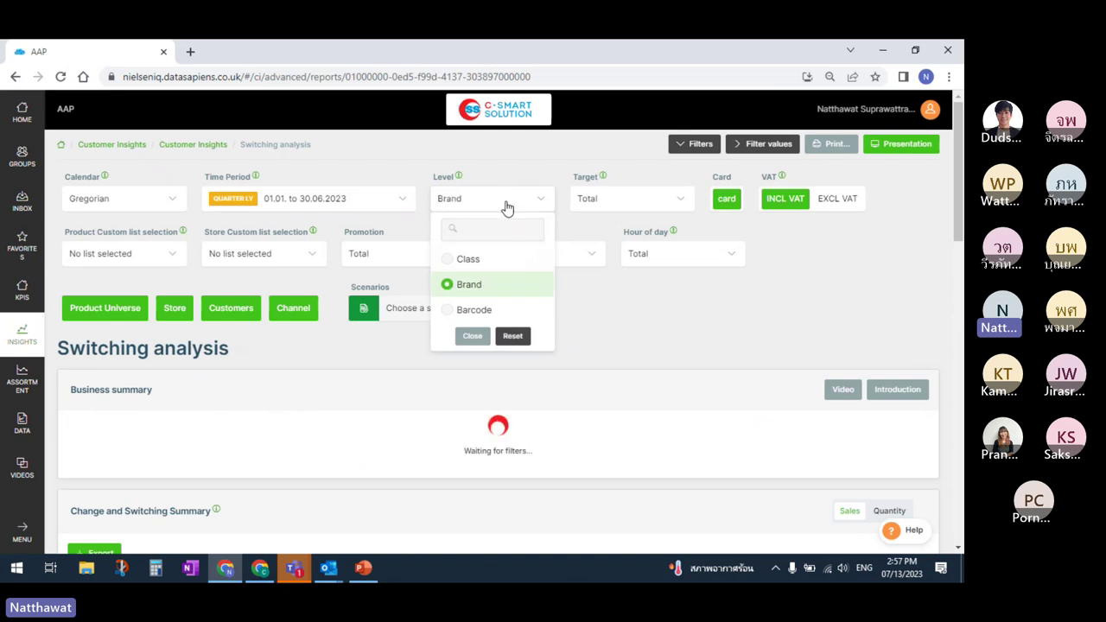
{"action": "left_click", "coordinate": [507, 208]}
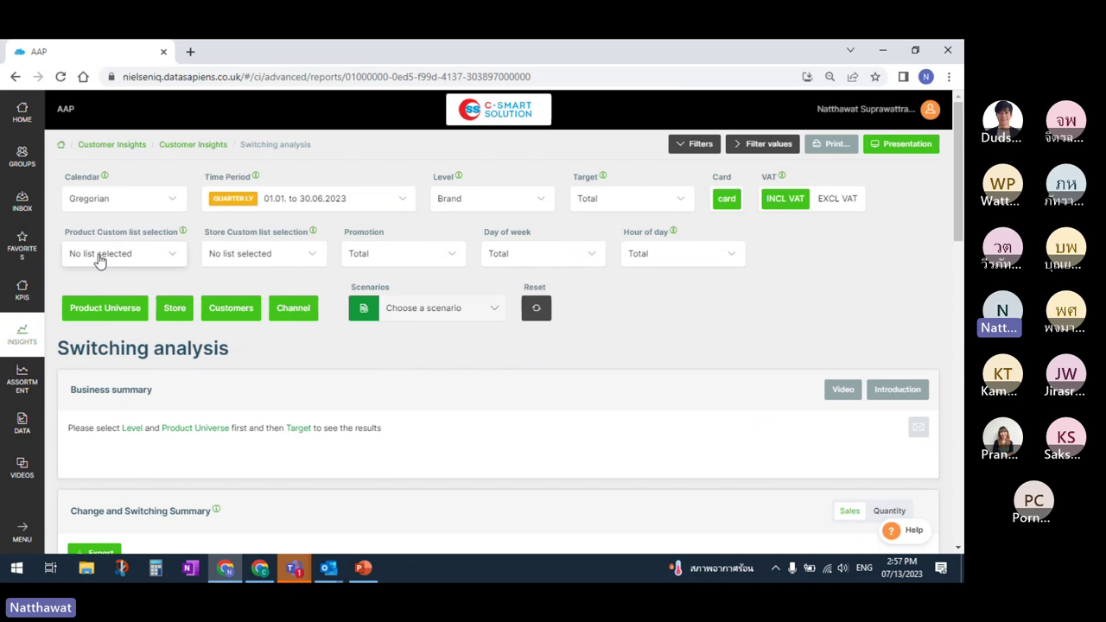
Step: Search the Product Universe classes for "bread", select 05506001 - BREAD and close the Product Universe filters
{"action": "left_click", "coordinate": [119, 316]}
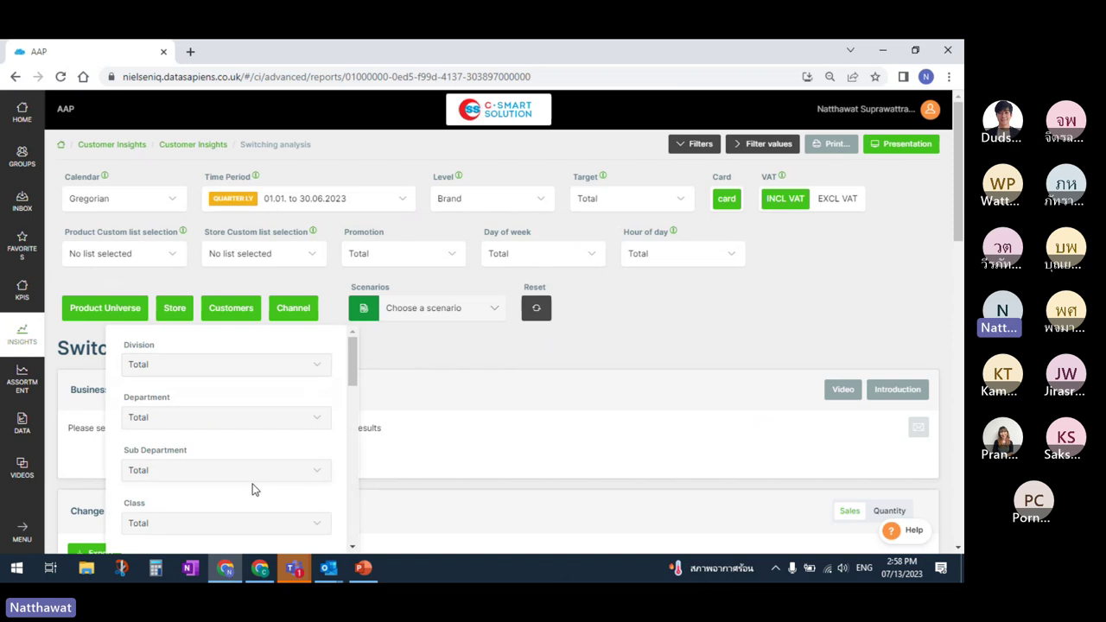
{"action": "left_click", "coordinate": [216, 524]}
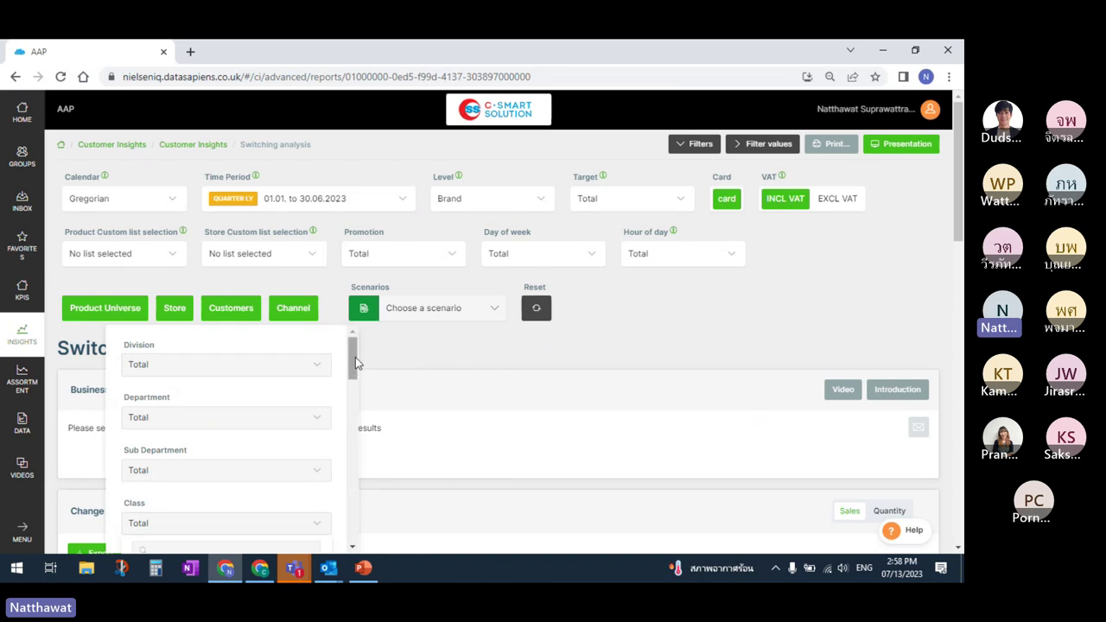
{"action": "left_click_drag", "start_coordinate": [355, 357], "coordinate": [363, 394]}
{"action": "left_click", "coordinate": [271, 388]}
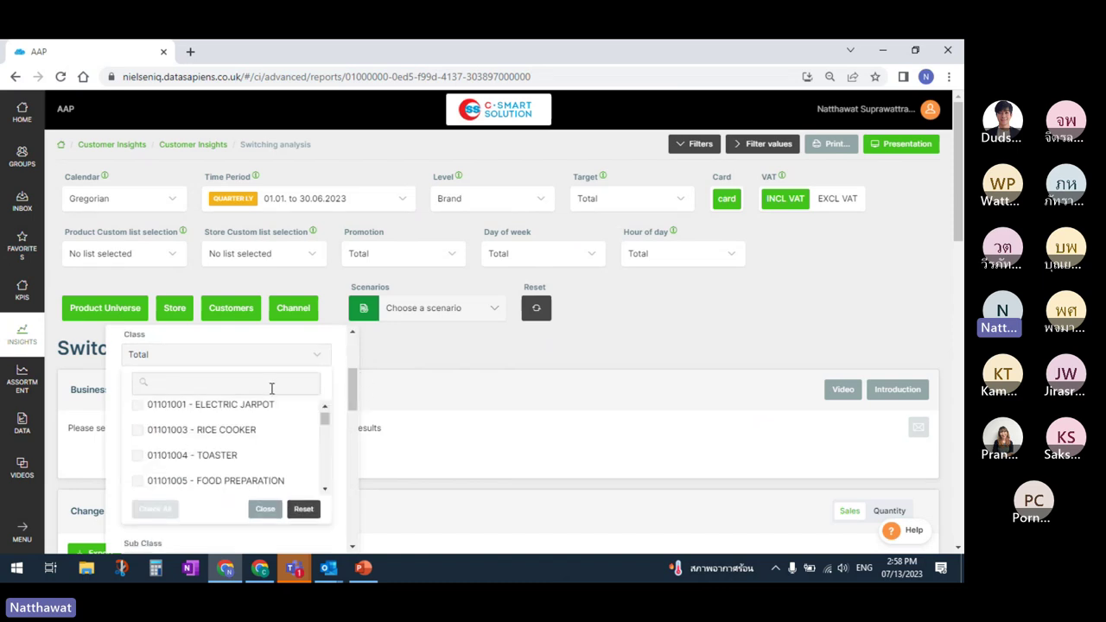
{"action": "type", "text": "bread"}
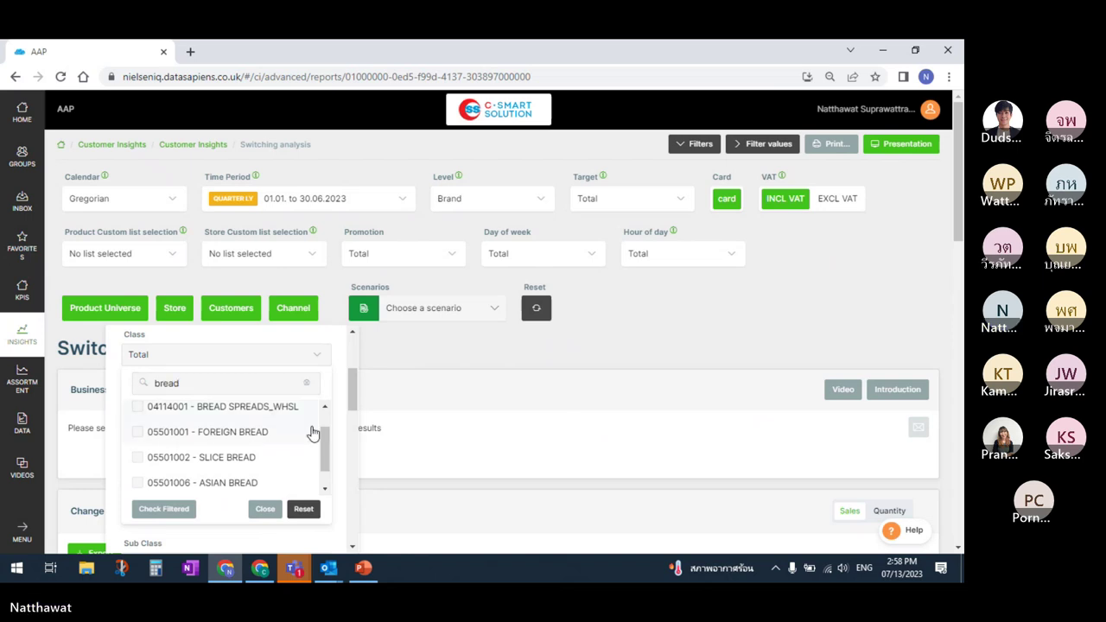
{"action": "scroll", "coordinate": [259, 458], "scroll_direction": "down", "scroll_amount": 1}
{"action": "left_click", "coordinate": [217, 482]}
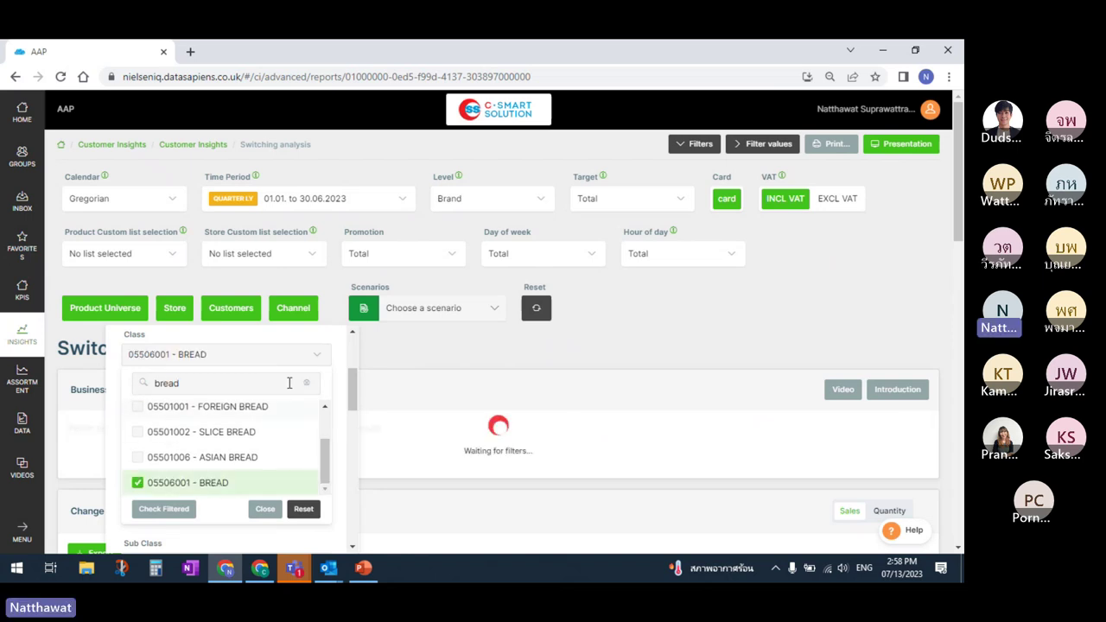
{"action": "left_click", "coordinate": [267, 356]}
{"action": "left_click", "coordinate": [104, 310]}
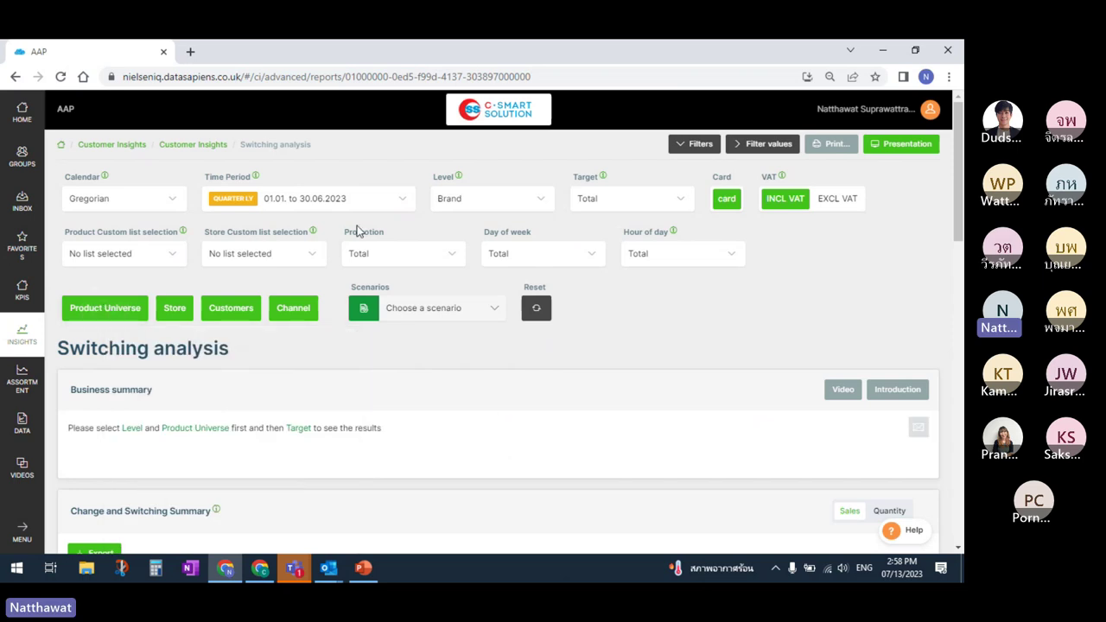
Step: Set the Switching analysis Target to 3672 - FARMHOUSE and close the Target list
{"action": "left_click", "coordinate": [632, 201]}
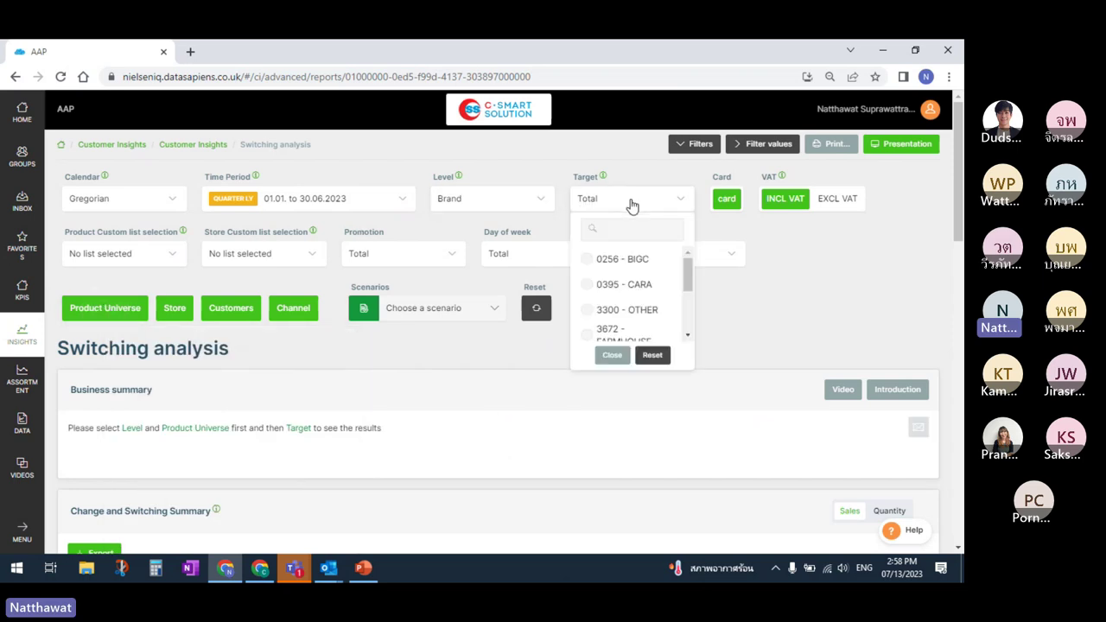
{"action": "left_click_drag", "start_coordinate": [688, 271], "coordinate": [688, 292]}
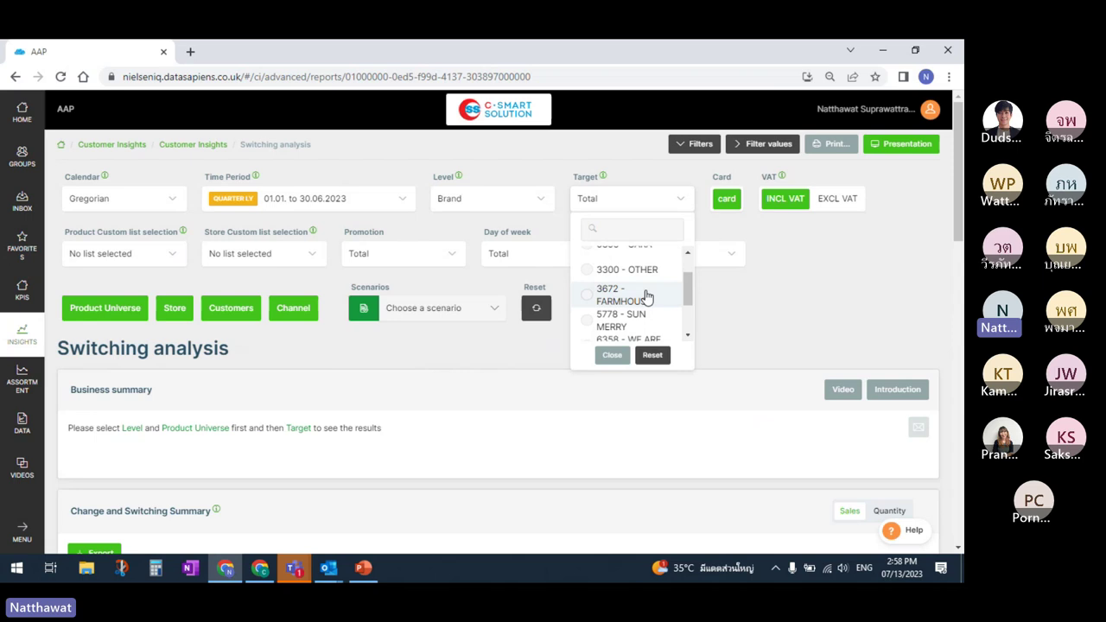
{"action": "left_click", "coordinate": [646, 296]}
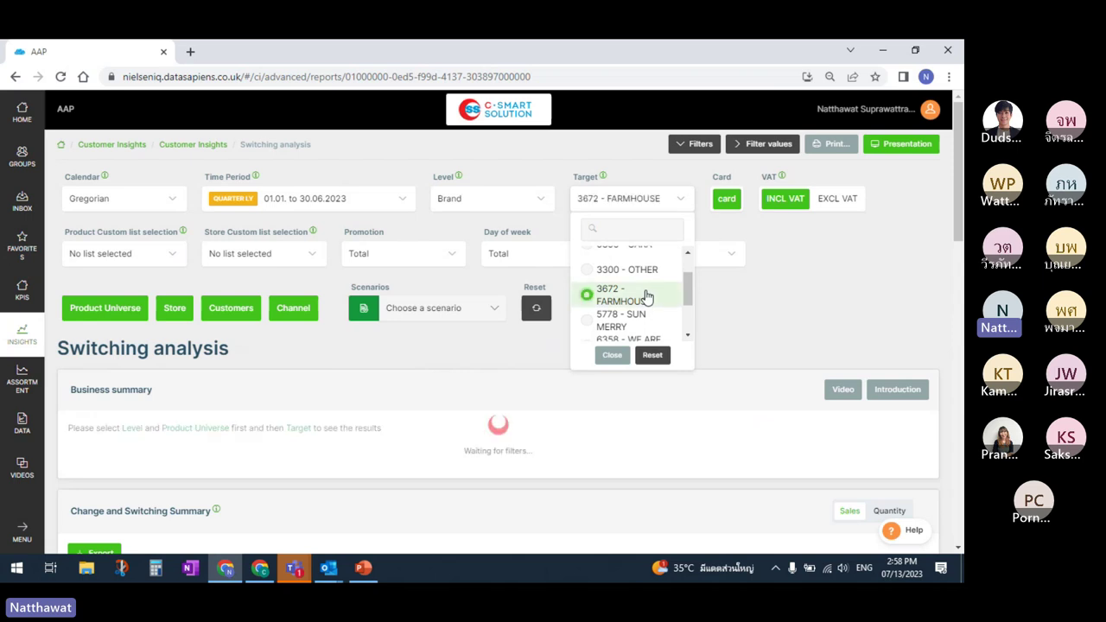
{"action": "left_click", "coordinate": [668, 199]}
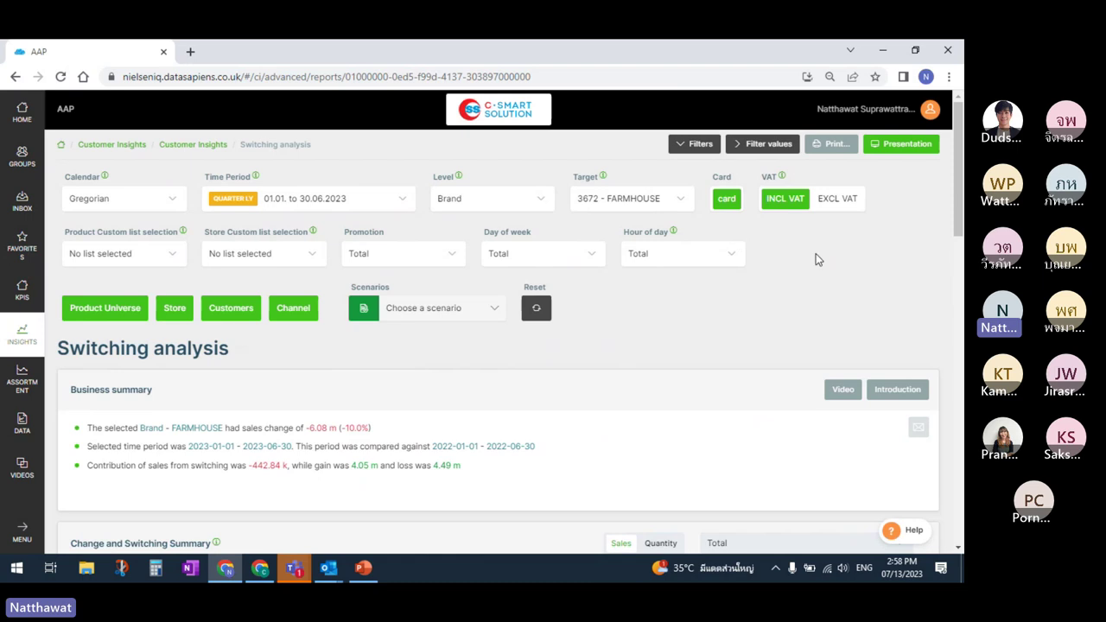
Step: Present the Switching slide full screen in PowerPoint, and return to the browser to examine the Change and Switching Summary chart
{"action": "scroll", "coordinate": [531, 461], "scroll_direction": "down", "scroll_amount": 1}
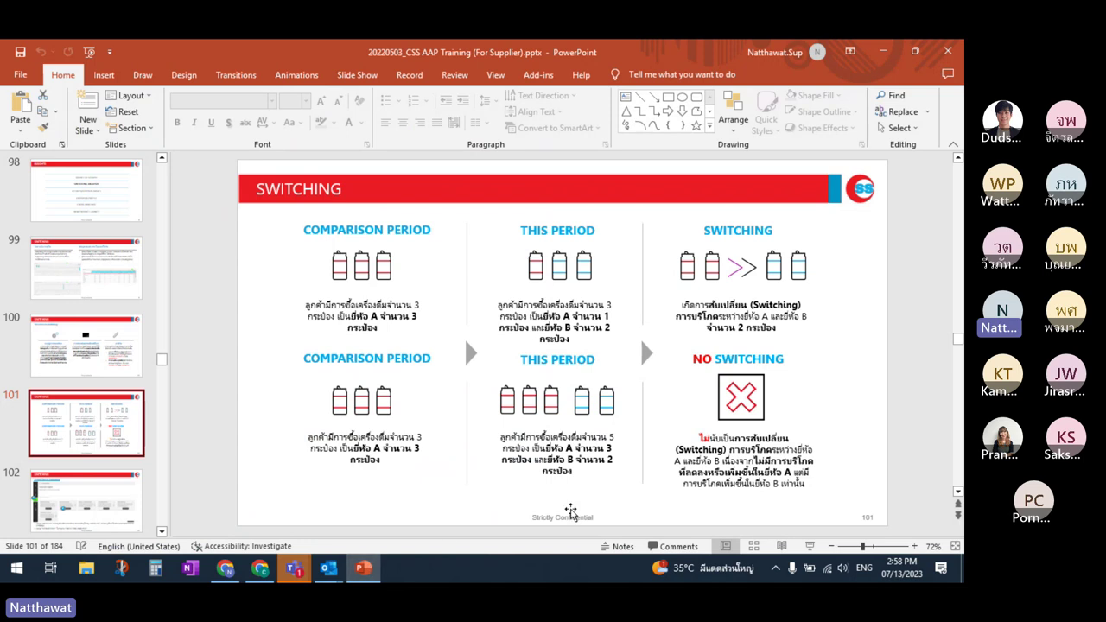
{"action": "left_click", "coordinate": [810, 547]}
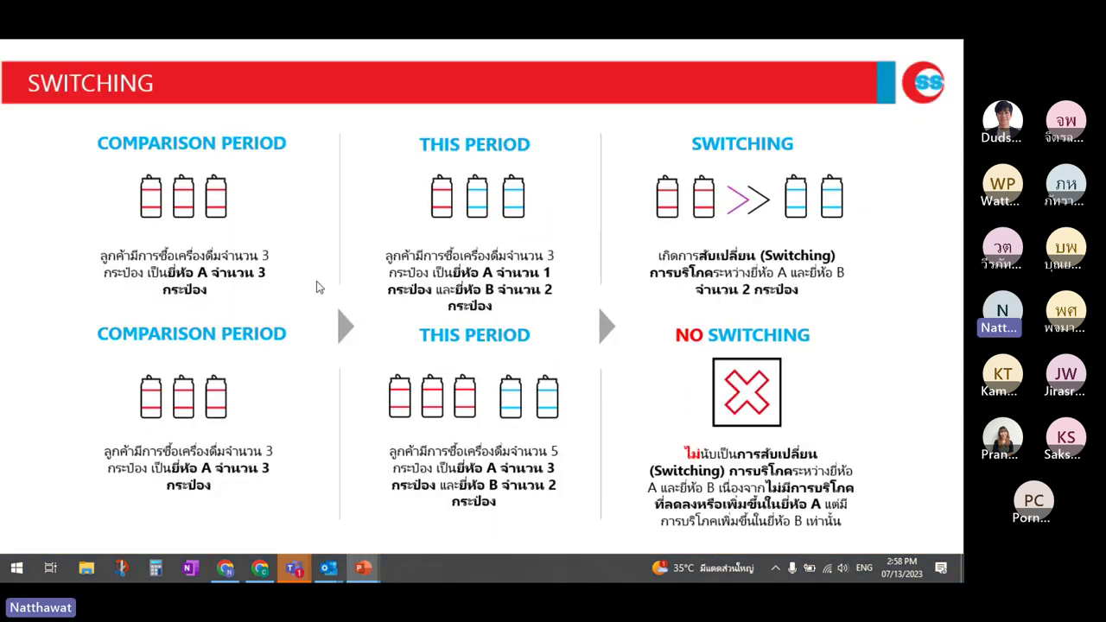
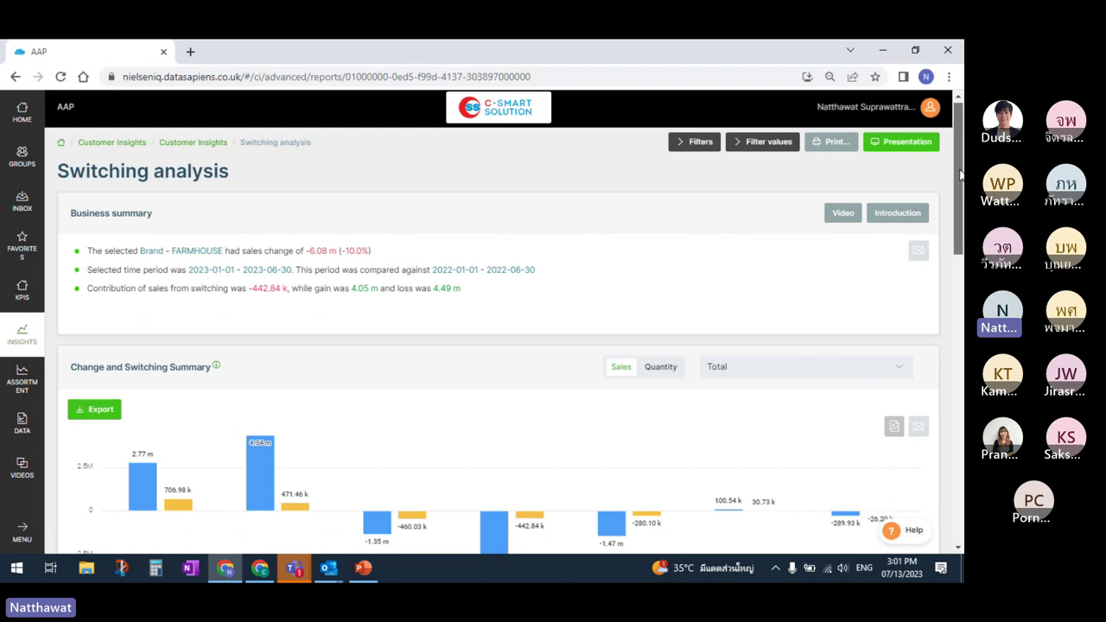
{"action": "left_click_drag", "start_coordinate": [960, 181], "coordinate": [961, 234]}
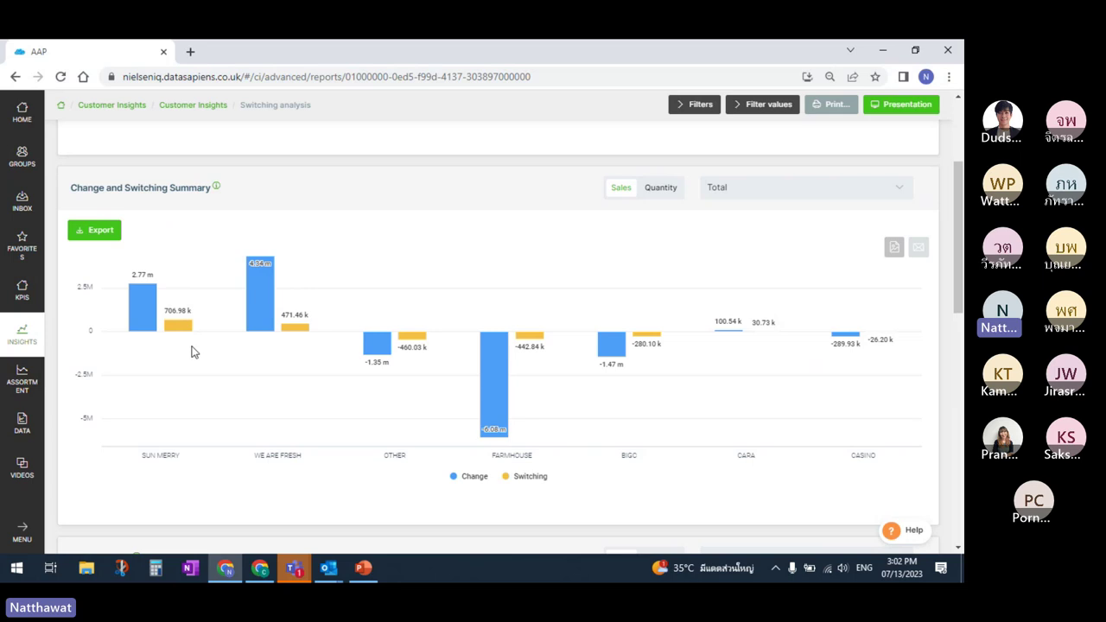
Step: Examine the Sun Merry and Farmhouse bars in the Change and Switching Summary and the Farmhouse bar in the Net Switching chart
{"action": "mouse_move", "coordinate": [146, 322]}
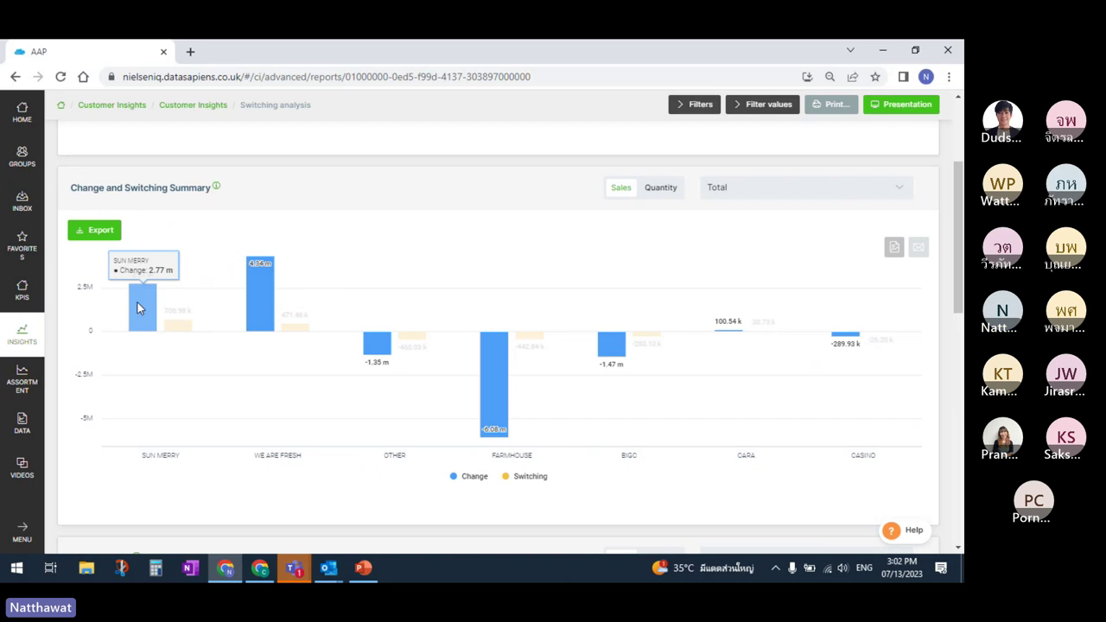
{"action": "mouse_move", "coordinate": [186, 325]}
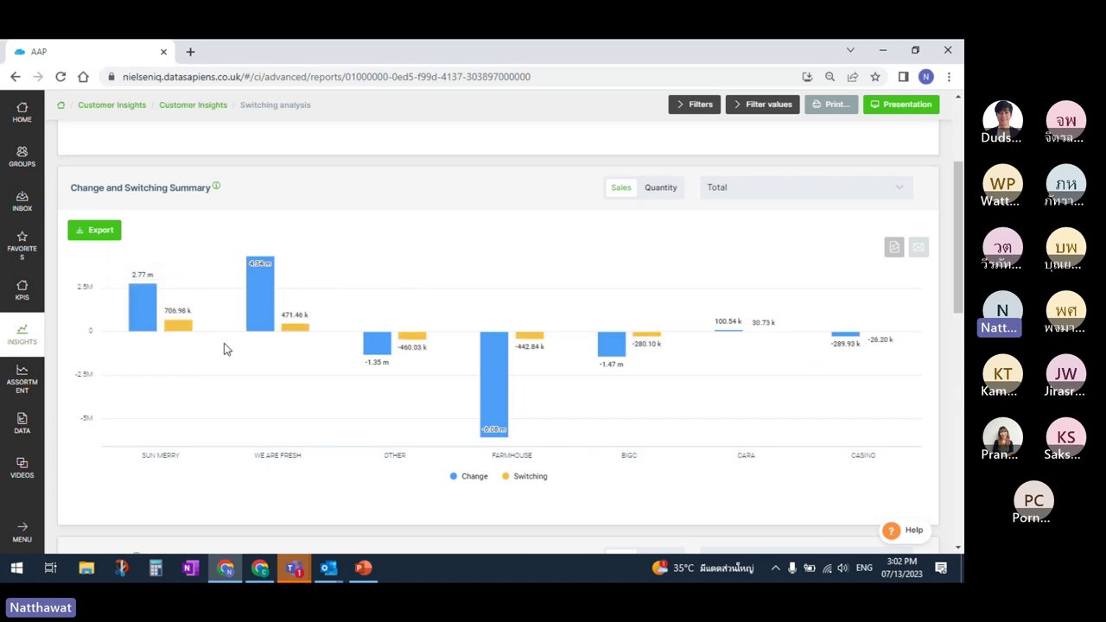
{"action": "mouse_move", "coordinate": [488, 358]}
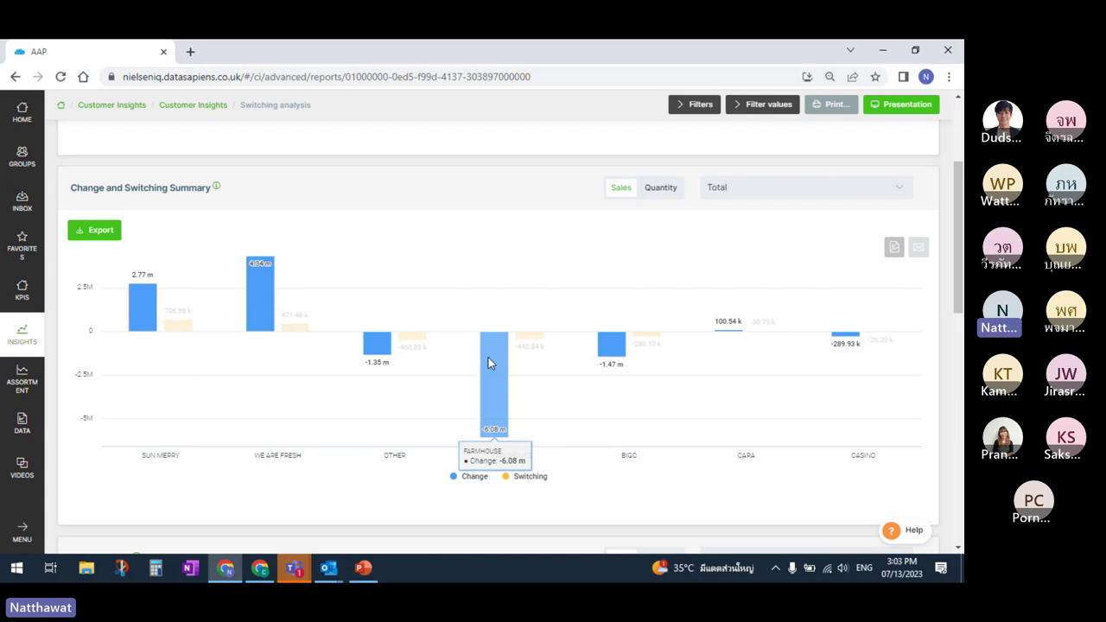
{"action": "mouse_move", "coordinate": [531, 343]}
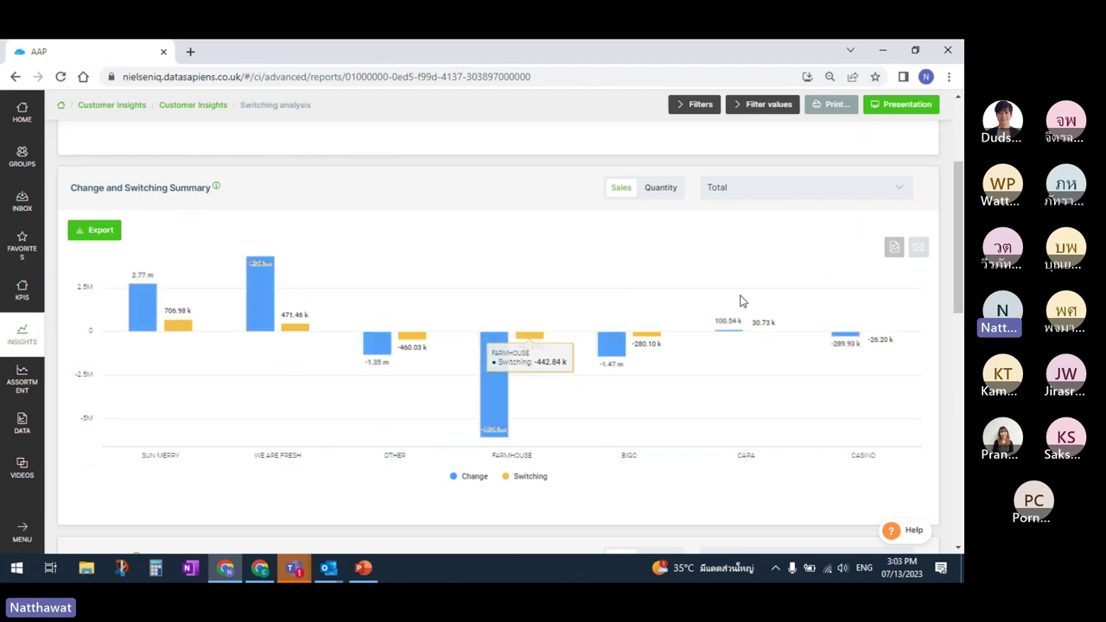
{"action": "scroll", "coordinate": [510, 337], "scroll_direction": "down", "scroll_amount": 4}
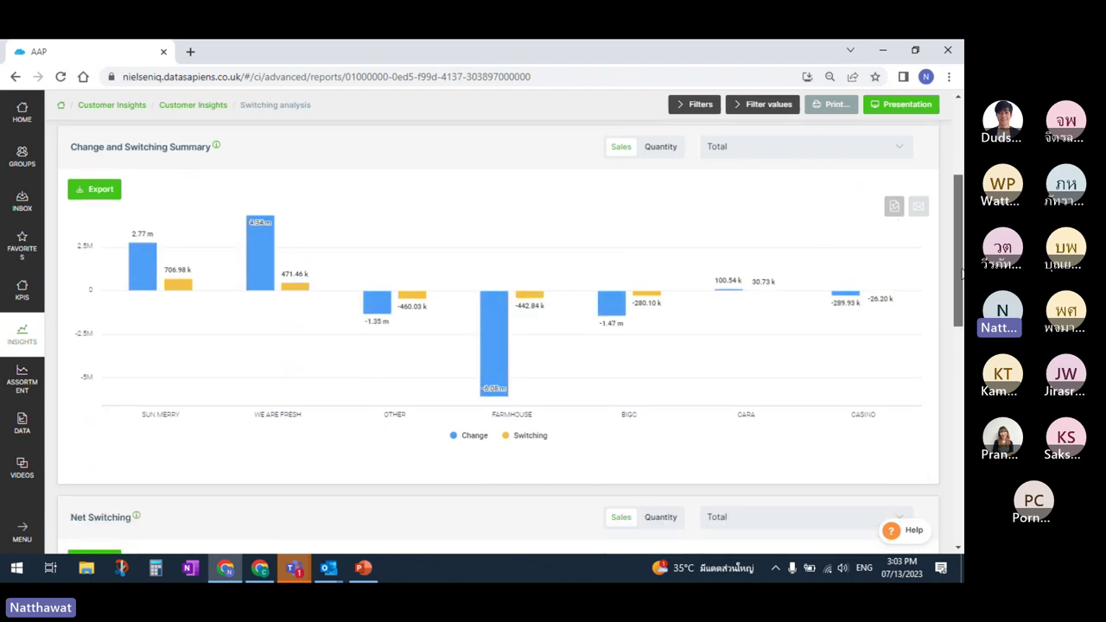
{"action": "scroll", "coordinate": [510, 337], "scroll_direction": "down", "scroll_amount": 1}
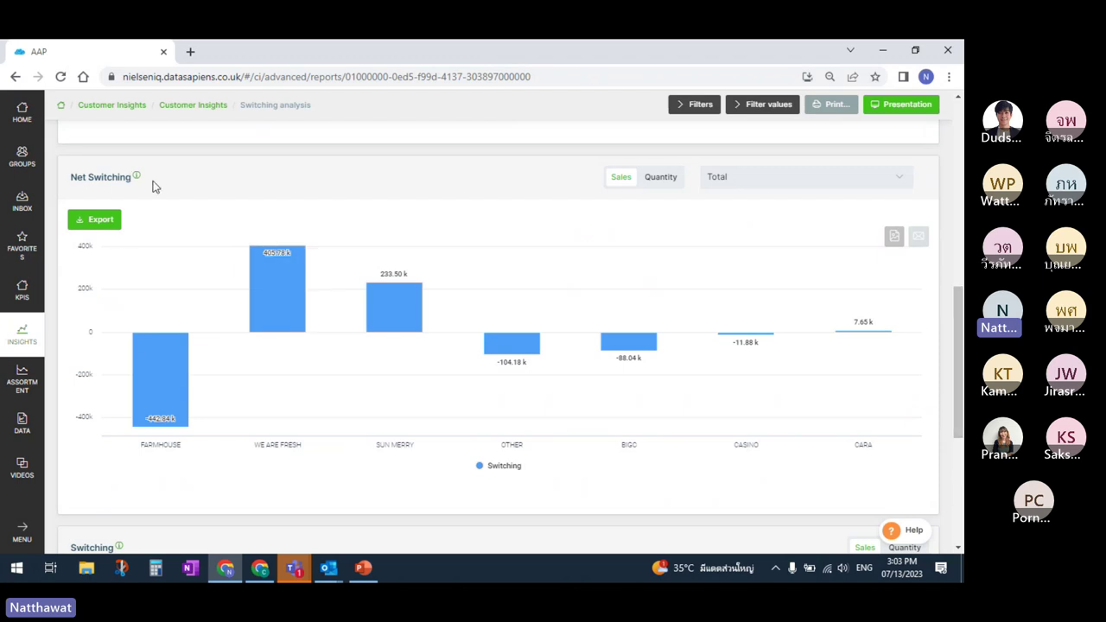
{"action": "mouse_move", "coordinate": [149, 395]}
Step: Filter the Net Switching chart to all listed brands except CARA and CASINO, and close the brand list
{"action": "left_click", "coordinate": [903, 179]}
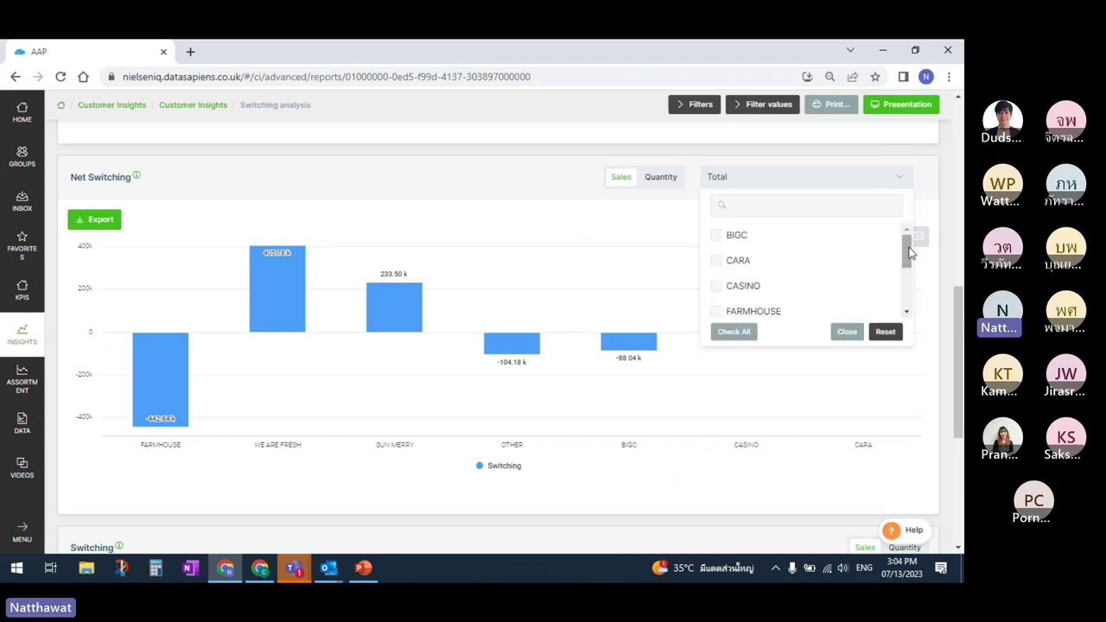
{"action": "left_click_drag", "start_coordinate": [909, 251], "coordinate": [909, 290]}
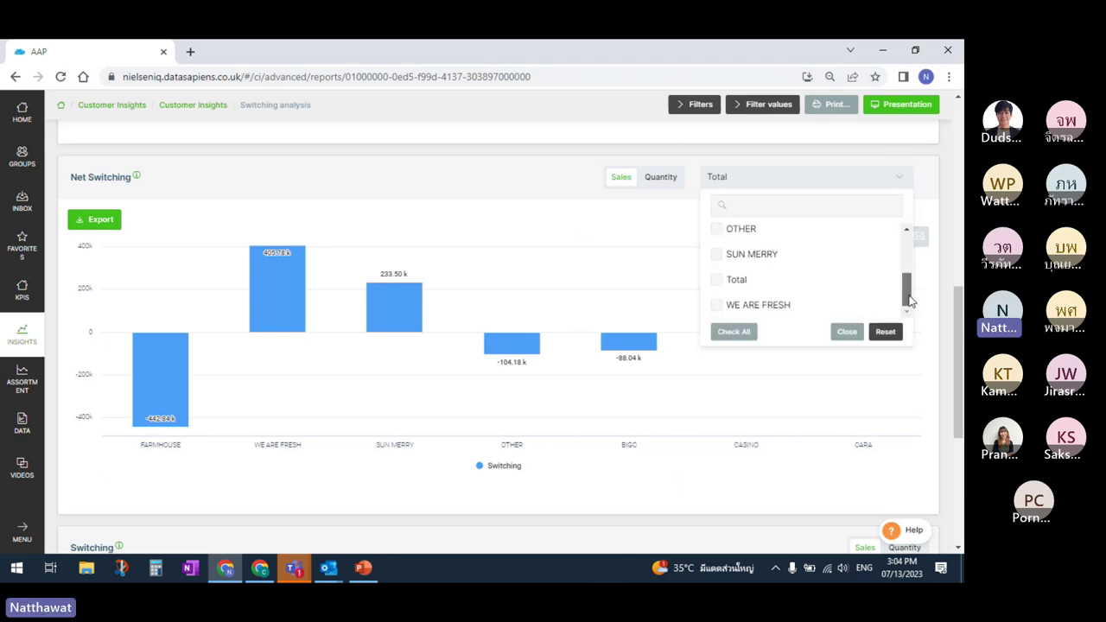
{"action": "left_click", "coordinate": [727, 337]}
{"action": "scroll", "coordinate": [905, 294], "scroll_direction": "up", "scroll_amount": 5}
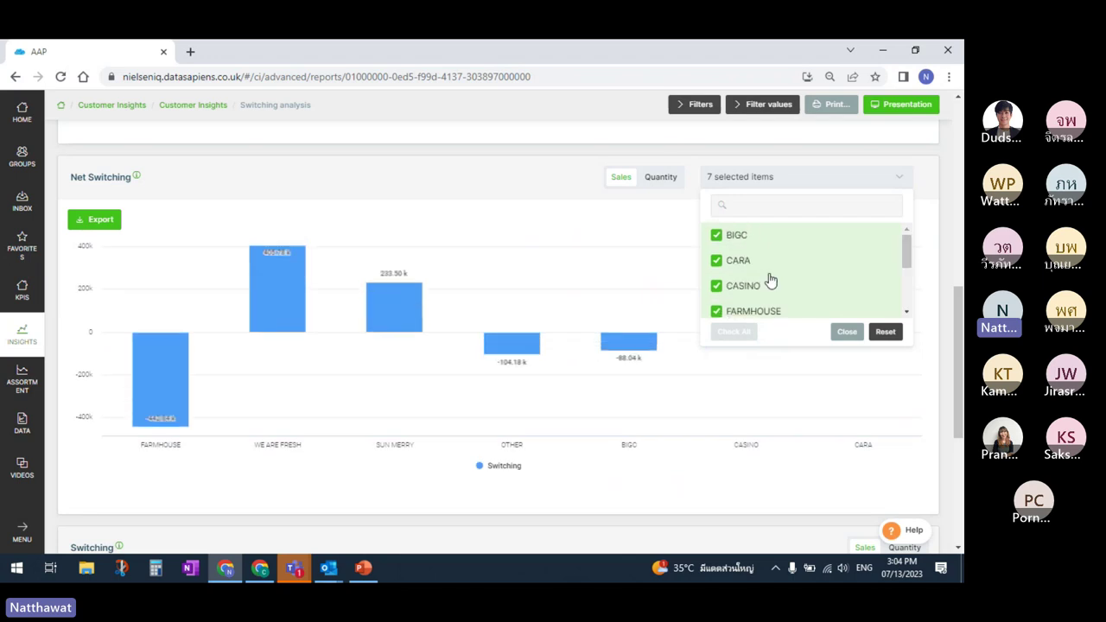
{"action": "left_click", "coordinate": [723, 261]}
{"action": "left_click", "coordinate": [743, 285]}
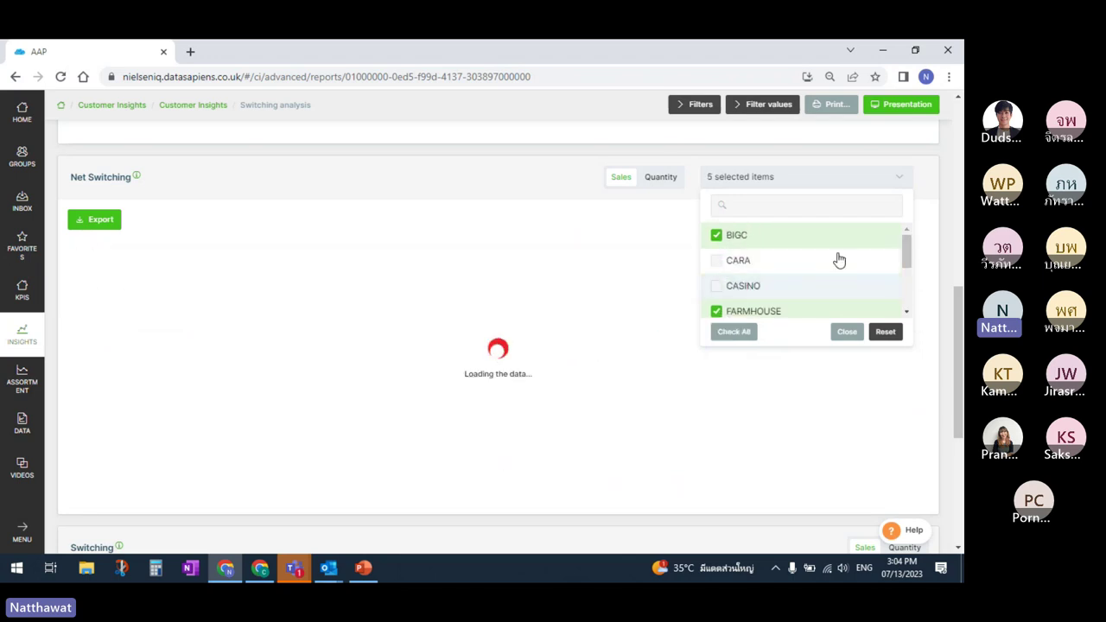
{"action": "left_click", "coordinate": [852, 179]}
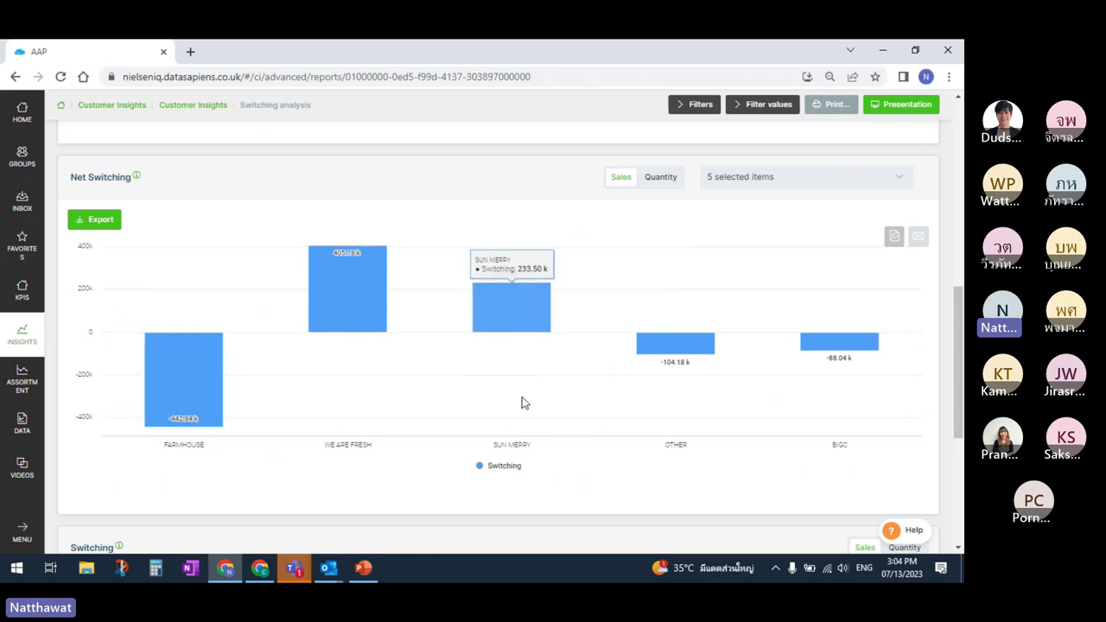
Step: Check the Quantity and Sales options of Net Switching, keep Sales, and review the Switching table and business summary
{"action": "left_click", "coordinate": [662, 182]}
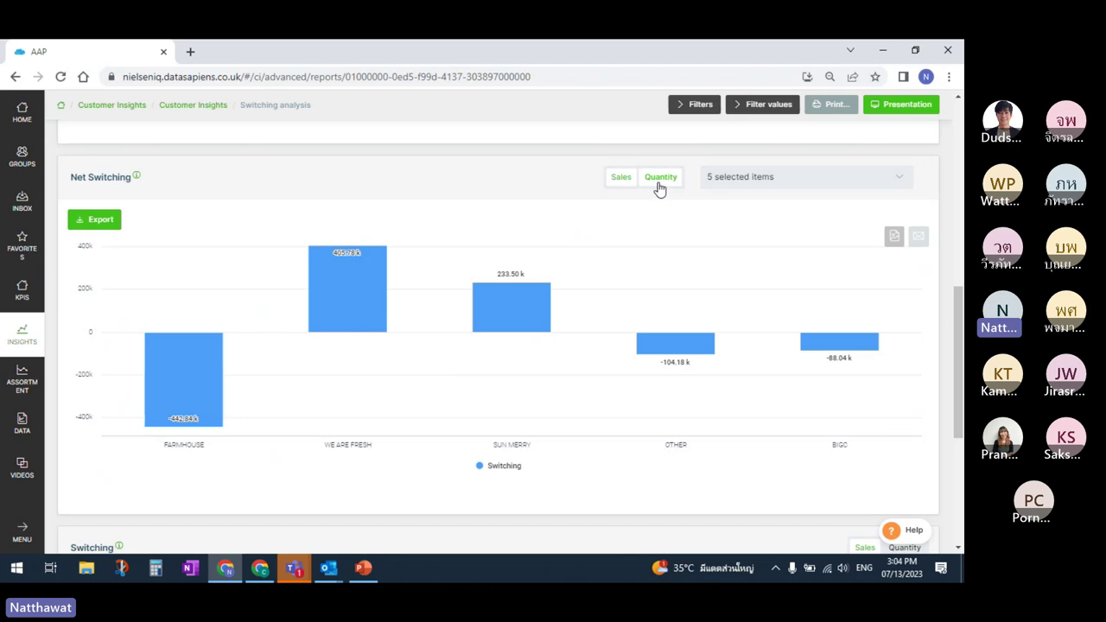
{"action": "left_click", "coordinate": [620, 178]}
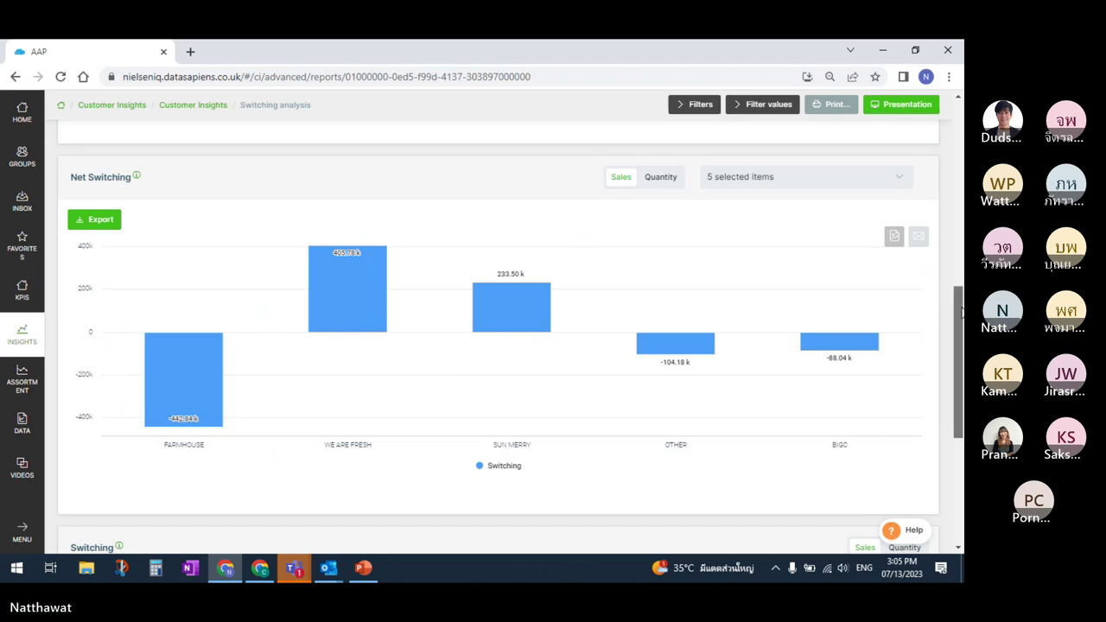
{"action": "scroll", "coordinate": [961, 313], "scroll_direction": "down", "scroll_amount": 4}
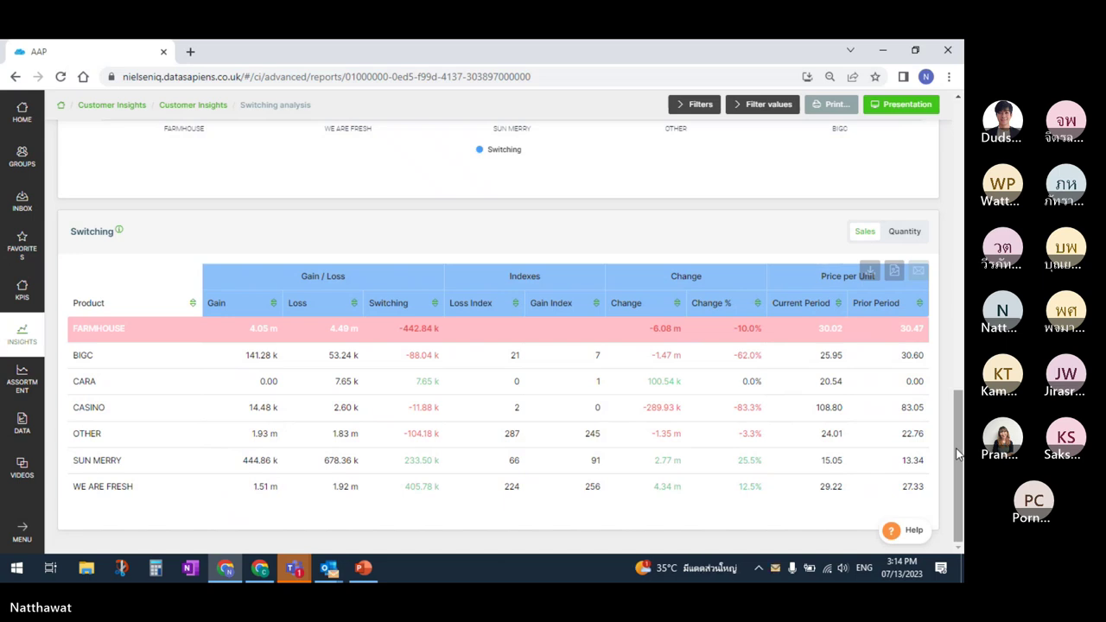
{"action": "left_click_drag", "start_coordinate": [958, 456], "coordinate": [961, 162]}
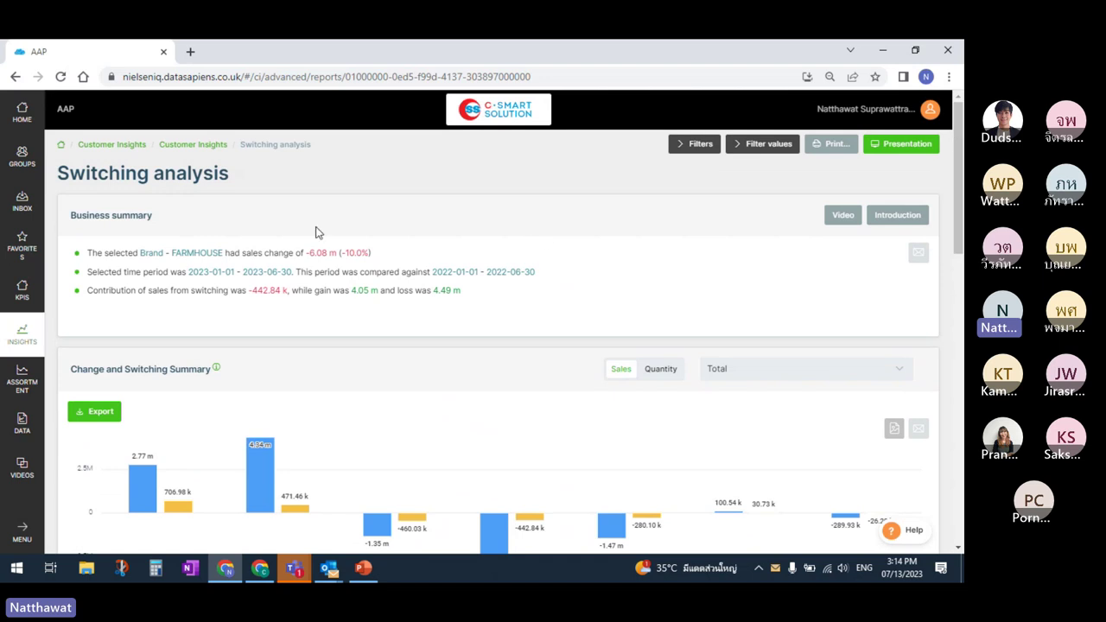
Step: Open the Affinity / Common basket report from Customer Insights and show its filters
{"action": "left_click", "coordinate": [18, 337]}
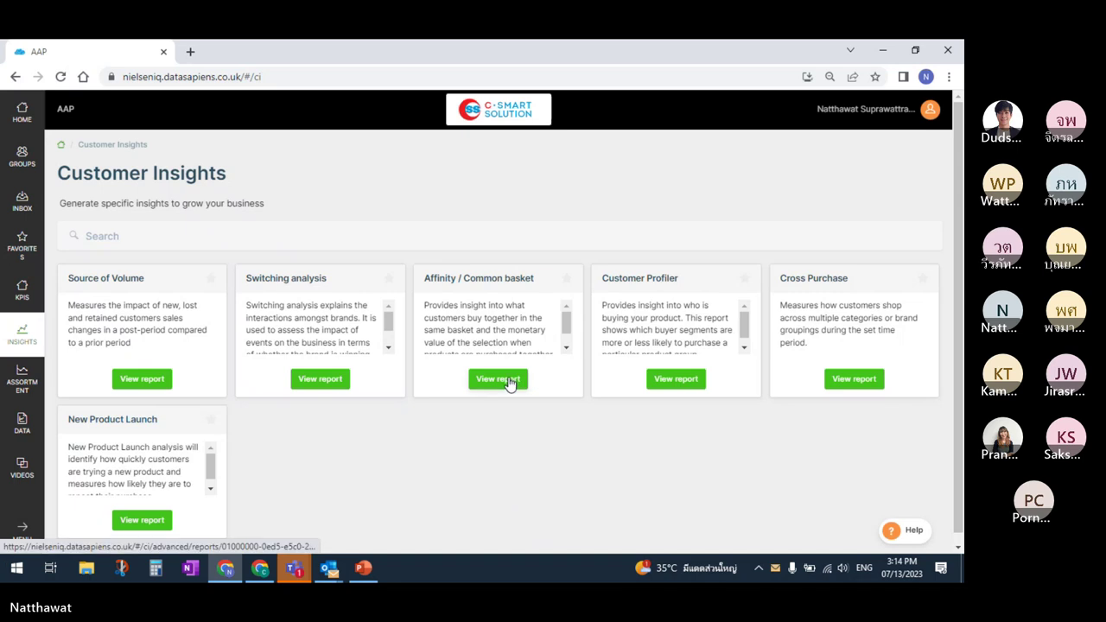
{"action": "left_click", "coordinate": [510, 384]}
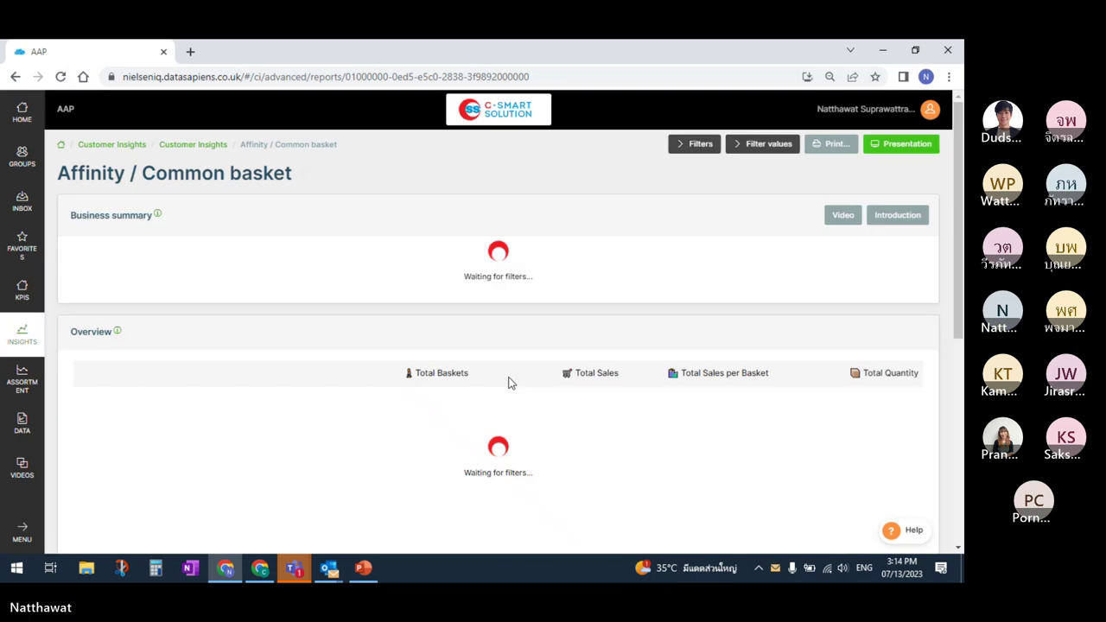
{"action": "left_click", "coordinate": [679, 145]}
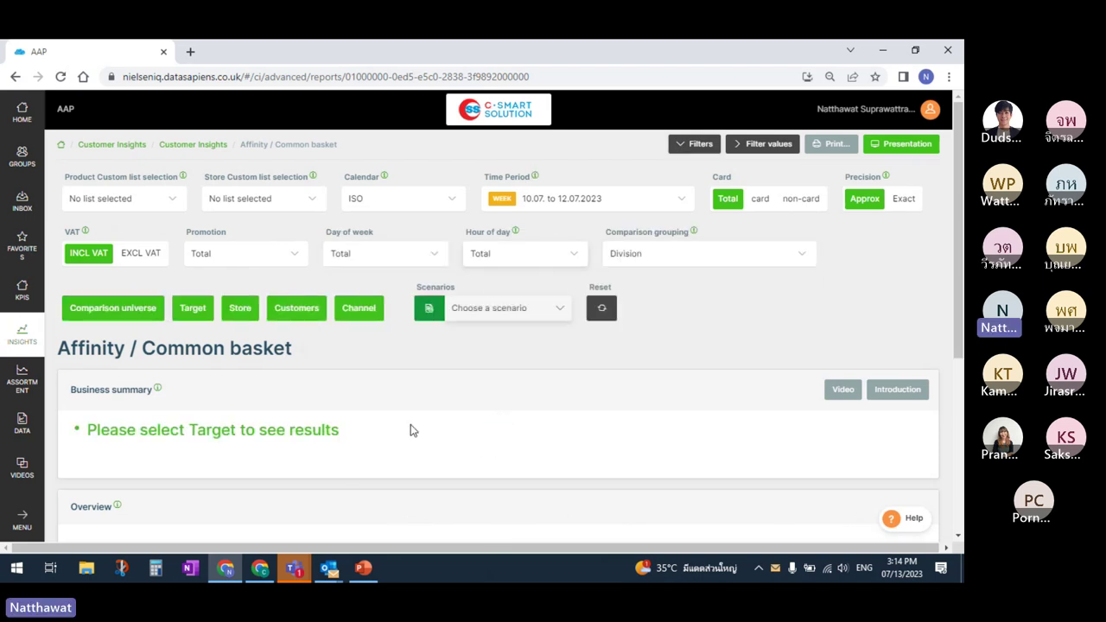
Step: Switch to the Teams meeting, look through the meeting chat history, and return to the report in the browser
{"action": "mouse_move", "coordinate": [298, 545]}
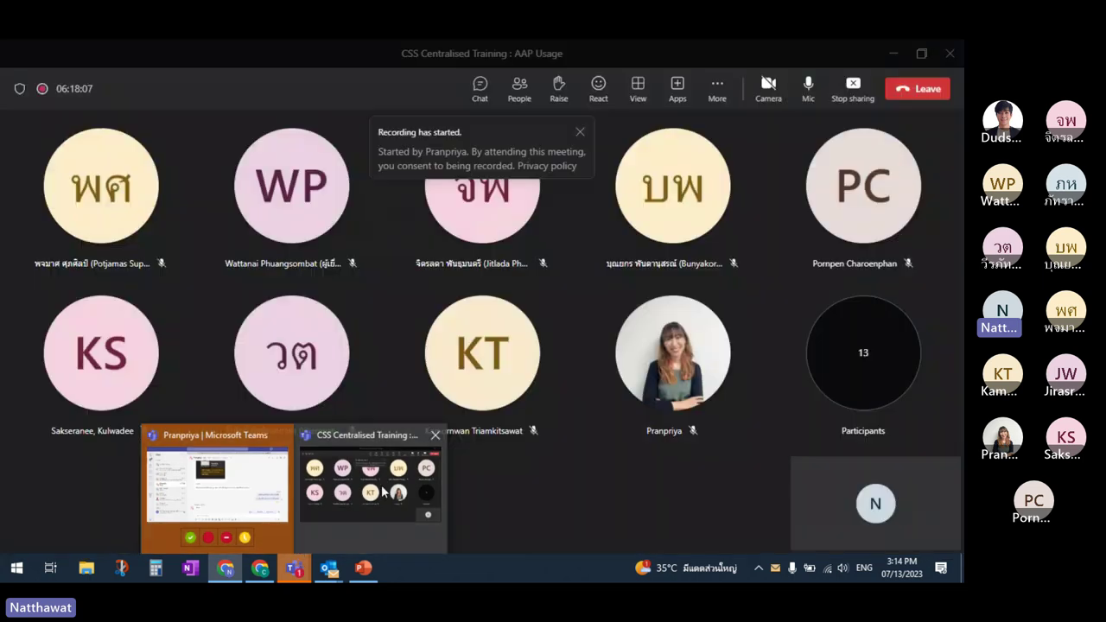
{"action": "left_click", "coordinate": [388, 486]}
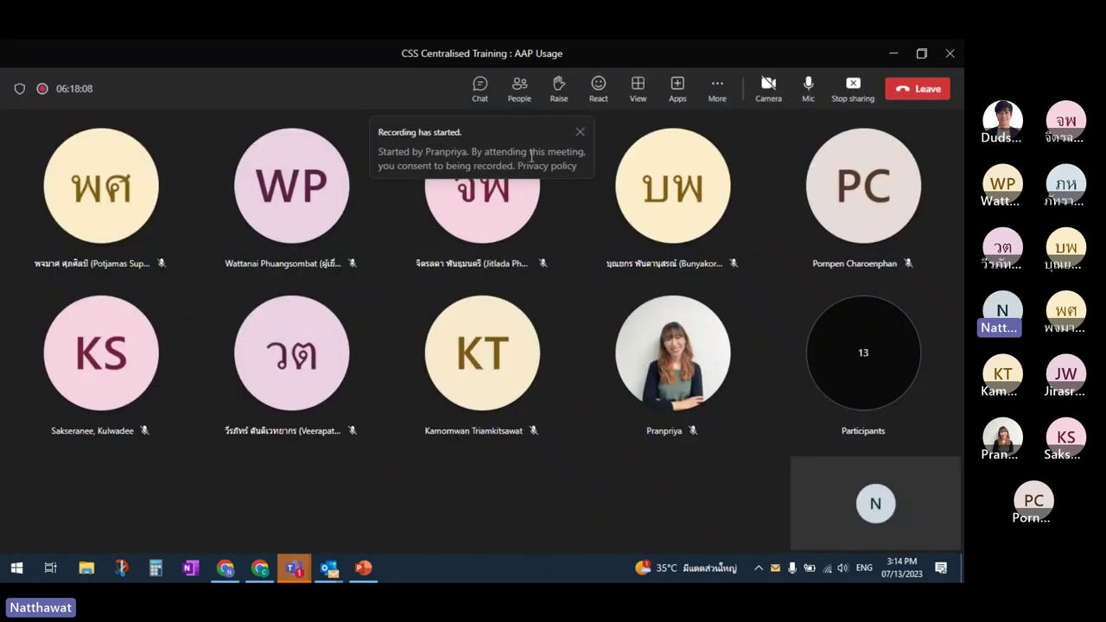
{"action": "left_click", "coordinate": [479, 84]}
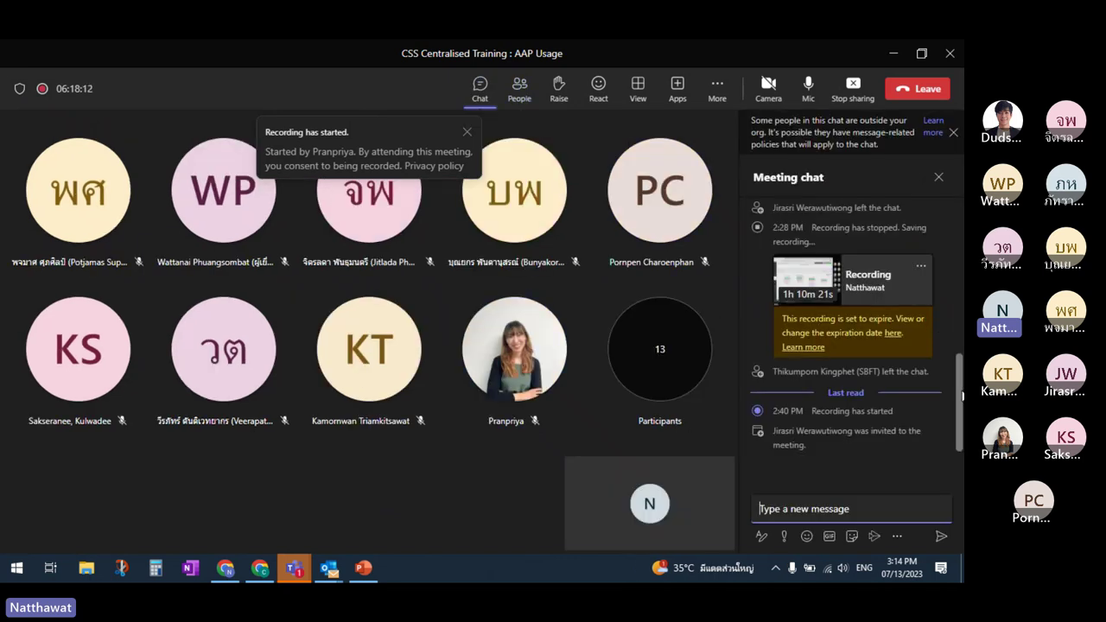
{"action": "scroll", "coordinate": [961, 274], "scroll_direction": "up", "scroll_amount": 10}
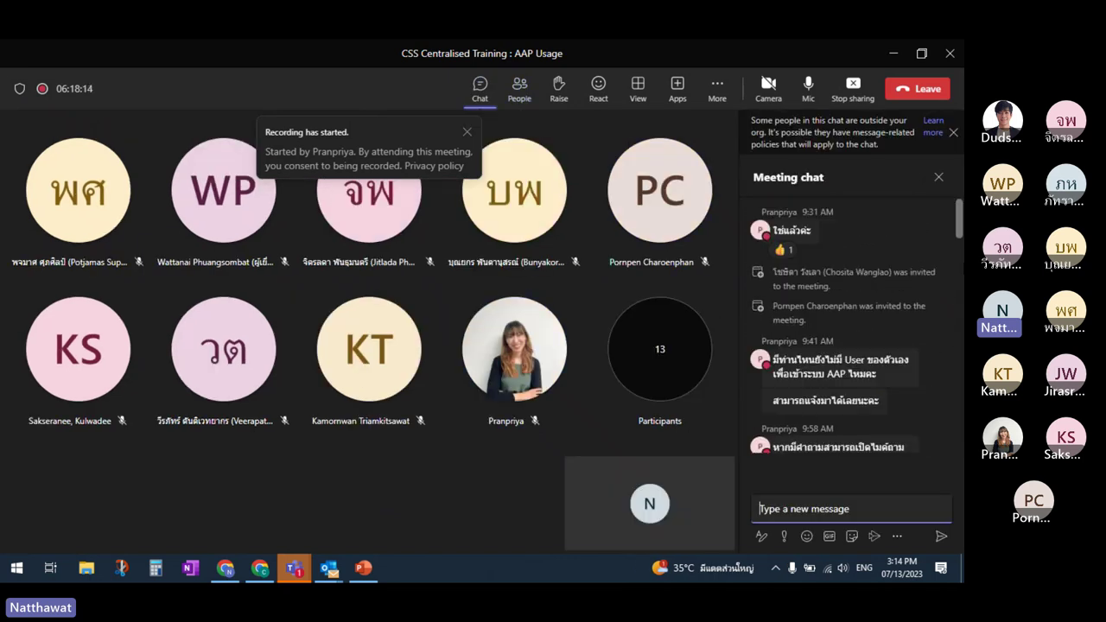
{"action": "scroll", "coordinate": [960, 274], "scroll_direction": "up", "scroll_amount": 10}
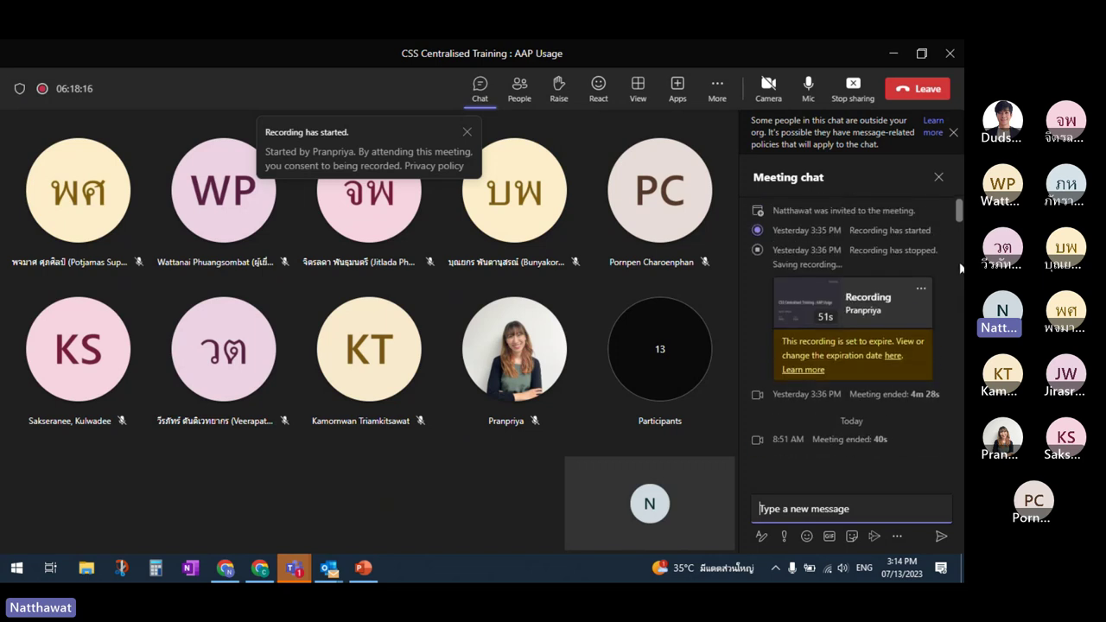
{"action": "scroll", "coordinate": [961, 231], "scroll_direction": "down", "scroll_amount": 3}
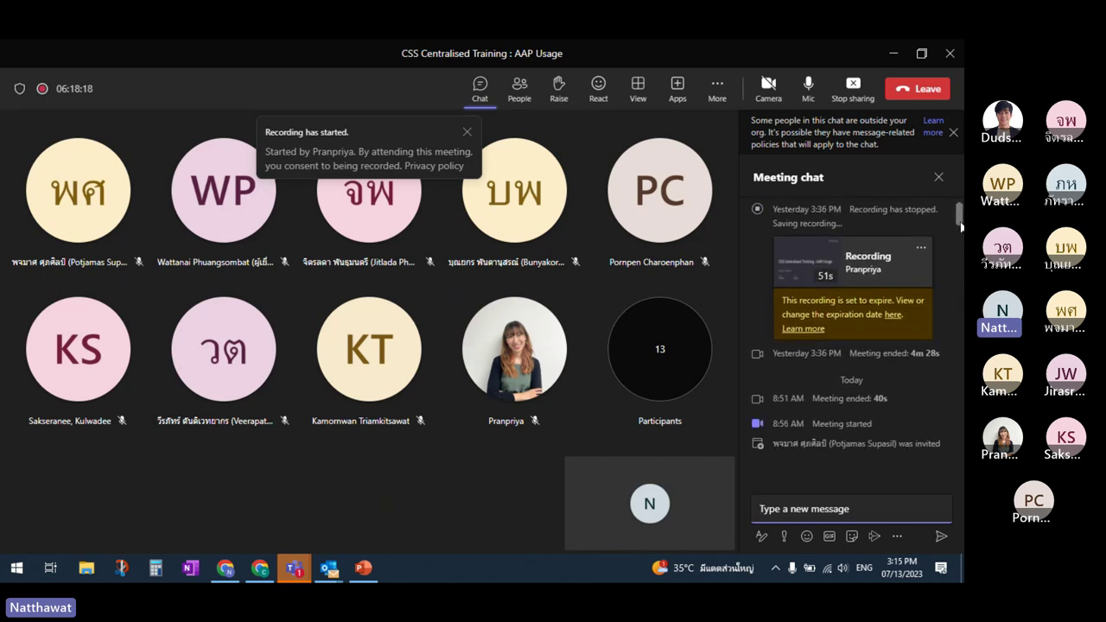
{"action": "scroll", "coordinate": [960, 231], "scroll_direction": "down", "scroll_amount": 3}
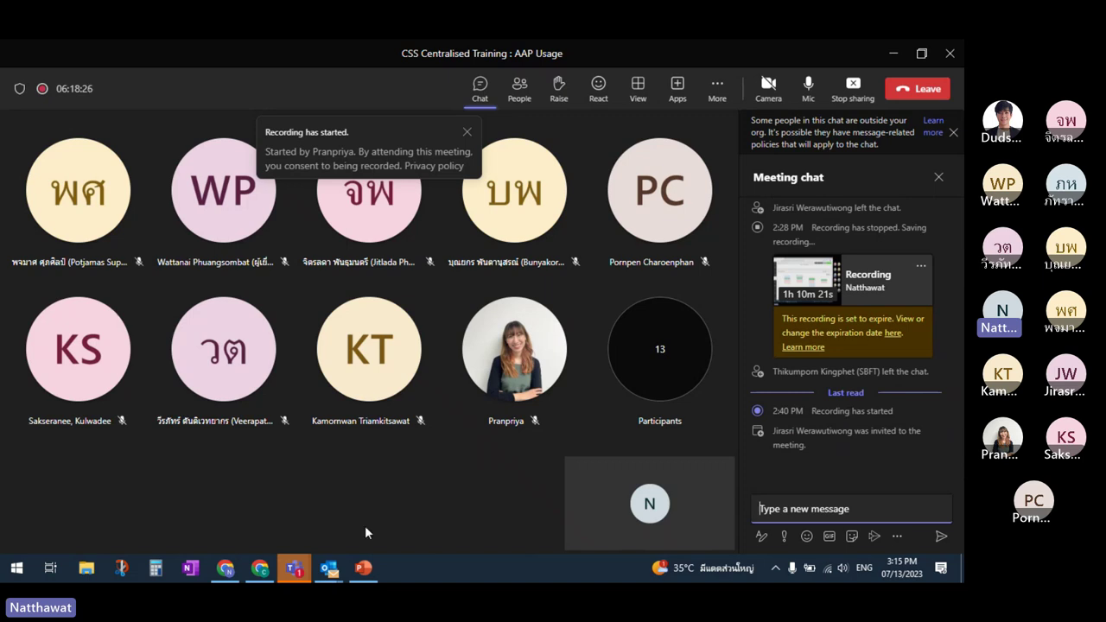
{"action": "left_click", "coordinate": [224, 567]}
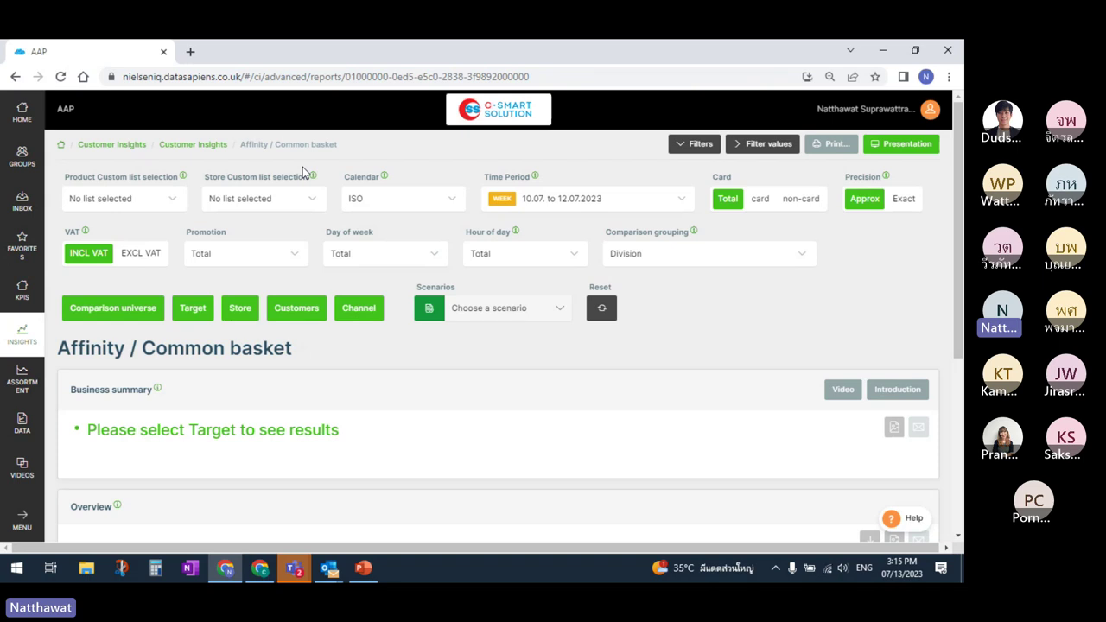
Step: Set the report's Calendar to Gregorian and its Time Period to quarters 202302 and 202301
{"action": "left_click", "coordinate": [451, 200]}
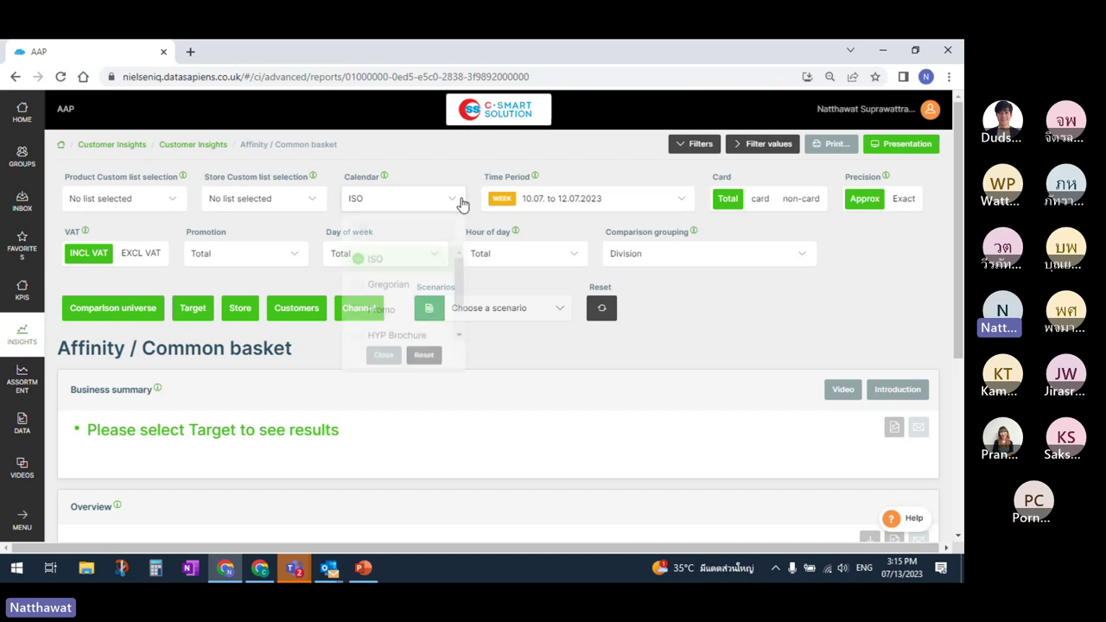
{"action": "left_click", "coordinate": [416, 286]}
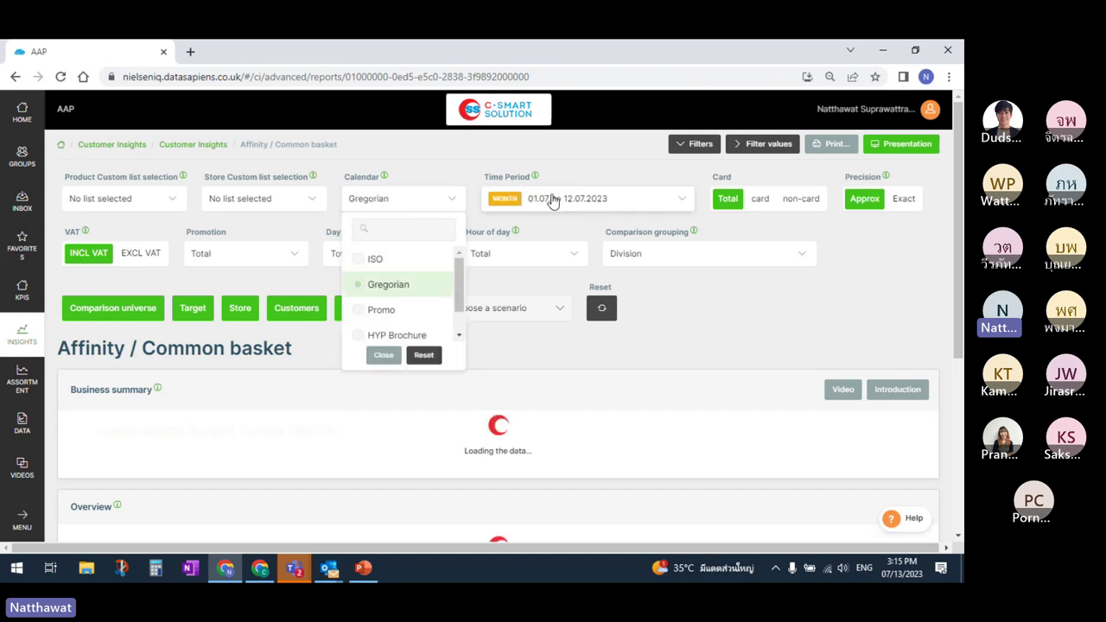
{"action": "left_click", "coordinate": [553, 200]}
{"action": "left_click", "coordinate": [560, 225]}
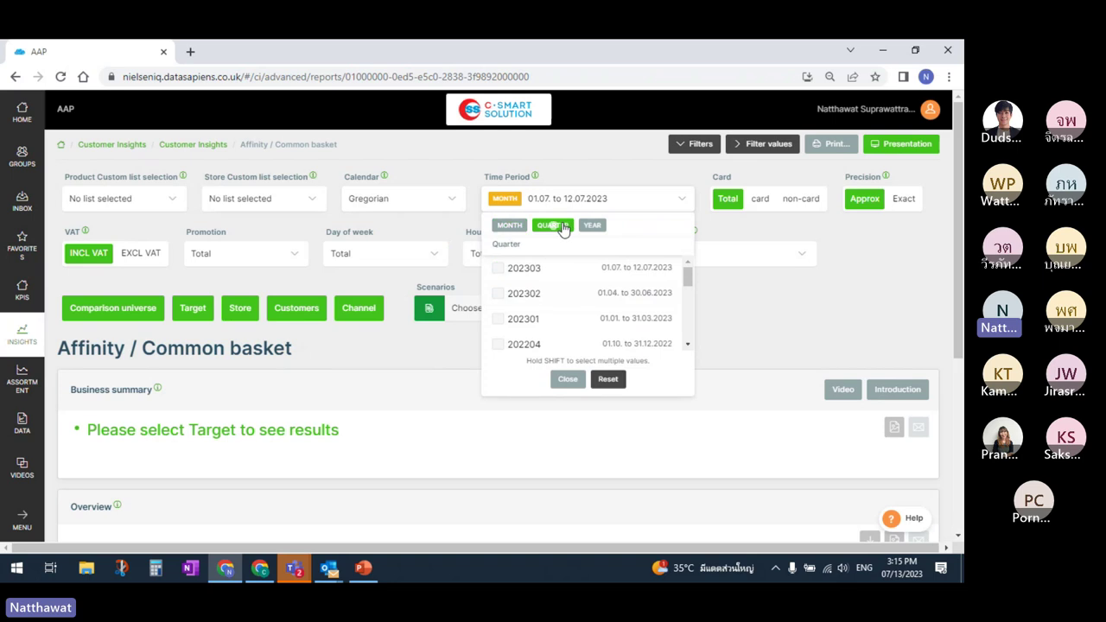
{"action": "left_click", "coordinate": [537, 296]}
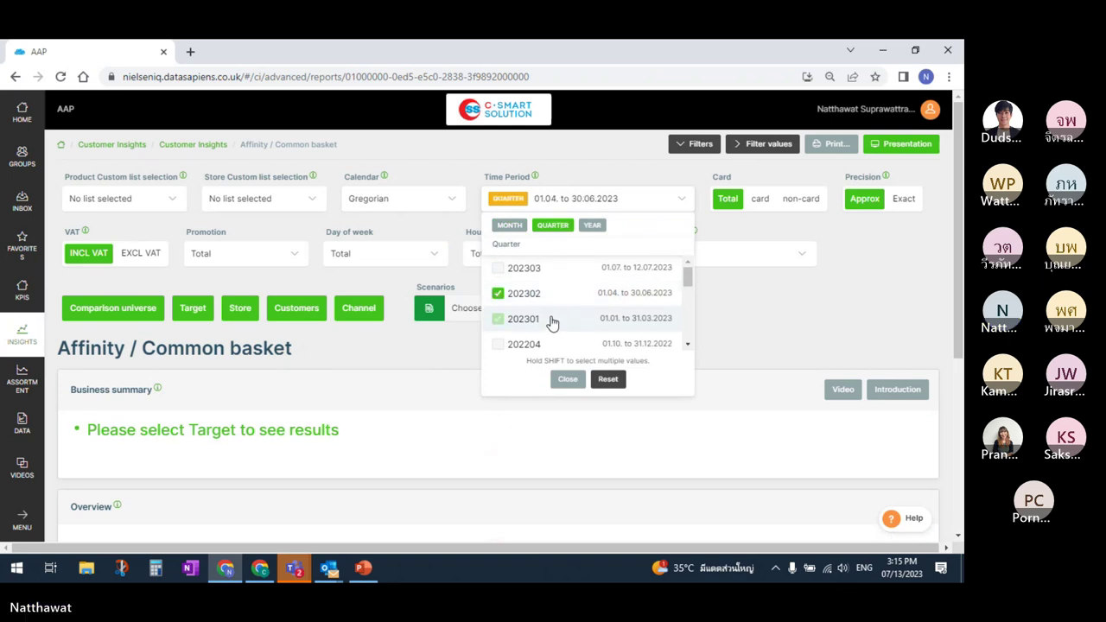
{"action": "left_click", "coordinate": [637, 206]}
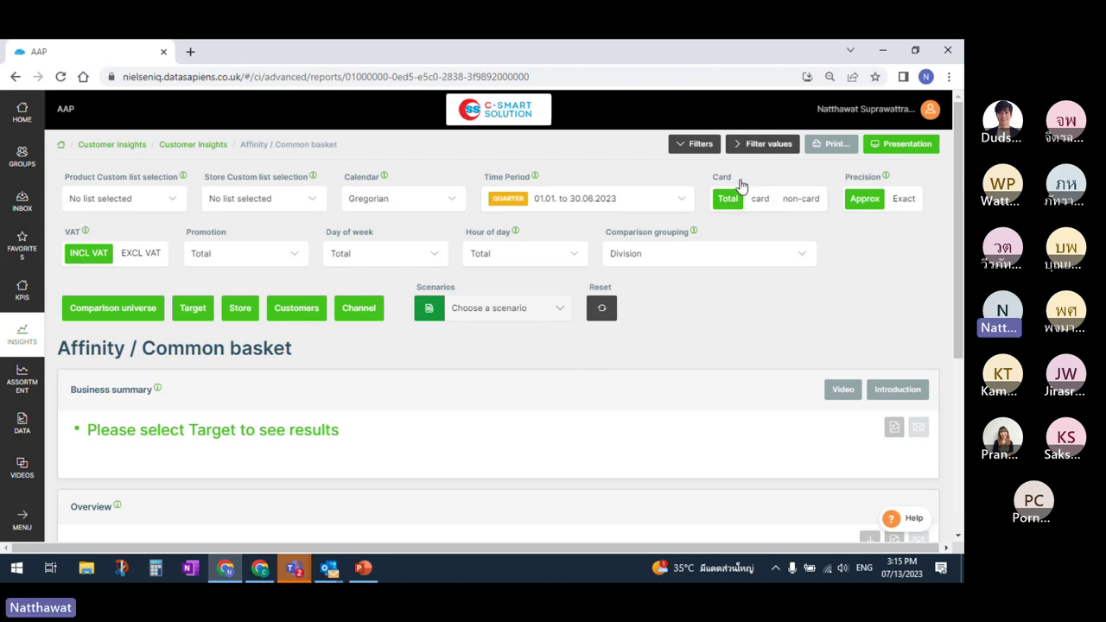
Step: Set the Comparison grouping of the Affinity report to Class and close the grouping list
{"action": "left_click", "coordinate": [804, 201]}
{"action": "left_click", "coordinate": [655, 258]}
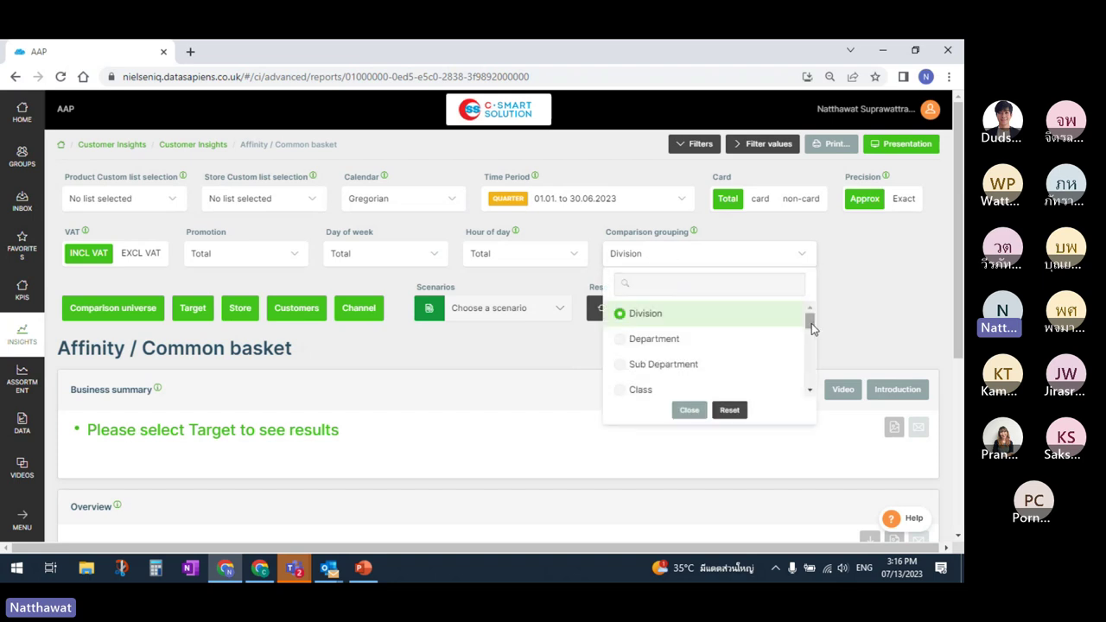
{"action": "left_click_drag", "start_coordinate": [811, 321], "coordinate": [813, 336]}
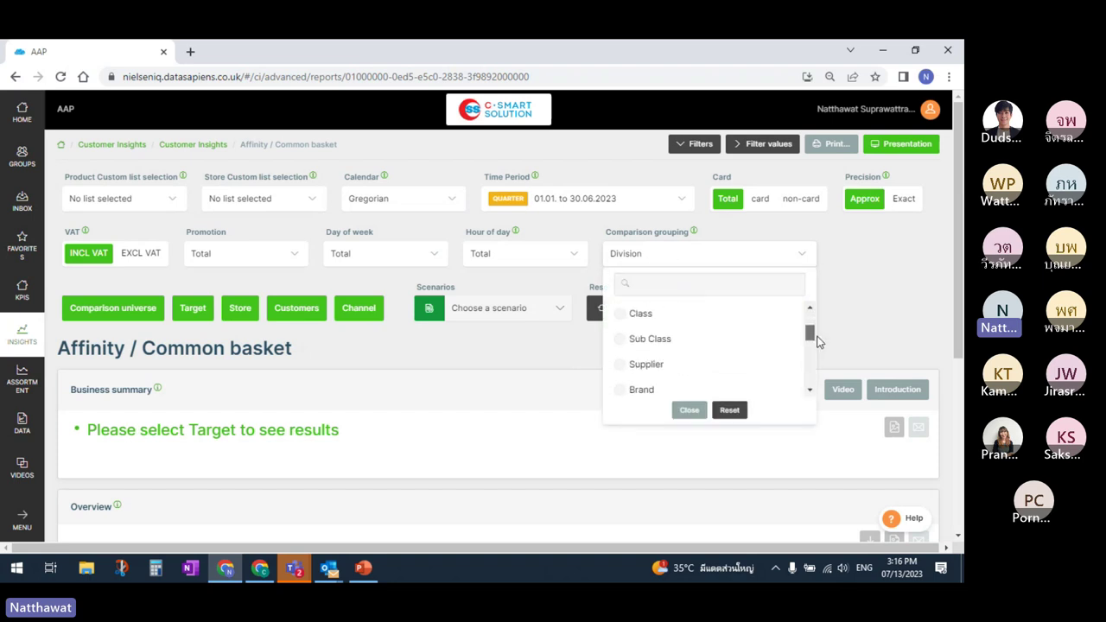
{"action": "left_click", "coordinate": [745, 318]}
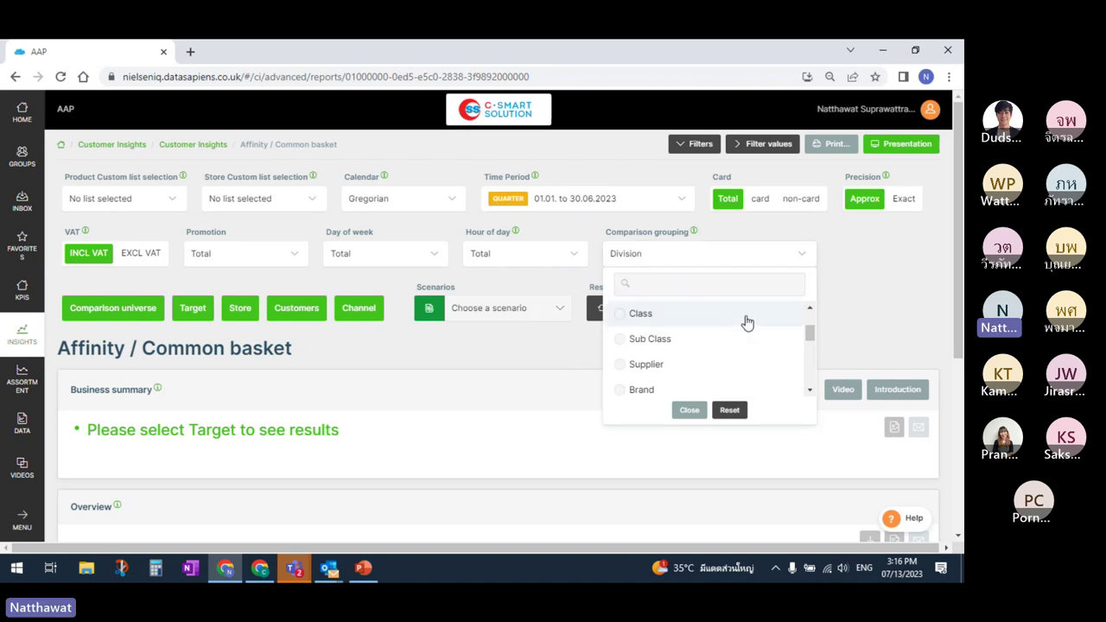
{"action": "left_click", "coordinate": [757, 259]}
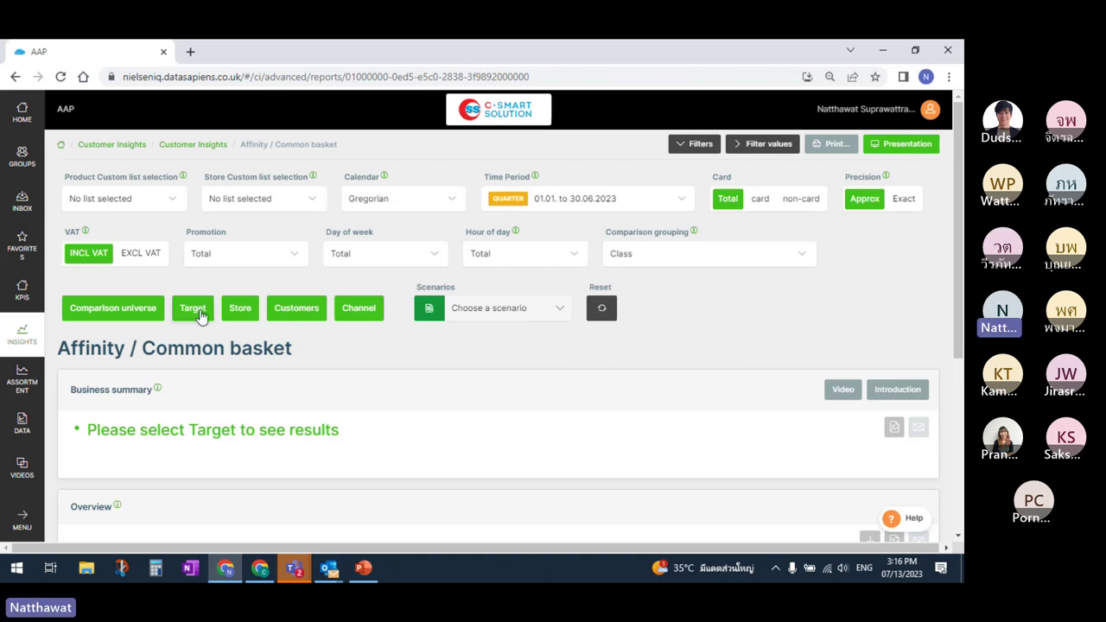
Step: Set the Division of the report's Comparison universe to 04 - DRY FOOD and close the universe filters
{"action": "left_click", "coordinate": [143, 308]}
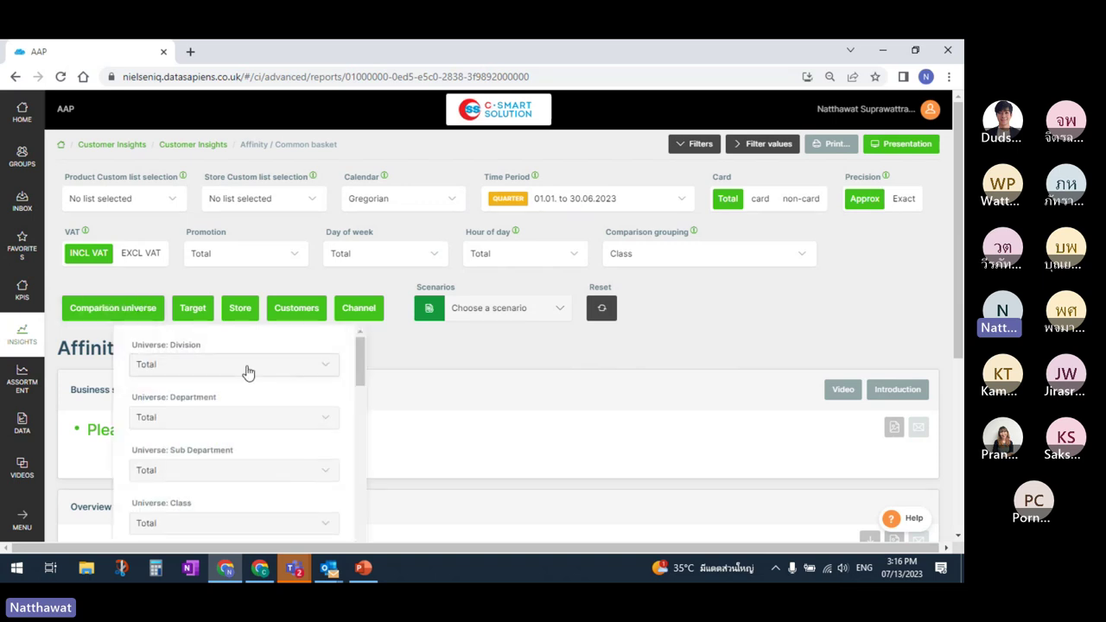
{"action": "left_click", "coordinate": [248, 367]}
{"action": "left_click_drag", "start_coordinate": [329, 433], "coordinate": [332, 451]}
{"action": "left_click", "coordinate": [202, 464]}
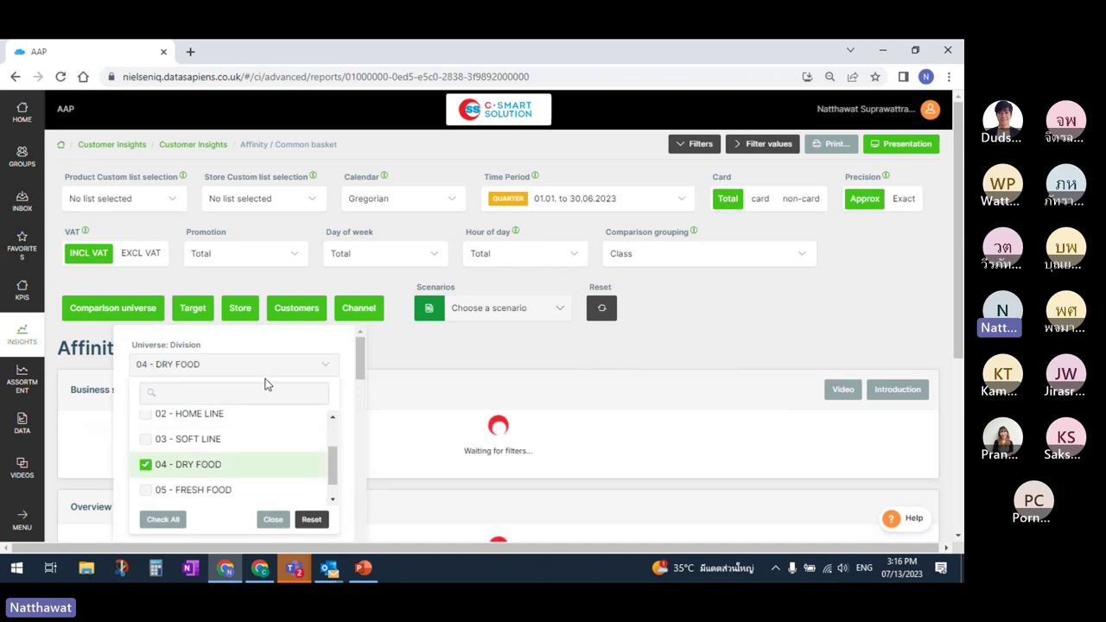
{"action": "left_click", "coordinate": [259, 367]}
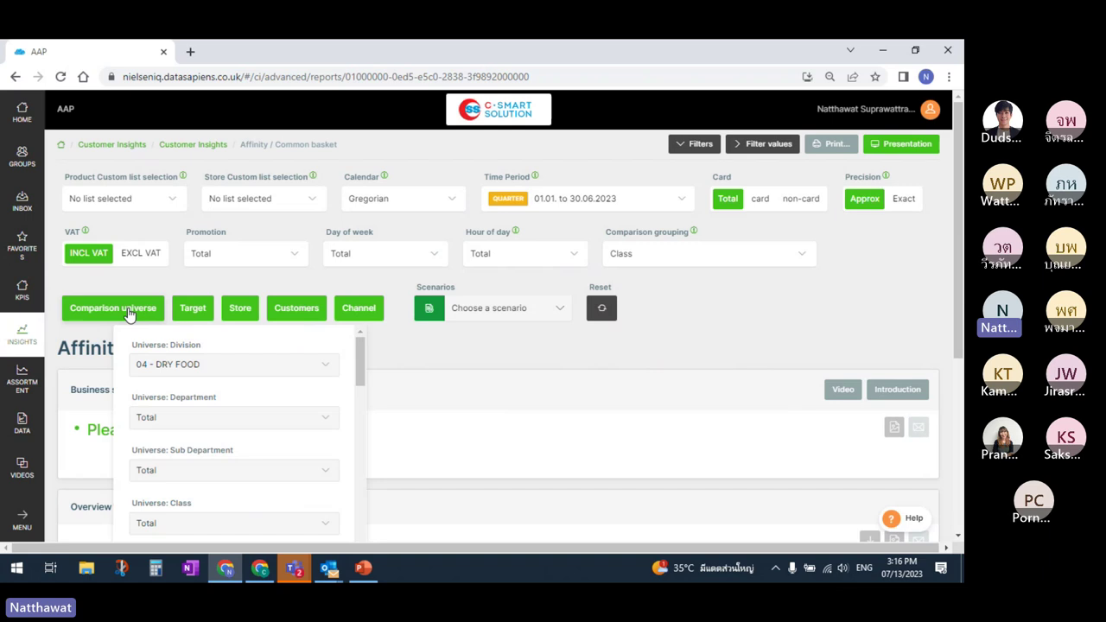
{"action": "left_click", "coordinate": [128, 314]}
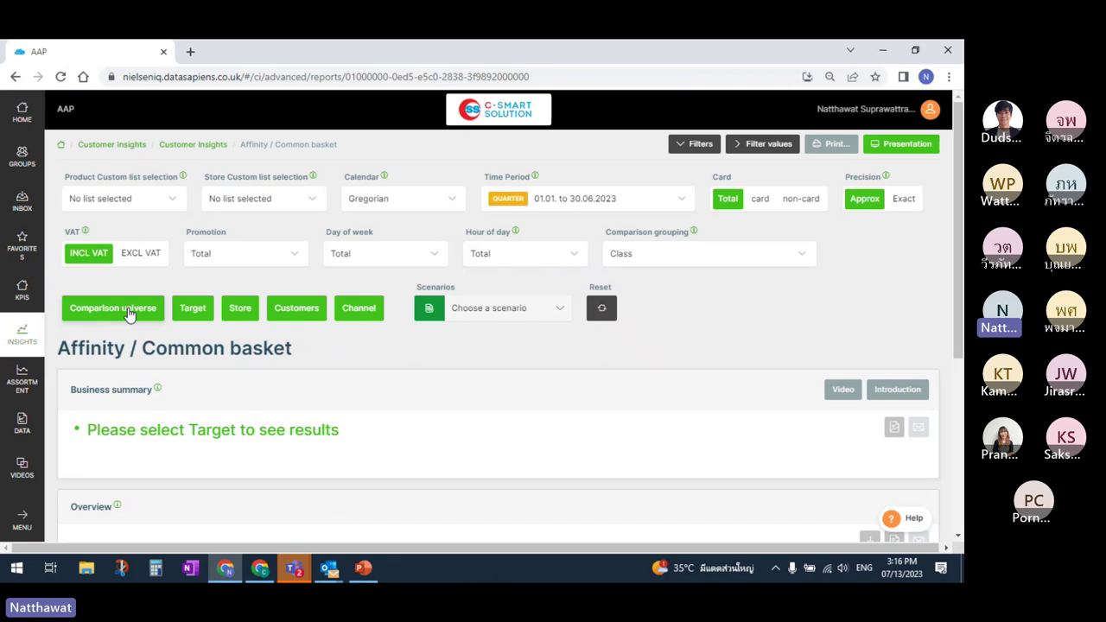
{"action": "left_click", "coordinate": [129, 308]}
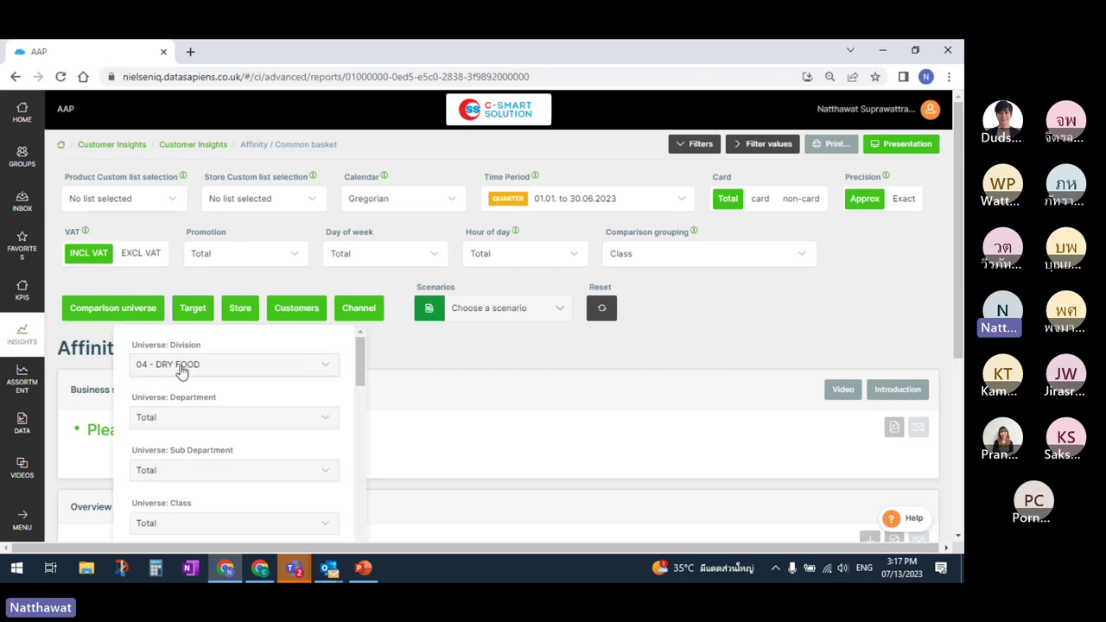
{"action": "left_click", "coordinate": [136, 309]}
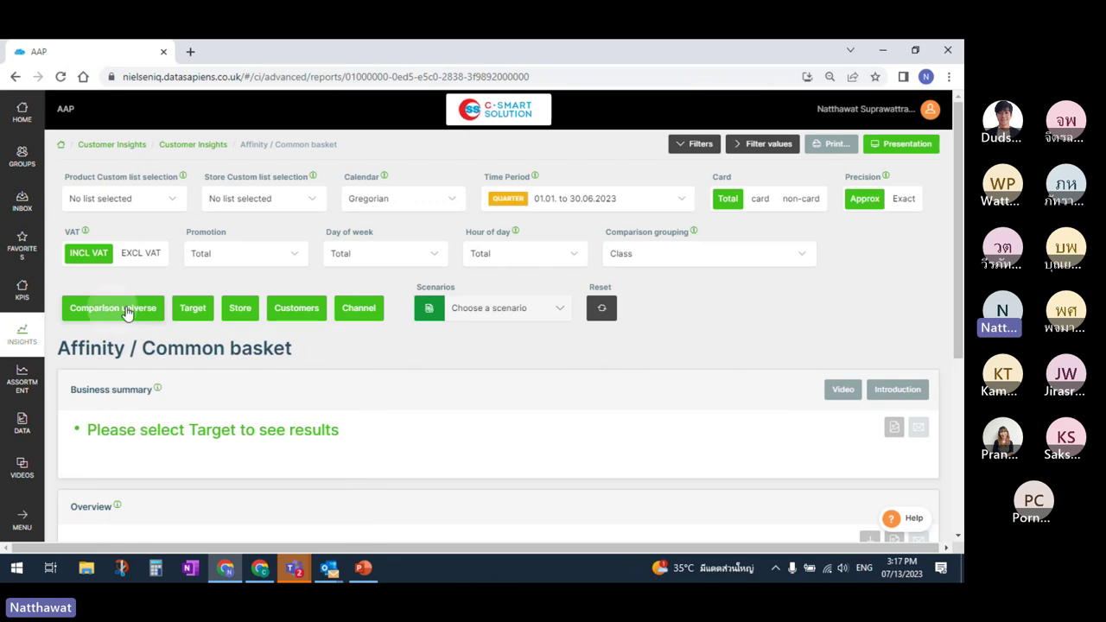
Step: Find "bread" among the Target classes, select 05506001 - BREAD, and close the Target filters
{"action": "left_click", "coordinate": [190, 311]}
{"action": "scroll", "coordinate": [310, 356], "scroll_direction": "down", "scroll_amount": 1}
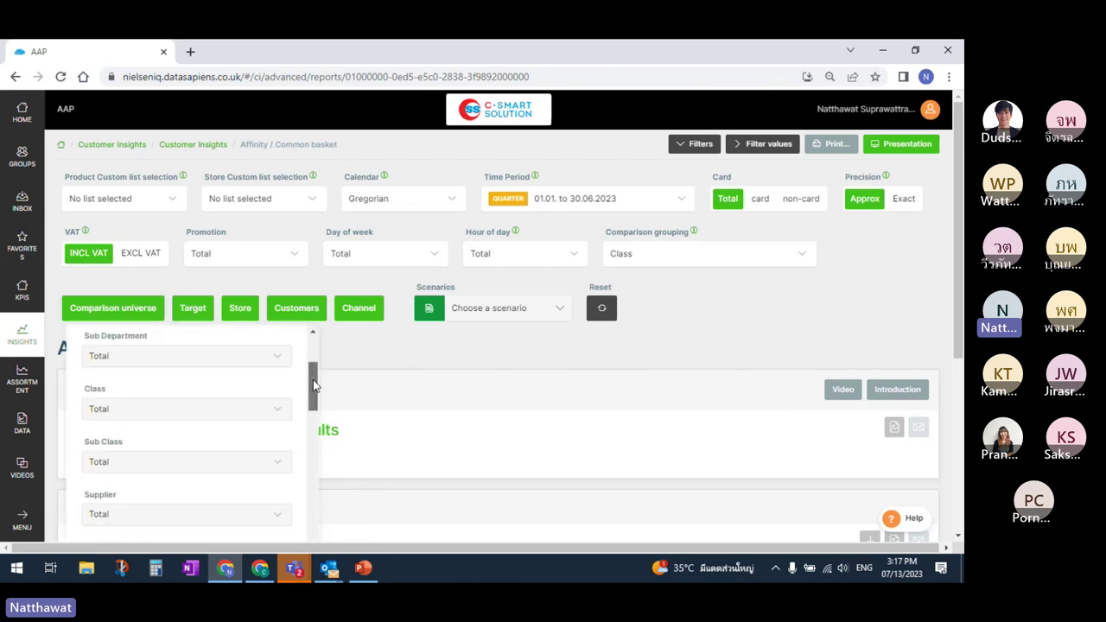
{"action": "left_click", "coordinate": [222, 411]}
{"action": "left_click", "coordinate": [213, 441]}
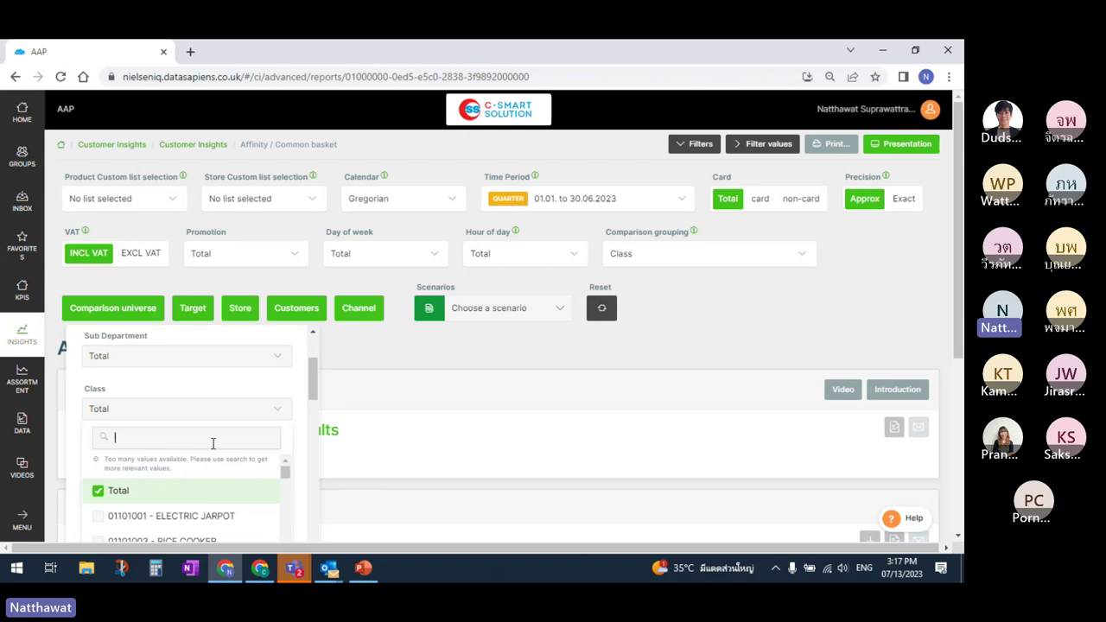
{"action": "type", "text": "bread"}
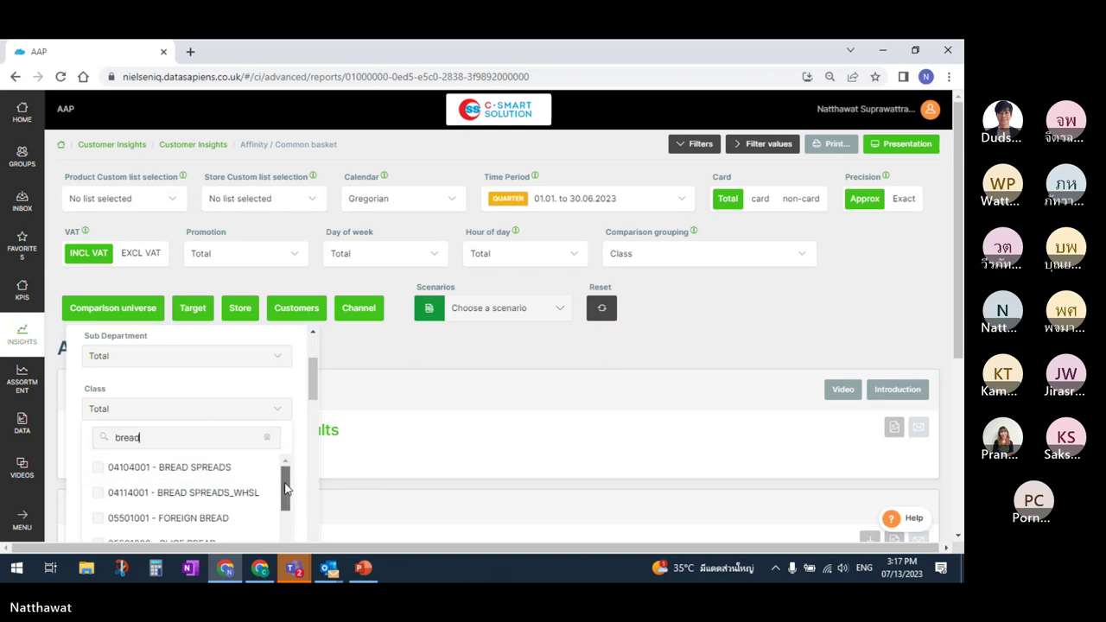
{"action": "left_click_drag", "start_coordinate": [289, 481], "coordinate": [289, 527]}
{"action": "left_click", "coordinate": [192, 537]}
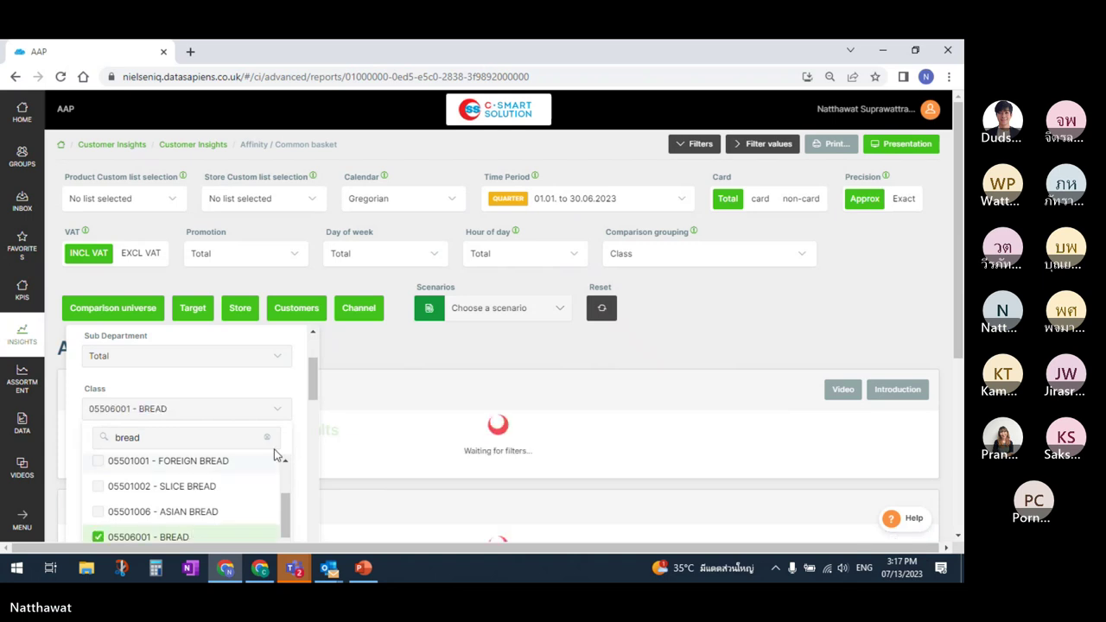
{"action": "left_click", "coordinate": [240, 410]}
{"action": "left_click", "coordinate": [190, 310]}
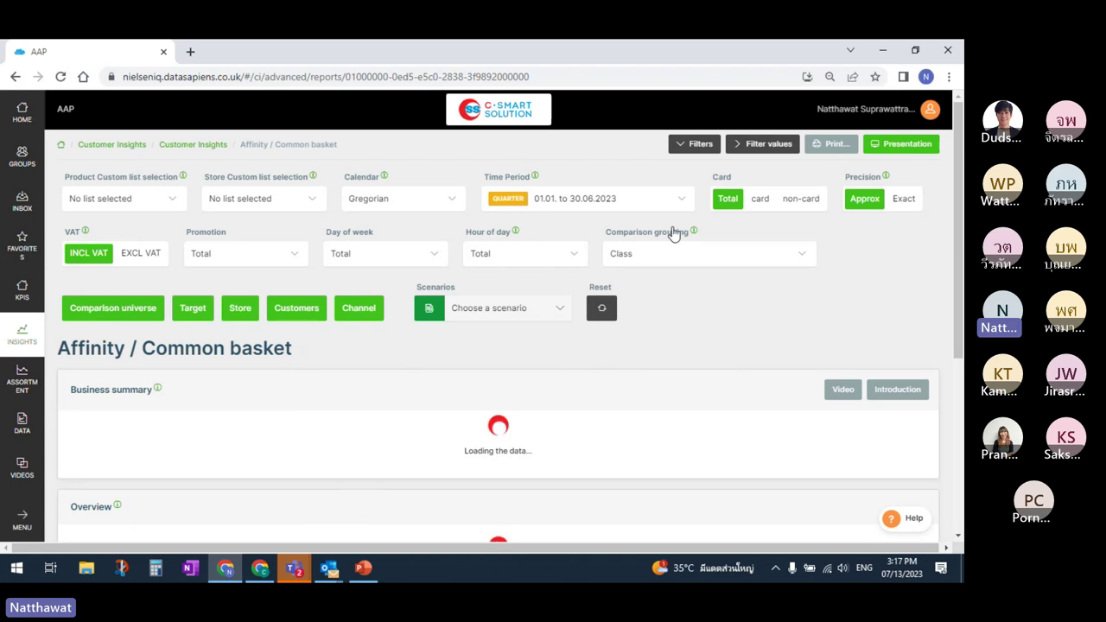
Step: Hide the filters and examine the Business summary, Overview and Comparison table of the Affinity report
{"action": "left_click", "coordinate": [691, 144]}
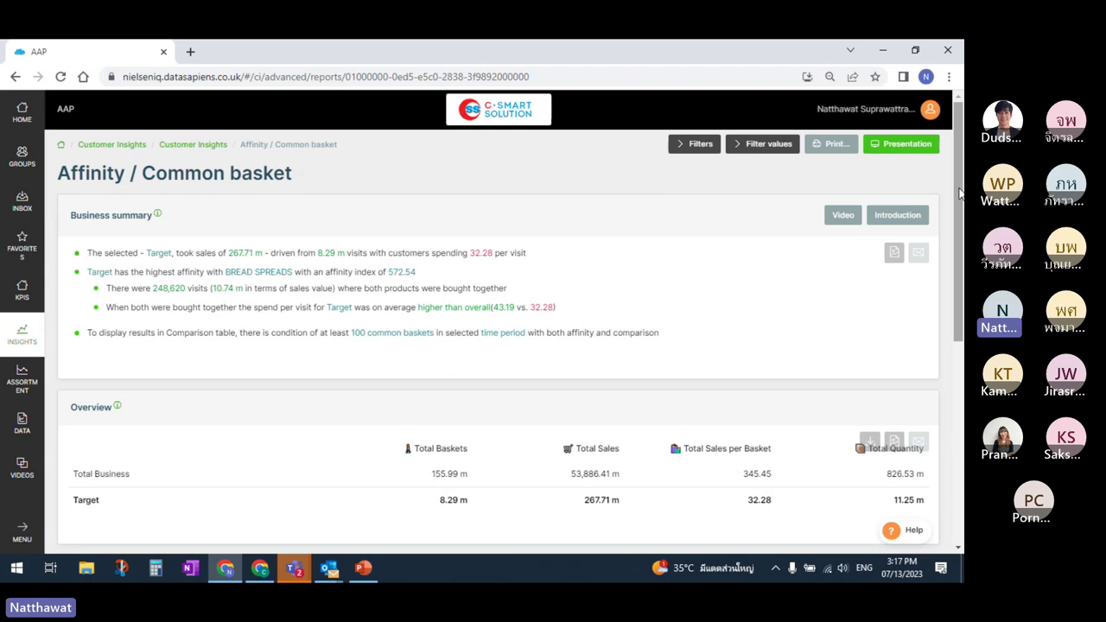
{"action": "scroll", "coordinate": [959, 192], "scroll_direction": "down", "scroll_amount": 1}
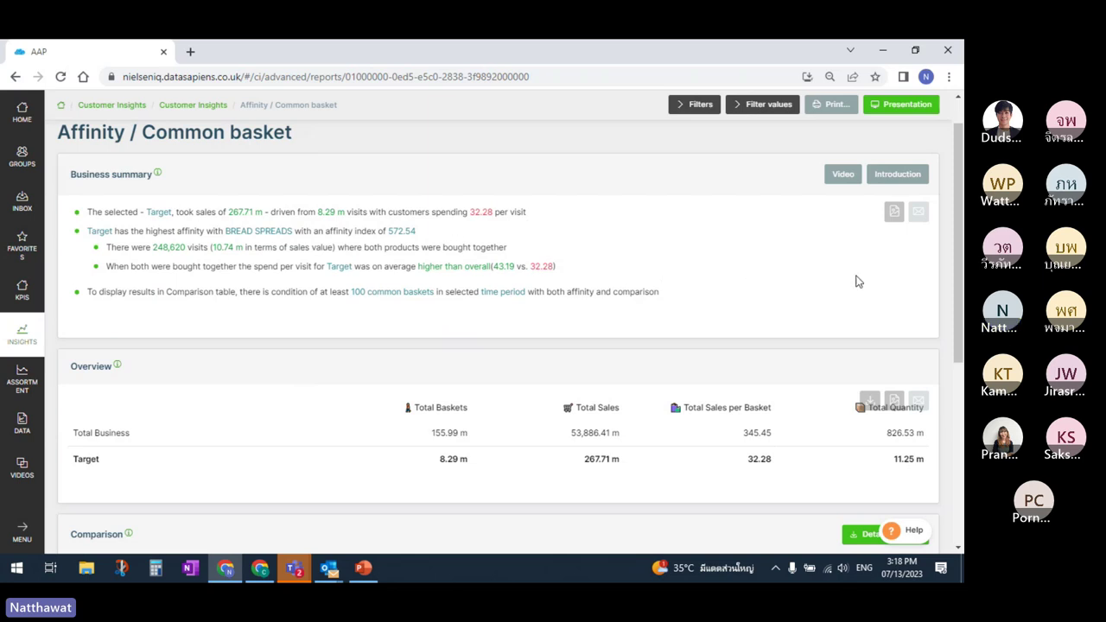
{"action": "left_click_drag", "start_coordinate": [964, 281], "coordinate": [964, 347]}
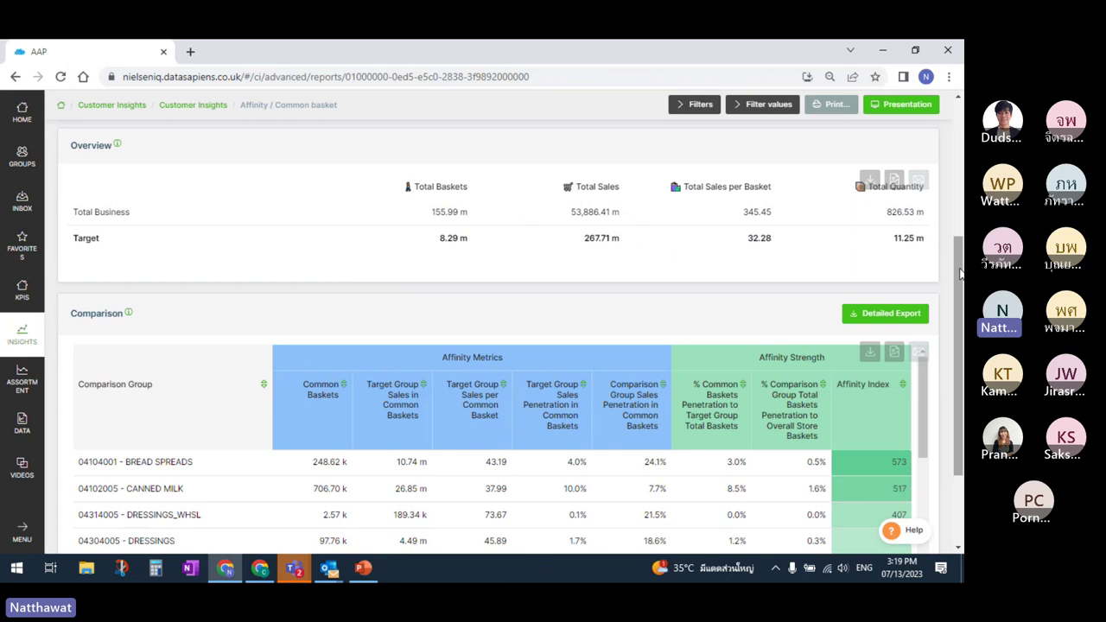
{"action": "left_click_drag", "start_coordinate": [959, 274], "coordinate": [961, 296]}
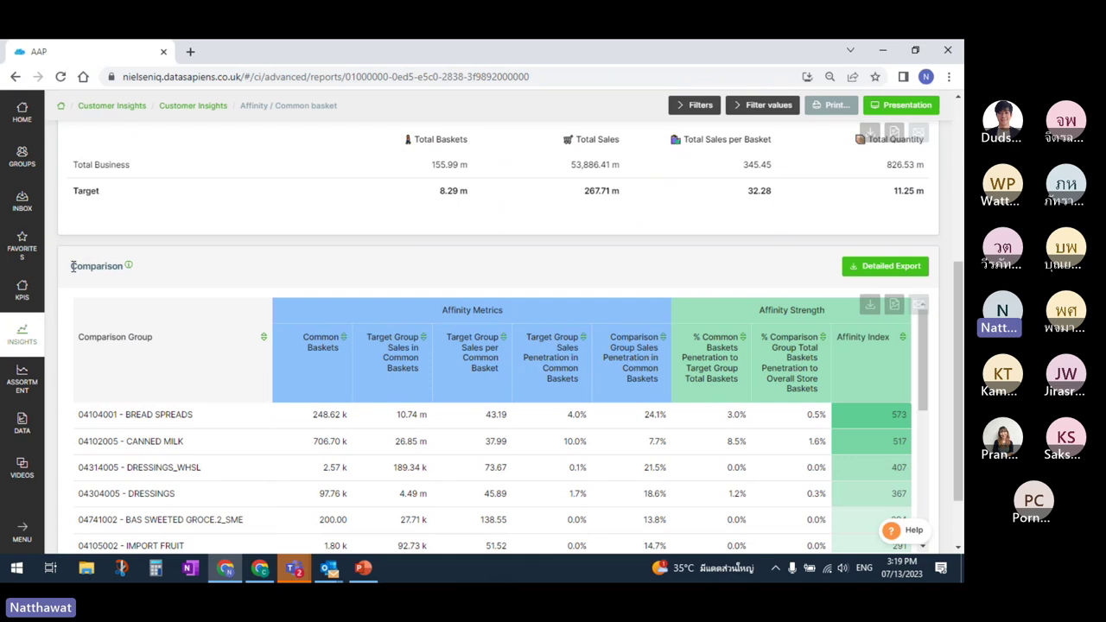
{"action": "left_click_drag", "start_coordinate": [73, 266], "coordinate": [122, 267]}
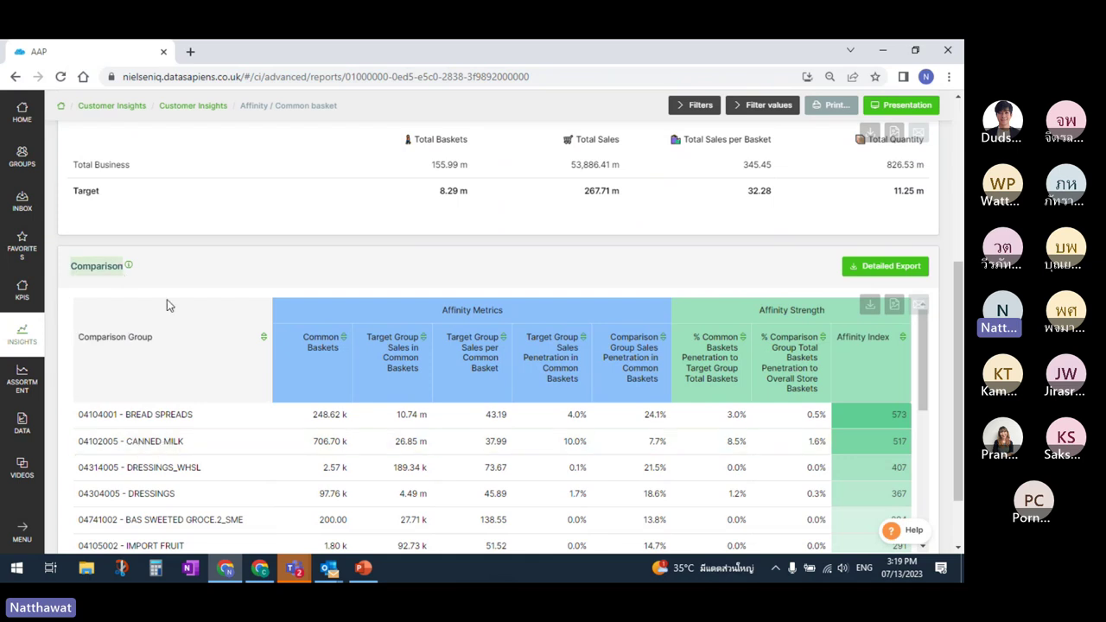
{"action": "left_click", "coordinate": [108, 270]}
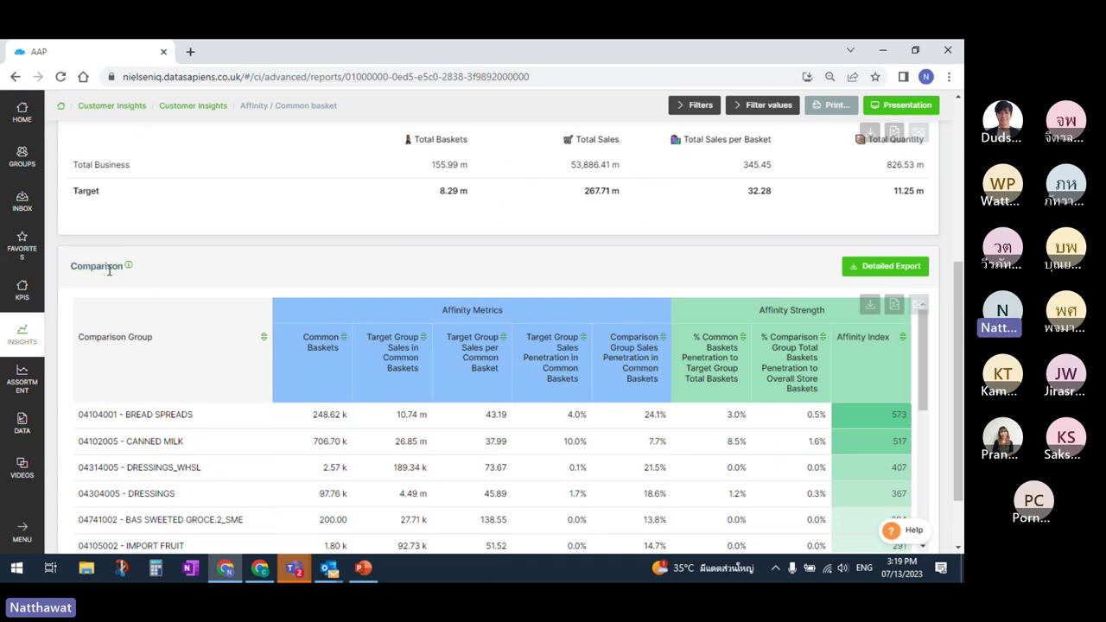
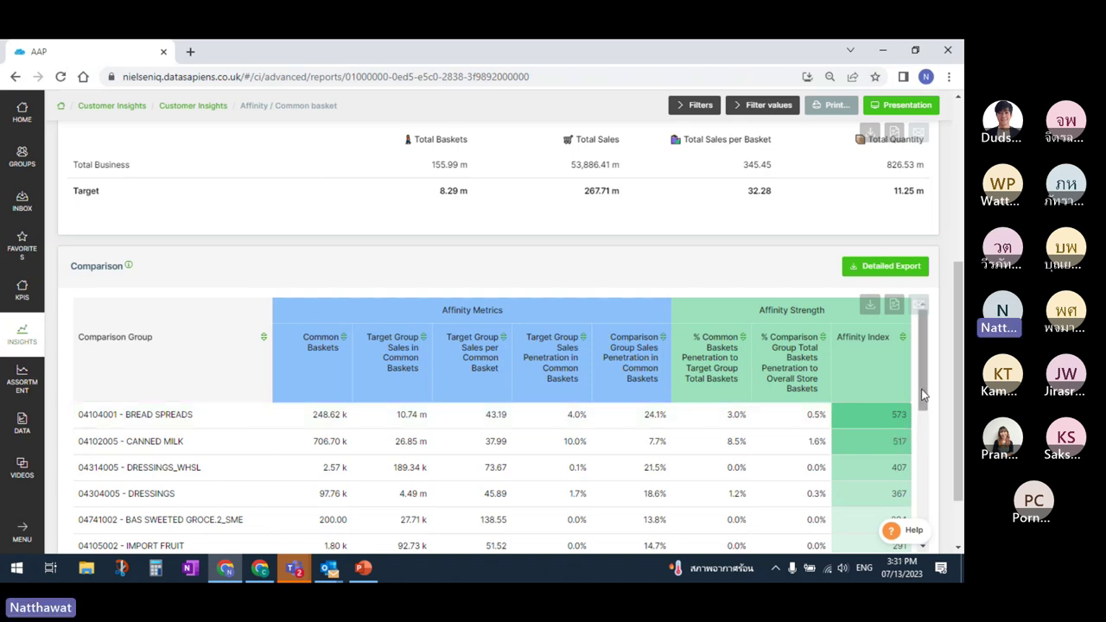
{"action": "left_click", "coordinate": [922, 394]}
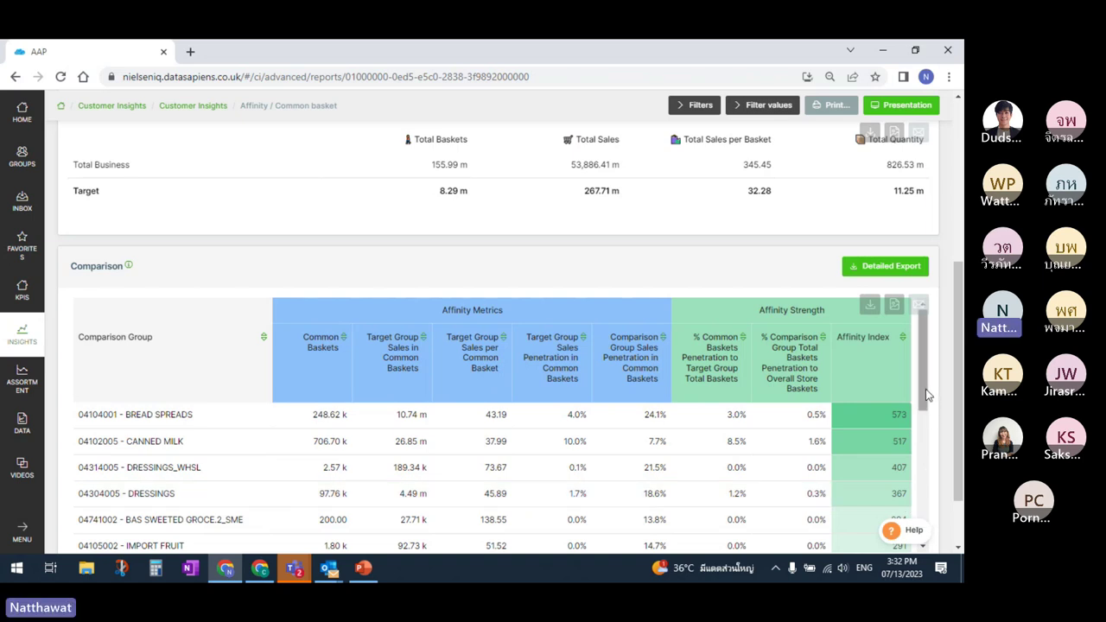
{"action": "left_click_drag", "start_coordinate": [926, 395], "coordinate": [921, 372]}
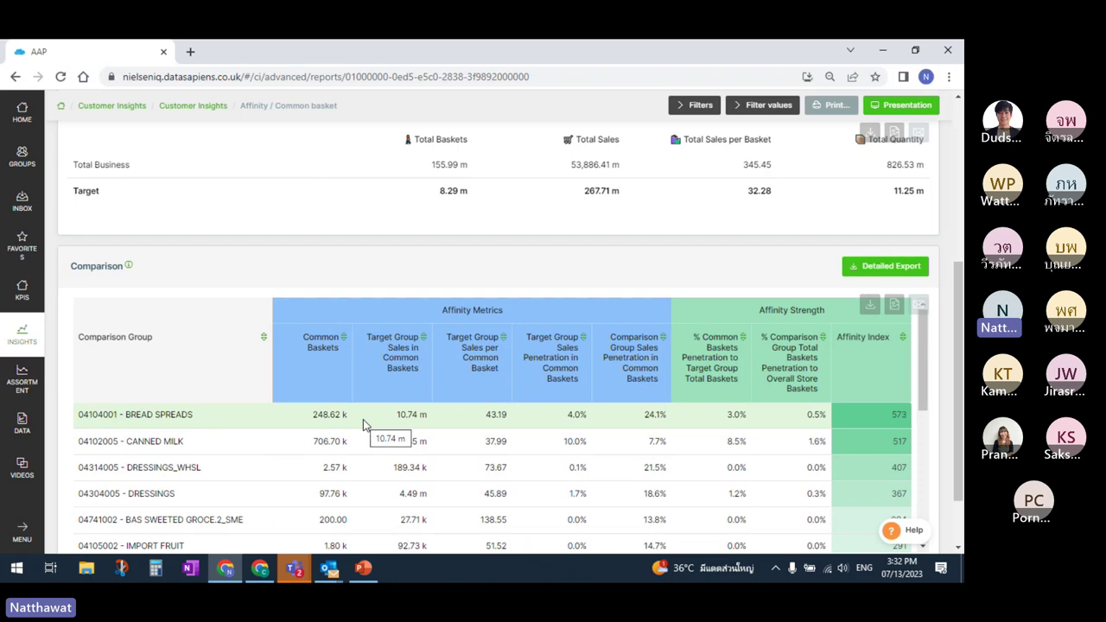
Step: Sort the Comparison table by Common Baskets in descending order and review the affinity metrics and affinity strength columns
{"action": "left_click", "coordinate": [343, 341]}
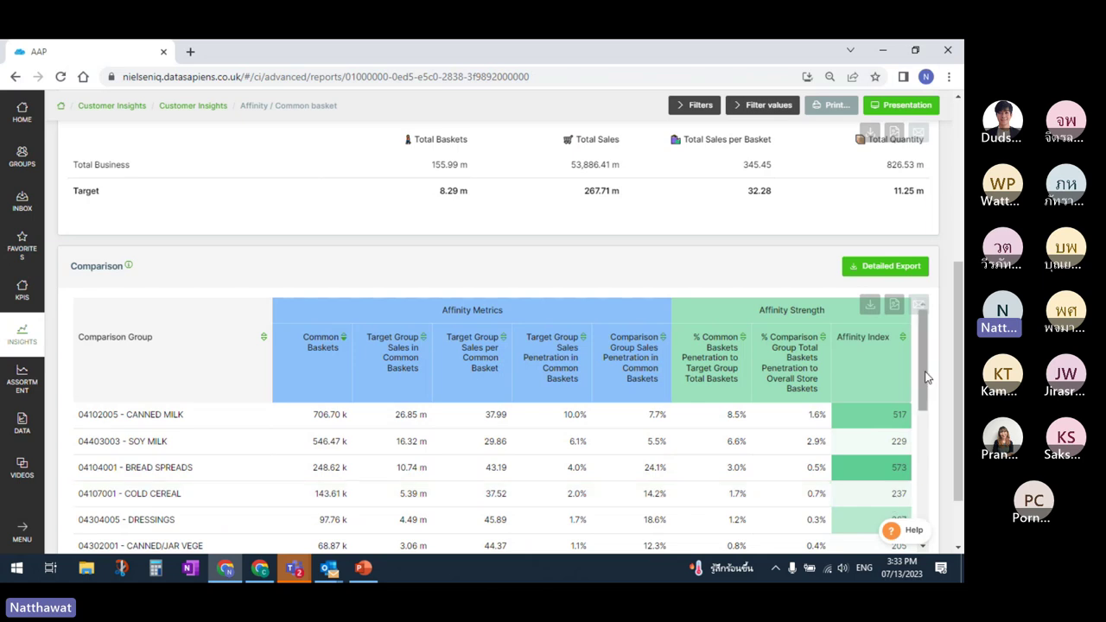
{"action": "left_click_drag", "start_coordinate": [924, 376], "coordinate": [960, 342]}
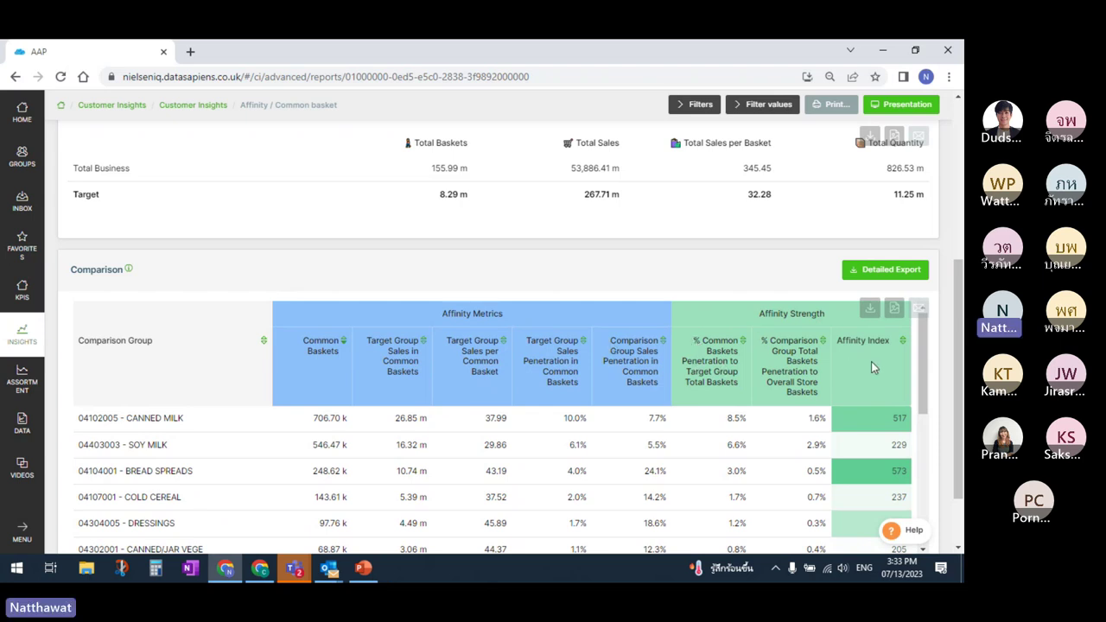
{"action": "left_click_drag", "start_coordinate": [962, 359], "coordinate": [963, 390]}
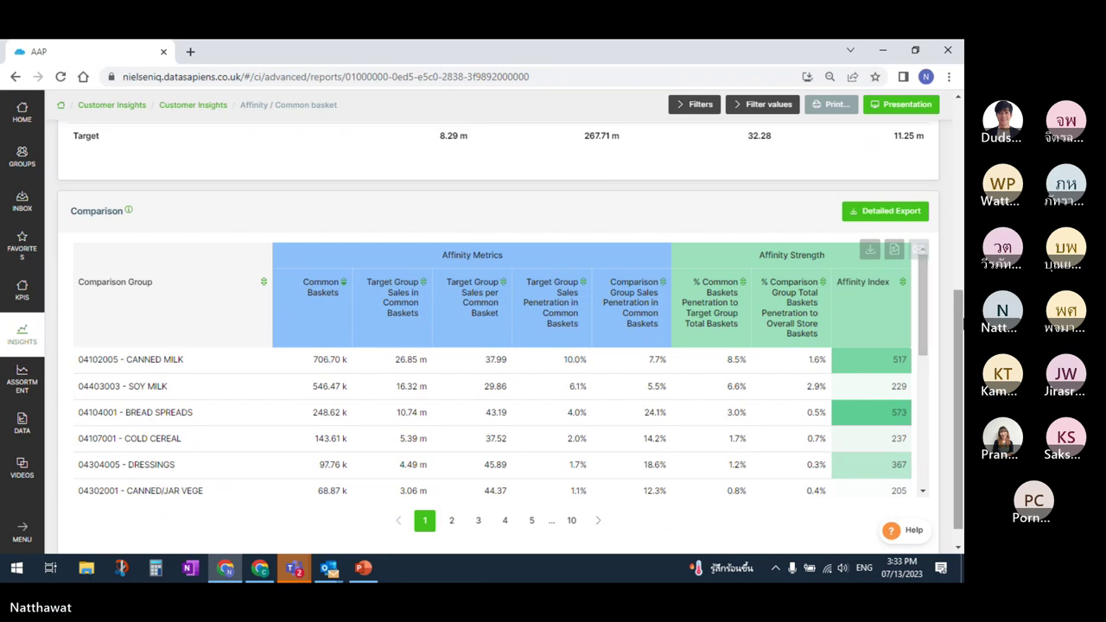
{"action": "left_click_drag", "start_coordinate": [963, 323], "coordinate": [963, 314]}
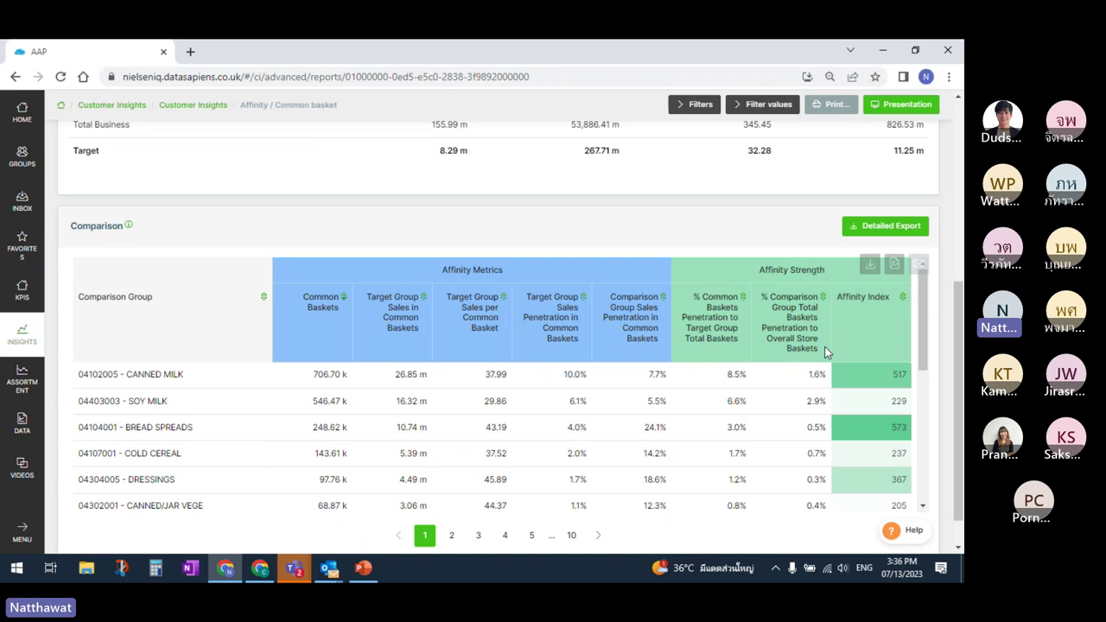
Step: Sort the Comparison table by % Comparison Group Total Baskets Penetration to Overall Store Baskets in descending order
{"action": "left_click", "coordinate": [824, 298]}
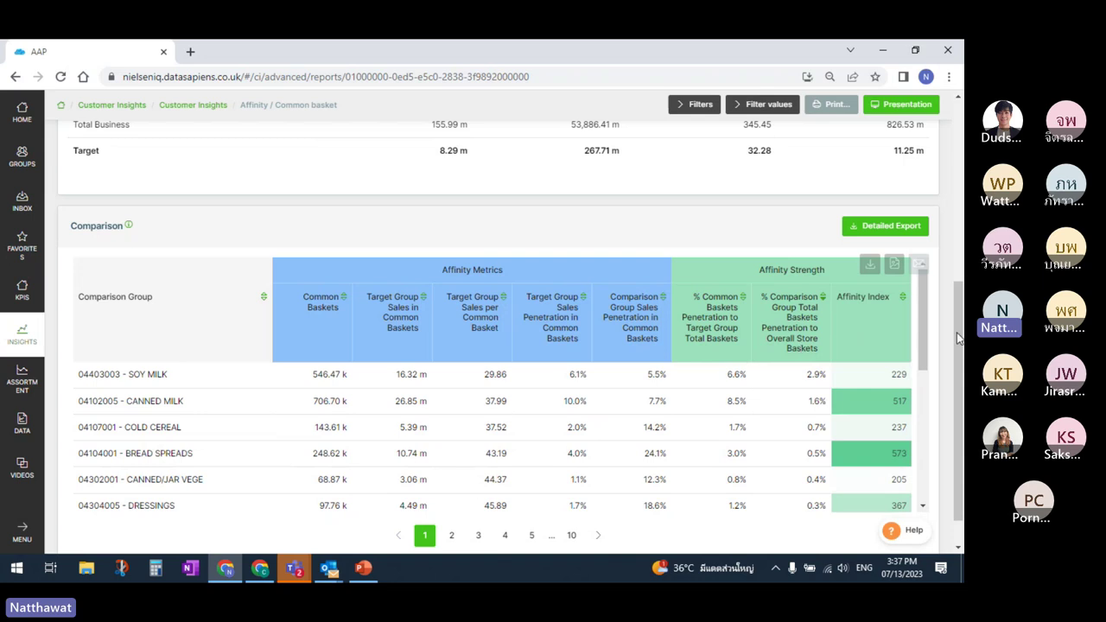
{"action": "left_click_drag", "start_coordinate": [959, 334], "coordinate": [959, 344]}
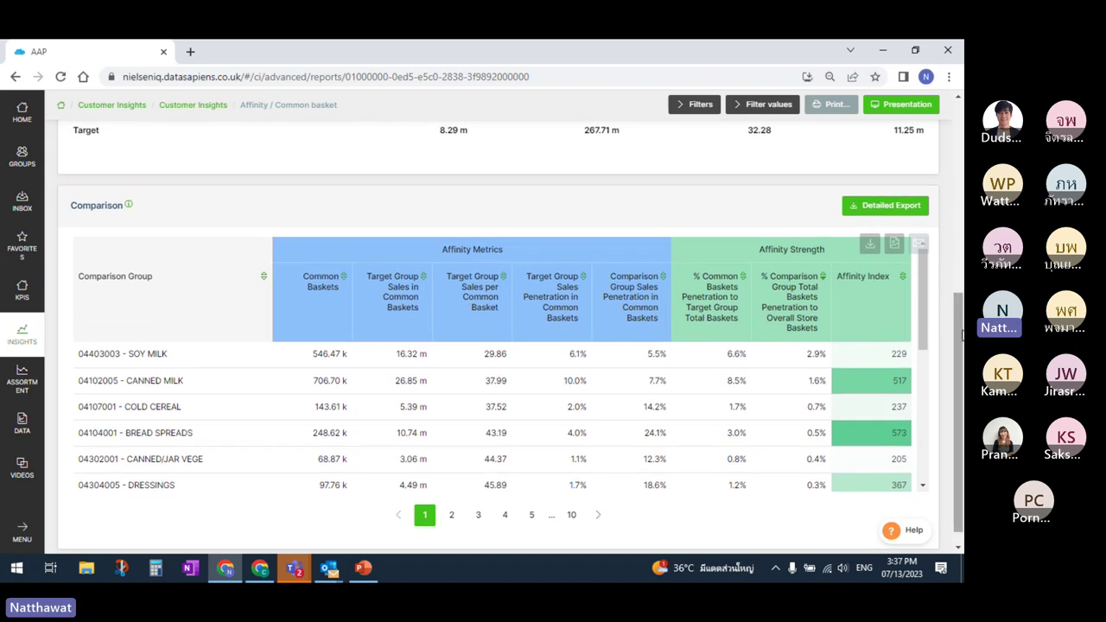
Step: Show the report filters, look through the Comparison grouping options and Product Custom lists without changing them, and hide the filters
{"action": "scroll", "coordinate": [923, 303], "scroll_direction": "up", "scroll_amount": 5}
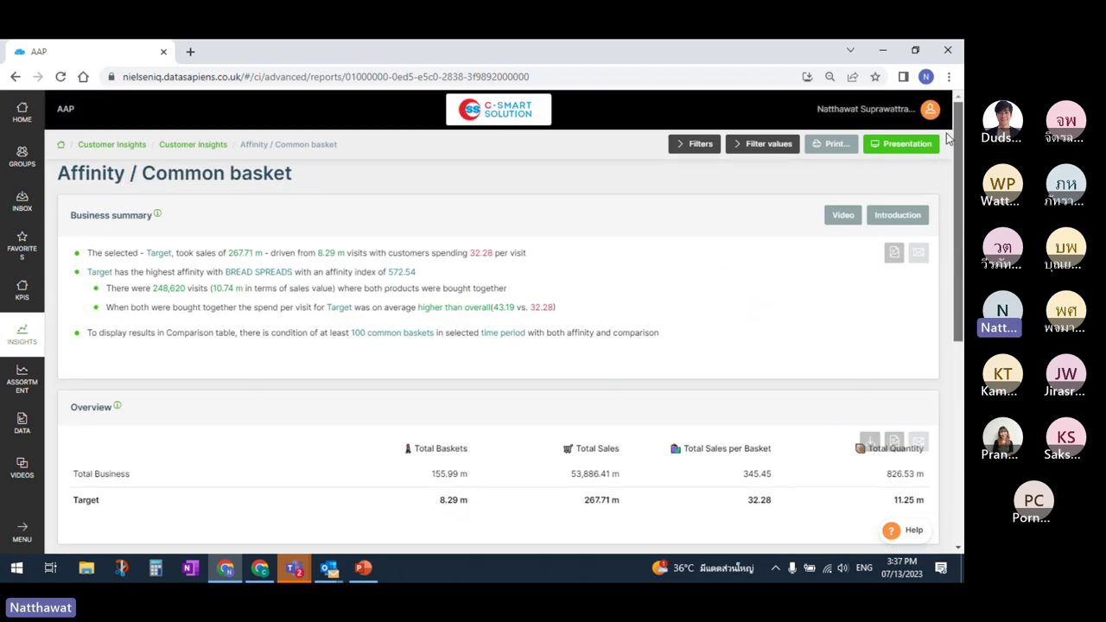
{"action": "left_click", "coordinate": [699, 145]}
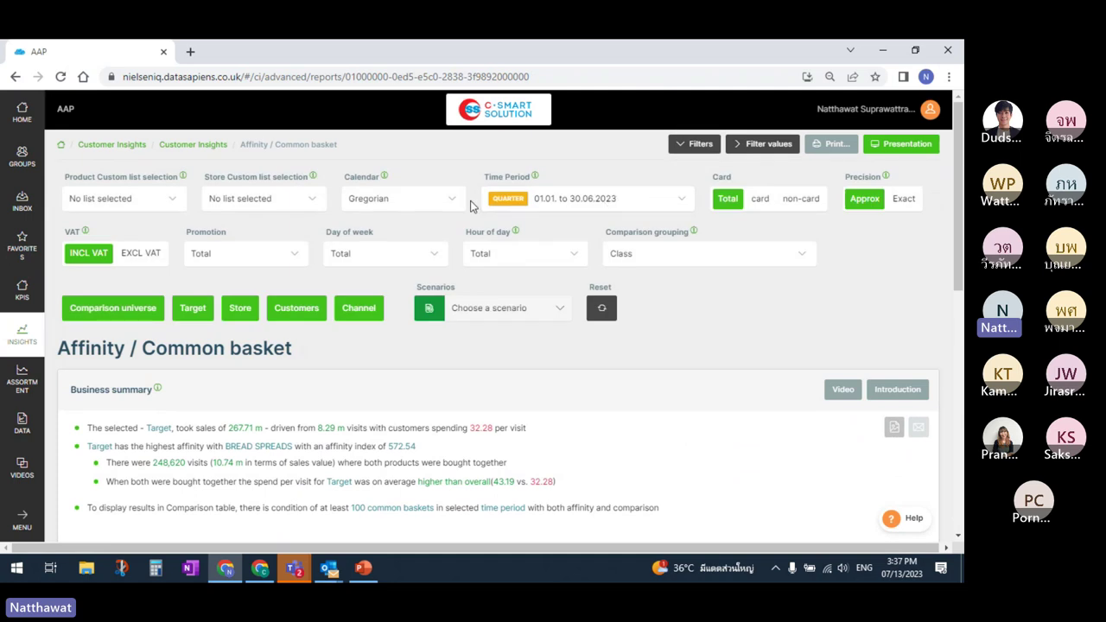
{"action": "left_click", "coordinate": [652, 260]}
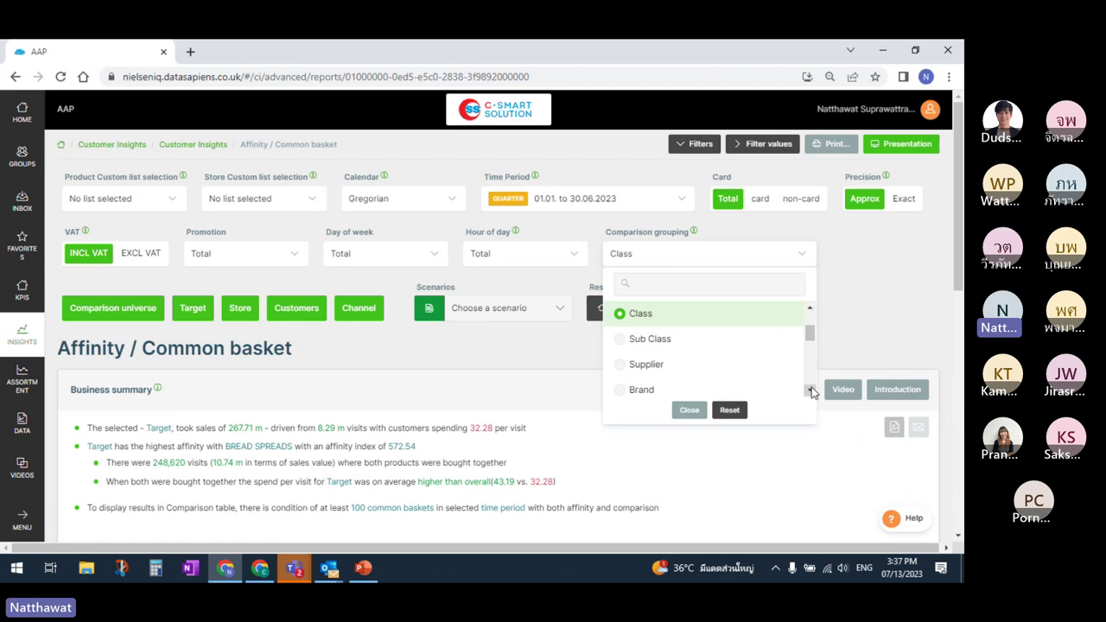
{"action": "left_click_drag", "start_coordinate": [813, 392], "coordinate": [812, 393]}
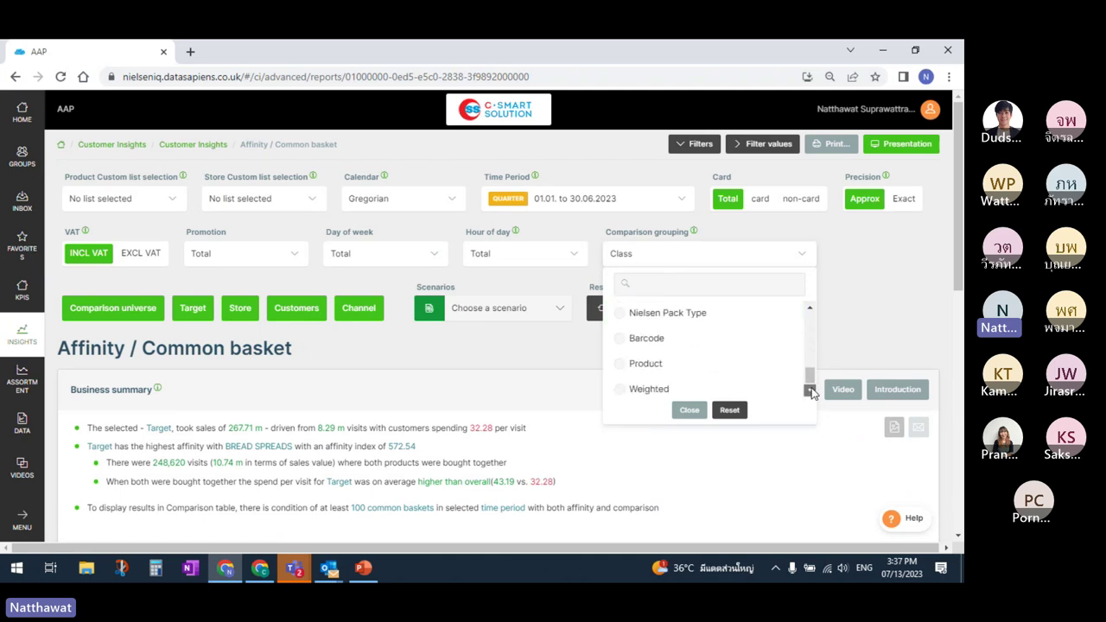
{"action": "scroll", "coordinate": [811, 387], "scroll_direction": "up", "scroll_amount": 10}
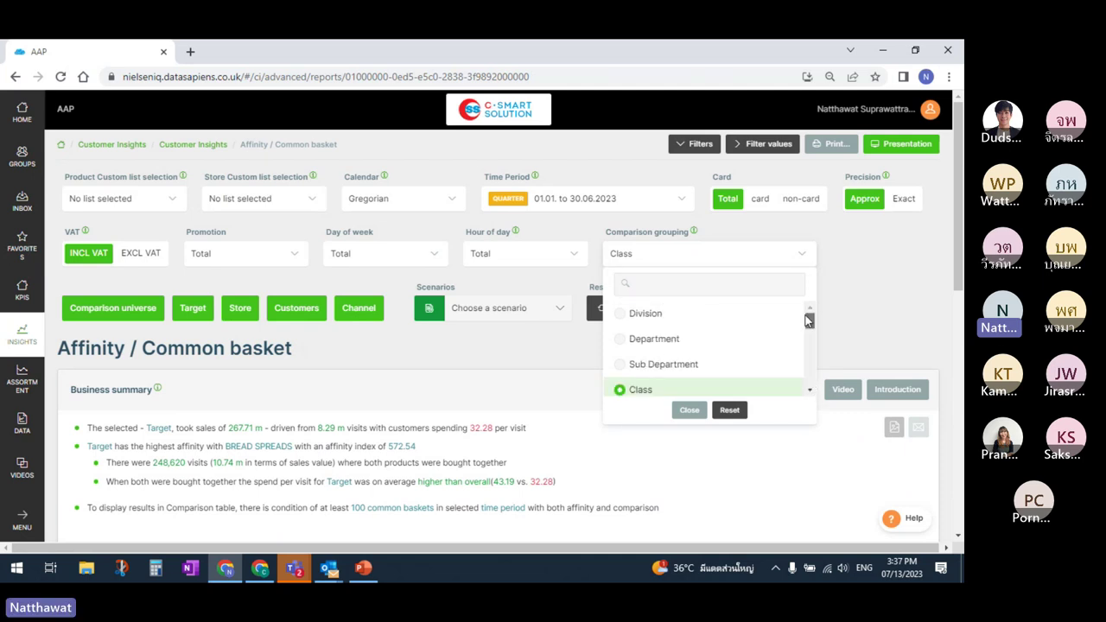
{"action": "left_click", "coordinate": [776, 261]}
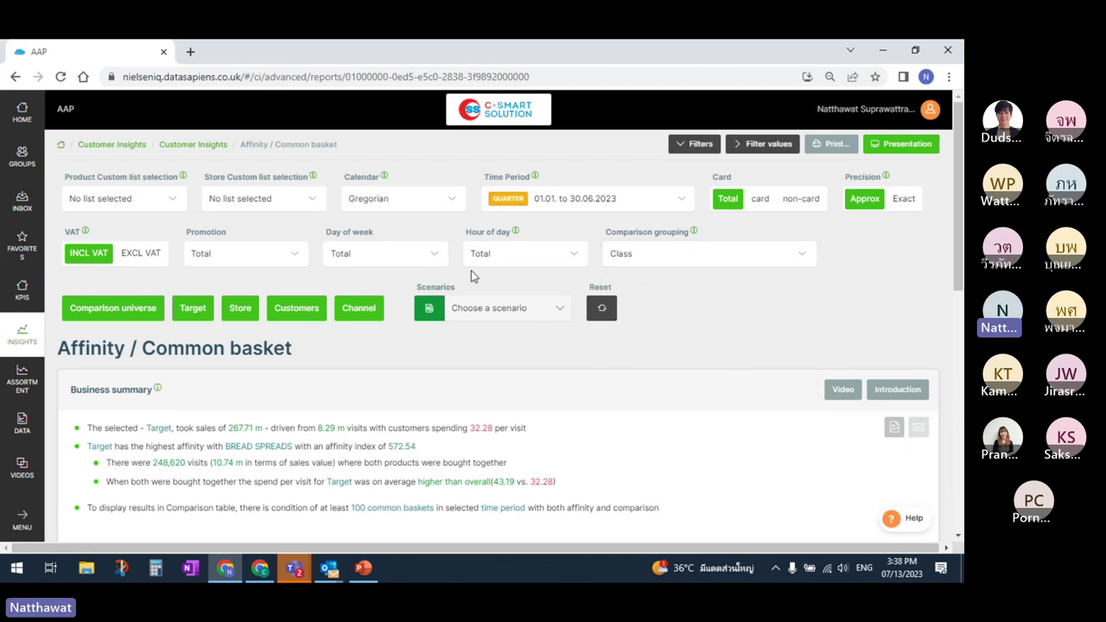
{"action": "left_click", "coordinate": [147, 200]}
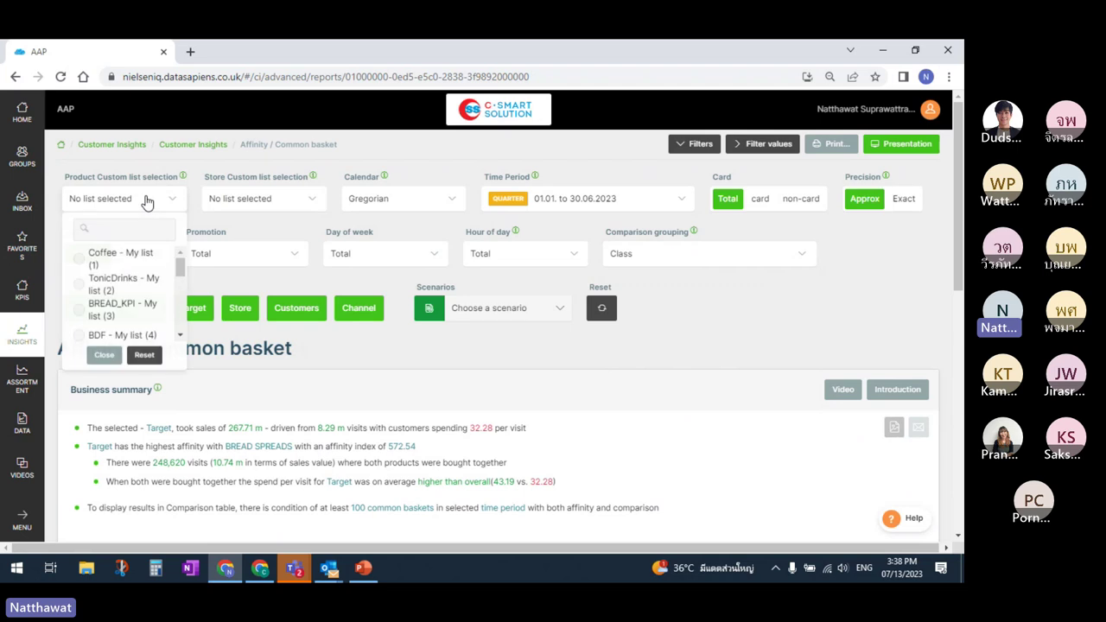
{"action": "left_click", "coordinate": [147, 201]}
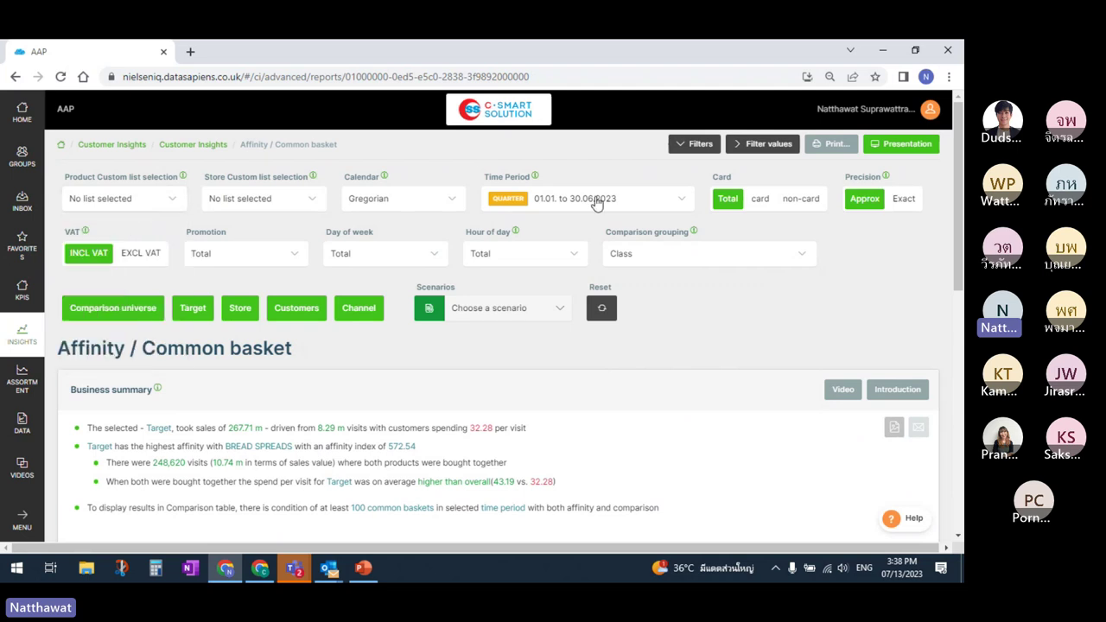
{"action": "left_click", "coordinate": [700, 147]}
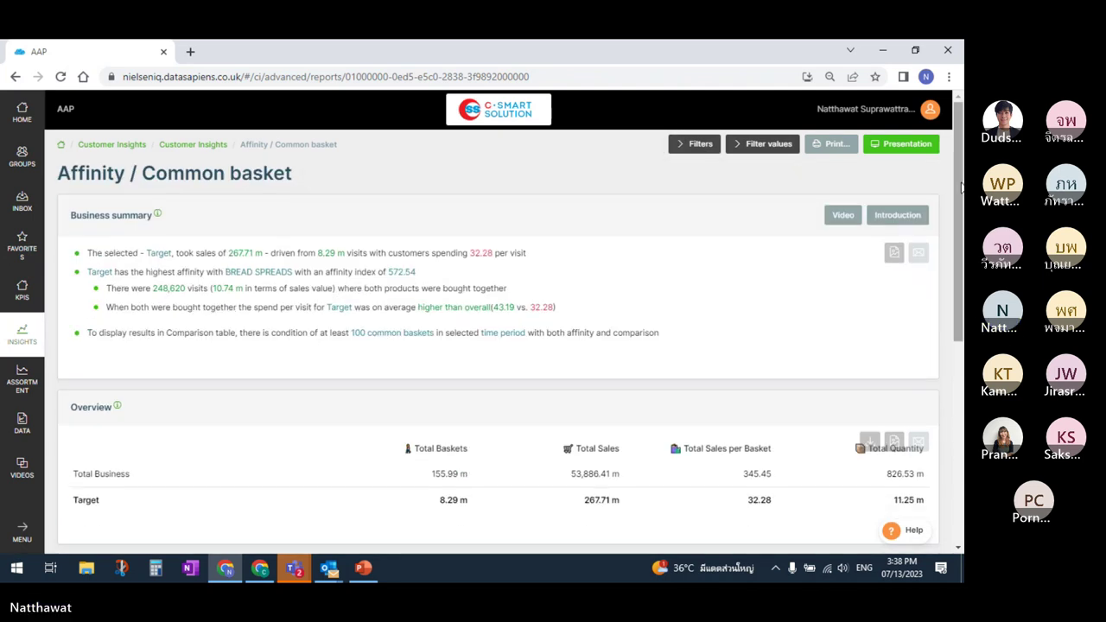
Step: Switch from the report's Comparison table to the Teams meeting window and close the meeting chat
{"action": "scroll", "coordinate": [961, 188], "scroll_direction": "down", "scroll_amount": 5}
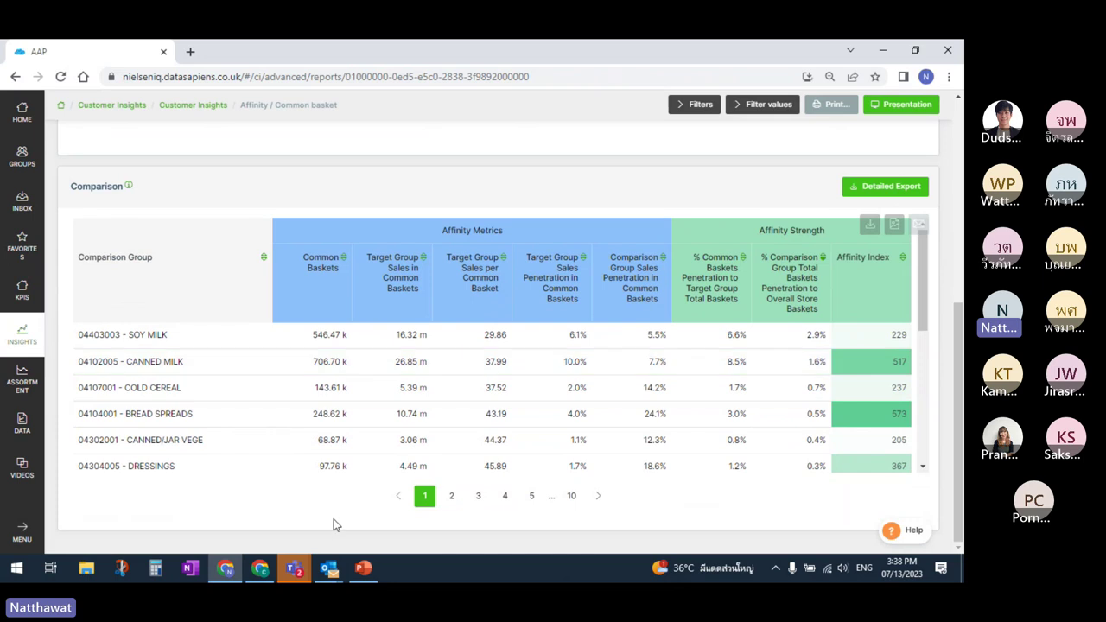
{"action": "mouse_move", "coordinate": [294, 568]}
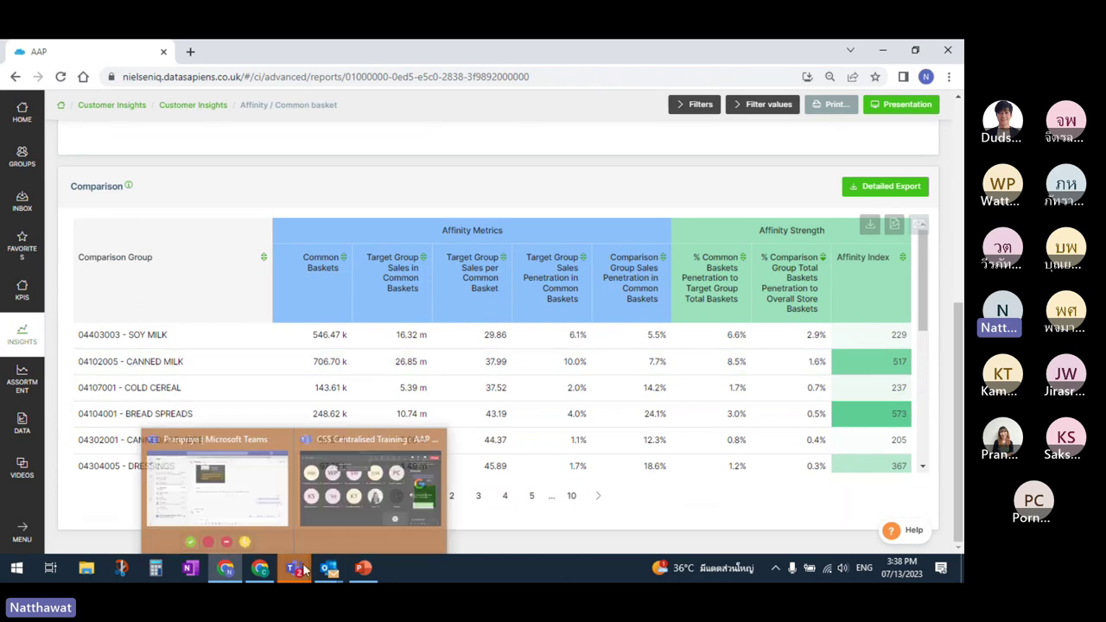
{"action": "left_click", "coordinate": [375, 501]}
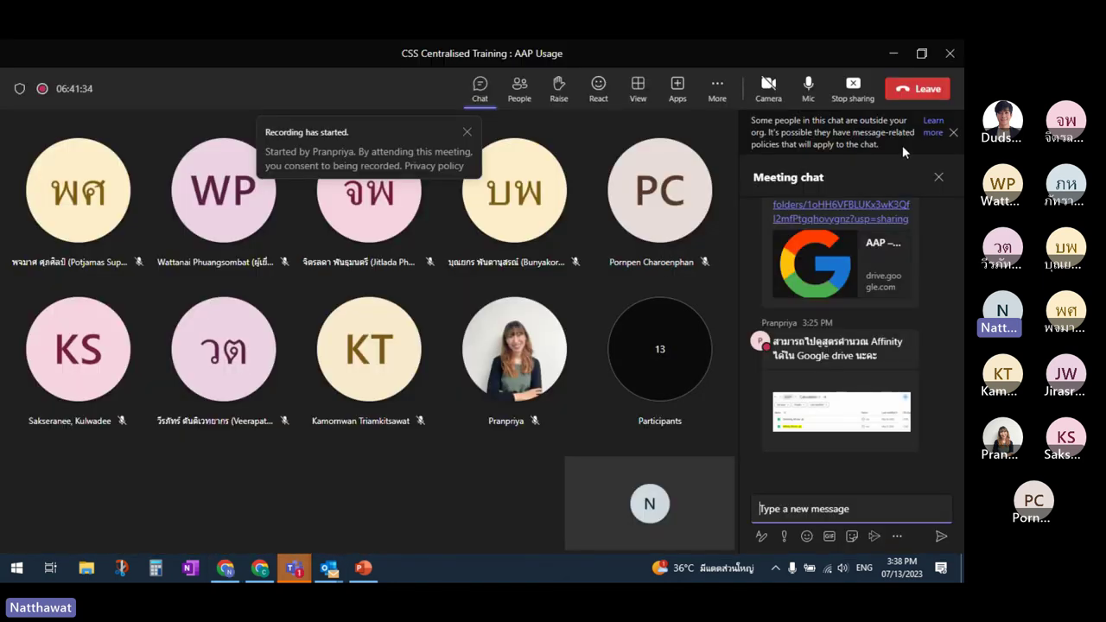
{"action": "left_click", "coordinate": [938, 176]}
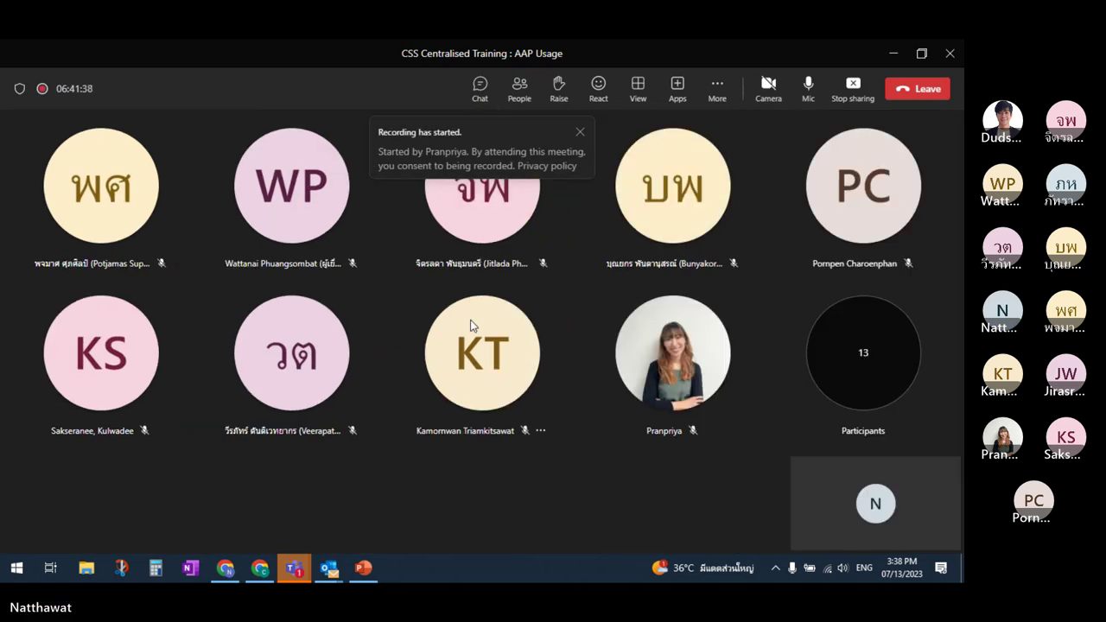
{"action": "mouse_move", "coordinate": [471, 322]}
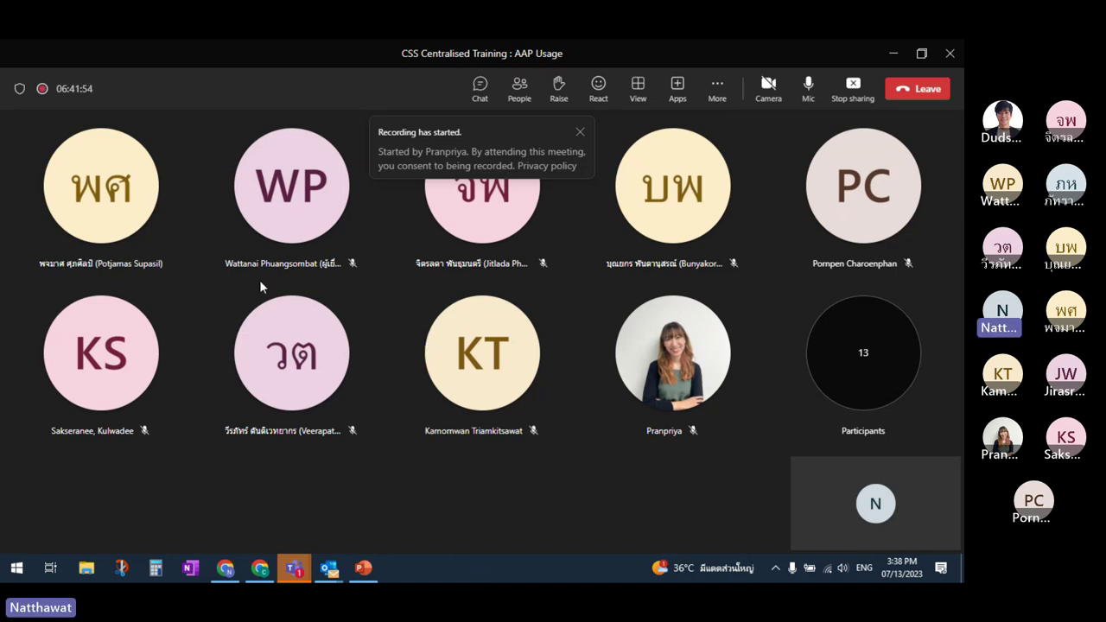
{"action": "left_click", "coordinate": [264, 310]}
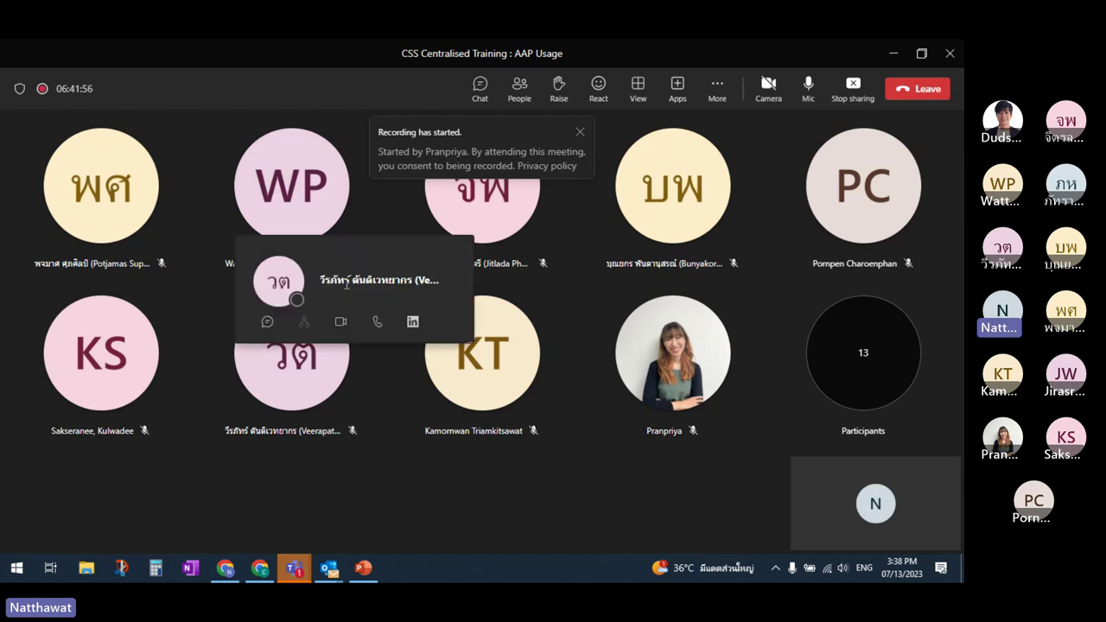
{"action": "left_click", "coordinate": [176, 309]}
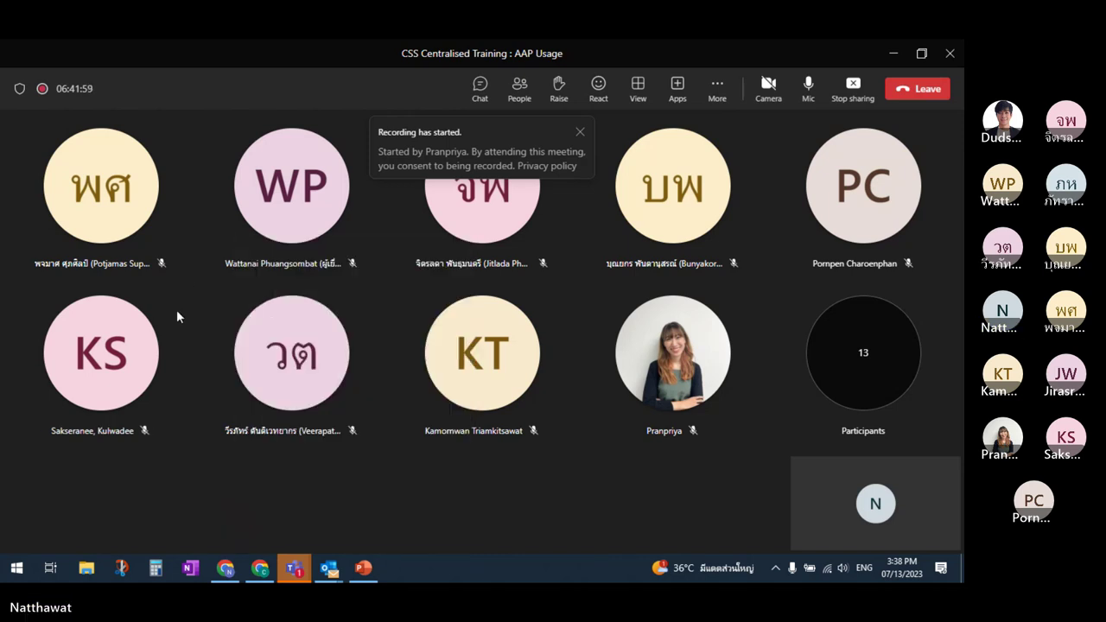
{"action": "left_click", "coordinate": [285, 226]}
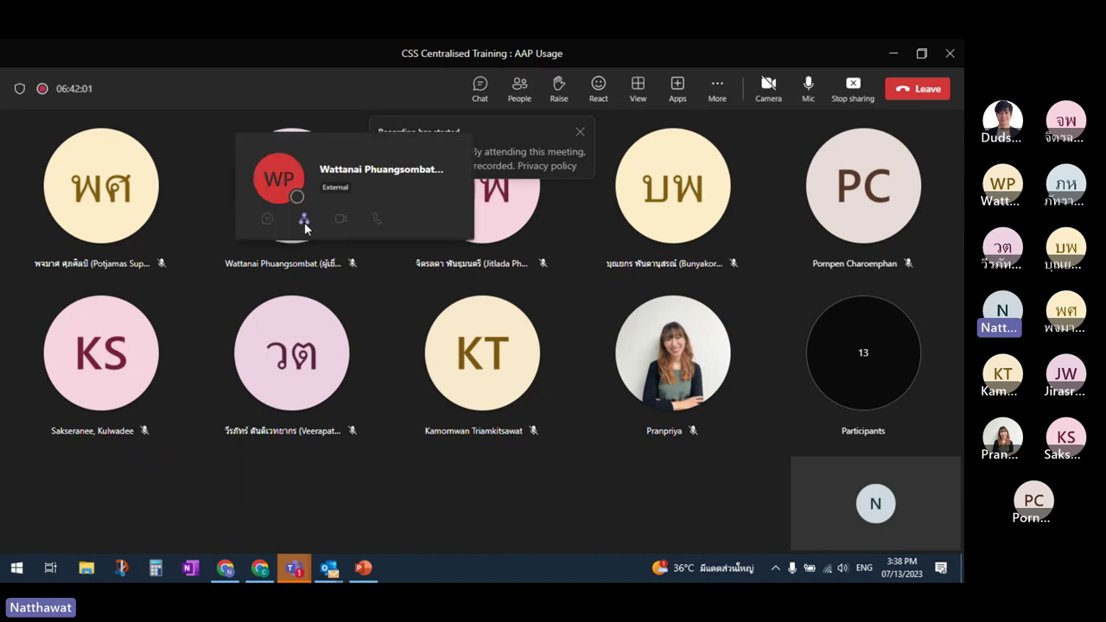
{"action": "left_click", "coordinate": [204, 214]}
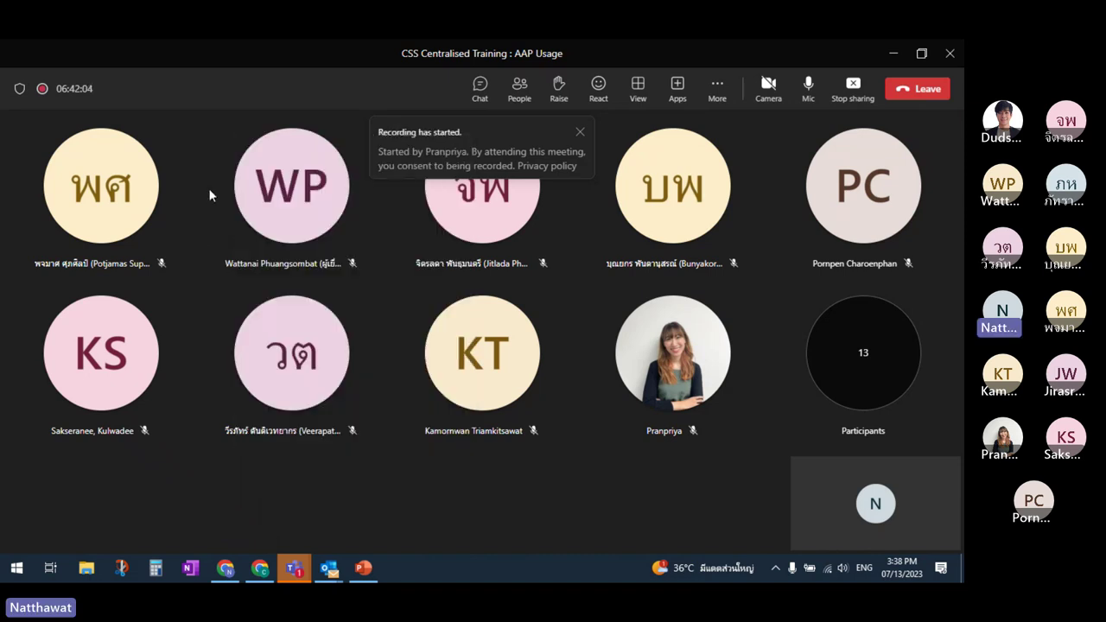
{"action": "left_click", "coordinate": [317, 227]}
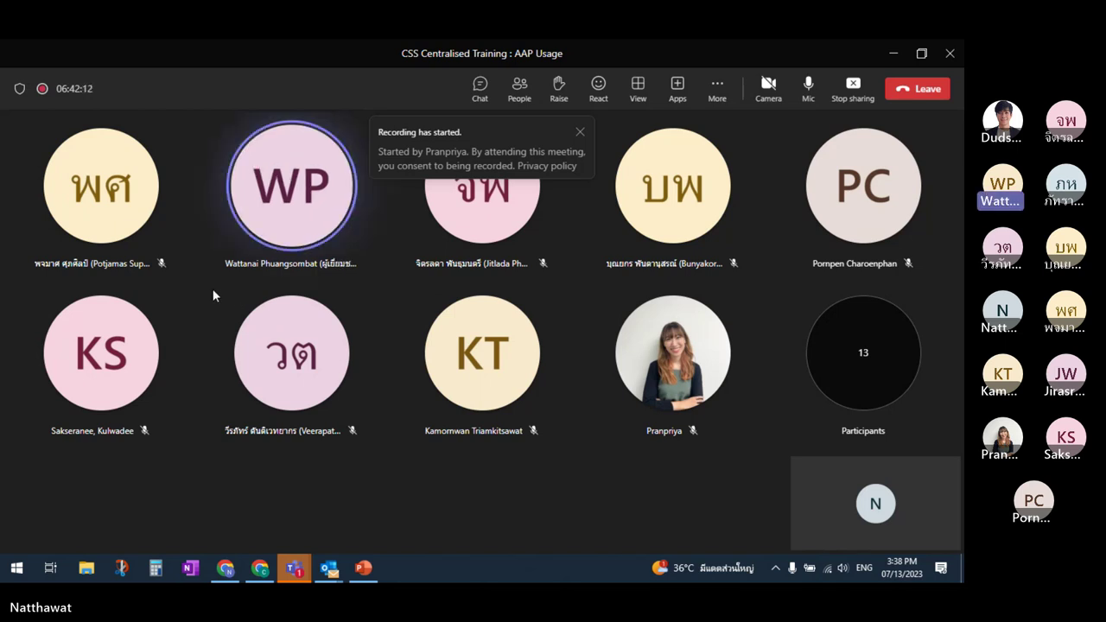
Step: Switch back to the AAP report and examine the Common Baskets column of the Comparison table, checking the Teams meeting in between
{"action": "key", "text": "alt+Tab"}
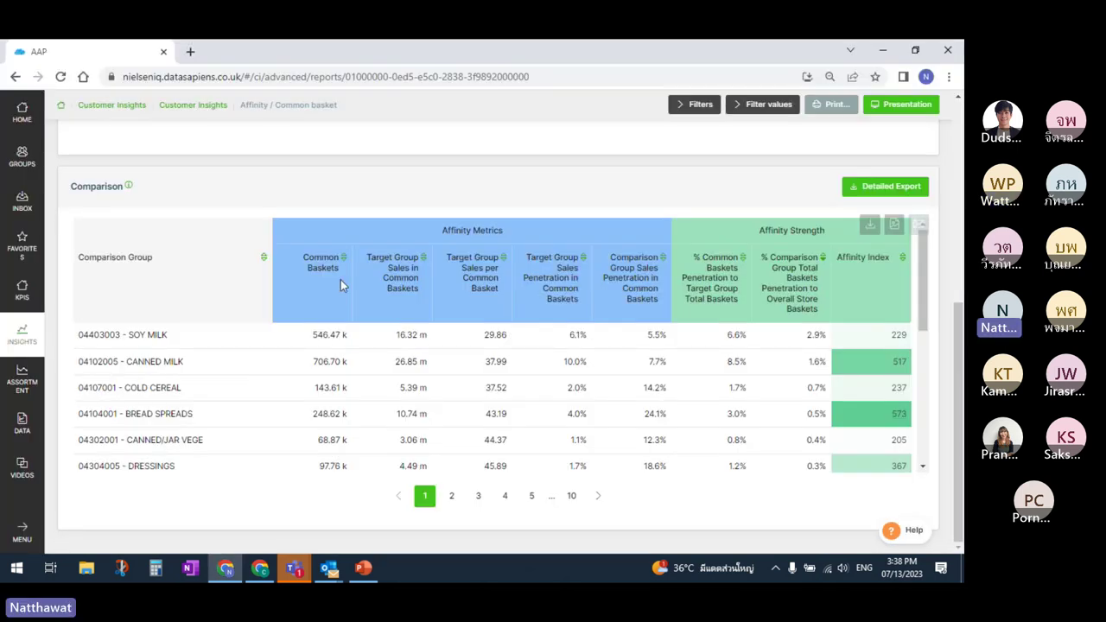
{"action": "key", "text": "alt+Tab"}
{"action": "key", "text": "alt+Tab"}
{"action": "key", "text": "alt+Tab"}
{"action": "key", "text": "alt+Tab"}
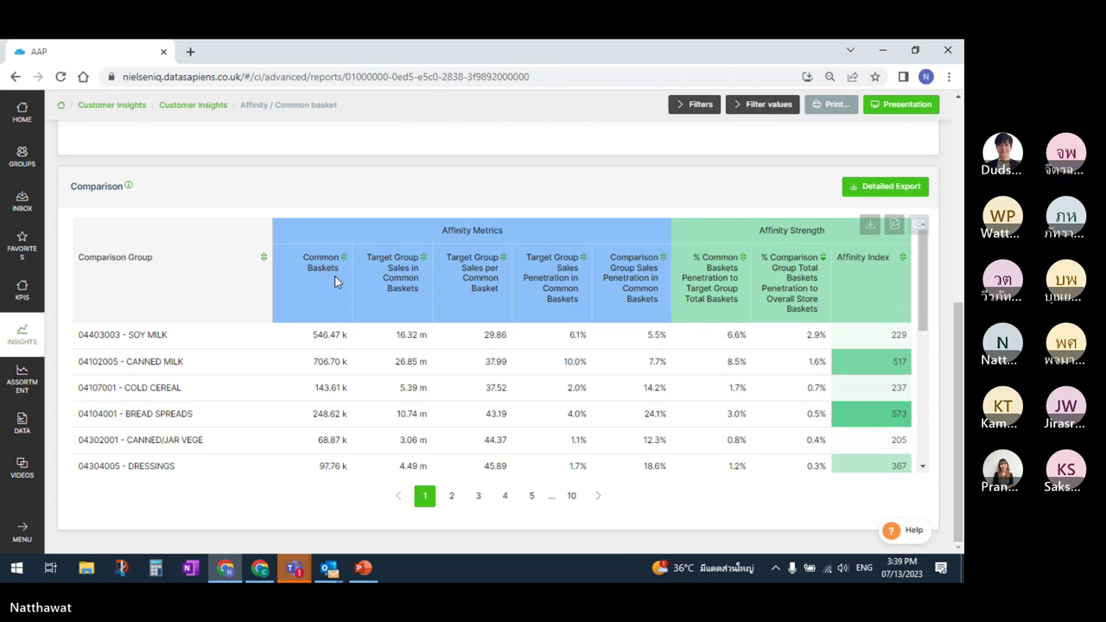
{"action": "key", "text": "alt+Tab"}
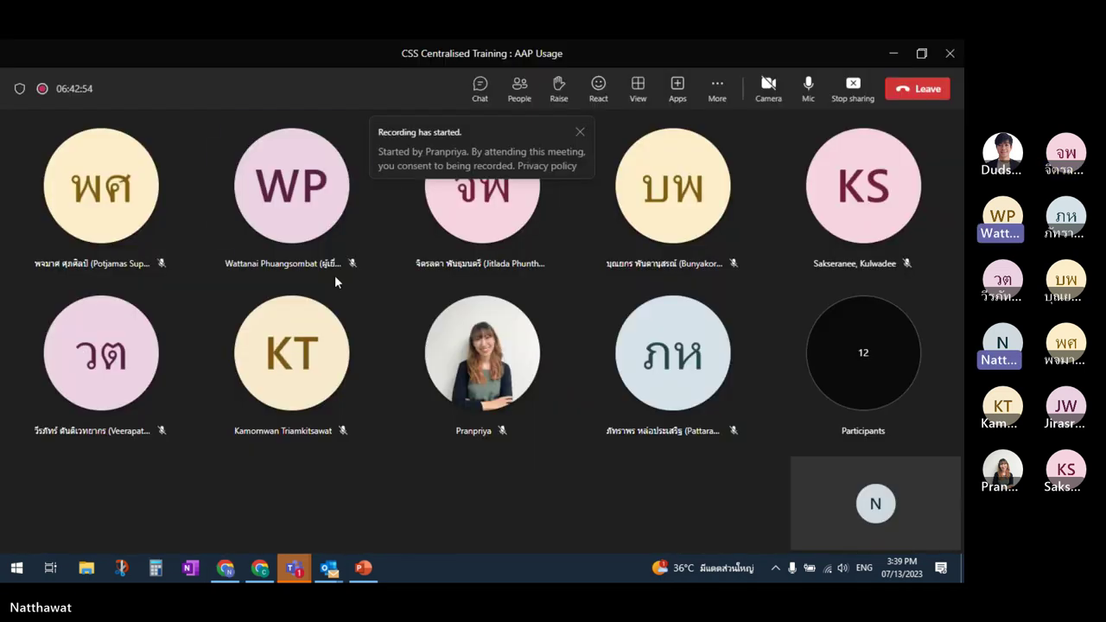
{"action": "key", "text": "alt+Tab"}
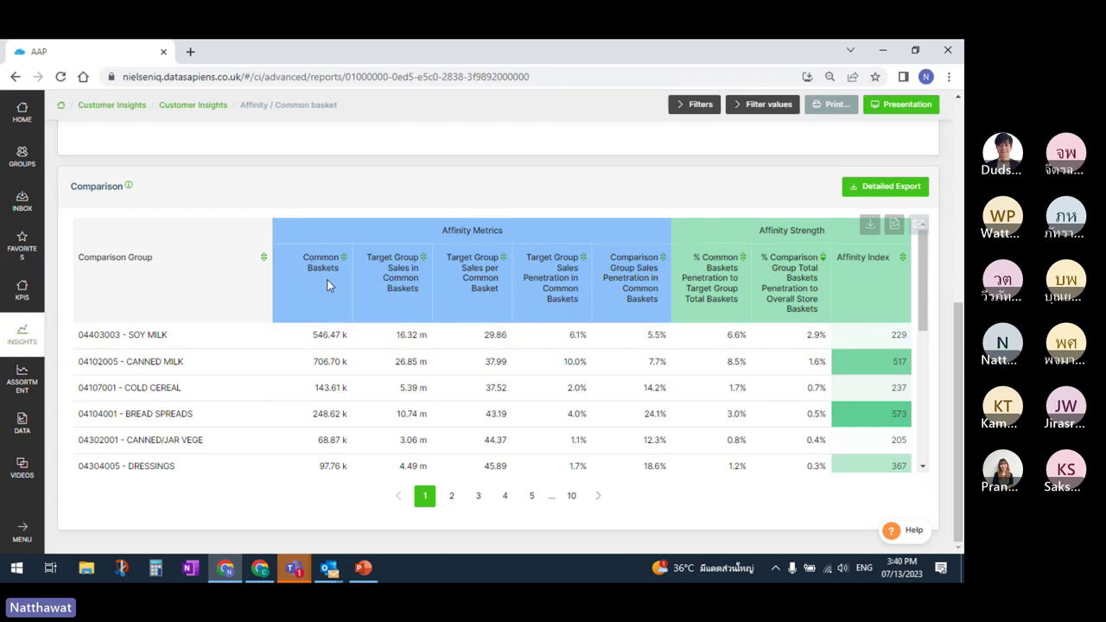
{"action": "key", "text": "alt+Tab"}
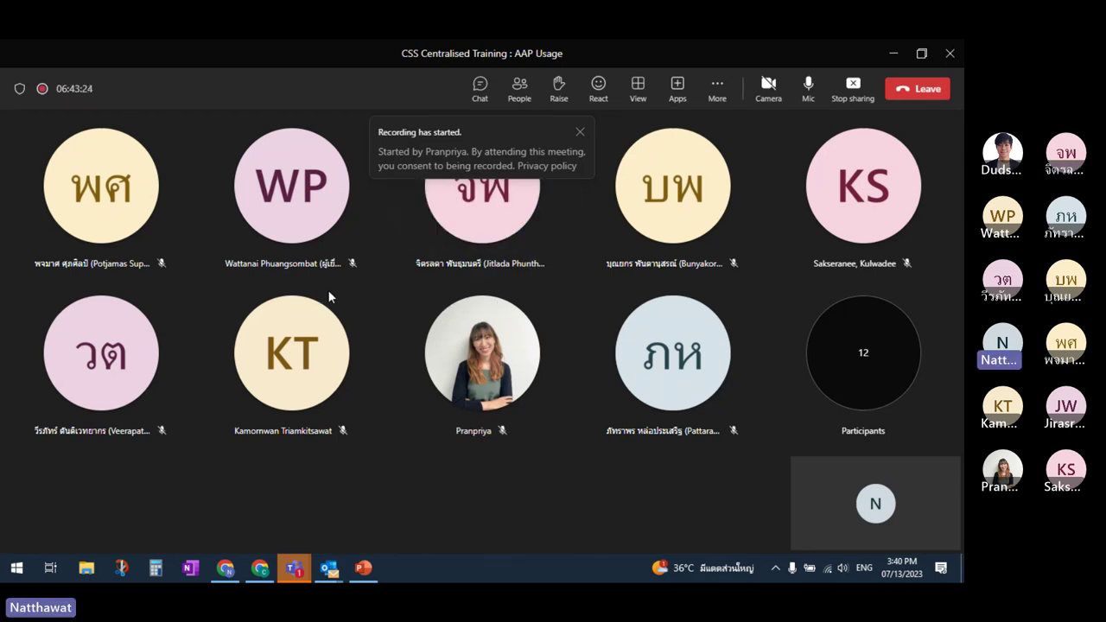
{"action": "key", "text": "alt+Tab"}
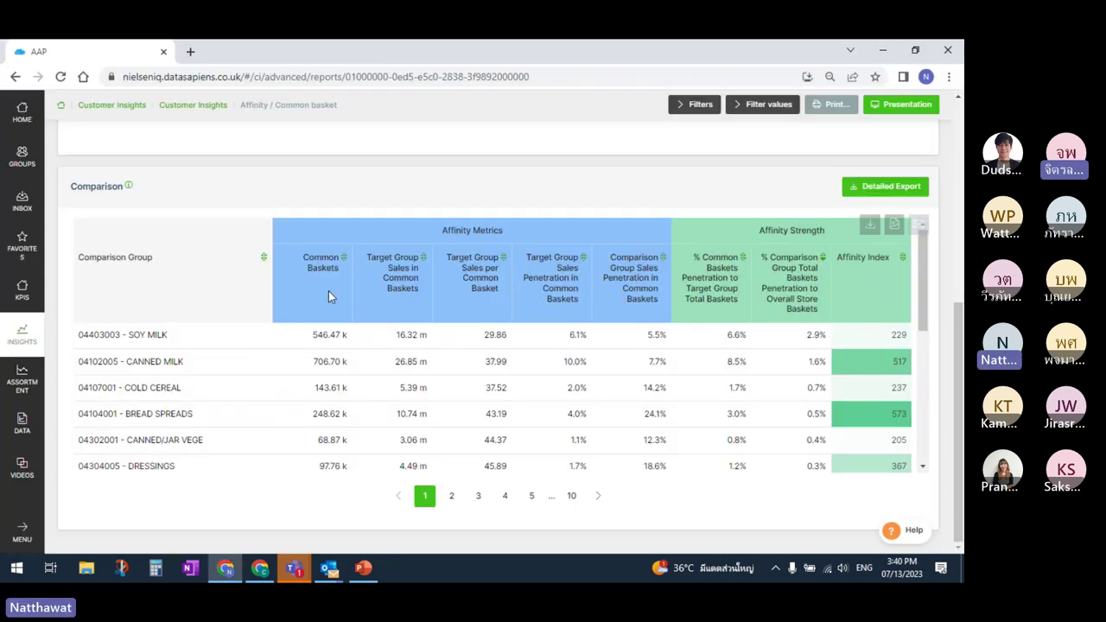
{"action": "key", "text": "alt+Tab"}
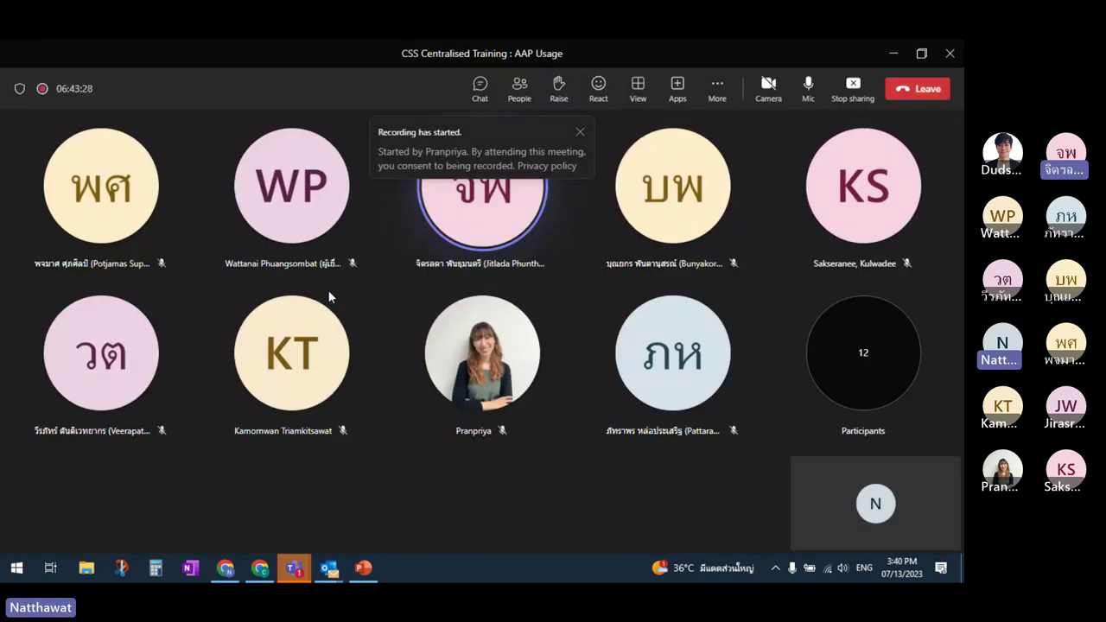
Step: Examine the Target Group Sales in Common Baskets and Common Baskets columns in the AAP report, alternating with the Teams participant view
{"action": "key", "text": "alt+Tab"}
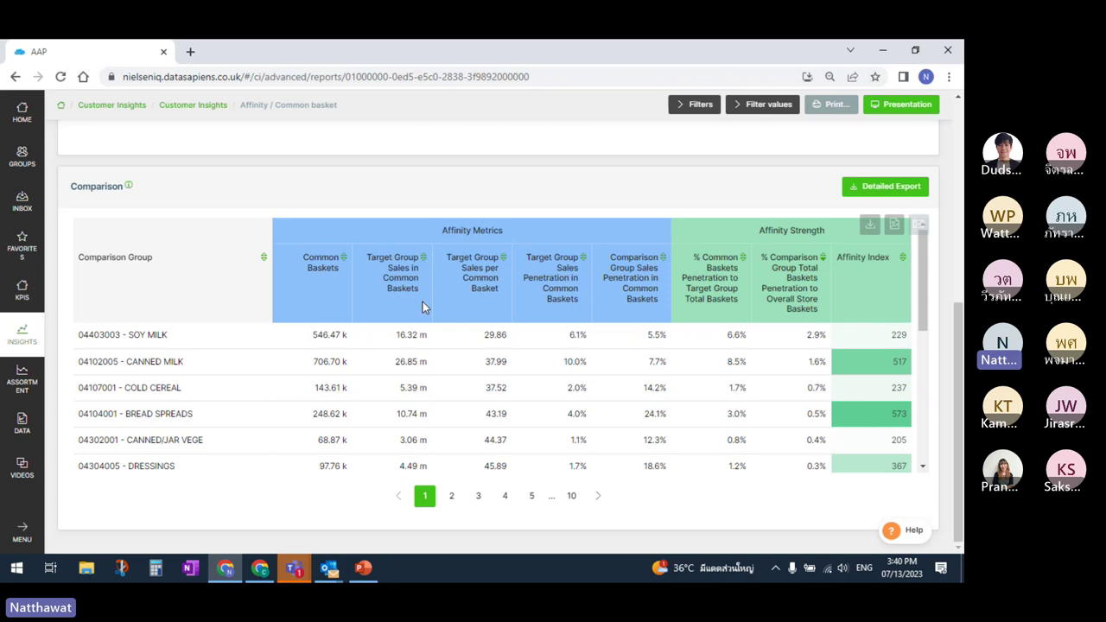
{"action": "key", "text": "alt+Tab"}
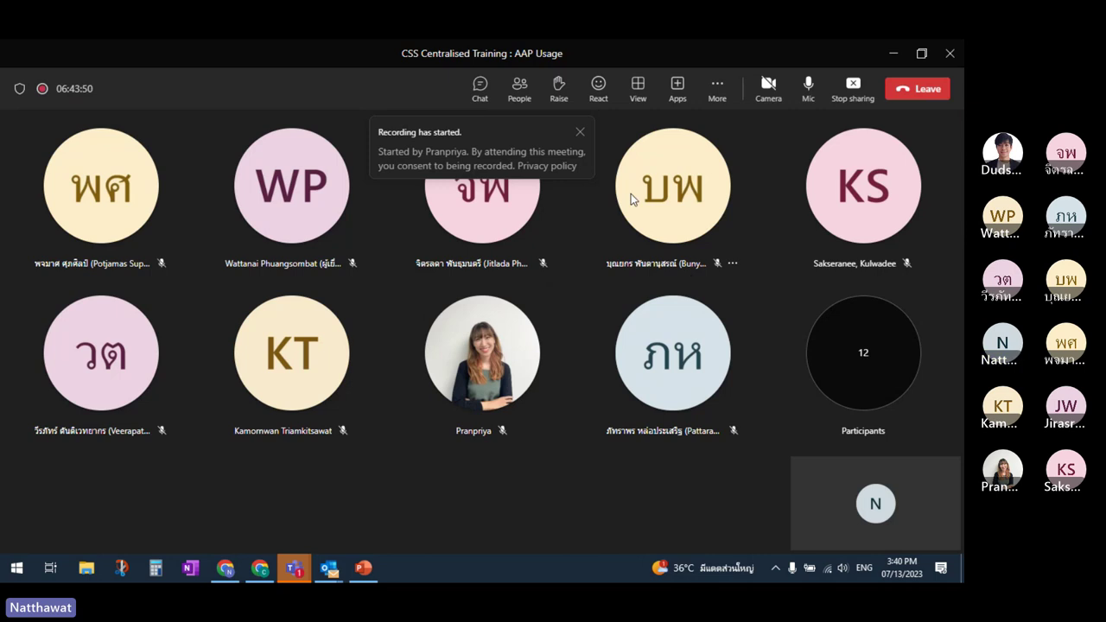
{"action": "key", "text": "alt+Tab"}
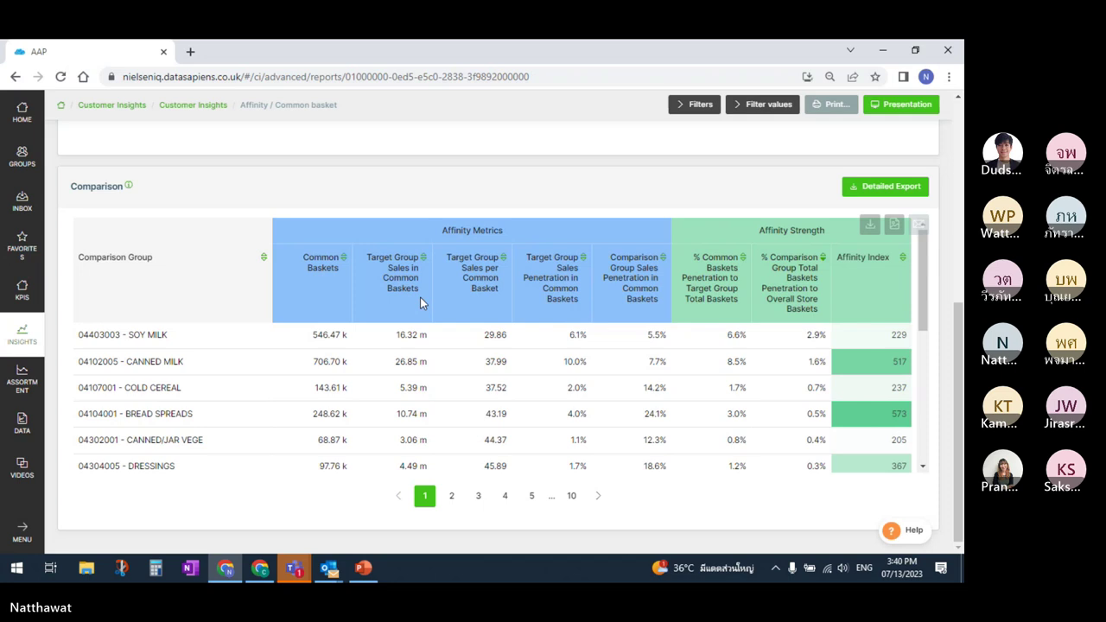
{"action": "key", "text": "alt+Tab"}
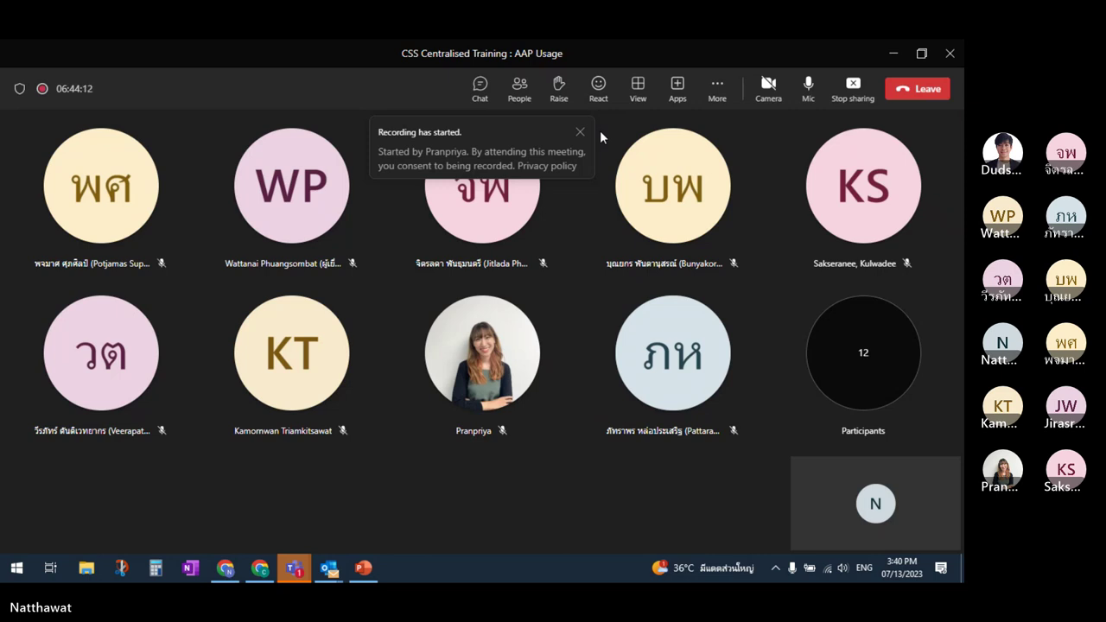
{"action": "key", "text": "alt+Tab"}
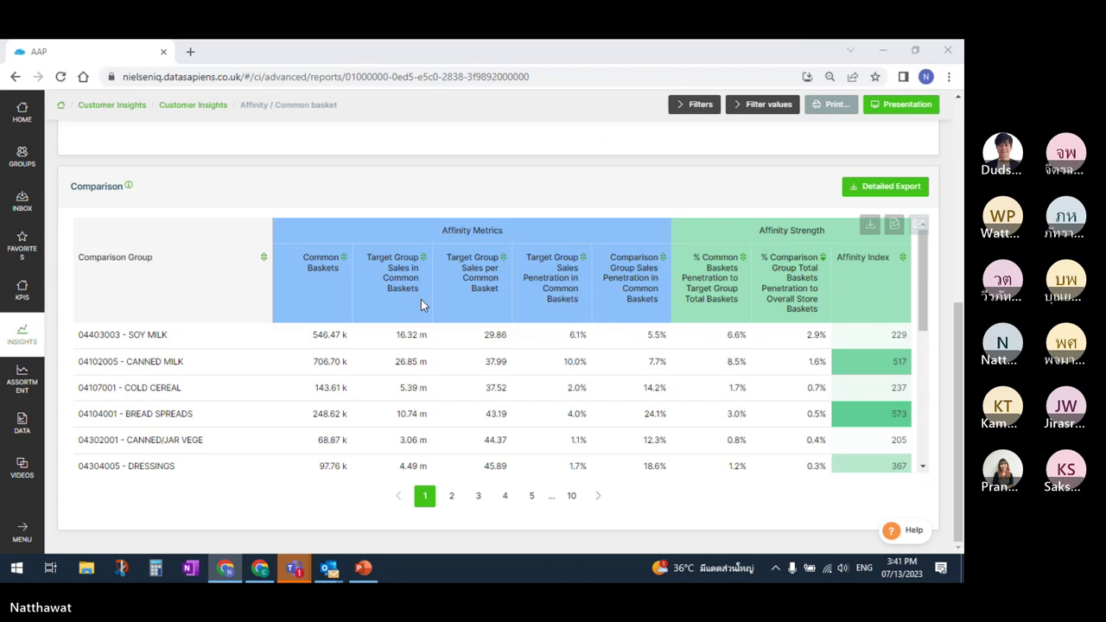
{"action": "key", "text": "alt+Tab"}
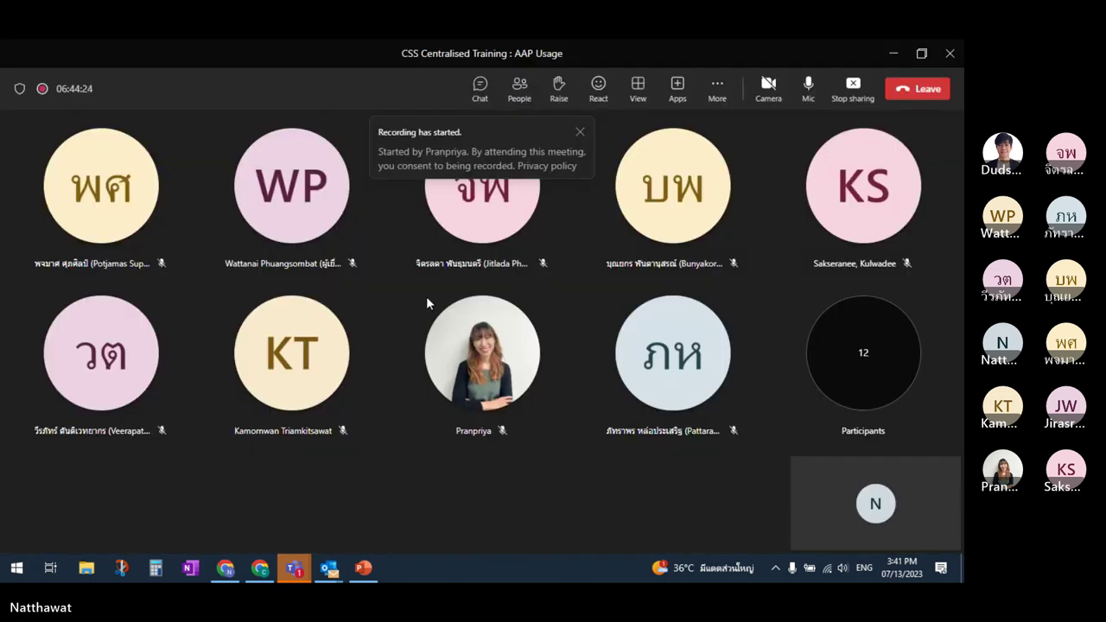
{"action": "mouse_move", "coordinate": [426, 296]}
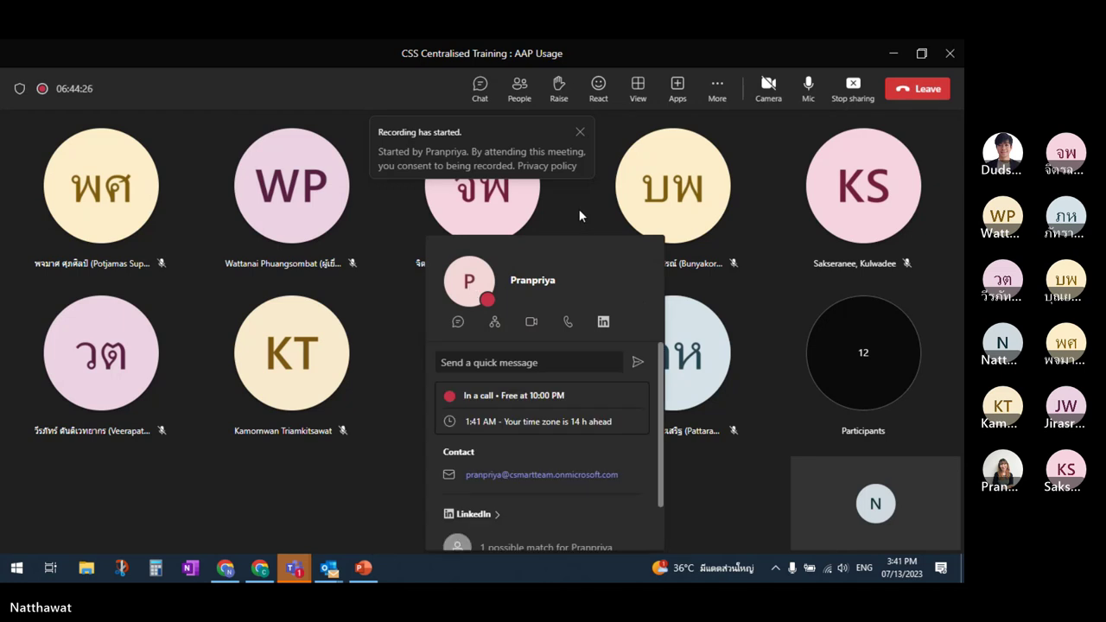
{"action": "key", "text": "alt+Tab"}
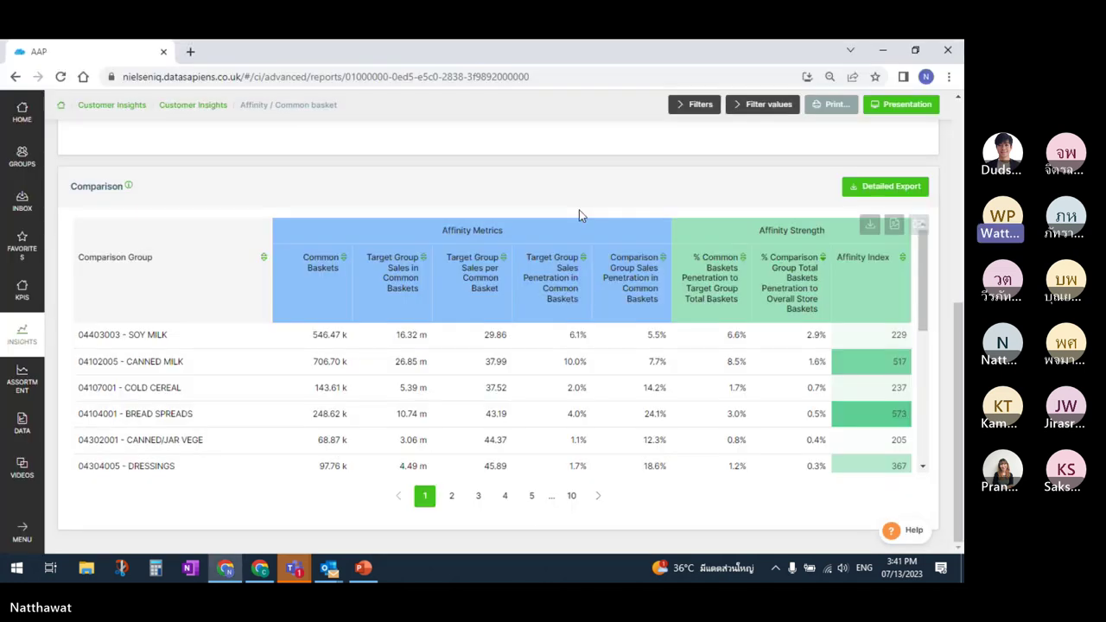
{"action": "key", "text": "alt+Tab"}
{"action": "key", "text": "alt+Tab"}
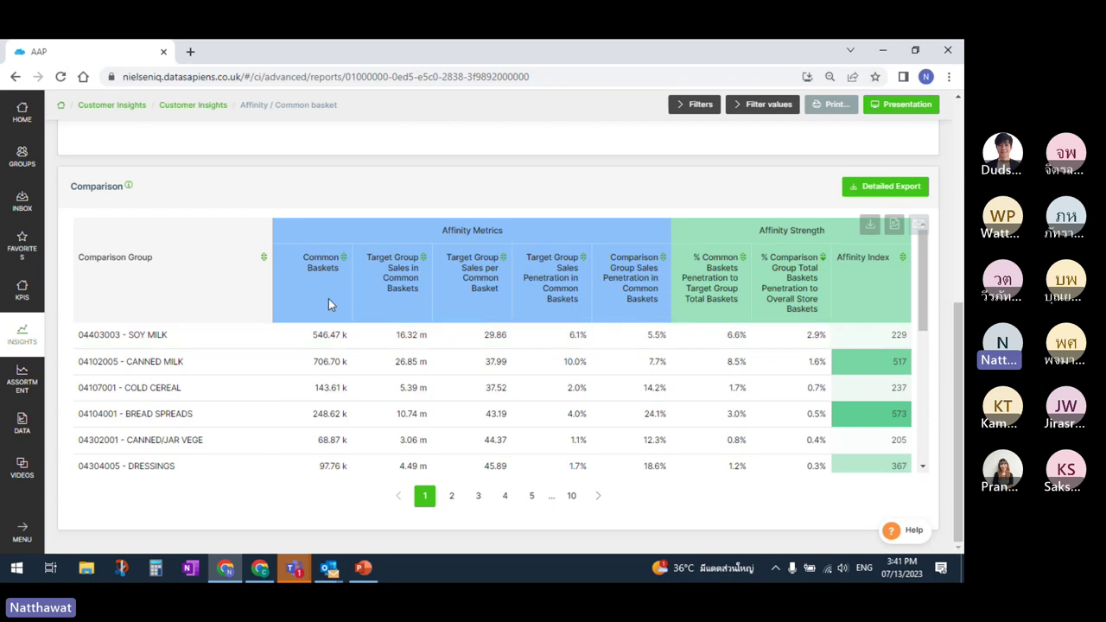
{"action": "key", "text": "alt+Tab"}
{"action": "mouse_move", "coordinate": [329, 303]}
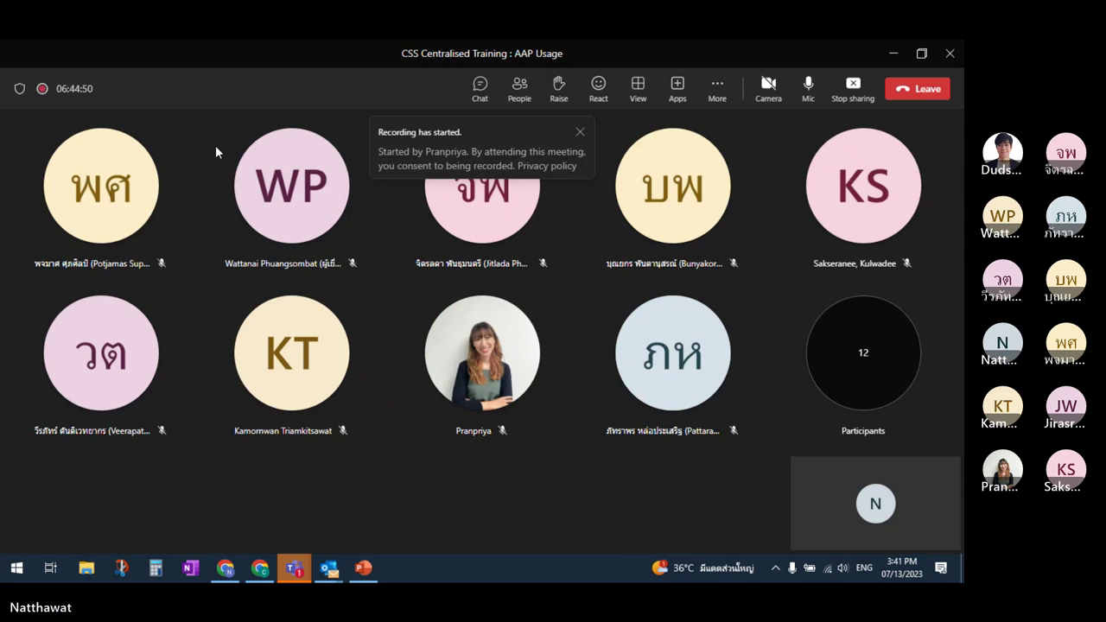
Step: Review the Target Group Sales per Common Basket column in the AAP report, check the Teams meeting and dismiss the participant's contact card
{"action": "key", "text": "alt+Tab"}
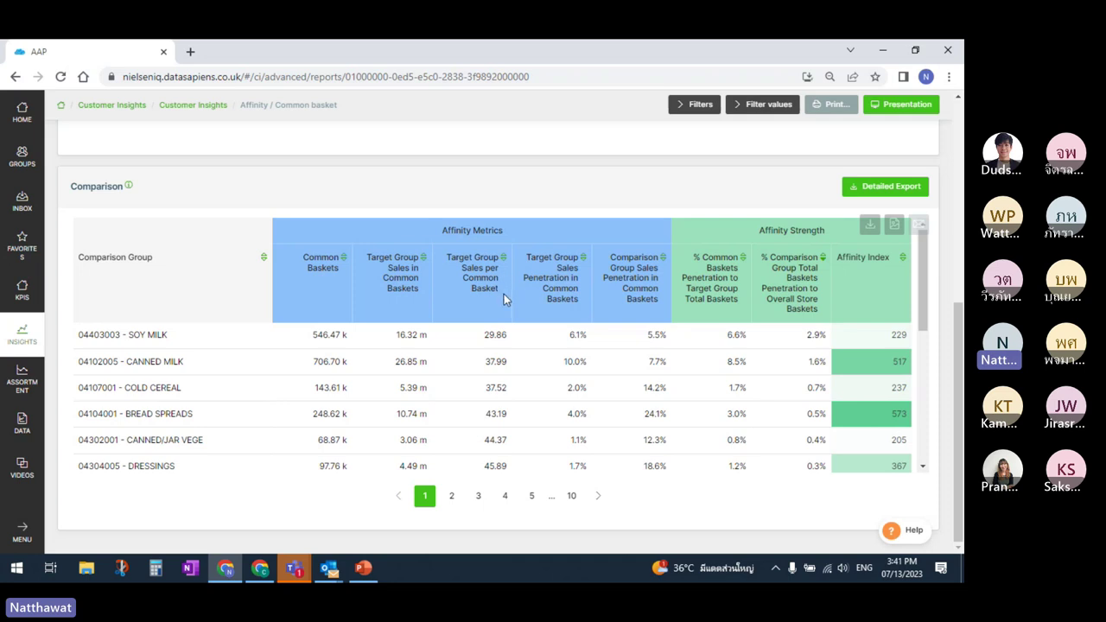
{"action": "key", "text": "alt+Tab"}
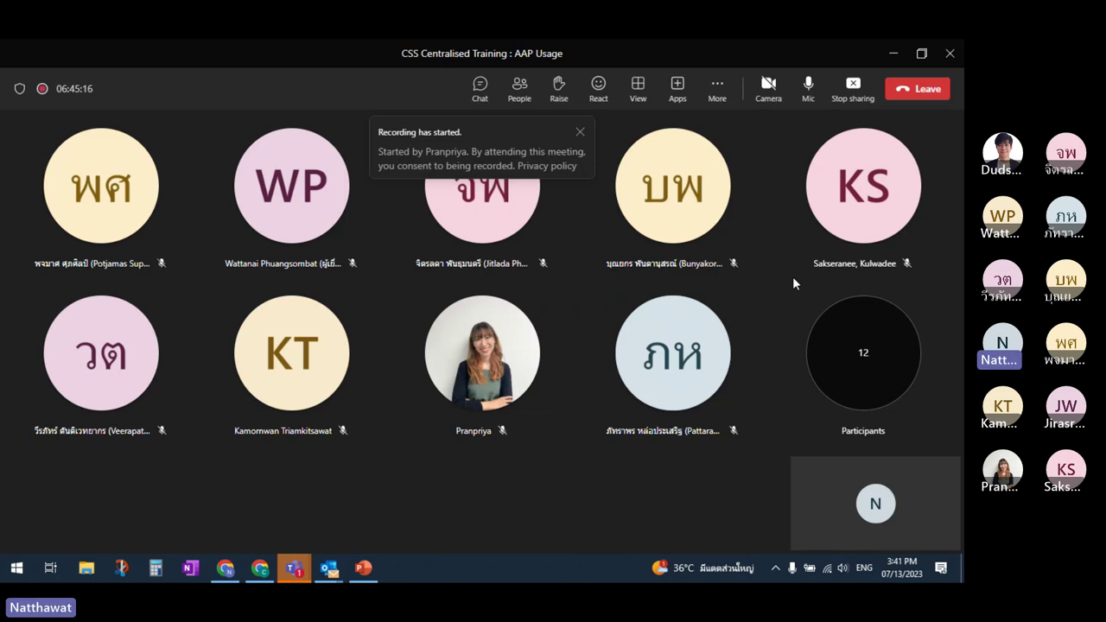
{"action": "key", "text": "alt+Tab"}
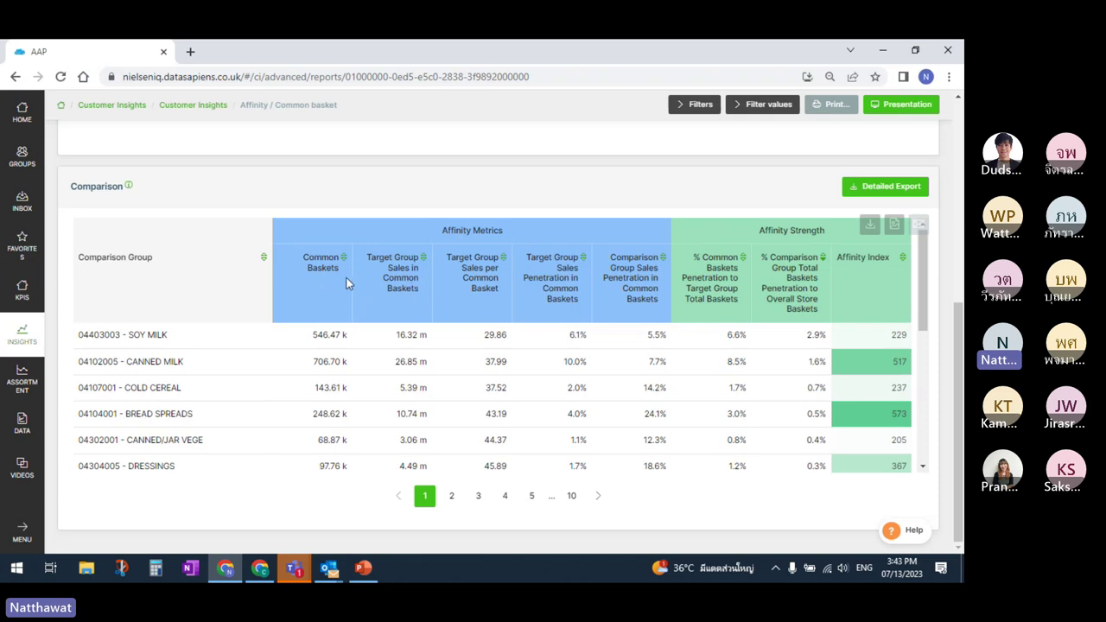
{"action": "key", "text": "alt+Tab"}
{"action": "left_click", "coordinate": [498, 309]}
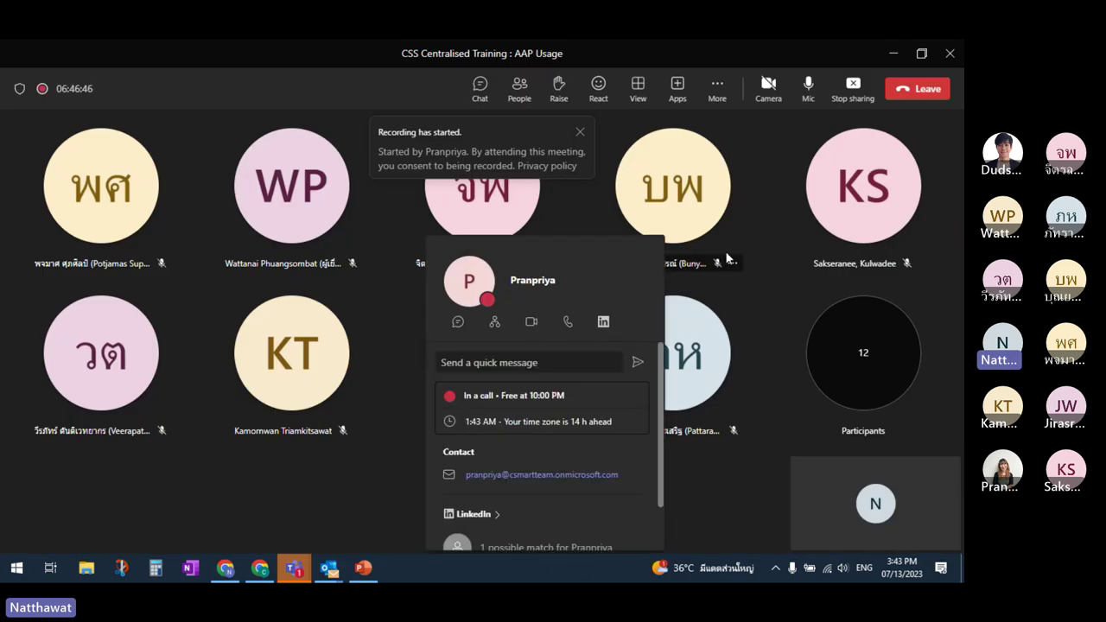
{"action": "left_click", "coordinate": [782, 176]}
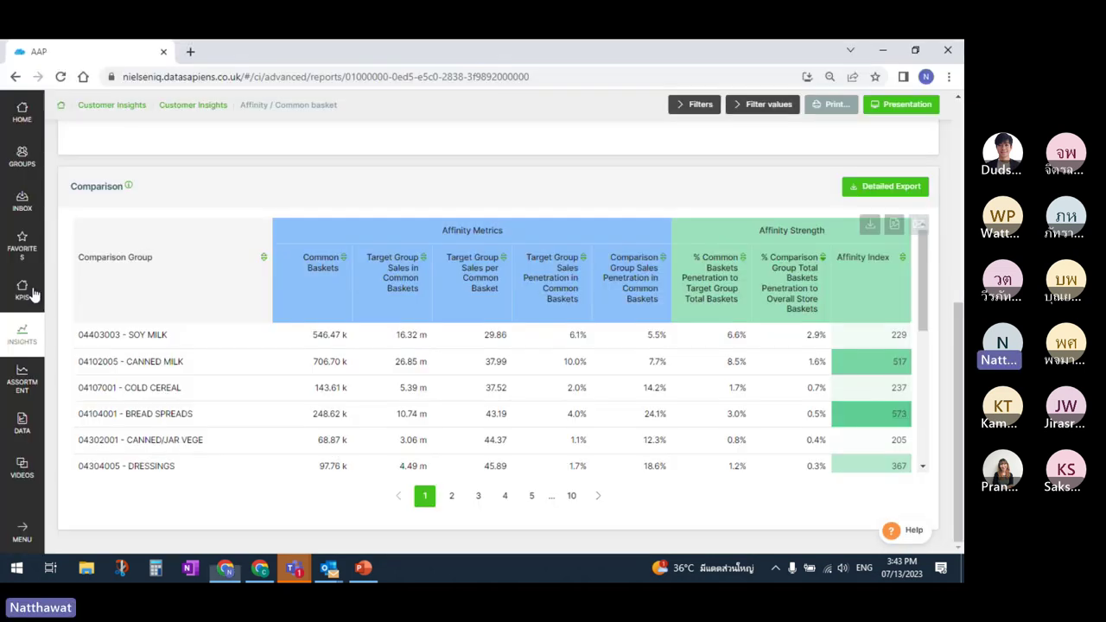
Step: Examine the Target Group Sales Penetration in Common Baskets column in the AAP report, with a brief check of the Teams meeting
{"action": "key", "text": "alt+Tab"}
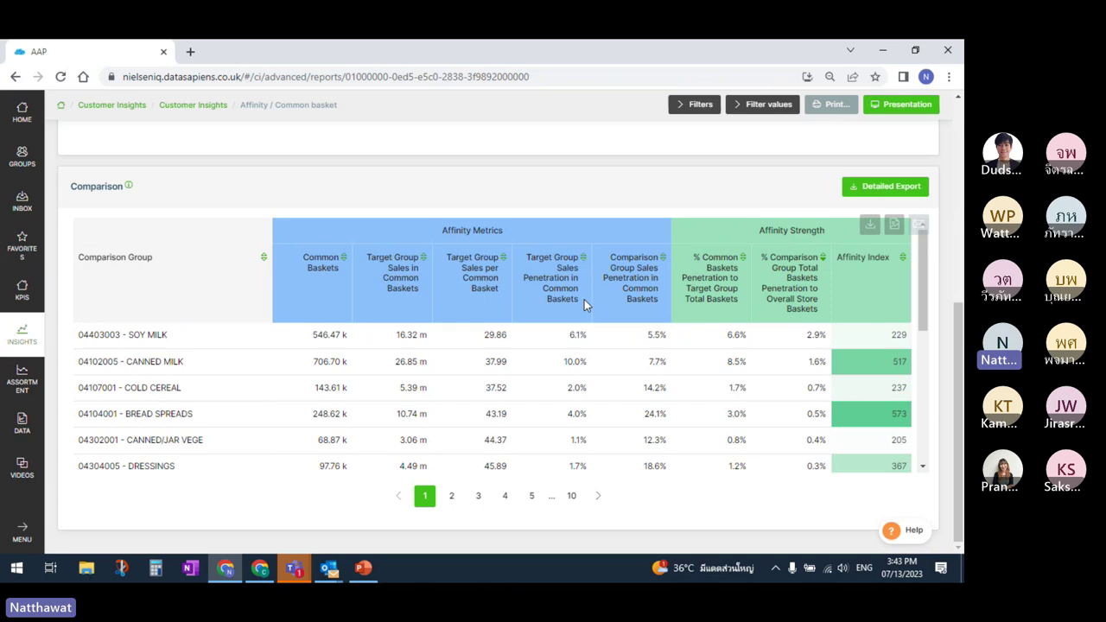
{"action": "key", "text": "alt+Tab"}
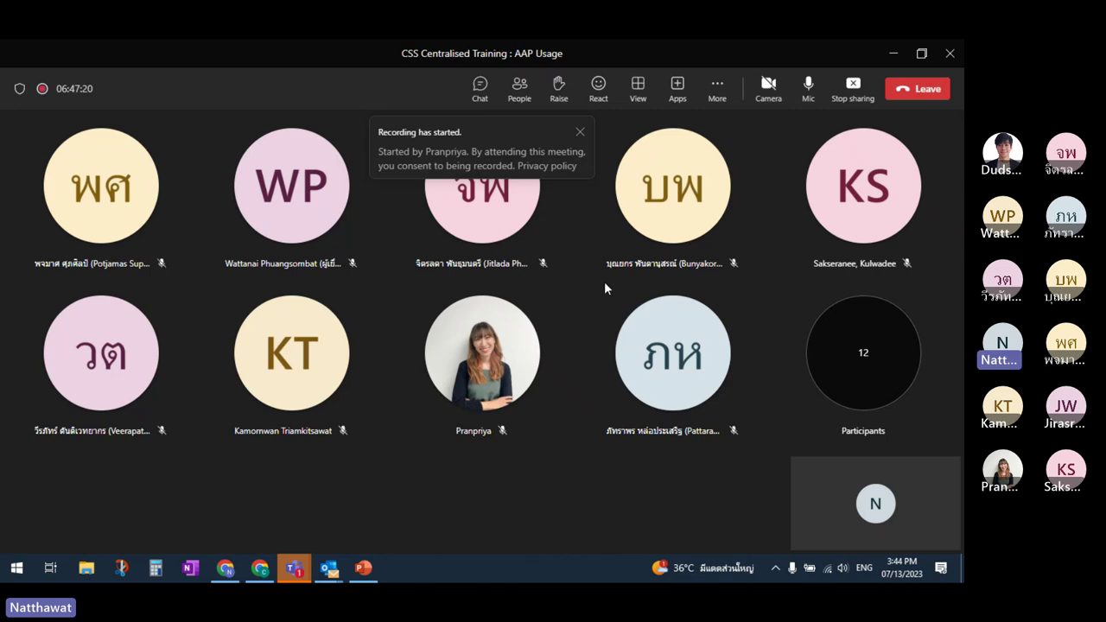
{"action": "key", "text": "alt+Tab"}
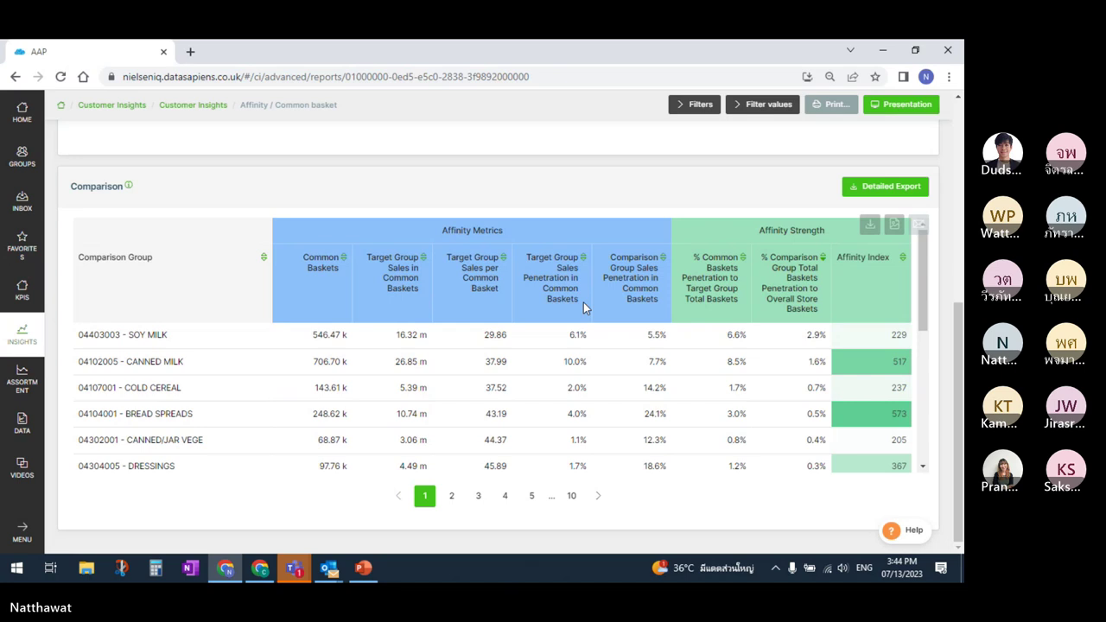
Step: Check the Teams meeting participants and return to the Target Group Sales Penetration in Common Baskets column of the AAP report
{"action": "key", "text": "alt+Tab"}
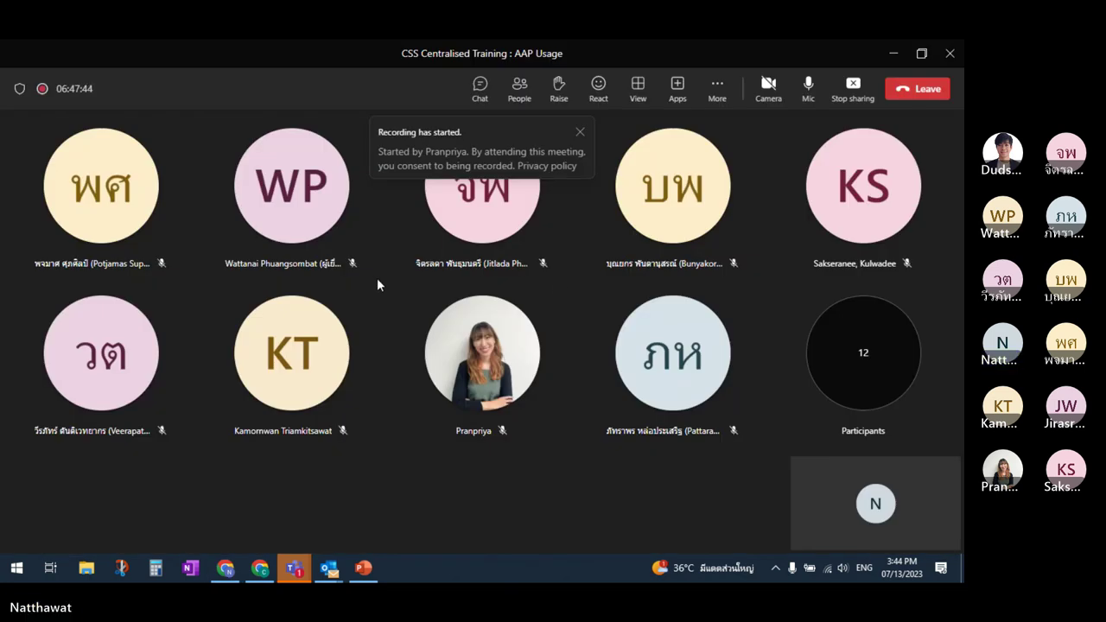
{"action": "left_click", "coordinate": [474, 430]}
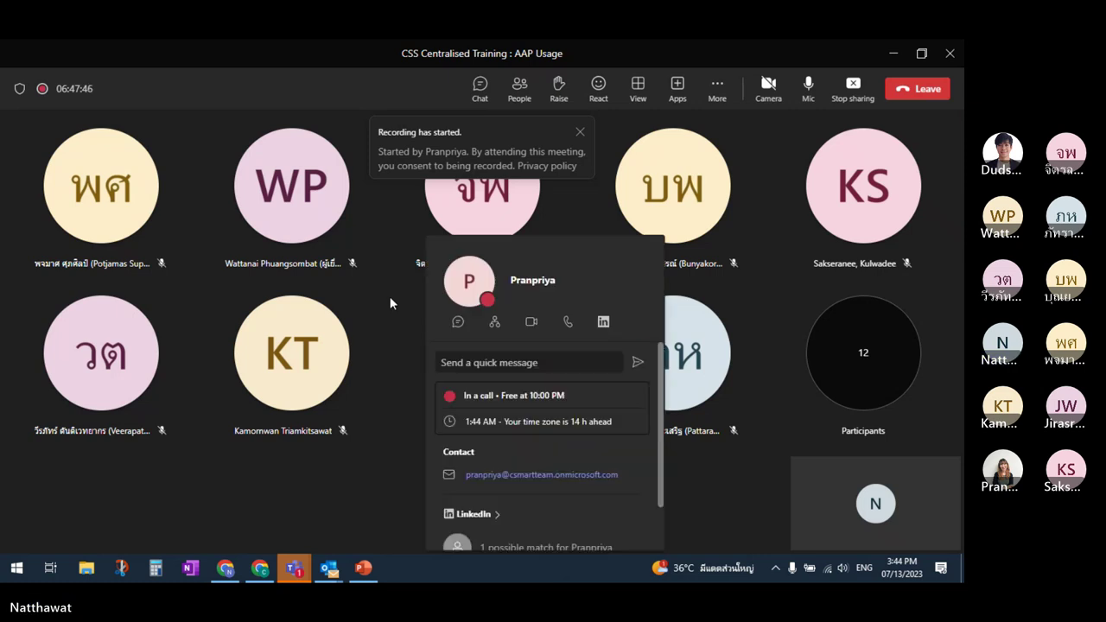
{"action": "key", "text": "alt+Tab"}
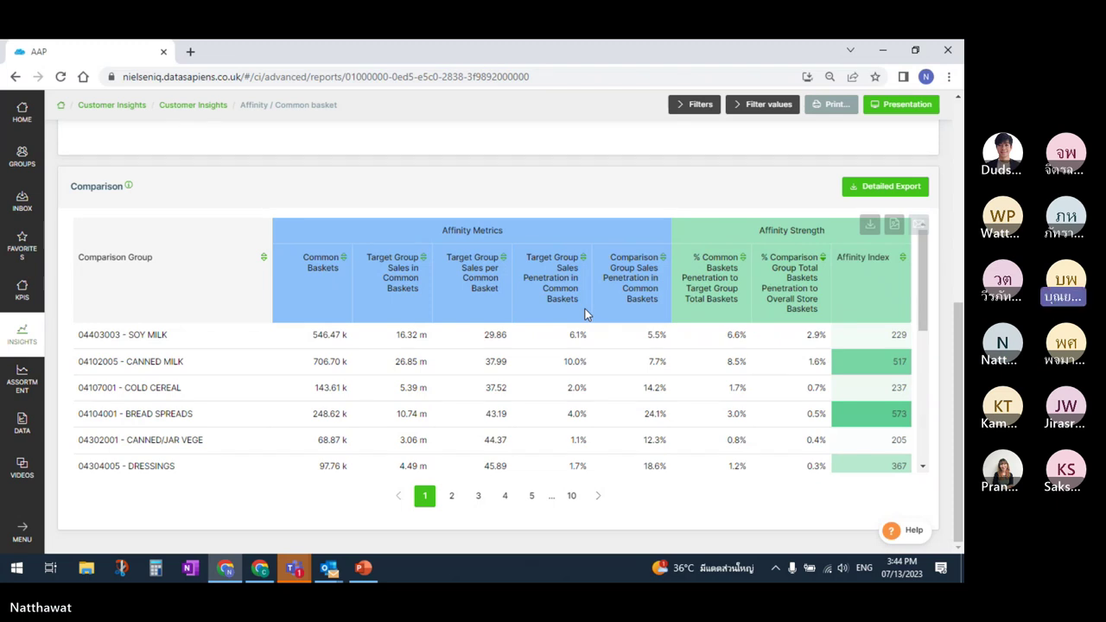
{"action": "key", "text": "alt+Tab"}
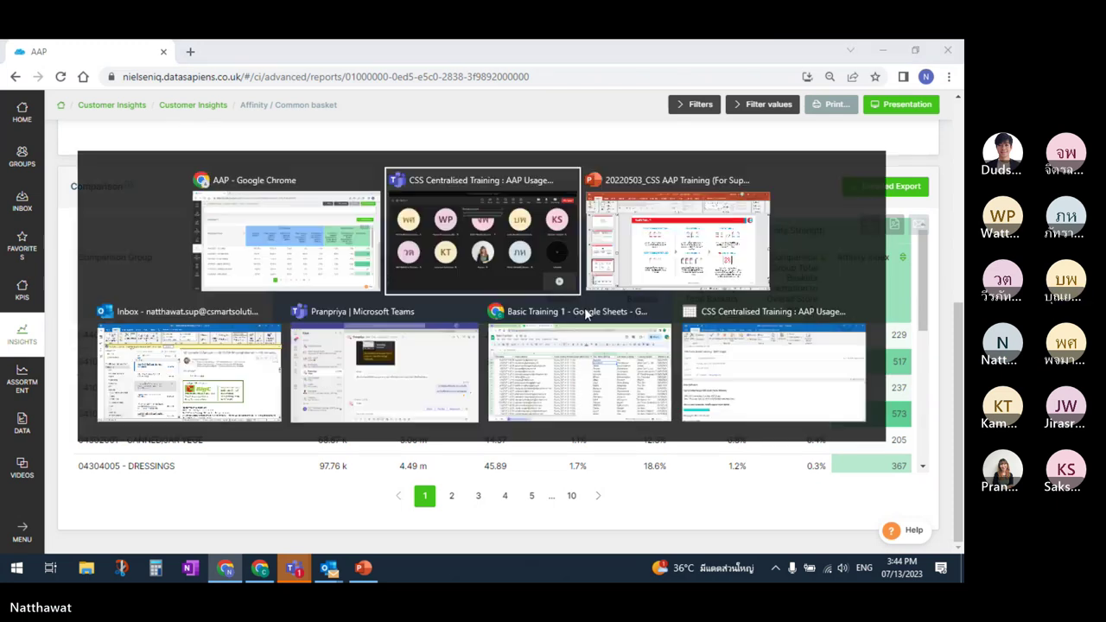
{"action": "key", "text": "alt+Tab"}
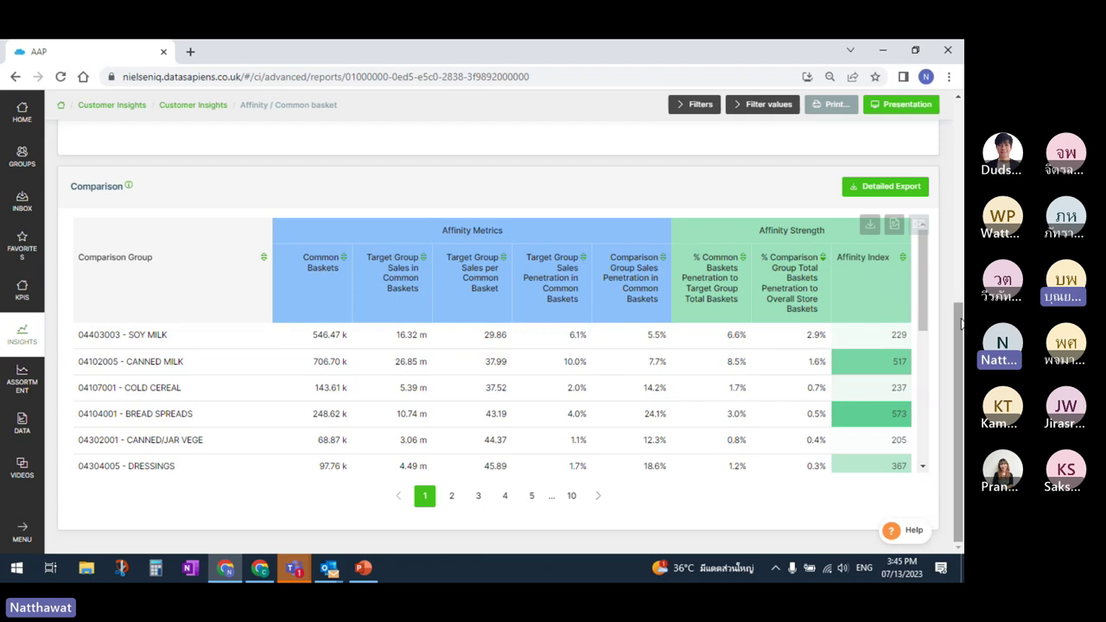
Step: Examine the Overview totals and the Comparison Group Sales Penetration in Common Baskets column in the AAP report, checking Teams and dismissing a participant's contact card
{"action": "scroll", "coordinate": [962, 283], "scroll_direction": "up", "scroll_amount": 2}
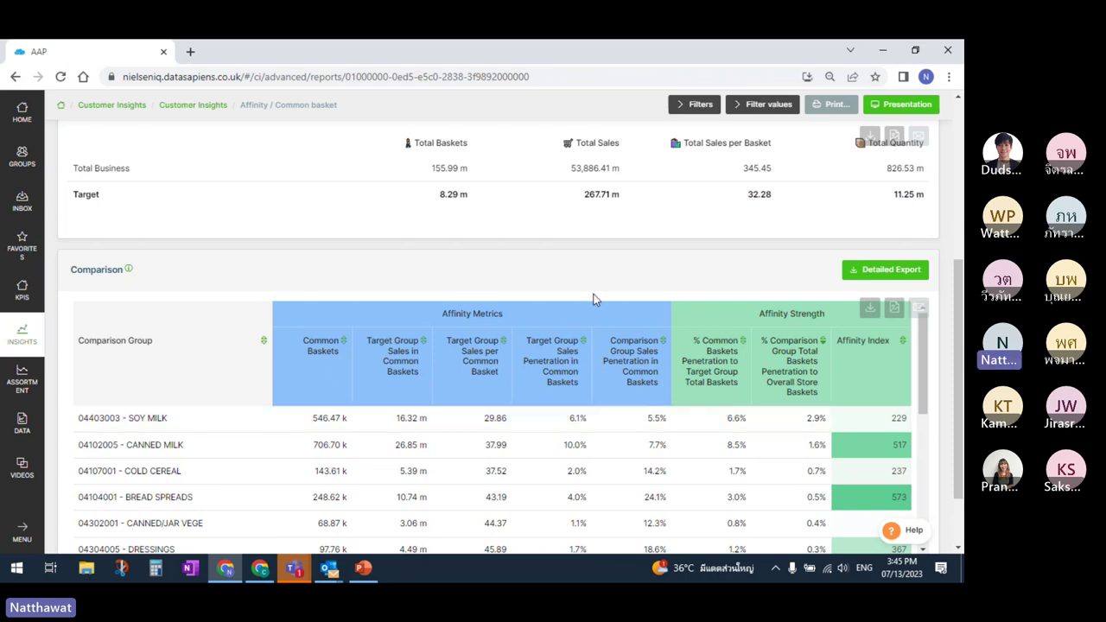
{"action": "key", "text": "alt+Tab"}
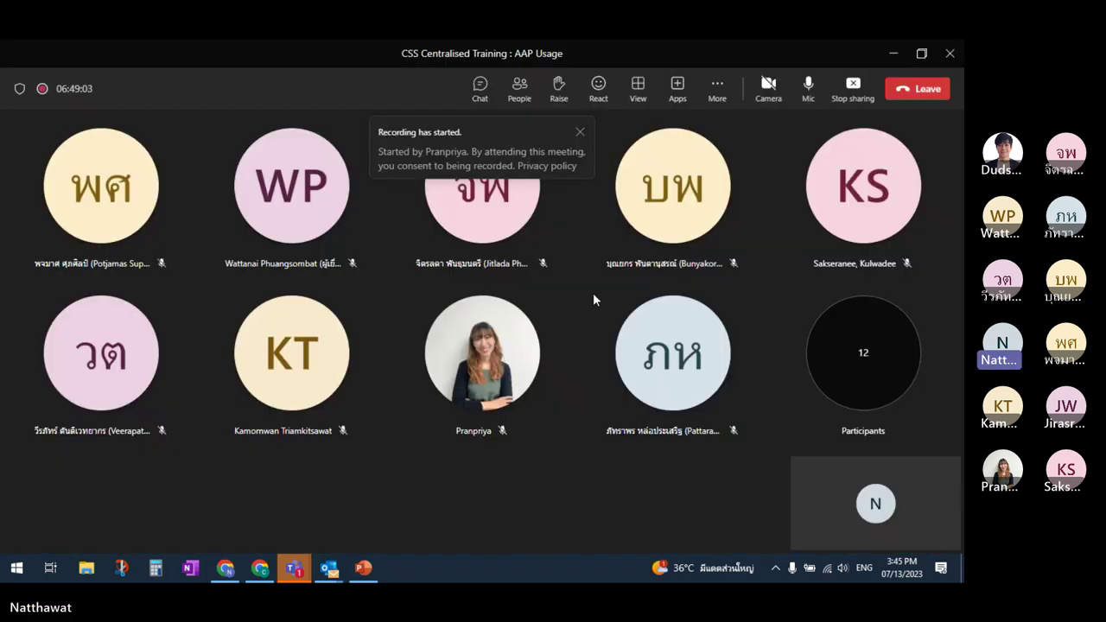
{"action": "key", "text": "alt+Tab"}
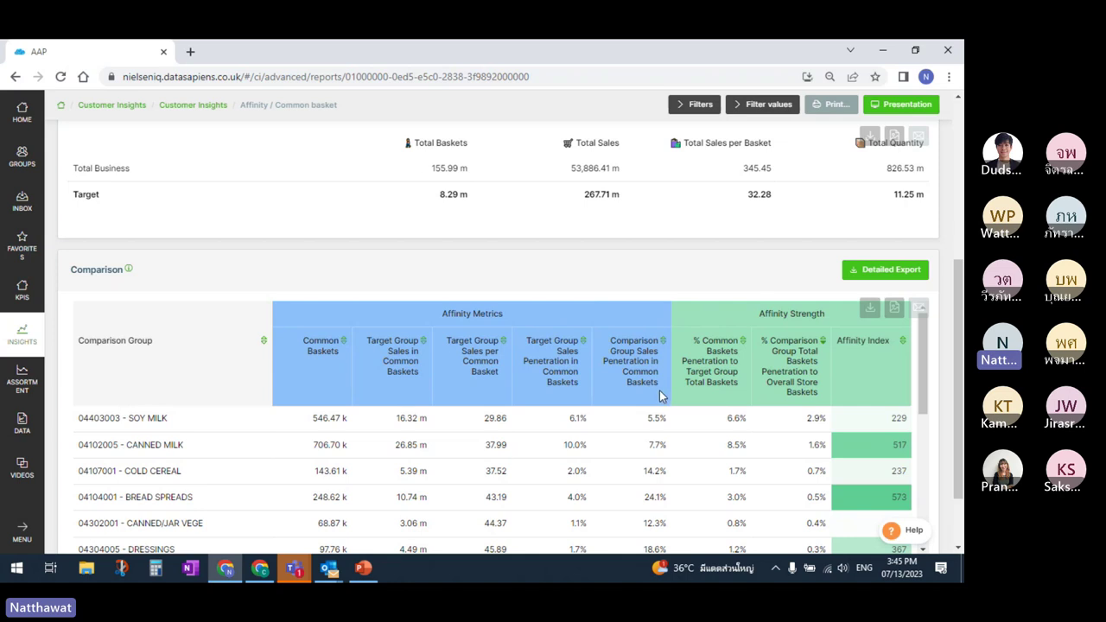
{"action": "key", "text": "alt+Tab"}
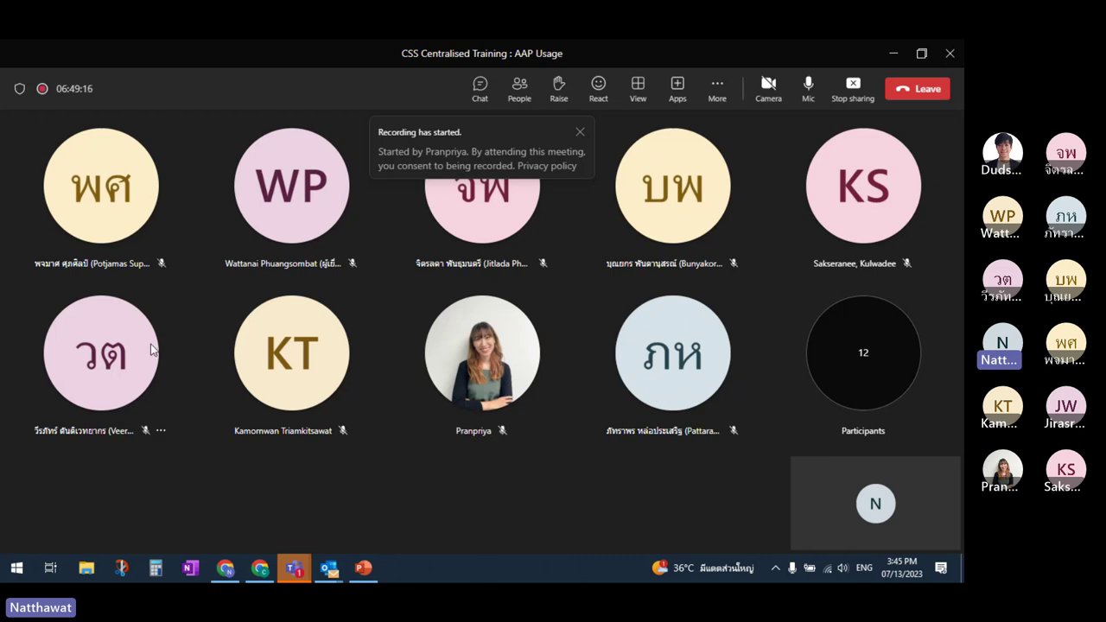
{"action": "left_click", "coordinate": [618, 385]}
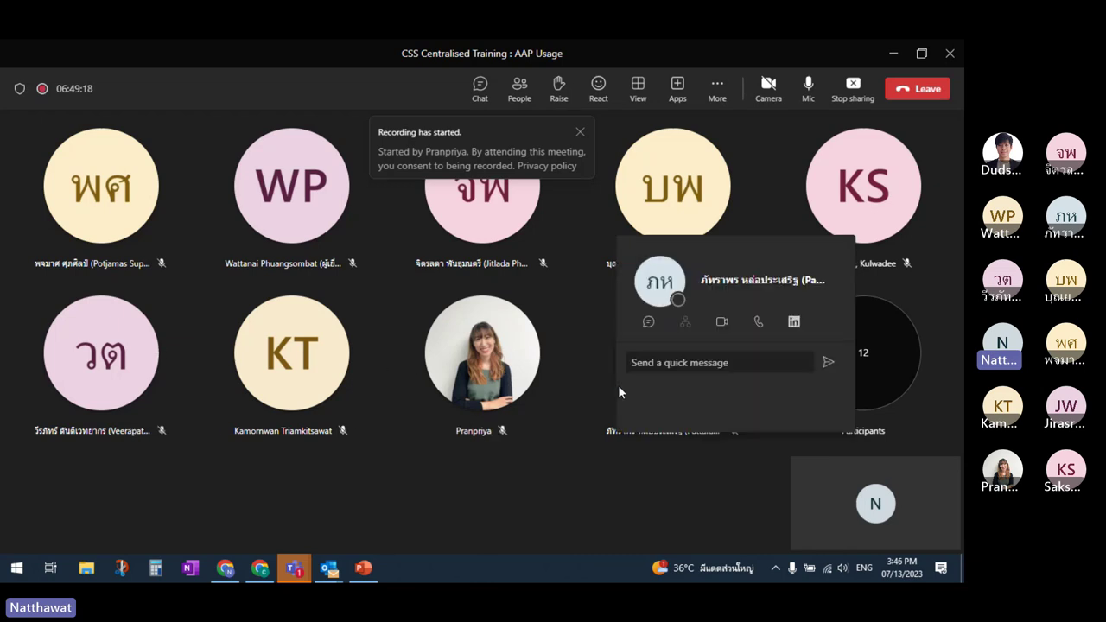
{"action": "left_click", "coordinate": [577, 295]}
{"action": "key", "text": "alt+Tab"}
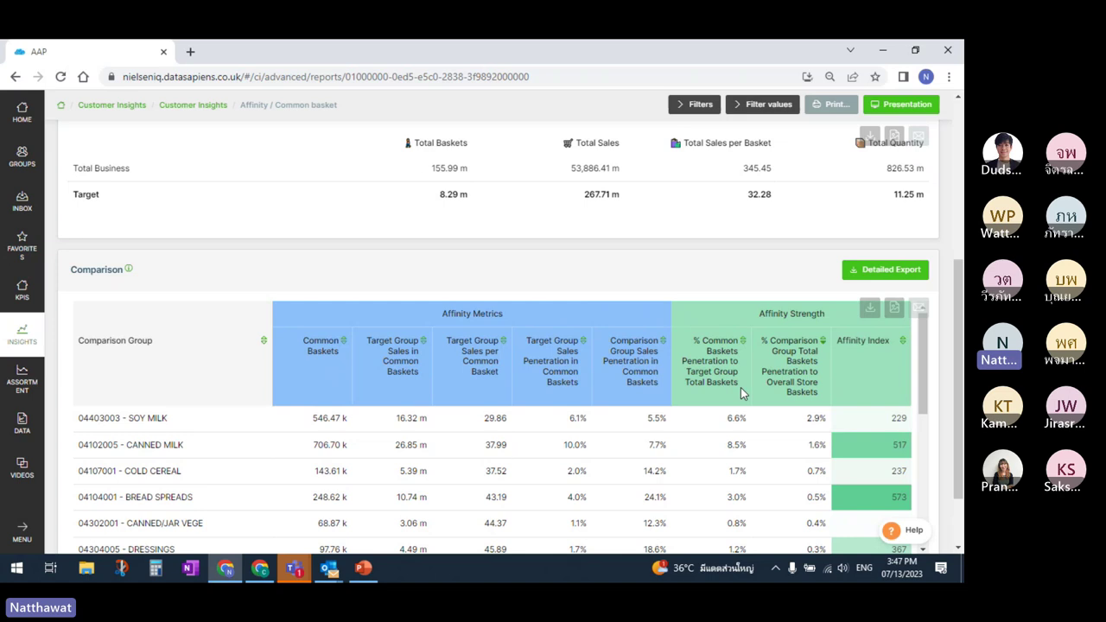
Step: Open the Teams participants list, look through all attendees and switch back to the Affinity Strength columns in the AAP report
{"action": "key", "text": "alt+Tab"}
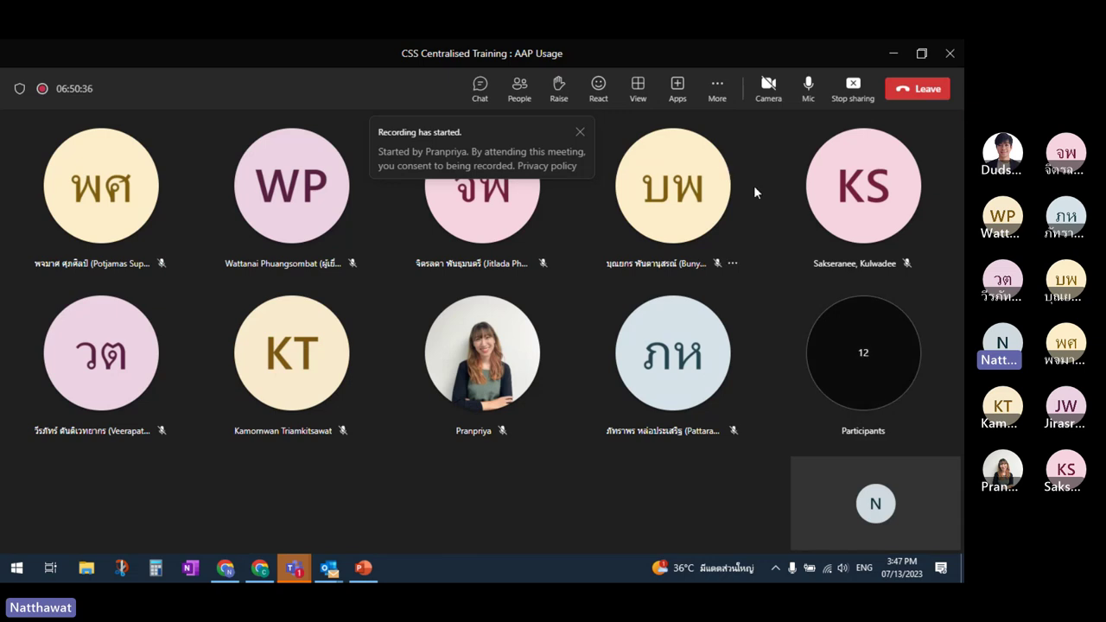
{"action": "left_click", "coordinate": [879, 356]}
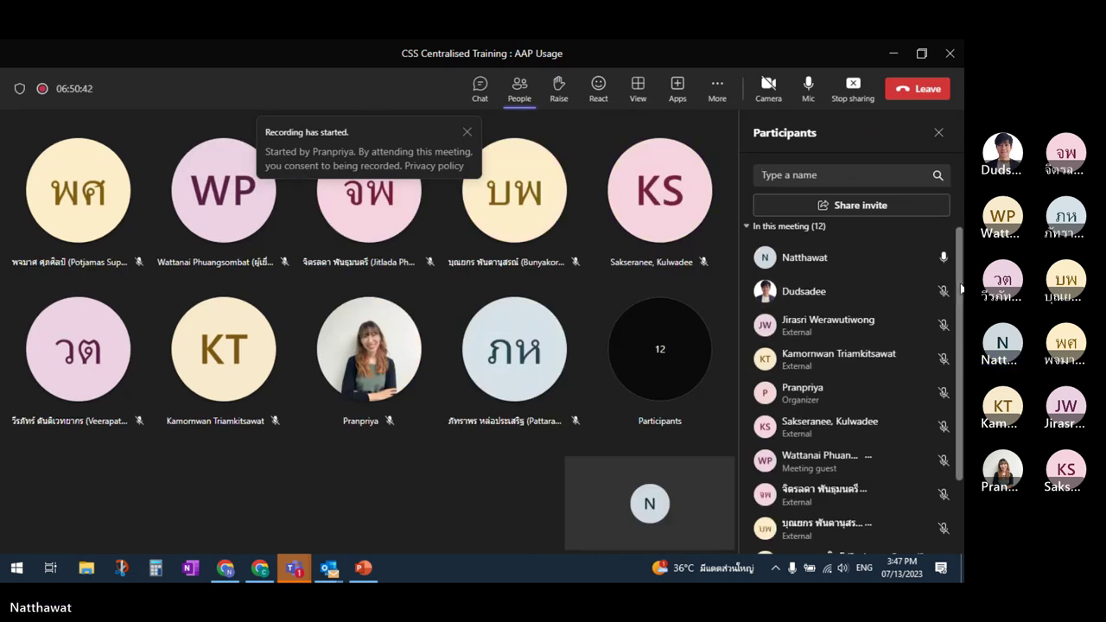
{"action": "scroll", "coordinate": [950, 345], "scroll_direction": "down", "scroll_amount": 2}
{"action": "scroll", "coordinate": [855, 389], "scroll_direction": "down", "scroll_amount": 1}
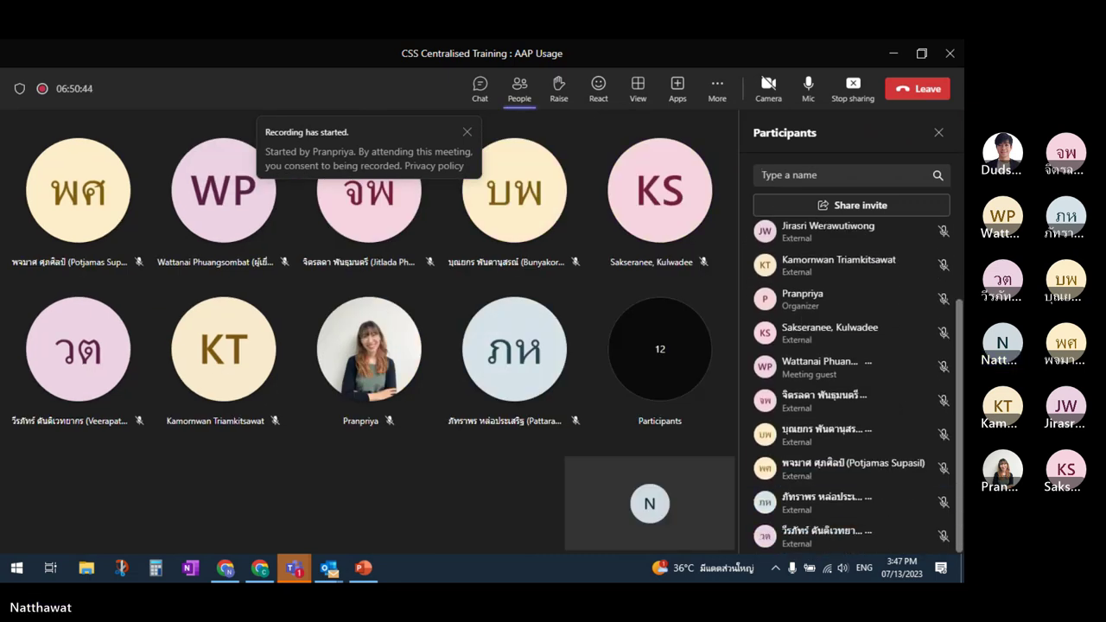
{"action": "scroll", "coordinate": [959, 278], "scroll_direction": "up", "scroll_amount": 3}
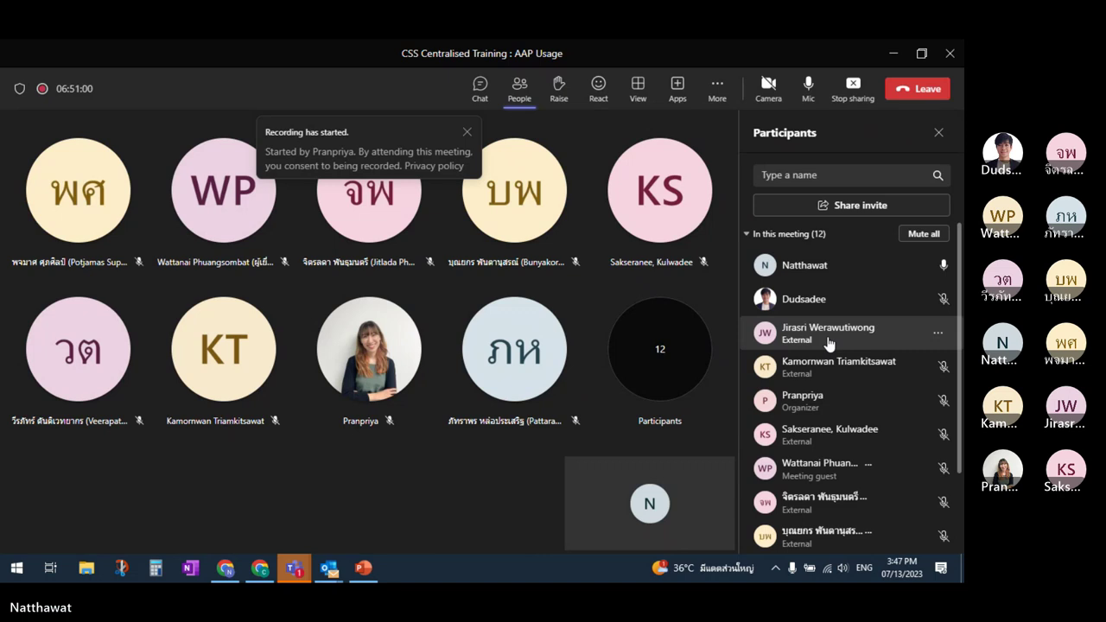
{"action": "key", "text": "alt+Tab"}
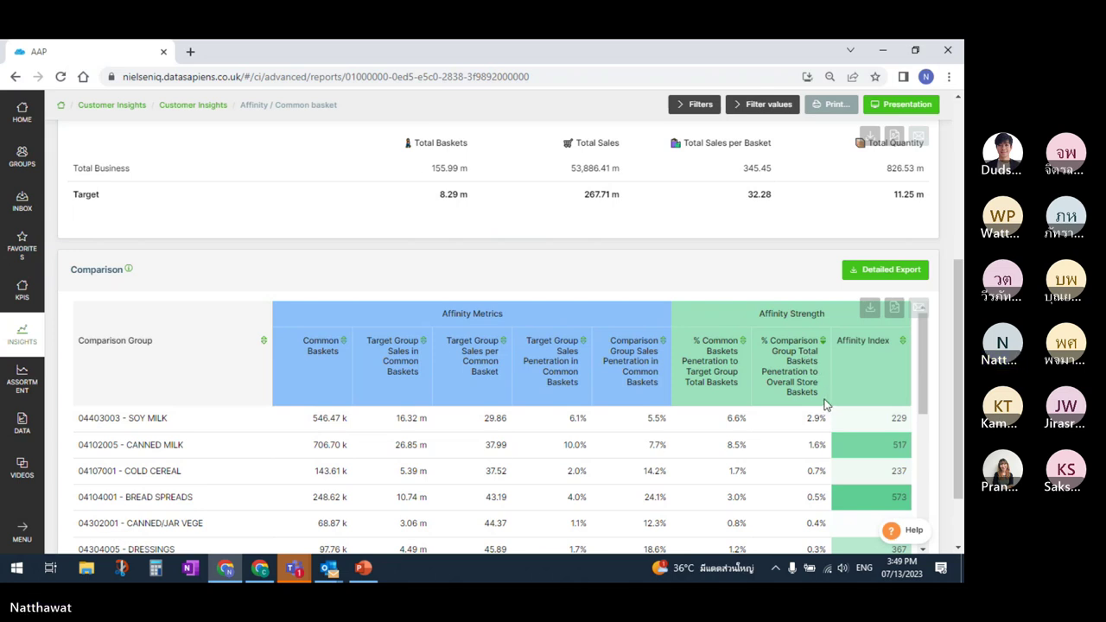
Step: Look through the Teams participants list again, close it and return to the Affinity Index column in the AAP report
{"action": "key", "text": "alt+Tab"}
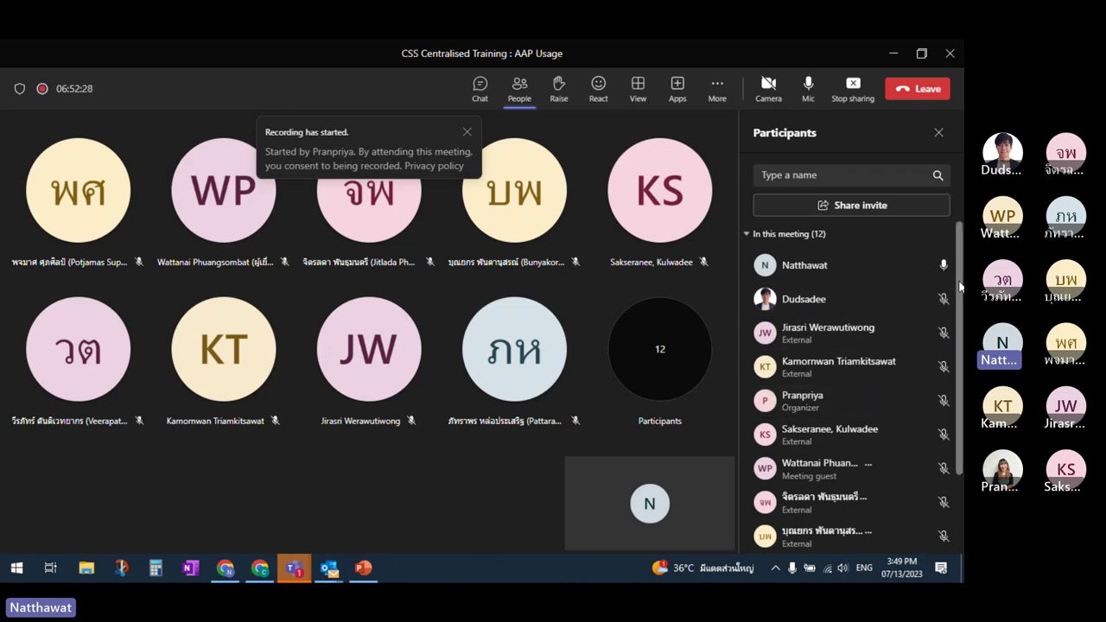
{"action": "scroll", "coordinate": [959, 285], "scroll_direction": "down", "scroll_amount": 3}
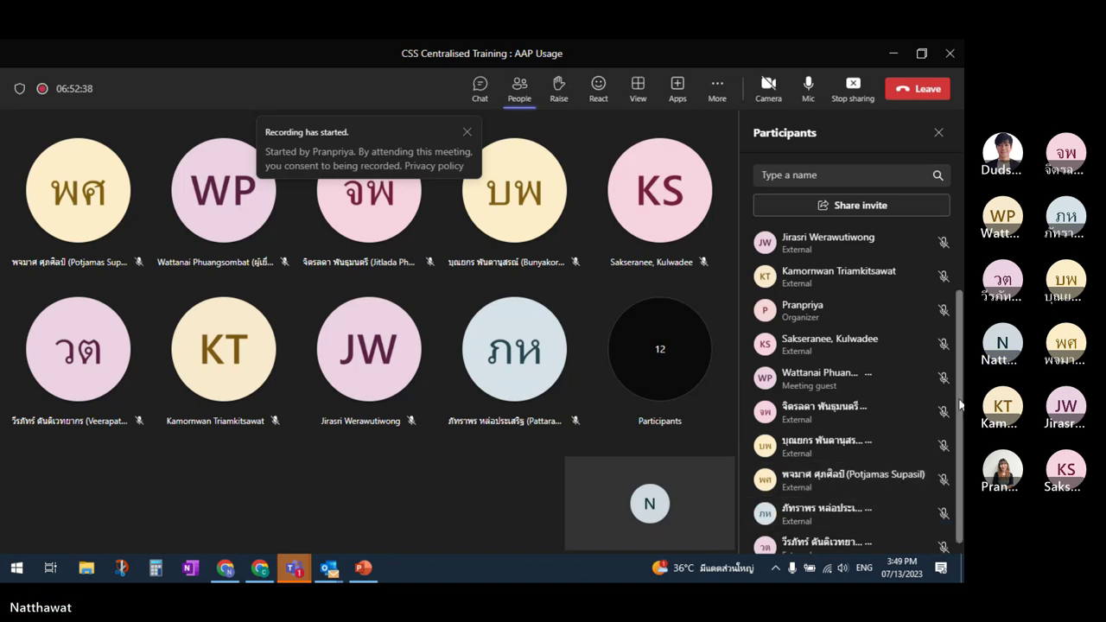
{"action": "left_click_drag", "start_coordinate": [960, 403], "coordinate": [963, 429]}
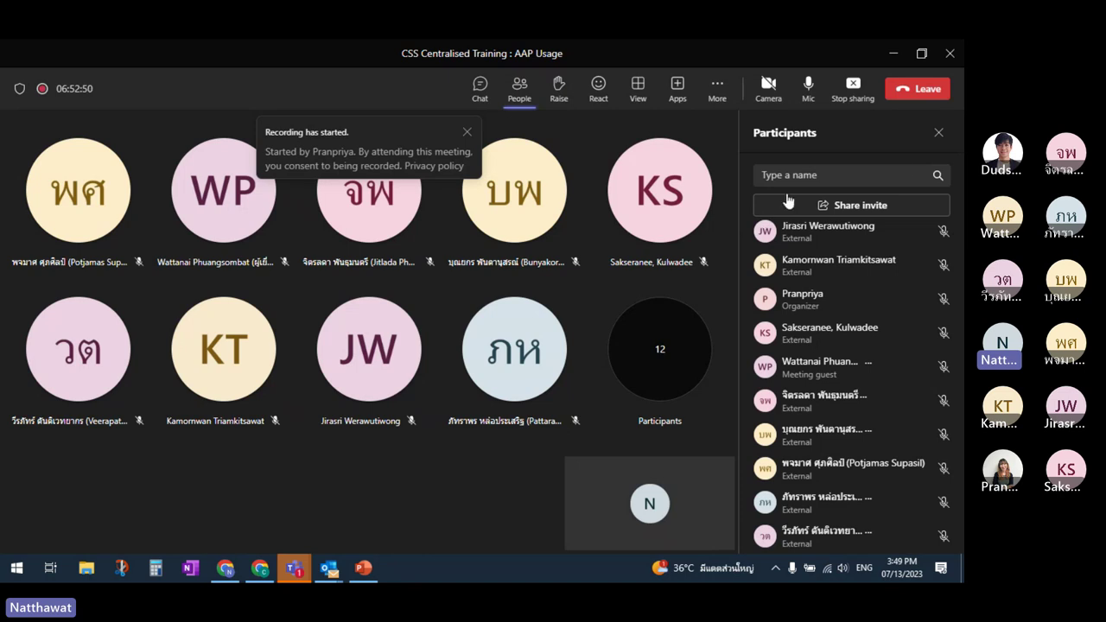
{"action": "left_click", "coordinate": [940, 134]}
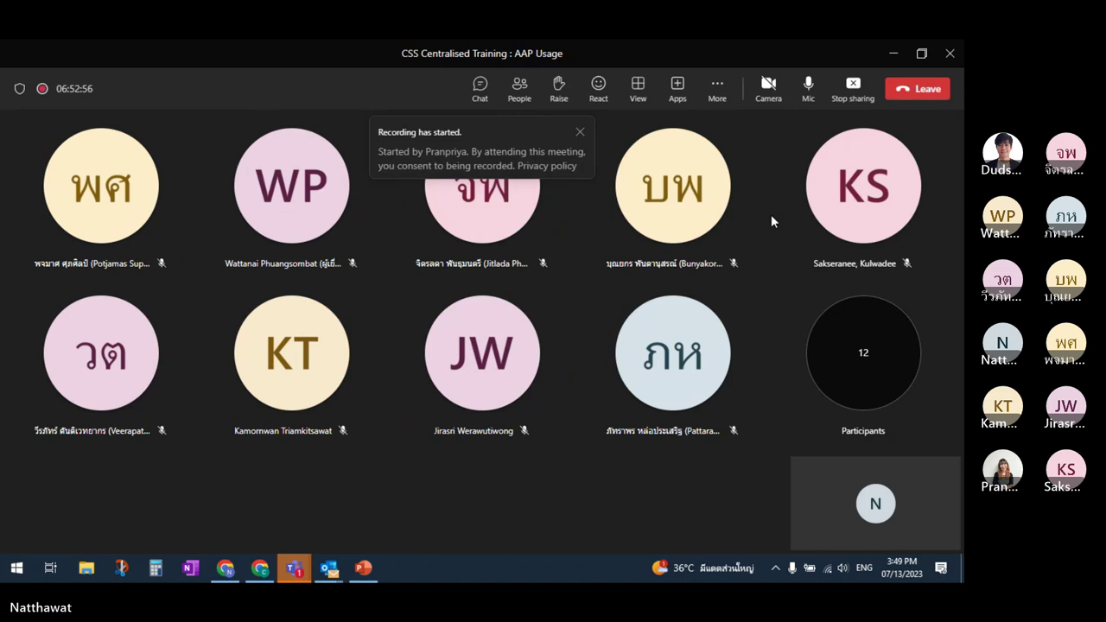
{"action": "key", "text": "alt+Tab"}
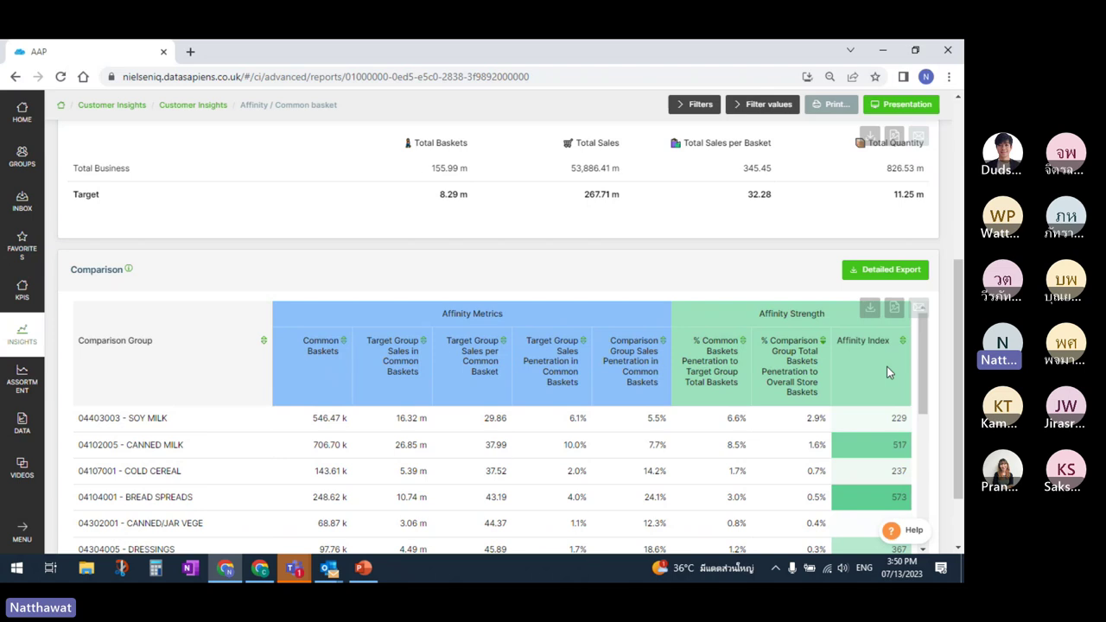
Step: Review the Overview and Affinity Index figures, run the Detailed Export of the Comparison table and open the exported workbook in Excel
{"action": "left_click_drag", "start_coordinate": [959, 317], "coordinate": [963, 281]}
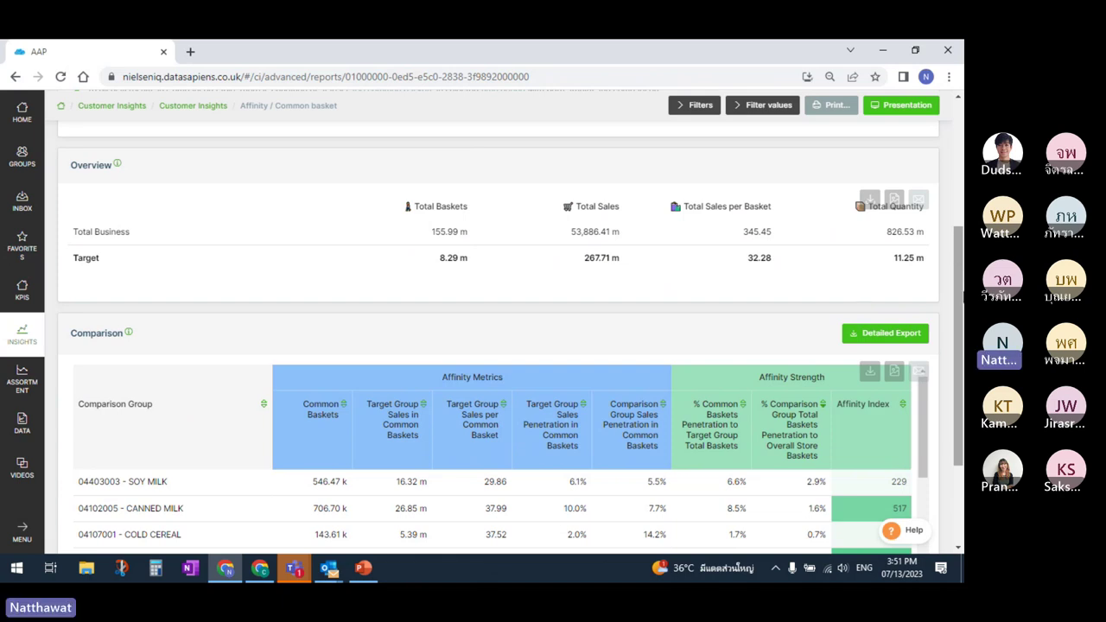
{"action": "mouse_move", "coordinate": [962, 294]}
{"action": "left_mouse_down"}
{"action": "mouse_move", "coordinate": [961, 171]}
{"action": "mouse_move", "coordinate": [963, 308]}
{"action": "left_mouse_up"}
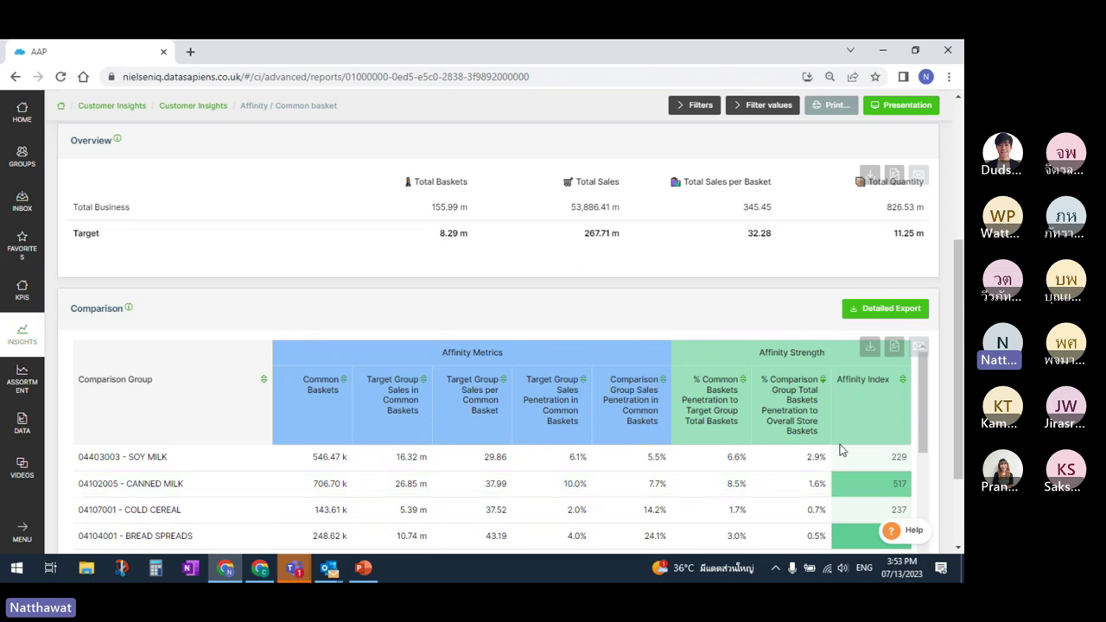
{"action": "left_click_drag", "start_coordinate": [960, 391], "coordinate": [963, 436]}
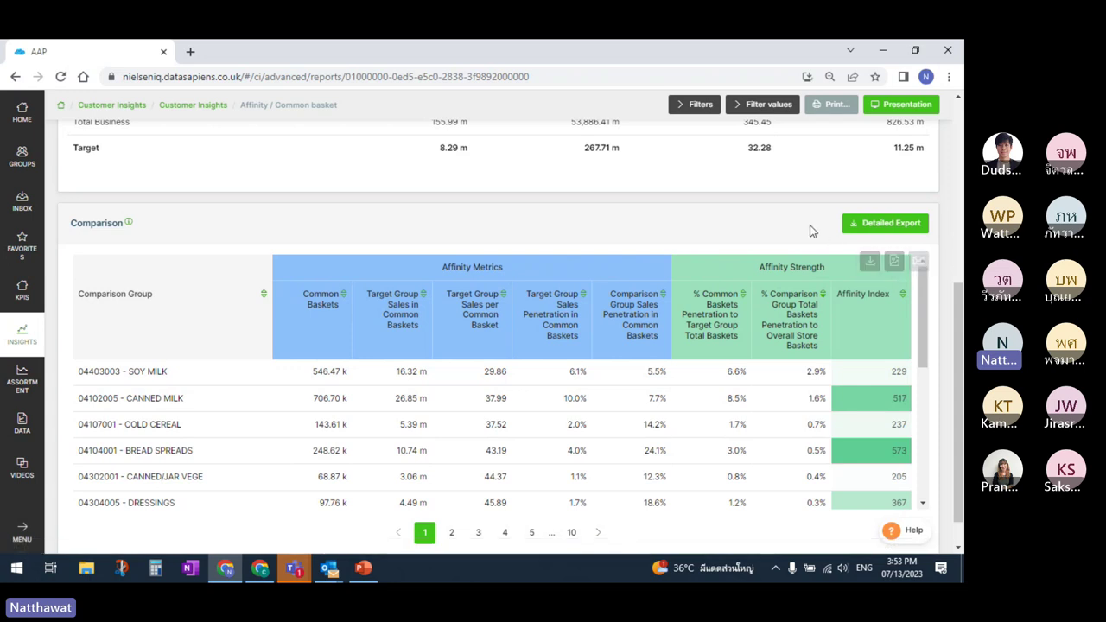
{"action": "left_click", "coordinate": [874, 227]}
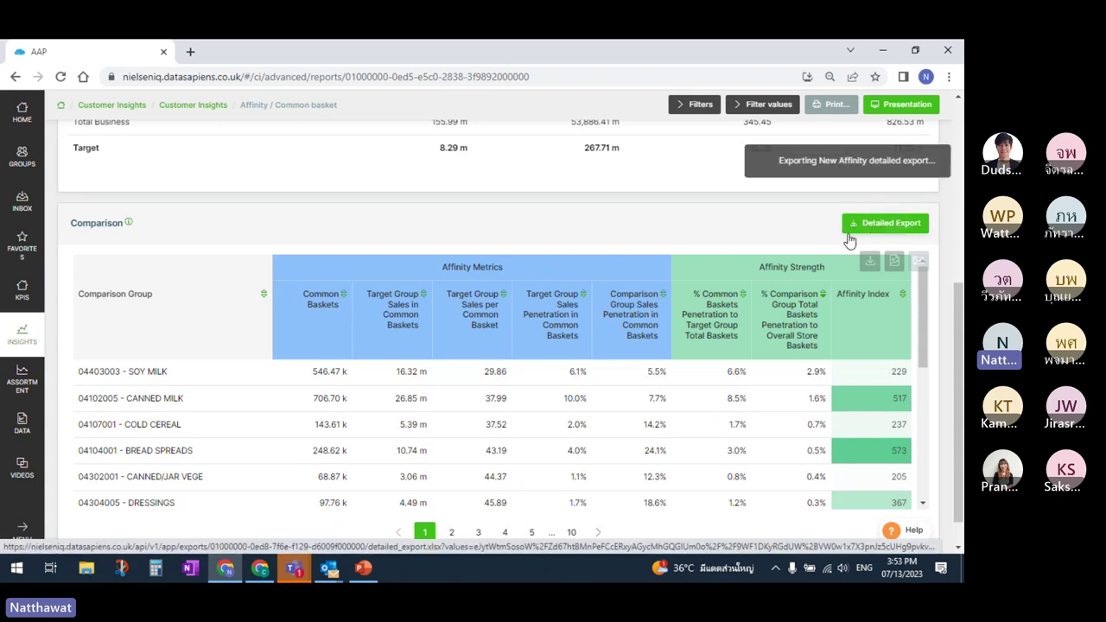
{"action": "left_click", "coordinate": [66, 534]}
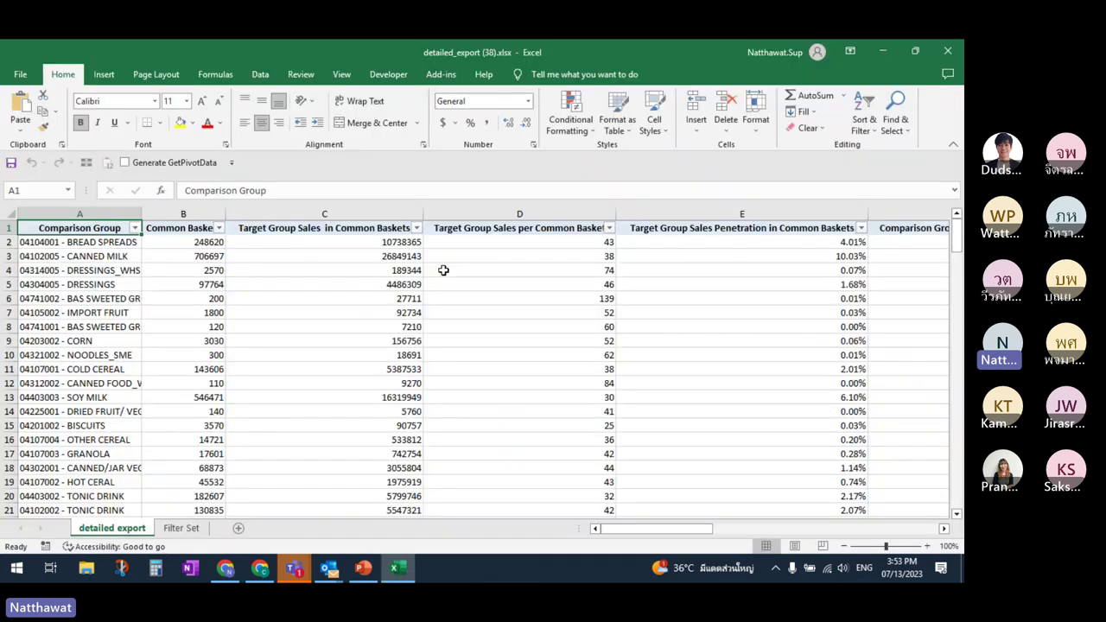
Step: Wrap the two Sales Penetration in Common Baskets headers in E1:F1, narrow columns E and F, and make the header row two lines tall
{"action": "left_click", "coordinate": [487, 250]}
{"action": "left_click", "coordinate": [730, 240]}
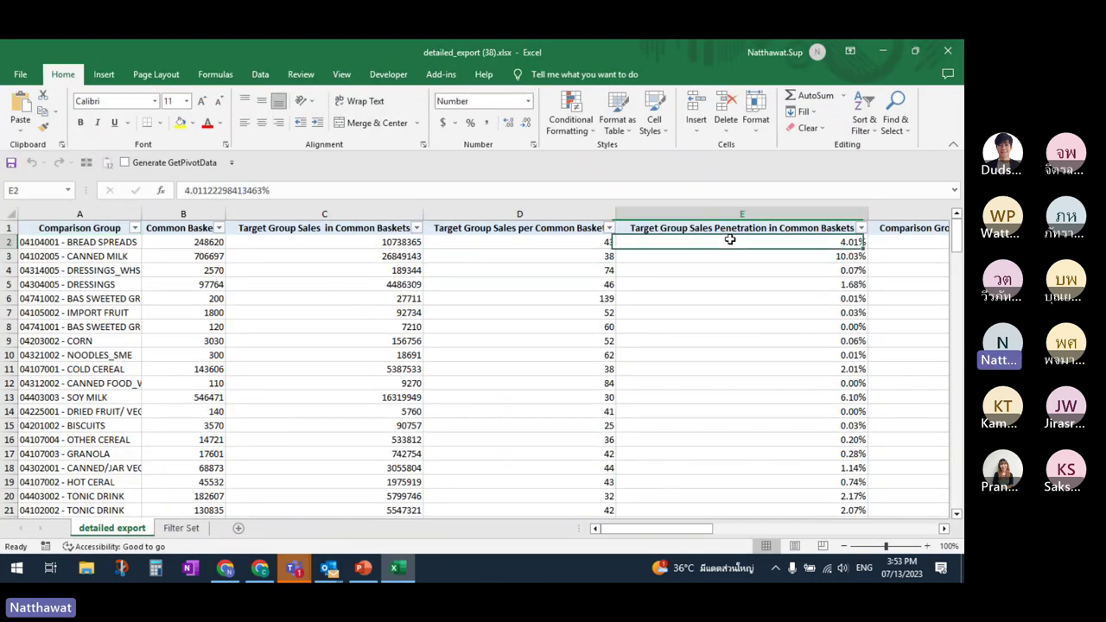
{"action": "left_click", "coordinate": [749, 227]}
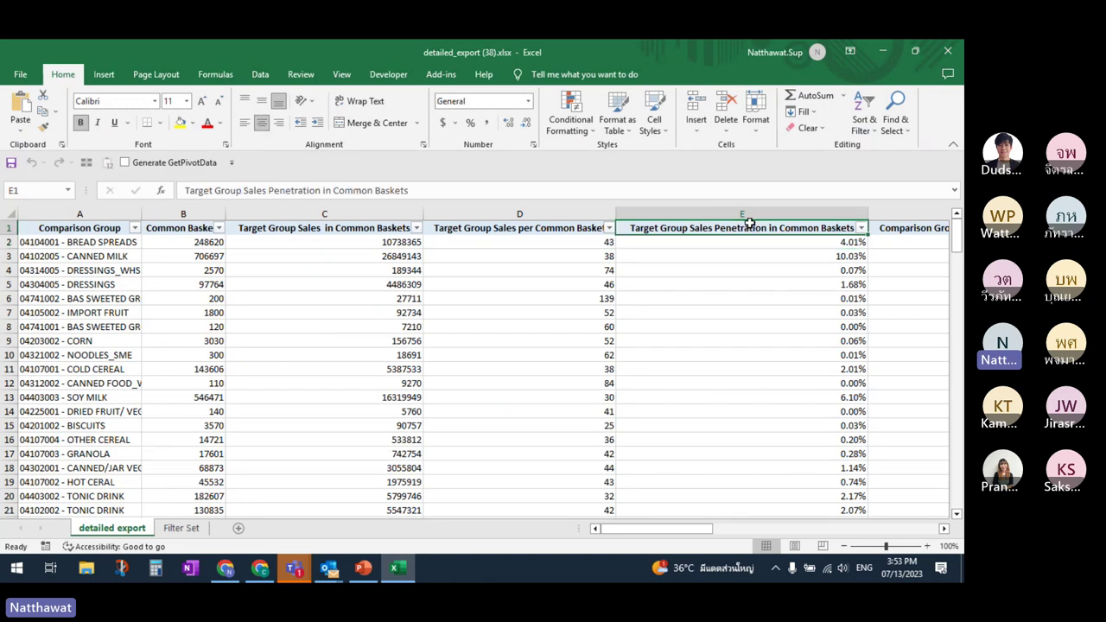
{"action": "key", "text": "shift+Right"}
{"action": "left_click", "coordinate": [360, 101]}
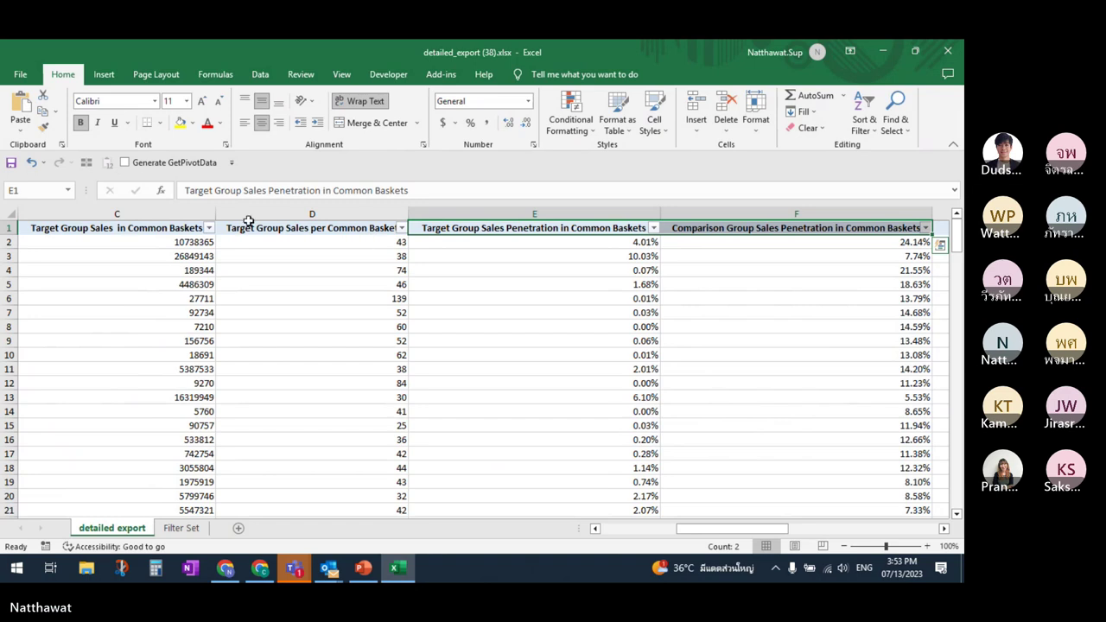
{"action": "left_click_drag", "start_coordinate": [610, 213], "coordinate": [556, 213]}
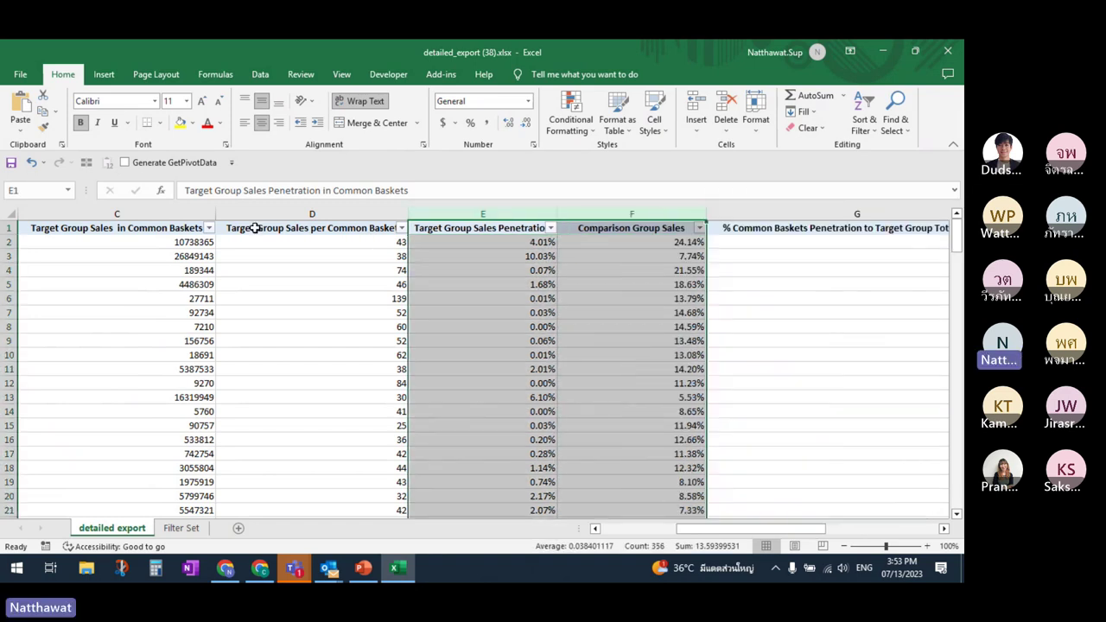
{"action": "left_click_drag", "start_coordinate": [12, 235], "coordinate": [14, 261]}
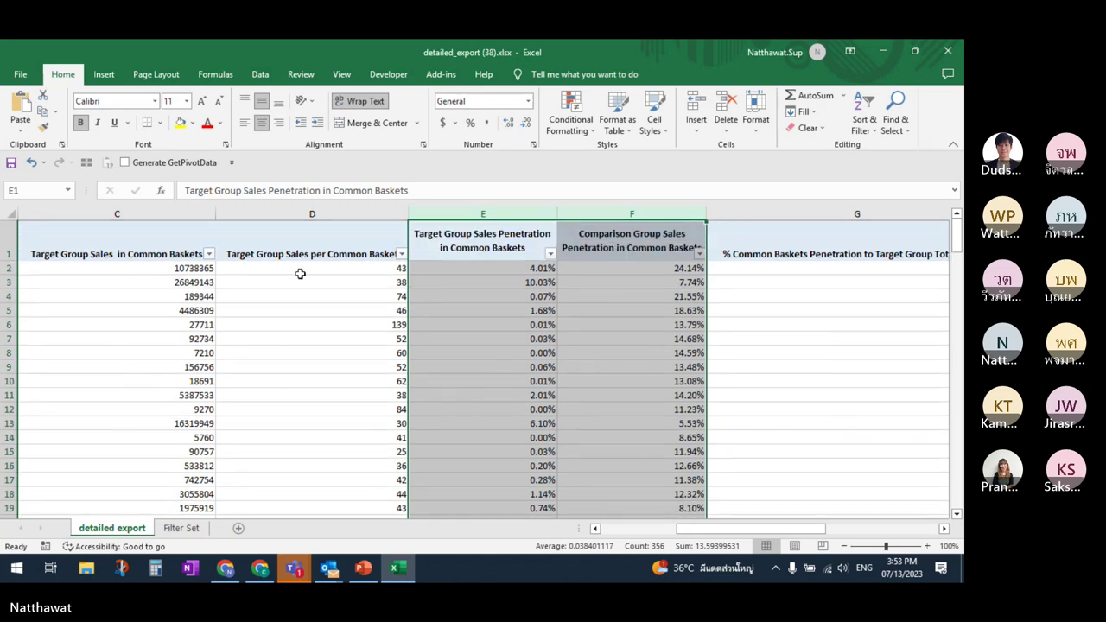
Step: Sort the export by Target Group Sales Penetration in Common Baskets from largest to smallest and go to the first Comparison Group entry
{"action": "left_click", "coordinate": [476, 228]}
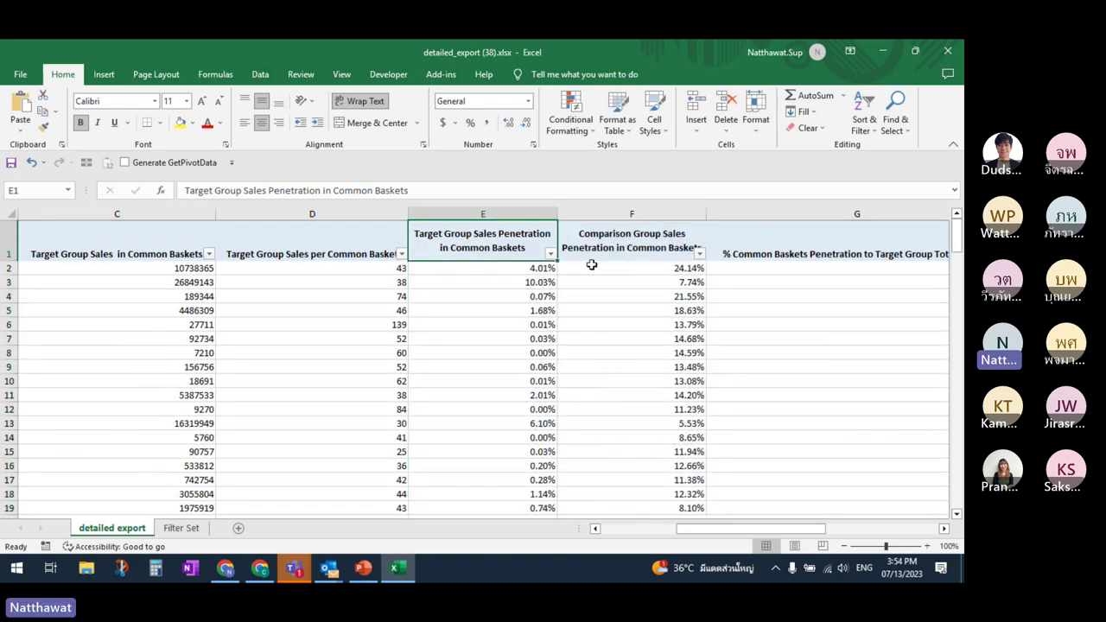
{"action": "left_click", "coordinate": [549, 253]}
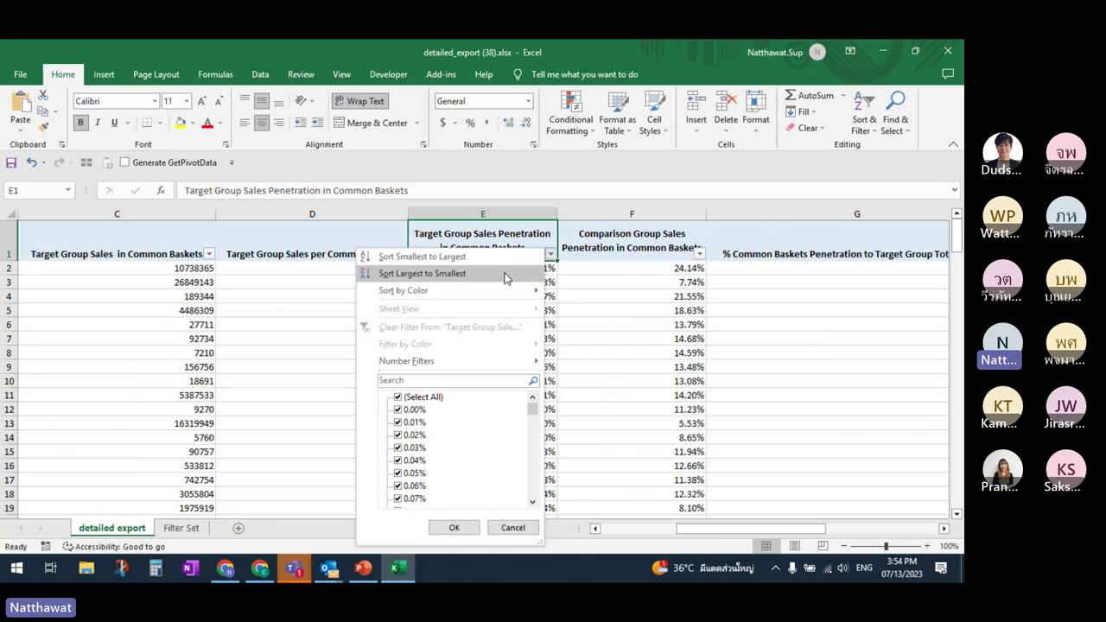
{"action": "left_click", "coordinate": [504, 272]}
{"action": "left_click", "coordinate": [503, 272]}
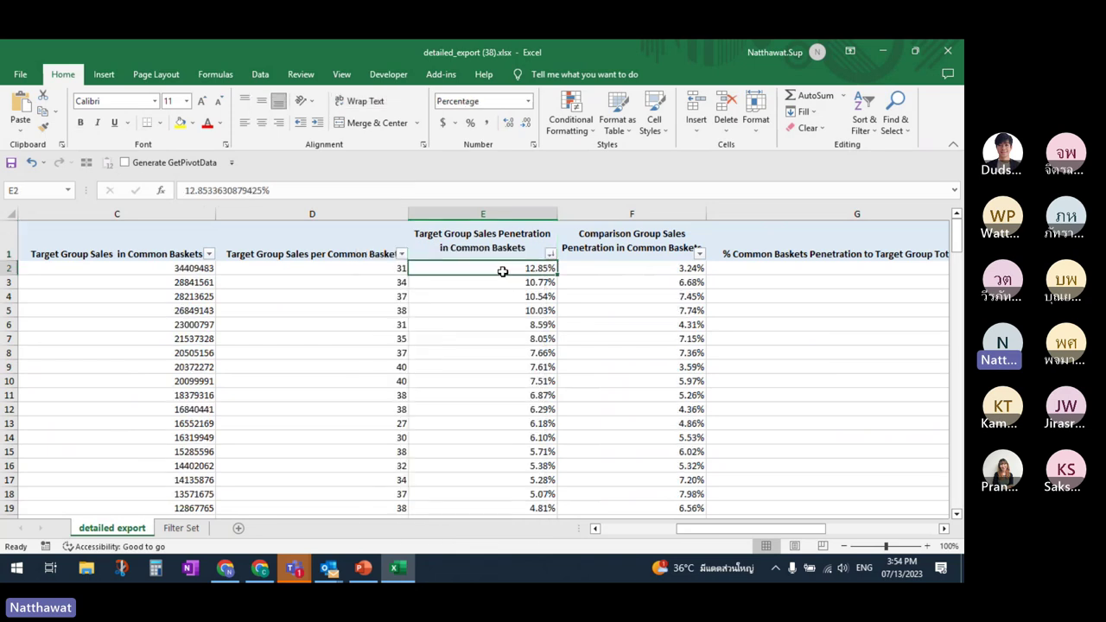
{"action": "key", "text": "Left"}
{"action": "key", "text": "Left"}
{"action": "key", "text": "Left"}
{"action": "key", "text": "Left"}
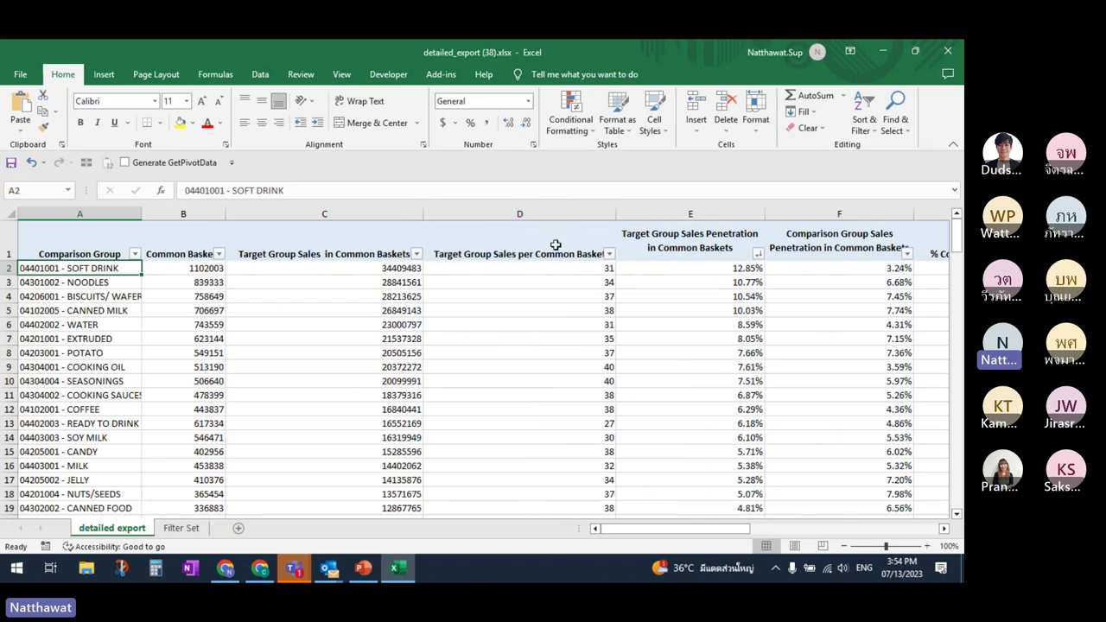
Step: Wrap and middle-align the headers in B1:D1, and narrow columns C and D so their titles break over two lines
{"action": "left_click_drag", "start_coordinate": [545, 246], "coordinate": [164, 246]}
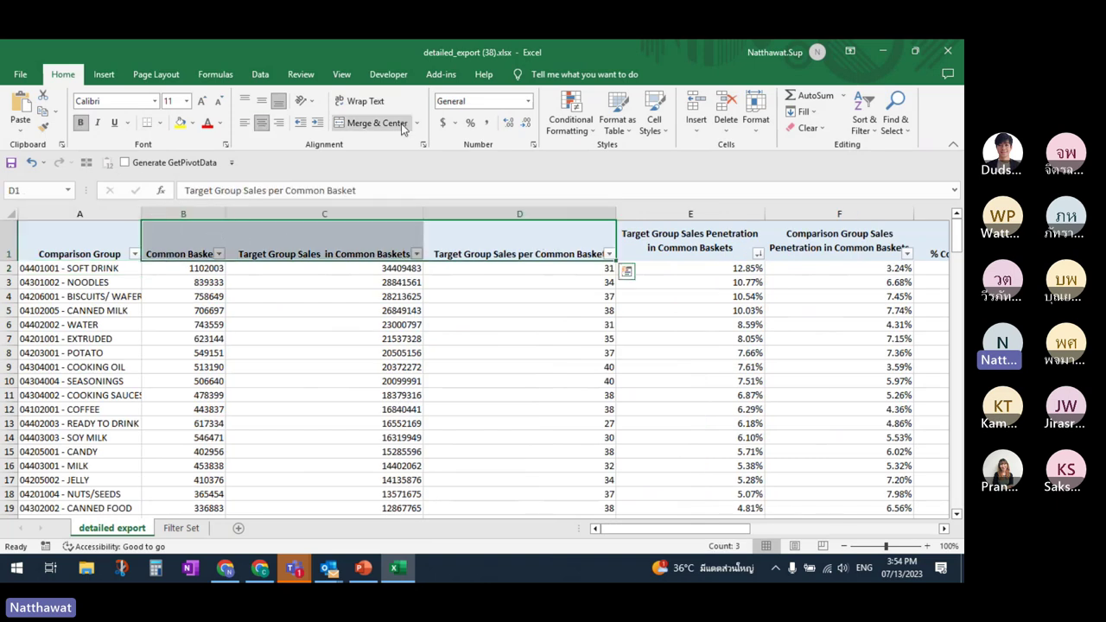
{"action": "left_click", "coordinate": [361, 101]}
{"action": "left_click", "coordinate": [261, 101]}
{"action": "left_click", "coordinate": [282, 325]}
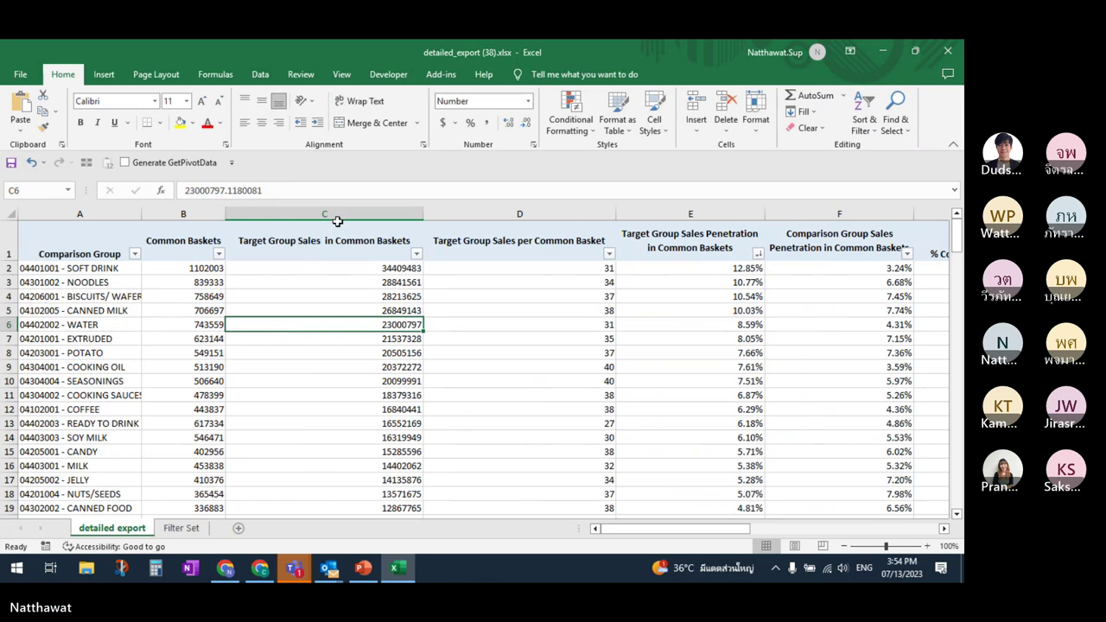
{"action": "left_click_drag", "start_coordinate": [336, 215], "coordinate": [526, 207]}
{"action": "left_click_drag", "start_coordinate": [422, 213], "coordinate": [318, 207]}
{"action": "left_click", "coordinate": [503, 302]}
Step: Fill the two Sales Penetration in Common Baskets headers in E1:F1 with the standard light green colour
{"action": "left_click", "coordinate": [524, 239]}
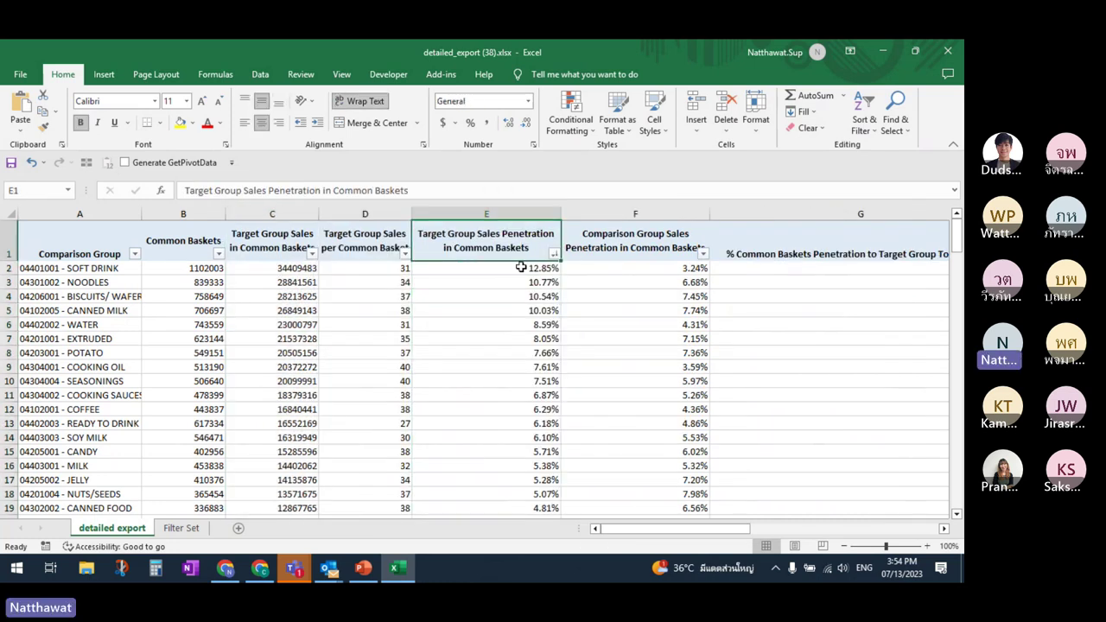
{"action": "left_click_drag", "start_coordinate": [531, 249], "coordinate": [618, 250]}
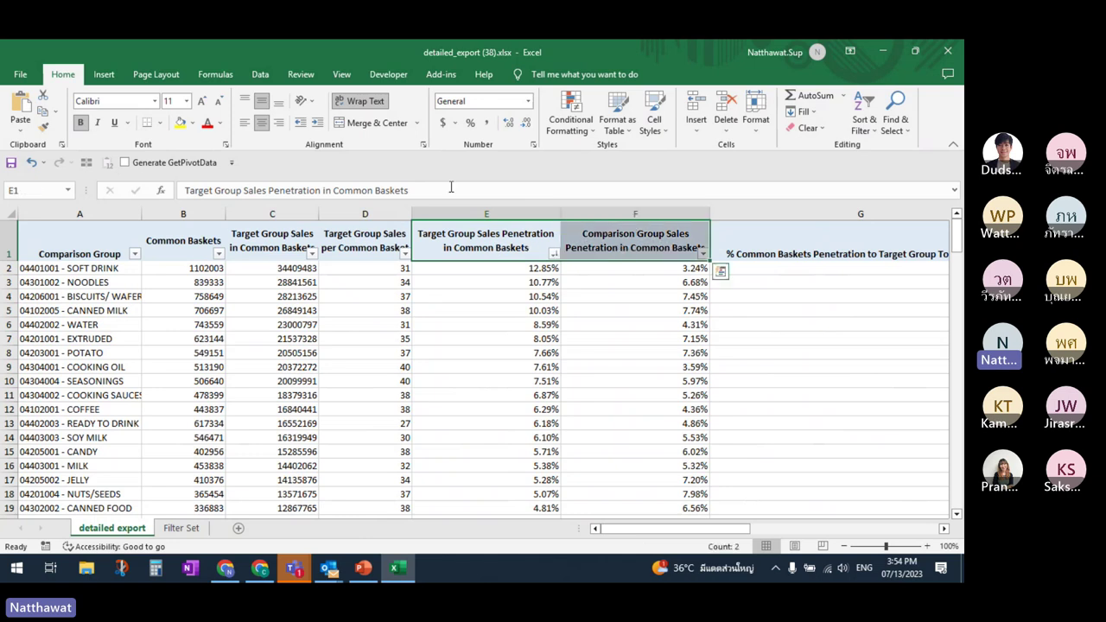
{"action": "left_click", "coordinate": [192, 122]}
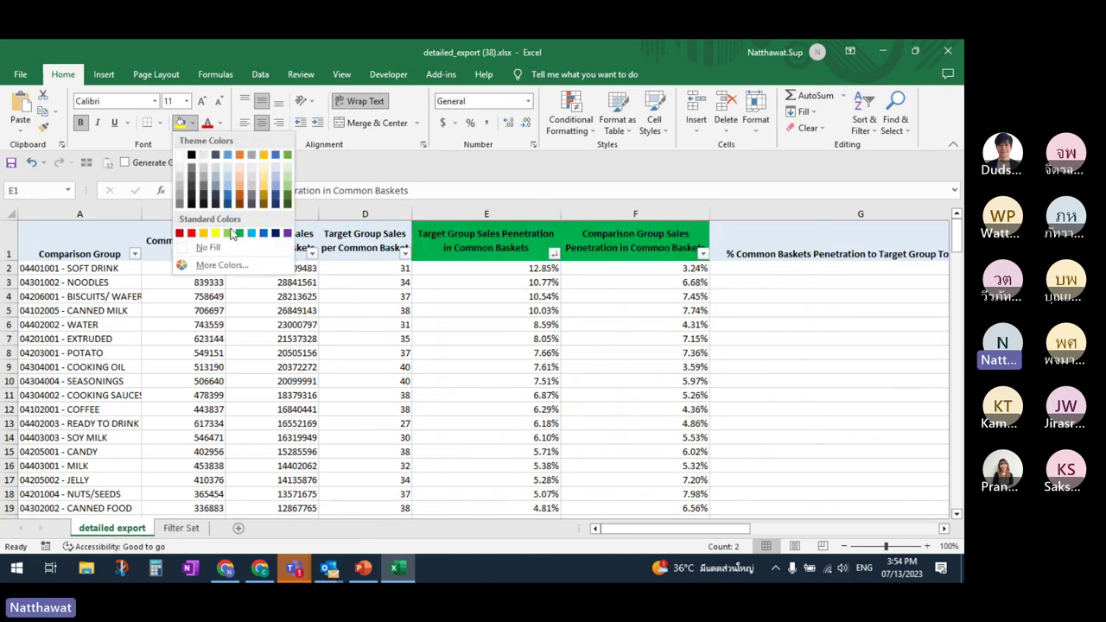
{"action": "left_click", "coordinate": [228, 232]}
Step: Go through the top Target Group Sales Penetration values and sort the export by Comparison Group Sales Penetration in Common Baskets from largest to smallest
{"action": "left_click", "coordinate": [526, 266]}
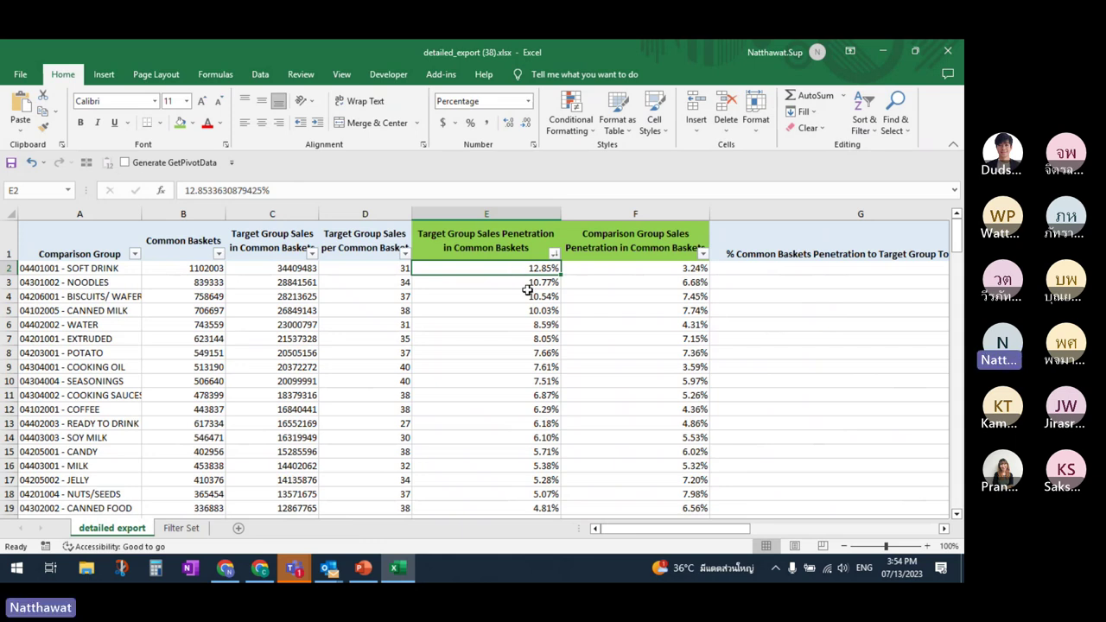
{"action": "left_click", "coordinate": [513, 288]}
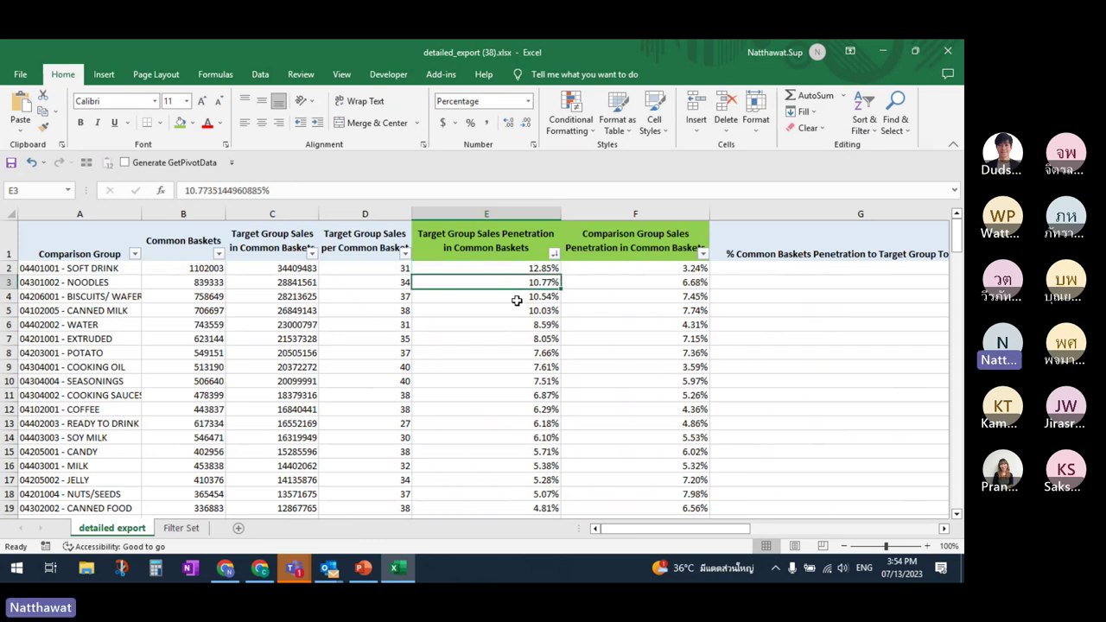
{"action": "left_click", "coordinate": [516, 300]}
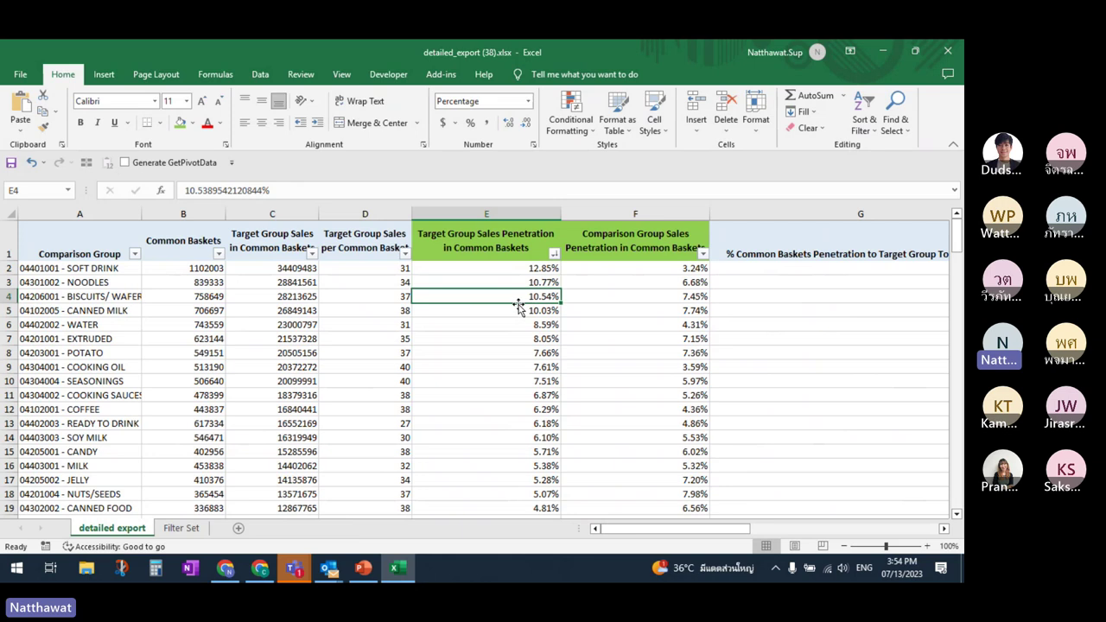
{"action": "left_click", "coordinate": [521, 311]}
{"action": "left_click", "coordinate": [623, 295]}
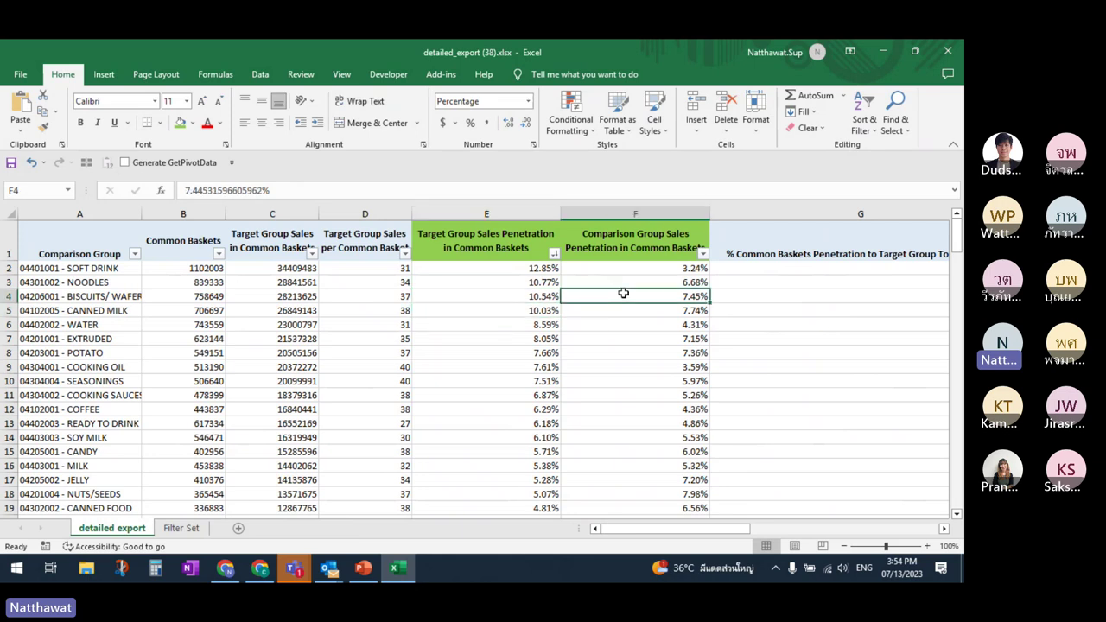
{"action": "left_click", "coordinate": [705, 256]}
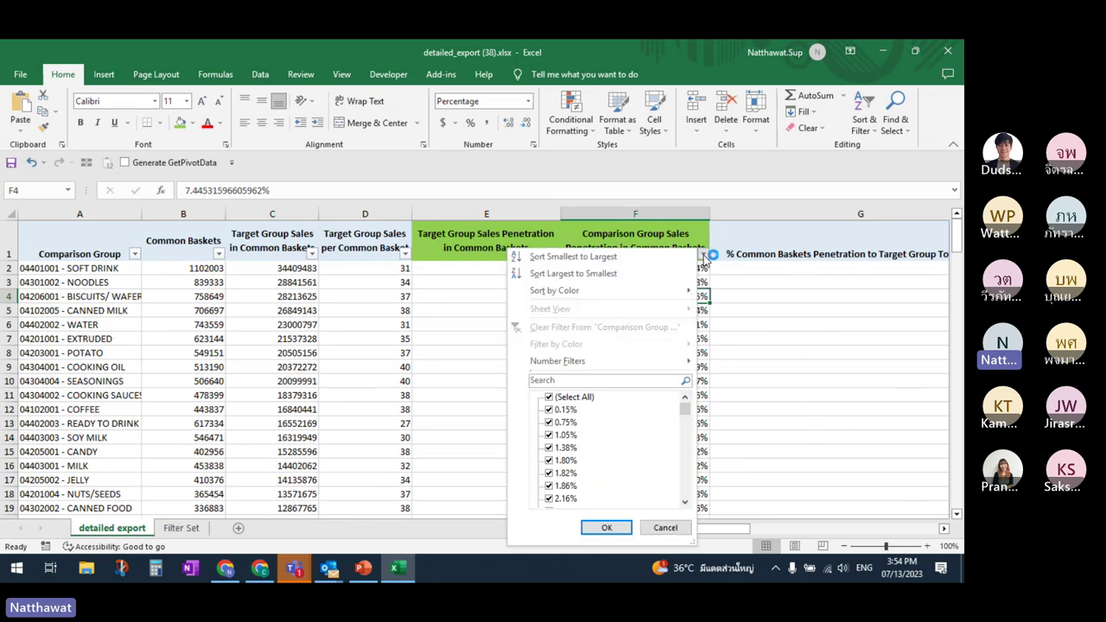
{"action": "left_click", "coordinate": [640, 278]}
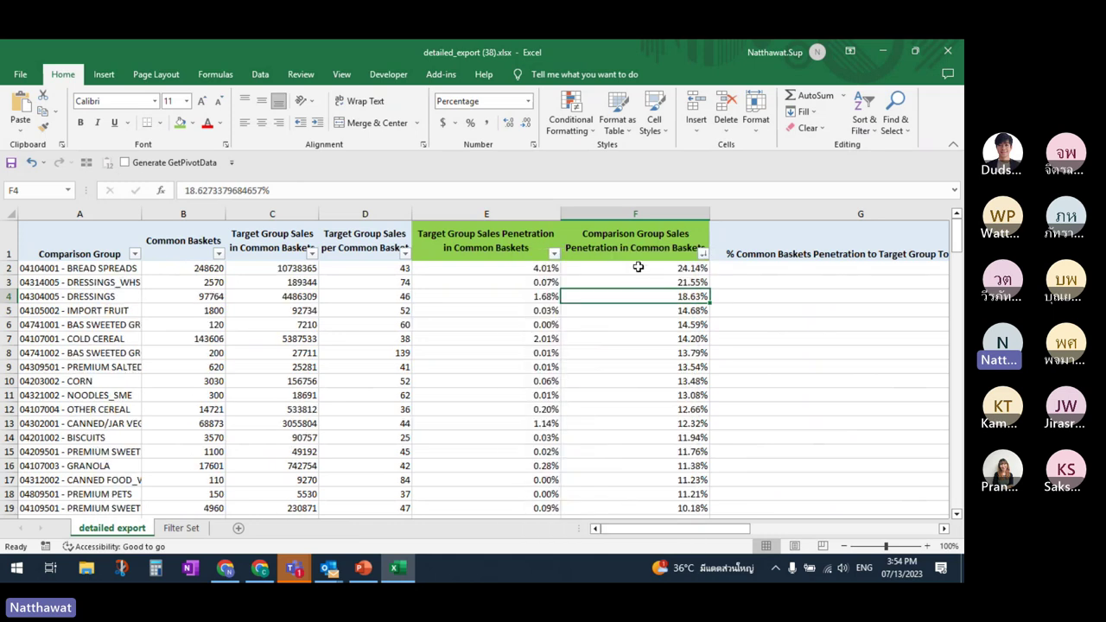
Step: Compare the highest Comparison Group penetration values with the Target Group penetration in column E, and close the workbook without saving
{"action": "left_click", "coordinate": [638, 267]}
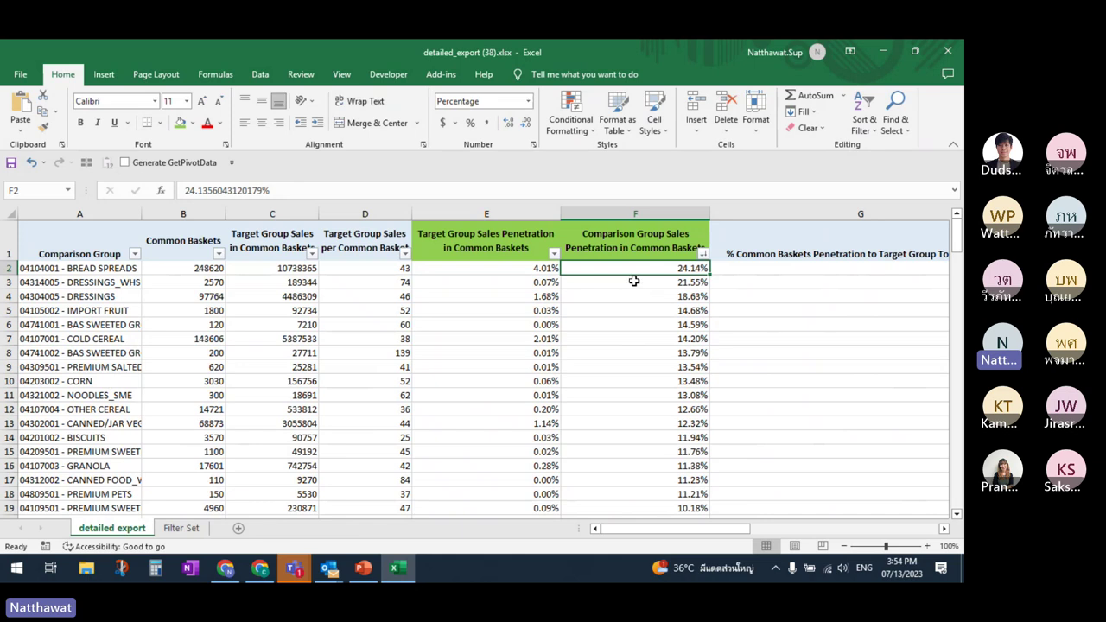
{"action": "left_click_drag", "start_coordinate": [638, 282], "coordinate": [656, 376]}
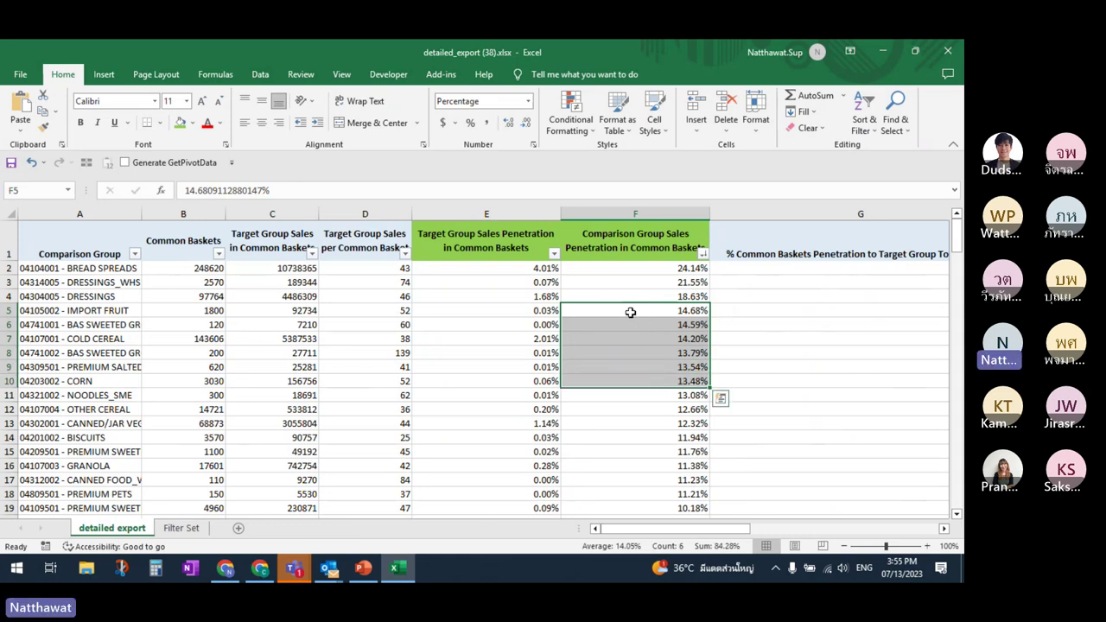
{"action": "left_click", "coordinate": [615, 284]}
{"action": "left_click_drag", "start_coordinate": [522, 270], "coordinate": [608, 268]}
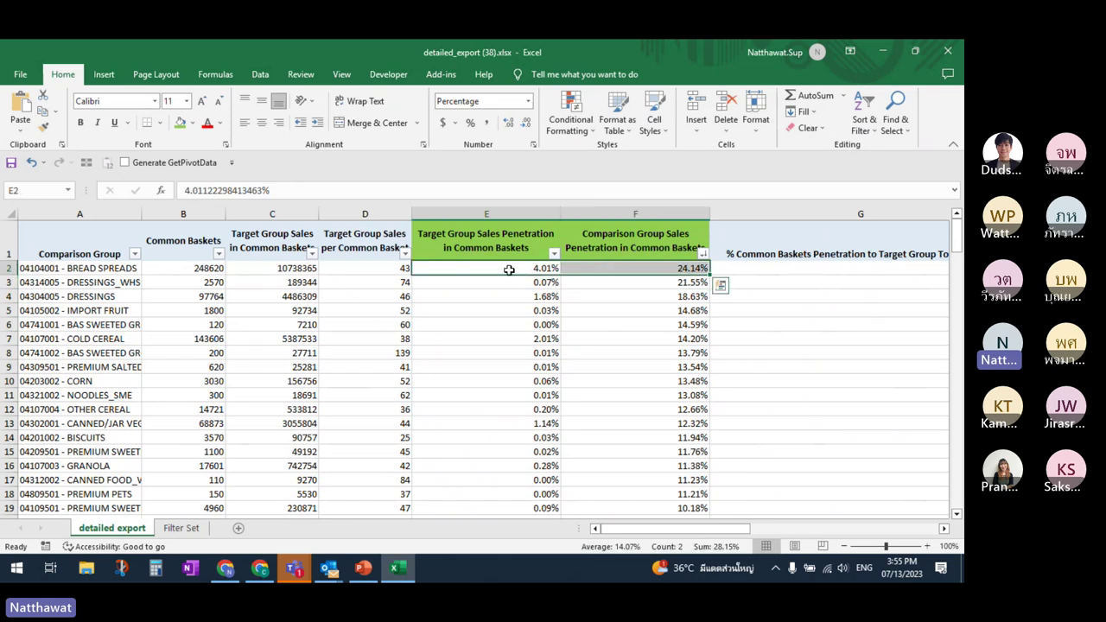
{"action": "left_click", "coordinate": [509, 270]}
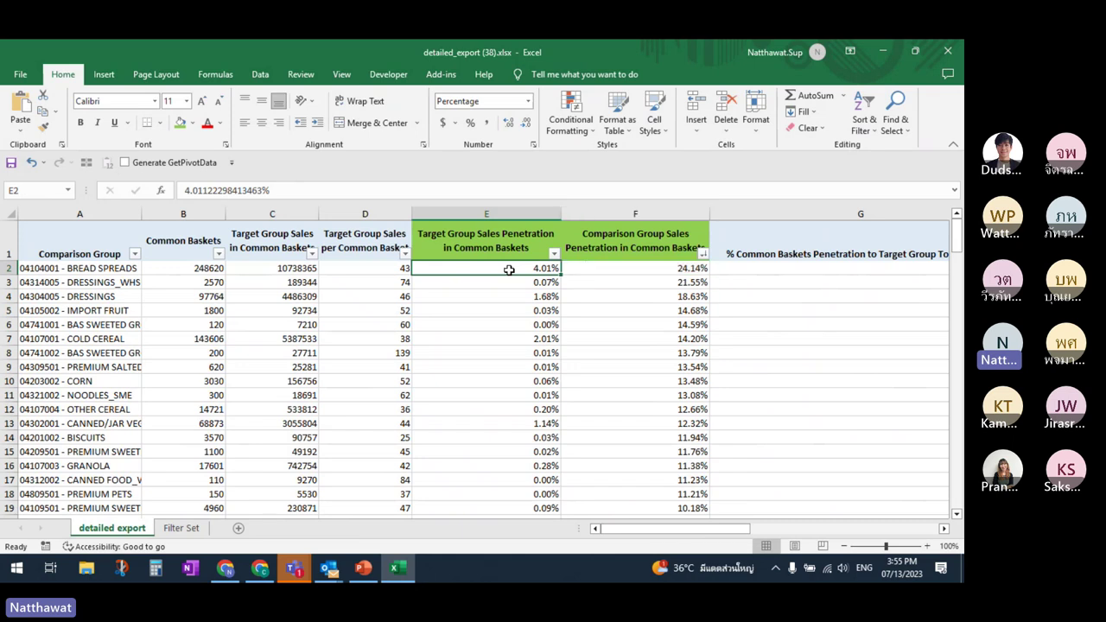
{"action": "left_click", "coordinate": [499, 249]}
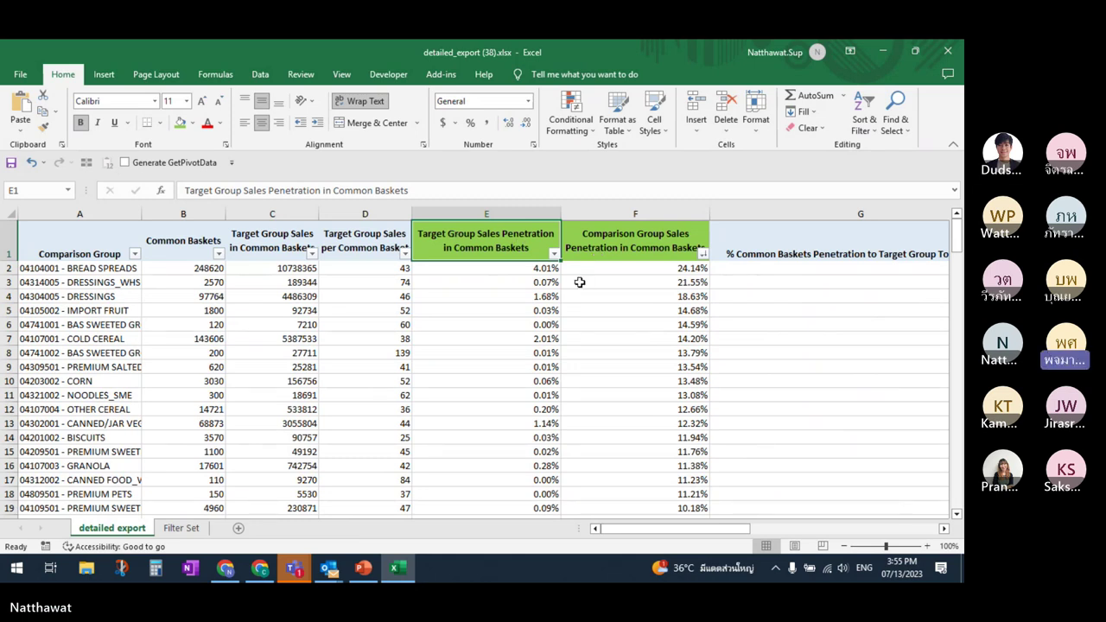
{"action": "left_click", "coordinate": [957, 52]}
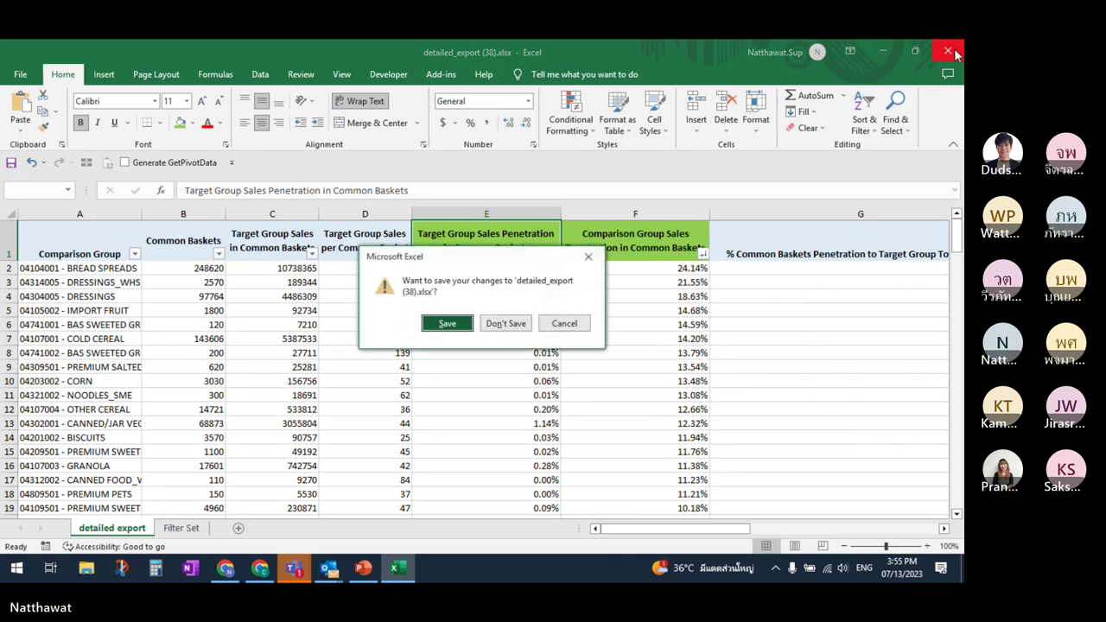
{"action": "left_click", "coordinate": [517, 322]}
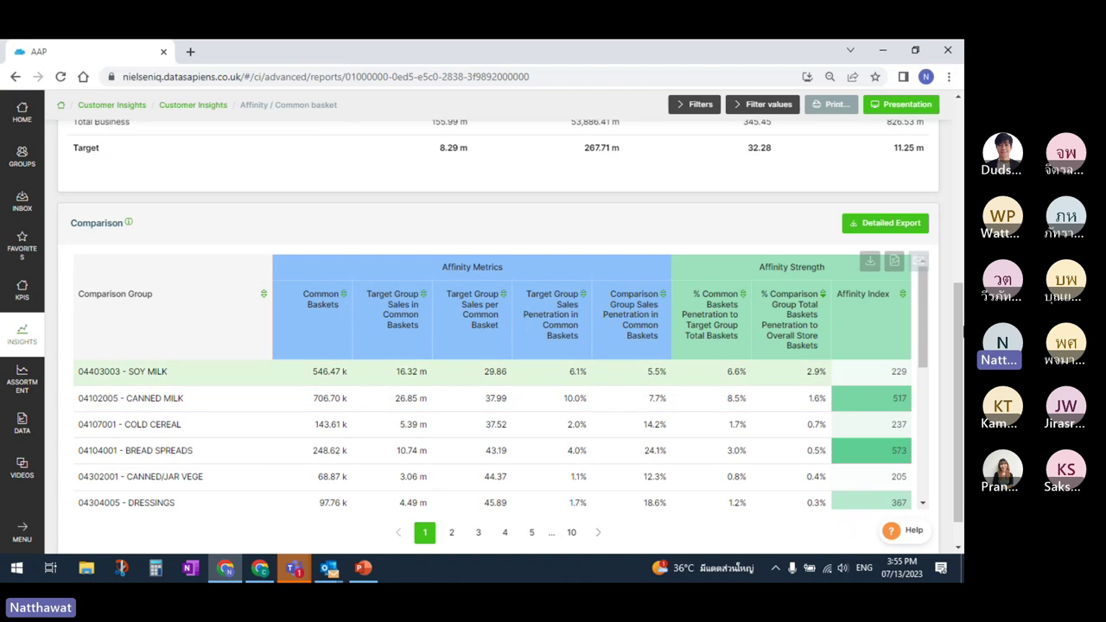
Step: Revisit the report's Business summary, return to the AAP home page and open the Cross Purchase report in a new browser tab
{"action": "left_click_drag", "start_coordinate": [958, 322], "coordinate": [962, 172]}
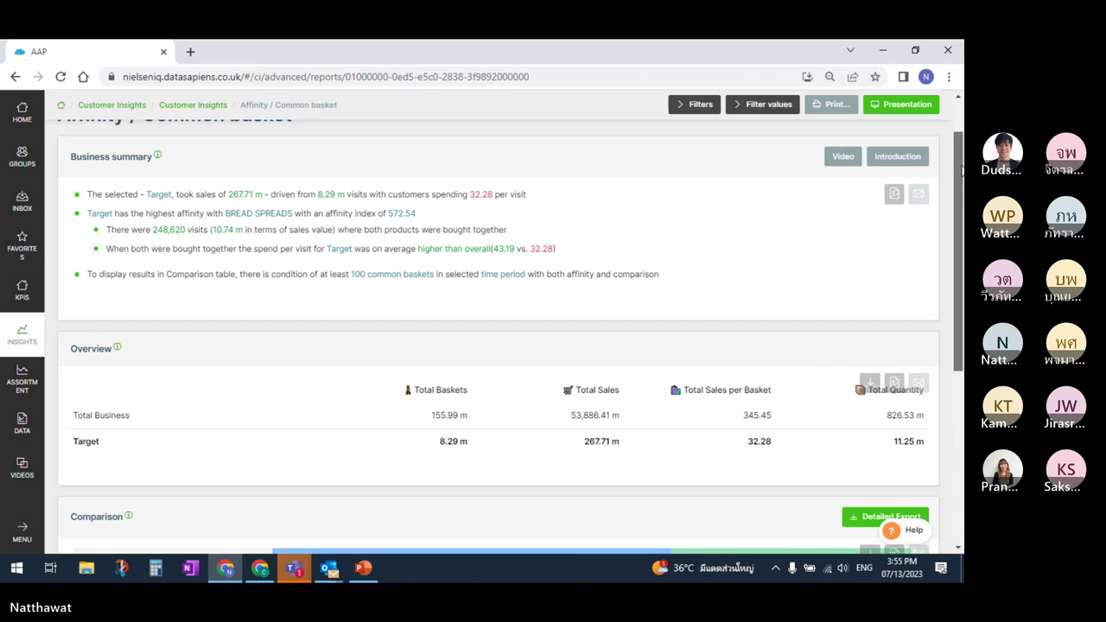
{"action": "left_click_drag", "start_coordinate": [962, 173], "coordinate": [961, 172]}
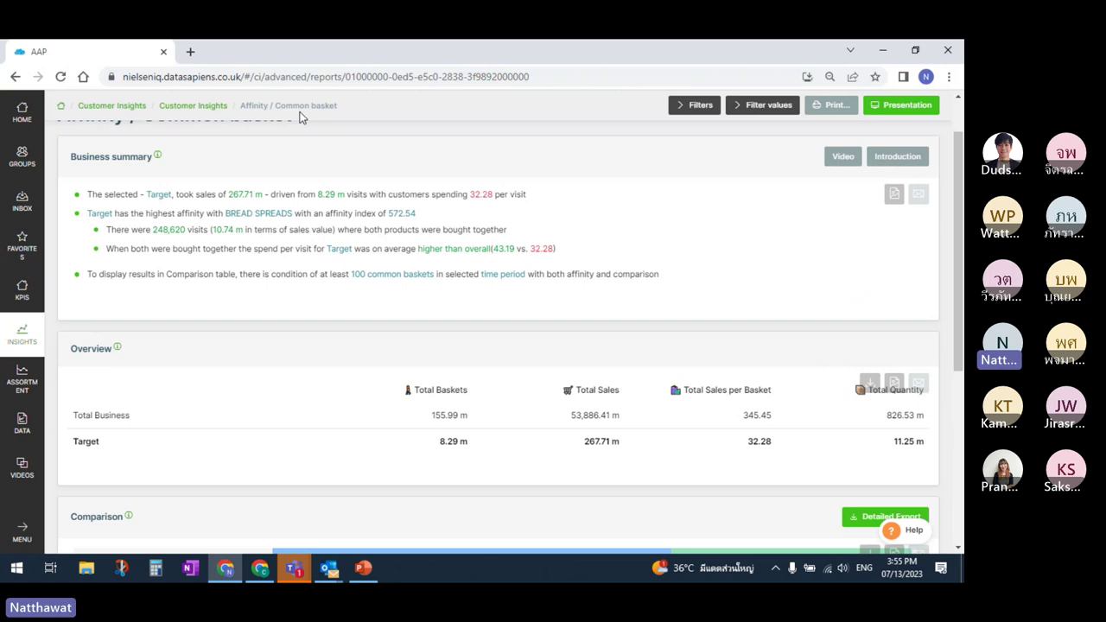
{"action": "left_click", "coordinate": [22, 112]}
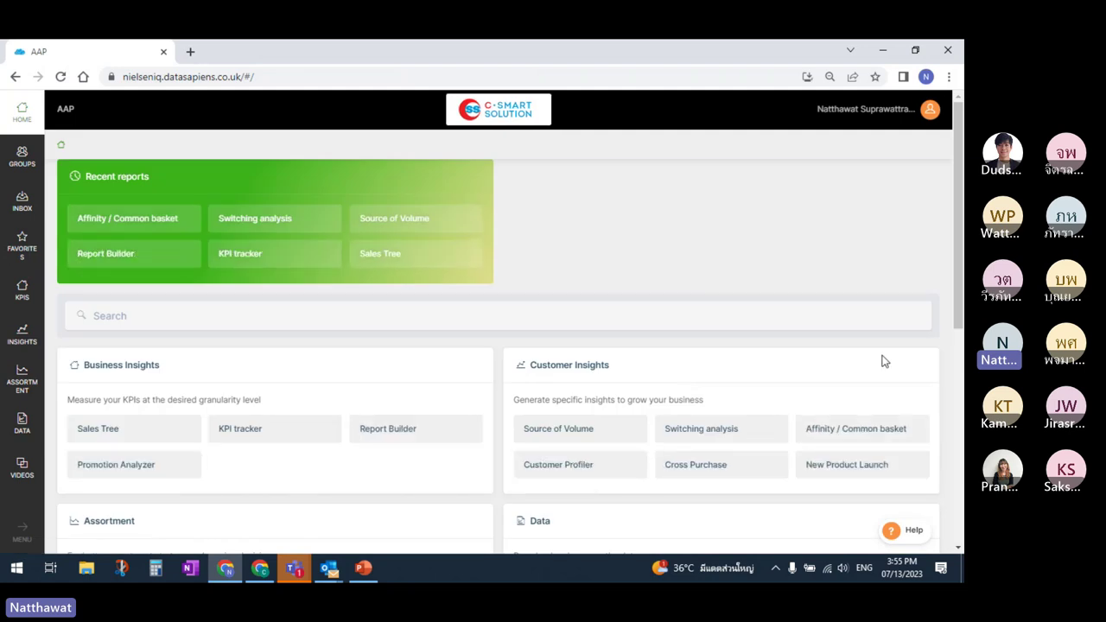
{"action": "scroll", "coordinate": [883, 362], "scroll_direction": "down", "scroll_amount": 2}
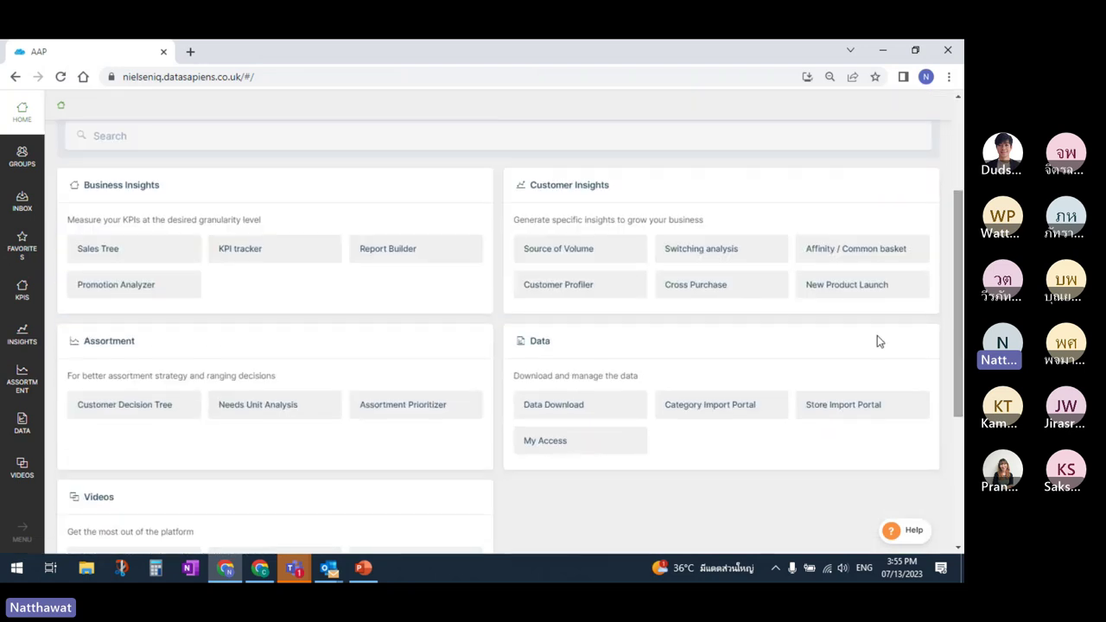
{"action": "right_click", "coordinate": [758, 293]}
{"action": "left_click", "coordinate": [780, 299]}
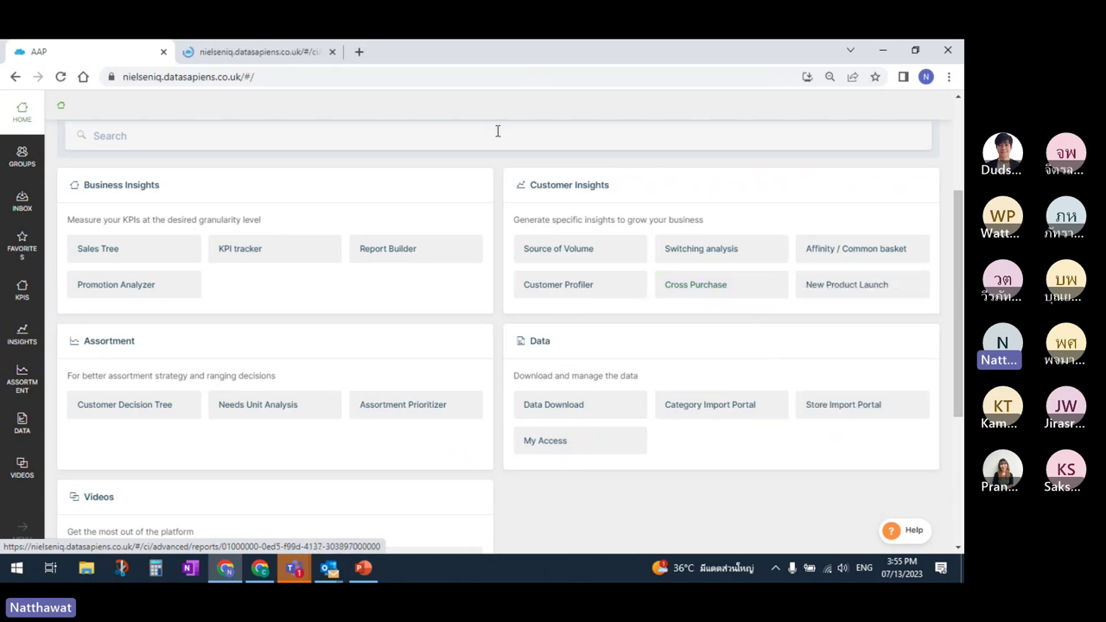
{"action": "left_click", "coordinate": [259, 51]}
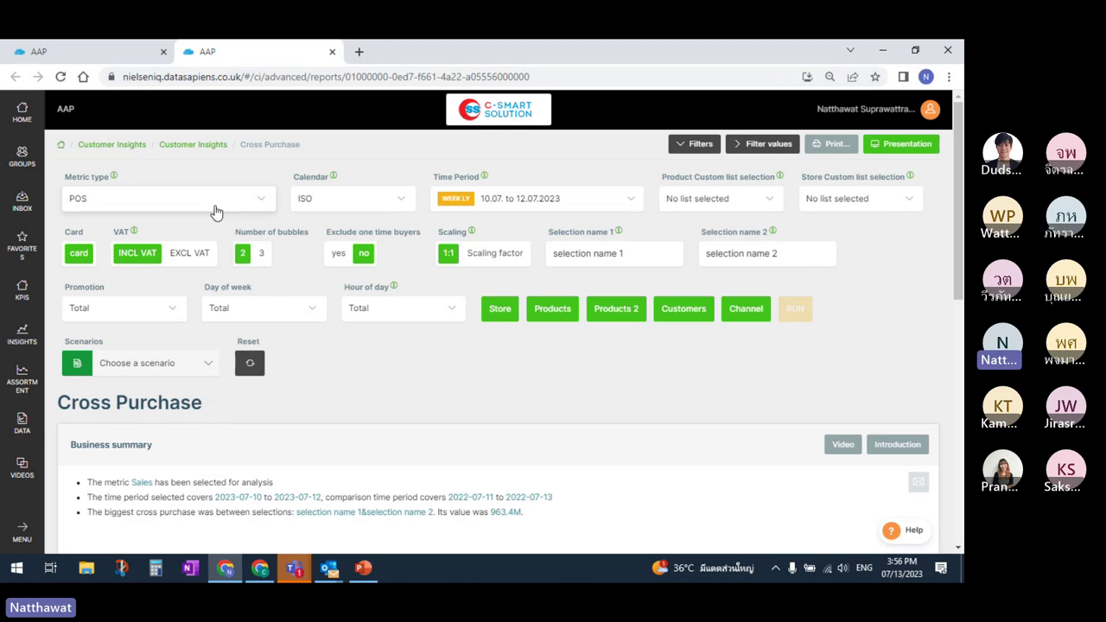
Step: Include all three metric types, POS, Basket and Customer, and set the calendar to Gregorian for the Cross Purchase report
{"action": "left_click", "coordinate": [216, 208]}
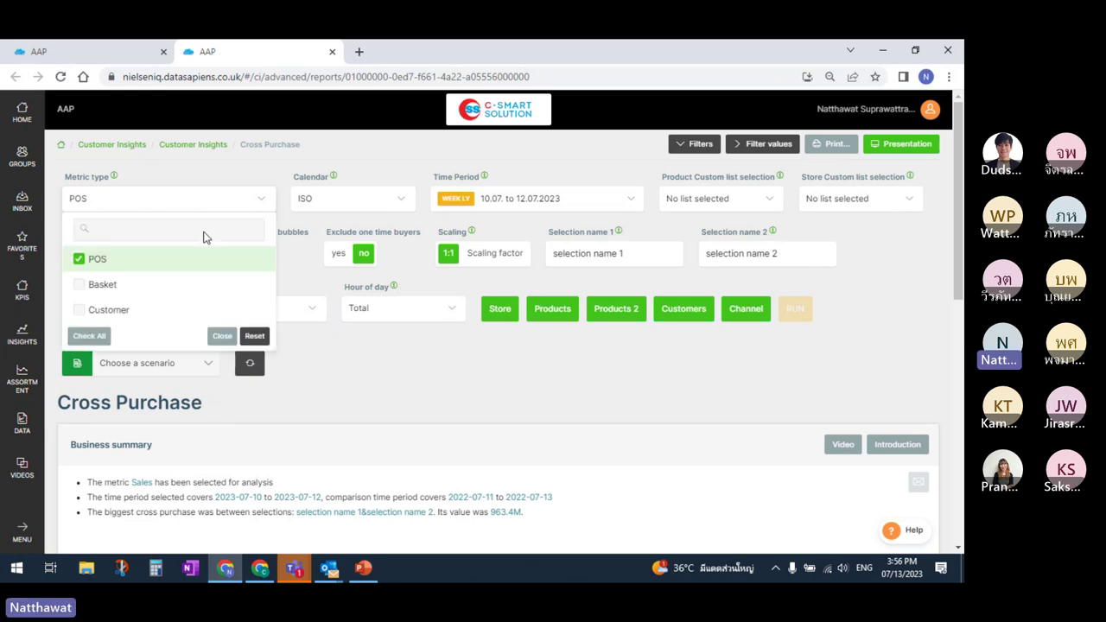
{"action": "left_click", "coordinate": [89, 335]}
{"action": "left_click", "coordinate": [177, 202]}
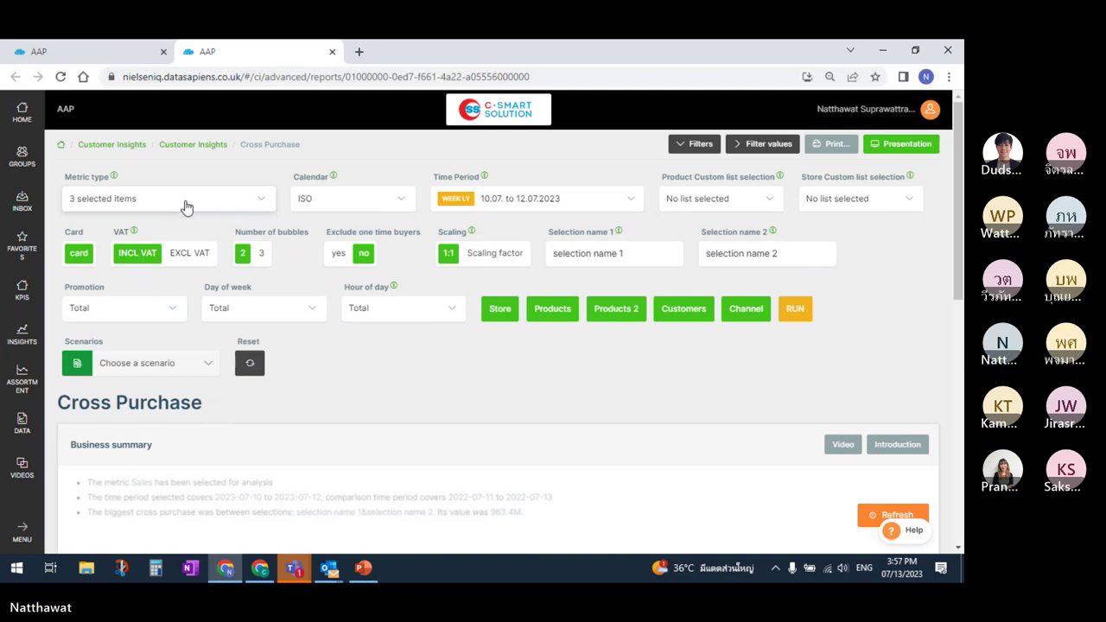
{"action": "left_click", "coordinate": [391, 205]}
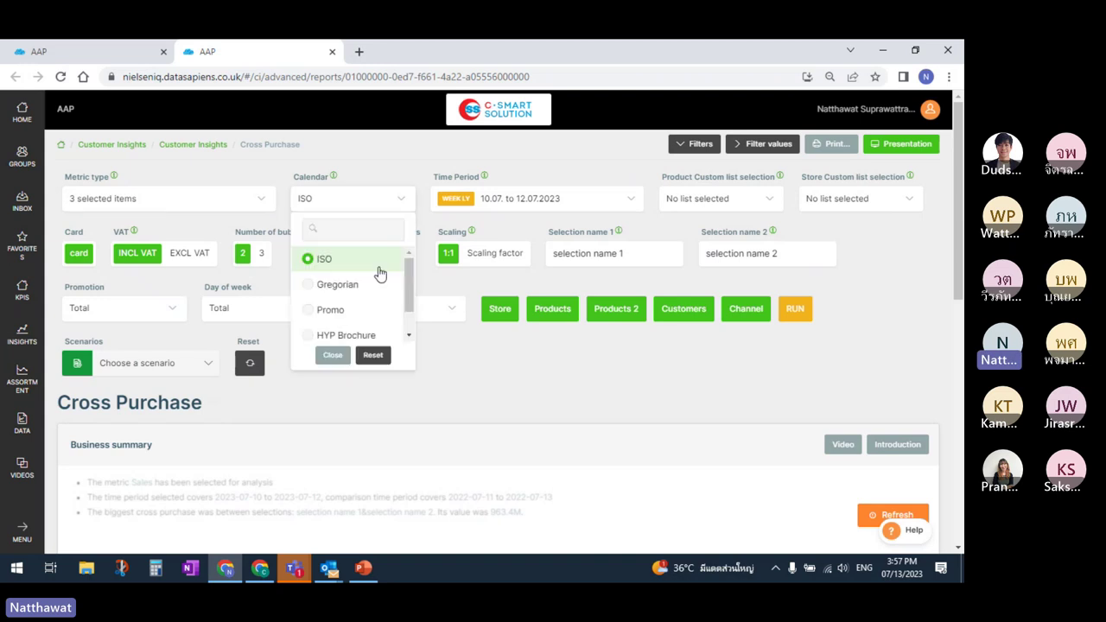
{"action": "left_click", "coordinate": [367, 286]}
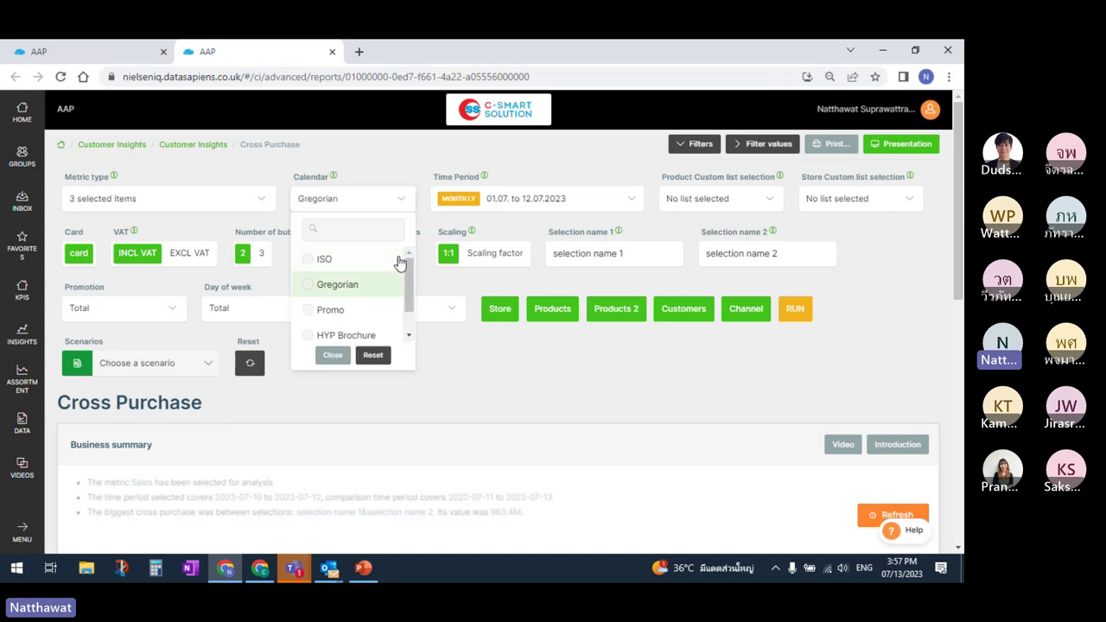
{"action": "left_click", "coordinate": [383, 206]}
Step: Set the time period to Quarter LY with quarters 202301 and 202302, covering 01.01. to 30.06.2023
{"action": "left_click", "coordinate": [522, 197]}
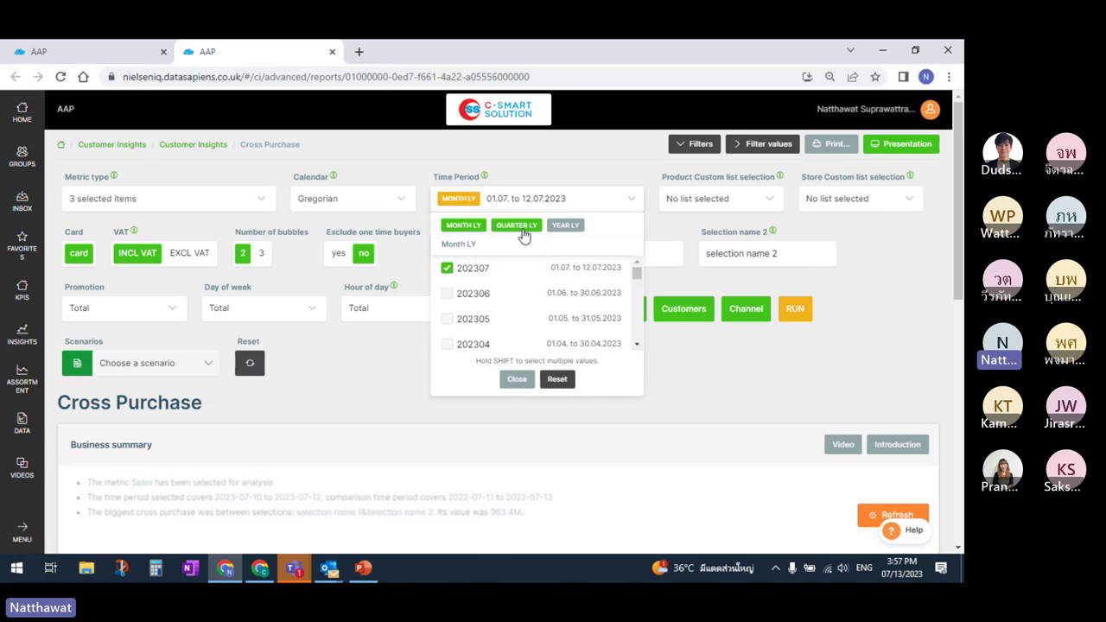
{"action": "left_click", "coordinate": [523, 226]}
{"action": "left_click", "coordinate": [486, 294]}
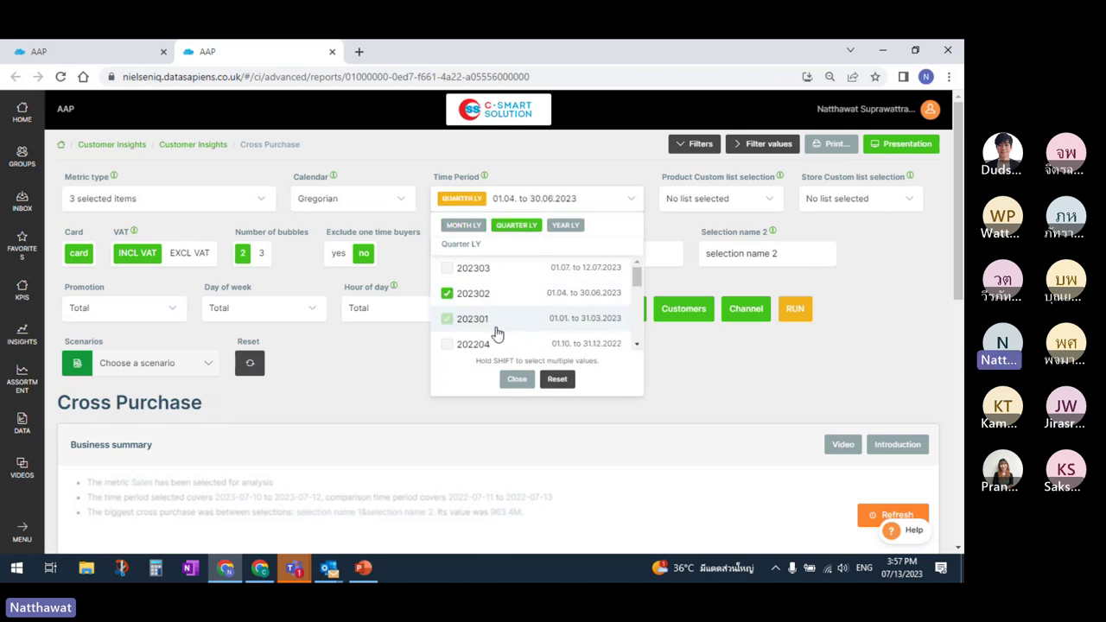
{"action": "left_click", "coordinate": [495, 321]}
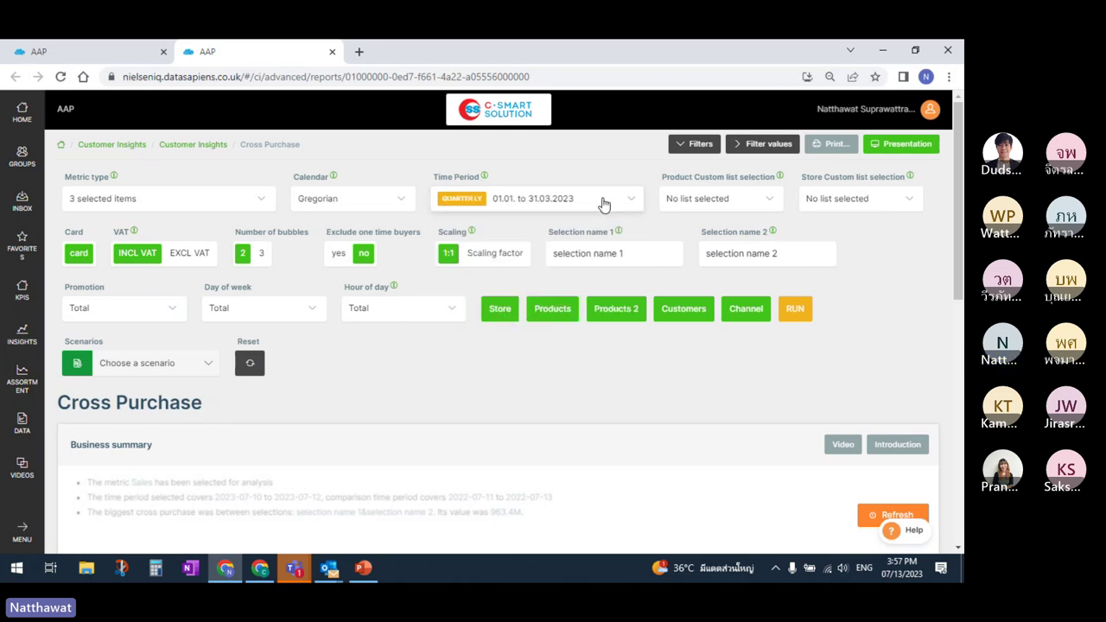
{"action": "left_click", "coordinate": [603, 203]}
{"action": "left_click", "coordinate": [488, 294], "text": "shift"}
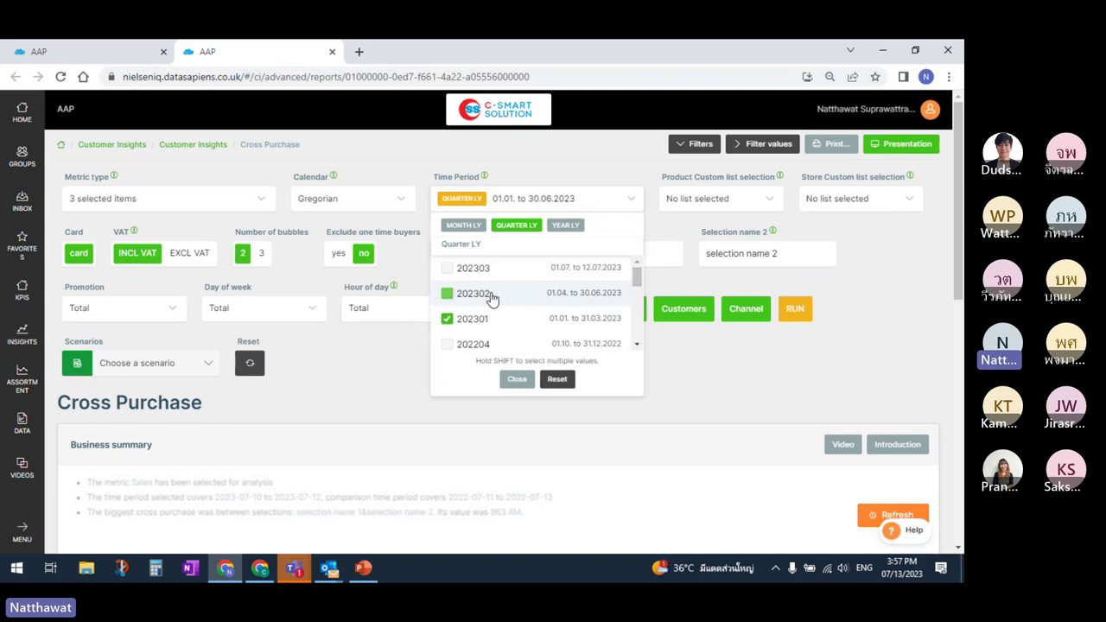
{"action": "left_click", "coordinate": [618, 205]}
Step: Recheck the metric types, keep the number of bubbles at 2, and set Exclude one time buyers to yes
{"action": "left_click", "coordinate": [209, 207]}
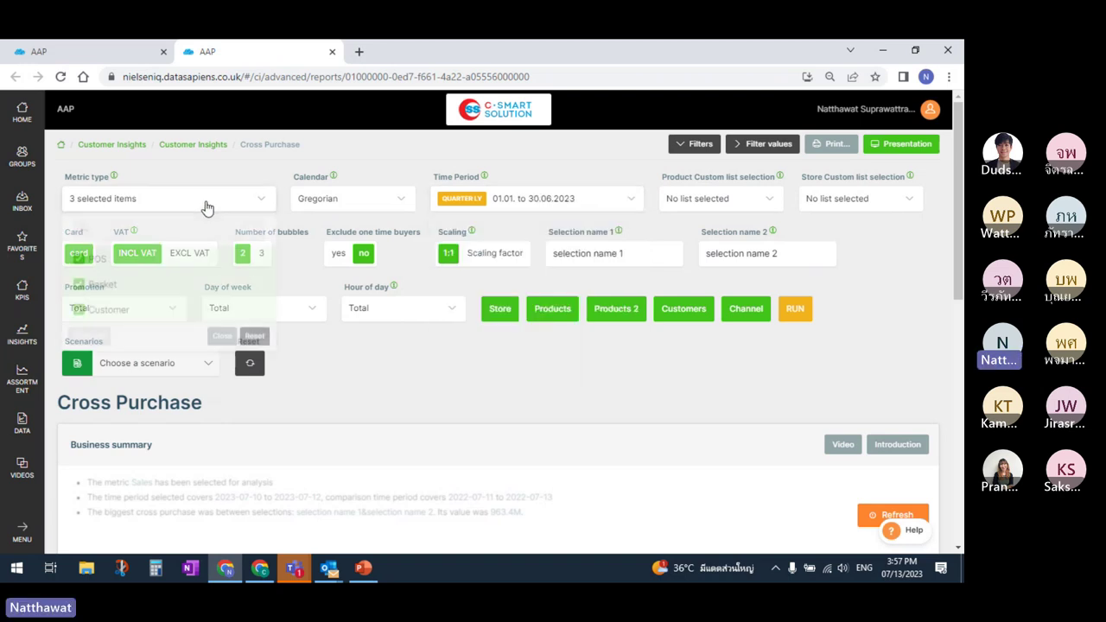
{"action": "left_click", "coordinate": [207, 207]}
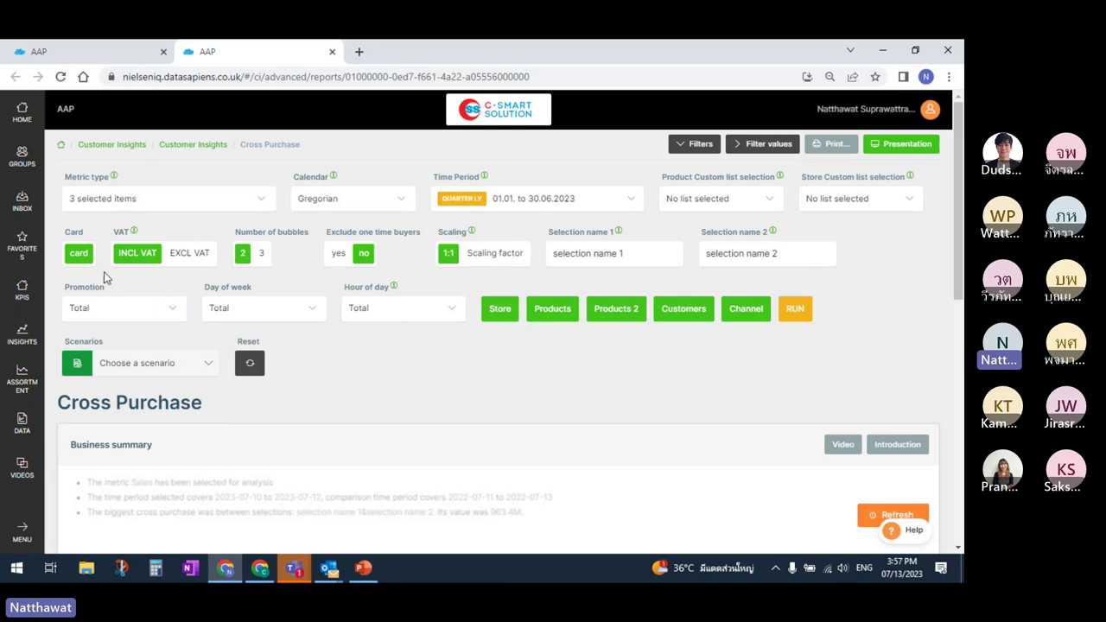
{"action": "left_click", "coordinate": [264, 259]}
{"action": "left_click", "coordinate": [263, 260]}
{"action": "left_click", "coordinate": [346, 262]}
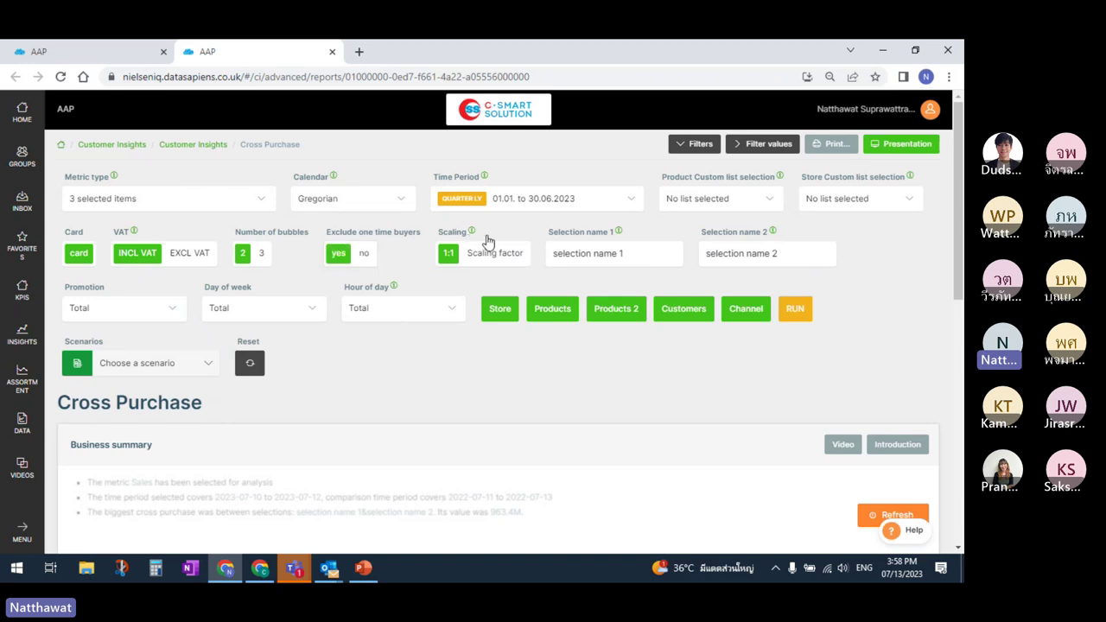
Step: Switch the report's scaling to Scaling factor and back to 1:1
{"action": "left_click_drag", "start_coordinate": [958, 216], "coordinate": [962, 343]}
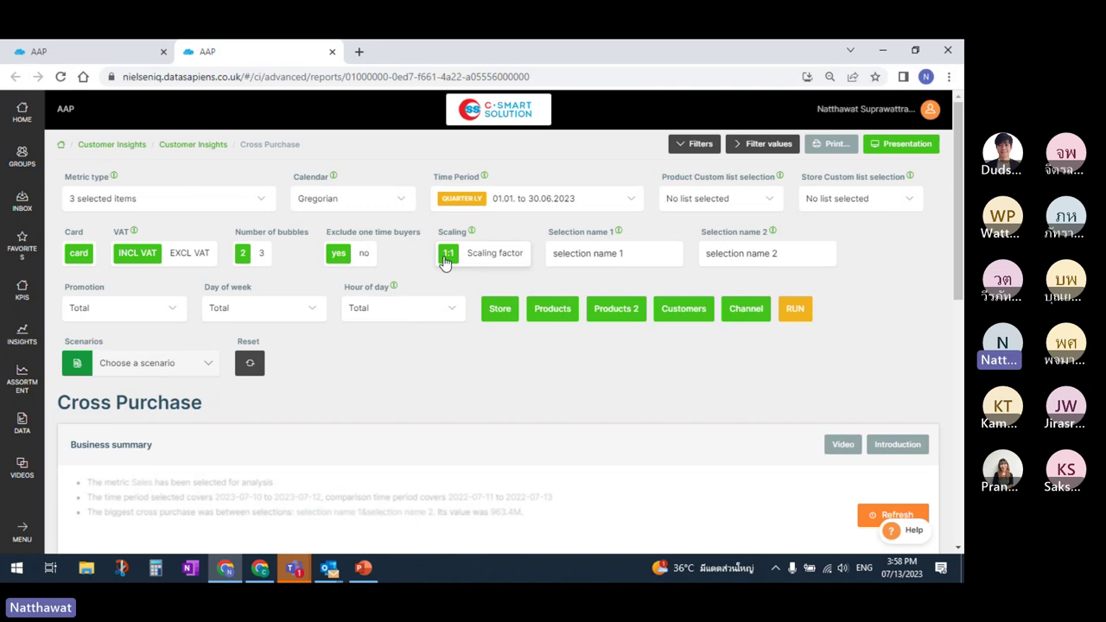
{"action": "left_click", "coordinate": [478, 260]}
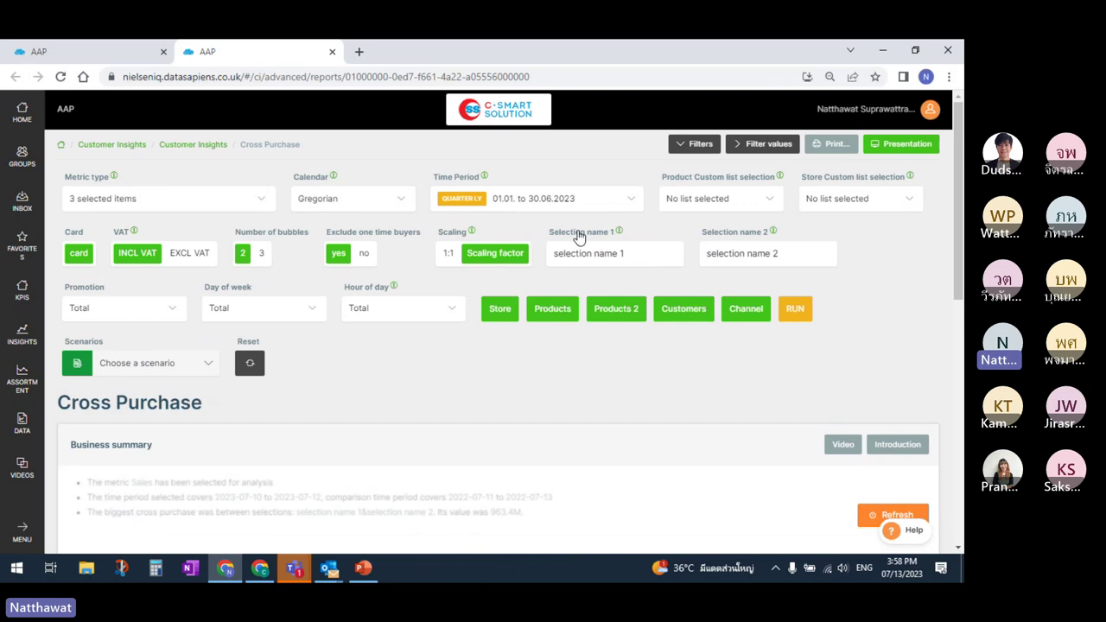
{"action": "left_click", "coordinate": [451, 254]}
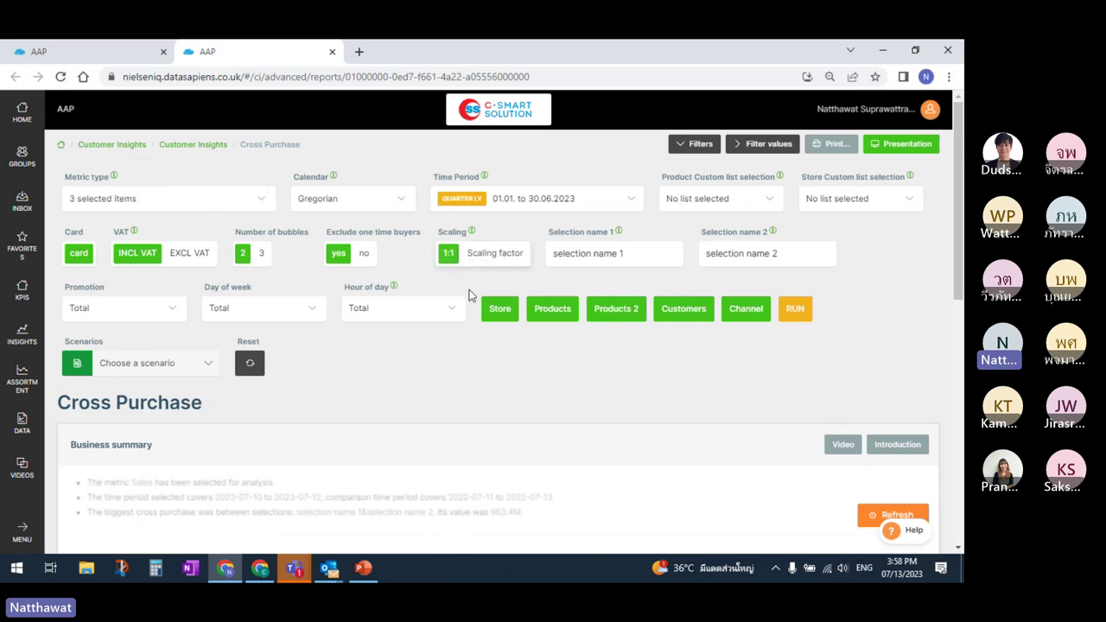
Step: Search the first product selection's classes for bread and set Class to 05506001 - BREAD
{"action": "left_click", "coordinate": [567, 313]}
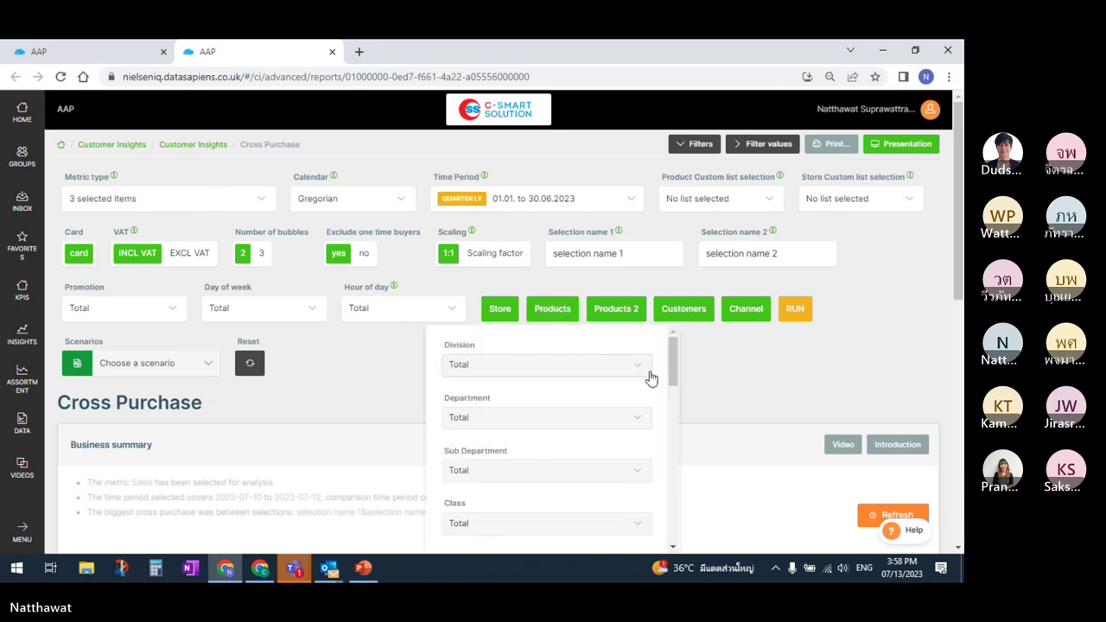
{"action": "left_click_drag", "start_coordinate": [675, 367], "coordinate": [678, 394]}
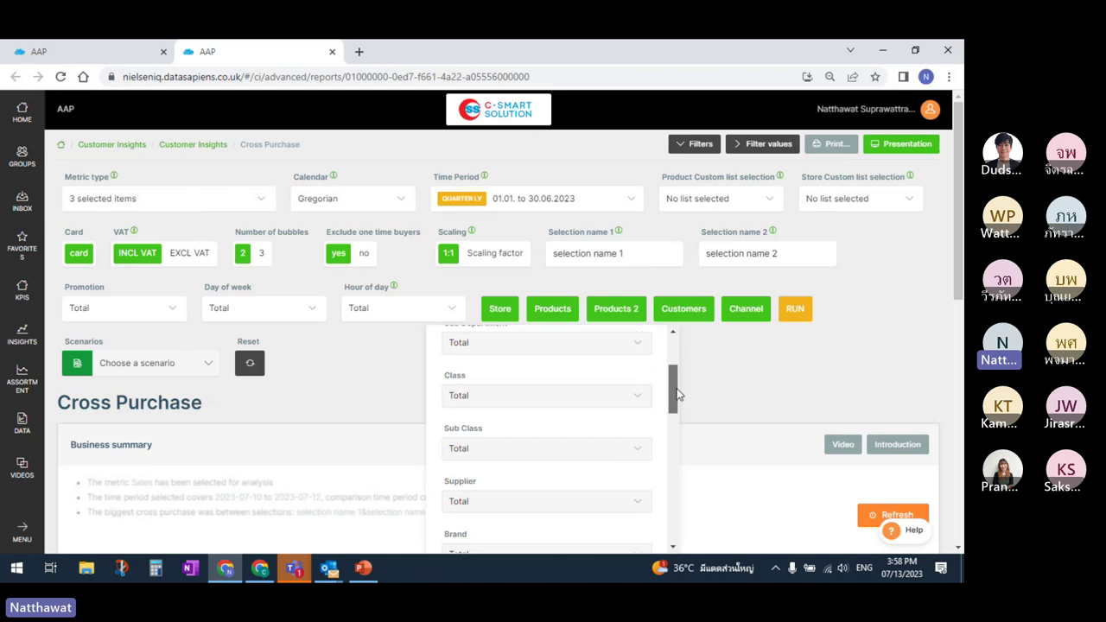
{"action": "left_click", "coordinate": [628, 395]}
{"action": "left_click", "coordinate": [567, 421]}
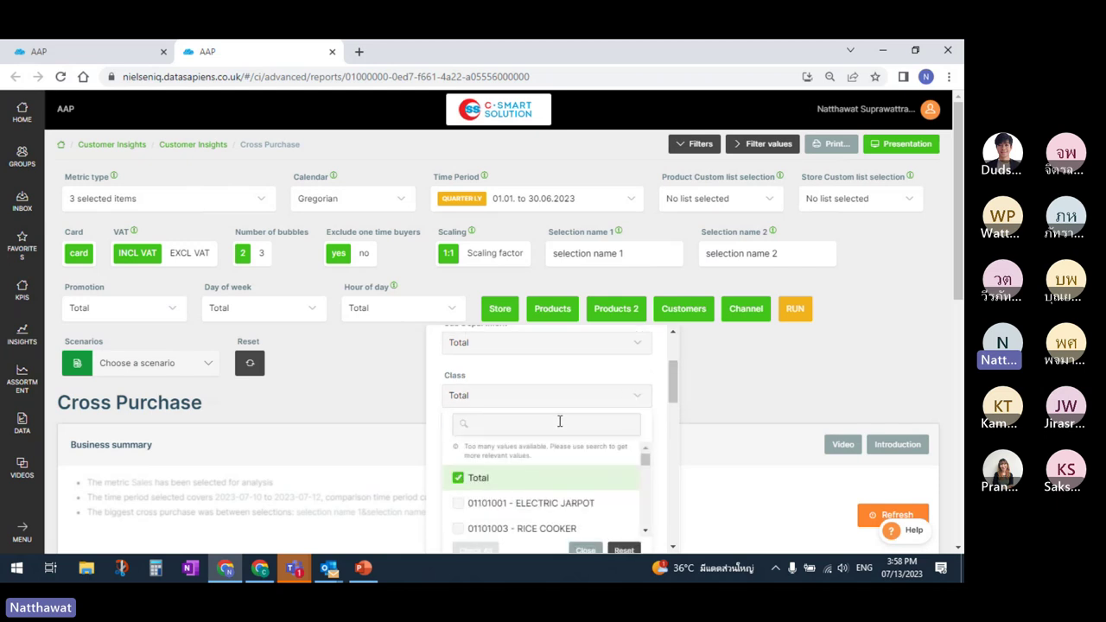
{"action": "type", "text": "bread"}
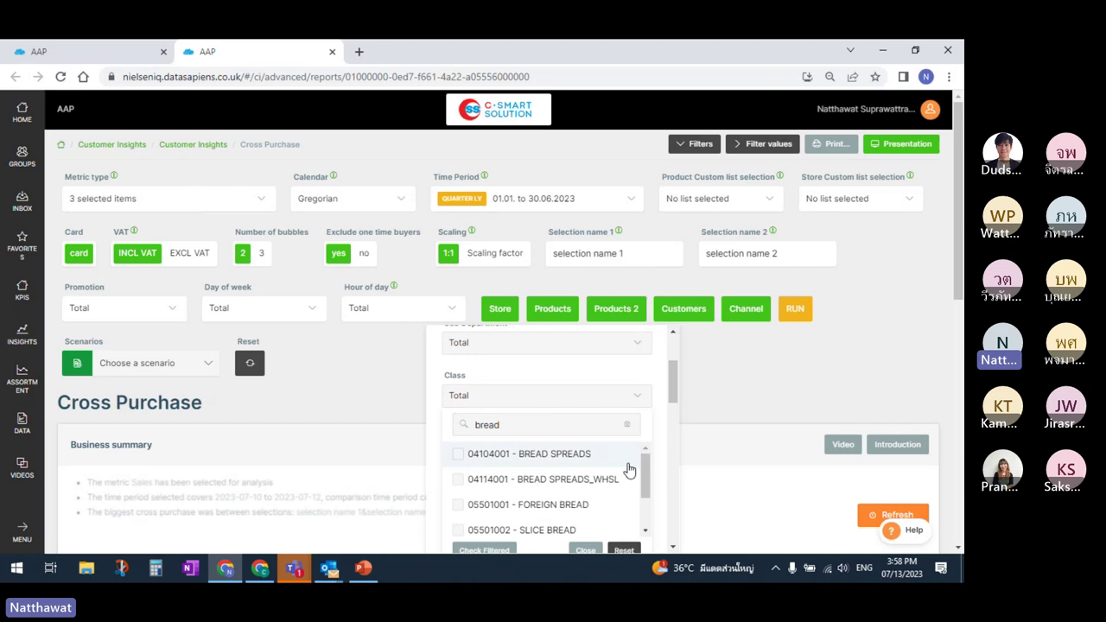
{"action": "left_click_drag", "start_coordinate": [648, 473], "coordinate": [649, 503]}
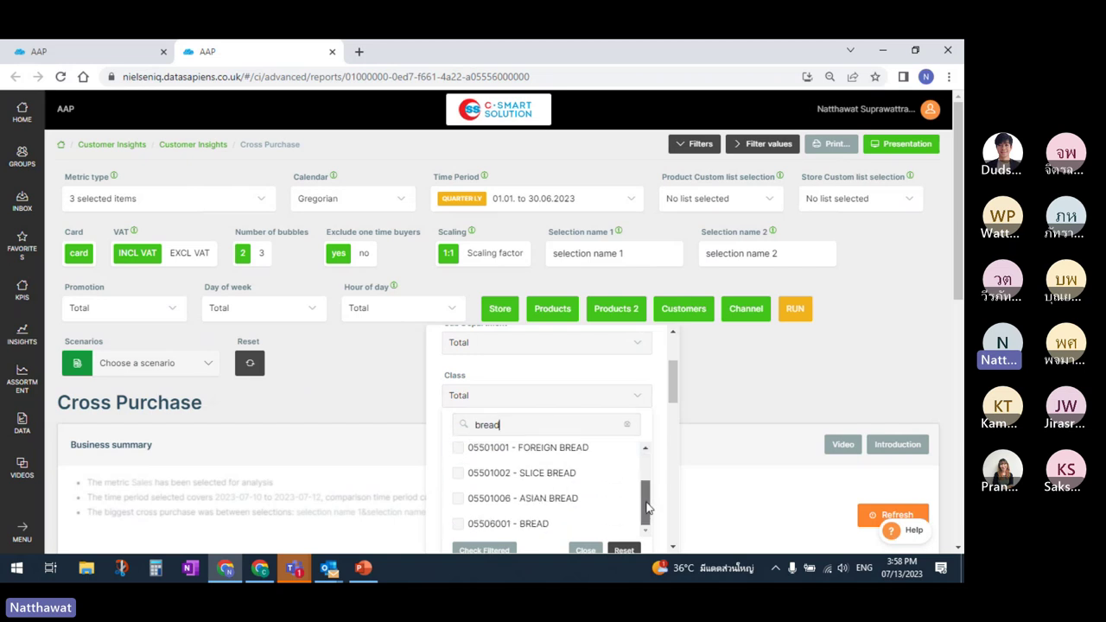
{"action": "left_click", "coordinate": [550, 524]}
{"action": "left_click", "coordinate": [594, 401]}
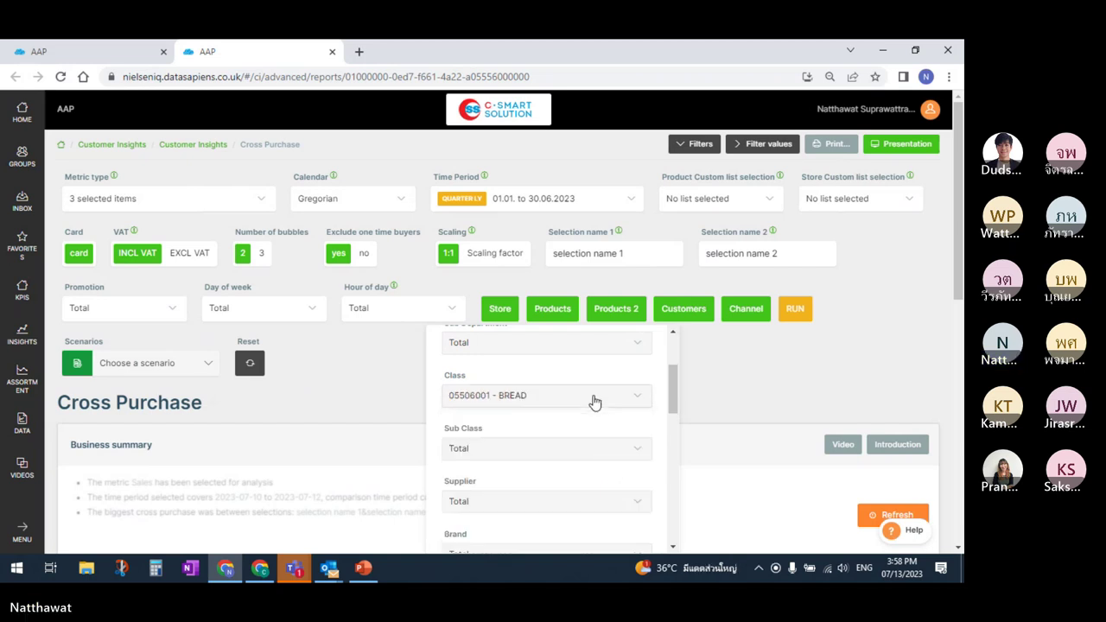
{"action": "scroll", "coordinate": [640, 423], "scroll_direction": "down", "scroll_amount": 2}
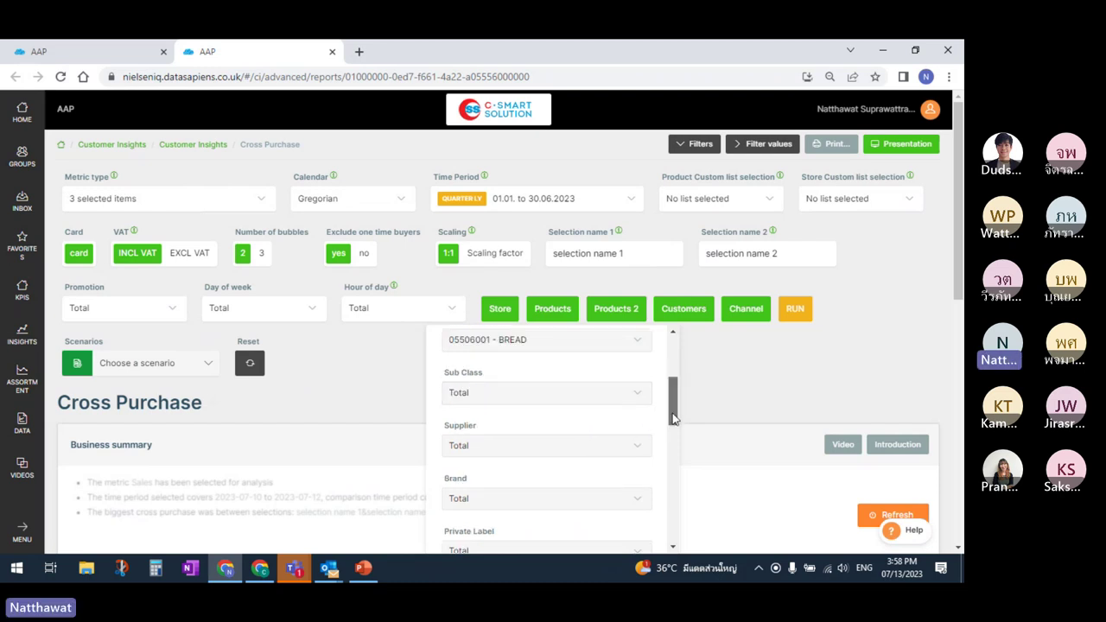
{"action": "left_click", "coordinate": [622, 376]}
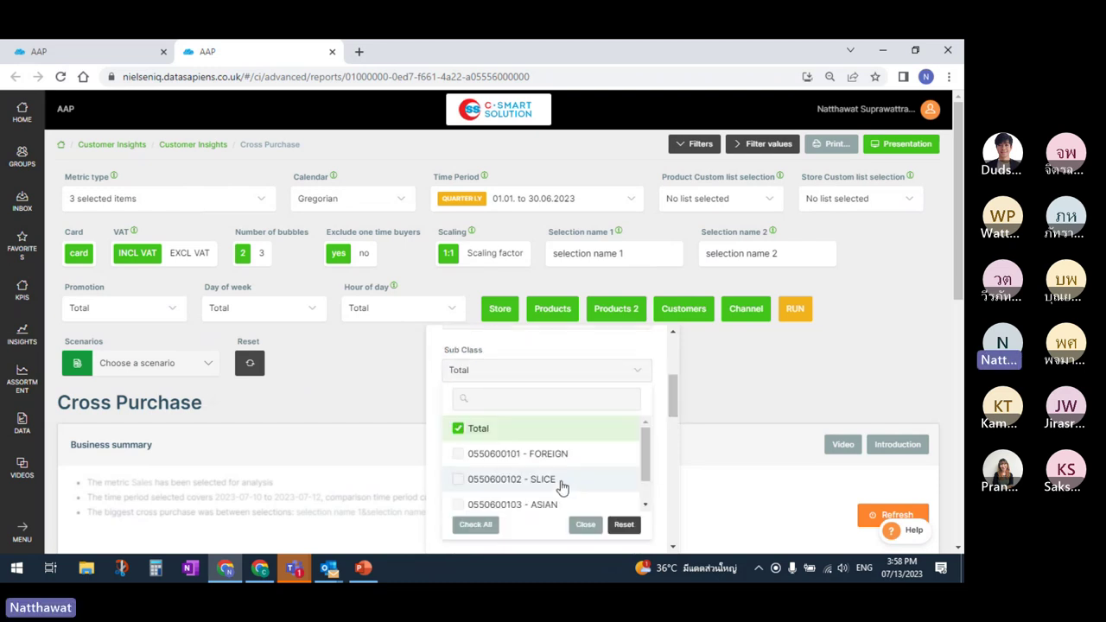
{"action": "left_click", "coordinate": [558, 480]}
{"action": "left_click", "coordinate": [628, 376]}
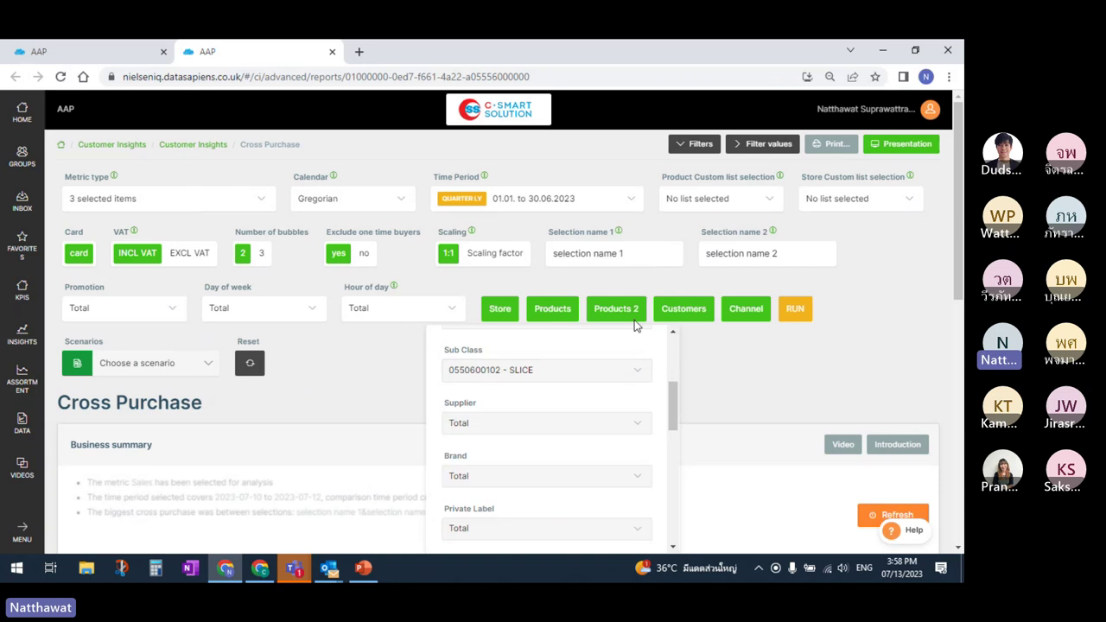
Step: Search the Product 2 classes for bread and set Product 2: Class to 05506001 - BREAD
{"action": "left_click", "coordinate": [626, 317]}
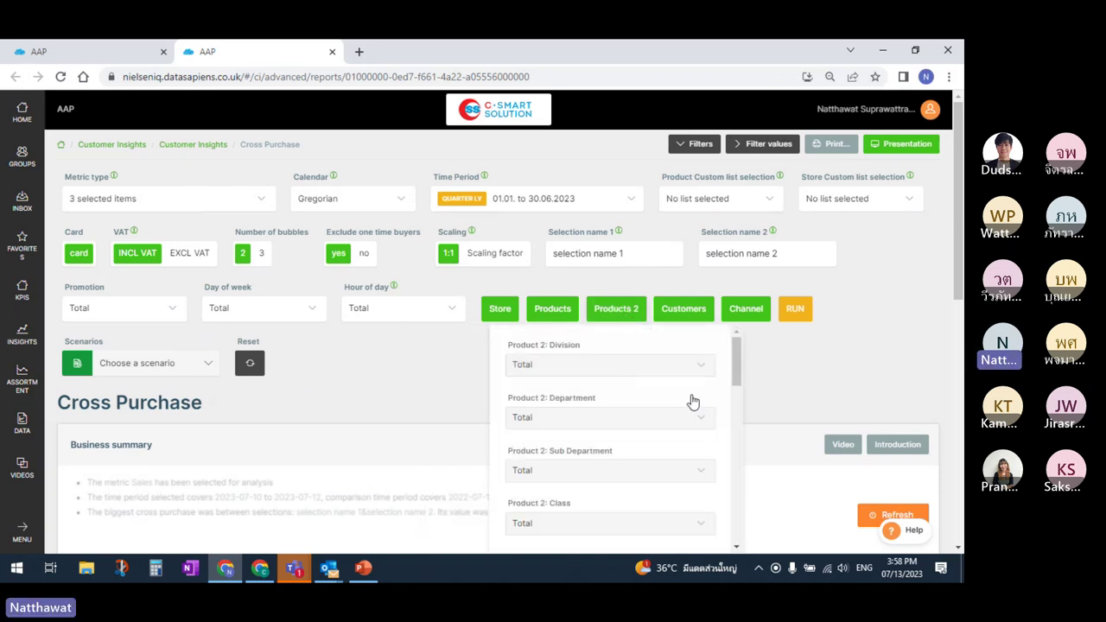
{"action": "scroll", "coordinate": [736, 362], "scroll_direction": "down", "scroll_amount": 3}
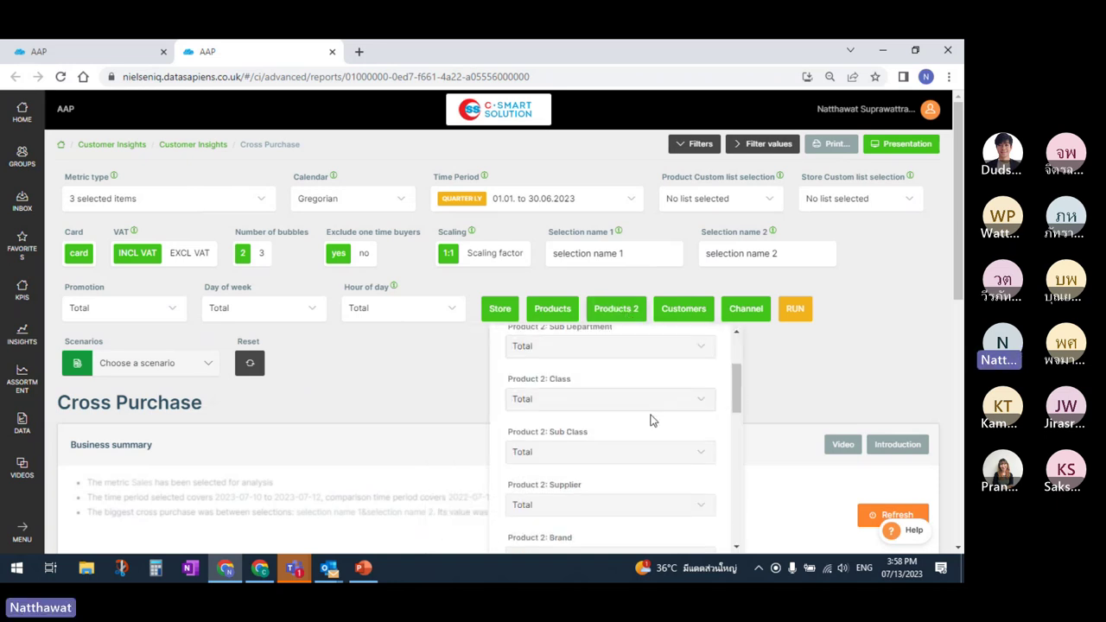
{"action": "left_click", "coordinate": [650, 402]}
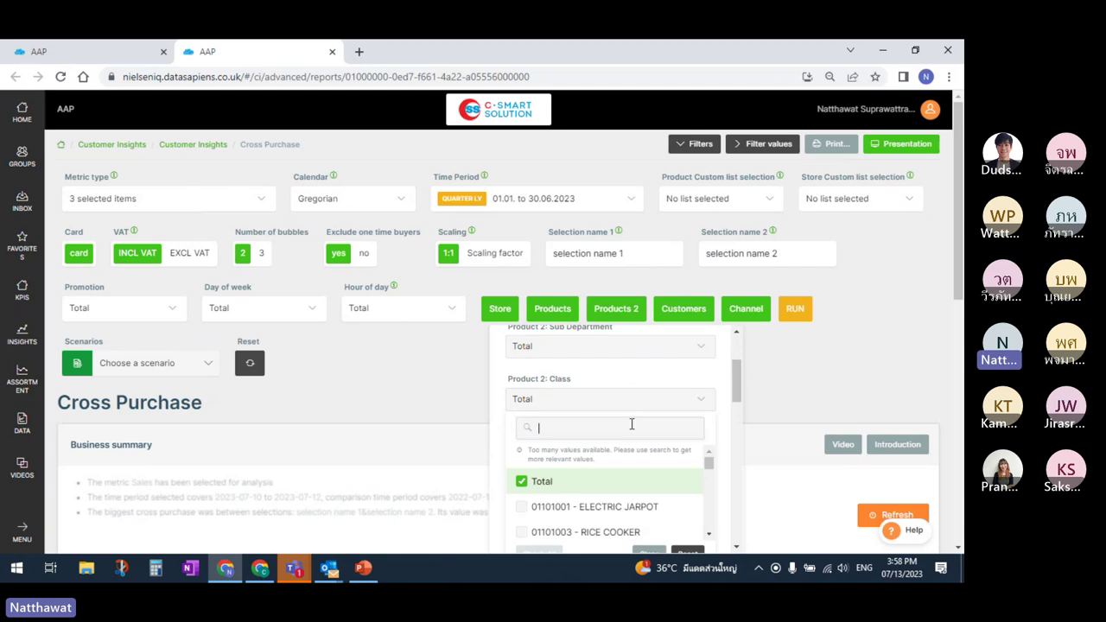
{"action": "type", "text": "bread"}
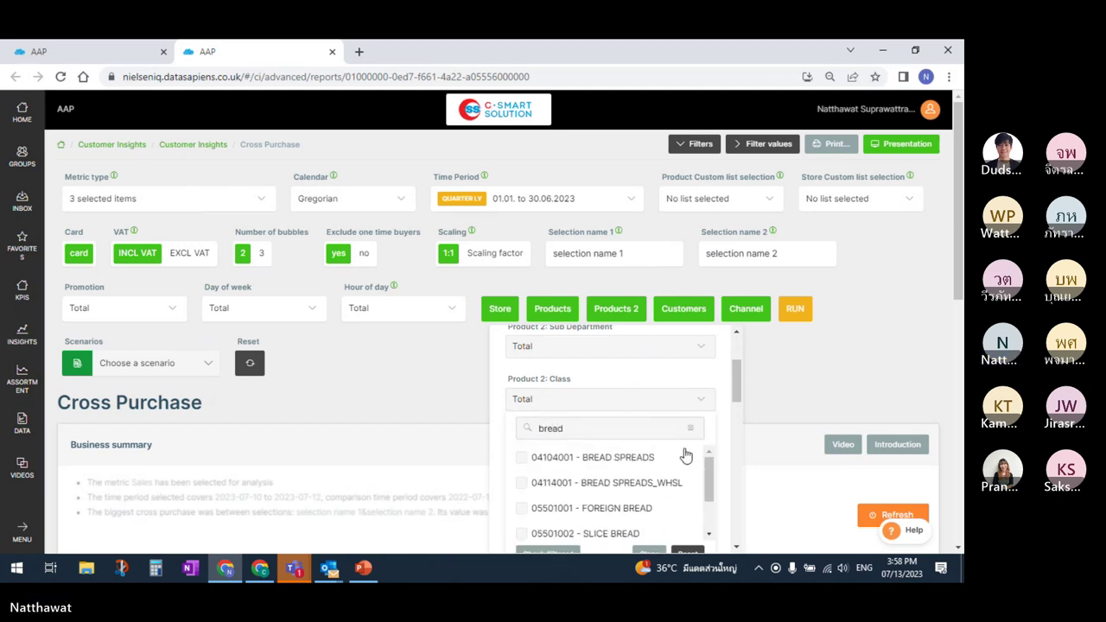
{"action": "left_click_drag", "start_coordinate": [705, 471], "coordinate": [708, 512]}
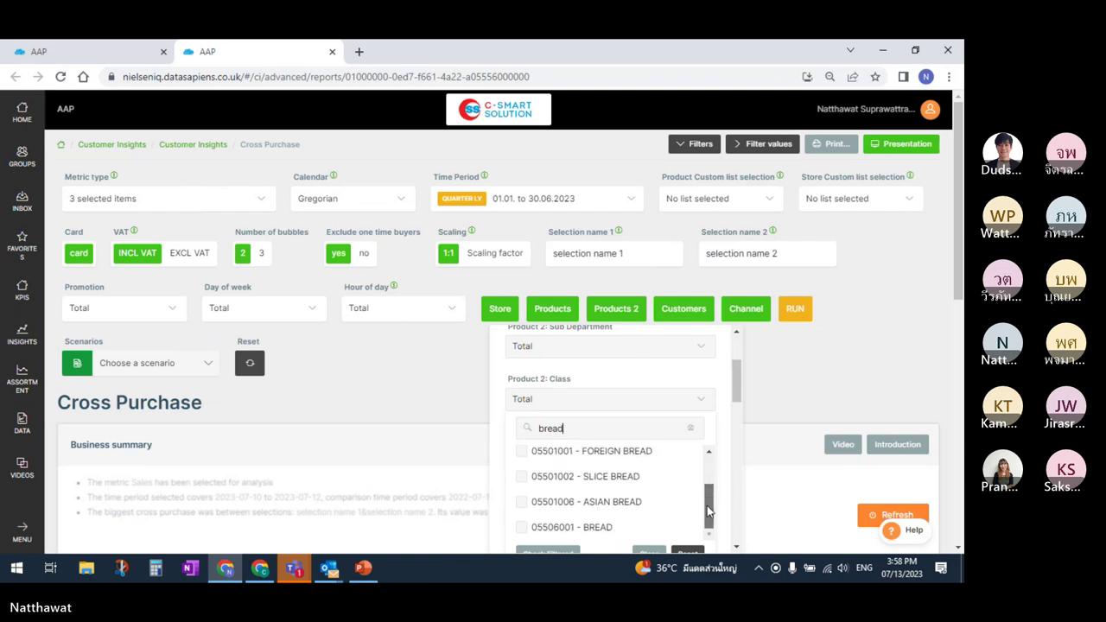
{"action": "left_click", "coordinate": [646, 526]}
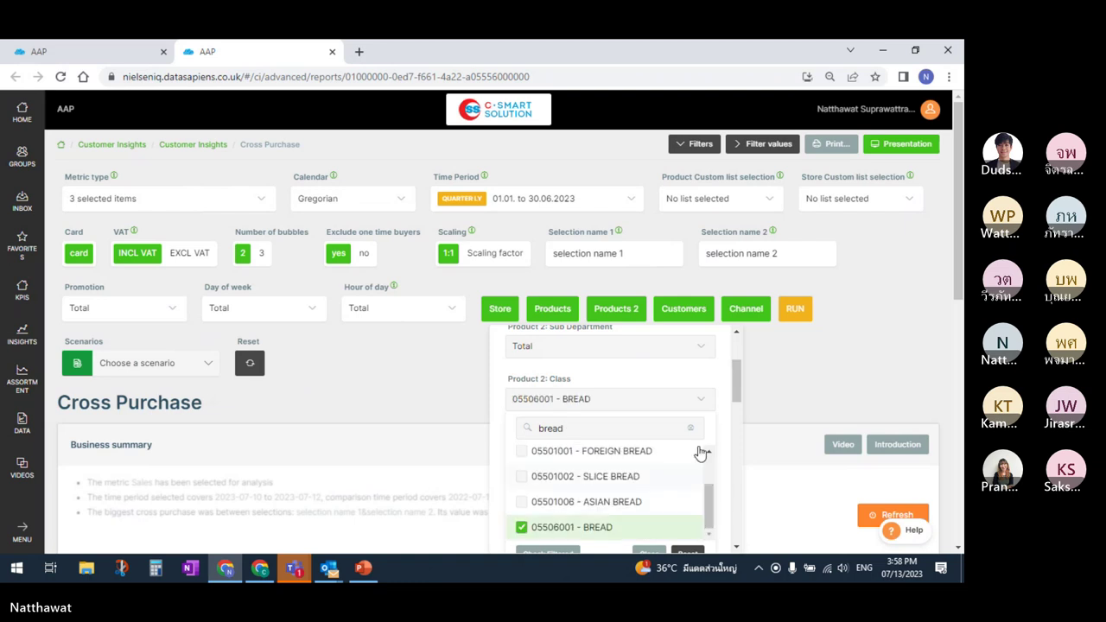
{"action": "left_click", "coordinate": [662, 404]}
Step: Open the Product 2: Sub Class choices and browse the available bread sub classes
{"action": "left_click", "coordinate": [702, 452]}
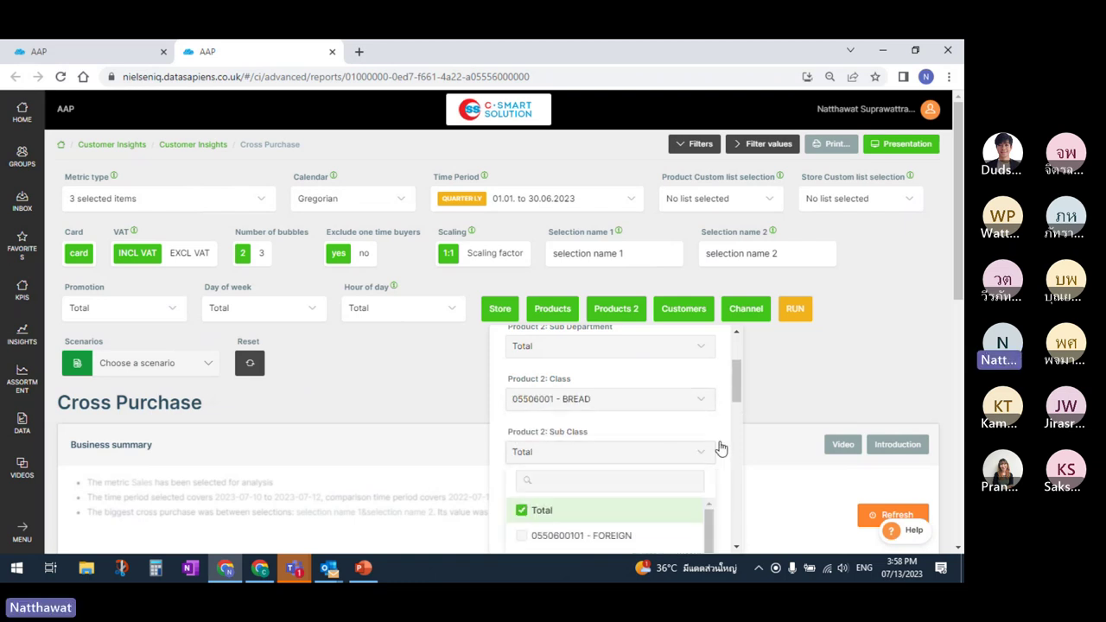
{"action": "scroll", "coordinate": [705, 412], "scroll_direction": "down", "scroll_amount": 2}
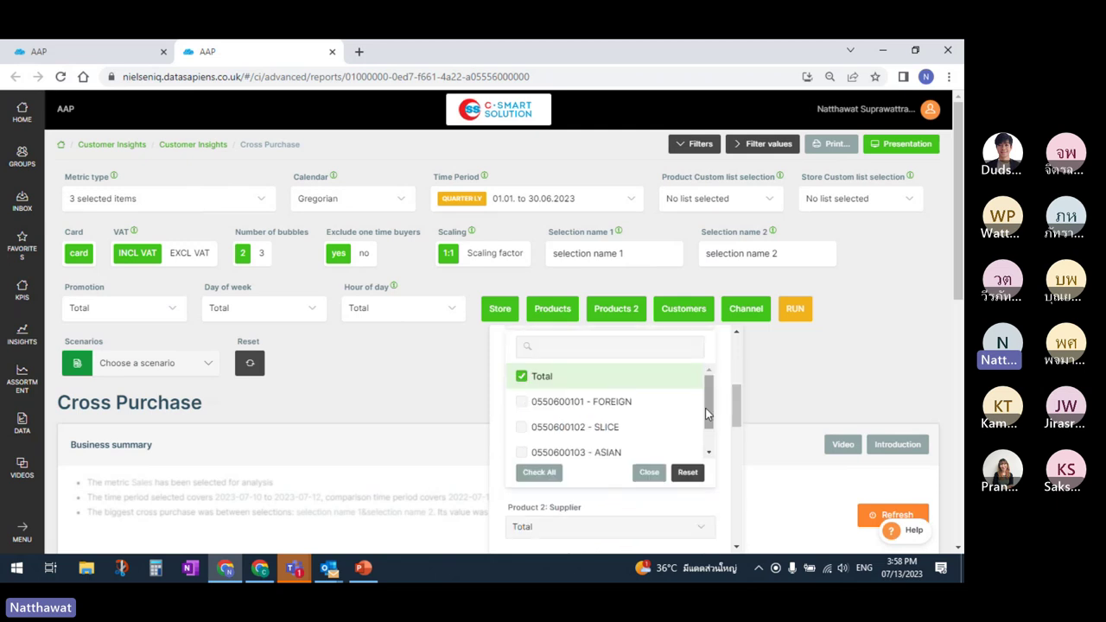
{"action": "left_click_drag", "start_coordinate": [710, 408], "coordinate": [714, 439]}
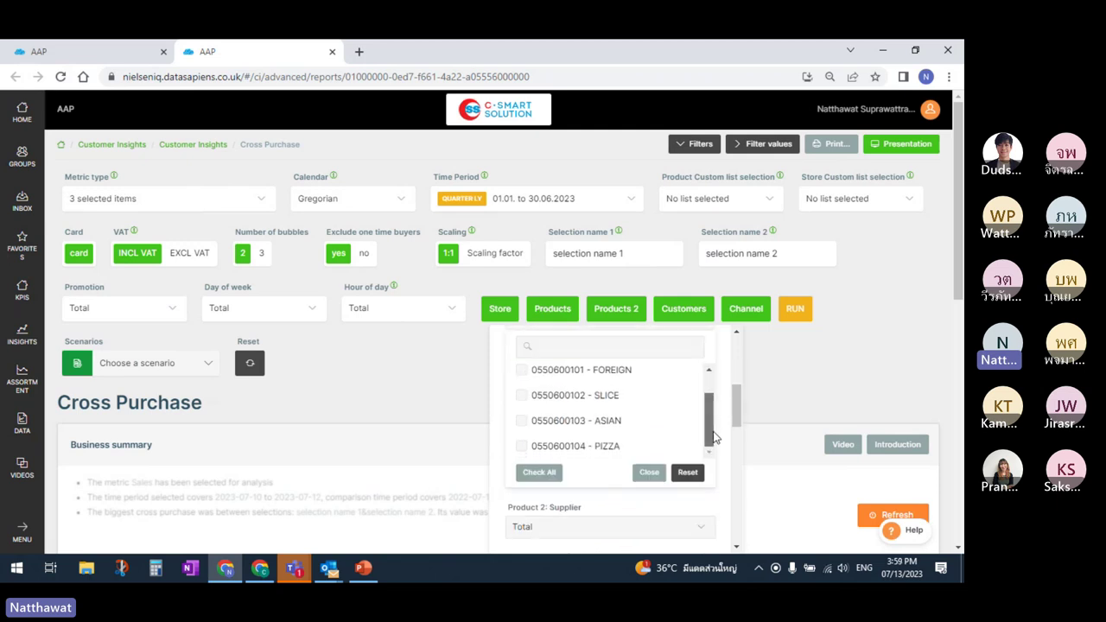
{"action": "left_click", "coordinate": [648, 423]}
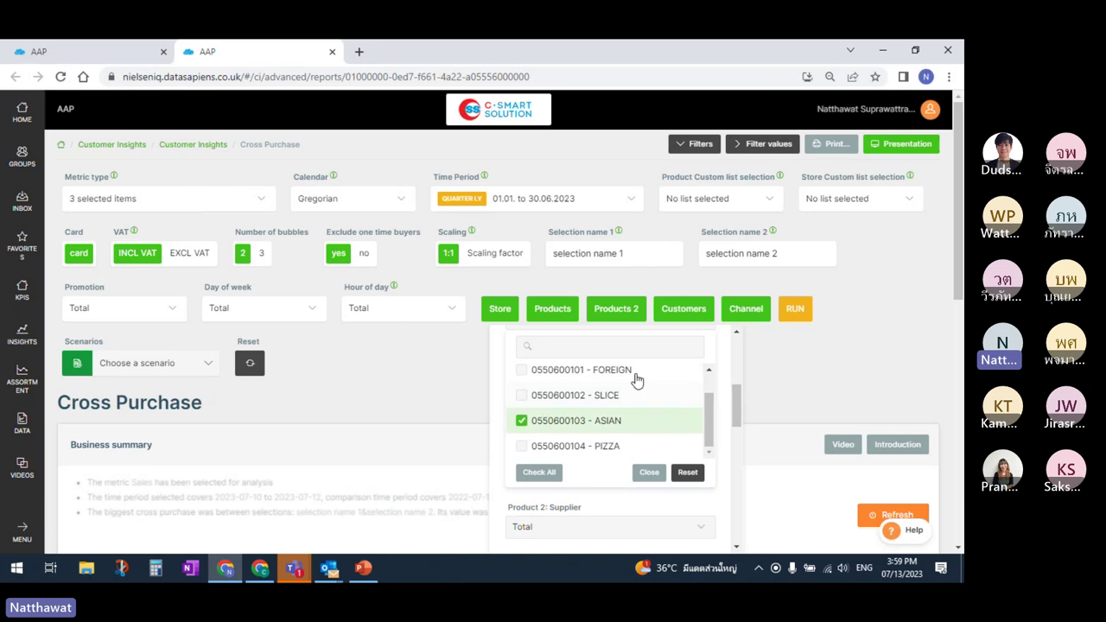
{"action": "left_click", "coordinate": [626, 313]}
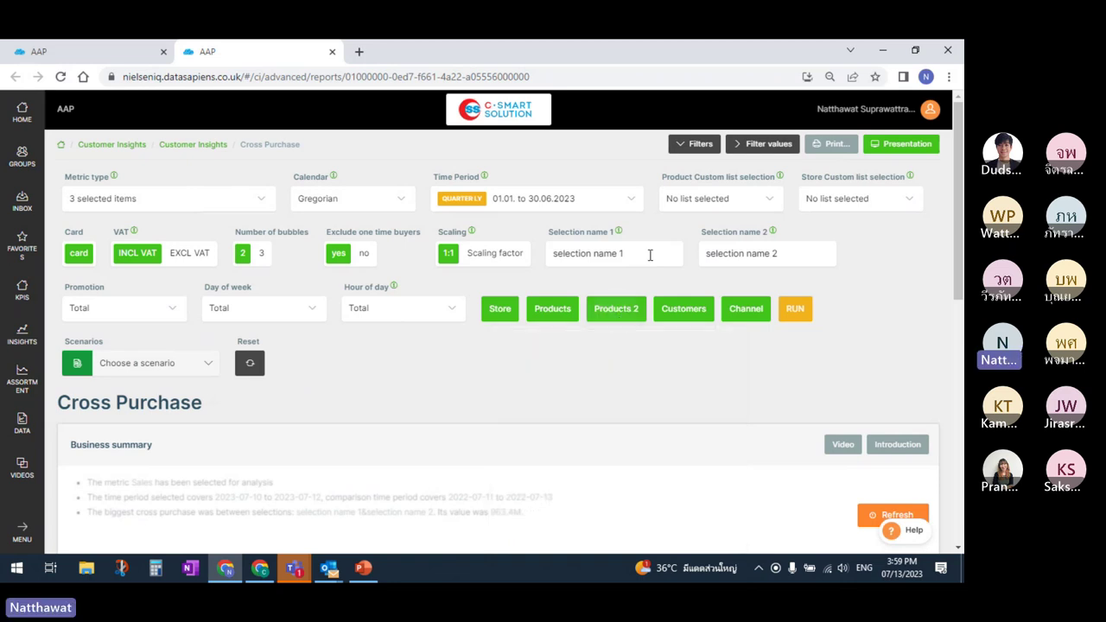
Step: Name the first selection Slice Bread and the second selection Asian Bread
{"action": "left_click", "coordinate": [582, 254]}
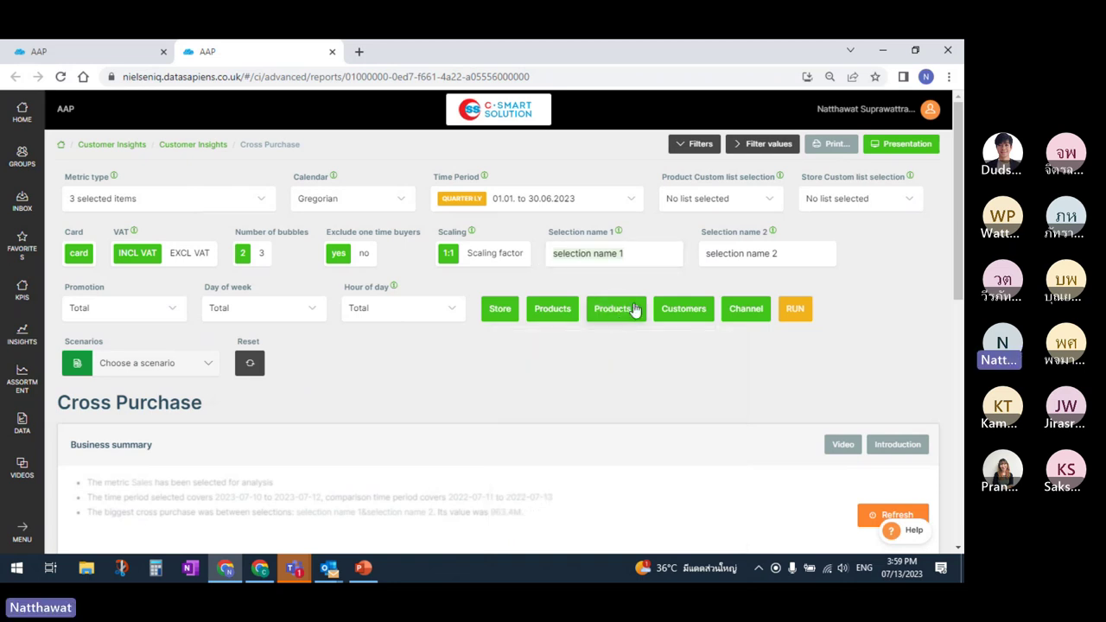
{"action": "type", "text": "Slice"}
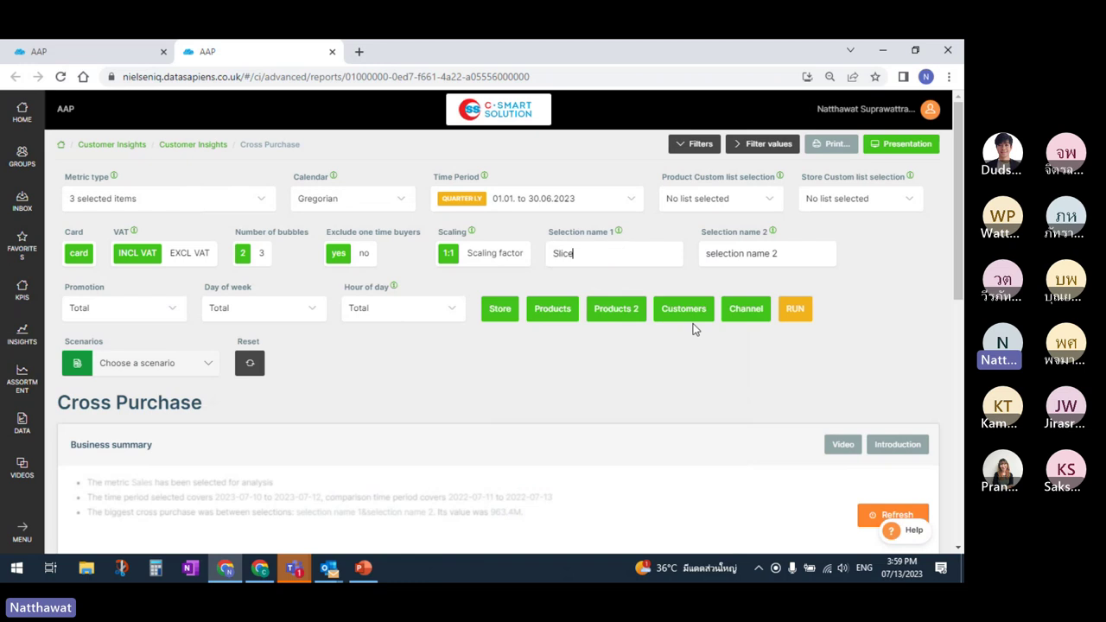
{"action": "type", "text": " Bread"}
{"action": "left_click_drag", "start_coordinate": [800, 252], "coordinate": [699, 252]}
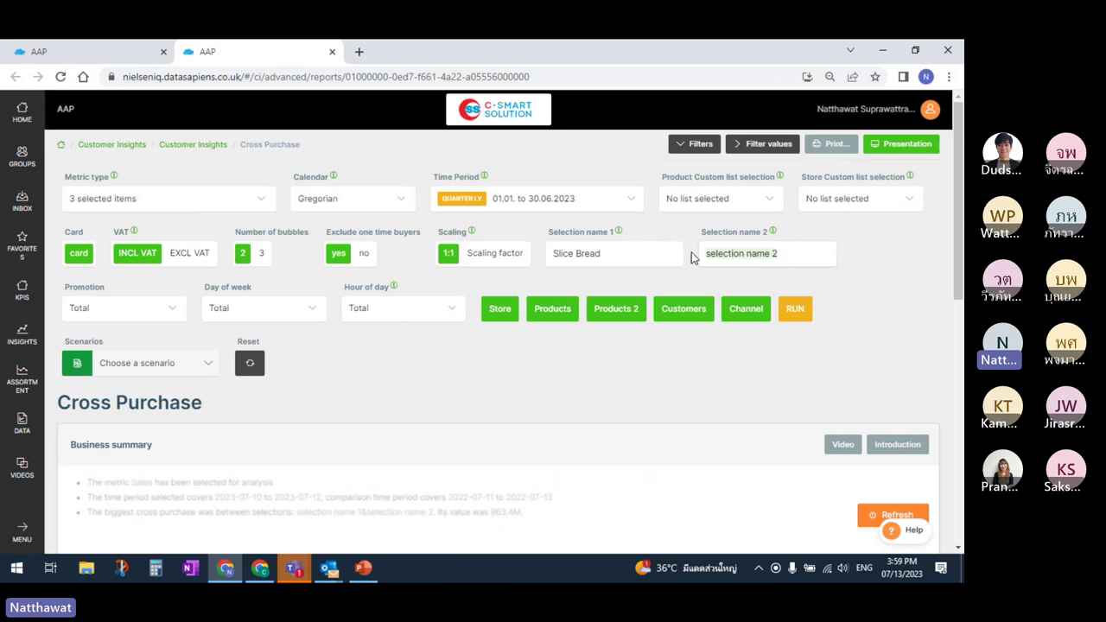
{"action": "type", "text": "Asia"}
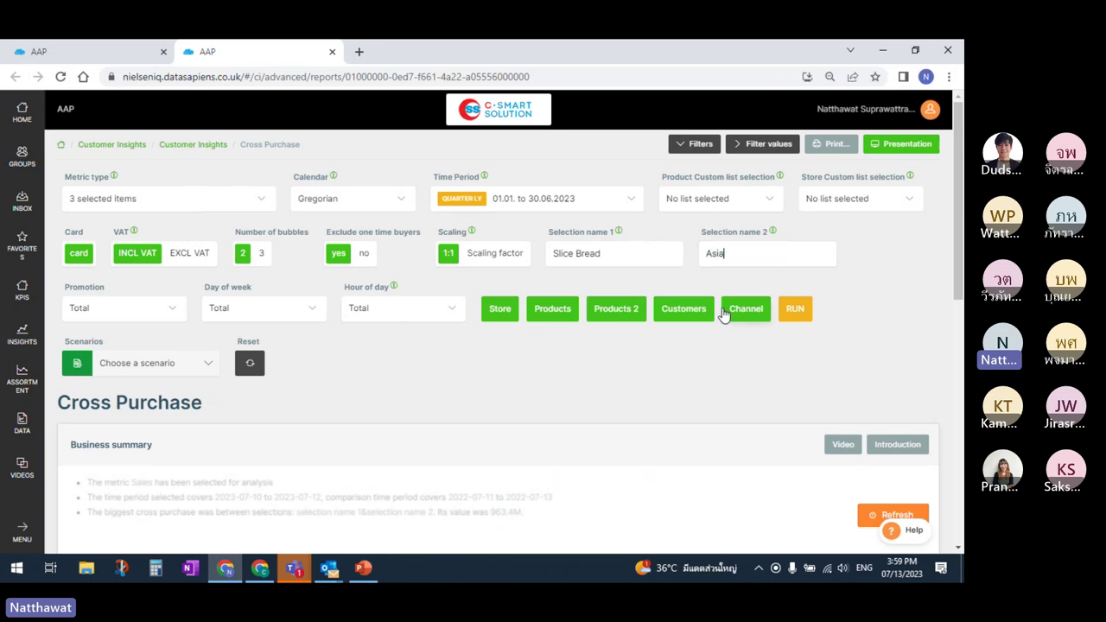
{"action": "type", "text": "n Bread"}
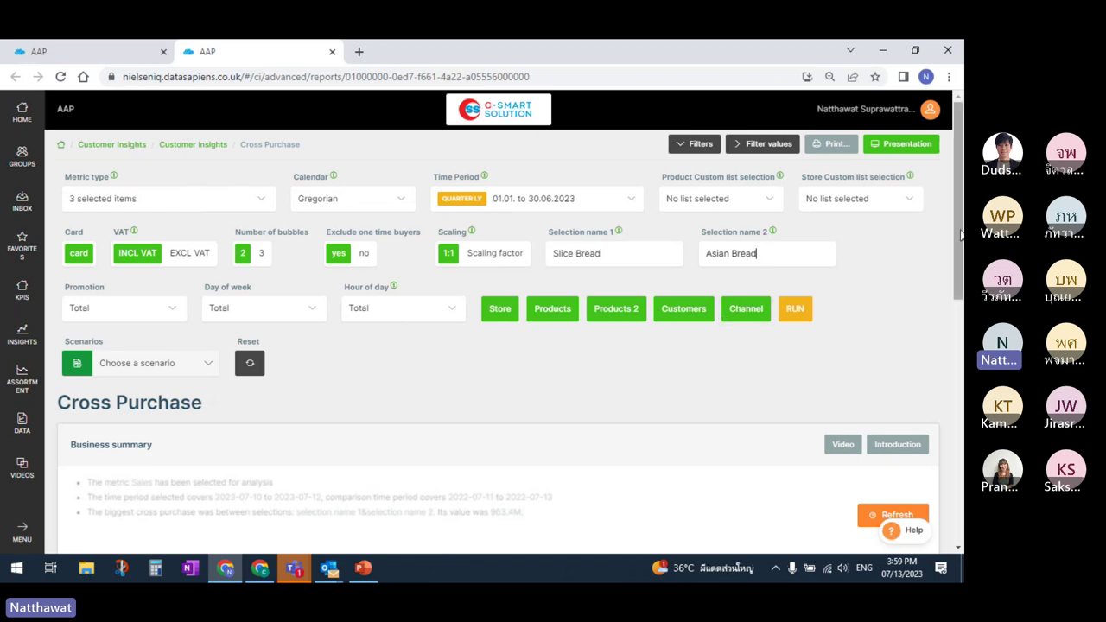
Step: Run the Cross Purchase report with these settings and collapse the filter area
{"action": "left_click_drag", "start_coordinate": [959, 236], "coordinate": [960, 261]}
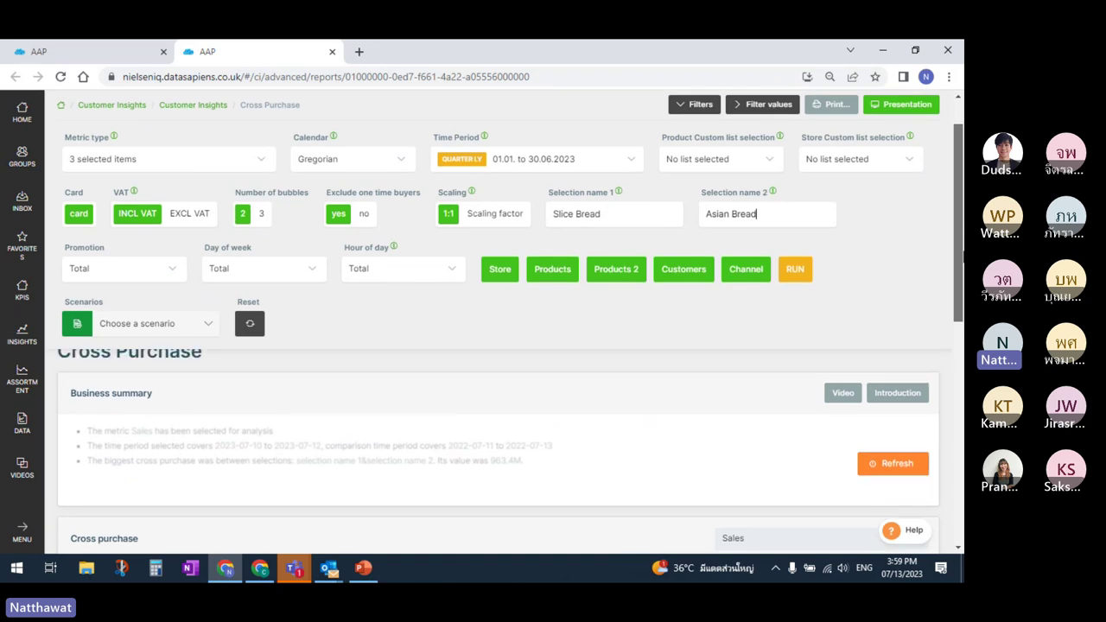
{"action": "left_click", "coordinate": [803, 275]}
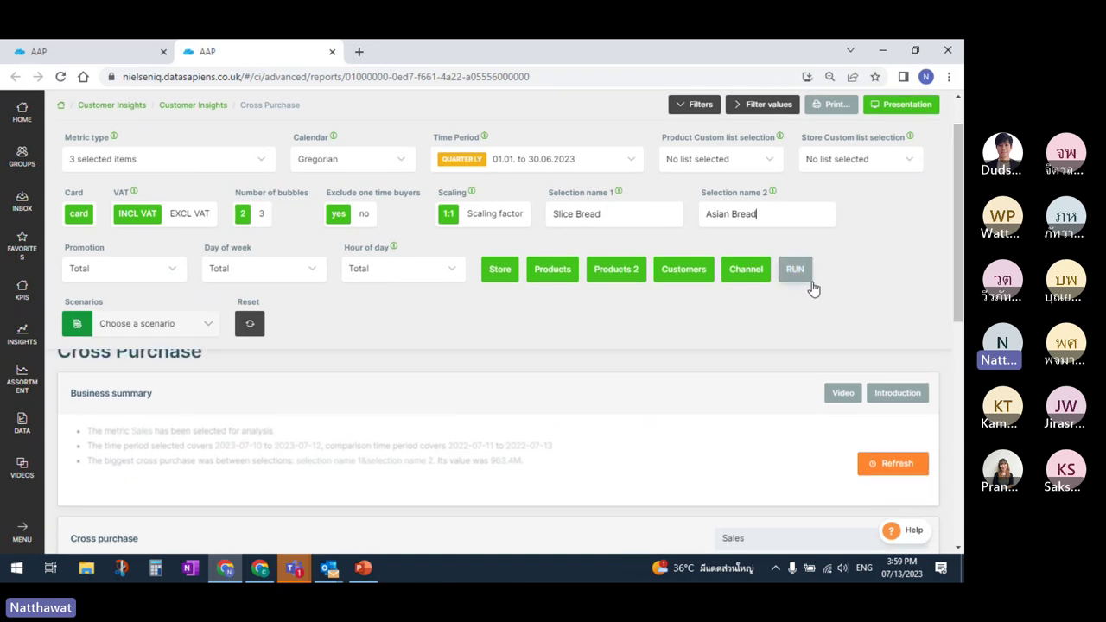
{"action": "left_click", "coordinate": [799, 273]}
{"action": "left_click", "coordinate": [684, 108]}
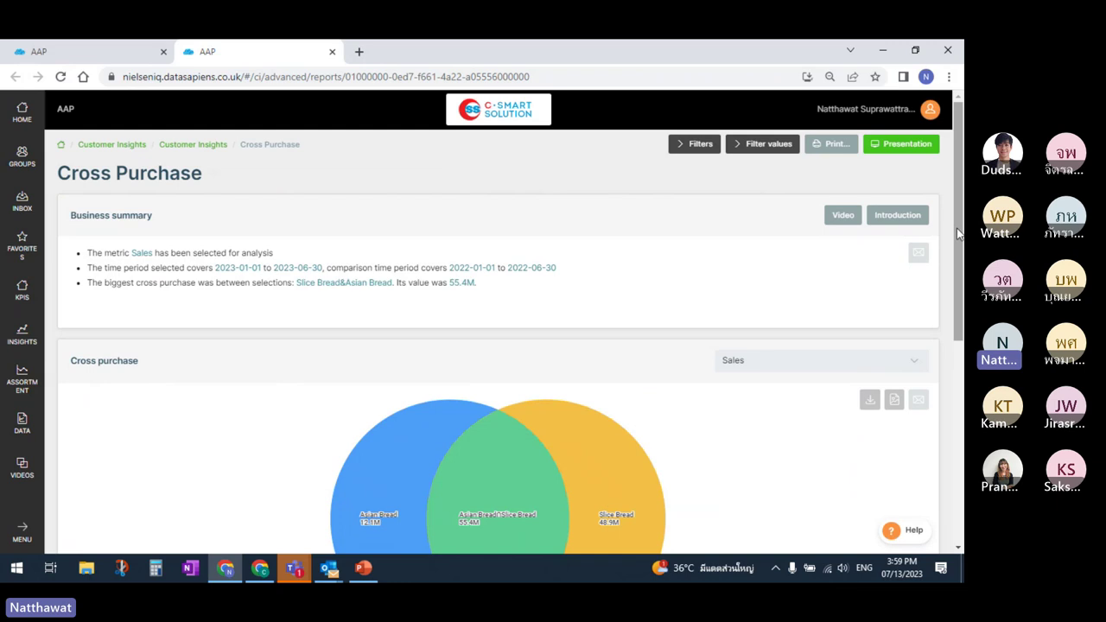
Step: Examine the sales of Asian Bread, Slice Bread and their overlap in the cross purchase diagram
{"action": "scroll", "coordinate": [961, 256], "scroll_direction": "down", "scroll_amount": 1}
{"action": "scroll", "coordinate": [961, 257], "scroll_direction": "down", "scroll_amount": 2}
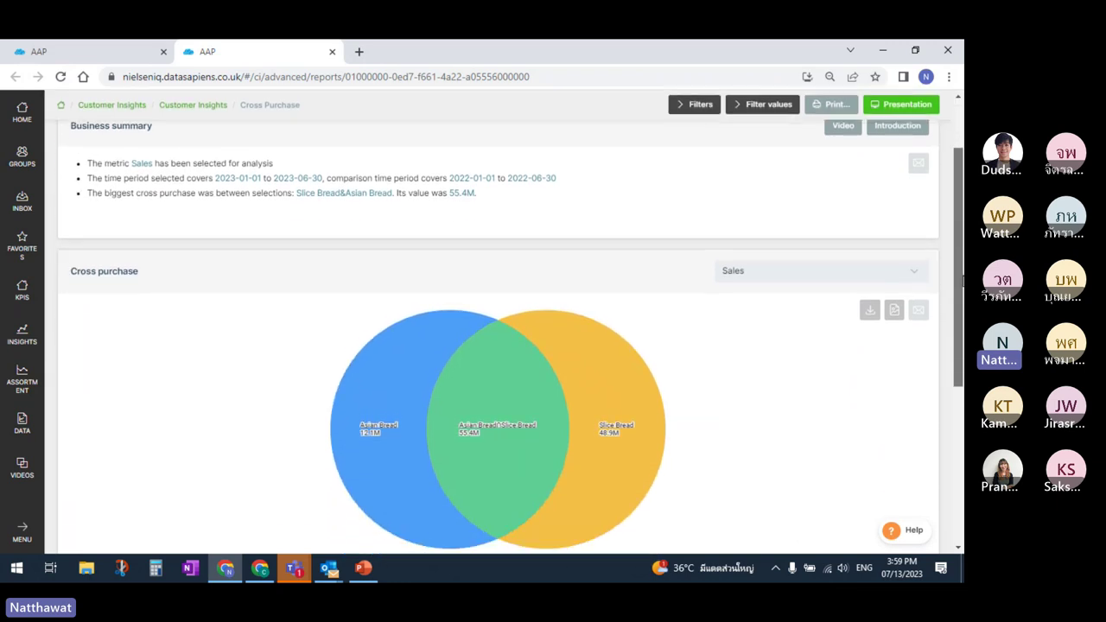
{"action": "scroll", "coordinate": [961, 257], "scroll_direction": "down", "scroll_amount": 1}
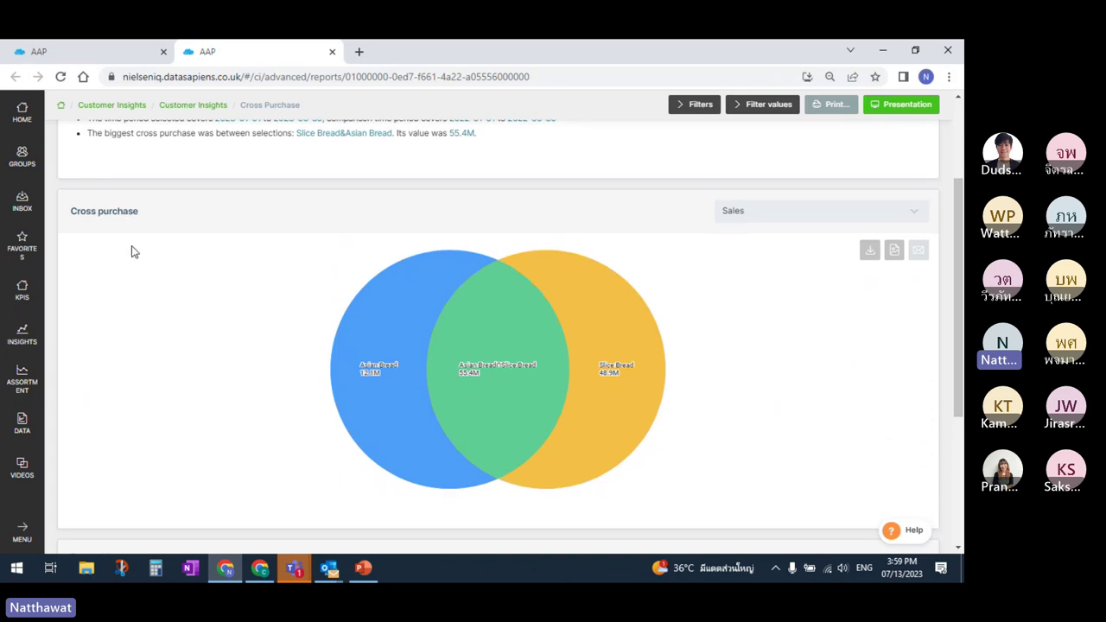
{"action": "mouse_move", "coordinate": [498, 421]}
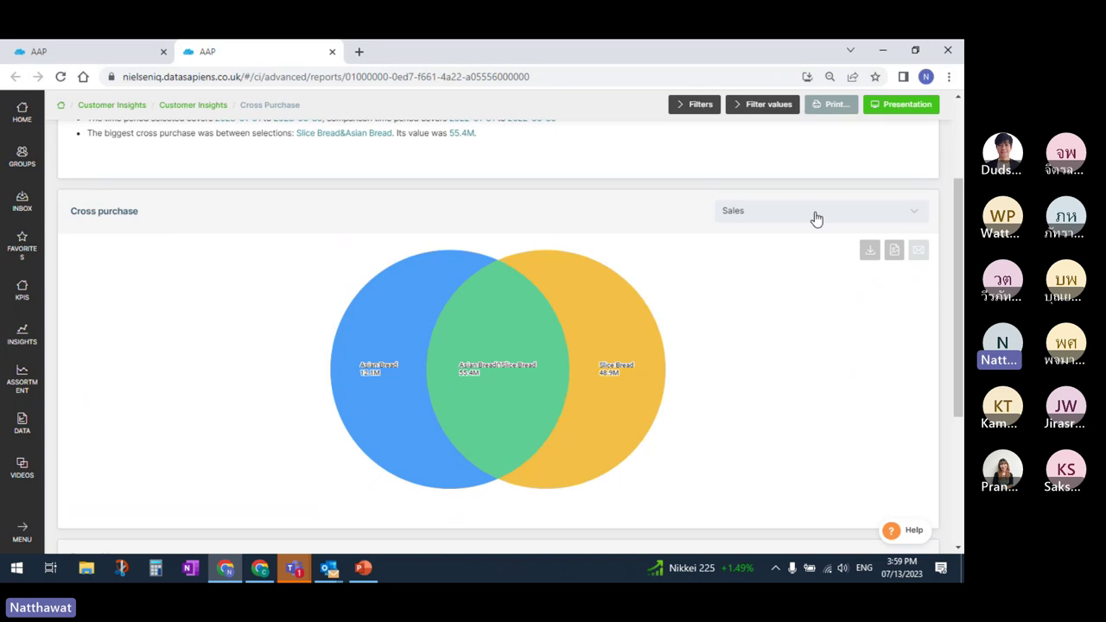
{"action": "mouse_move", "coordinate": [397, 374]}
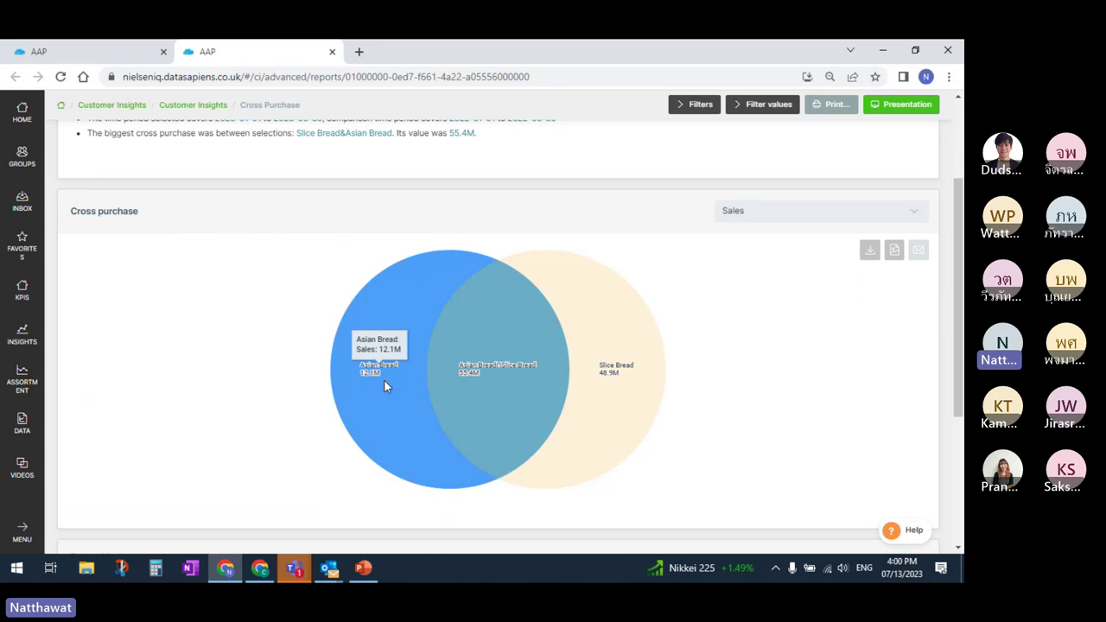
{"action": "mouse_move", "coordinate": [592, 383]}
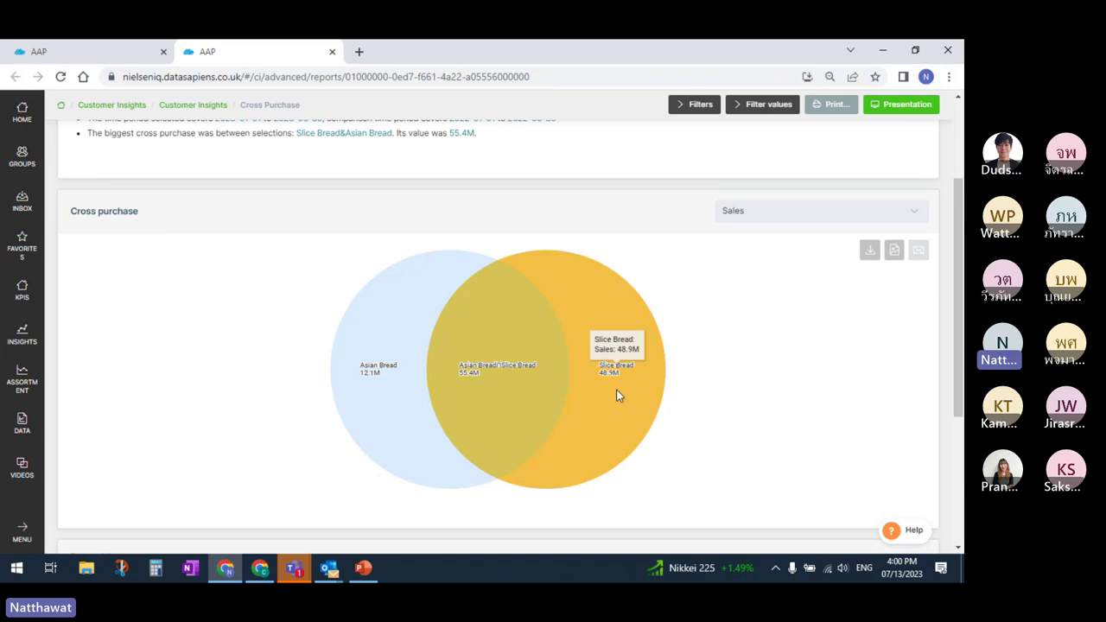
{"action": "mouse_move", "coordinate": [526, 390]}
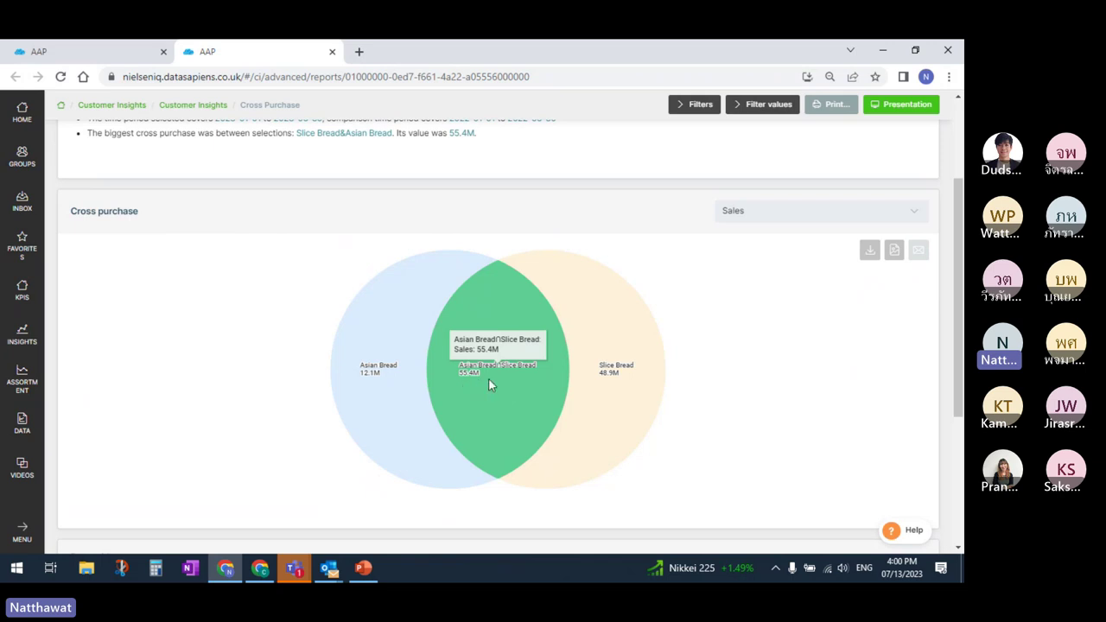
Step: Set the cross purchase diagram's metric to Sales % and refresh the diagram
{"action": "left_click", "coordinate": [817, 217]}
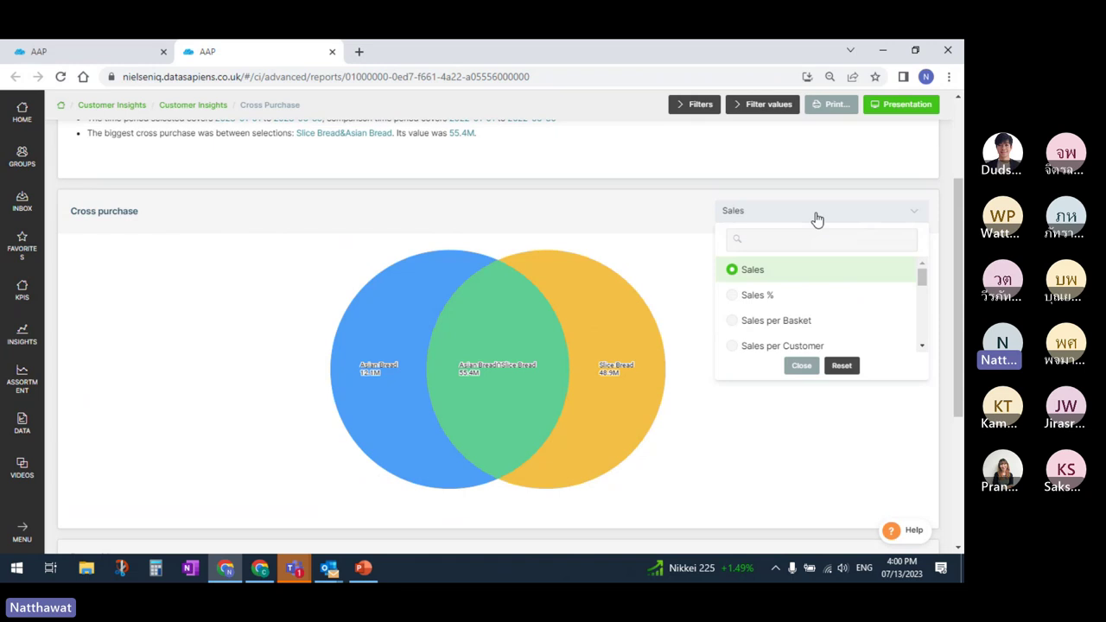
{"action": "left_click", "coordinate": [864, 296]}
{"action": "left_click", "coordinate": [868, 216]}
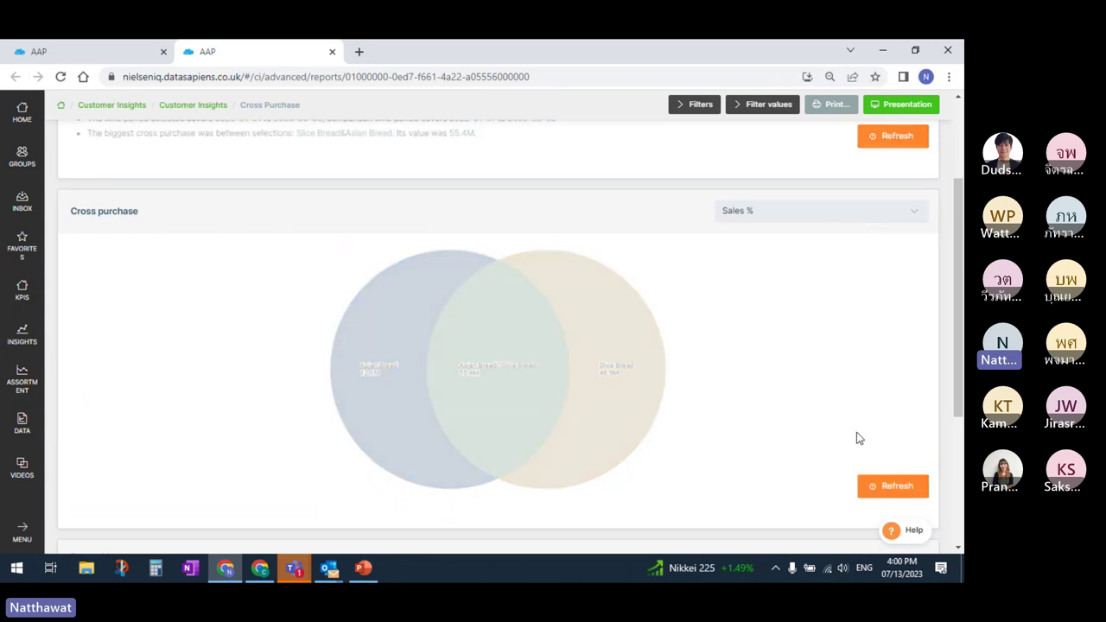
{"action": "left_click", "coordinate": [895, 489]}
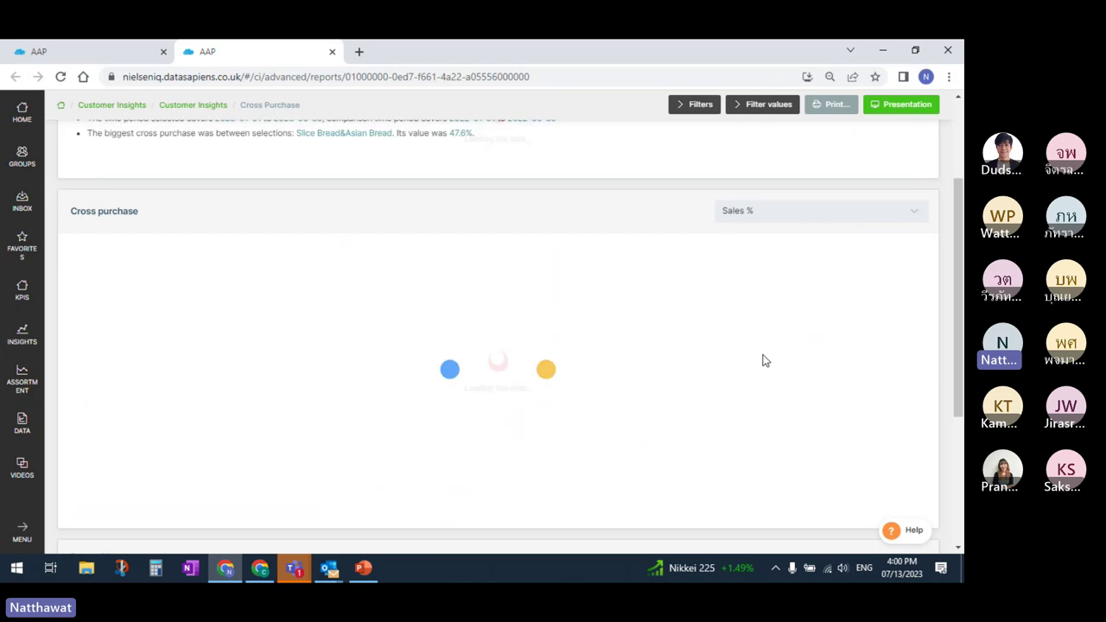
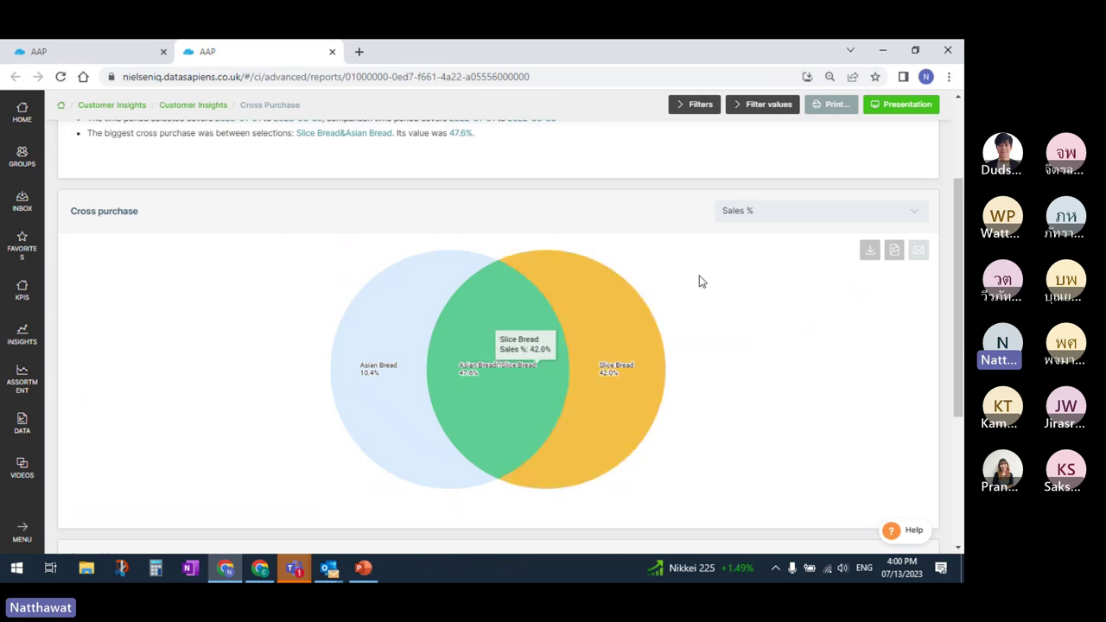
Step: Find the customer metrics, set the cross purchase diagram to Number of Customers % and refresh it
{"action": "left_click", "coordinate": [813, 212]}
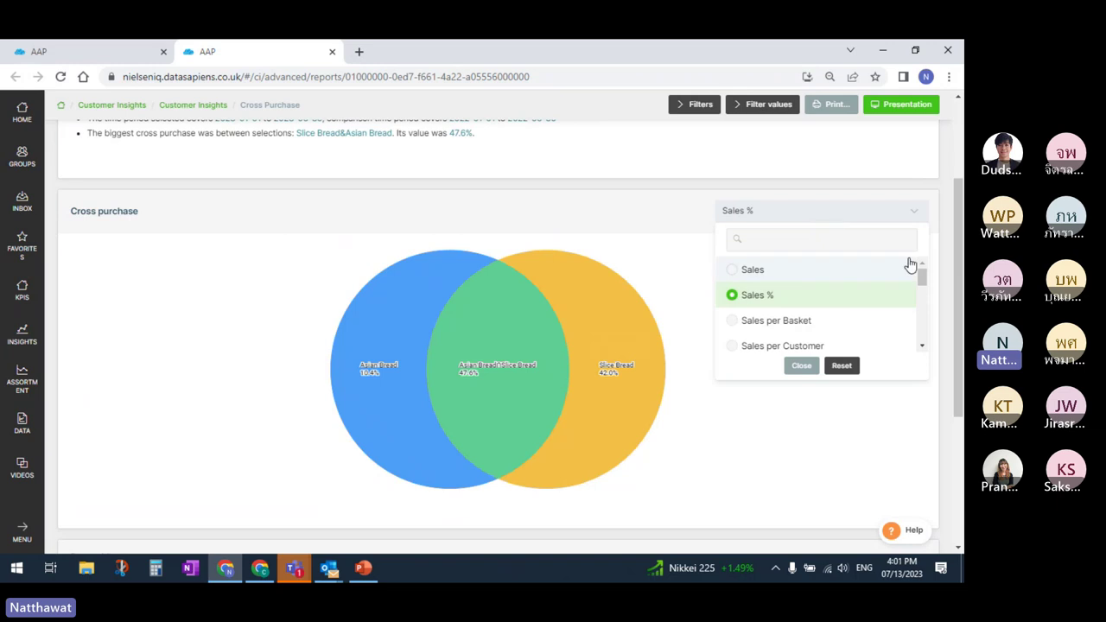
{"action": "left_click", "coordinate": [877, 239]}
{"action": "type", "text": "cus"}
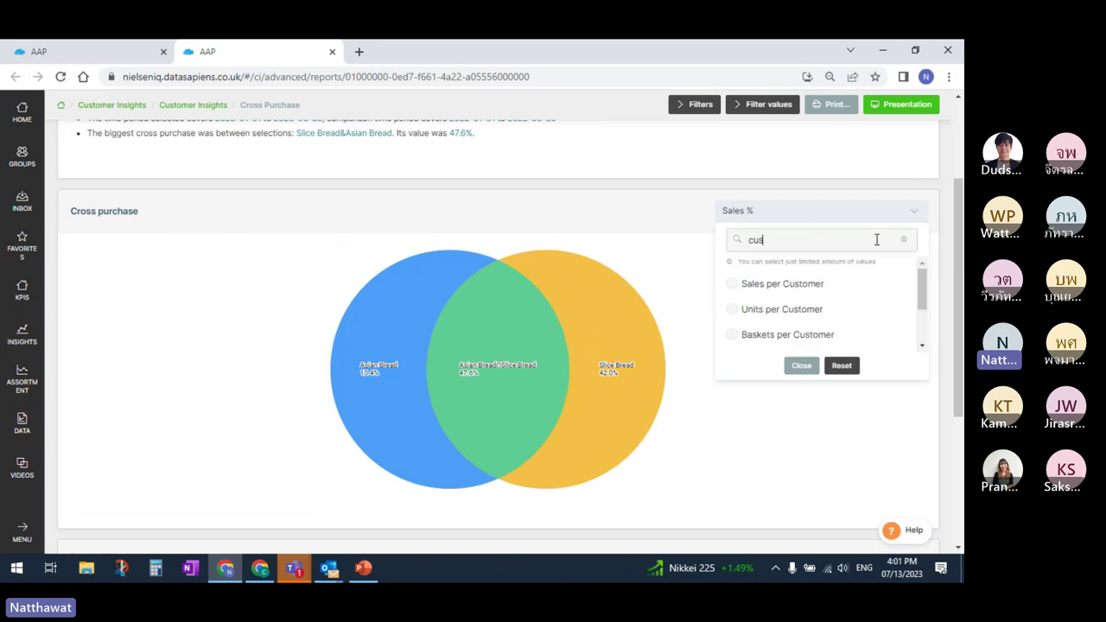
{"action": "type", "text": "tomer"}
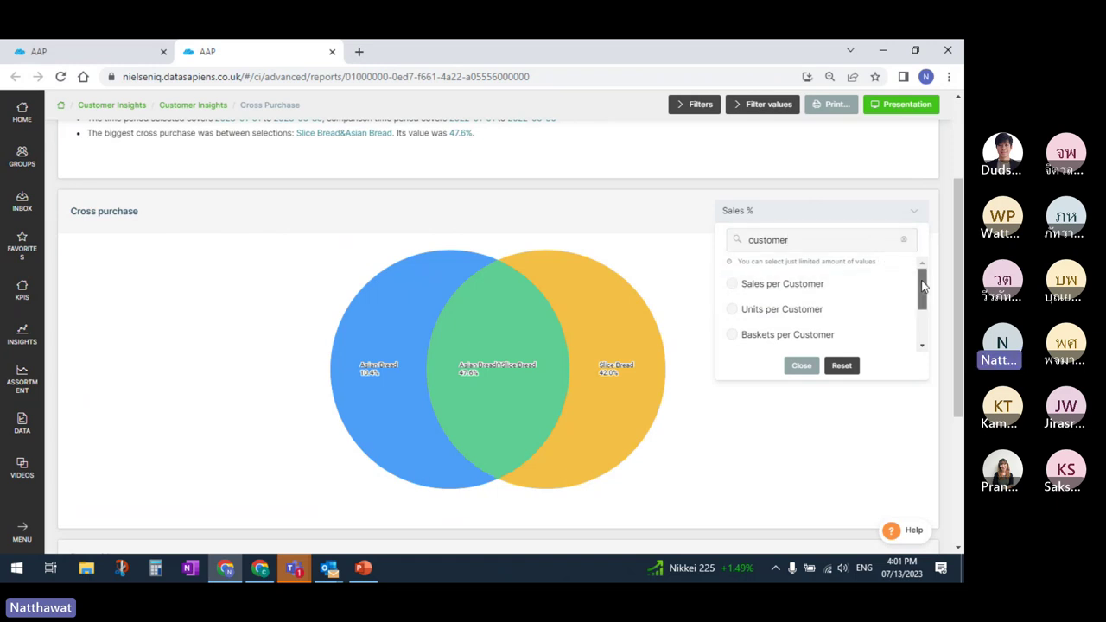
{"action": "left_click_drag", "start_coordinate": [922, 289], "coordinate": [923, 320]}
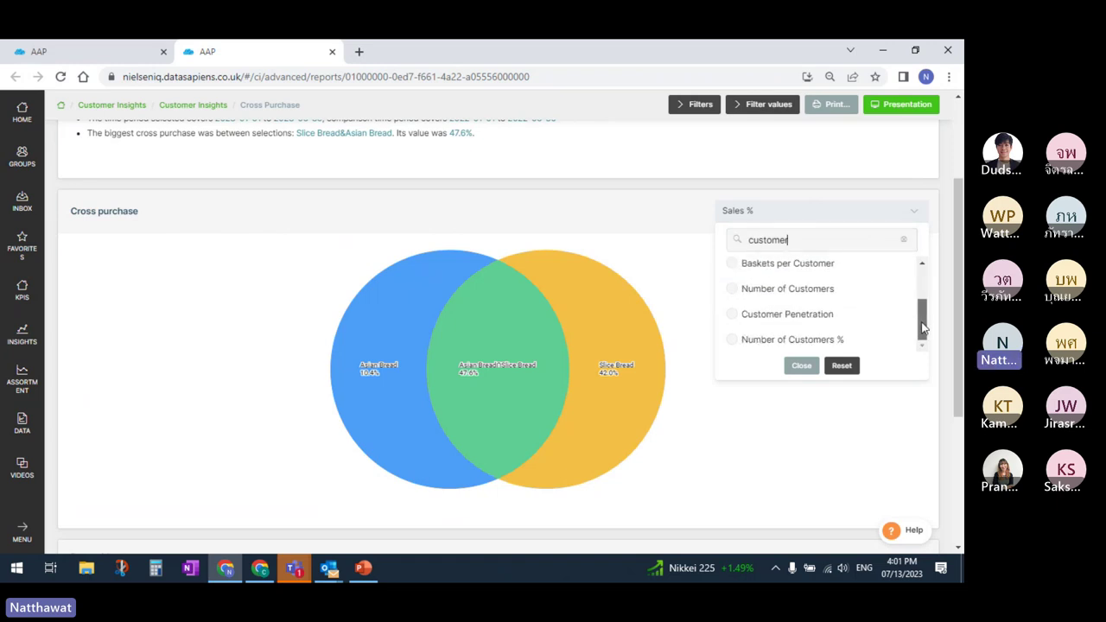
{"action": "left_click", "coordinate": [786, 342]}
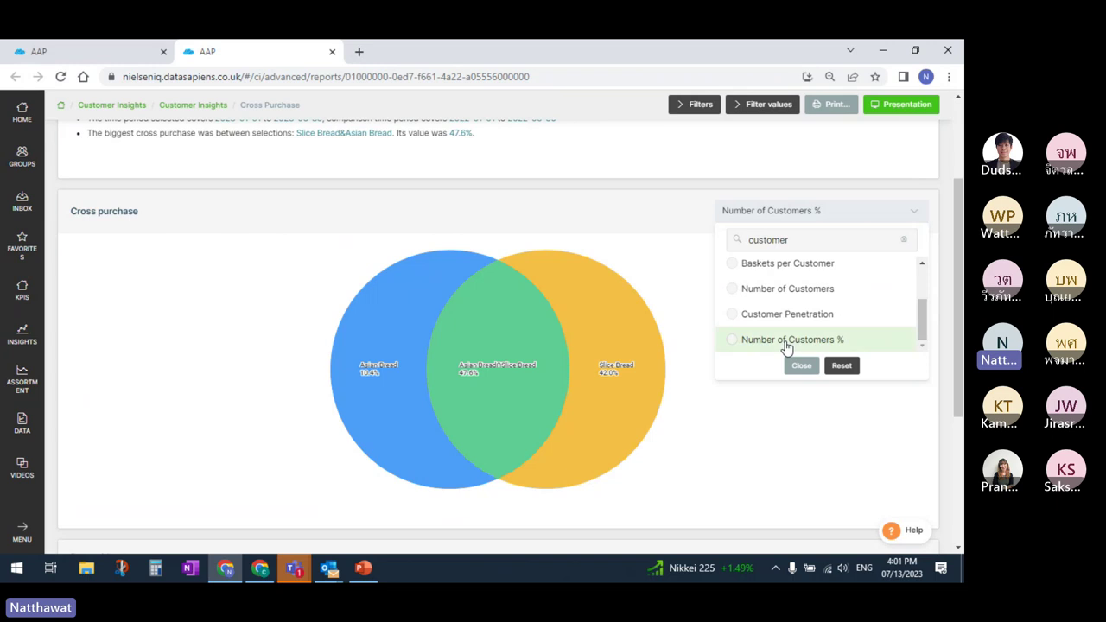
{"action": "left_click", "coordinate": [800, 365]}
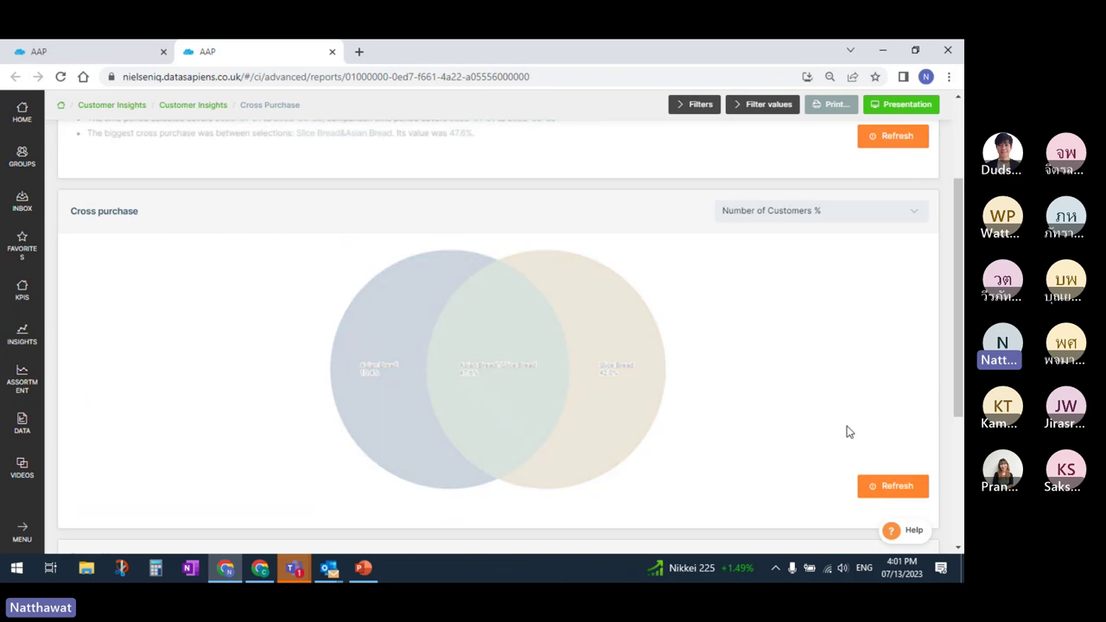
{"action": "left_click", "coordinate": [893, 485]}
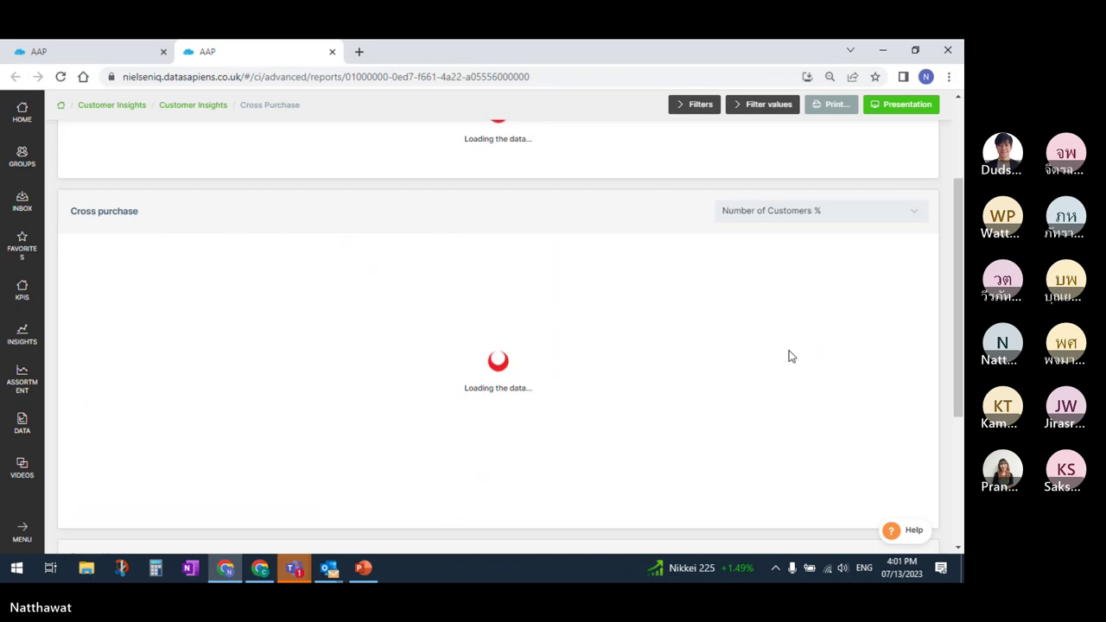
Step: Examine the customer shares in the cross purchase diagram and the period comparison in the data table
{"action": "left_click_drag", "start_coordinate": [961, 349], "coordinate": [963, 372]}
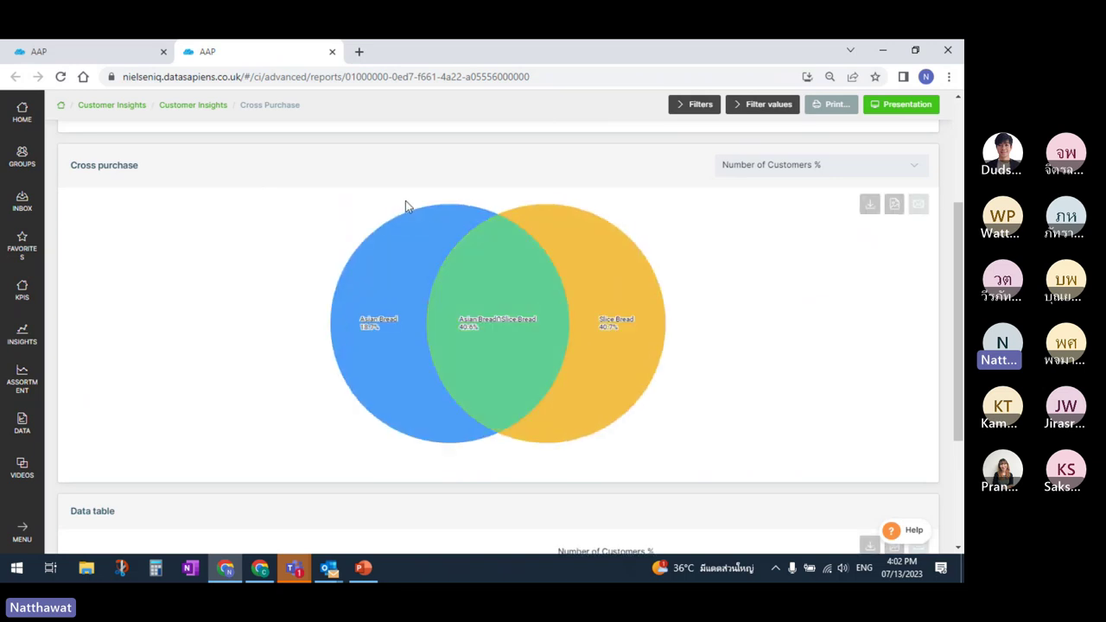
{"action": "mouse_move", "coordinate": [623, 240]}
{"action": "mouse_move", "coordinate": [419, 370]}
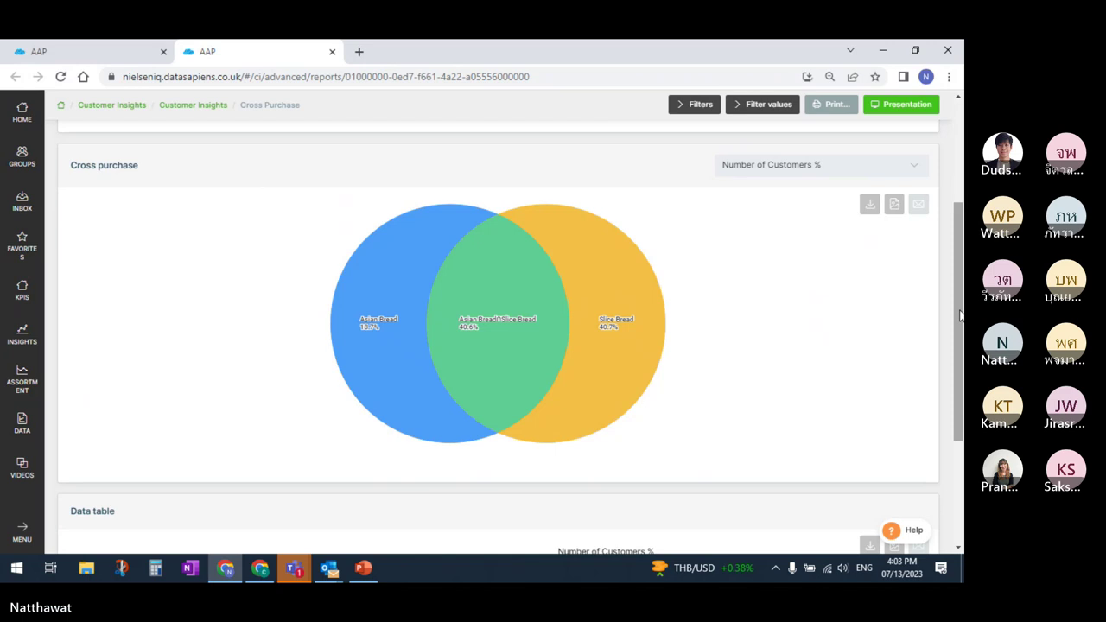
{"action": "mouse_move", "coordinate": [959, 316]}
{"action": "left_mouse_down"}
{"action": "mouse_move", "coordinate": [959, 343]}
{"action": "mouse_move", "coordinate": [955, 311]}
{"action": "left_mouse_up"}
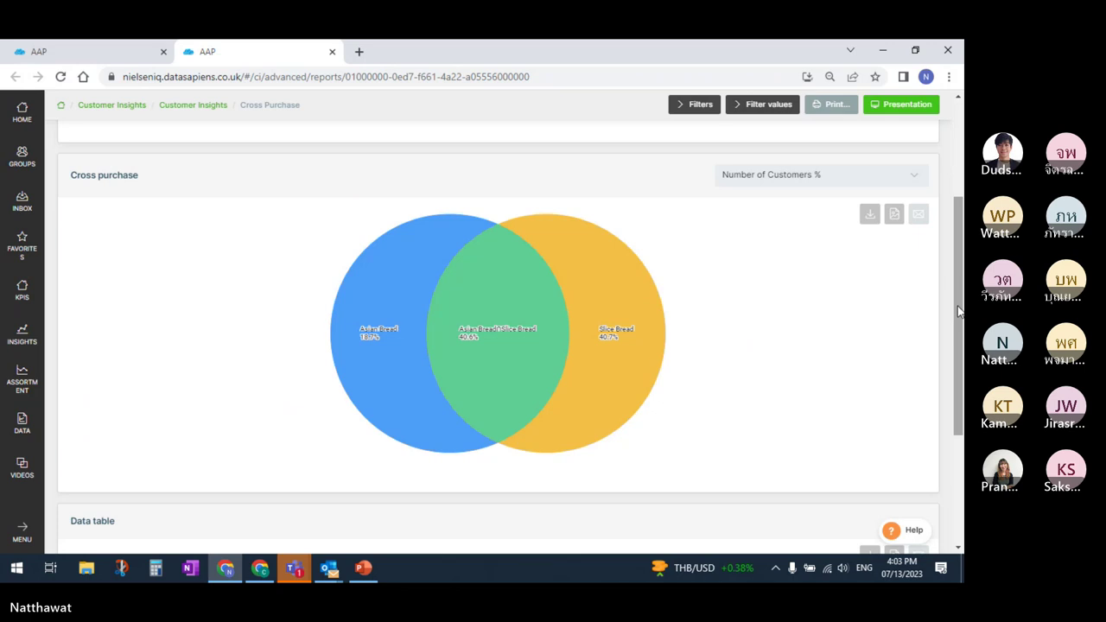
{"action": "left_click_drag", "start_coordinate": [959, 296], "coordinate": [963, 319]}
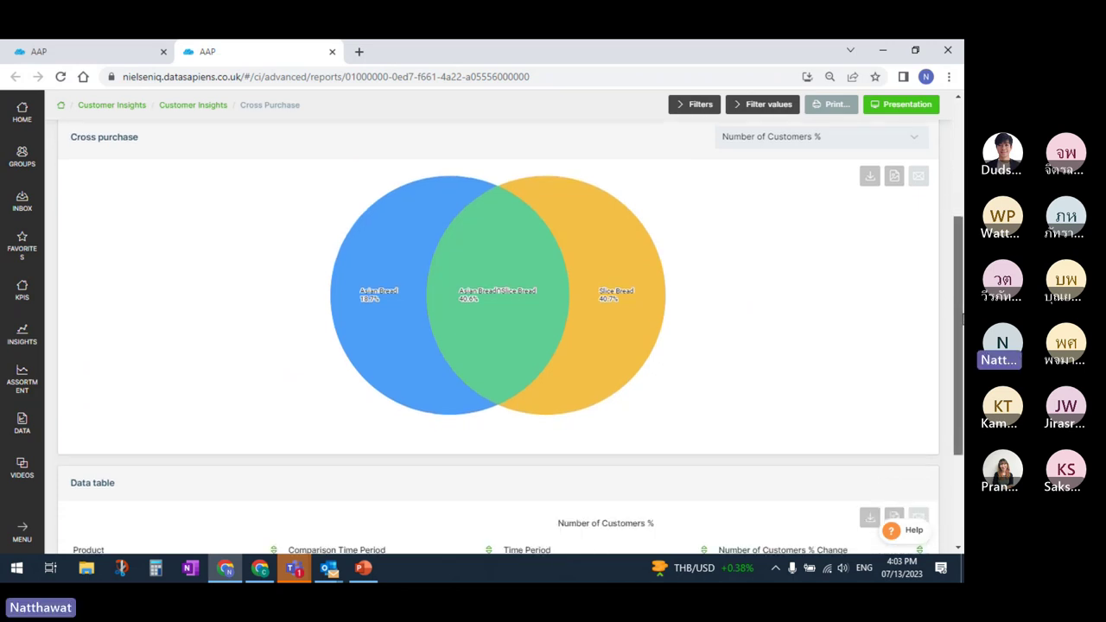
{"action": "scroll", "coordinate": [802, 369], "scroll_direction": "down", "scroll_amount": 2}
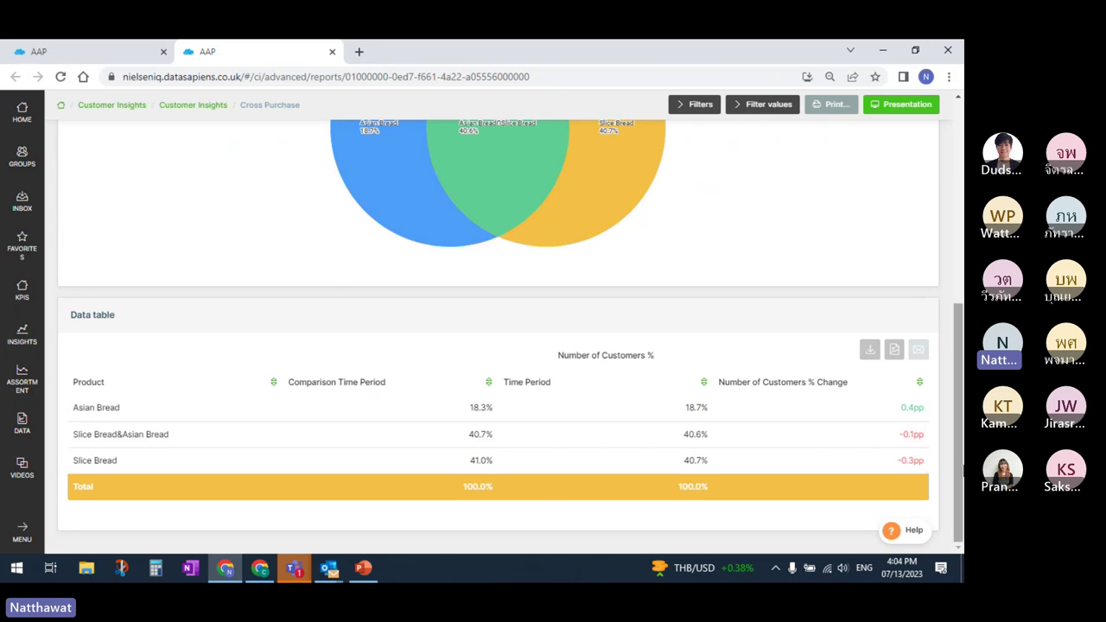
Step: Leave the Cross Purchase report and return to the Customer Insights report overview
{"action": "left_click_drag", "start_coordinate": [959, 471], "coordinate": [961, 224]}
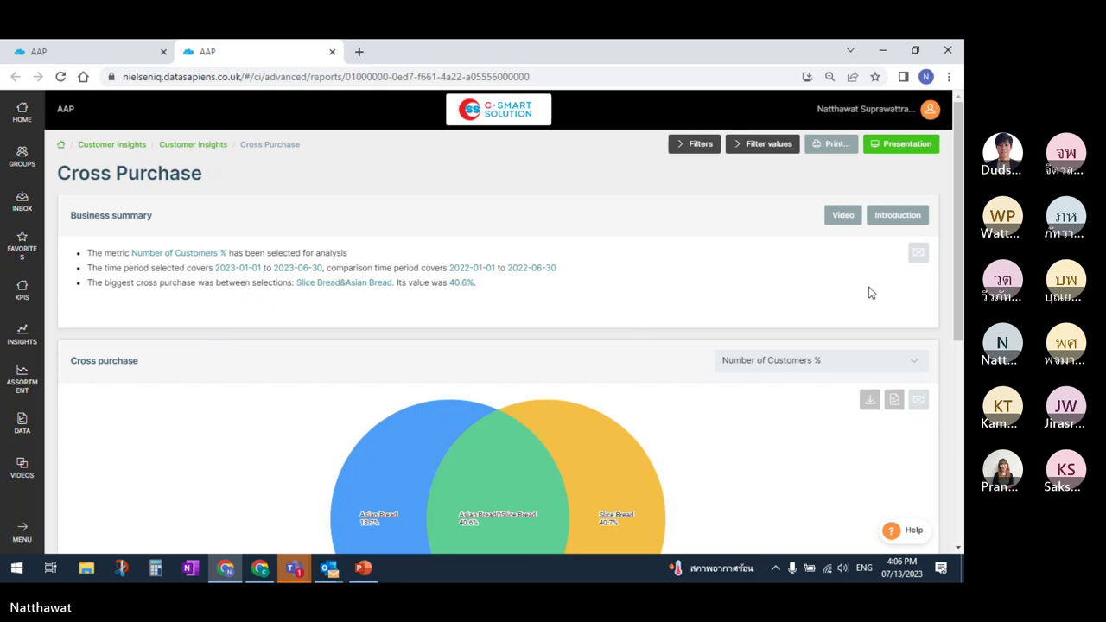
{"action": "left_click_drag", "start_coordinate": [959, 235], "coordinate": [961, 298]}
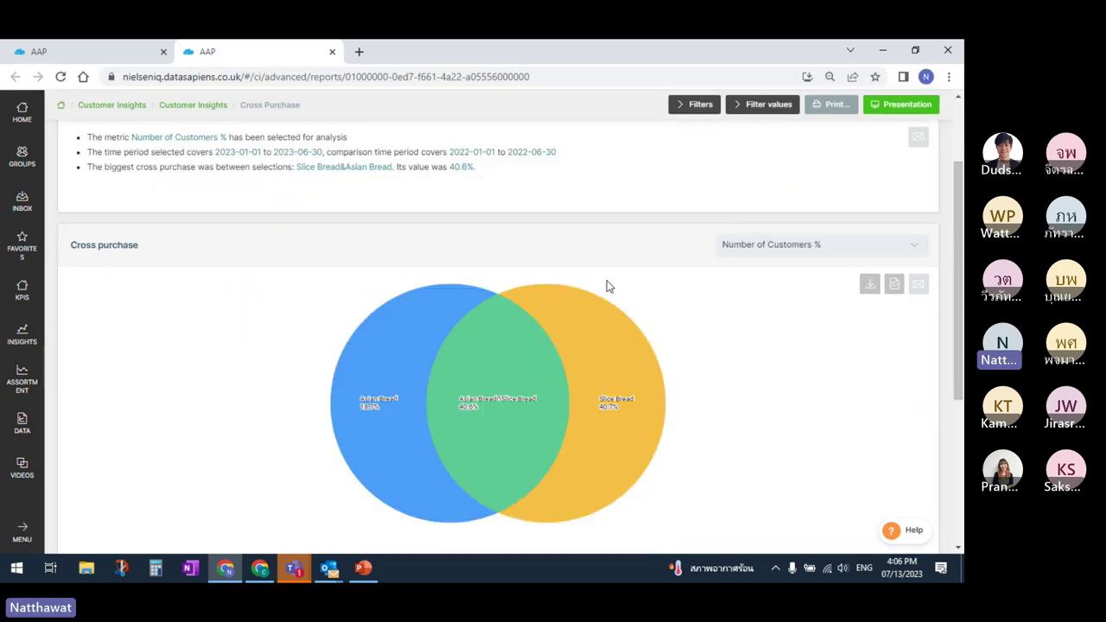
{"action": "left_click", "coordinate": [21, 335]}
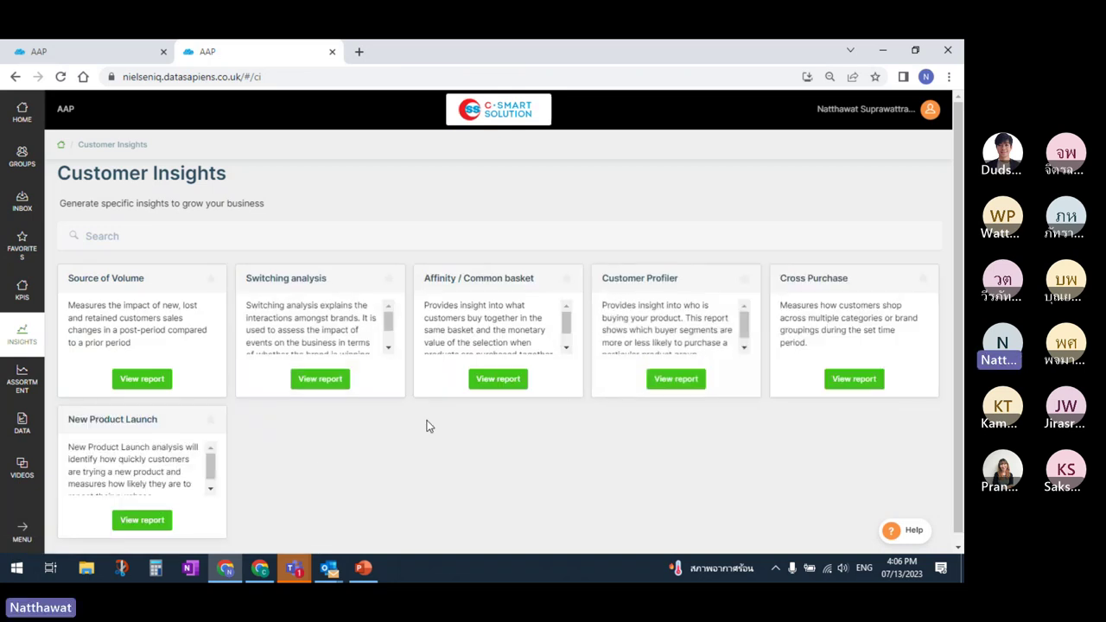
Step: Open the Customer Profiler report in a new browser tab and the New Product Launch report in the current one
{"action": "right_click", "coordinate": [683, 381]}
{"action": "left_click", "coordinate": [722, 388]}
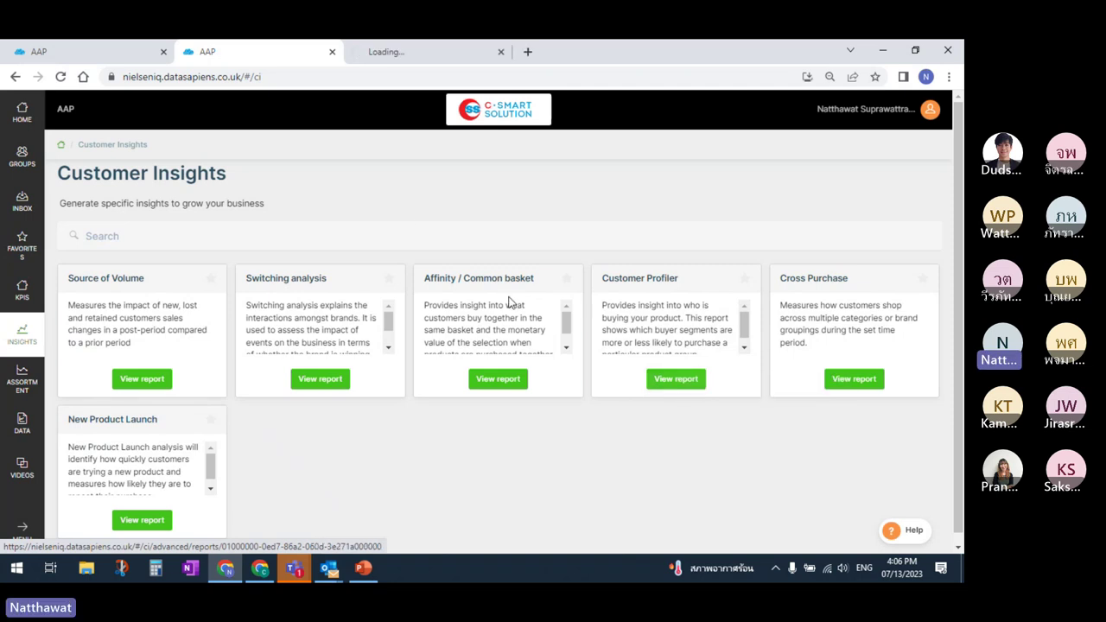
{"action": "left_click", "coordinate": [148, 523]}
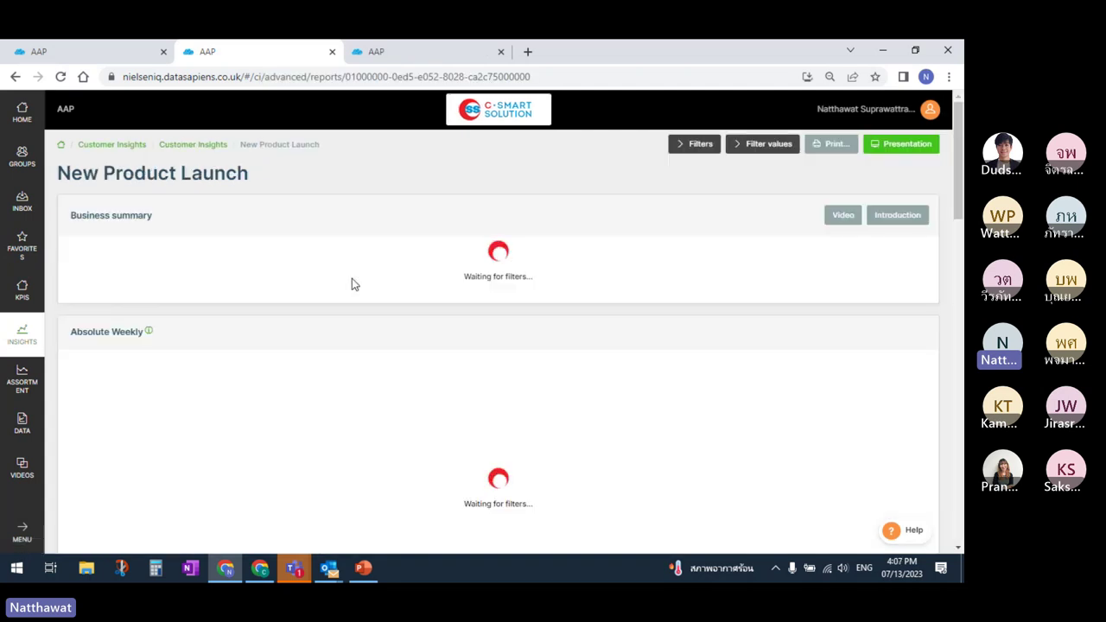
Step: Close the leftover home page tab and display the filters of the New Product Launch report
{"action": "left_click", "coordinate": [128, 55]}
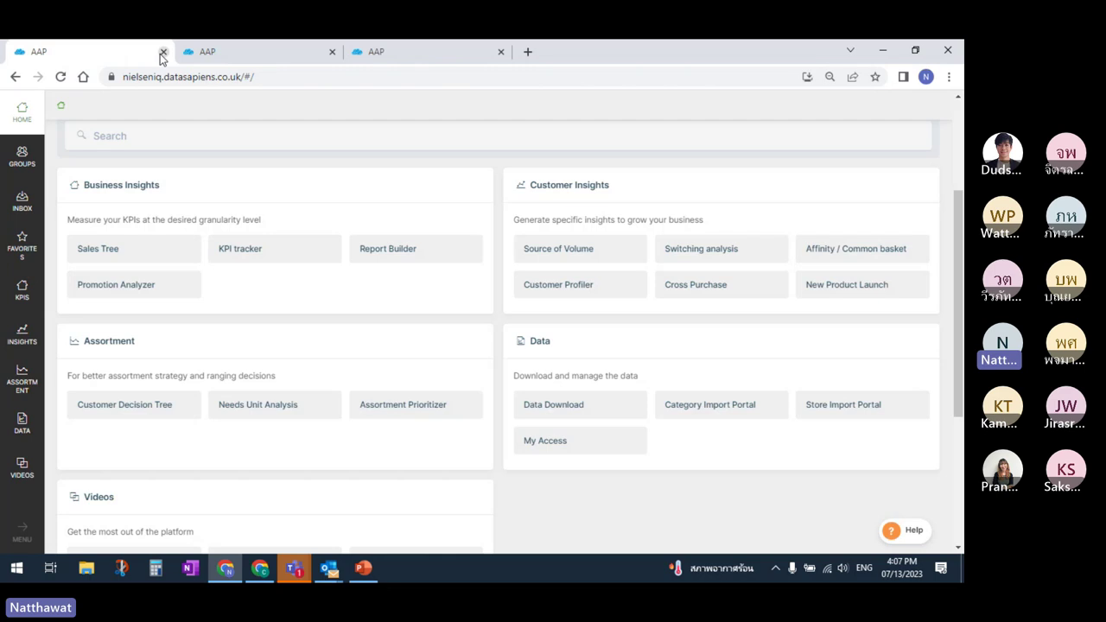
{"action": "left_click", "coordinate": [164, 52]}
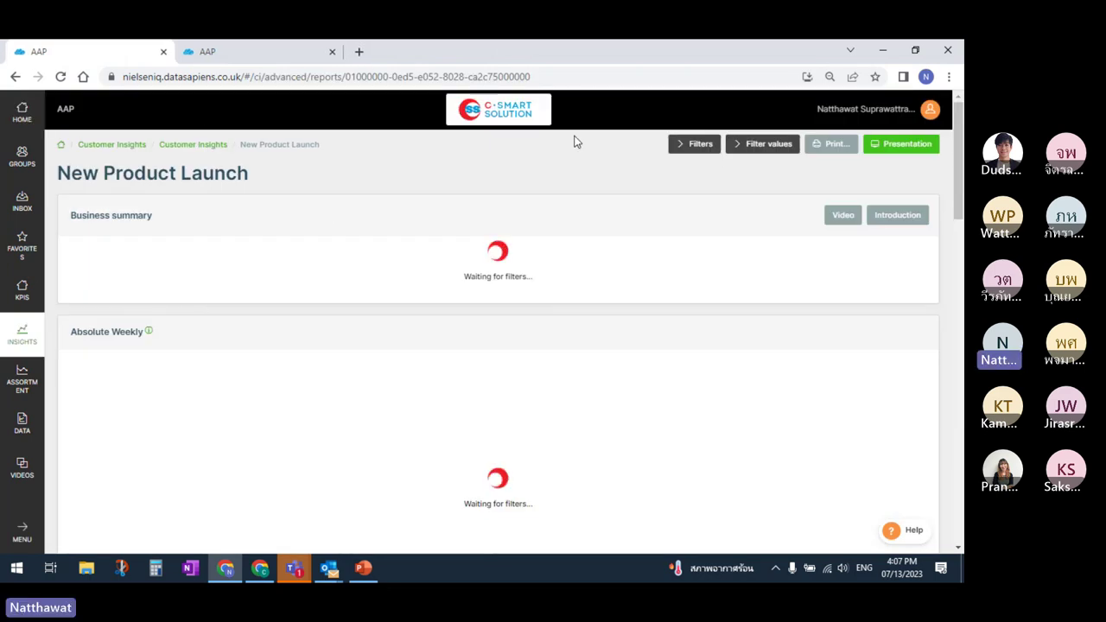
{"action": "left_click", "coordinate": [676, 152]}
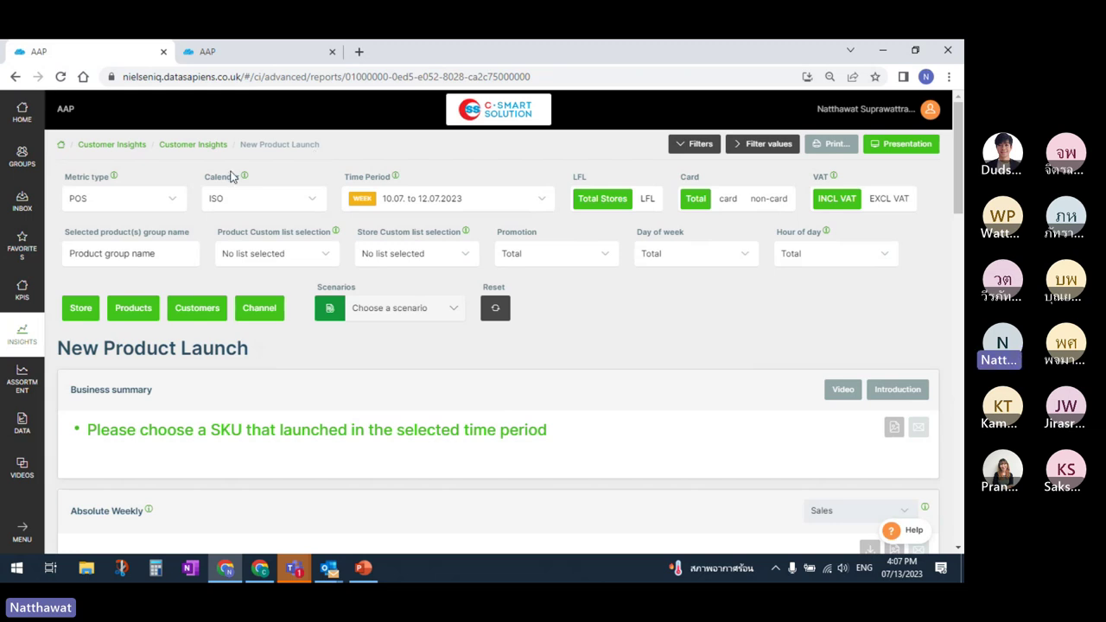
Step: Restrict the report to card sales and select all metric types: POS, Basket and Customer
{"action": "left_click", "coordinate": [149, 198]}
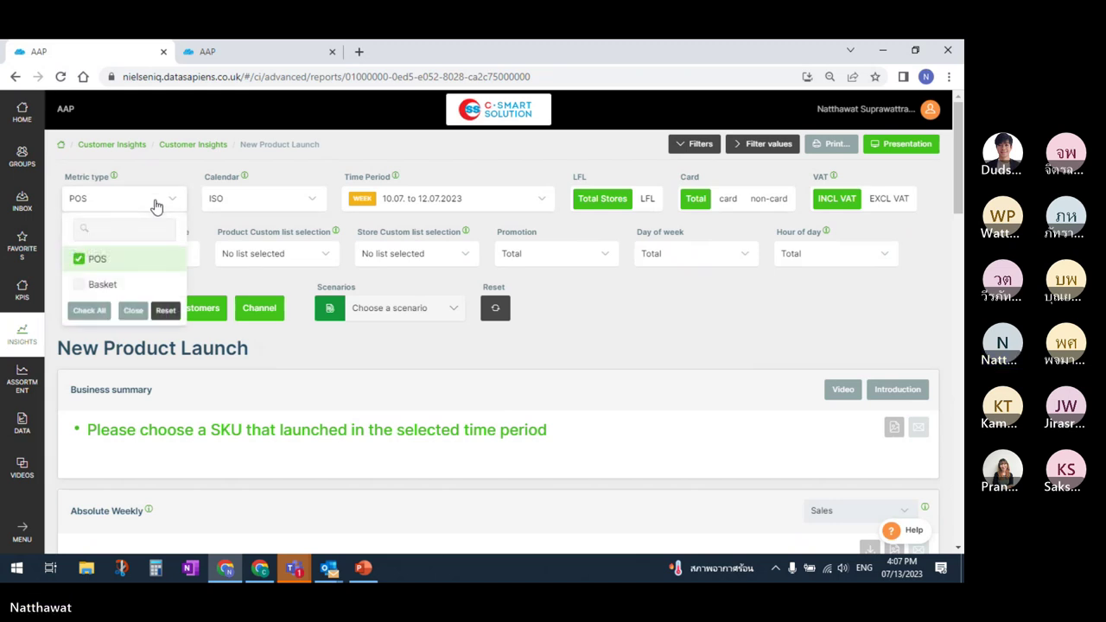
{"action": "left_click", "coordinate": [134, 311]}
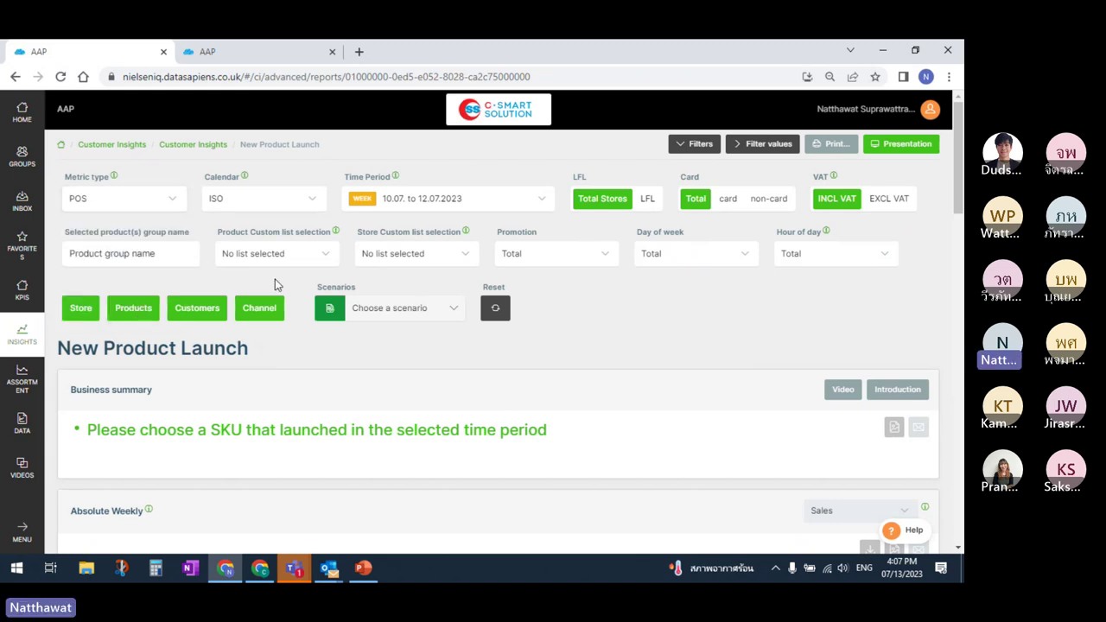
{"action": "left_click", "coordinate": [727, 201]}
{"action": "left_click", "coordinate": [98, 206]}
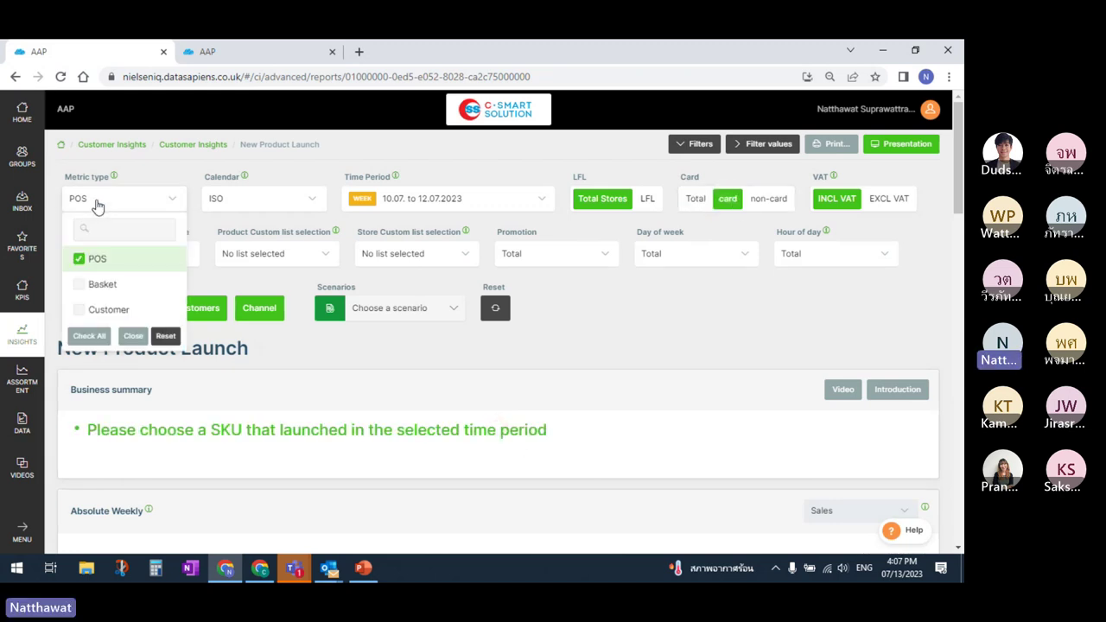
{"action": "left_click", "coordinate": [91, 335]}
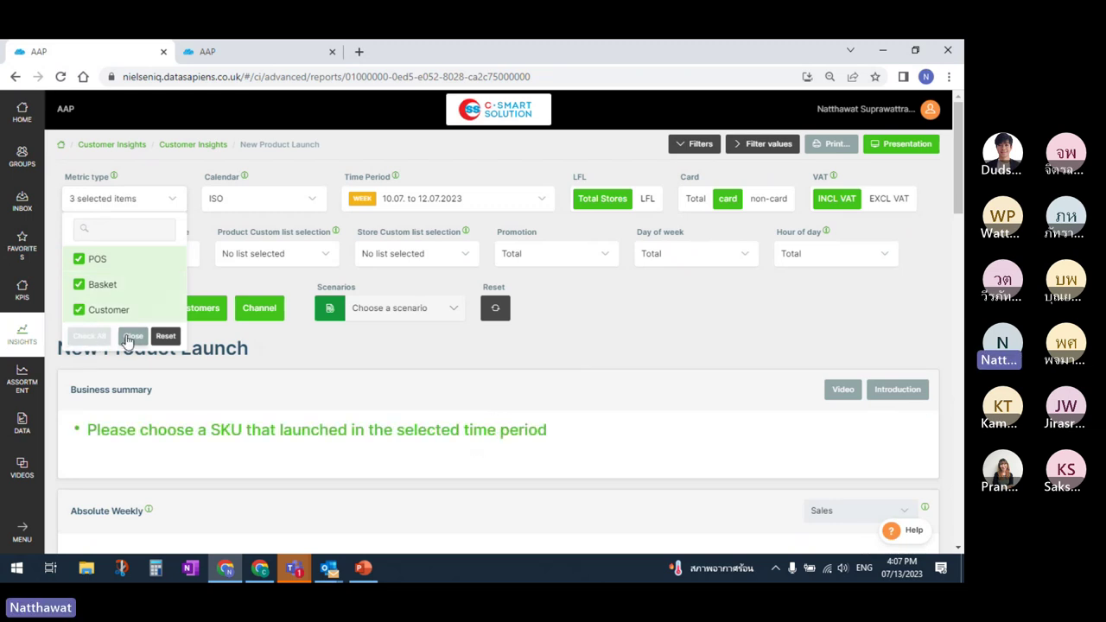
{"action": "left_click", "coordinate": [129, 336]}
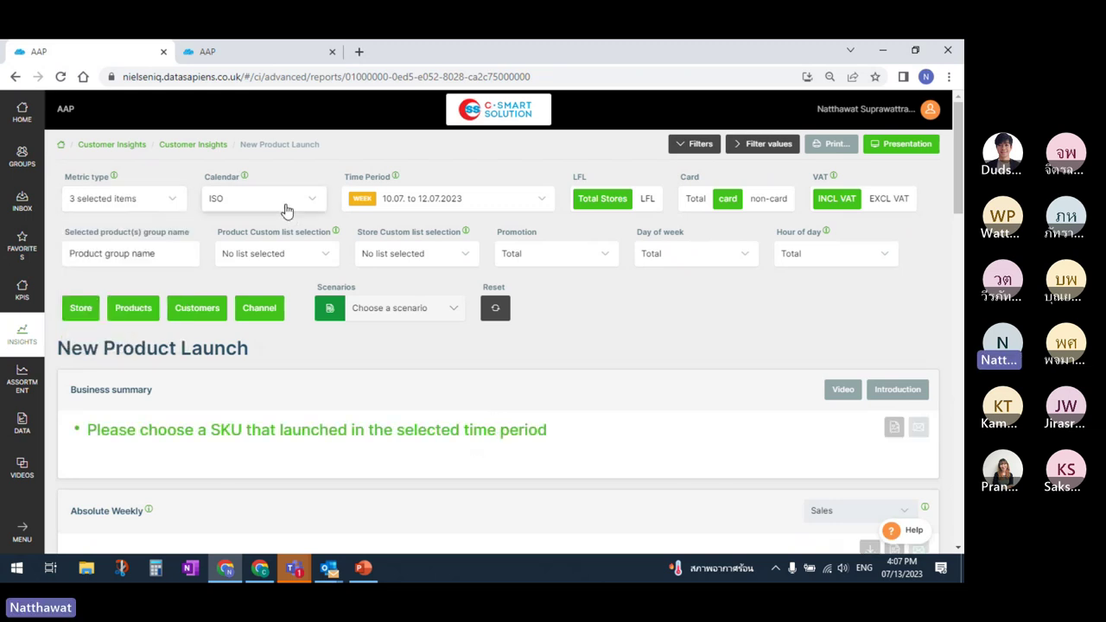
Step: Set the calendar to Gregorian and the time period to quarters 202301 and 202302
{"action": "left_click", "coordinate": [285, 208]}
{"action": "left_click", "coordinate": [289, 286]}
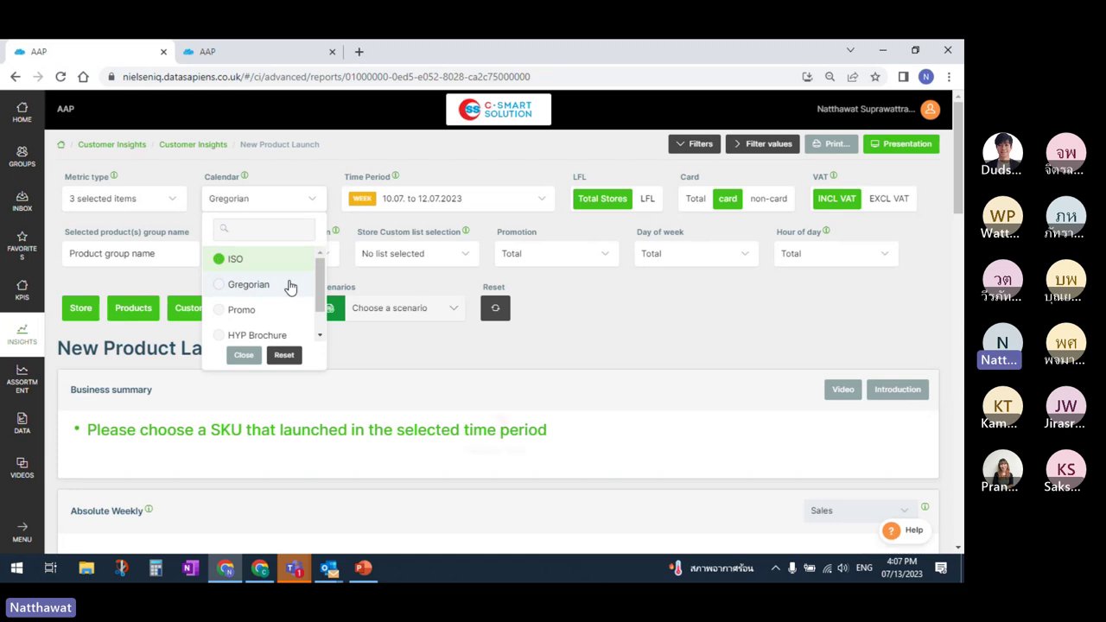
{"action": "left_click", "coordinate": [427, 199]}
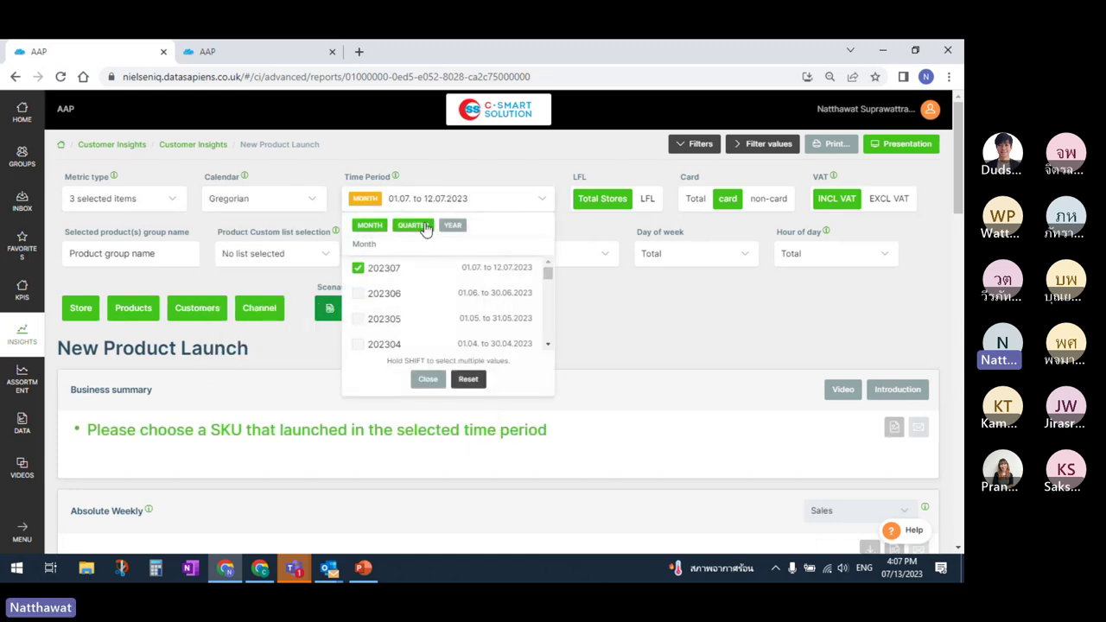
{"action": "left_click", "coordinate": [422, 224]}
{"action": "left_click", "coordinate": [396, 294]}
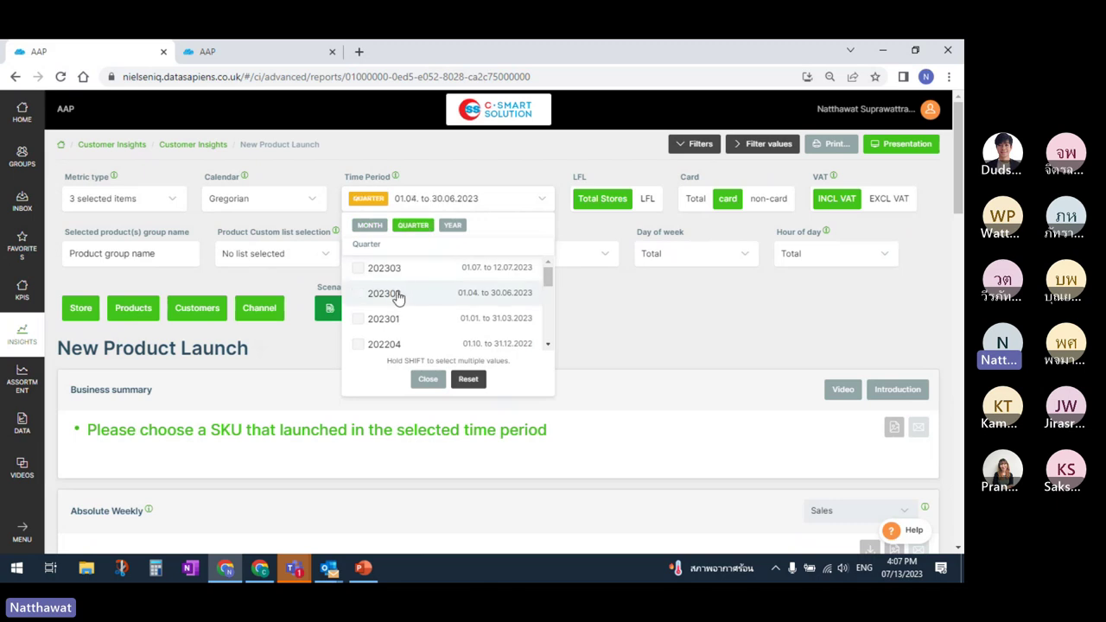
{"action": "left_click", "coordinate": [413, 320], "text": "shift"}
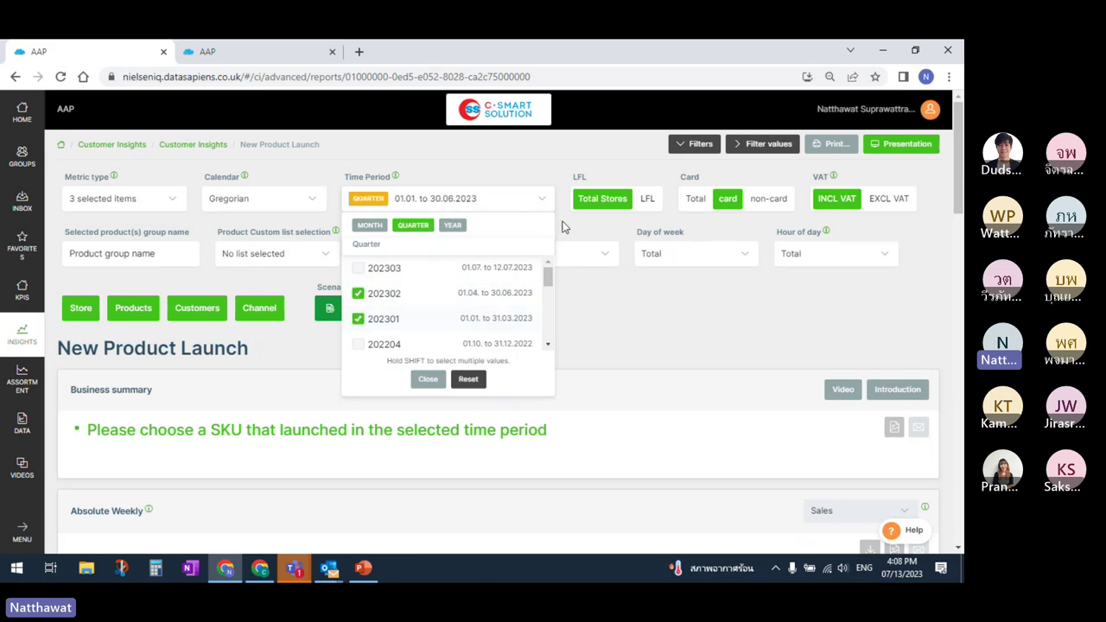
{"action": "left_click", "coordinate": [530, 204]}
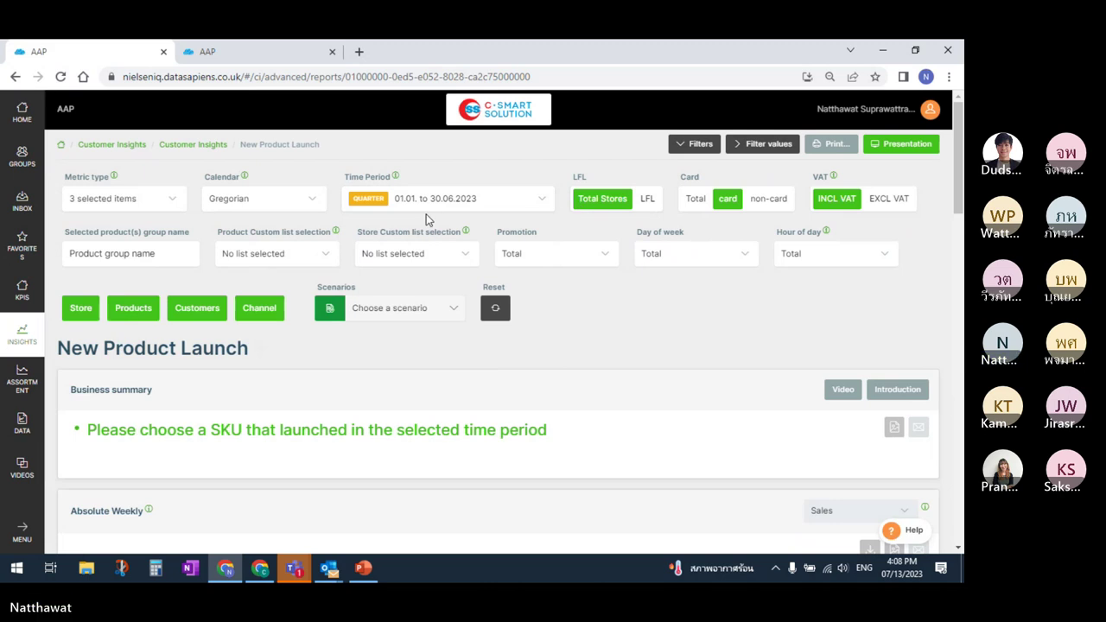
Step: Search the product classes for bread and filter the report to class 05506001 - BREAD
{"action": "left_click", "coordinate": [134, 311]}
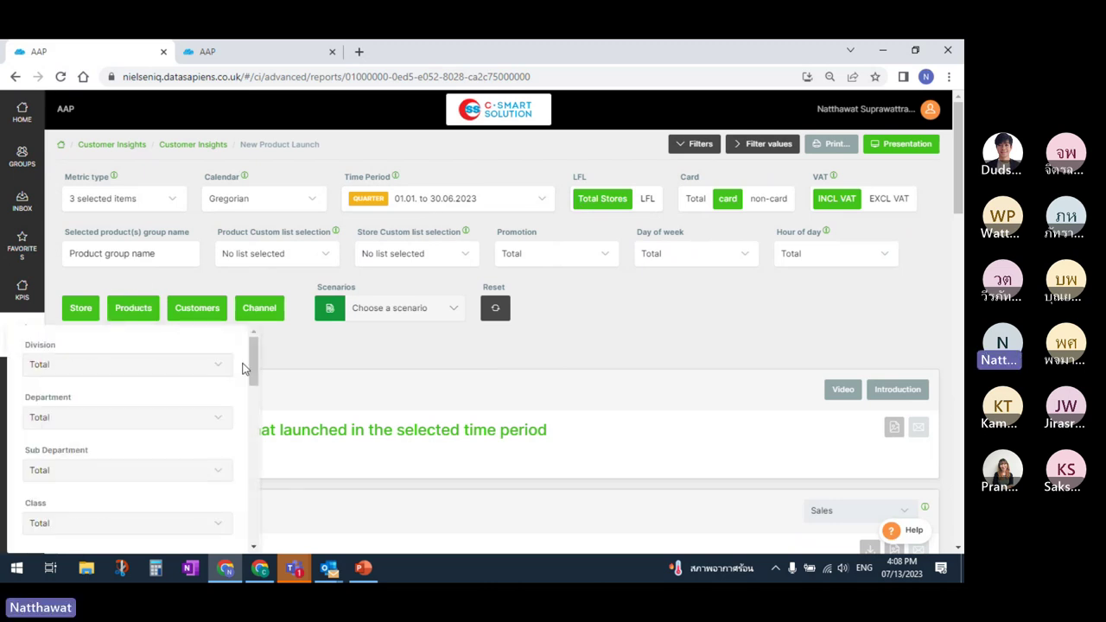
{"action": "left_click_drag", "start_coordinate": [250, 372], "coordinate": [264, 406]}
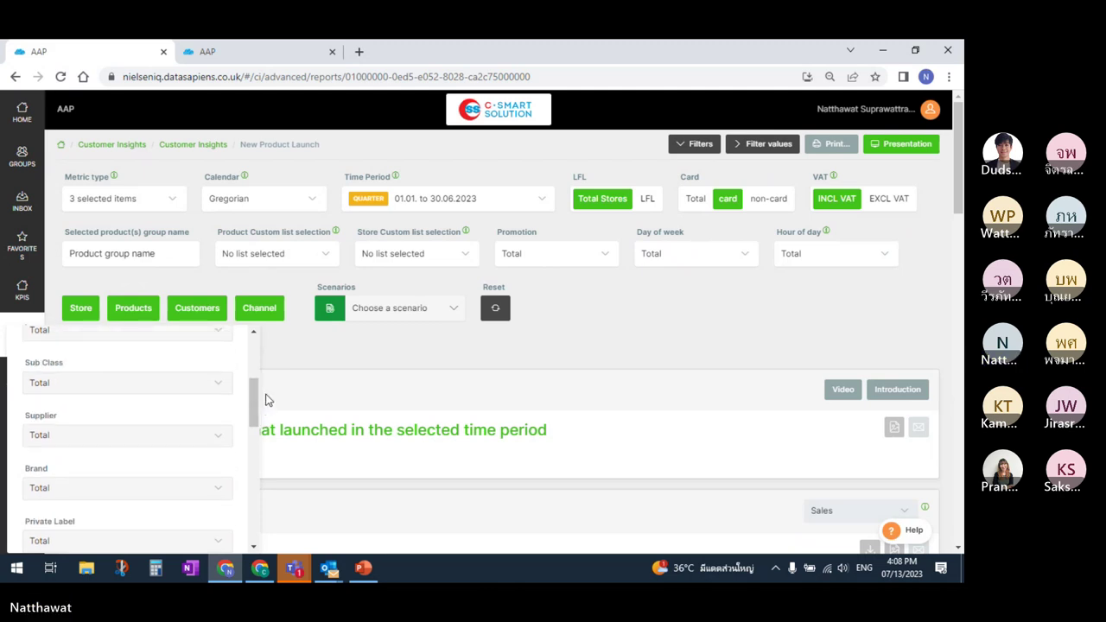
{"action": "scroll", "coordinate": [255, 407], "scroll_direction": "up", "scroll_amount": 1}
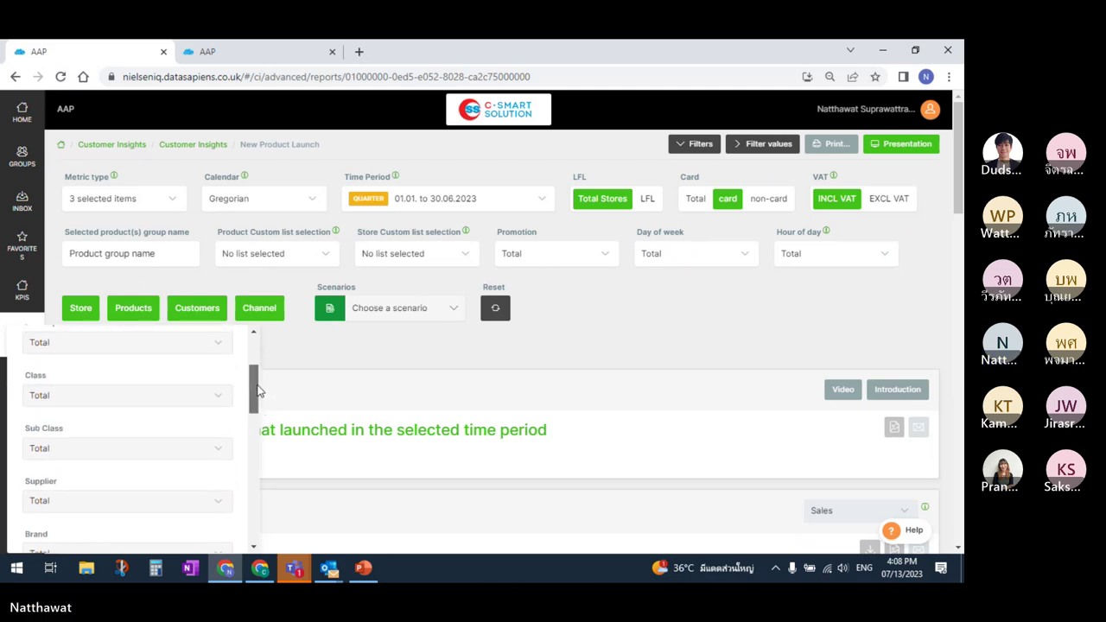
{"action": "left_click", "coordinate": [206, 401]}
{"action": "type", "text": "bread"}
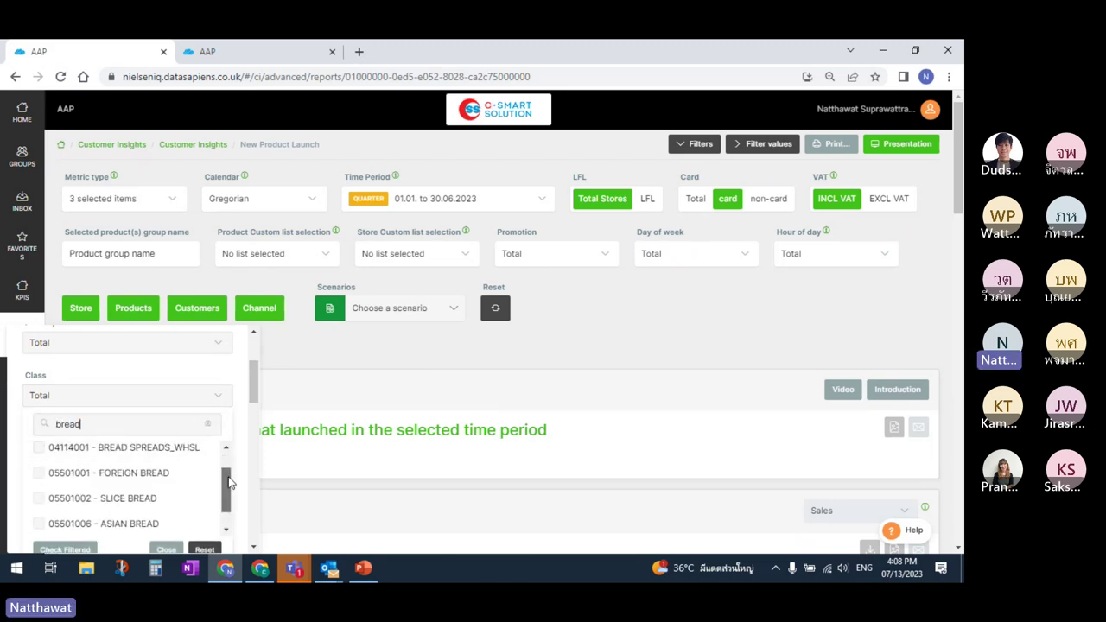
{"action": "scroll", "coordinate": [156, 501], "scroll_direction": "down", "scroll_amount": 1}
{"action": "left_click", "coordinate": [127, 524]}
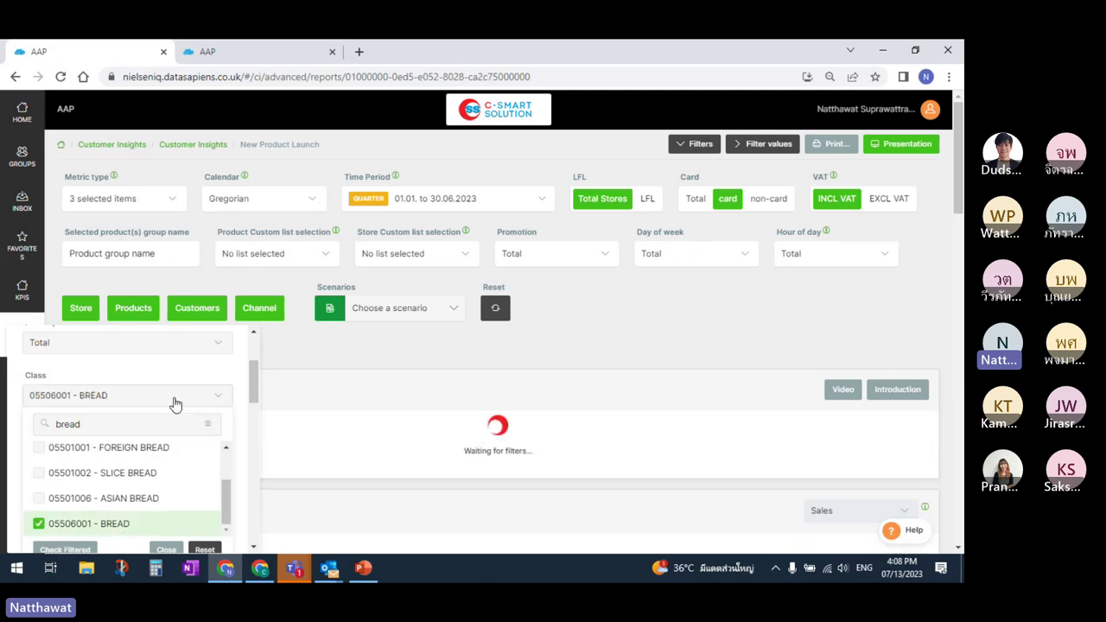
{"action": "left_click", "coordinate": [173, 400]}
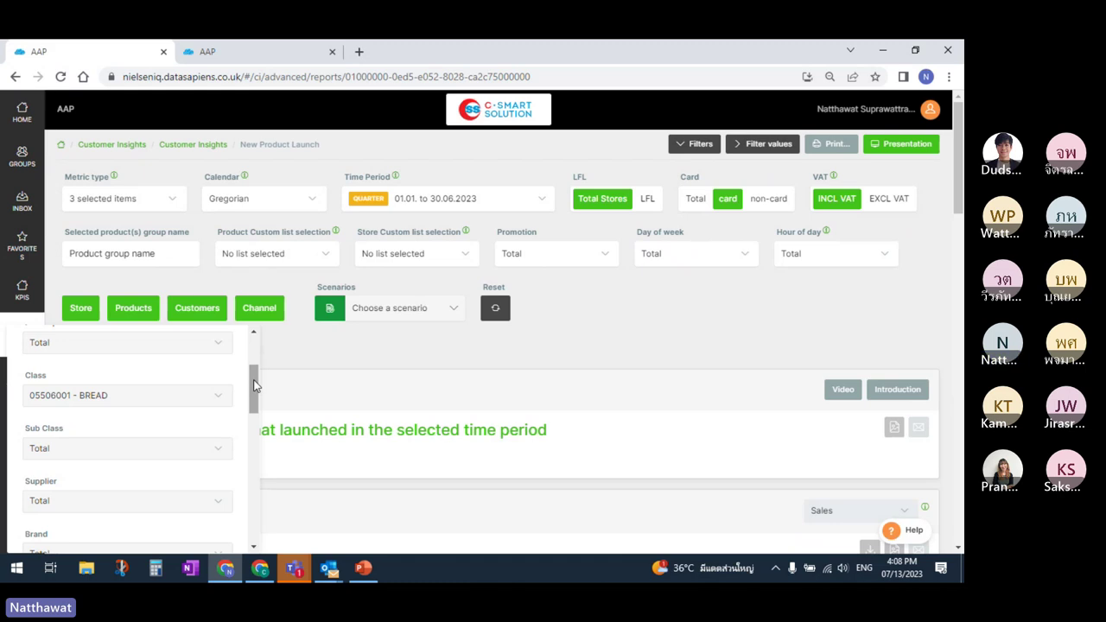
{"action": "left_click_drag", "start_coordinate": [255, 385], "coordinate": [269, 515]}
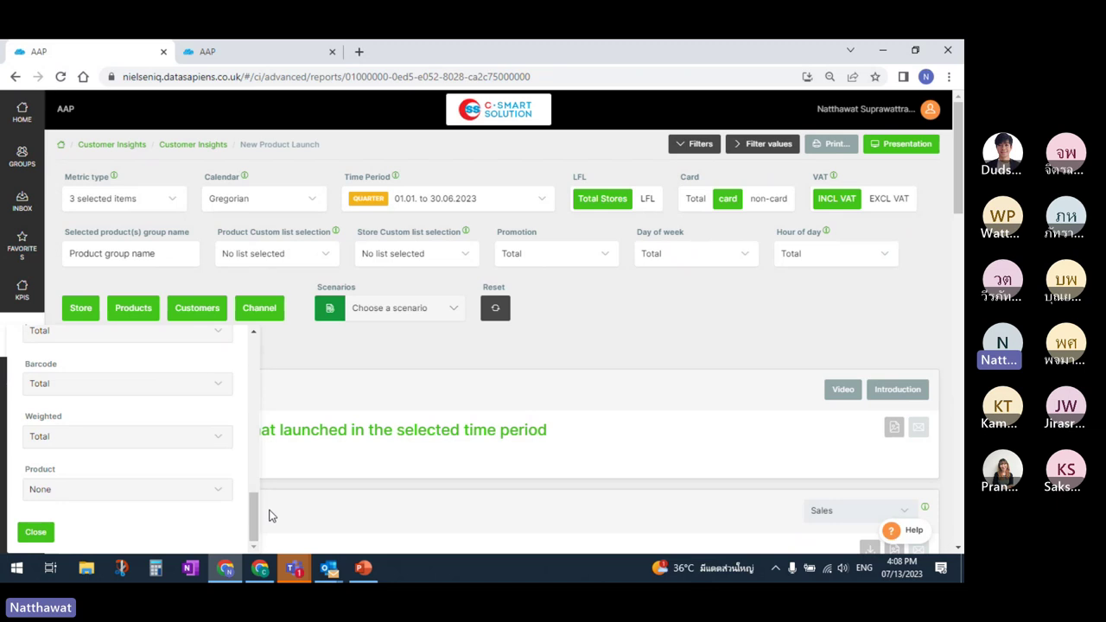
{"action": "left_click", "coordinate": [217, 494]}
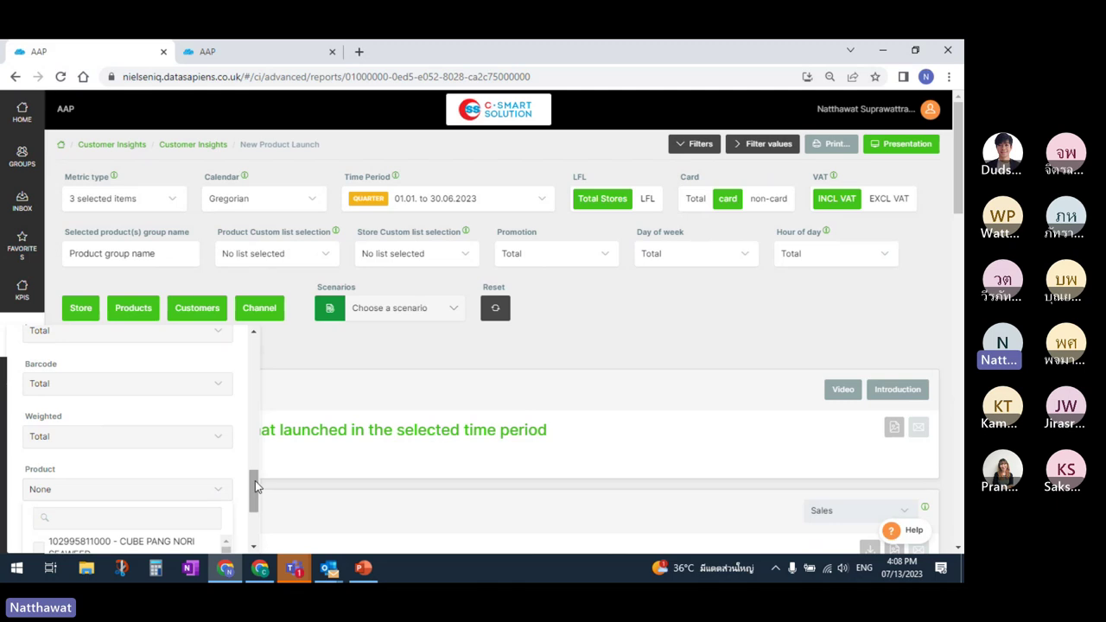
{"action": "left_click_drag", "start_coordinate": [255, 481], "coordinate": [259, 504]}
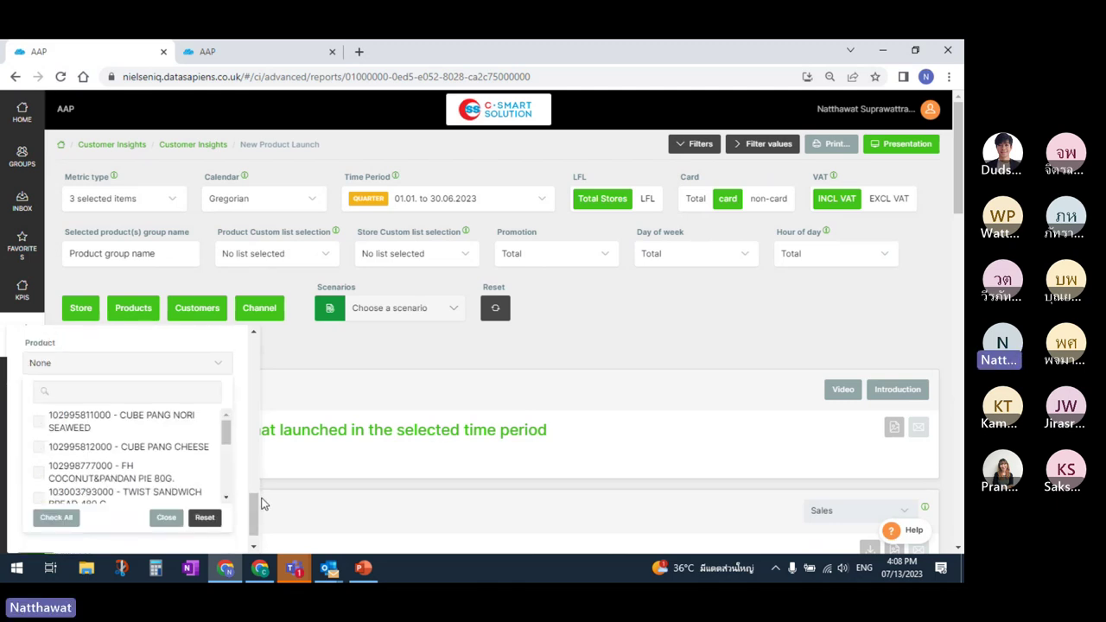
{"action": "left_click", "coordinate": [263, 505]}
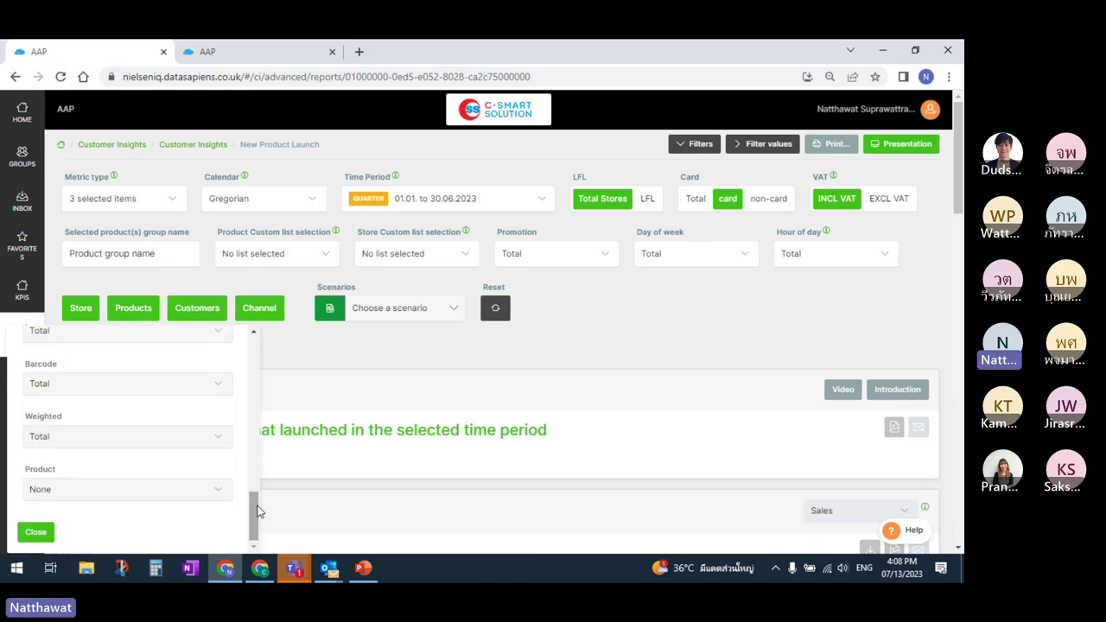
{"action": "left_click", "coordinate": [215, 391]}
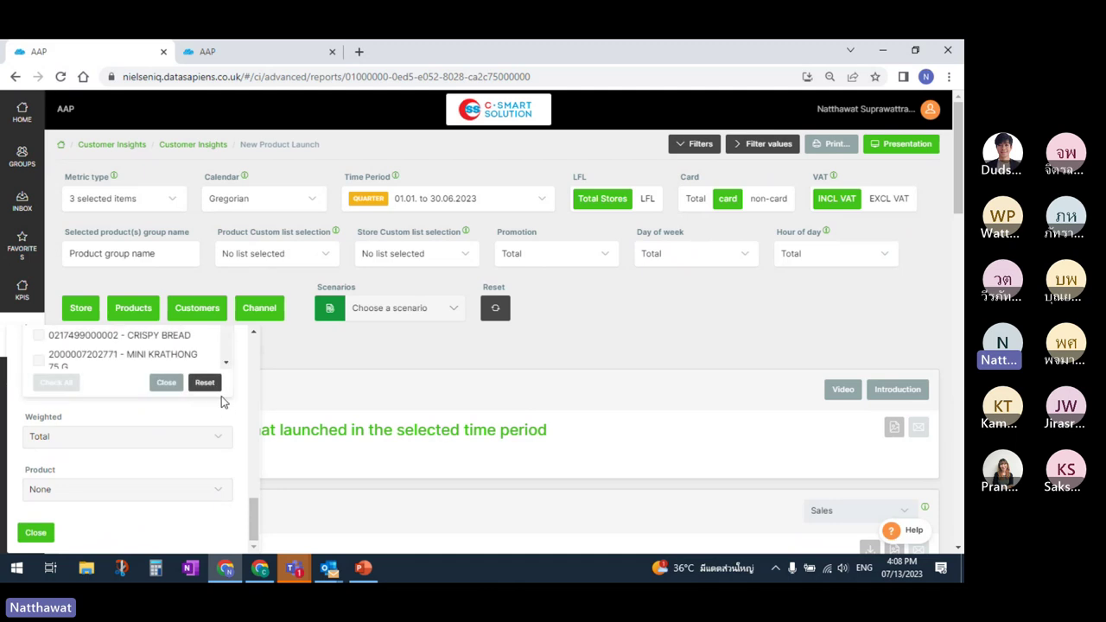
{"action": "scroll", "coordinate": [254, 529], "scroll_direction": "up", "scroll_amount": 2}
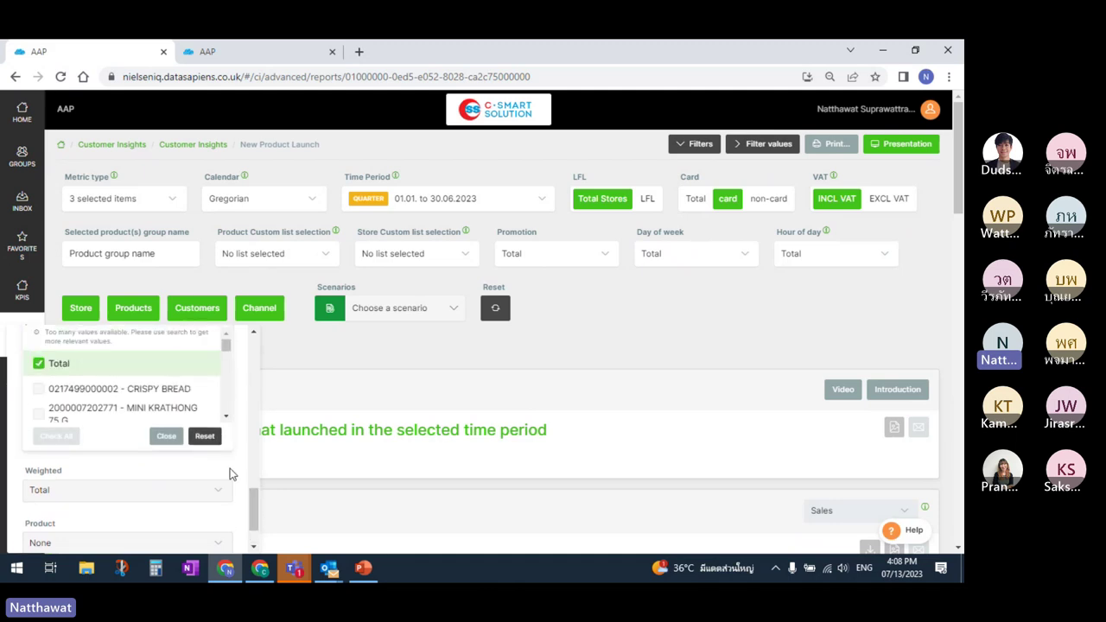
{"action": "left_click", "coordinate": [178, 470]}
{"action": "left_click", "coordinate": [198, 491]}
{"action": "scroll", "coordinate": [255, 507], "scroll_direction": "down", "scroll_amount": 3}
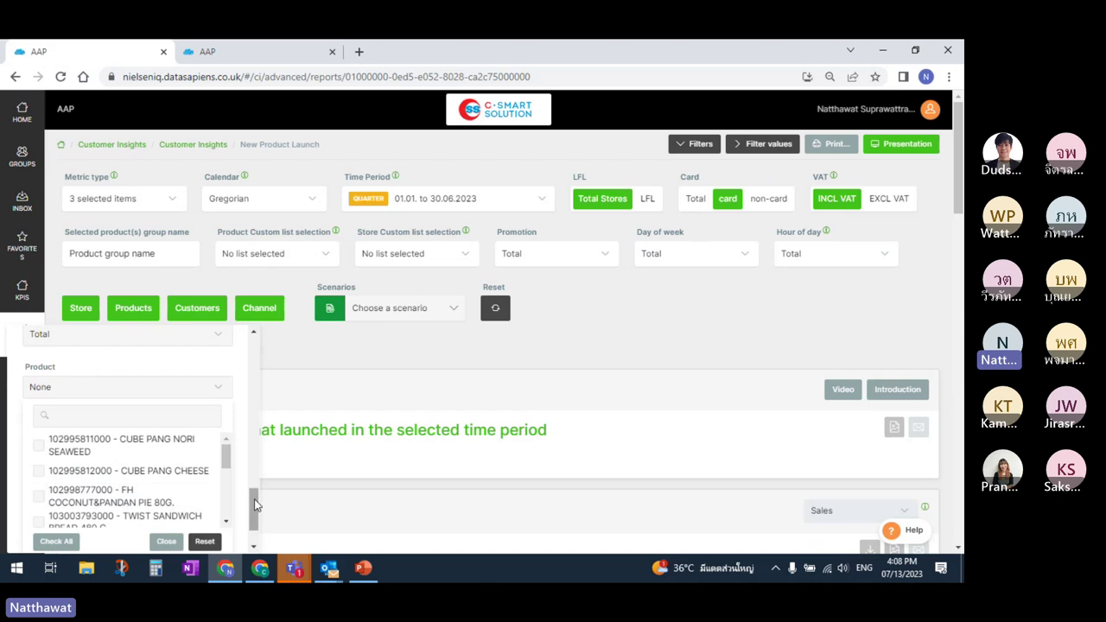
{"action": "left_click", "coordinate": [202, 378]}
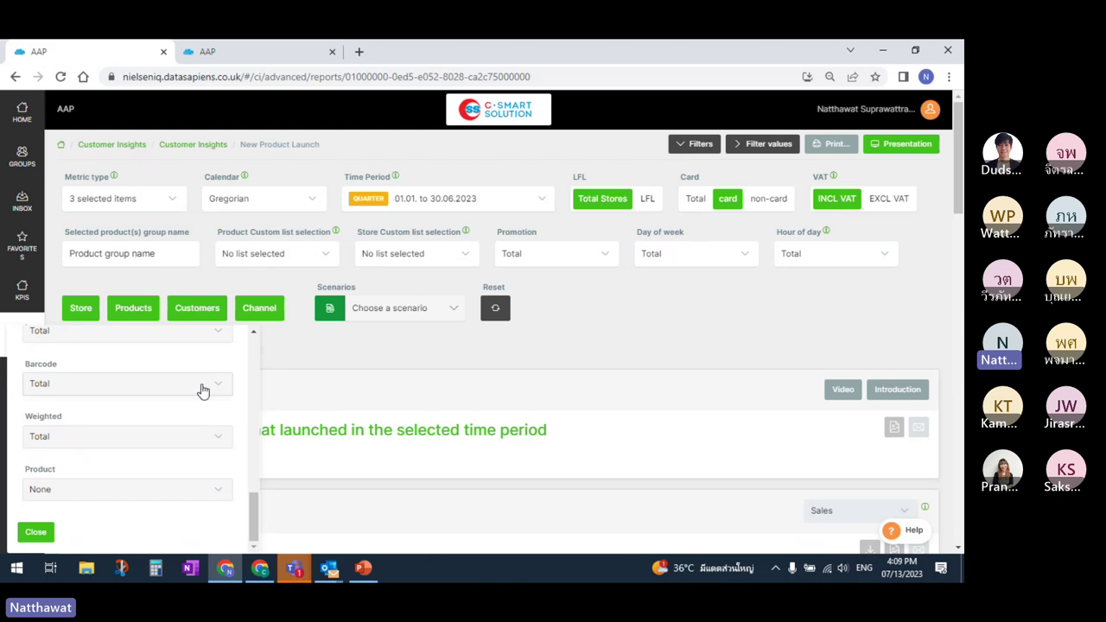
{"action": "left_click", "coordinate": [207, 492]}
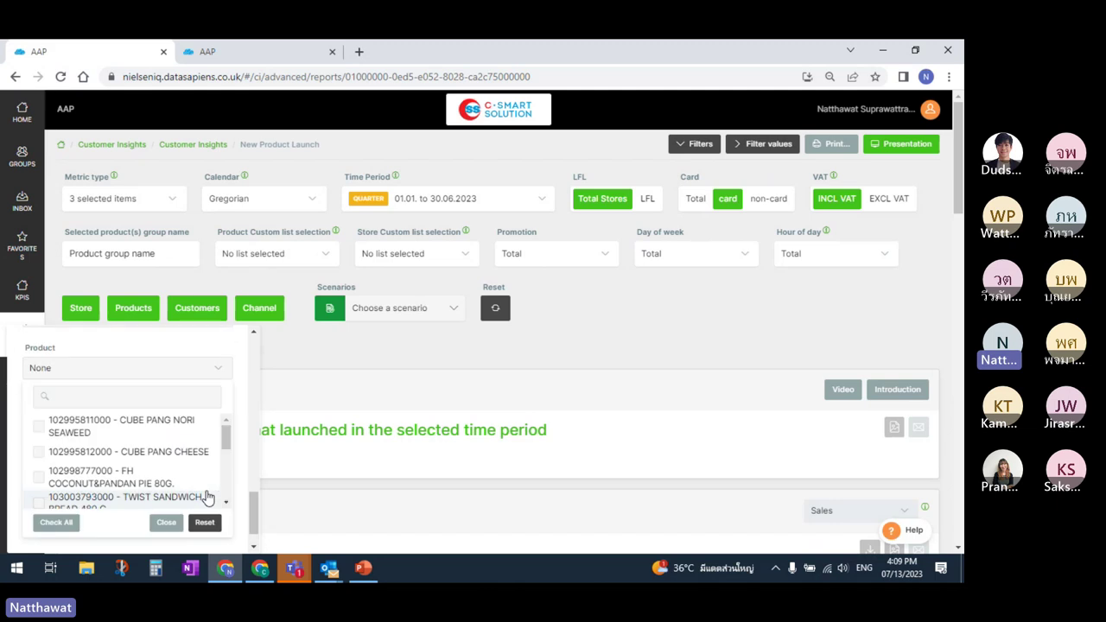
{"action": "mouse_move", "coordinate": [227, 437]}
{"action": "left_mouse_down"}
{"action": "mouse_move", "coordinate": [230, 486]}
{"action": "mouse_move", "coordinate": [231, 419]}
{"action": "left_mouse_up"}
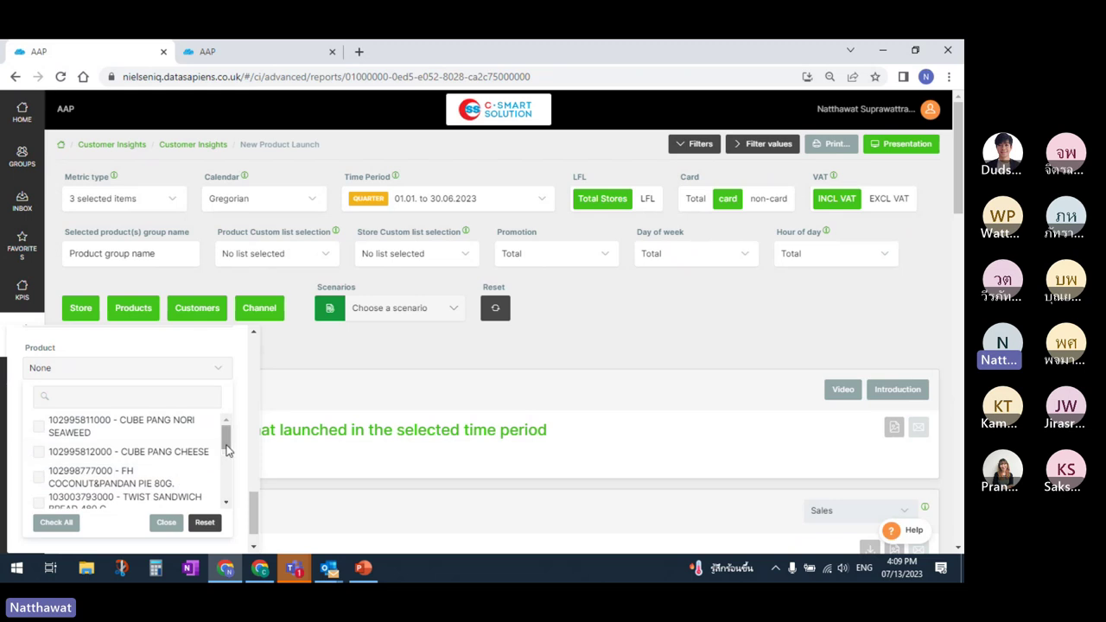
{"action": "mouse_move", "coordinate": [226, 448]}
{"action": "left_mouse_down"}
{"action": "mouse_move", "coordinate": [229, 490]}
{"action": "mouse_move", "coordinate": [227, 437]}
{"action": "mouse_move", "coordinate": [233, 464]}
{"action": "left_mouse_up"}
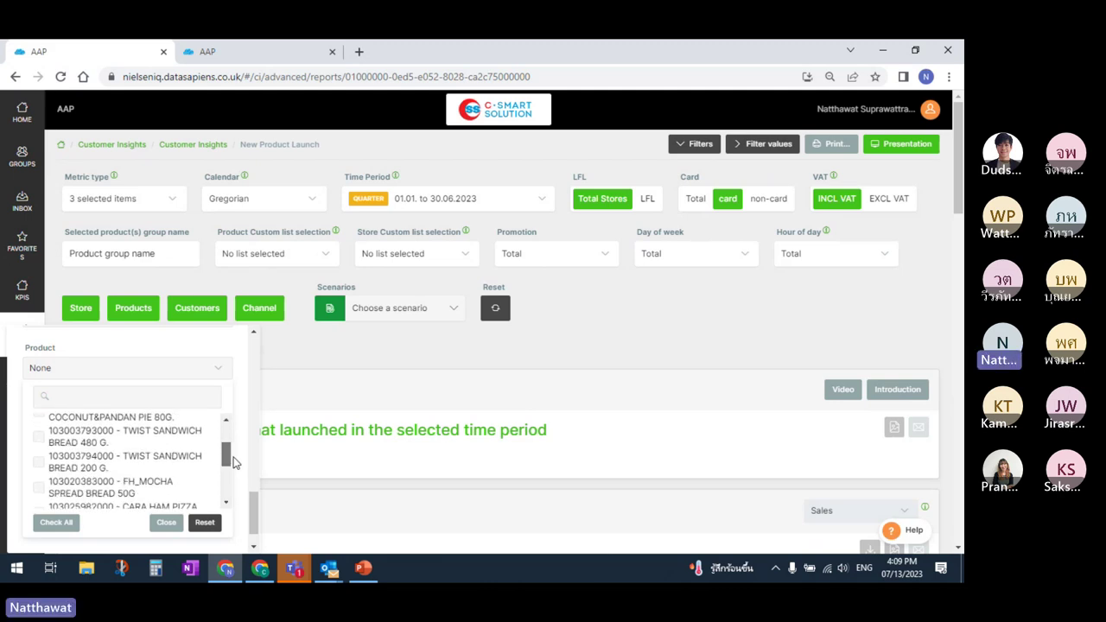
{"action": "left_click", "coordinate": [168, 490]}
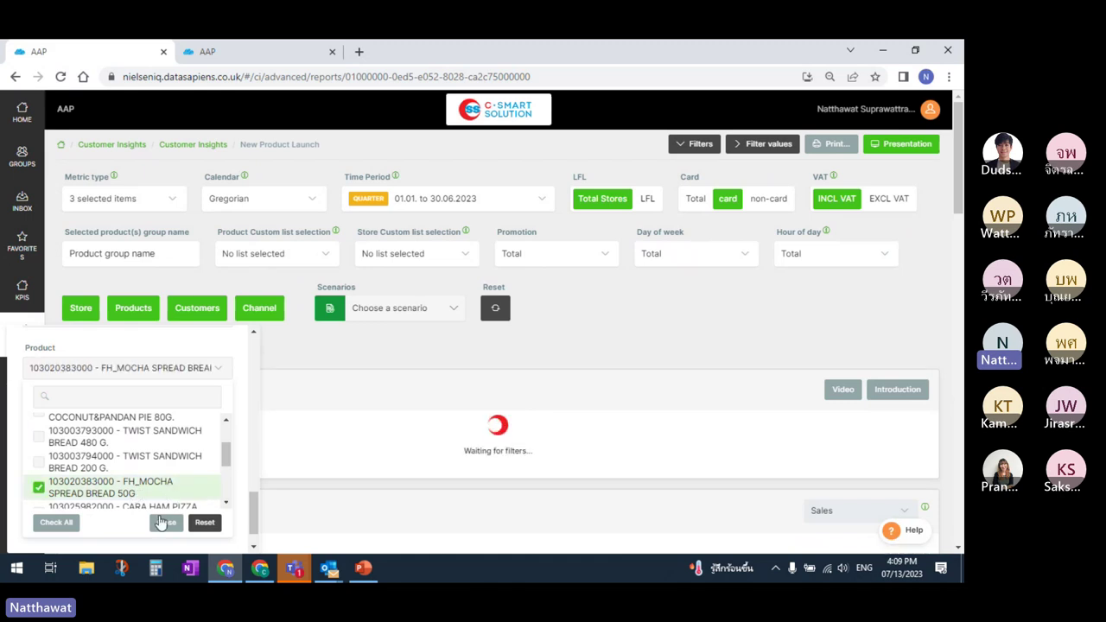
{"action": "left_click", "coordinate": [167, 525]}
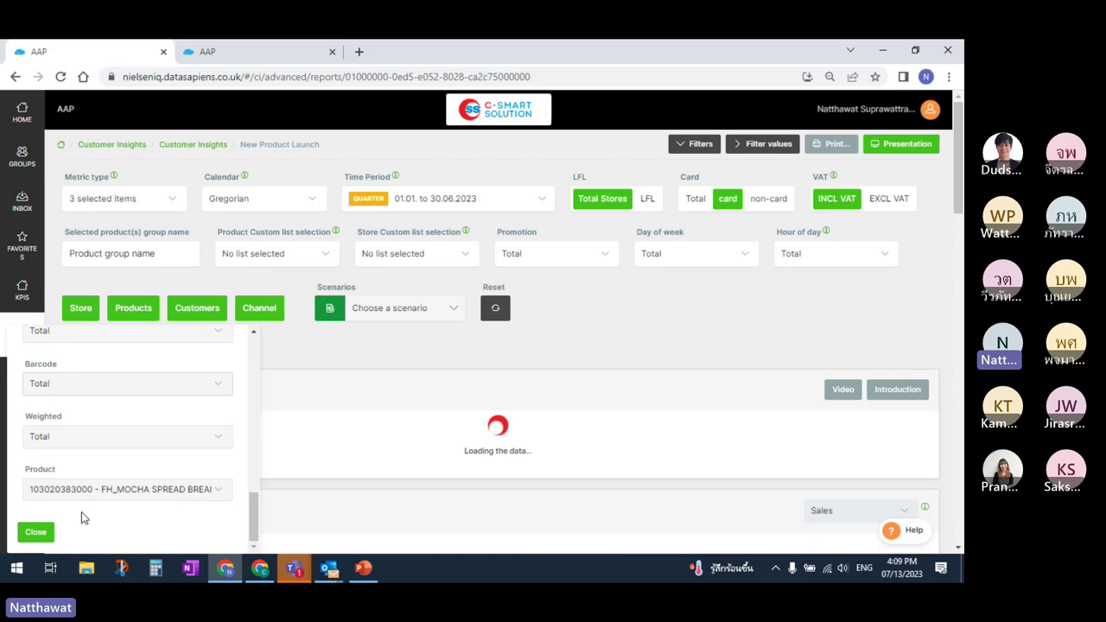
{"action": "left_click", "coordinate": [35, 530]}
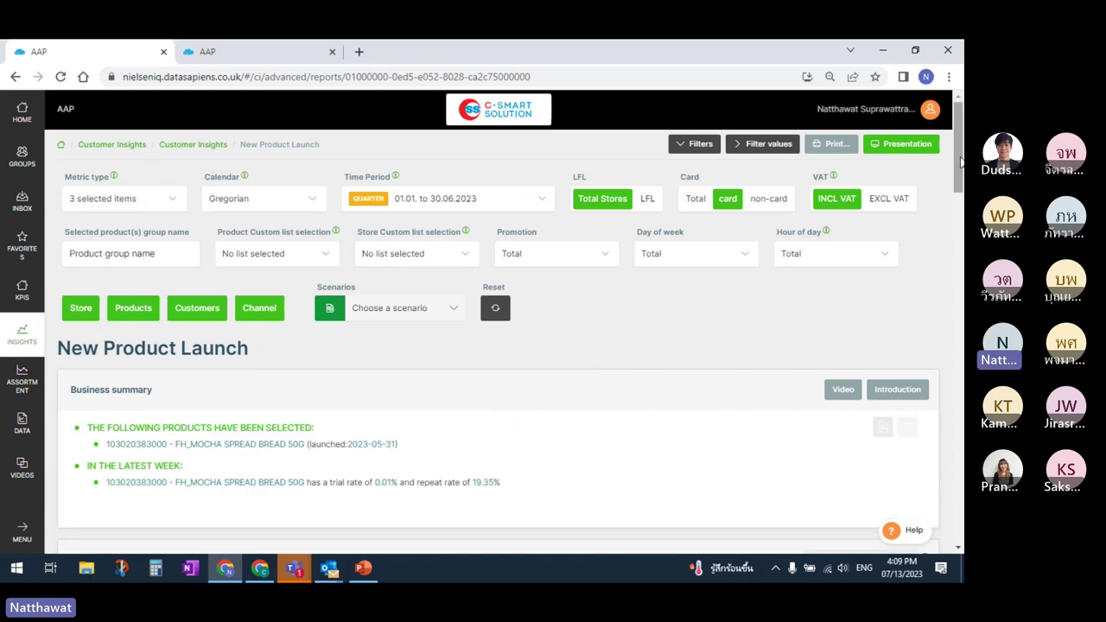
Step: Collapse the report's filter area and examine the weekly sales bars in the Absolute Weekly chart
{"action": "scroll", "coordinate": [959, 164], "scroll_direction": "down", "scroll_amount": 1}
{"action": "scroll", "coordinate": [960, 164], "scroll_direction": "down", "scroll_amount": 2}
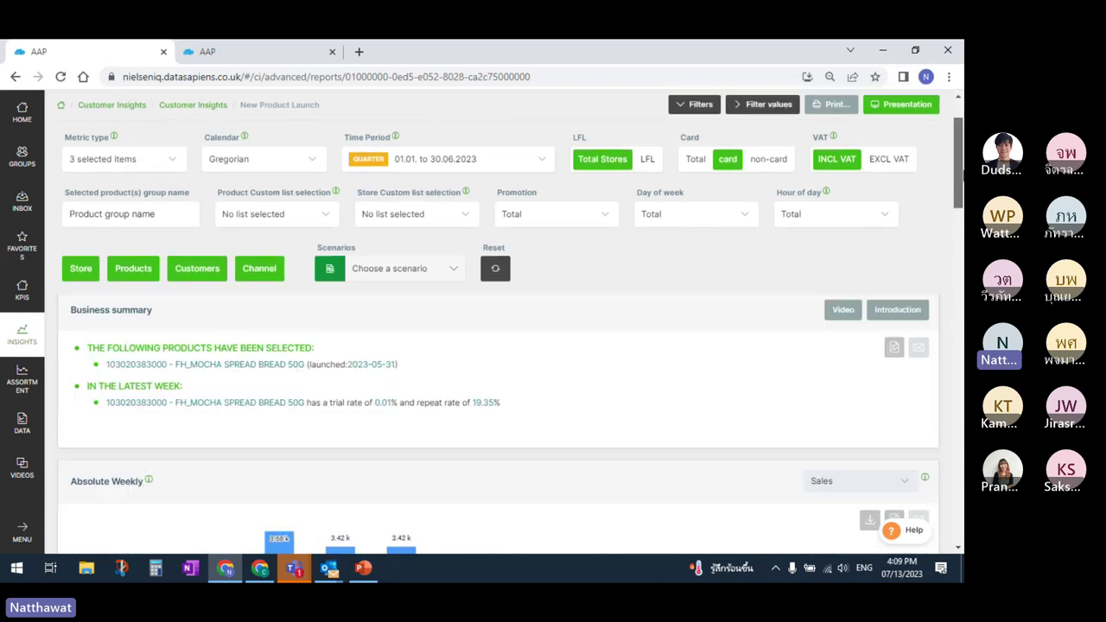
{"action": "left_click", "coordinate": [700, 104]}
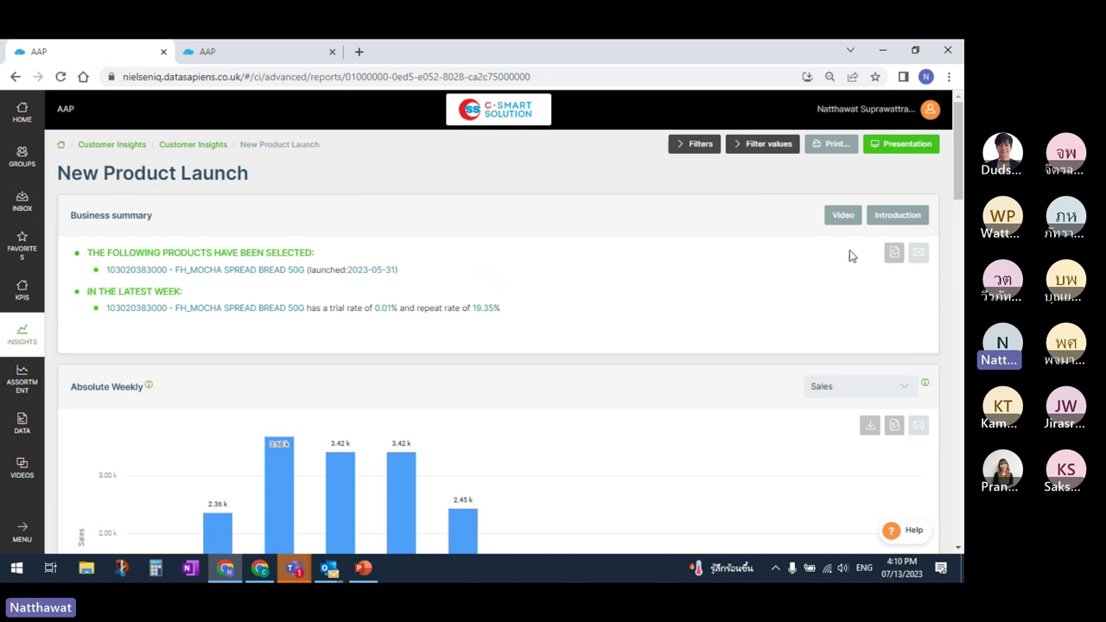
{"action": "left_click_drag", "start_coordinate": [961, 152], "coordinate": [960, 189]}
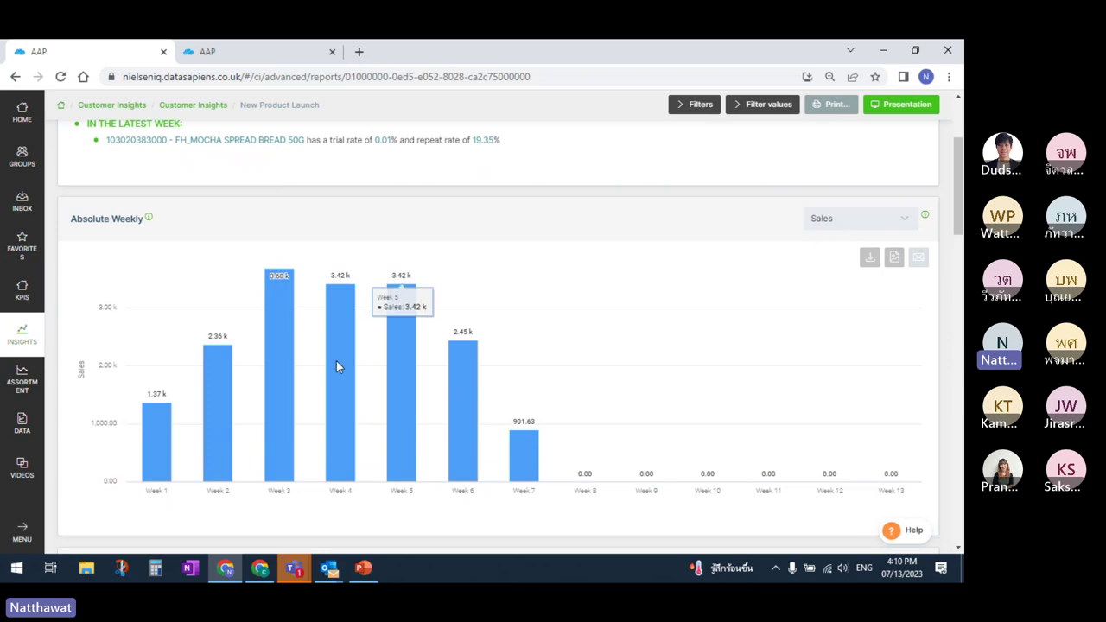
{"action": "mouse_move", "coordinate": [157, 455]}
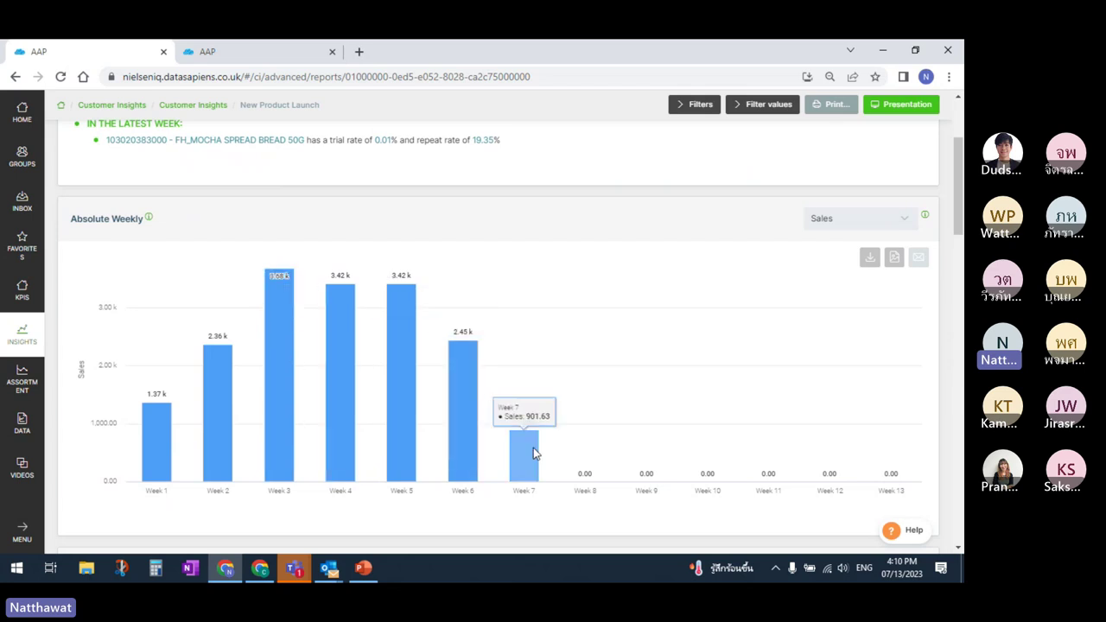
Step: Change the Absolute Weekly chart's metric to Trial Customers and close the metric list
{"action": "left_click", "coordinate": [850, 222]}
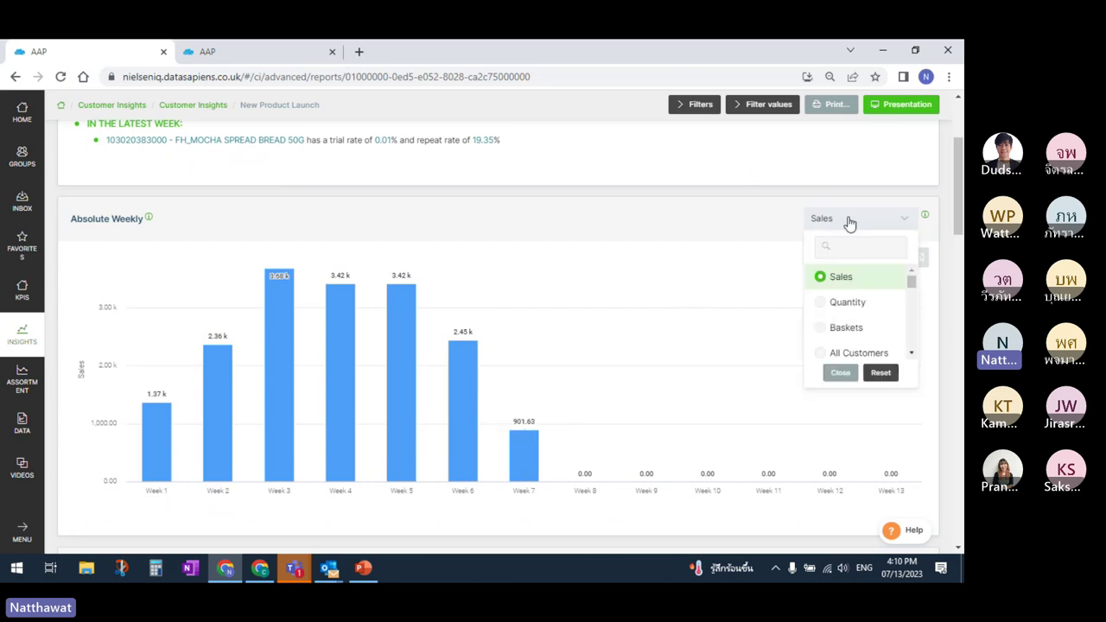
{"action": "left_click", "coordinate": [913, 353]}
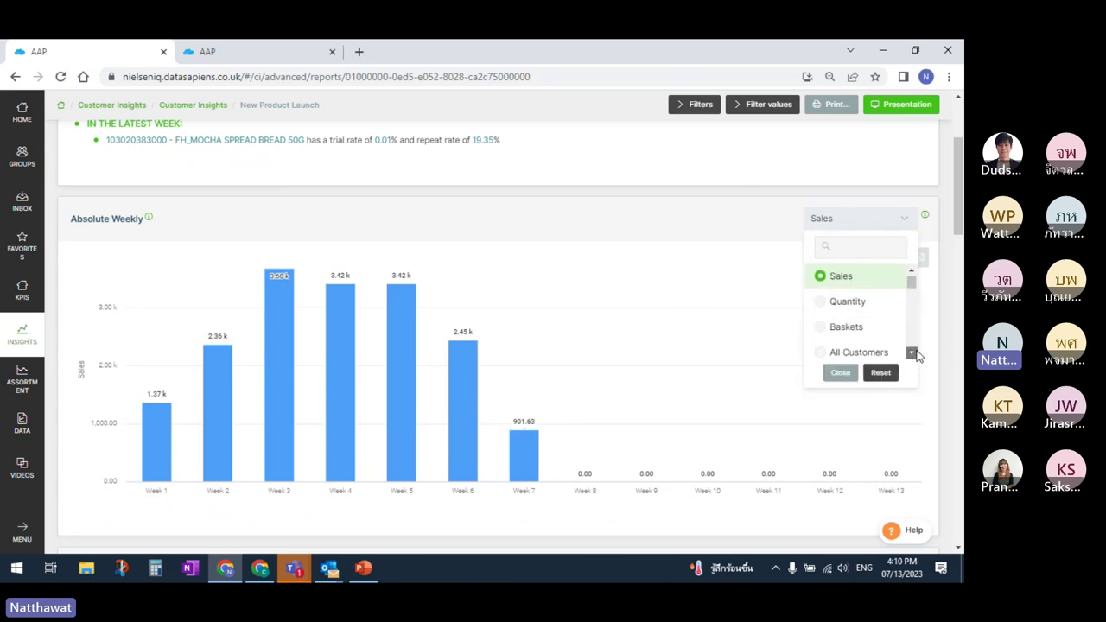
{"action": "left_click_drag", "start_coordinate": [915, 353], "coordinate": [915, 352]}
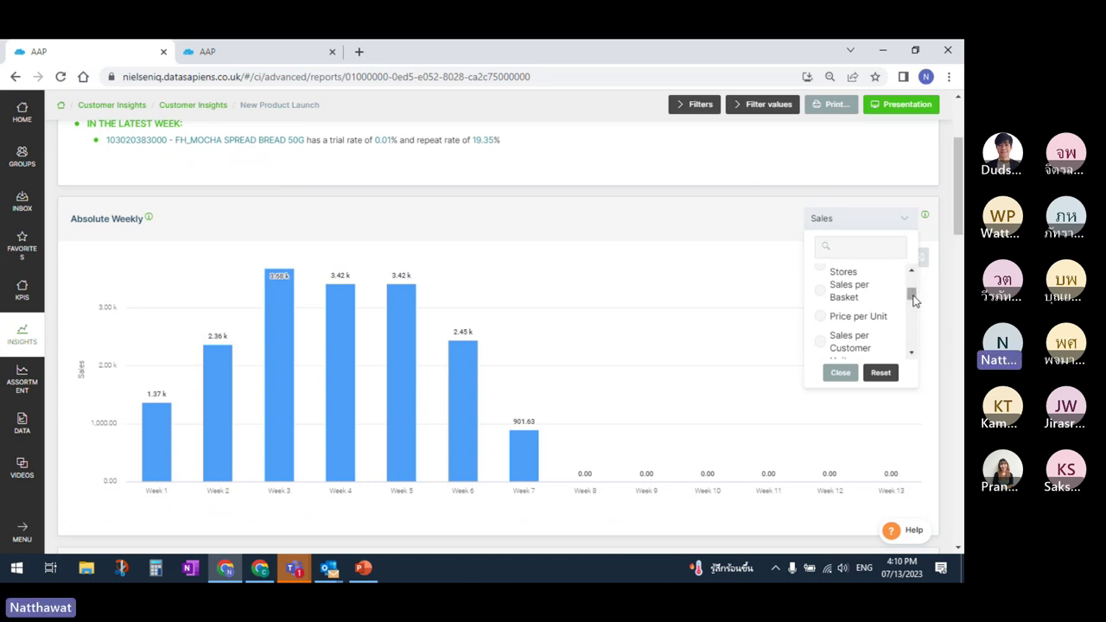
{"action": "left_click_drag", "start_coordinate": [914, 299], "coordinate": [918, 325]}
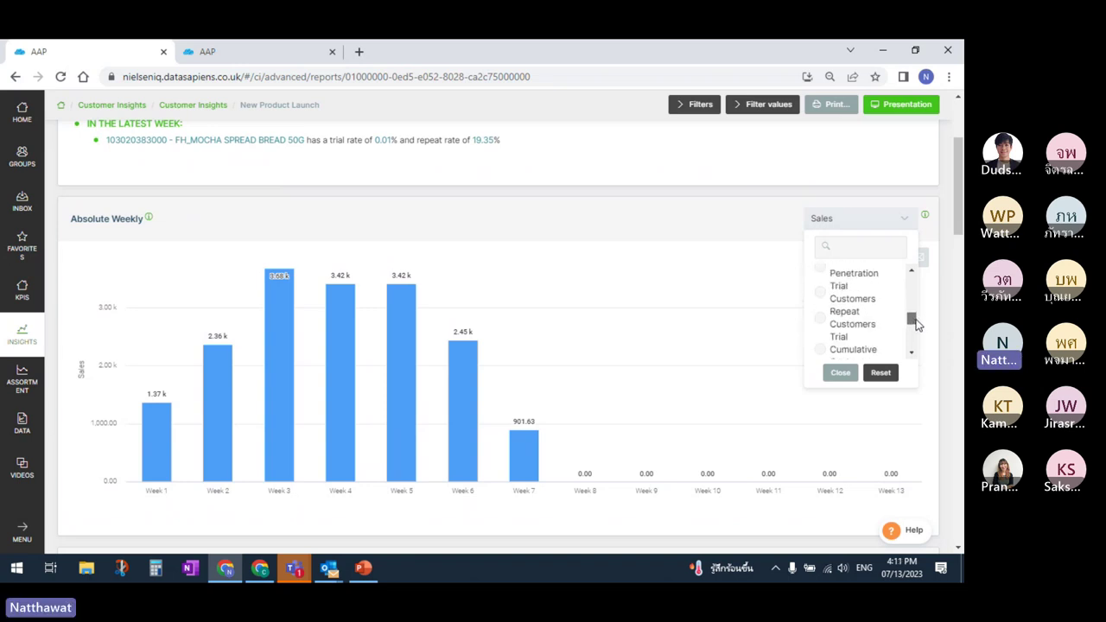
{"action": "left_click", "coordinate": [872, 297]}
{"action": "left_click", "coordinate": [843, 373]}
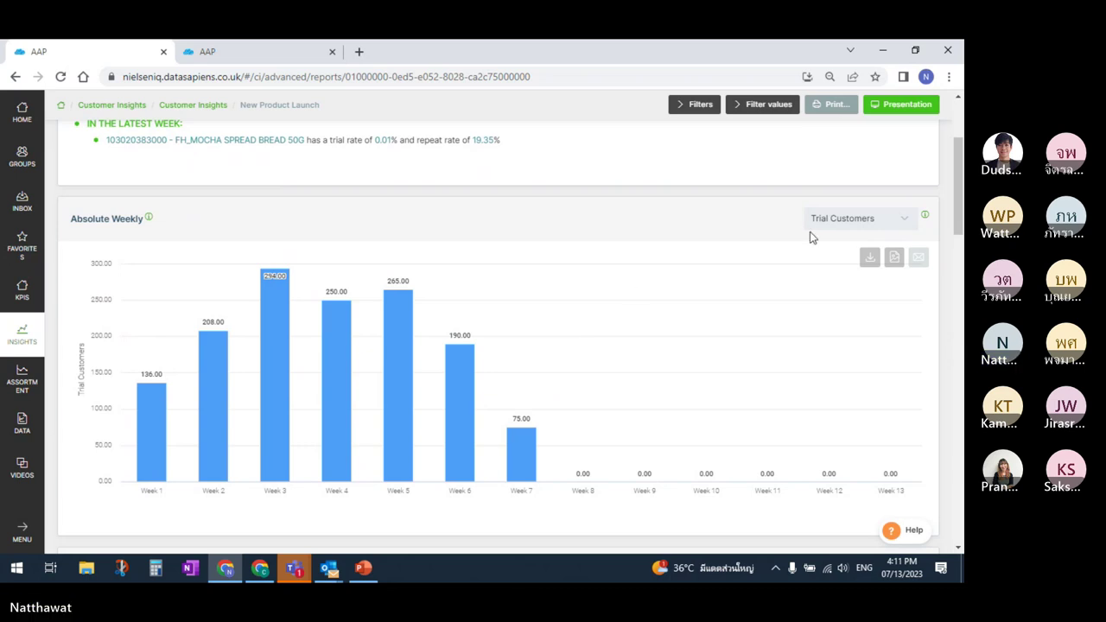
Step: Show Repeat Customers in the Absolute Weekly chart
{"action": "left_click", "coordinate": [850, 227]}
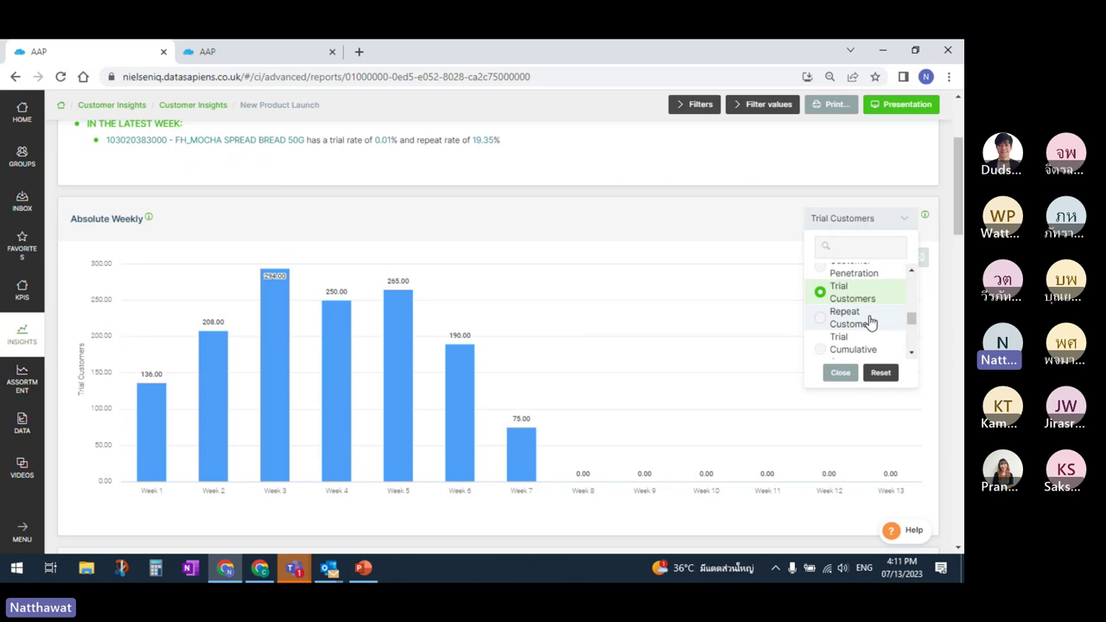
{"action": "left_click", "coordinate": [871, 322]}
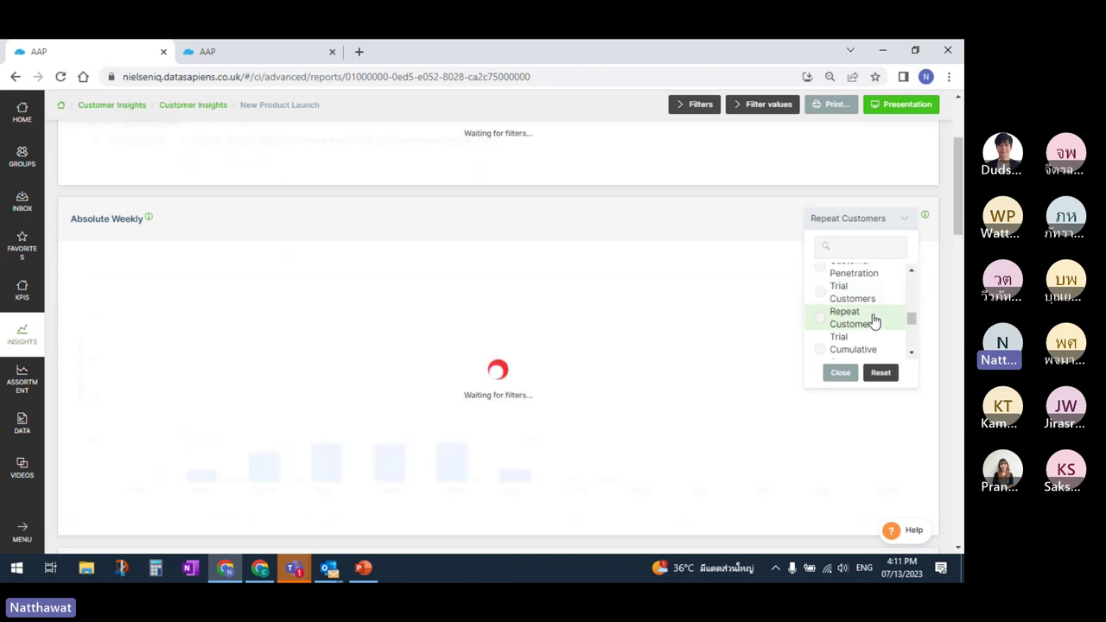
{"action": "left_click", "coordinate": [878, 221]}
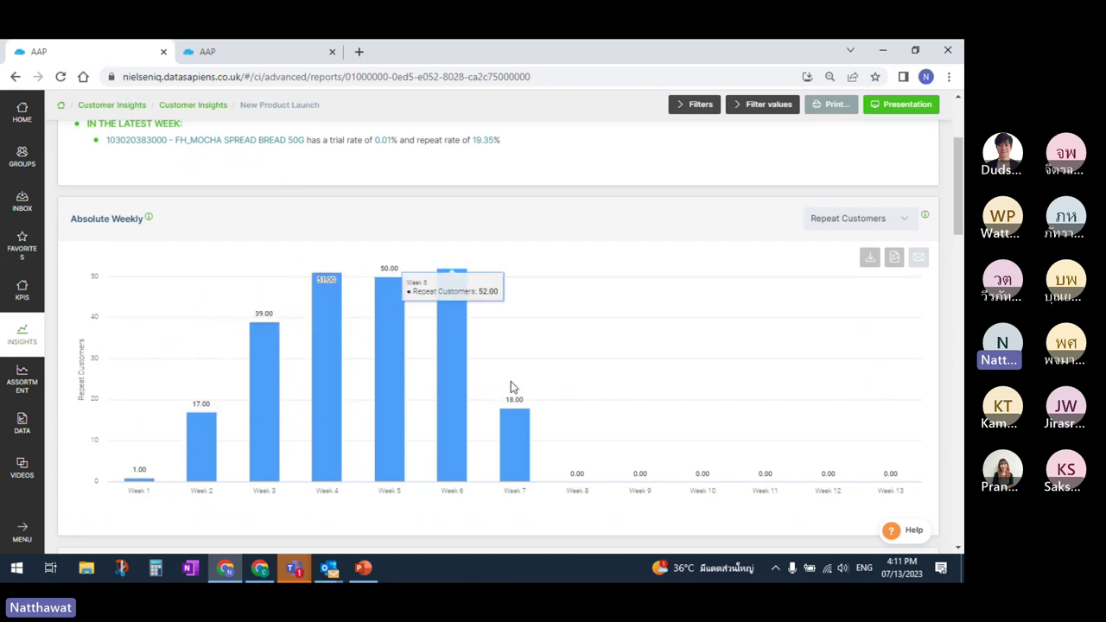
Step: Set the Absolute Weekly chart to display Trial Cumulative Customers
{"action": "left_click", "coordinate": [901, 226]}
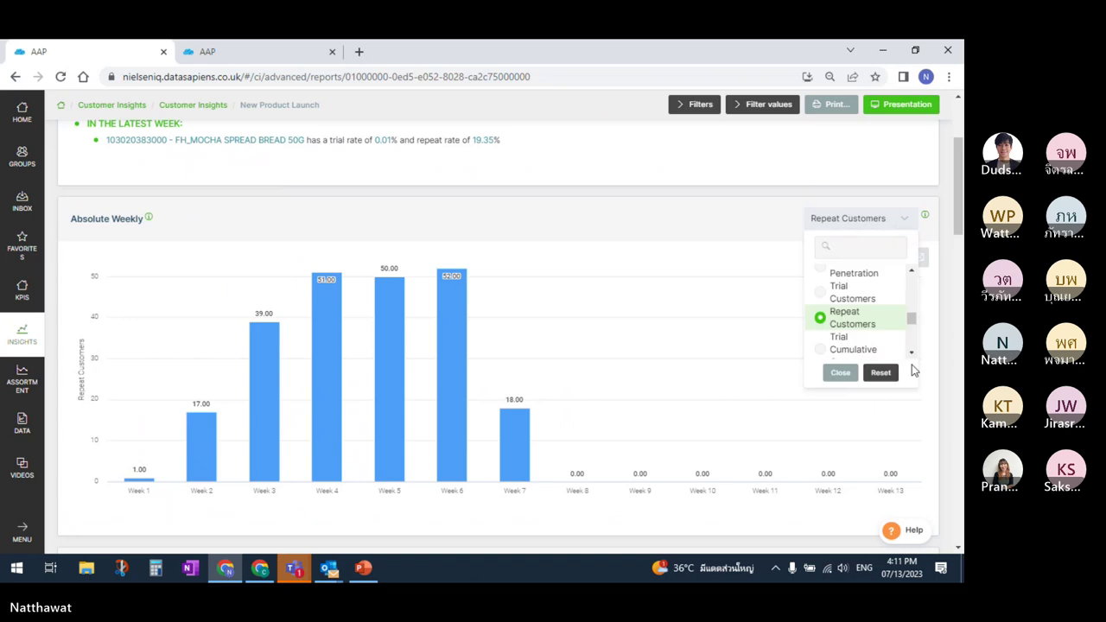
{"action": "left_click", "coordinate": [913, 355]}
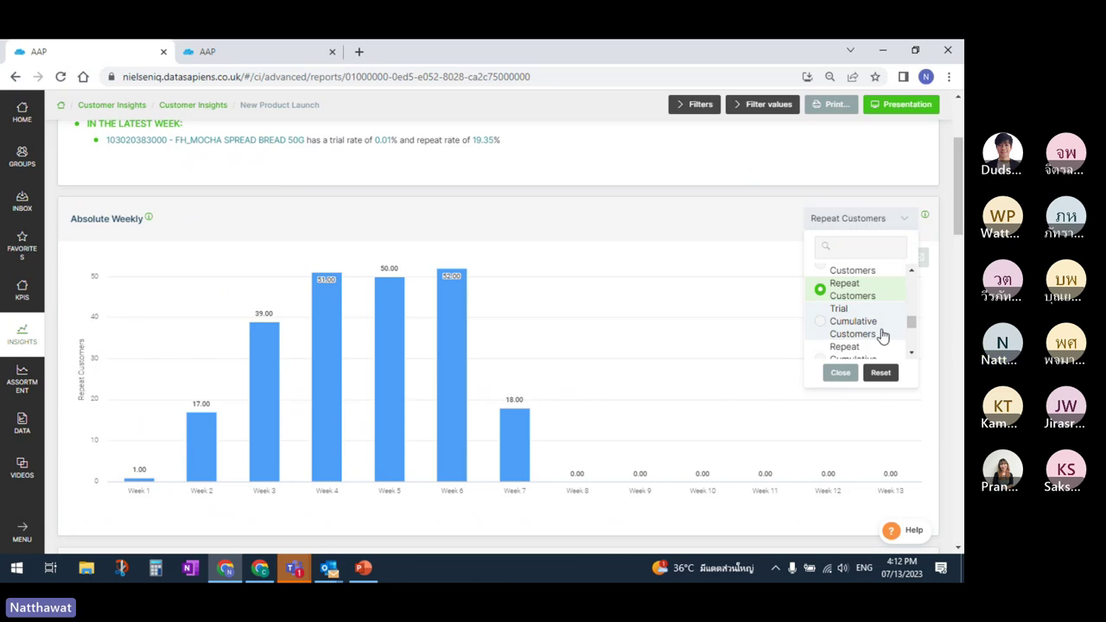
{"action": "left_click", "coordinate": [883, 335]}
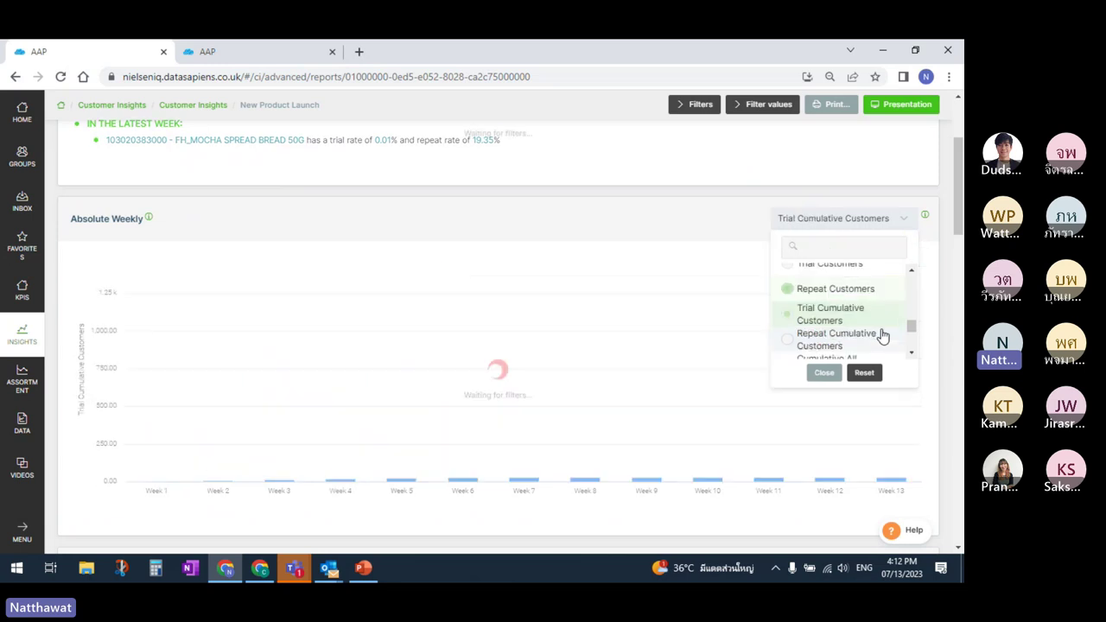
{"action": "left_click", "coordinate": [878, 223]}
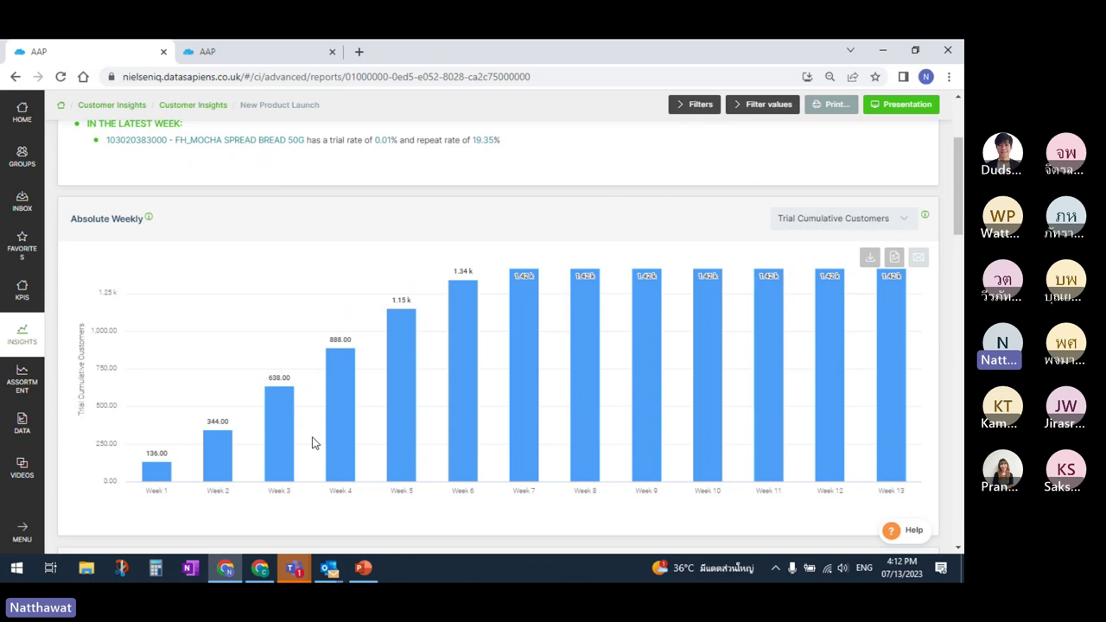
Step: Display Repeat Cumulative Customers in the Absolute Weekly chart and inspect the bars for weeks 3, 4 and 6
{"action": "left_click", "coordinate": [851, 218]}
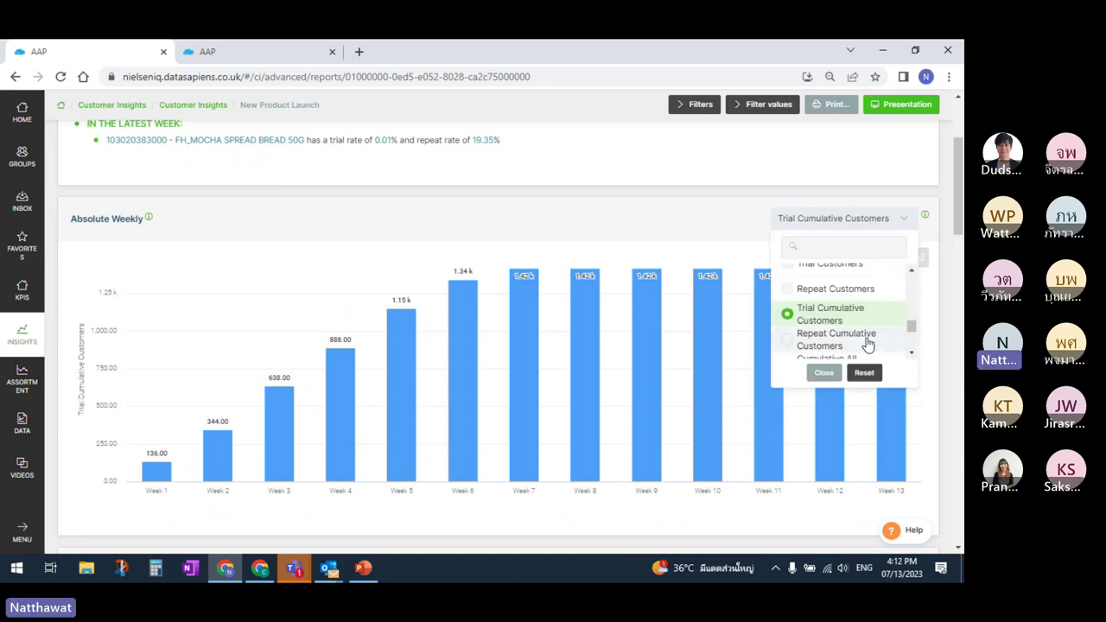
{"action": "left_click", "coordinate": [869, 341]}
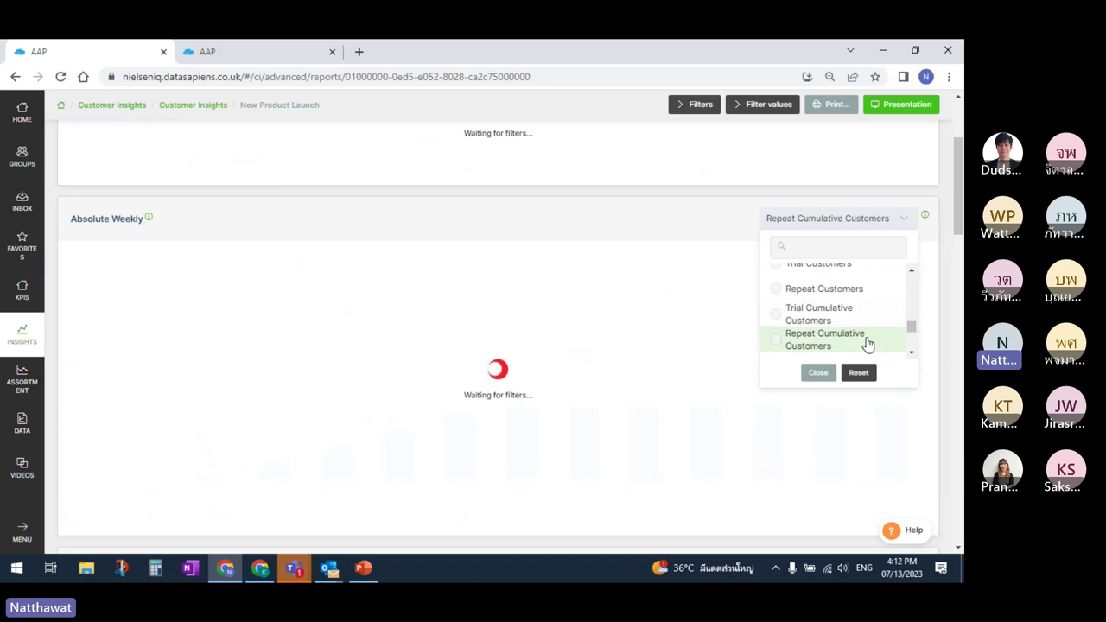
{"action": "left_click", "coordinate": [892, 221]}
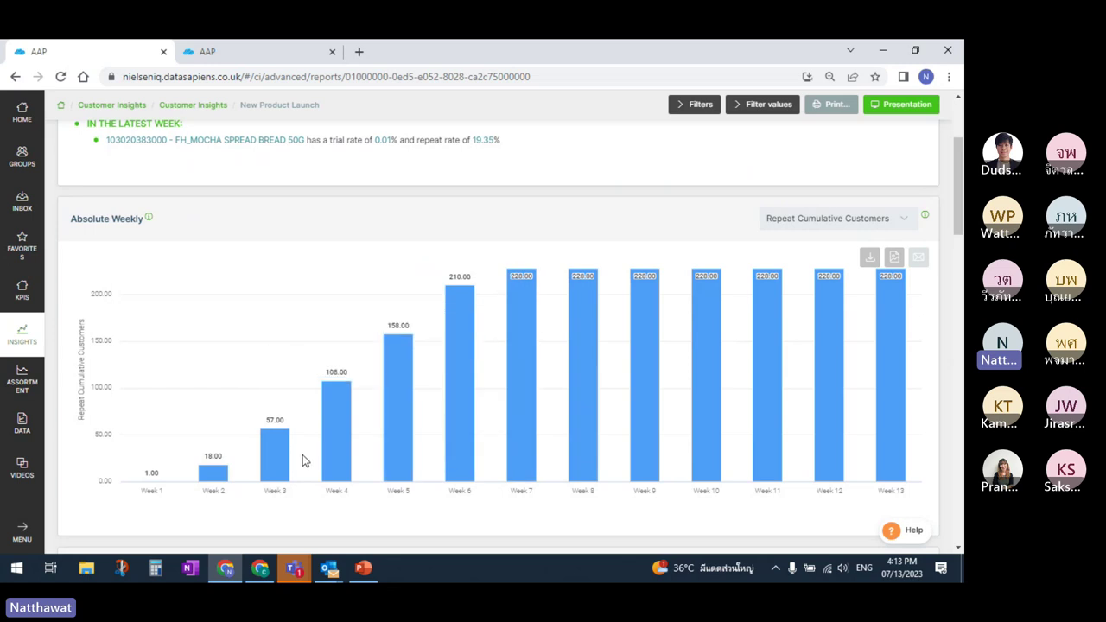
{"action": "mouse_move", "coordinate": [277, 463]}
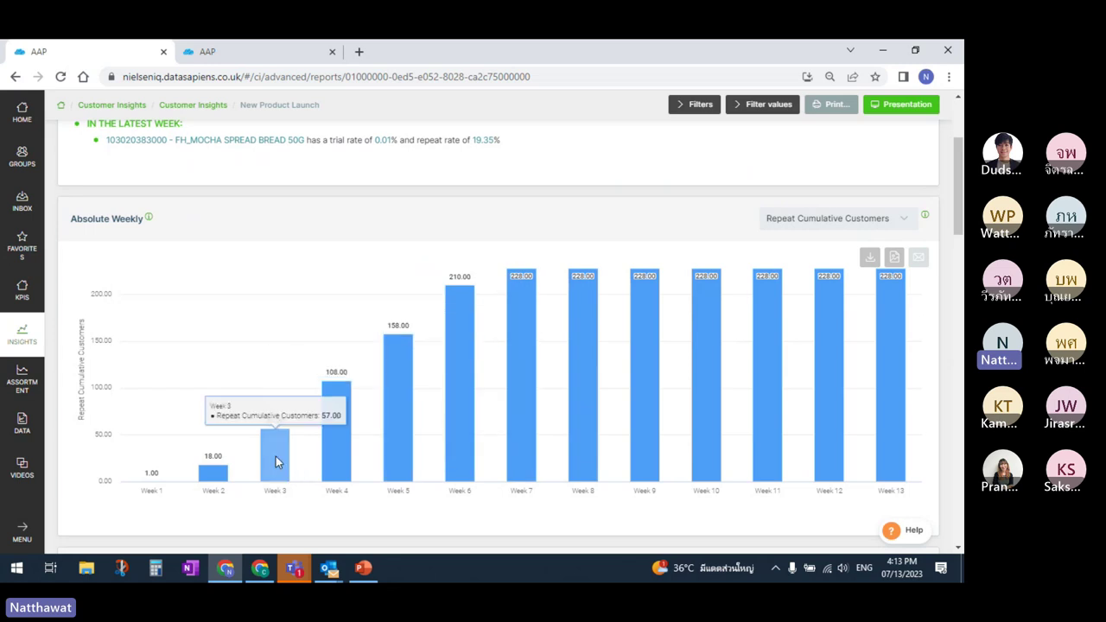
{"action": "mouse_move", "coordinate": [337, 456]}
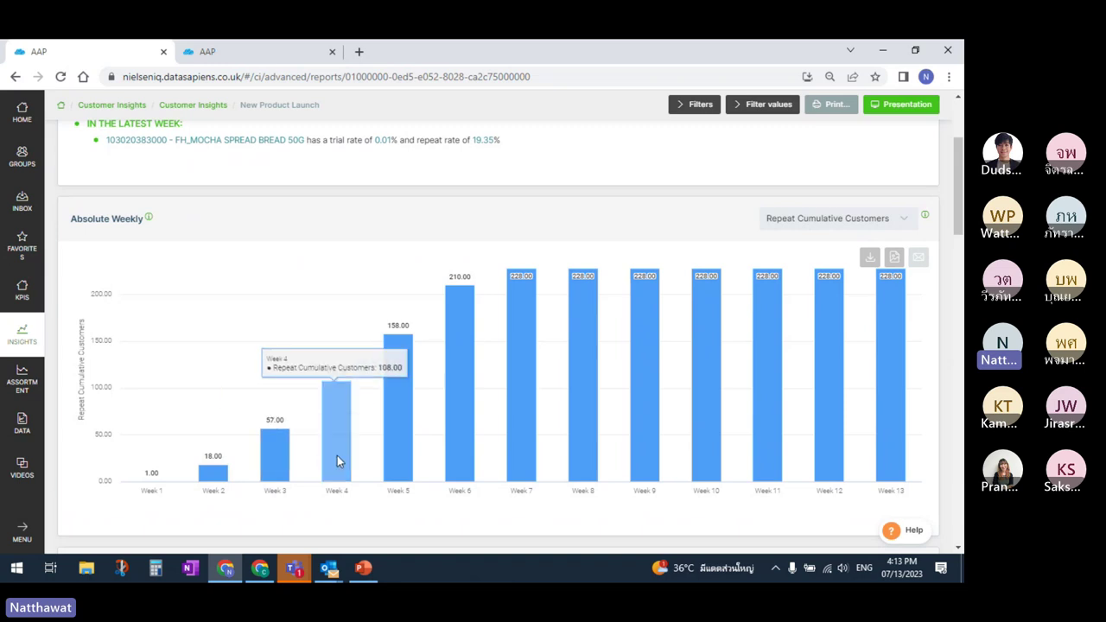
{"action": "mouse_move", "coordinate": [471, 425]}
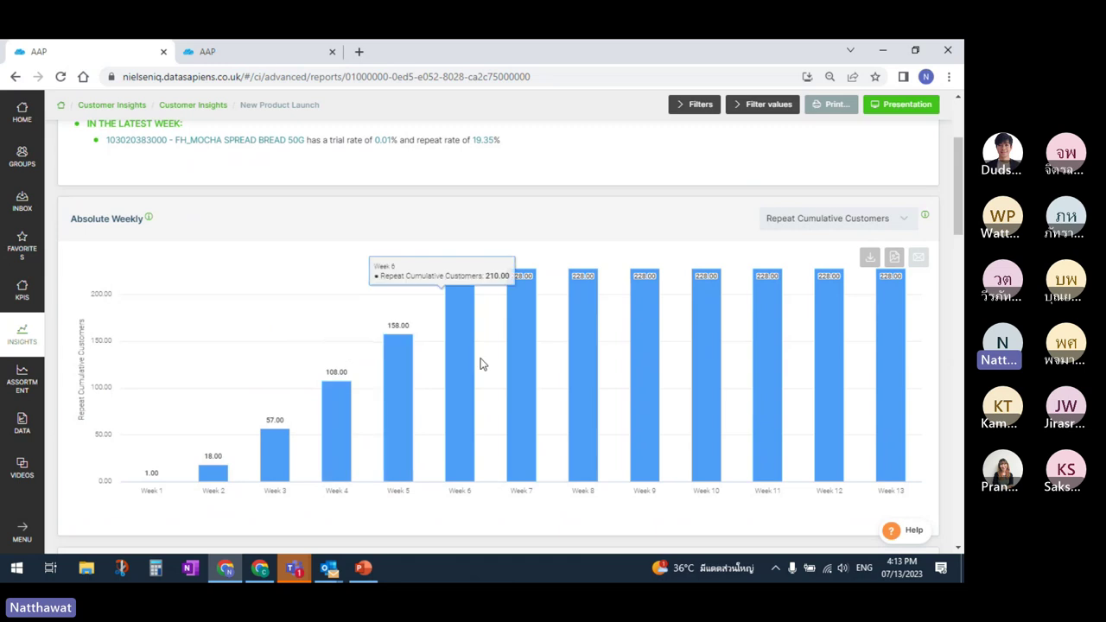
Step: Switch the Absolute Weekly chart's metric to Trial Customers %
{"action": "left_click", "coordinate": [886, 219]}
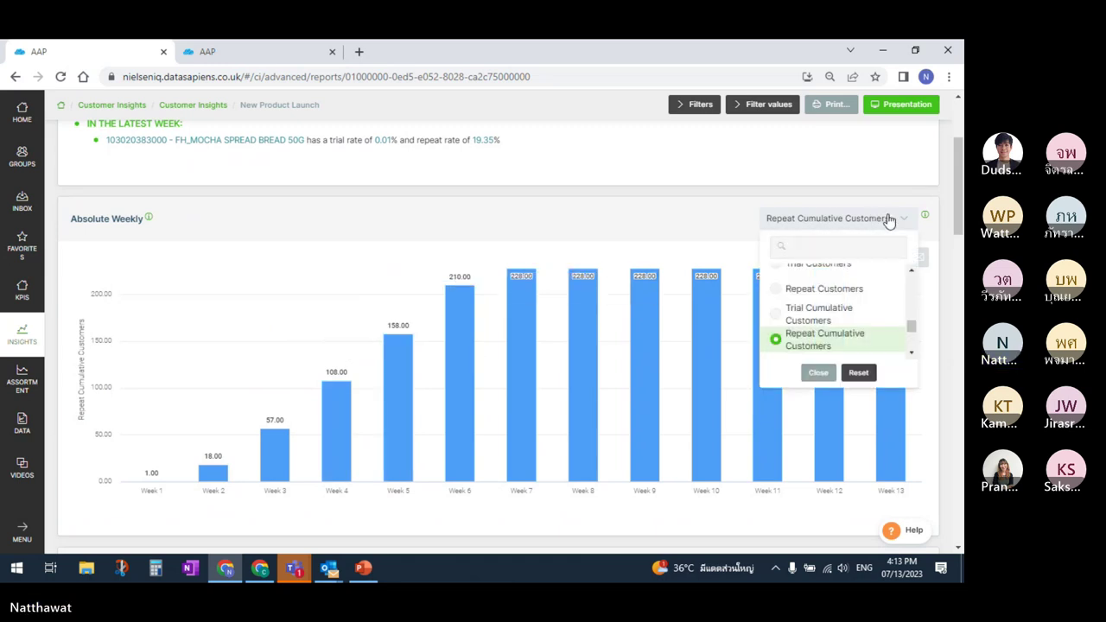
{"action": "left_click", "coordinate": [912, 355]}
{"action": "left_click", "coordinate": [912, 354]}
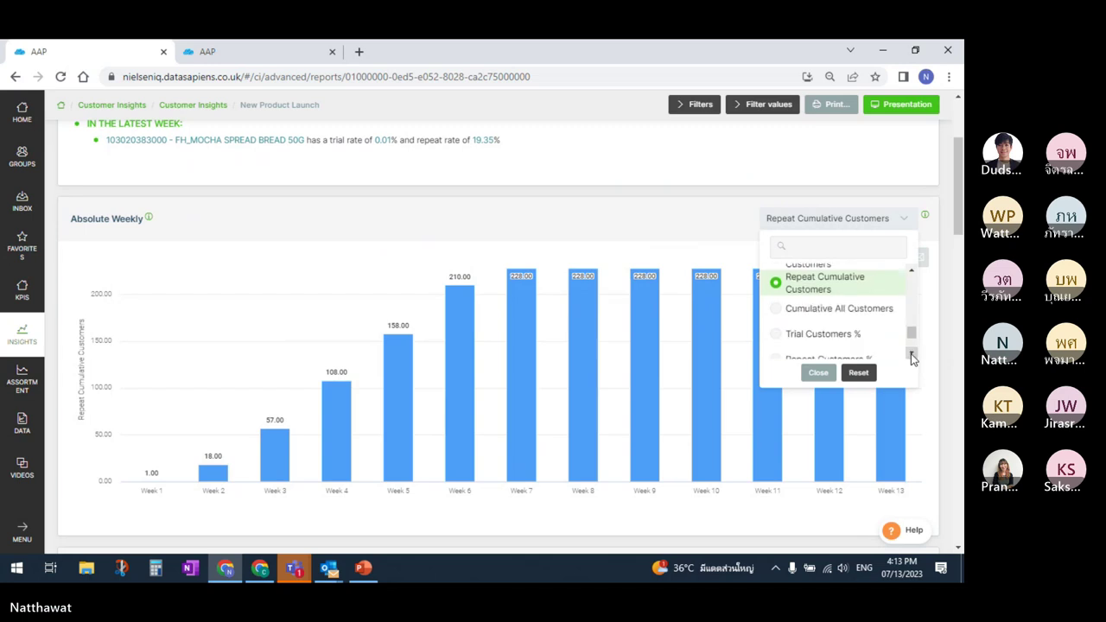
{"action": "left_click", "coordinate": [912, 355]}
{"action": "left_click", "coordinate": [912, 355]}
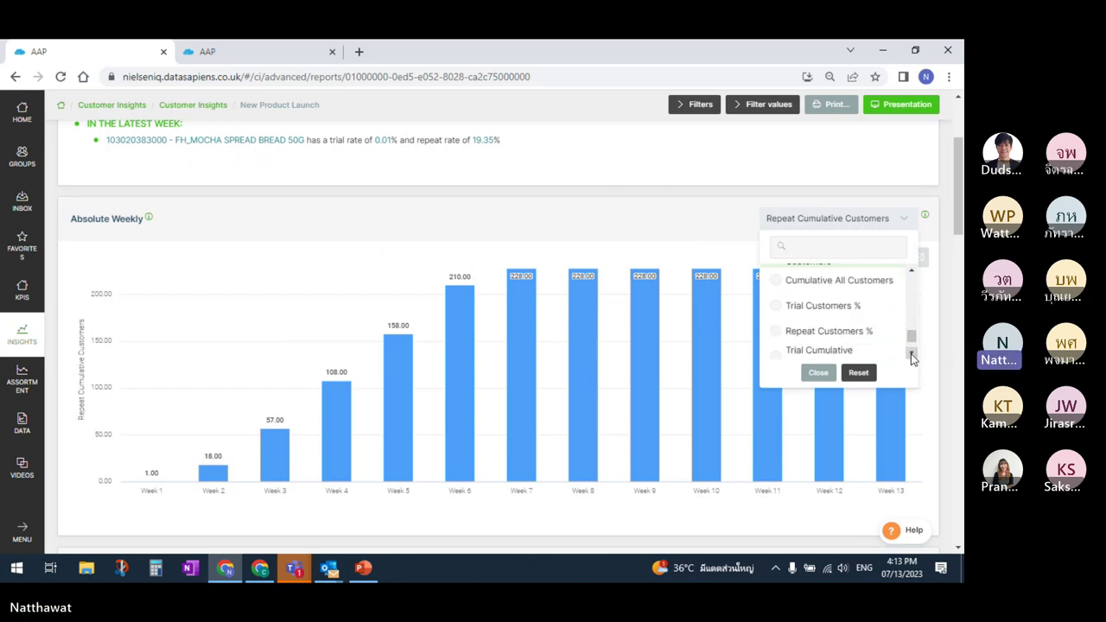
{"action": "left_click", "coordinate": [865, 308]}
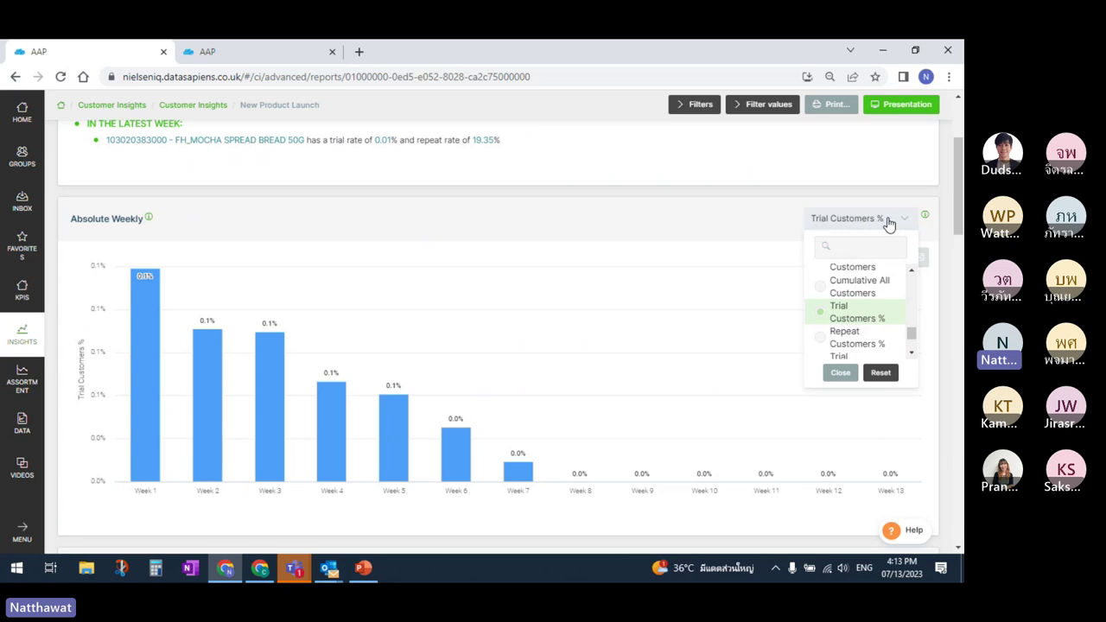
Step: Change the Absolute Weekly chart to Repeat Customers % and look through the remaining metrics in the list
{"action": "left_click", "coordinate": [866, 340]}
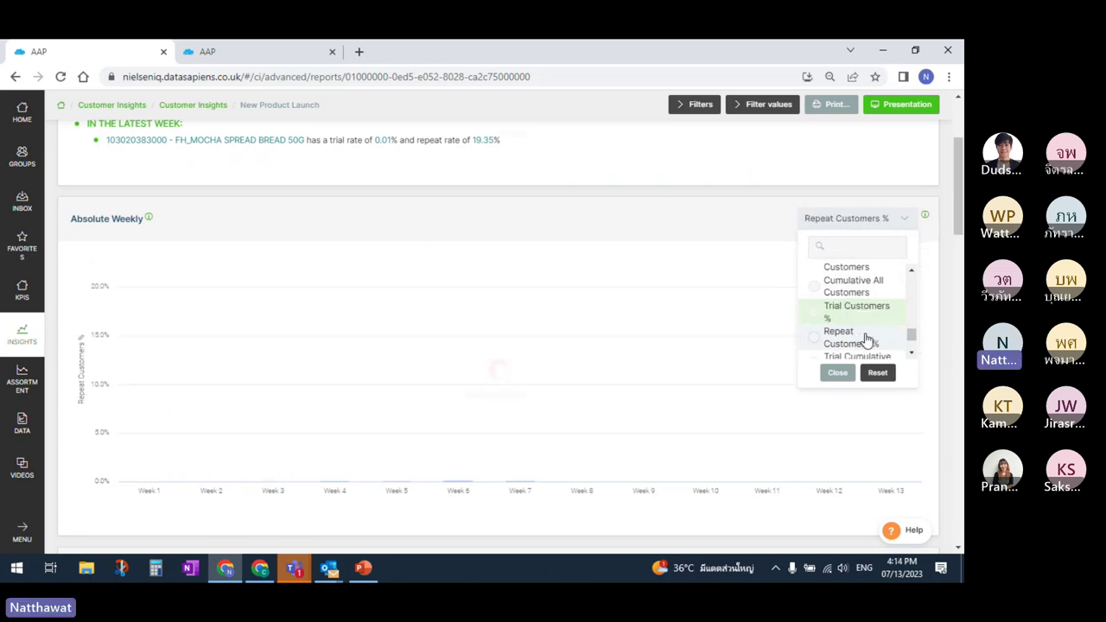
{"action": "left_click", "coordinate": [883, 223]}
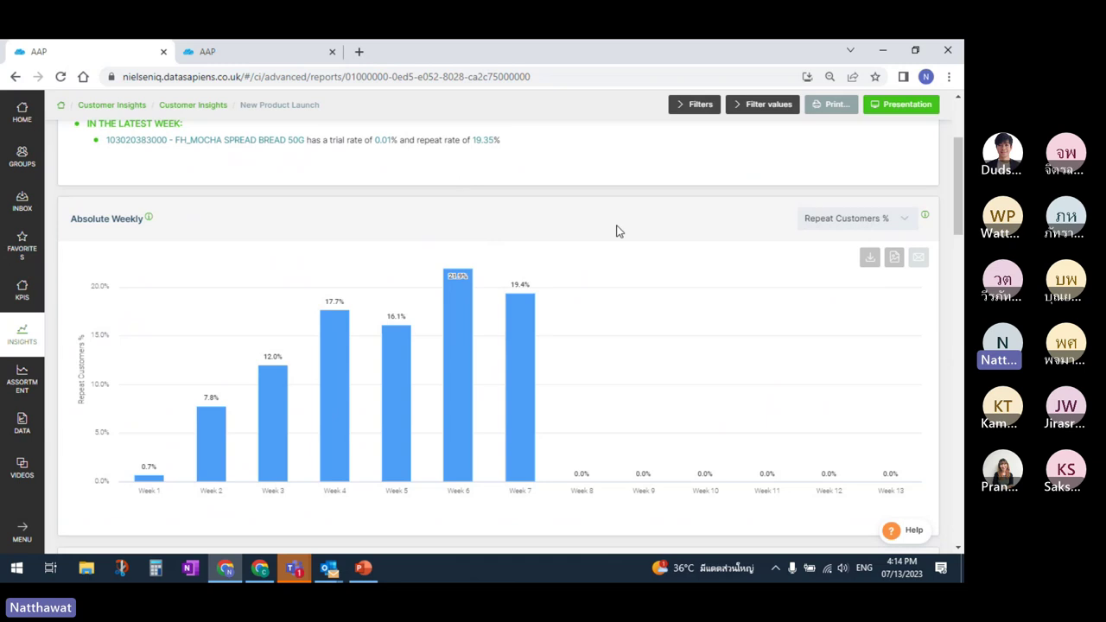
{"action": "left_click", "coordinate": [901, 224]}
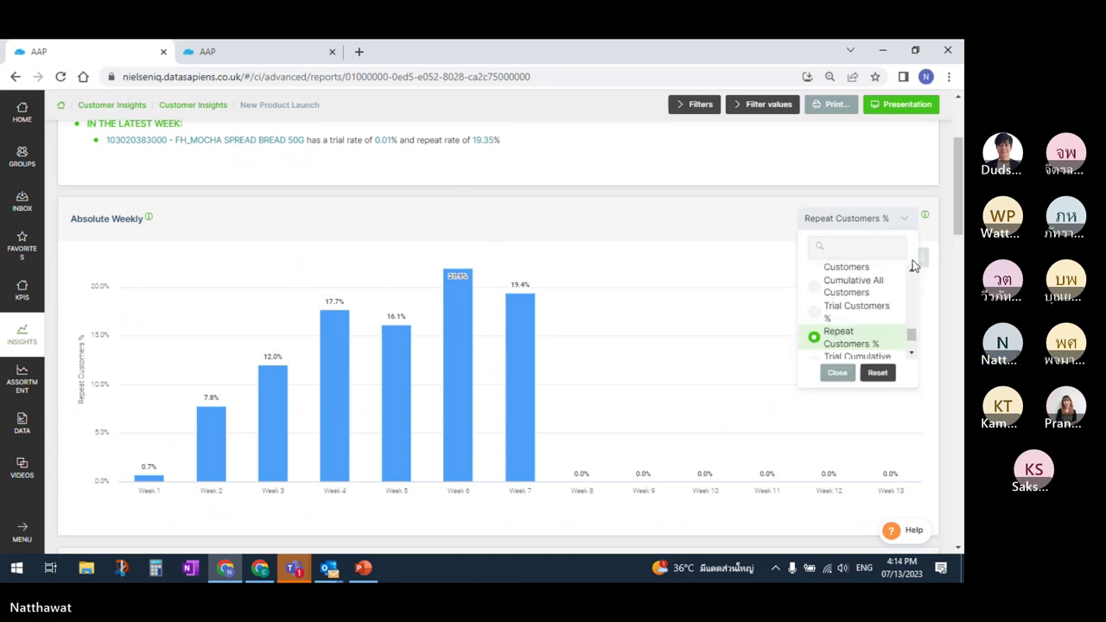
{"action": "scroll", "coordinate": [909, 353], "scroll_direction": "down", "scroll_amount": 3}
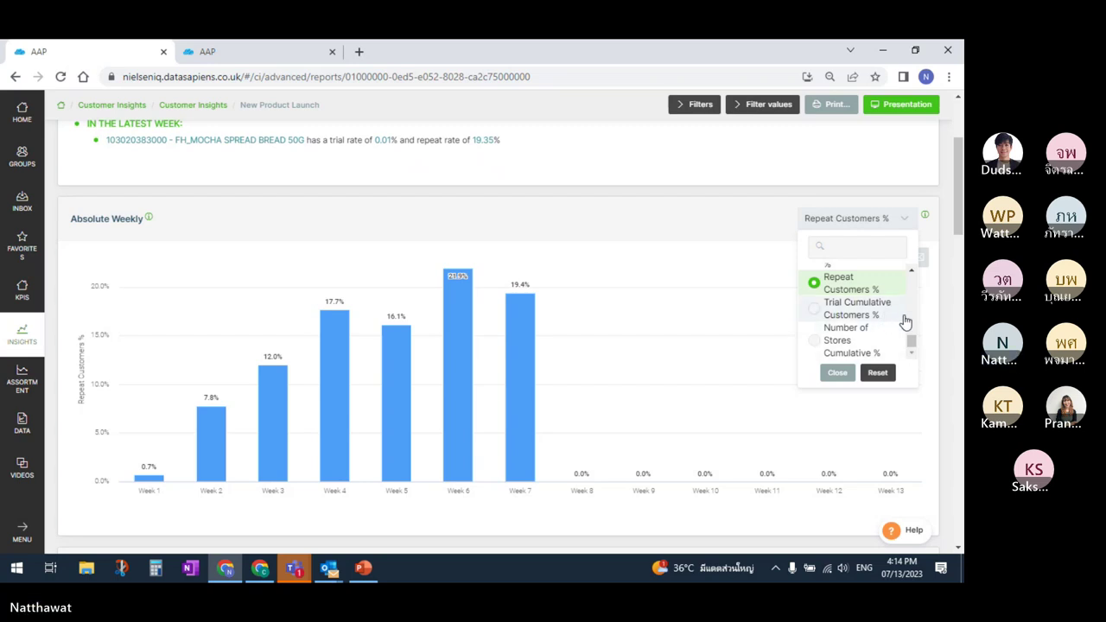
{"action": "left_click", "coordinate": [891, 223]}
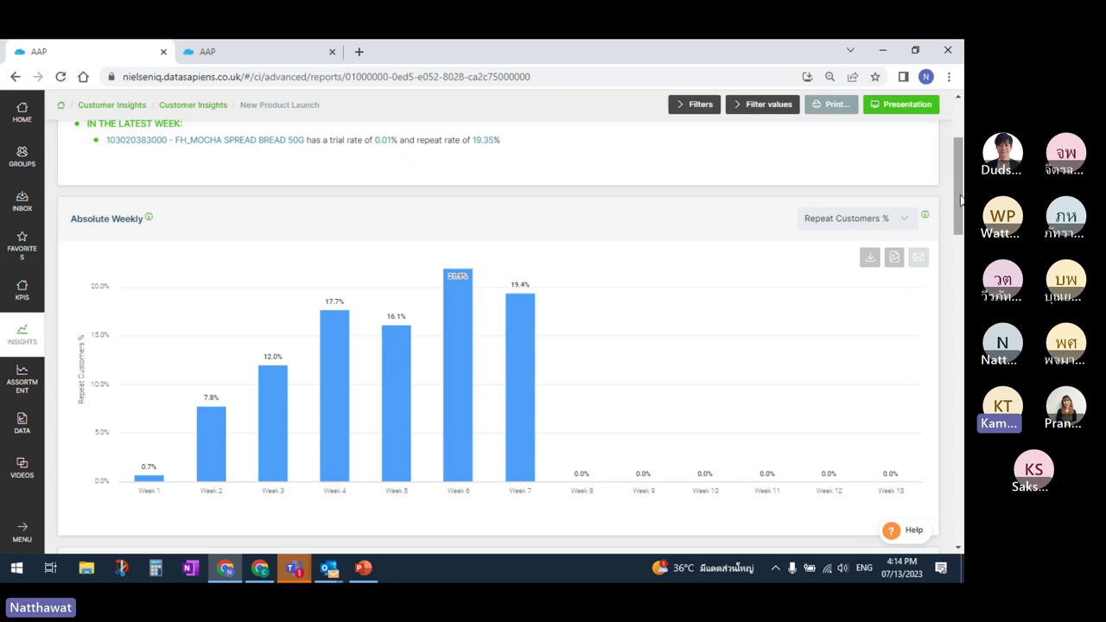
Step: Return the Absolute Weekly chart to Trial Customers % and examine the weekly trial rates from week 1
{"action": "left_click", "coordinate": [893, 222]}
{"action": "left_click", "coordinate": [911, 273]}
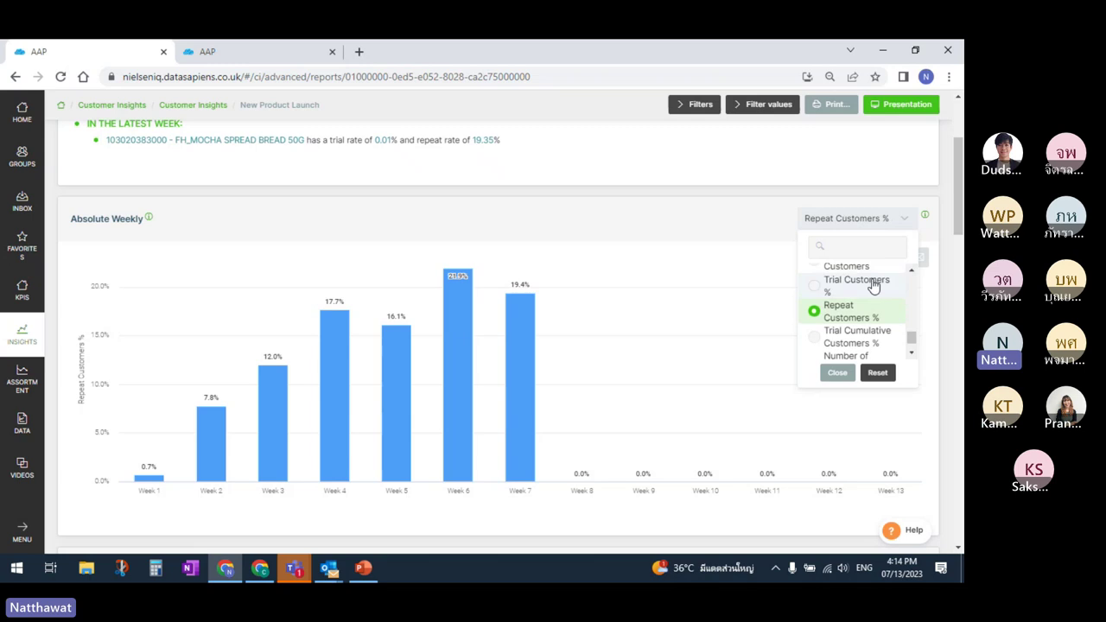
{"action": "left_click", "coordinate": [857, 286]}
{"action": "left_click", "coordinate": [883, 225]}
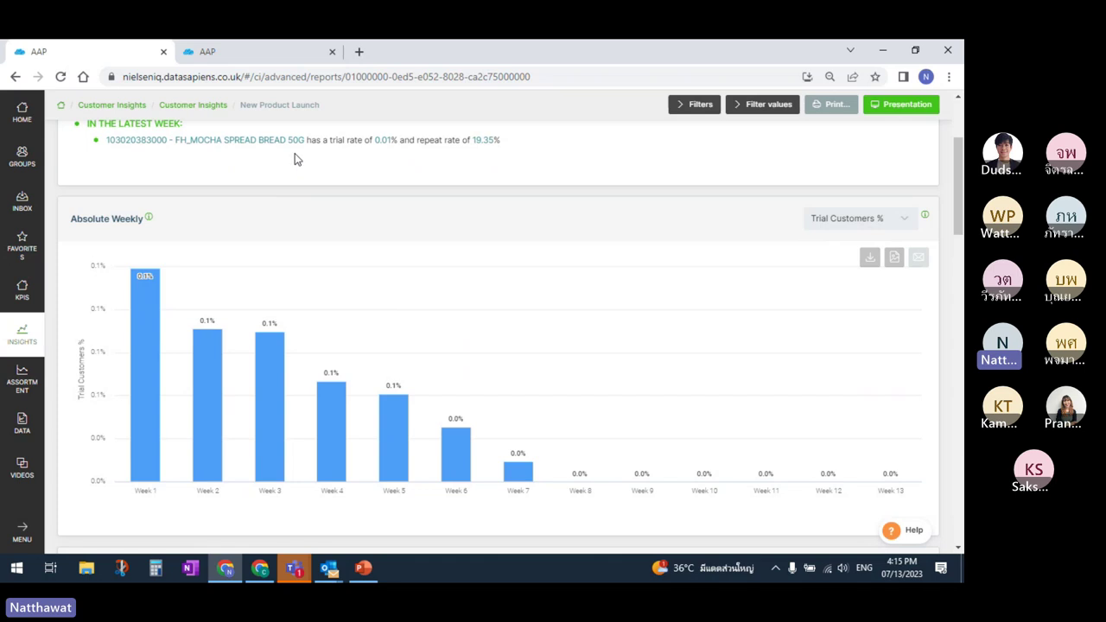
{"action": "mouse_move", "coordinate": [147, 324]}
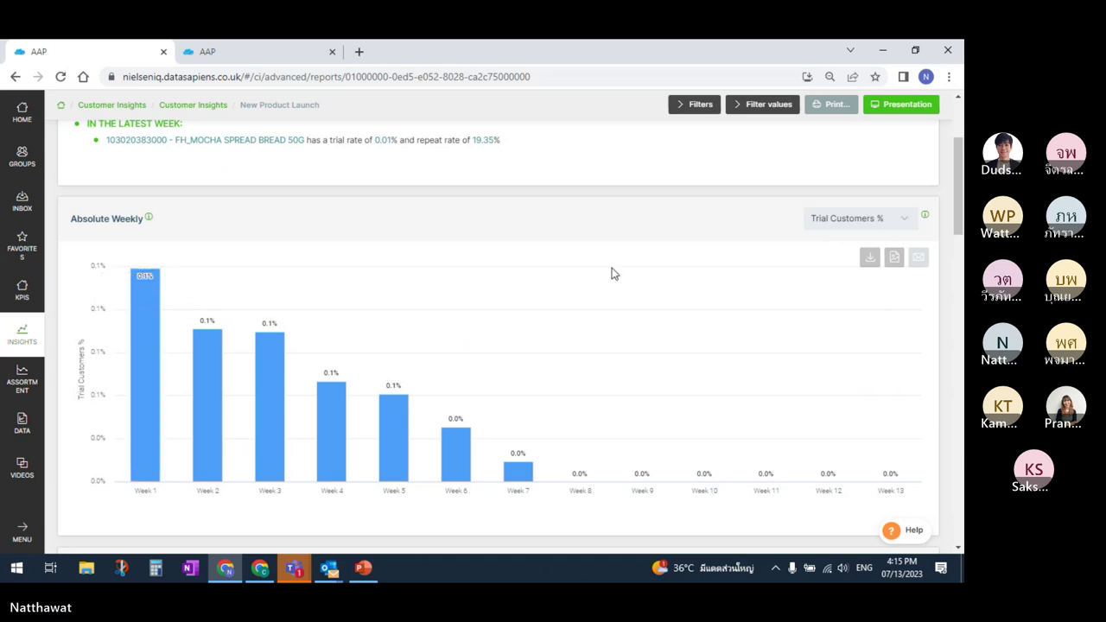
{"action": "left_click", "coordinate": [902, 223]}
{"action": "left_click", "coordinate": [902, 224]}
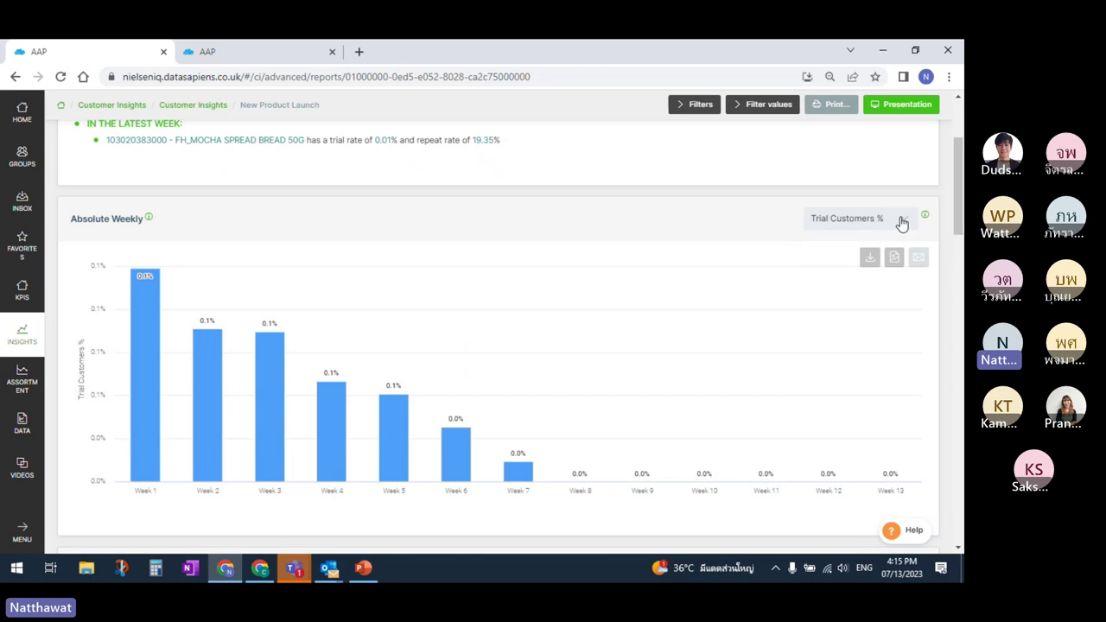
Step: Switch the Absolute Weekly chart's metric from the trial rate to Repeat Customers %
{"action": "left_click", "coordinate": [902, 223]}
{"action": "left_click", "coordinate": [888, 313]}
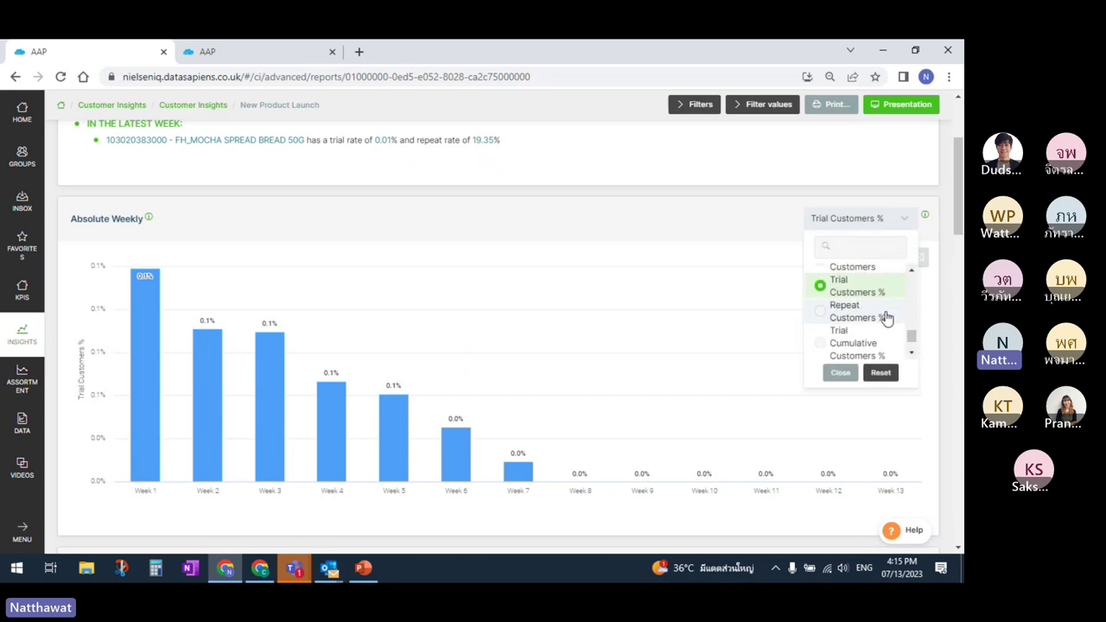
{"action": "left_click", "coordinate": [901, 220]}
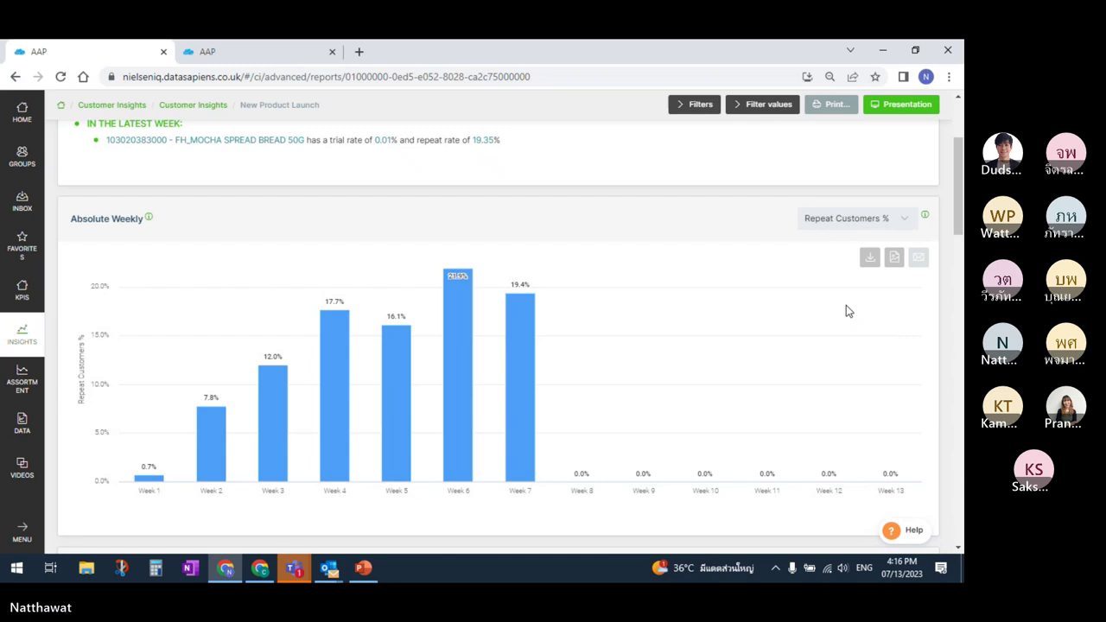
Step: Look through the Absolute Weekly metrics and display Repeat Cumulative Customers in the chart
{"action": "left_click", "coordinate": [855, 221]}
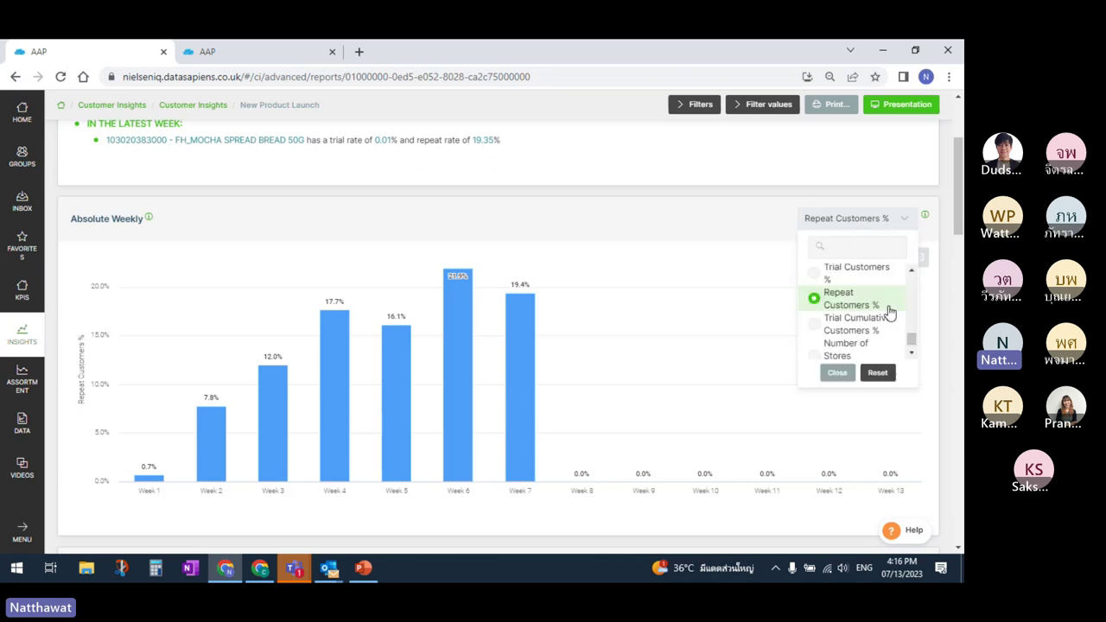
{"action": "left_click", "coordinate": [912, 355]}
{"action": "left_click", "coordinate": [912, 274]}
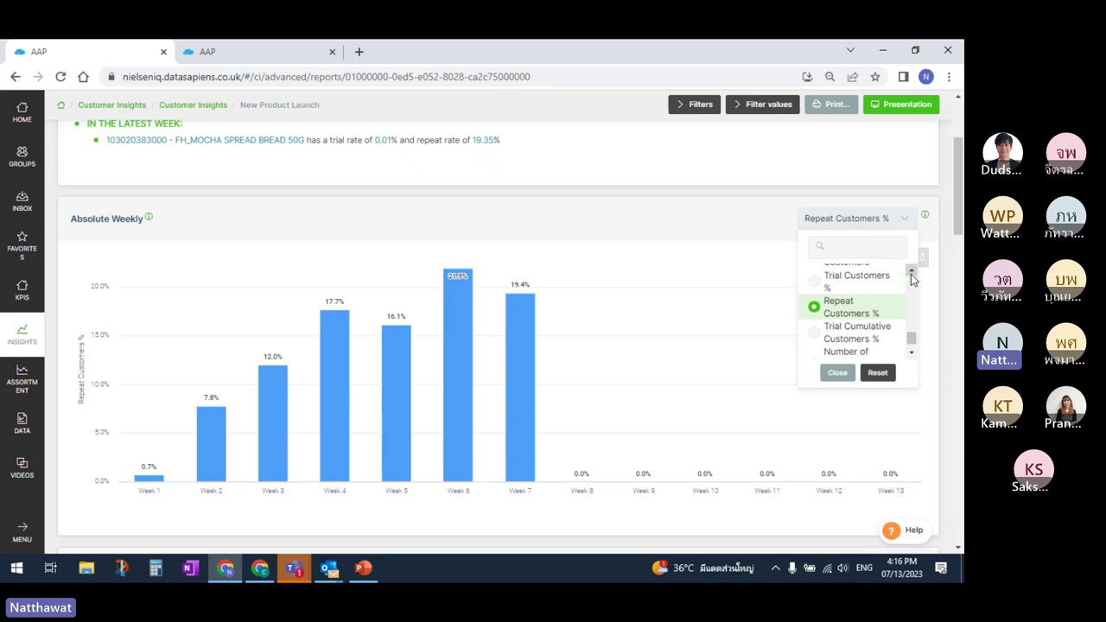
{"action": "left_click", "coordinate": [911, 272]}
{"action": "left_click", "coordinate": [911, 272]}
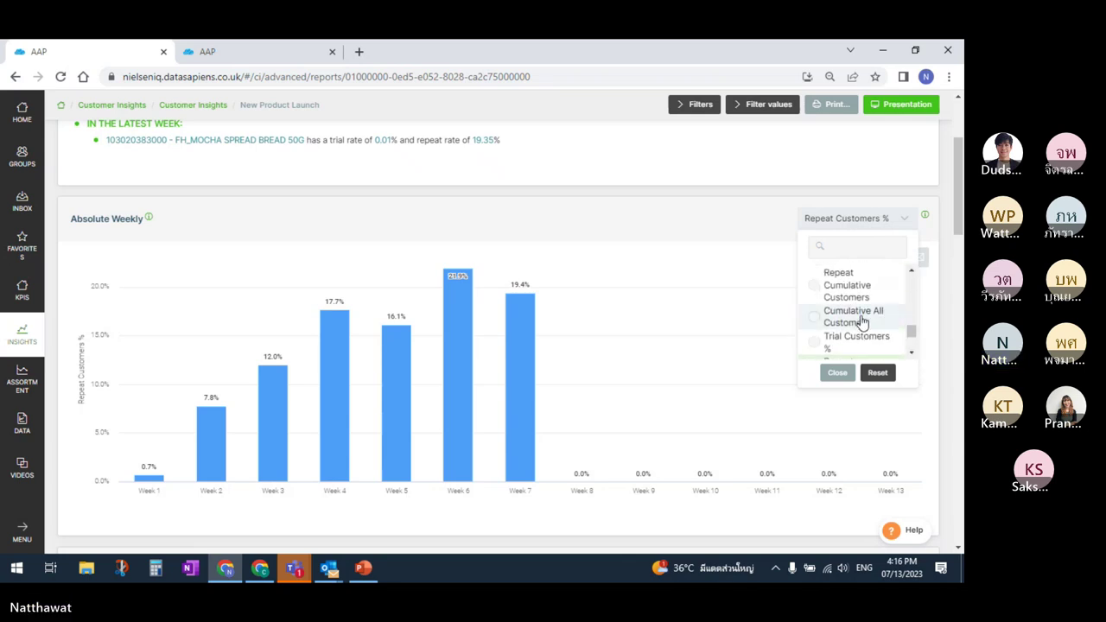
{"action": "left_click", "coordinate": [868, 295]}
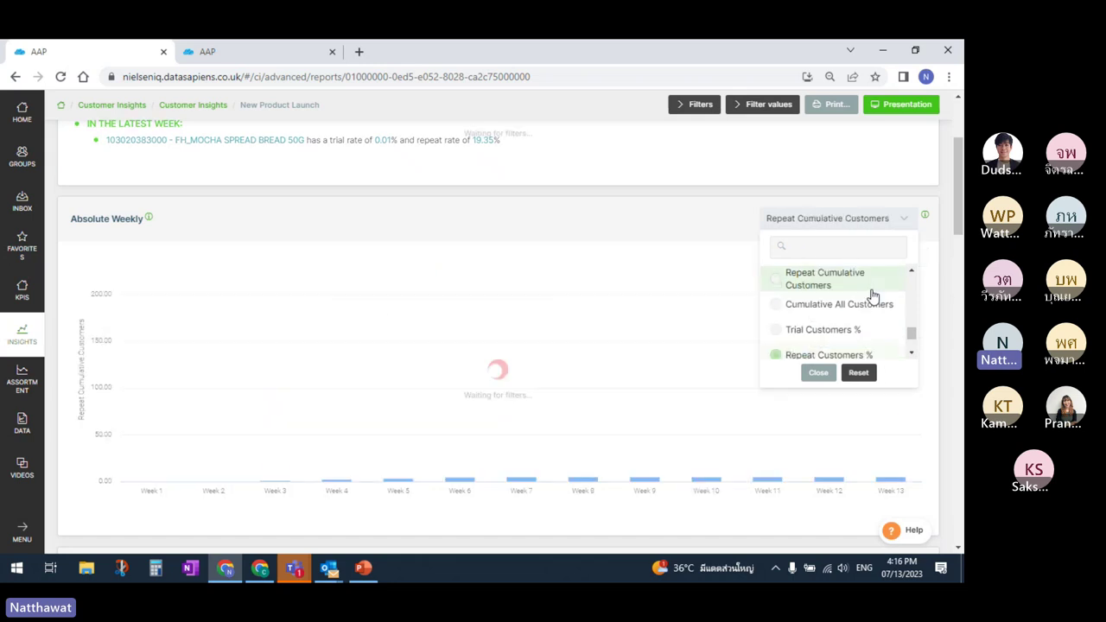
{"action": "left_click", "coordinate": [905, 221]}
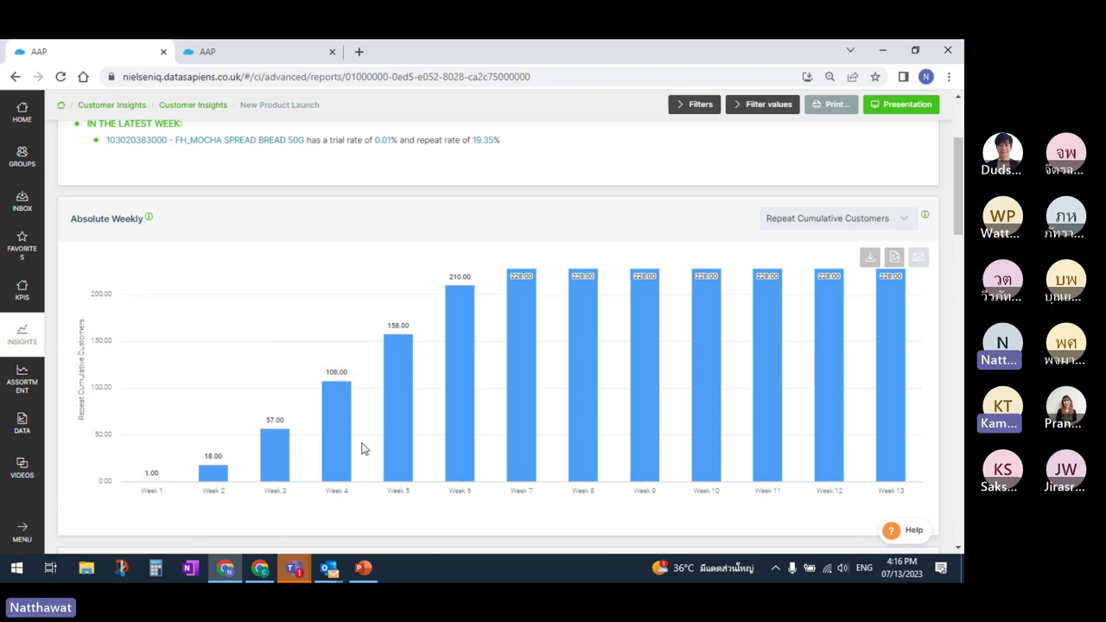
Step: Return the Absolute Weekly chart to Repeat Customers % and inspect the week 7 bar against the latest-week summary
{"action": "left_click", "coordinate": [900, 223]}
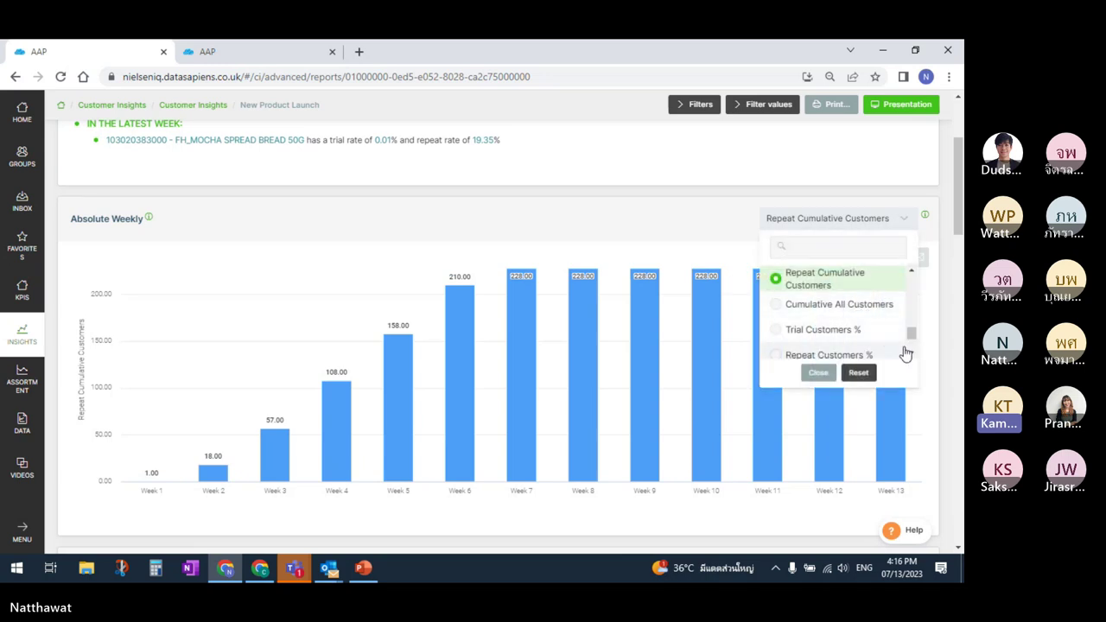
{"action": "scroll", "coordinate": [906, 354], "scroll_direction": "down", "scroll_amount": 1}
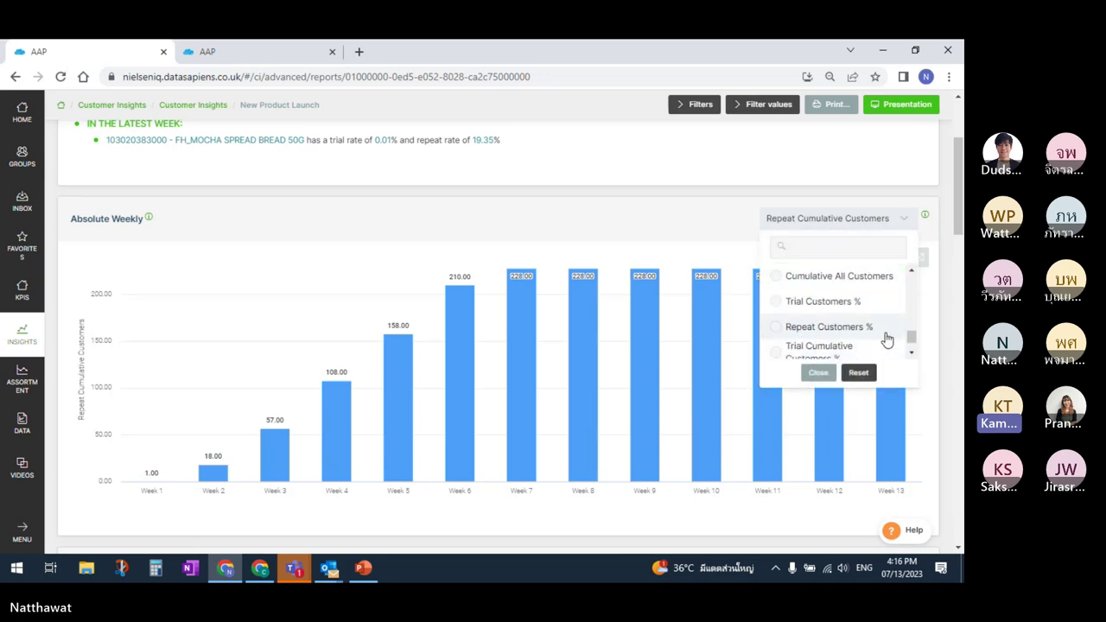
{"action": "left_click", "coordinate": [860, 328]}
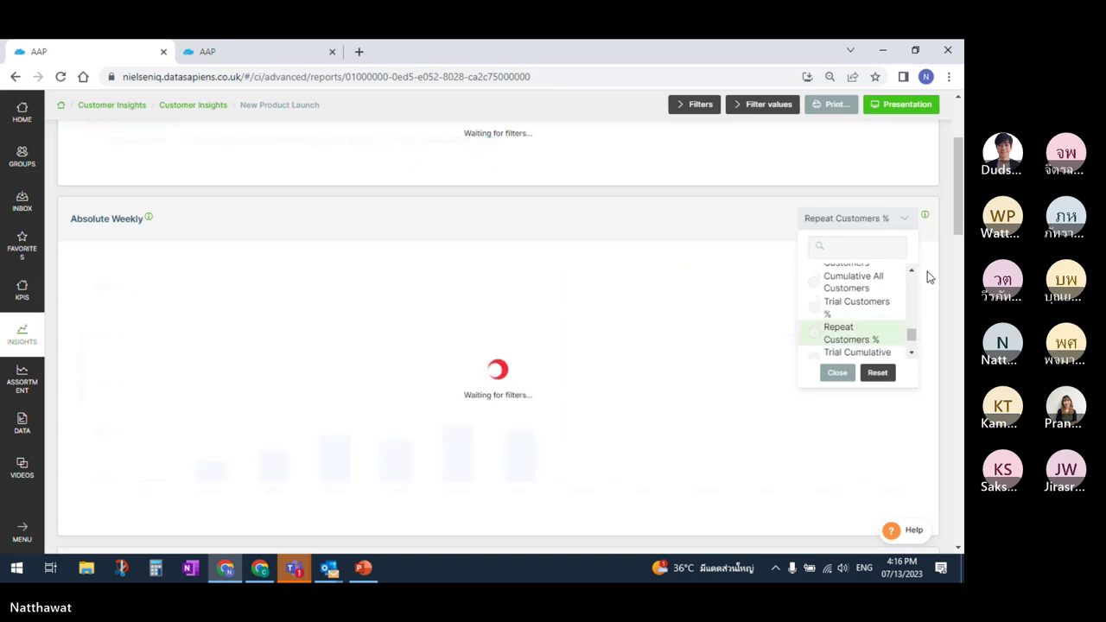
{"action": "left_click", "coordinate": [893, 221]}
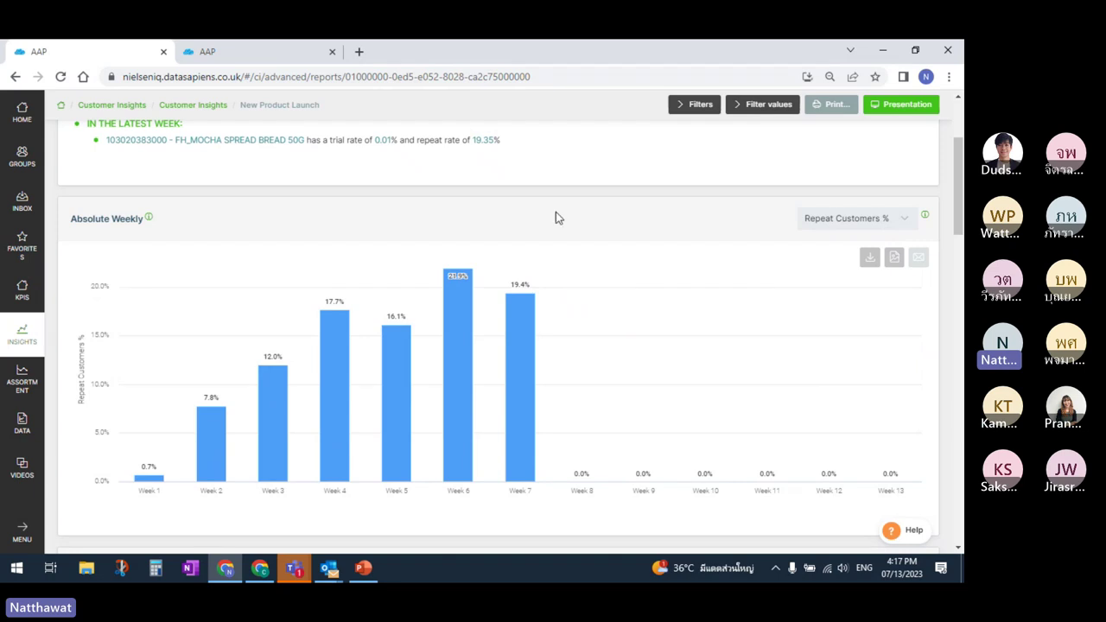
{"action": "mouse_move", "coordinate": [519, 295]}
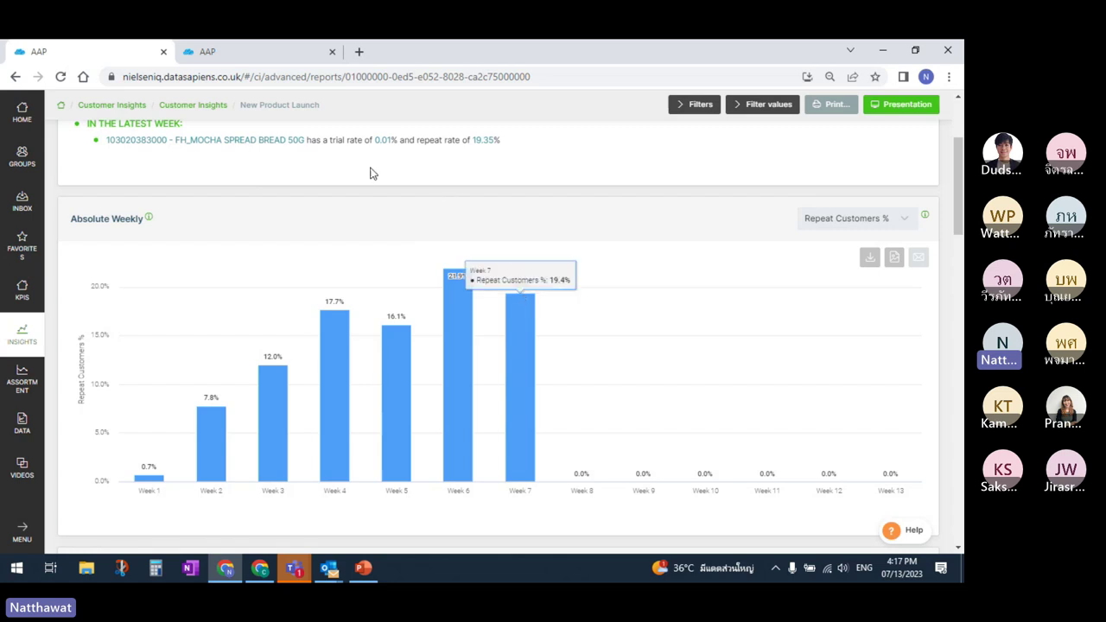
{"action": "mouse_move", "coordinate": [520, 331]}
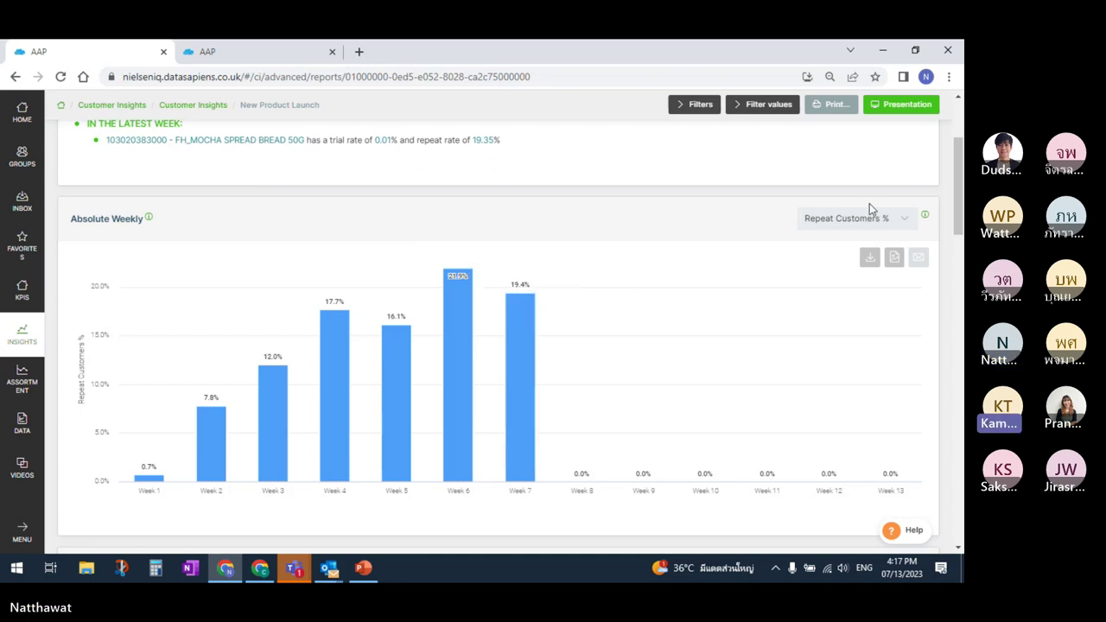
Step: Display Trial Cumulative Customers % in the Absolute Weekly chart
{"action": "left_click", "coordinate": [903, 220]}
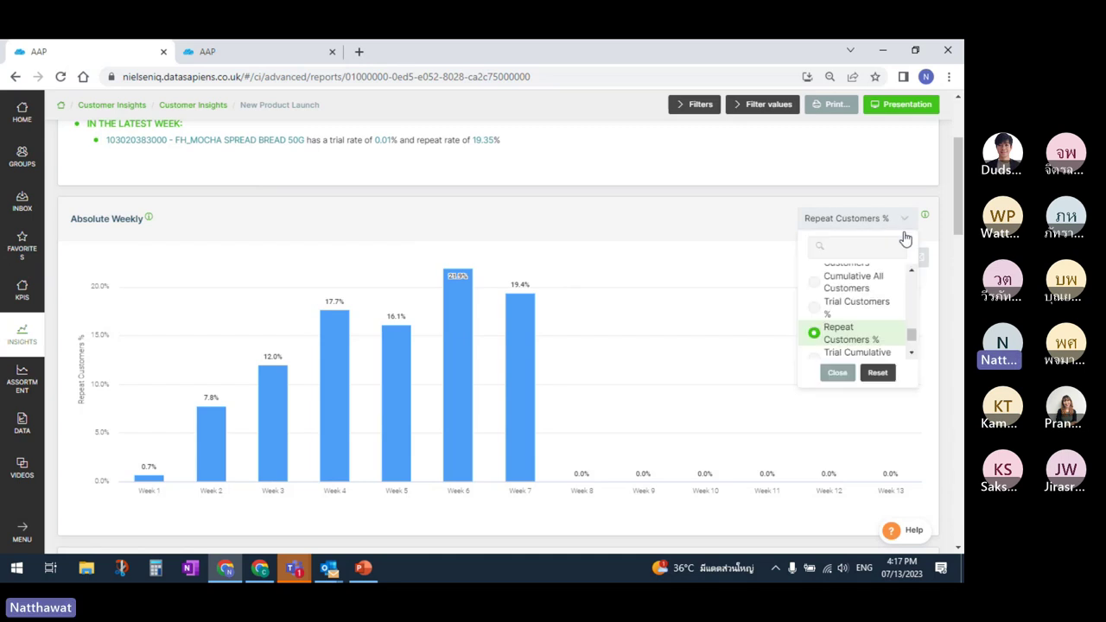
{"action": "left_click", "coordinate": [911, 353]}
{"action": "left_click", "coordinate": [911, 354]}
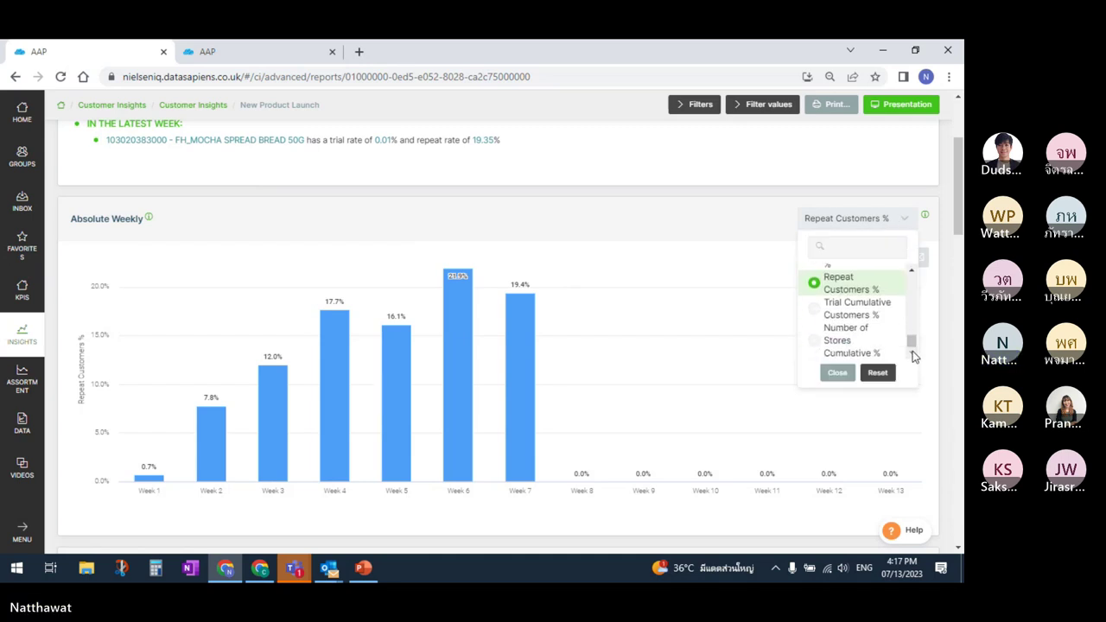
{"action": "left_click", "coordinate": [855, 312]}
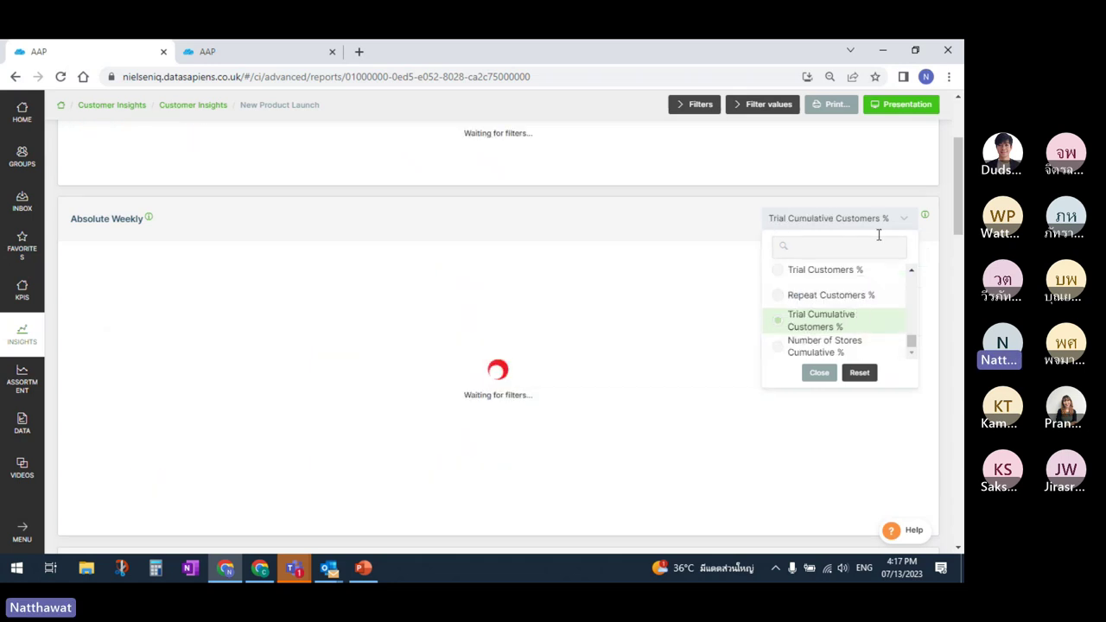
{"action": "left_click", "coordinate": [871, 221]}
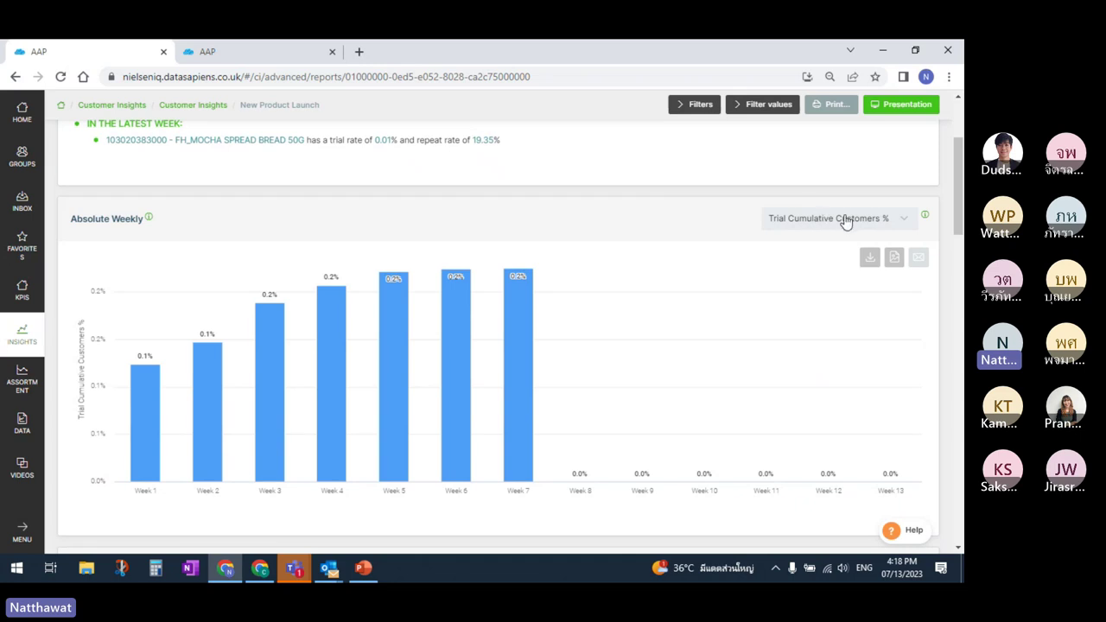
Step: Set the Absolute Weekly chart's metric to Number of Stores Cumulative %
{"action": "left_click", "coordinate": [893, 221]}
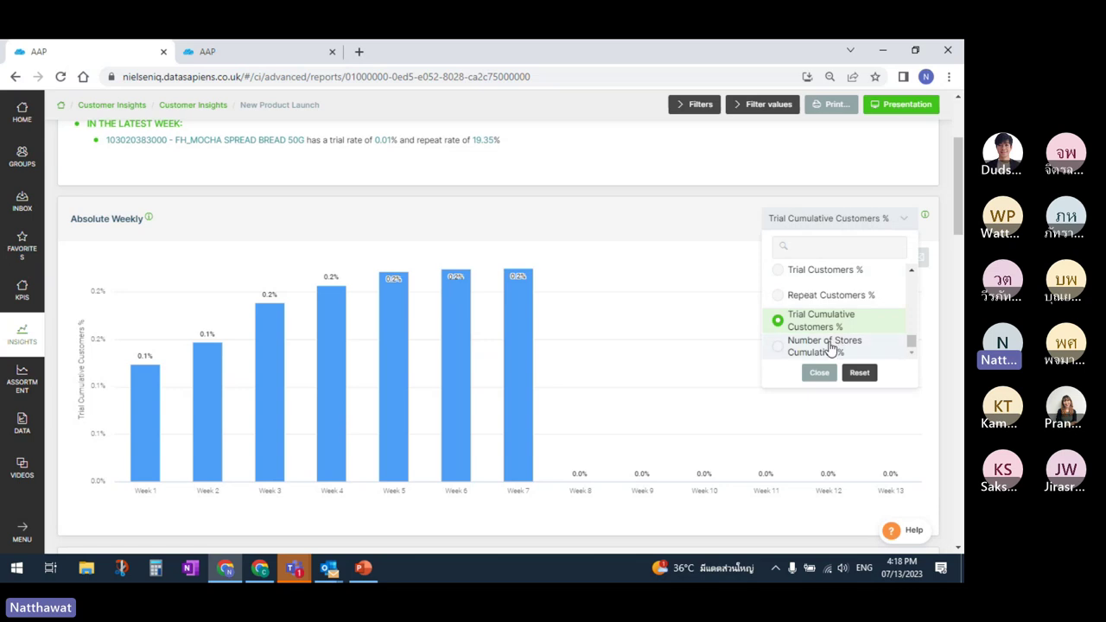
{"action": "left_click", "coordinate": [867, 347]}
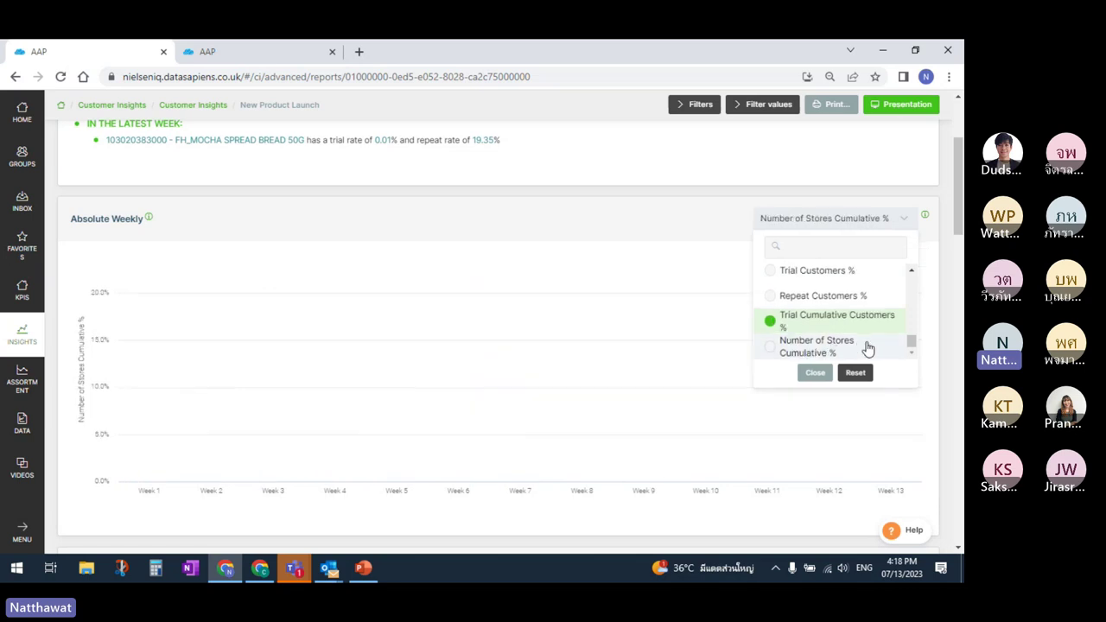
{"action": "left_click", "coordinate": [809, 376]}
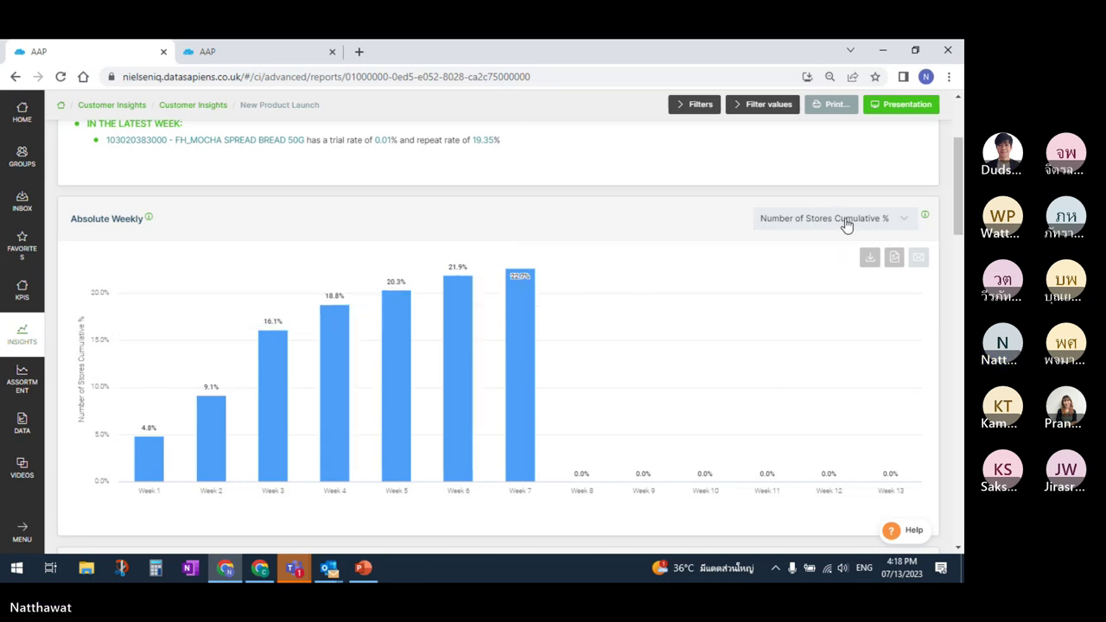
Step: Examine the weekly figures in the Data table below the Absolute Weekly chart and check its metric options
{"action": "left_click", "coordinate": [959, 212]}
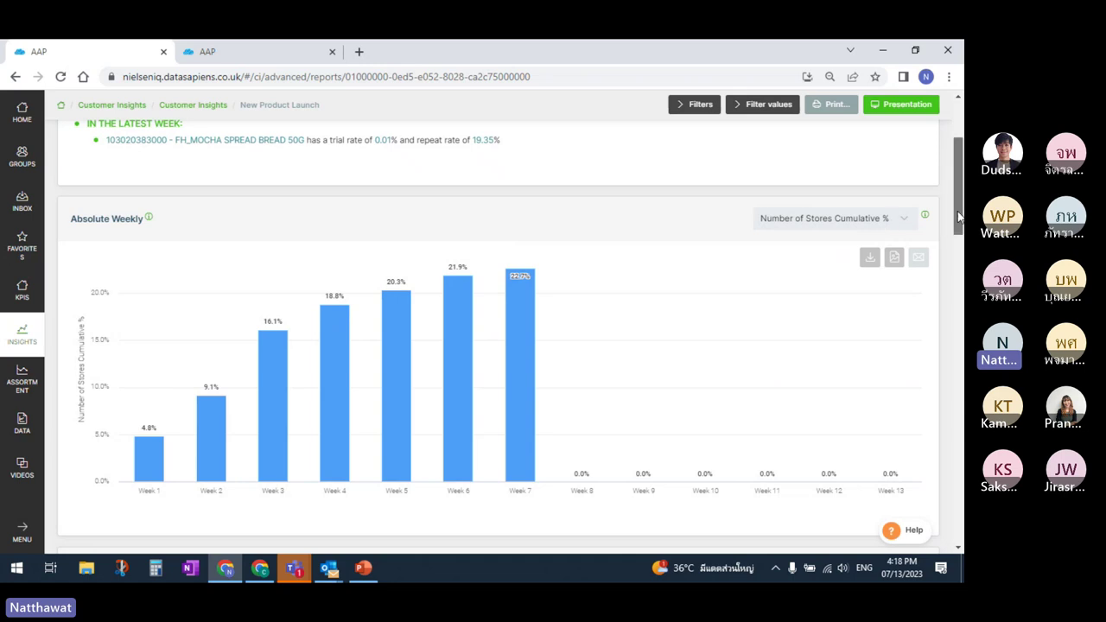
{"action": "left_click_drag", "start_coordinate": [959, 216], "coordinate": [959, 225]}
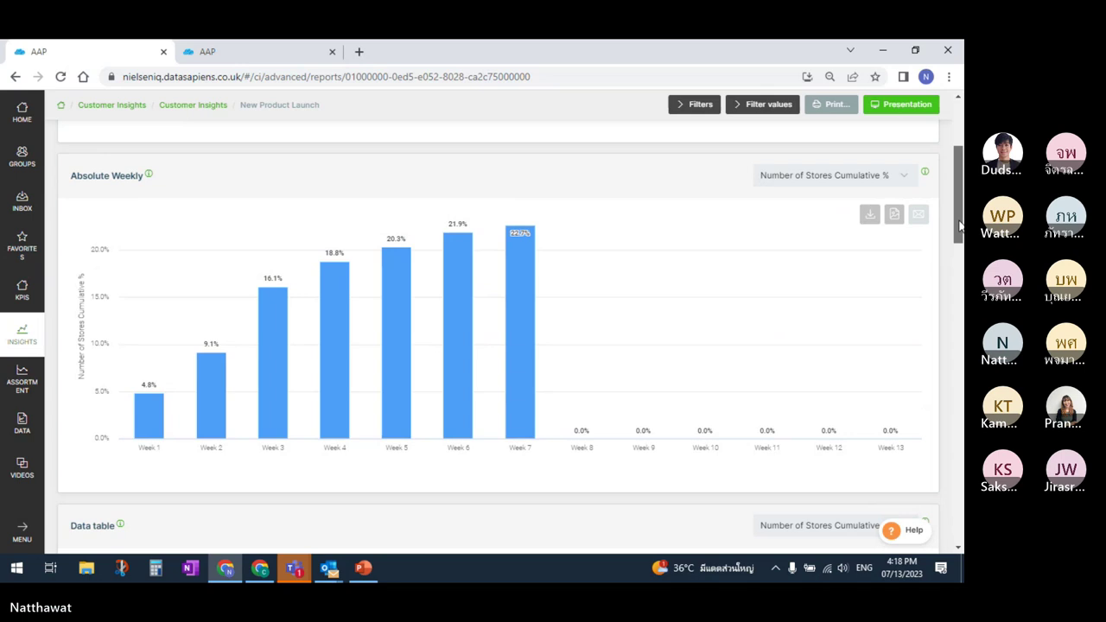
{"action": "left_click_drag", "start_coordinate": [959, 224], "coordinate": [960, 290]}
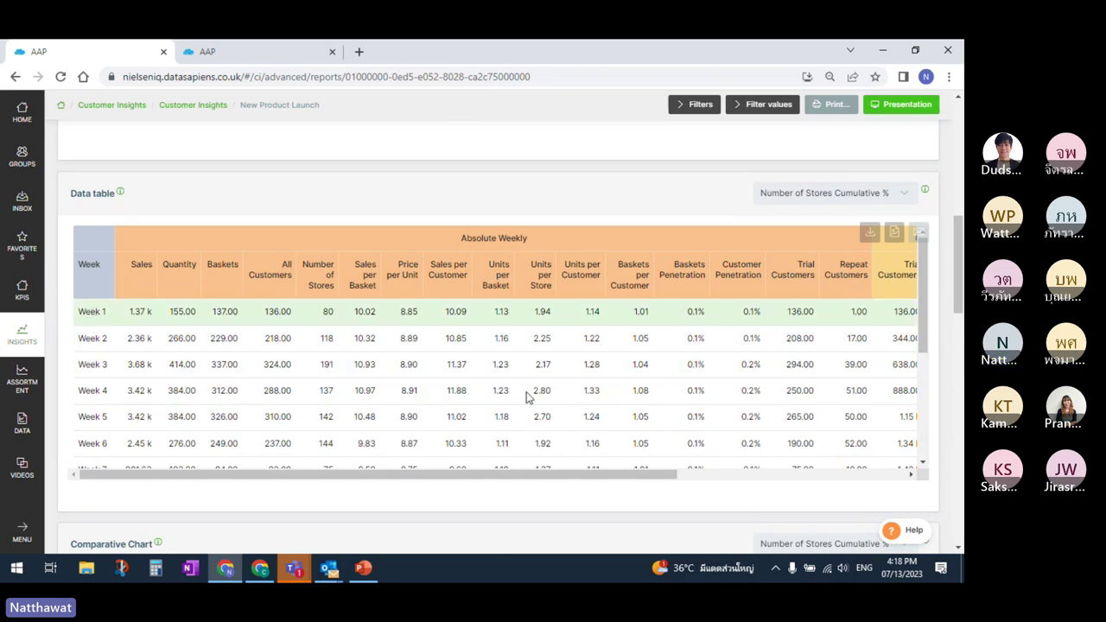
{"action": "left_click_drag", "start_coordinate": [925, 320], "coordinate": [925, 268]}
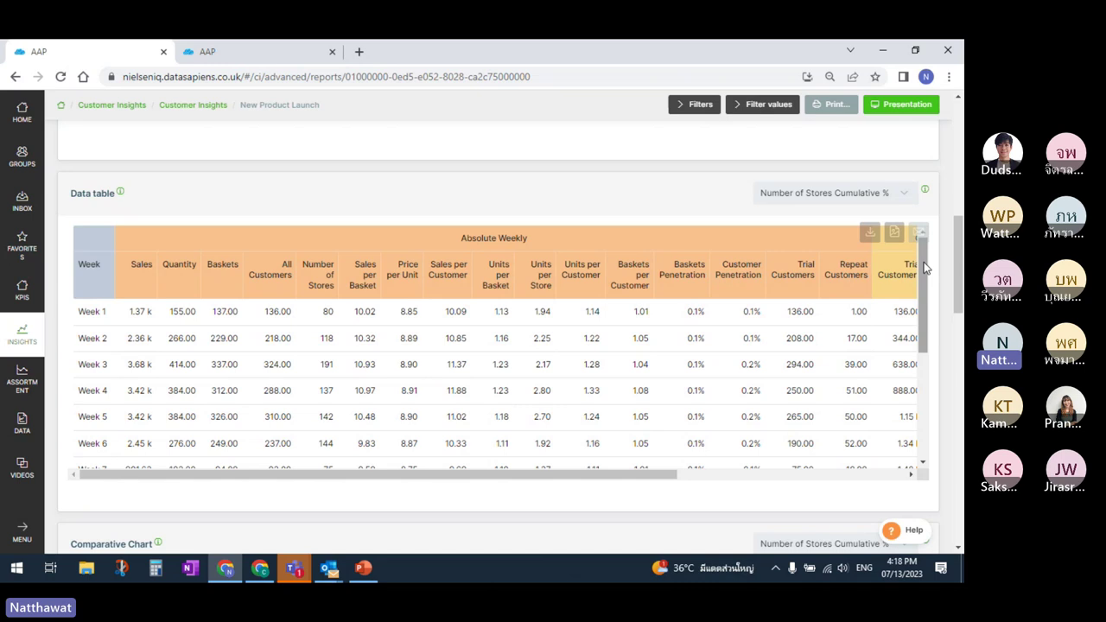
{"action": "left_click", "coordinate": [895, 196]}
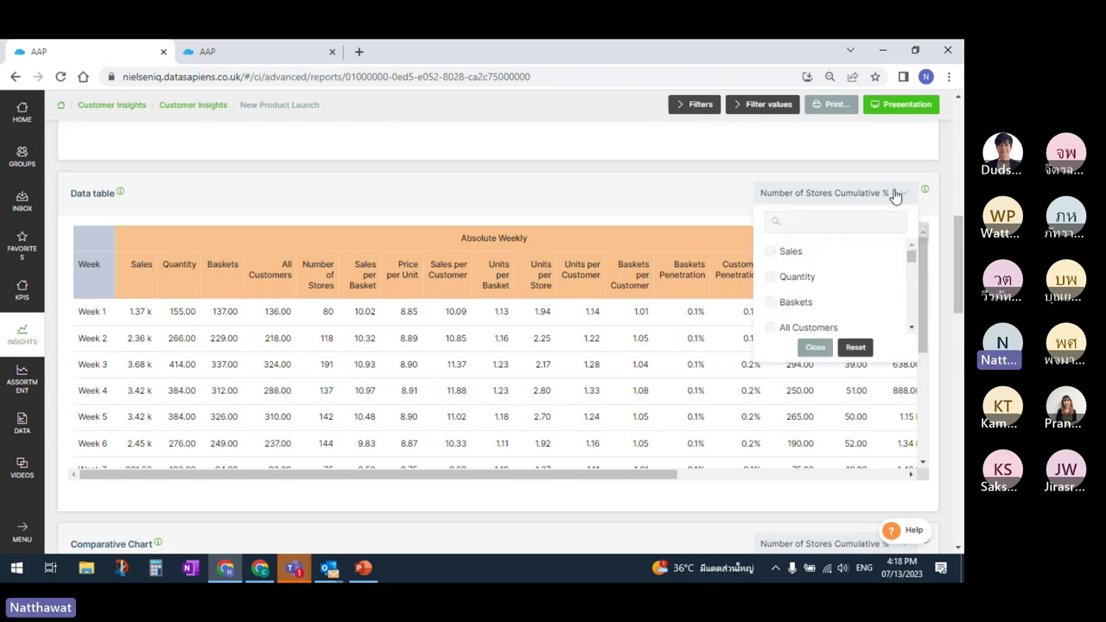
{"action": "left_click", "coordinate": [895, 195]}
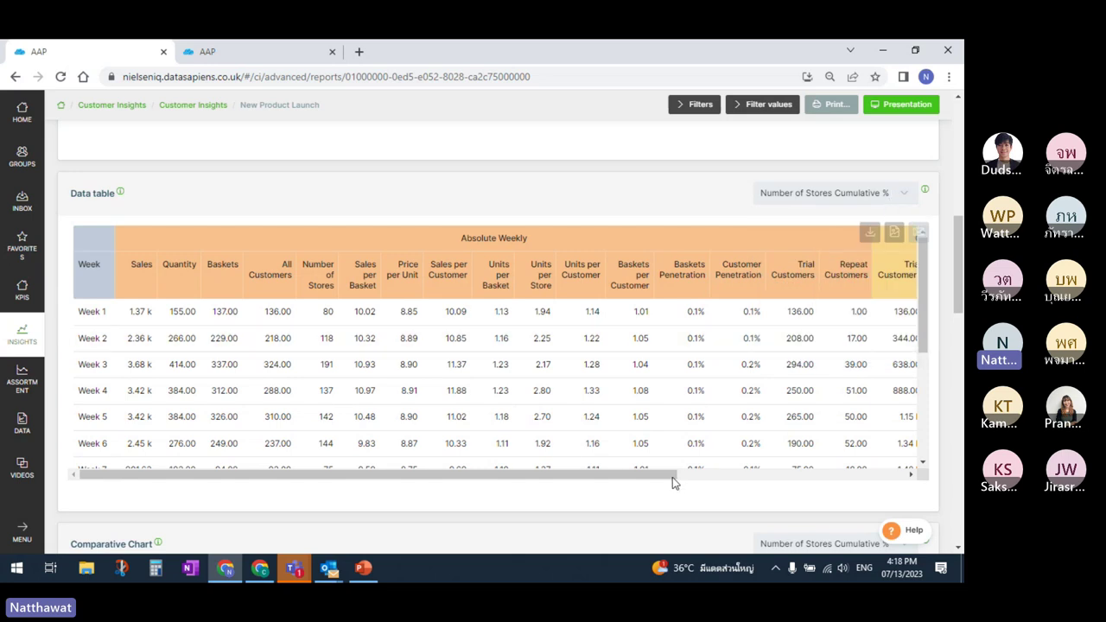
{"action": "scroll", "coordinate": [959, 285], "scroll_direction": "down", "scroll_amount": 2}
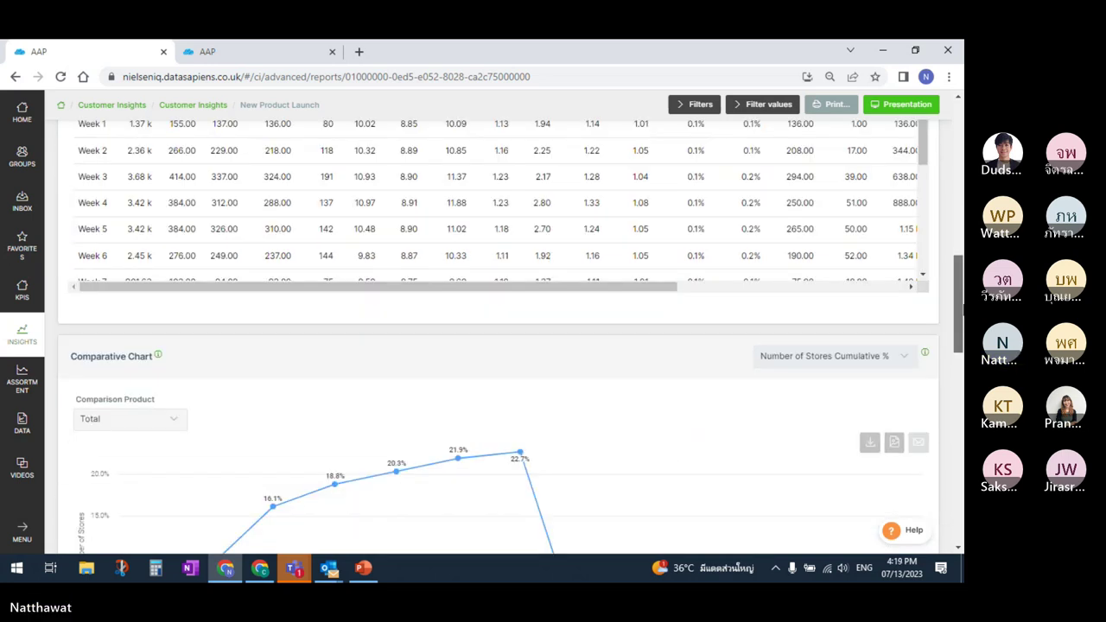
{"action": "left_click_drag", "start_coordinate": [961, 313], "coordinate": [962, 343]}
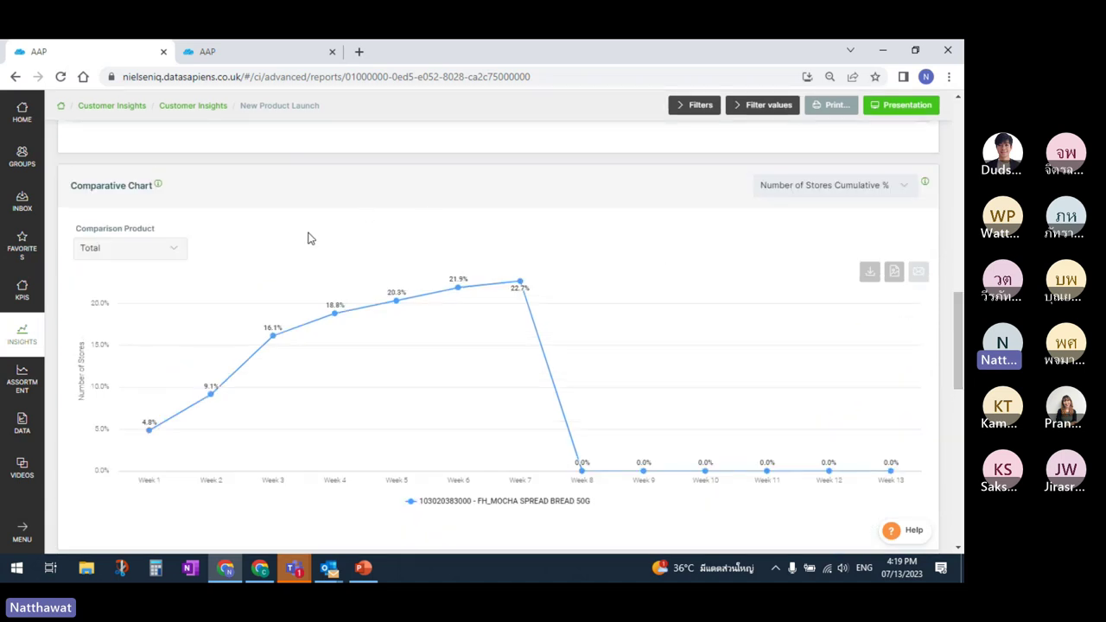
{"action": "left_click", "coordinate": [178, 252]}
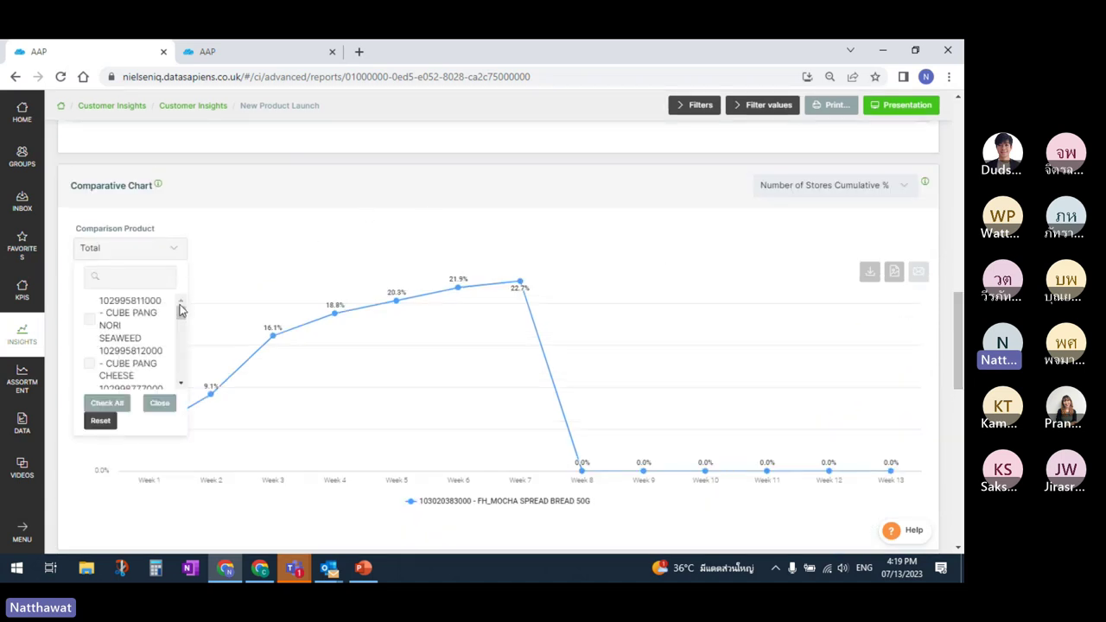
{"action": "left_click", "coordinate": [181, 384]}
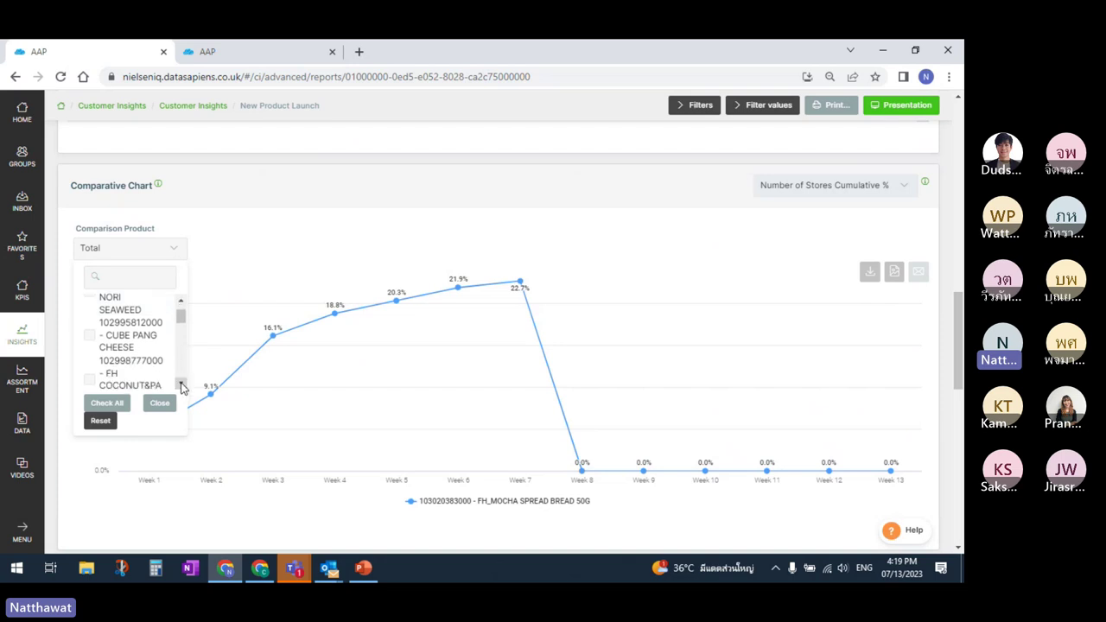
{"action": "left_click", "coordinate": [181, 385]}
{"action": "left_click", "coordinate": [180, 385]}
{"action": "left_click", "coordinate": [181, 385]}
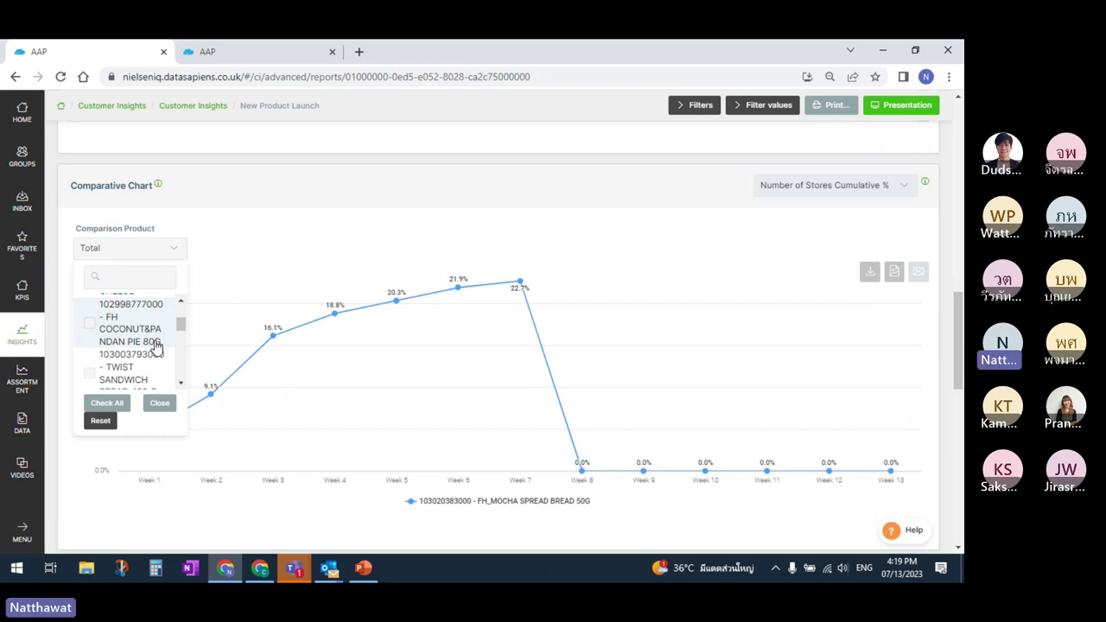
{"action": "left_click", "coordinate": [90, 326]}
{"action": "left_click", "coordinate": [217, 250]}
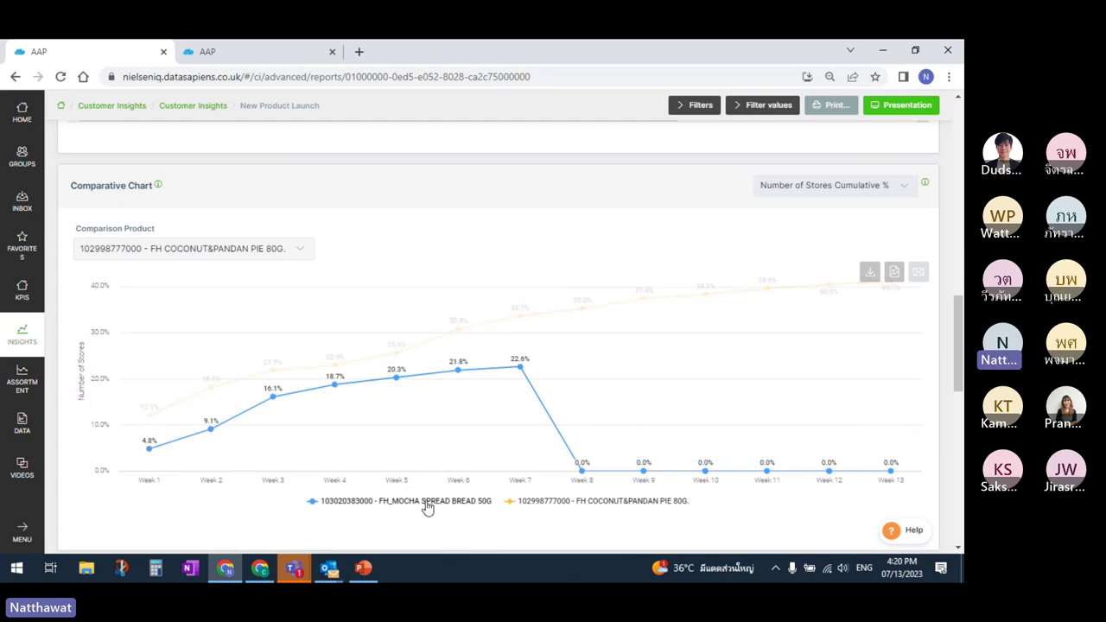
Step: Search the Comparative Chart's metrics for "trial" and display Trial Customers %
{"action": "left_click", "coordinate": [876, 192]}
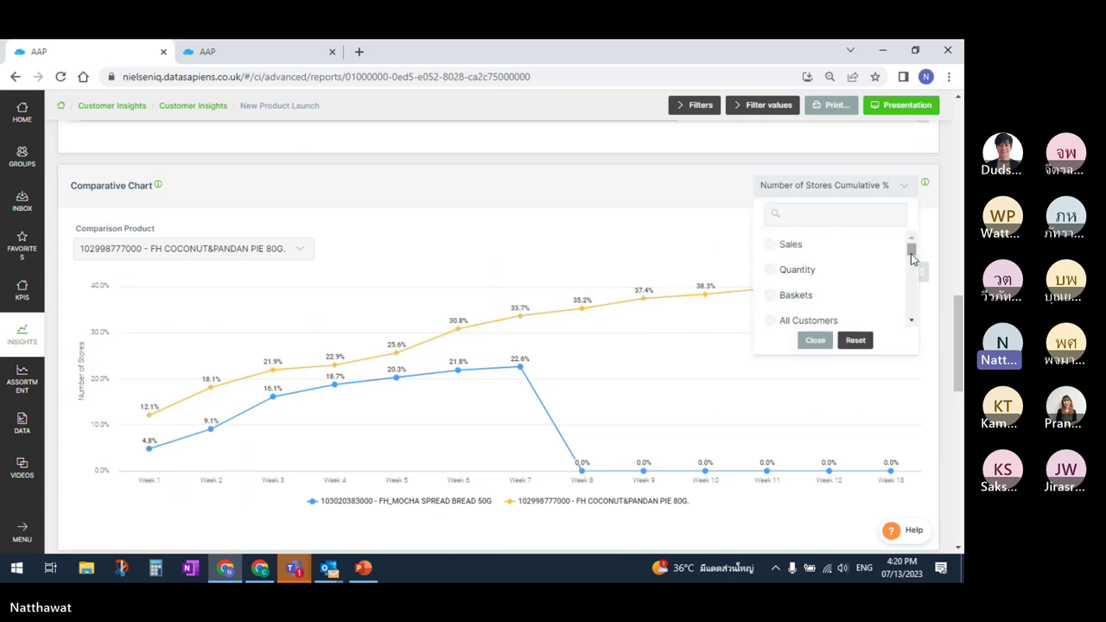
{"action": "scroll", "coordinate": [910, 260], "scroll_direction": "down", "scroll_amount": 5}
{"action": "left_click", "coordinate": [853, 216]}
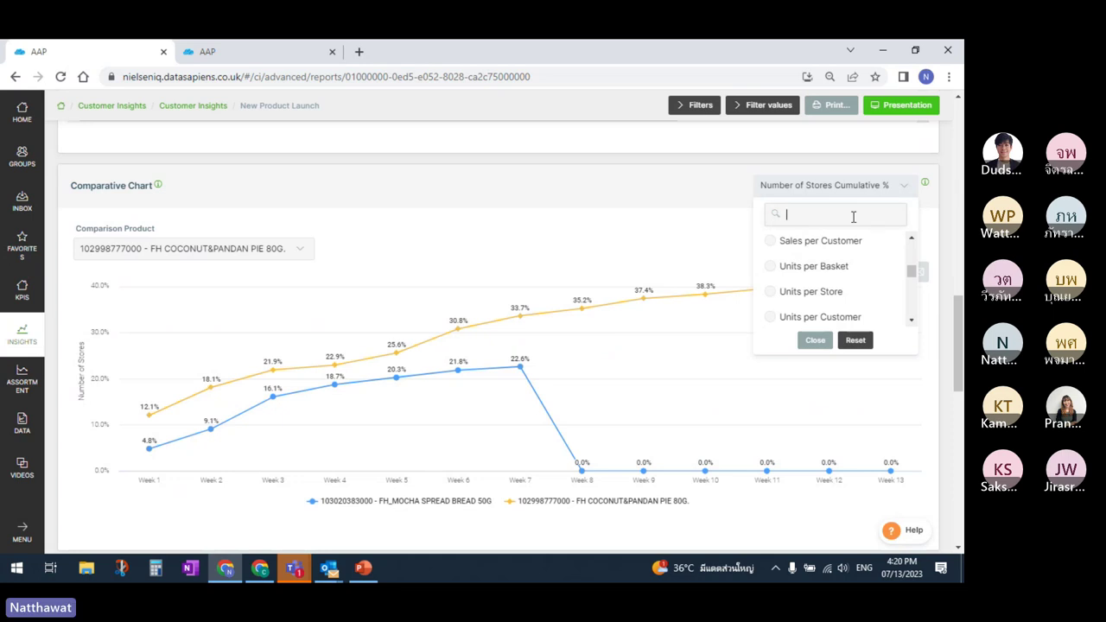
{"action": "type", "text": "trial"}
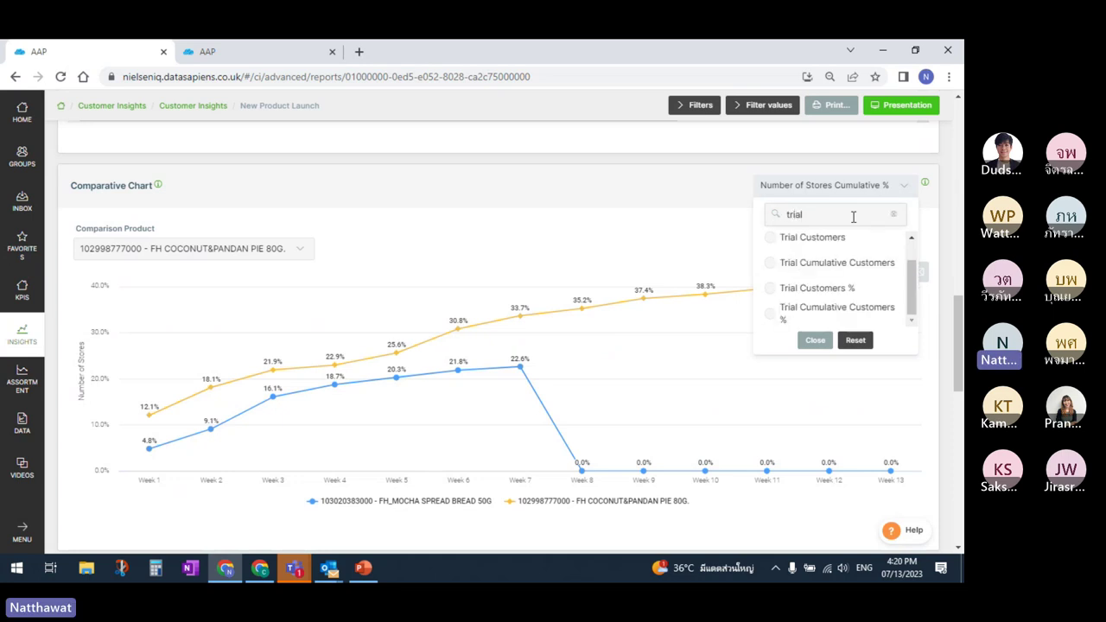
{"action": "left_click", "coordinate": [803, 290]}
{"action": "left_click", "coordinate": [816, 341]}
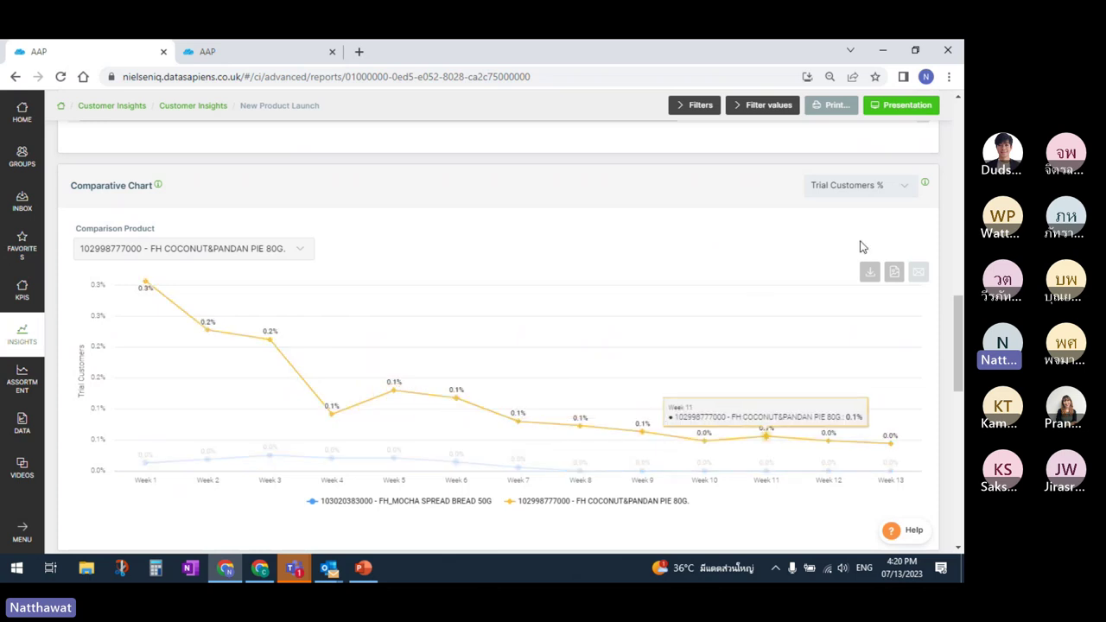
Step: Switch the Comparative Chart's metric to Trial Customers
{"action": "left_click", "coordinate": [905, 192]}
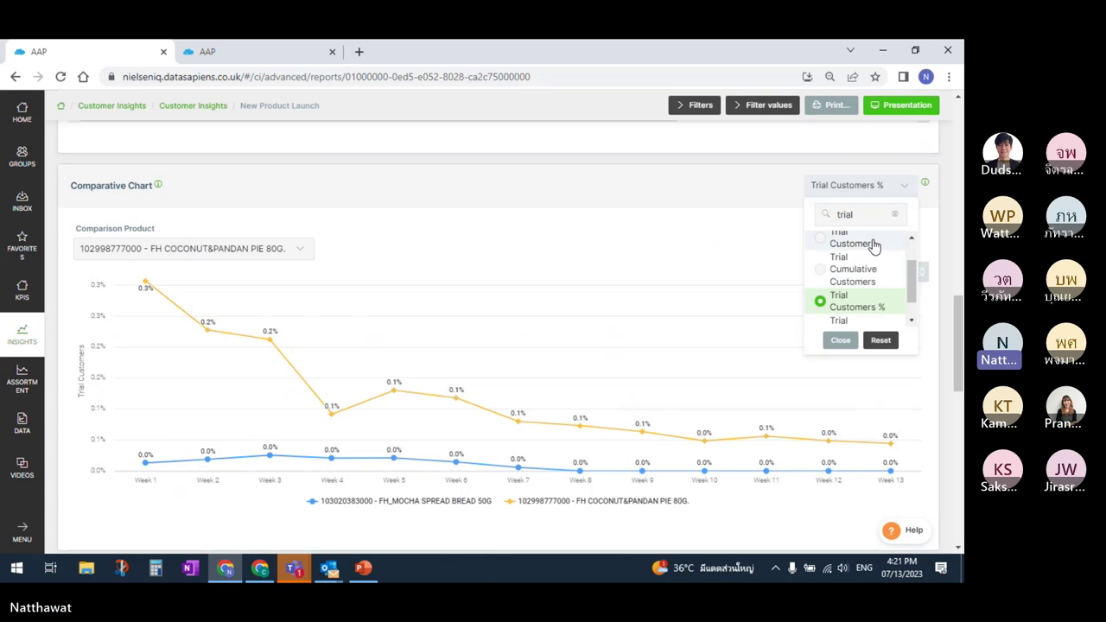
{"action": "left_click", "coordinate": [869, 244]}
{"action": "left_click", "coordinate": [891, 185]}
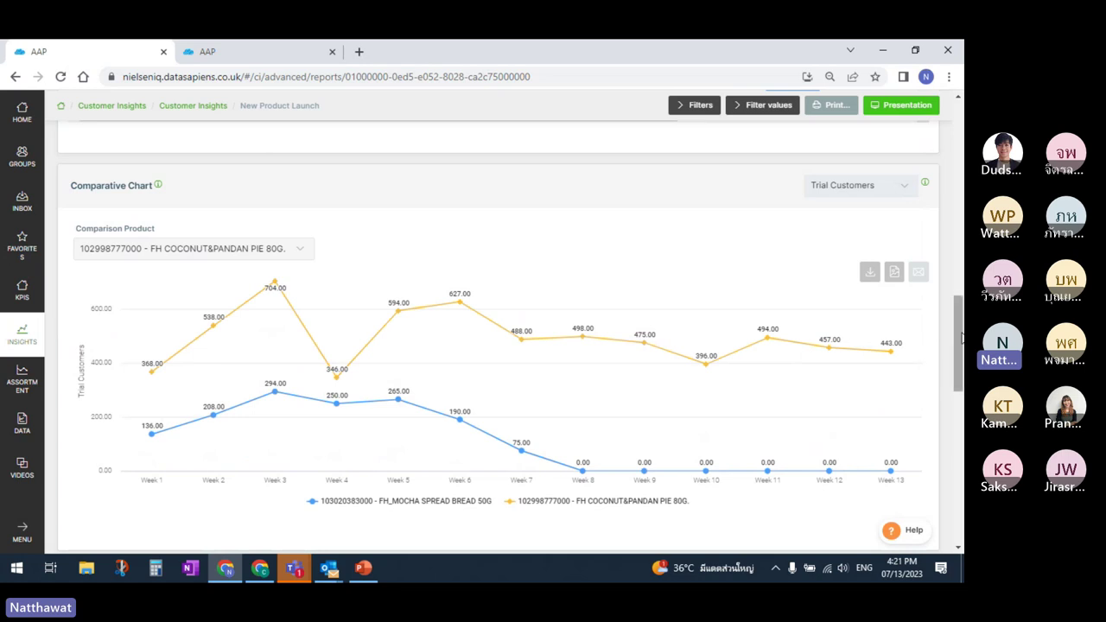
Step: Review the report's filters, including the product chosen in the product filter, and hide them again
{"action": "left_click_drag", "start_coordinate": [959, 337], "coordinate": [959, 144]}
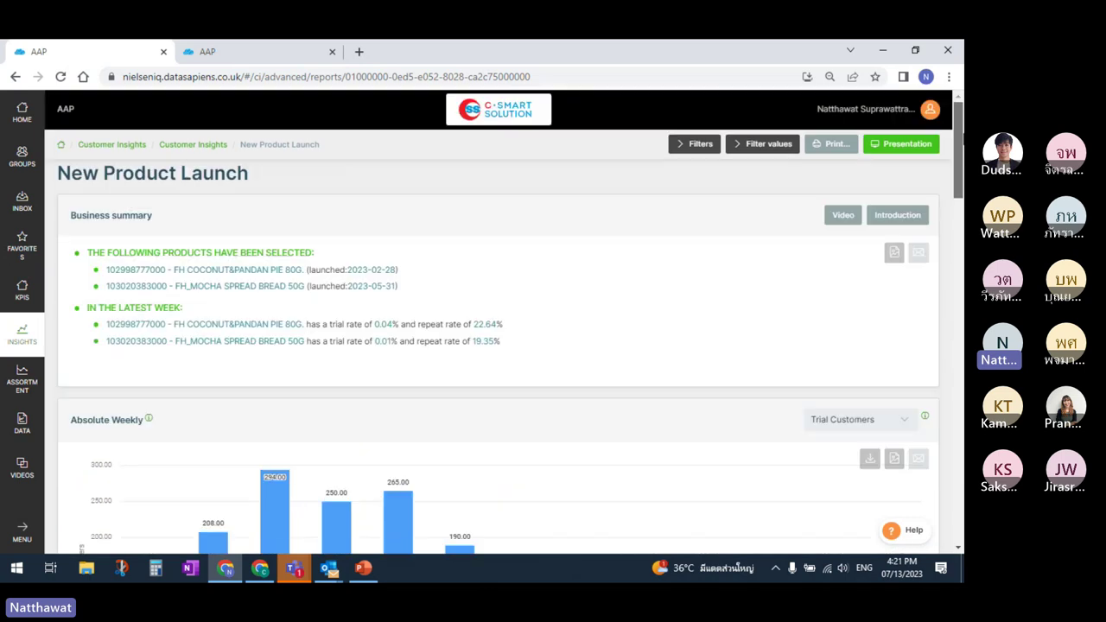
{"action": "left_click", "coordinate": [683, 146]}
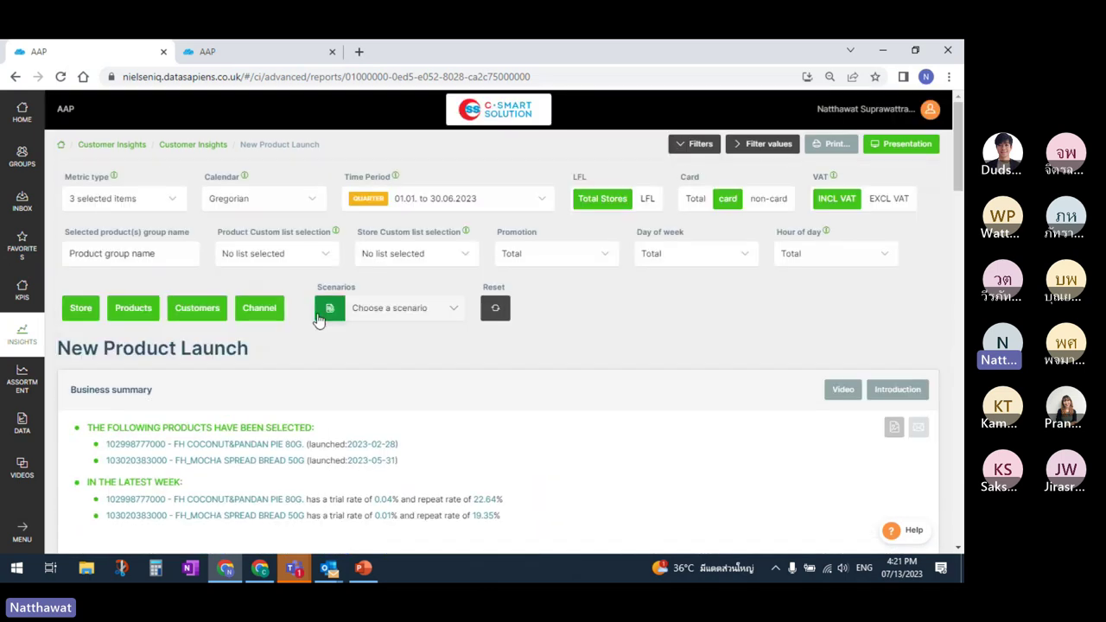
{"action": "left_click", "coordinate": [134, 310]}
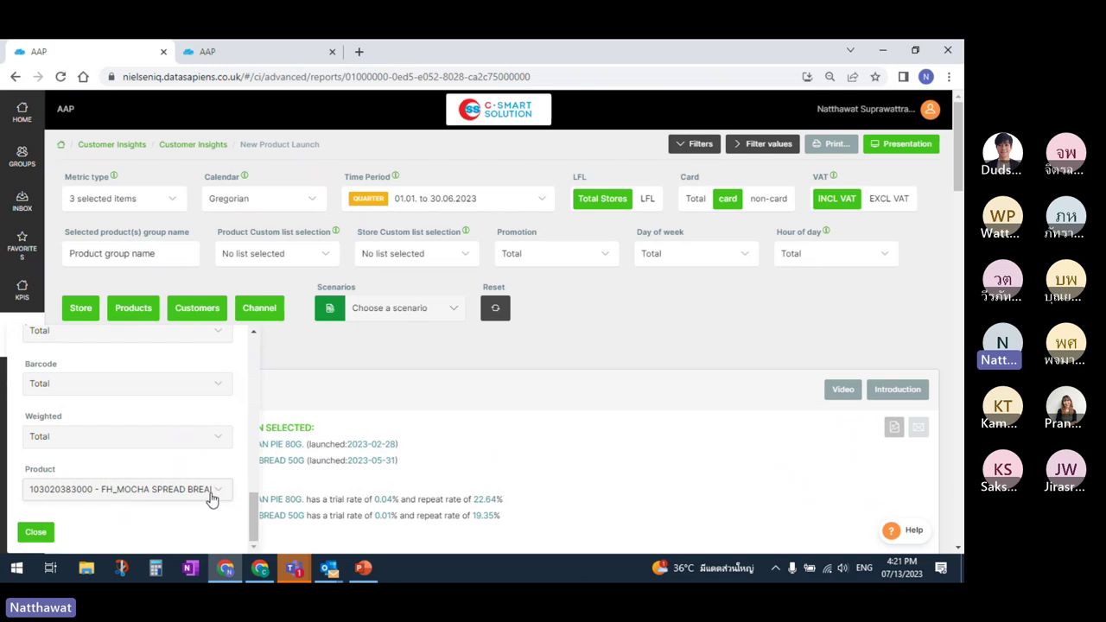
{"action": "left_click", "coordinate": [138, 313]}
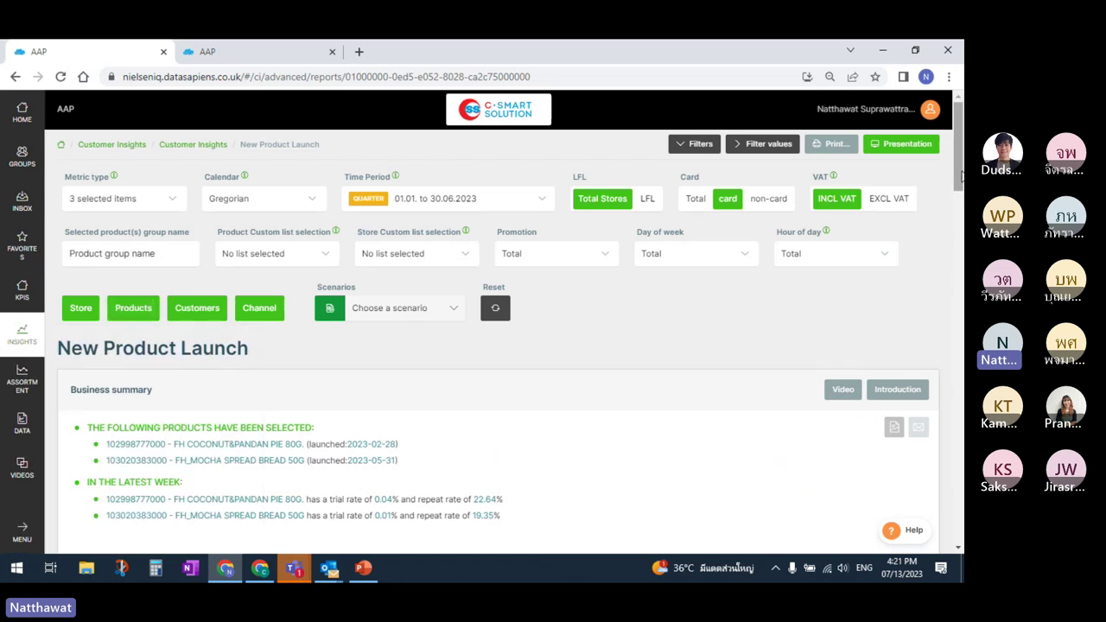
{"action": "left_click_drag", "start_coordinate": [960, 176], "coordinate": [961, 192]}
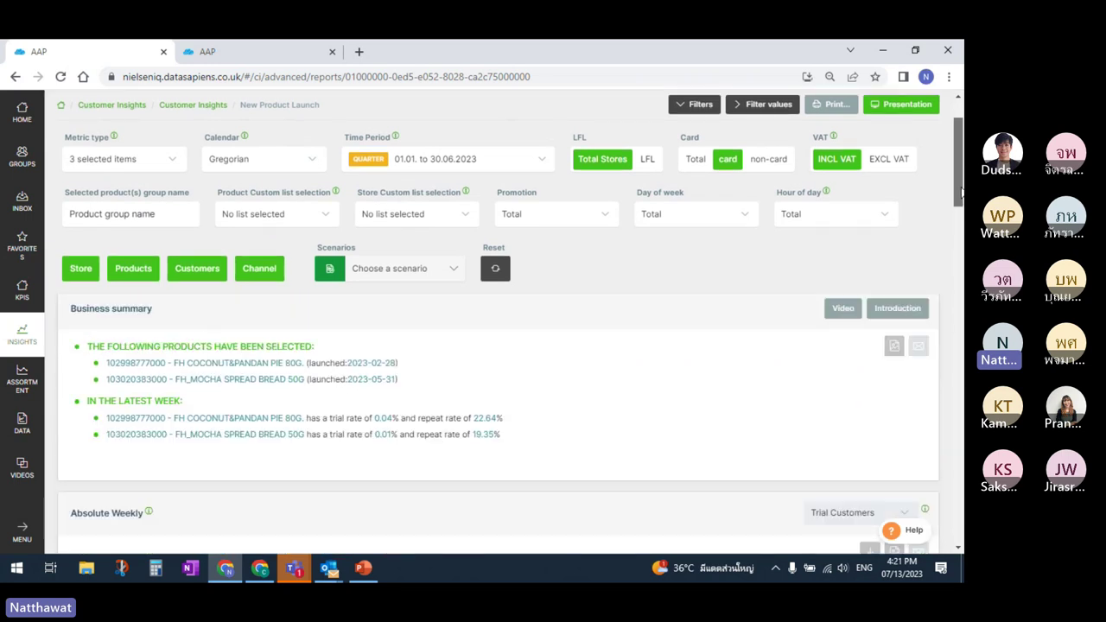
{"action": "left_click", "coordinate": [696, 104]}
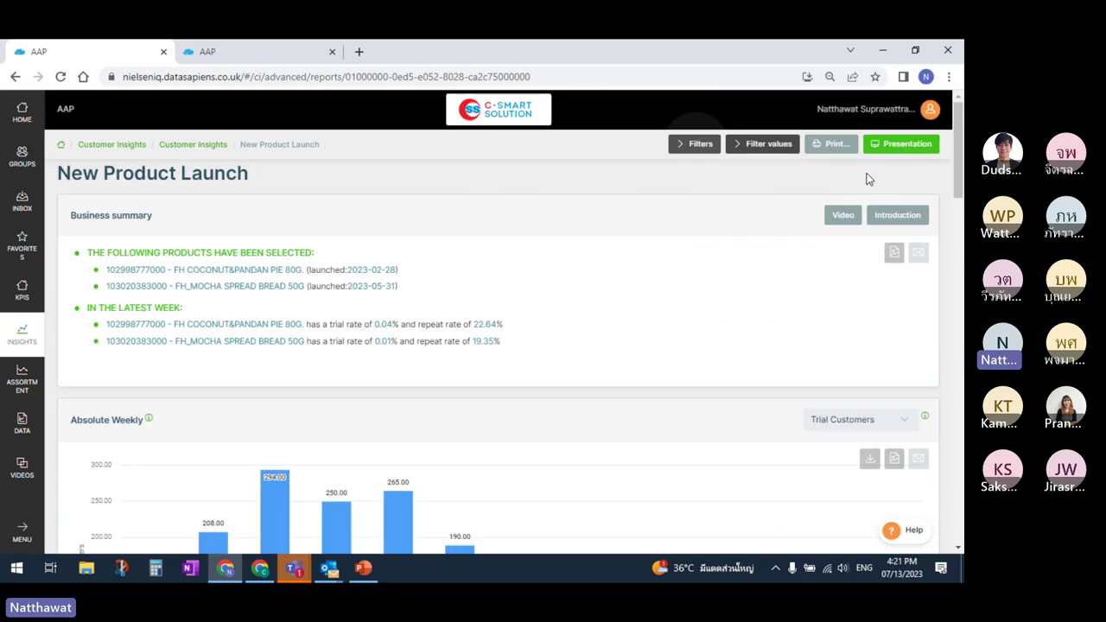
Step: Add WRF_SANDWICH BREAD 580G(10 MM), WRF_BURGER BUN PACK 6 and WRF_HOT DOG BUN PACK 5 as comparison products in the Comparative Chart
{"action": "left_click_drag", "start_coordinate": [959, 151], "coordinate": [959, 348]}
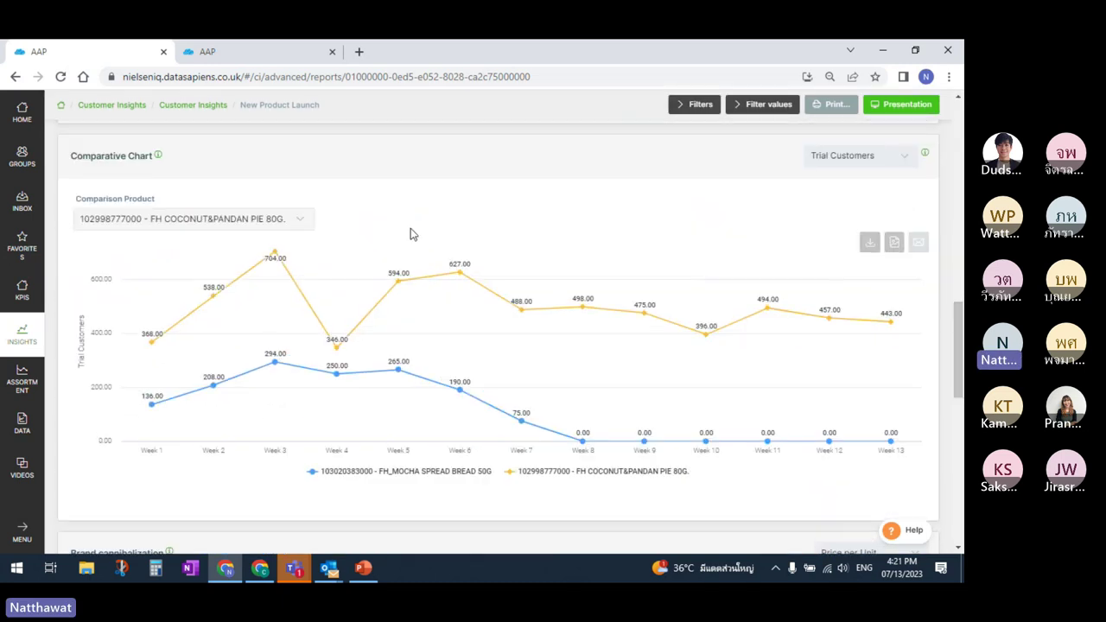
{"action": "left_click", "coordinate": [297, 218]}
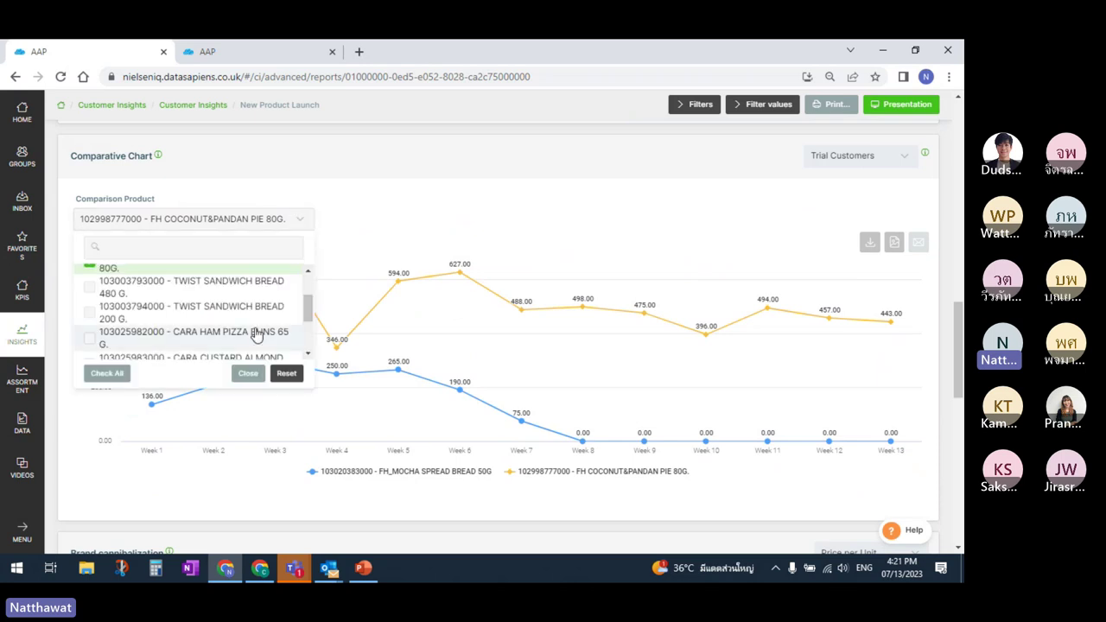
{"action": "left_click_drag", "start_coordinate": [309, 318], "coordinate": [311, 348]}
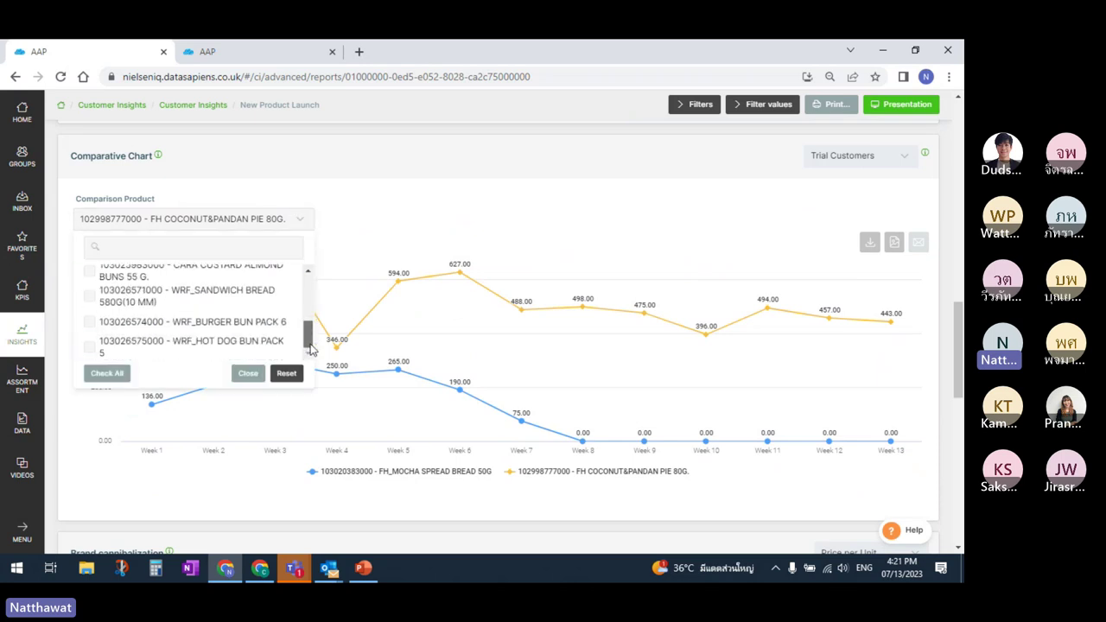
{"action": "left_click", "coordinate": [91, 299]}
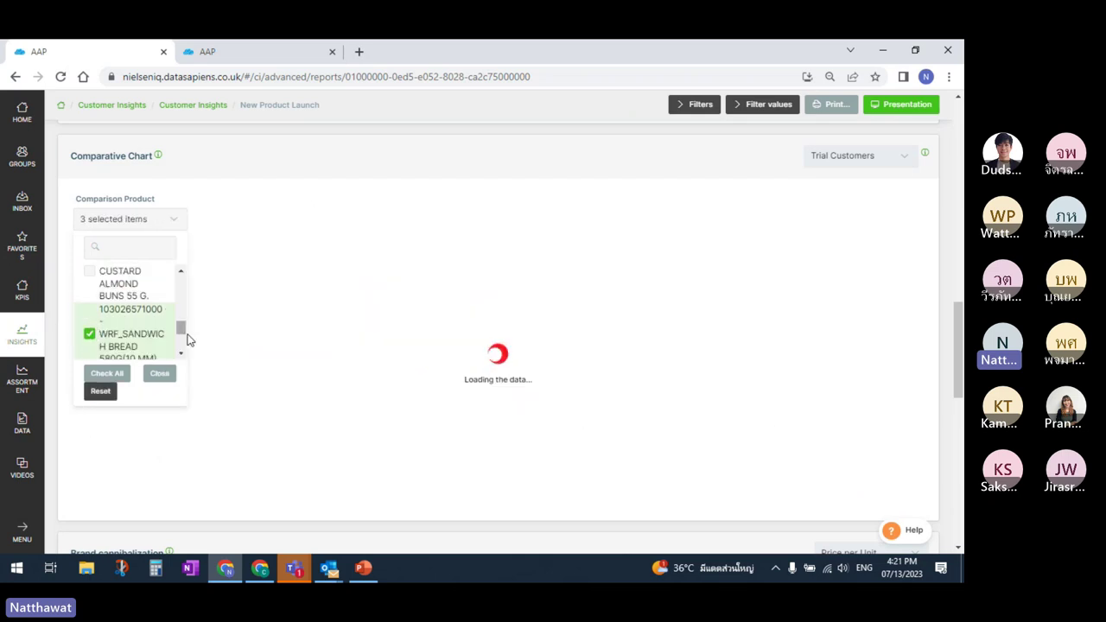
{"action": "scroll", "coordinate": [182, 341], "scroll_direction": "down", "scroll_amount": 1}
{"action": "left_click", "coordinate": [90, 336]}
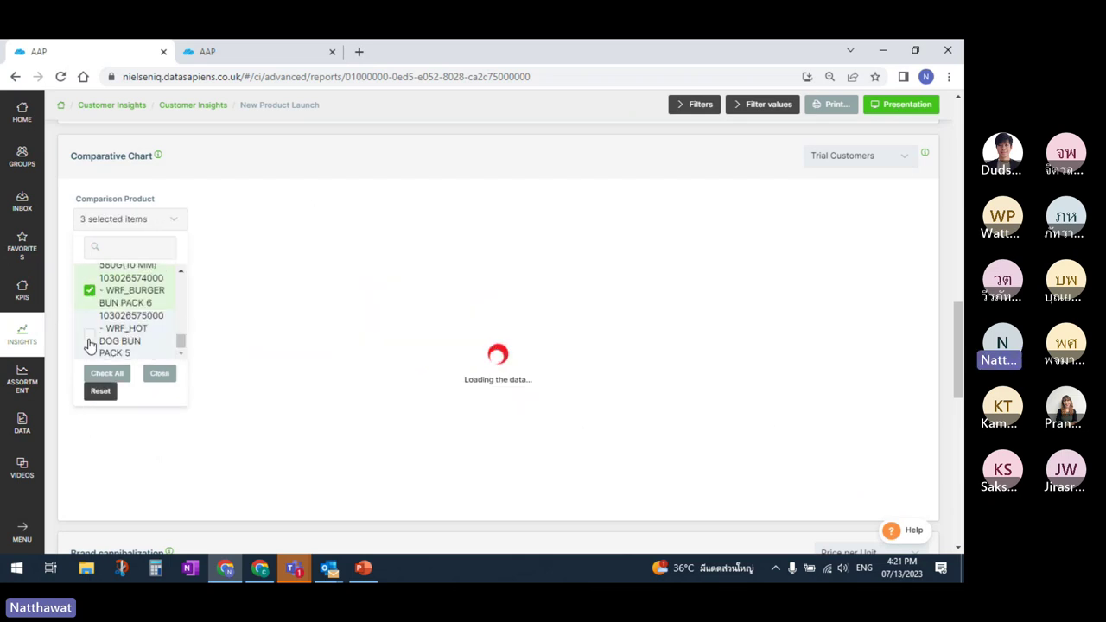
{"action": "left_click", "coordinate": [159, 373]}
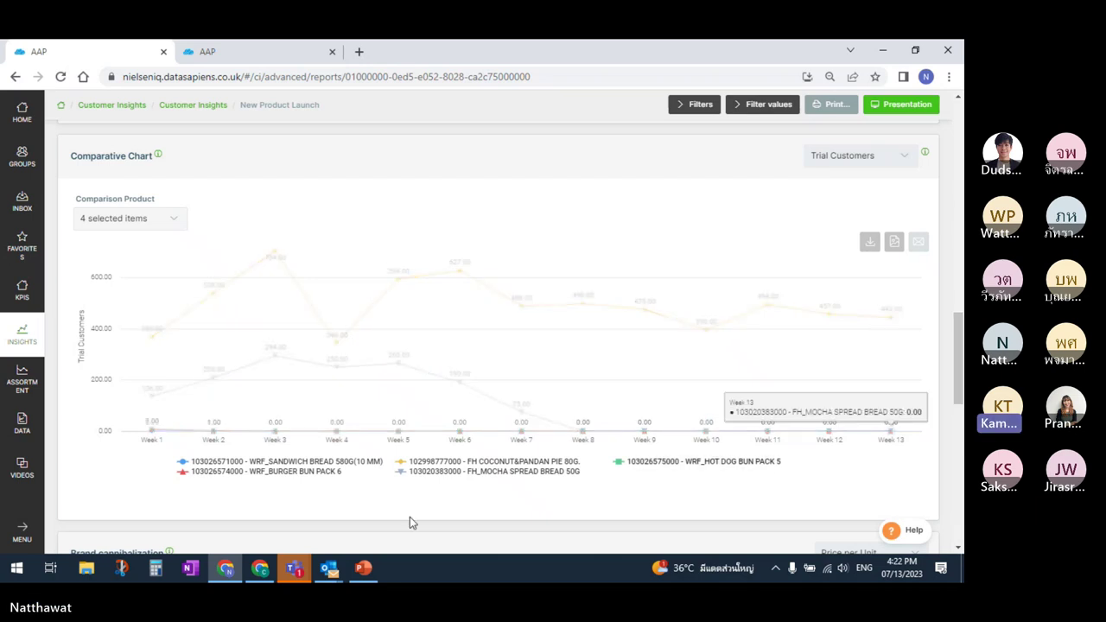
Step: Switch to the CSS Centralised Training : AAP Usage meeting in Microsoft Teams and stop sharing the screen
{"action": "mouse_move", "coordinate": [294, 568]}
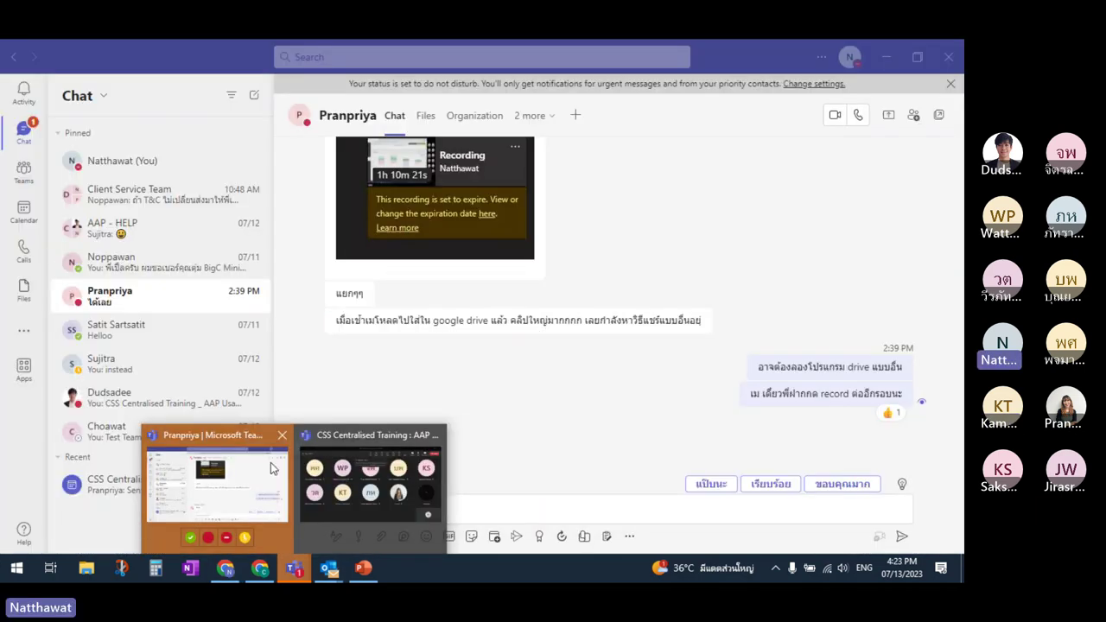
{"action": "mouse_move", "coordinate": [341, 498]}
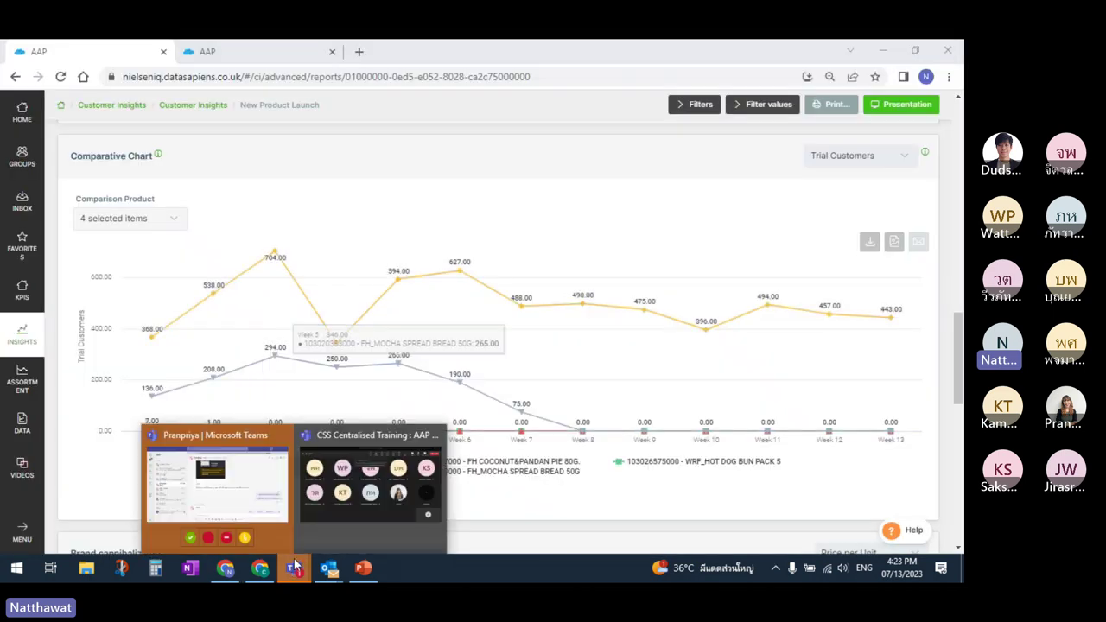
{"action": "left_click", "coordinate": [344, 507]}
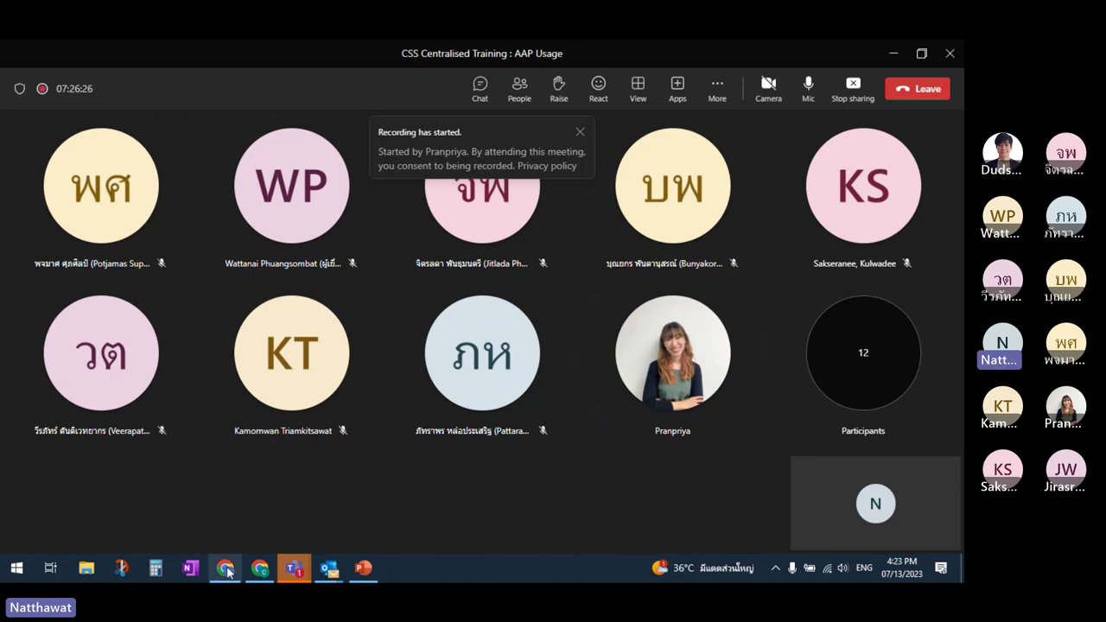
{"action": "mouse_move", "coordinate": [226, 571]}
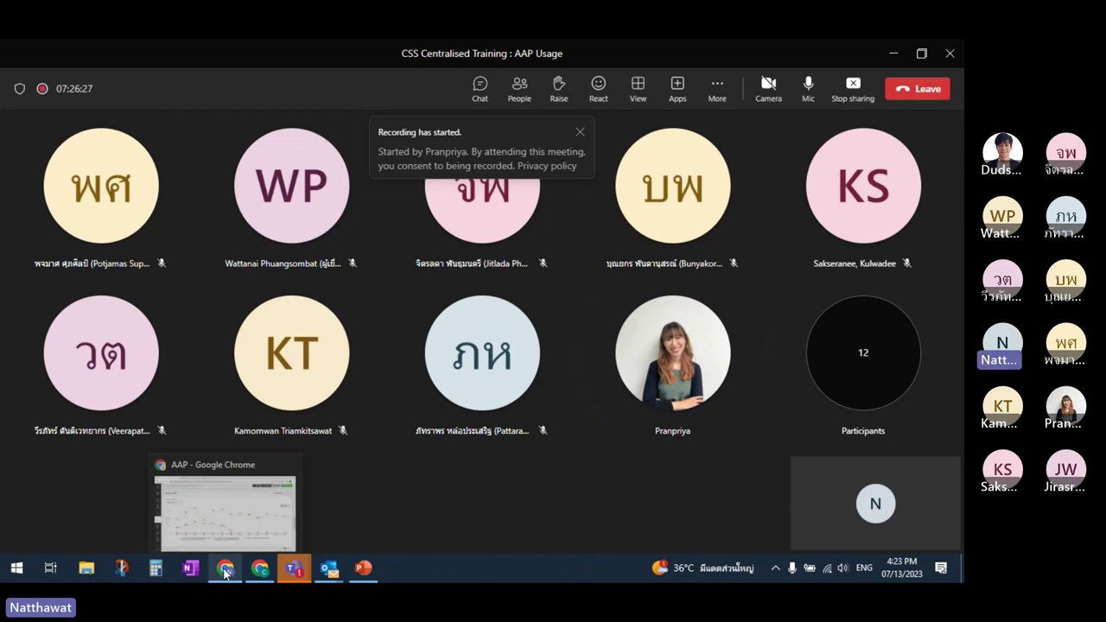
{"action": "left_click", "coordinate": [242, 511]}
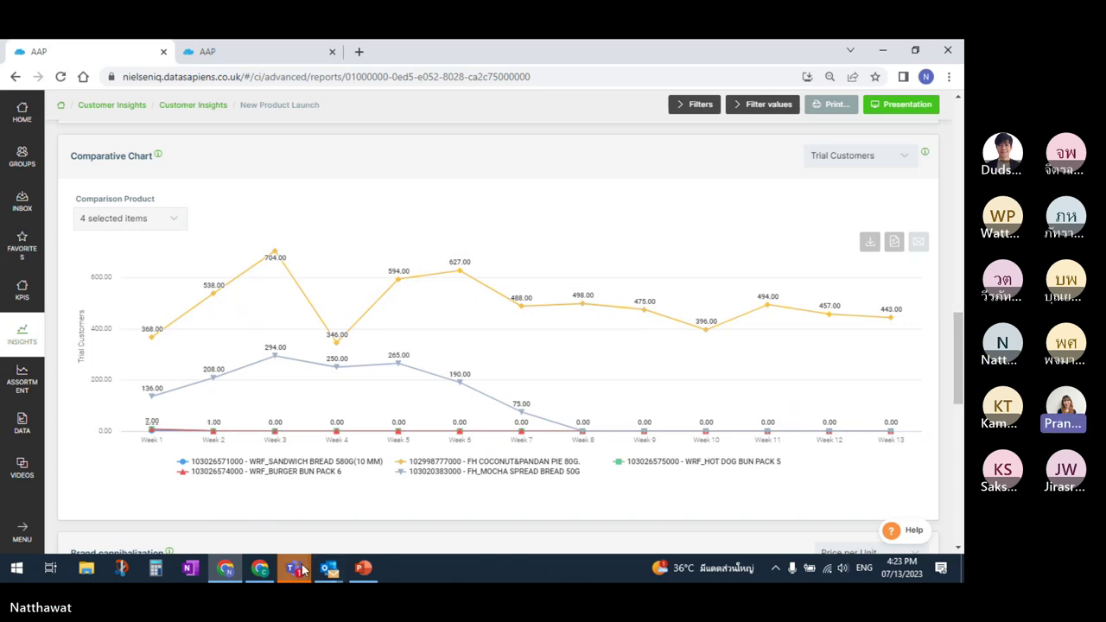
{"action": "left_click", "coordinate": [367, 497]}
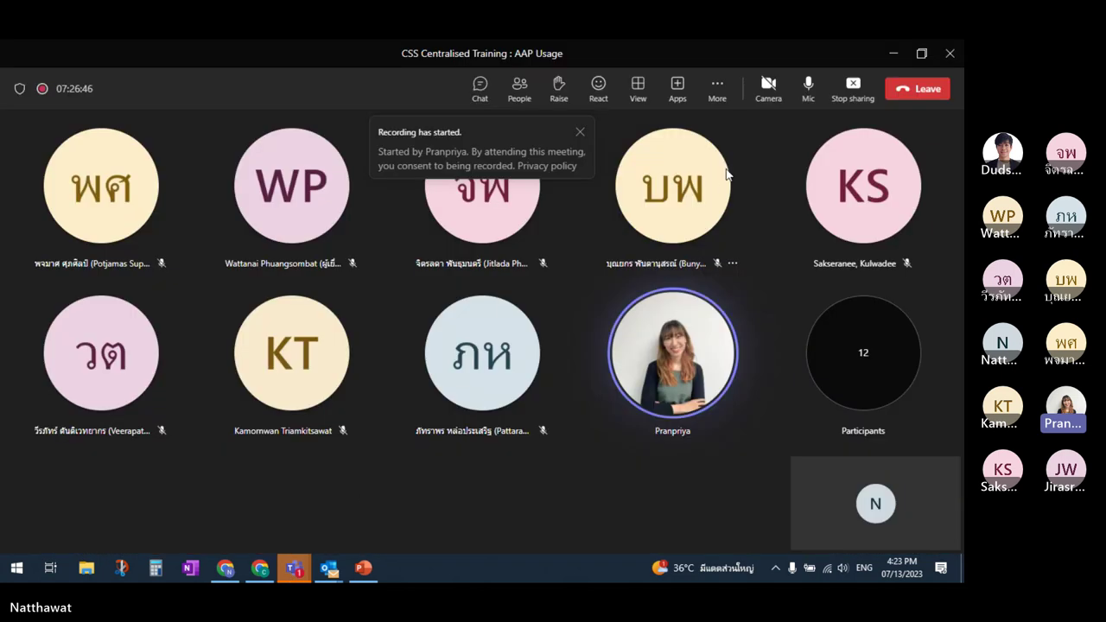
{"action": "left_click", "coordinate": [847, 95]}
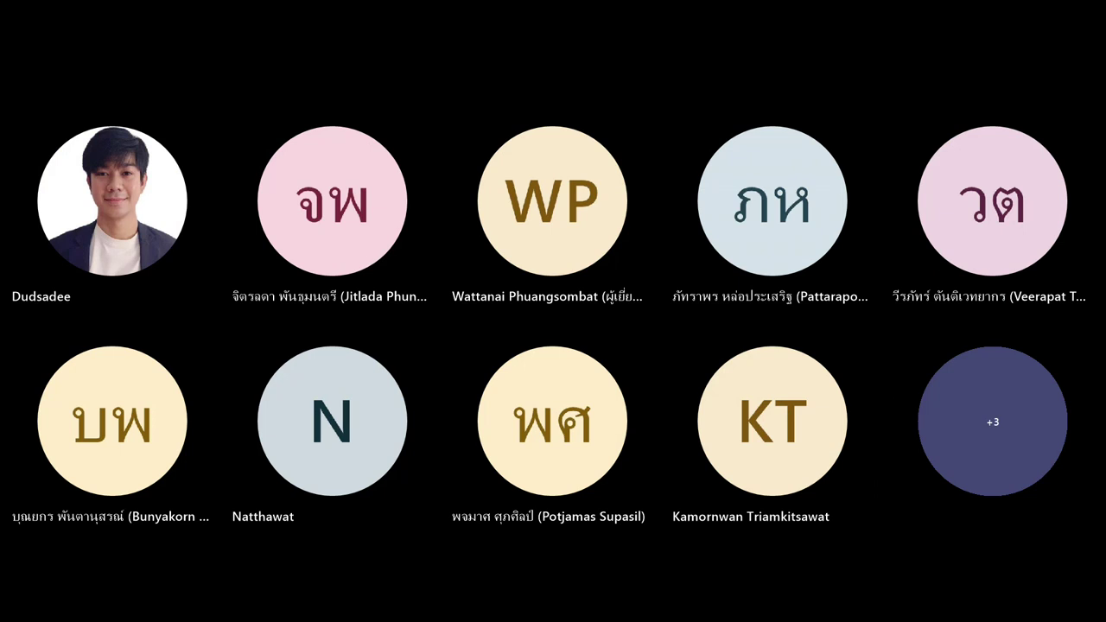
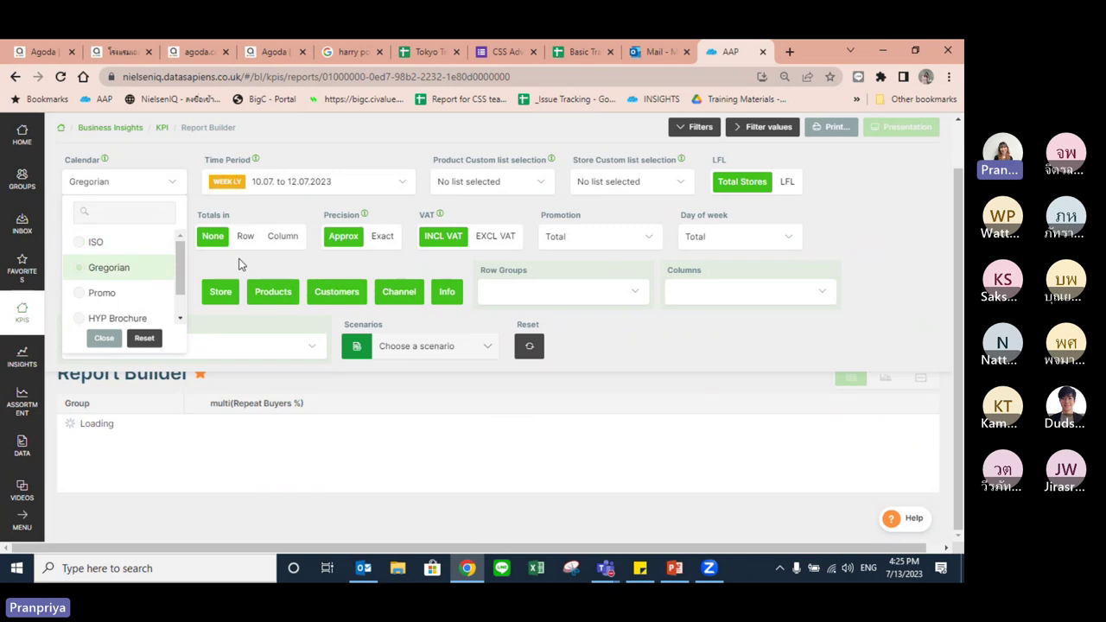
Step: Set the Report Builder's time period to the yearly range 01.01. to 12.07.2023
{"action": "left_click", "coordinate": [231, 201]}
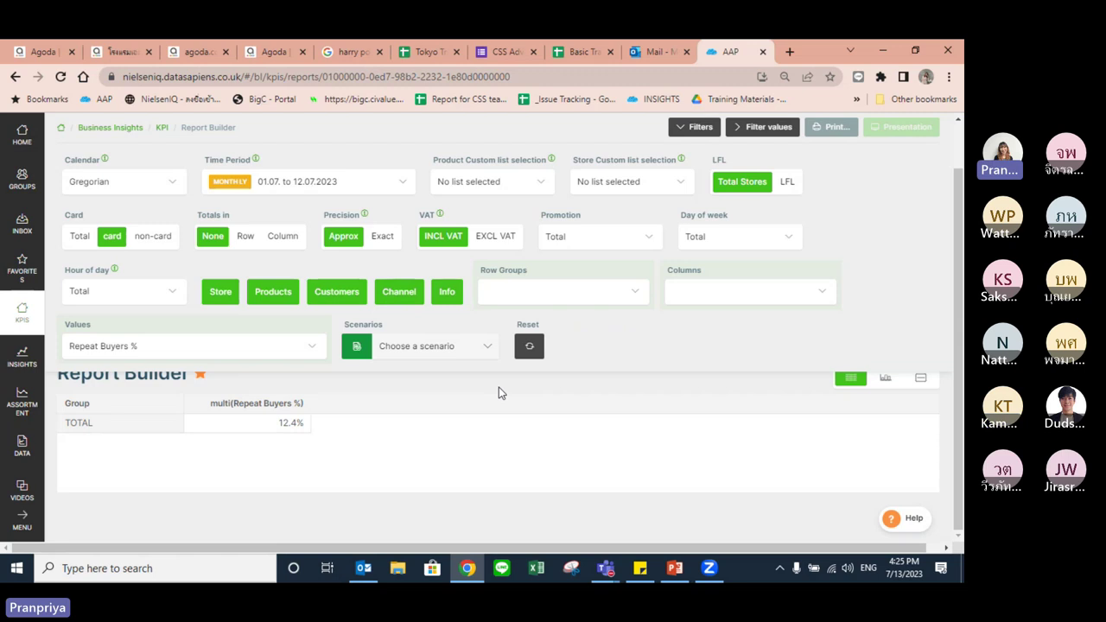
{"action": "left_click", "coordinate": [554, 293]}
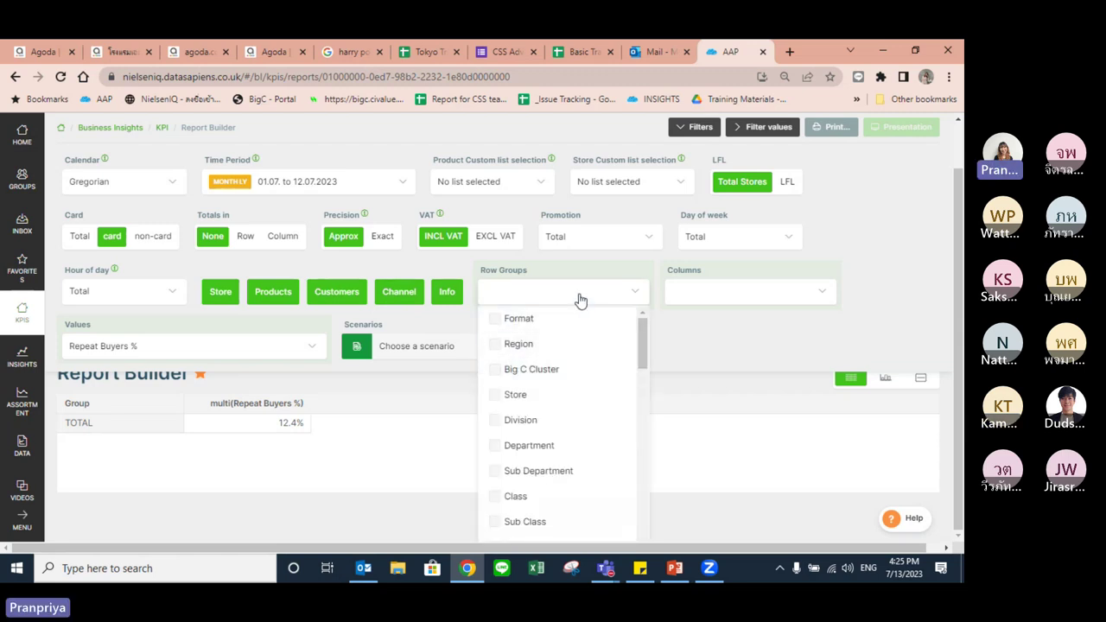
{"action": "left_click", "coordinate": [389, 196]}
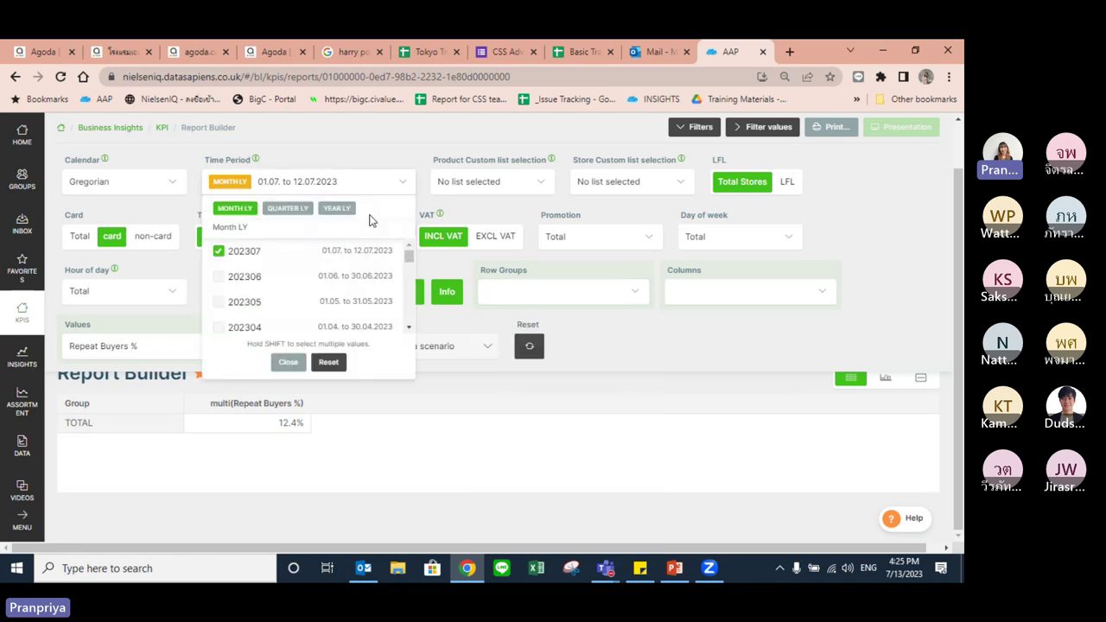
{"action": "left_click", "coordinate": [337, 208]}
{"action": "left_click", "coordinate": [313, 250]}
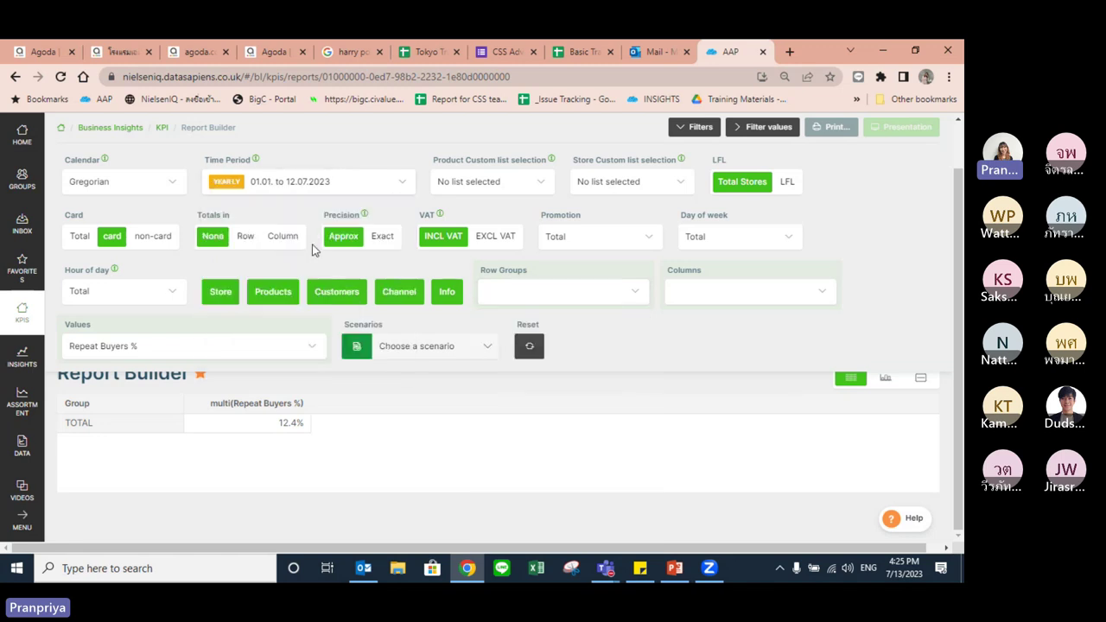
Step: Group the Report Builder rows by Gregorian Month
{"action": "left_click", "coordinate": [623, 299]}
{"action": "scroll", "coordinate": [620, 363], "scroll_direction": "down", "scroll_amount": 3}
{"action": "scroll", "coordinate": [620, 363], "scroll_direction": "down", "scroll_amount": 10}
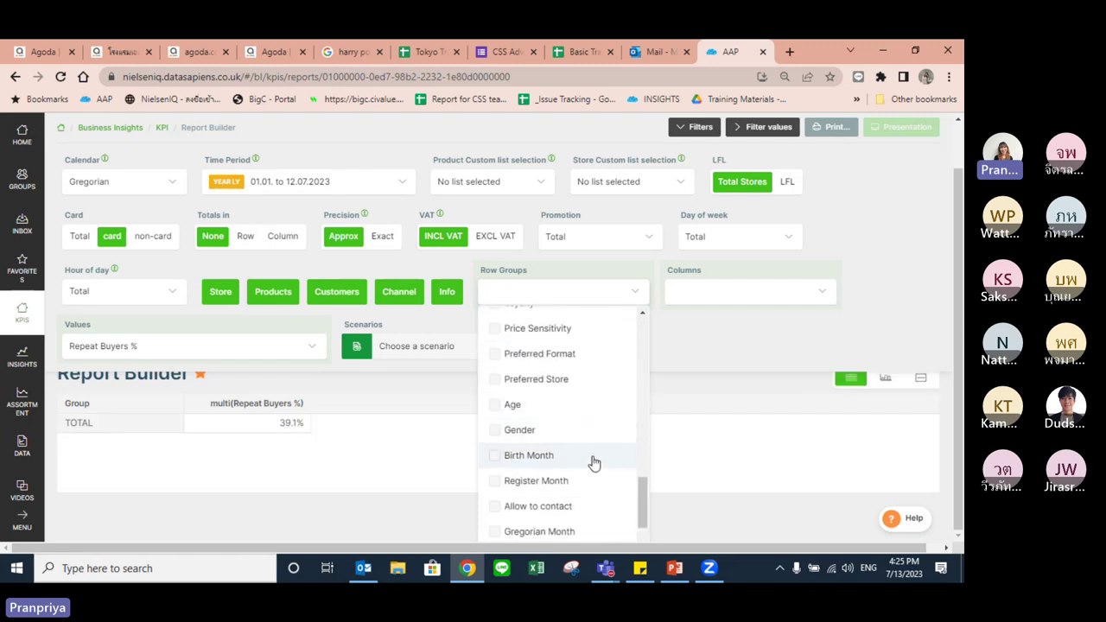
{"action": "scroll", "coordinate": [585, 444], "scroll_direction": "down", "scroll_amount": 1}
{"action": "left_click", "coordinate": [585, 467]}
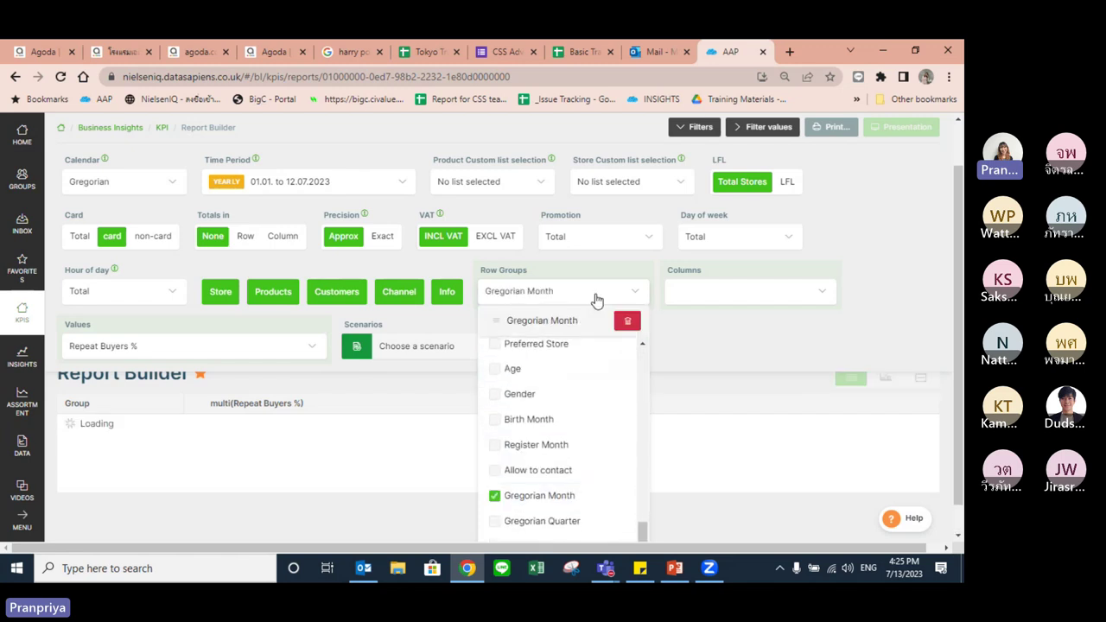
{"action": "left_click", "coordinate": [598, 297]}
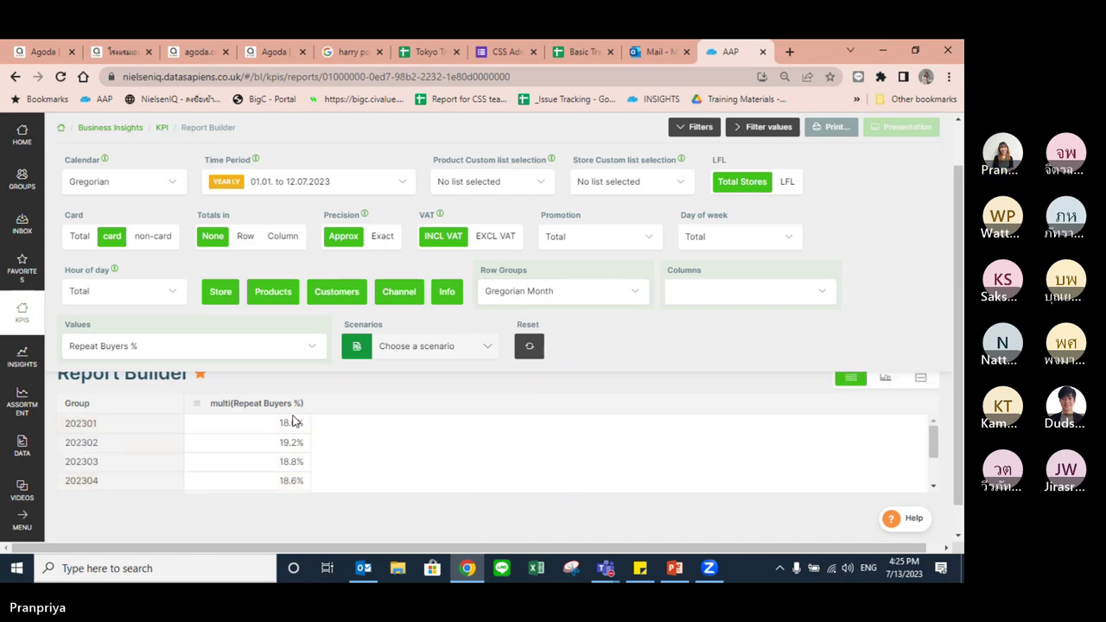
Step: Check the repeat-buyer metrics available for the Report Builder's values
{"action": "left_click", "coordinate": [303, 349]}
{"action": "left_click_drag", "start_coordinate": [166, 413], "coordinate": [78, 411]}
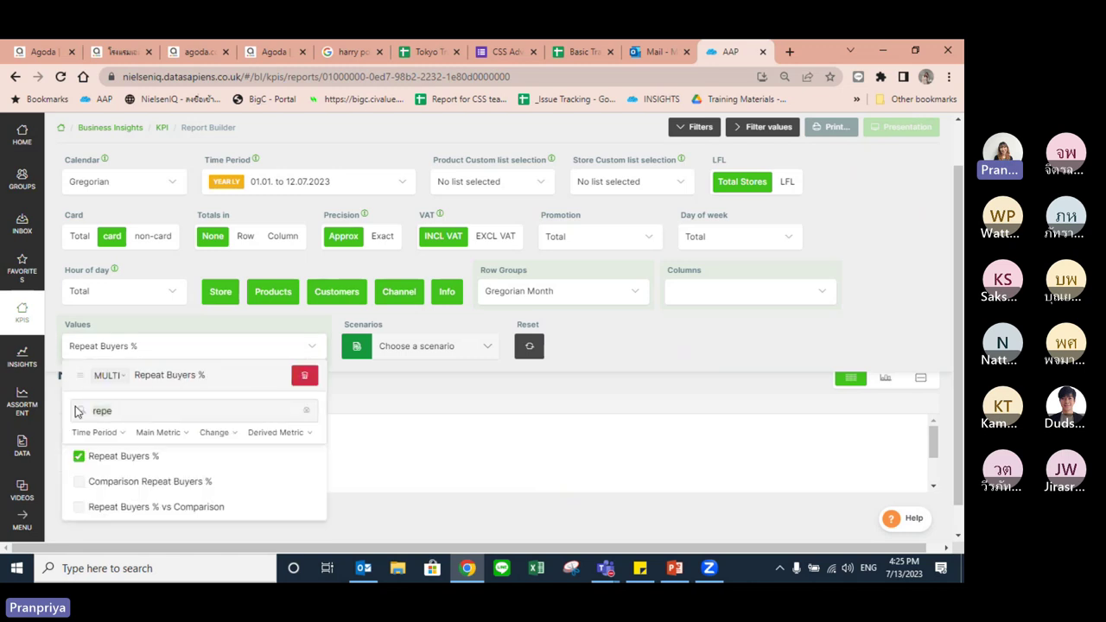
{"action": "left_click", "coordinate": [197, 349]}
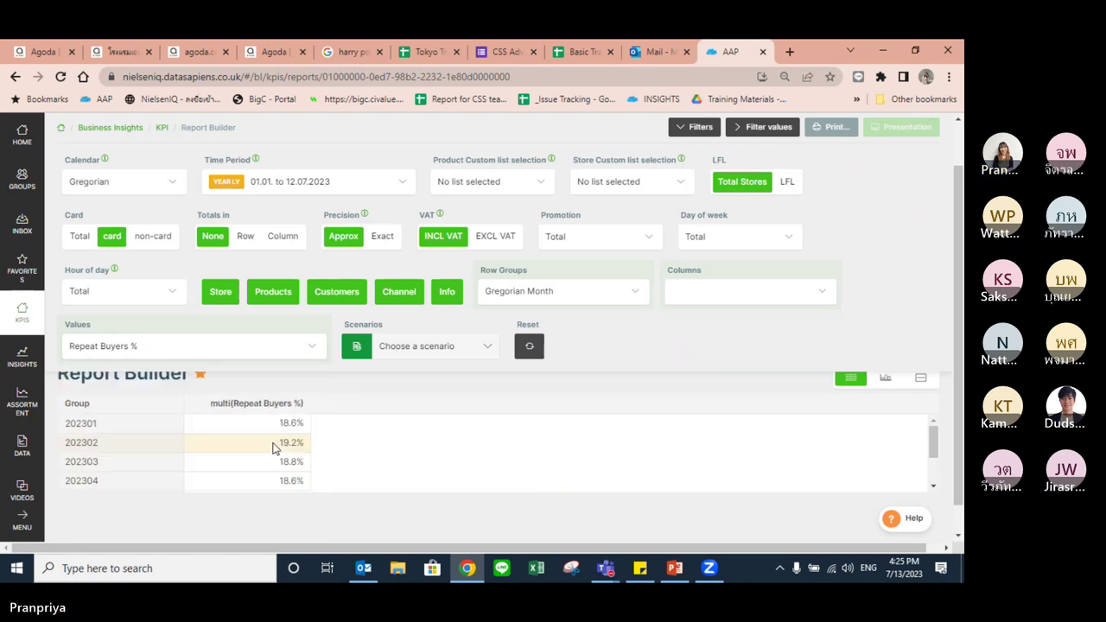
Step: Add the Customers metric to the Report Builder's values alongside Repeat Buyers %
{"action": "left_click", "coordinate": [275, 349]}
{"action": "left_click_drag", "start_coordinate": [175, 415], "coordinate": [46, 411]}
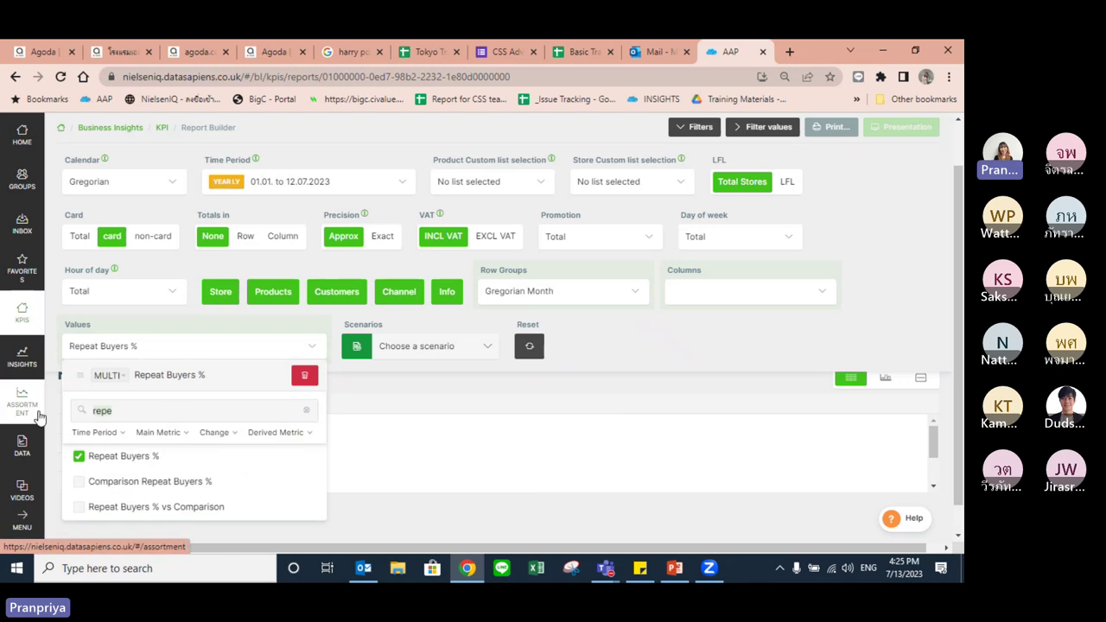
{"action": "type", "text": "cus"}
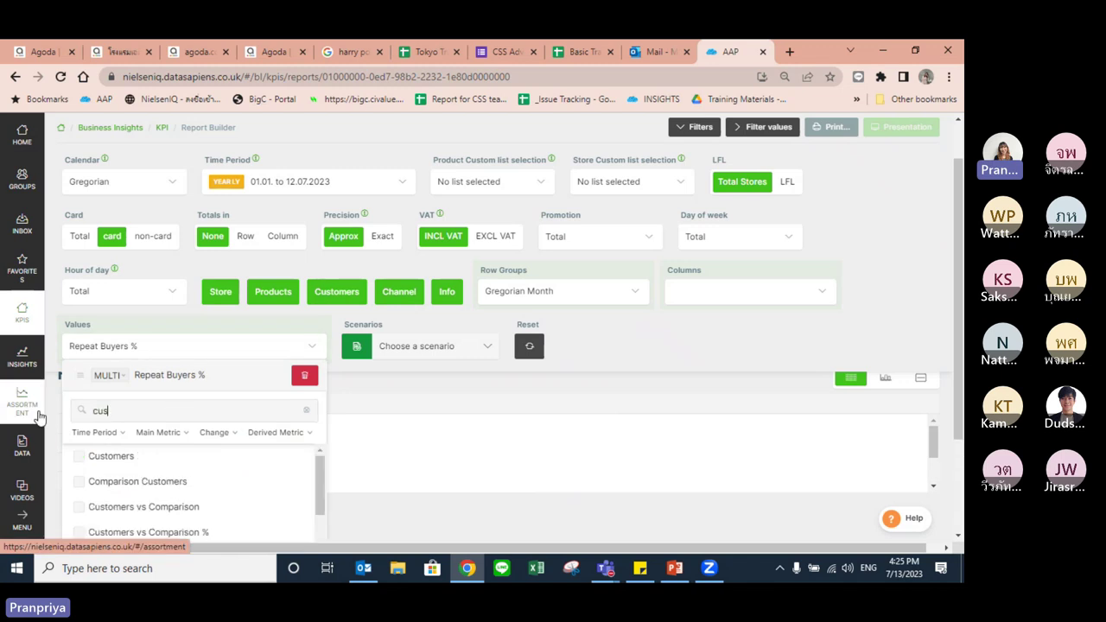
{"action": "left_click", "coordinate": [121, 456]}
{"action": "left_click", "coordinate": [253, 361]}
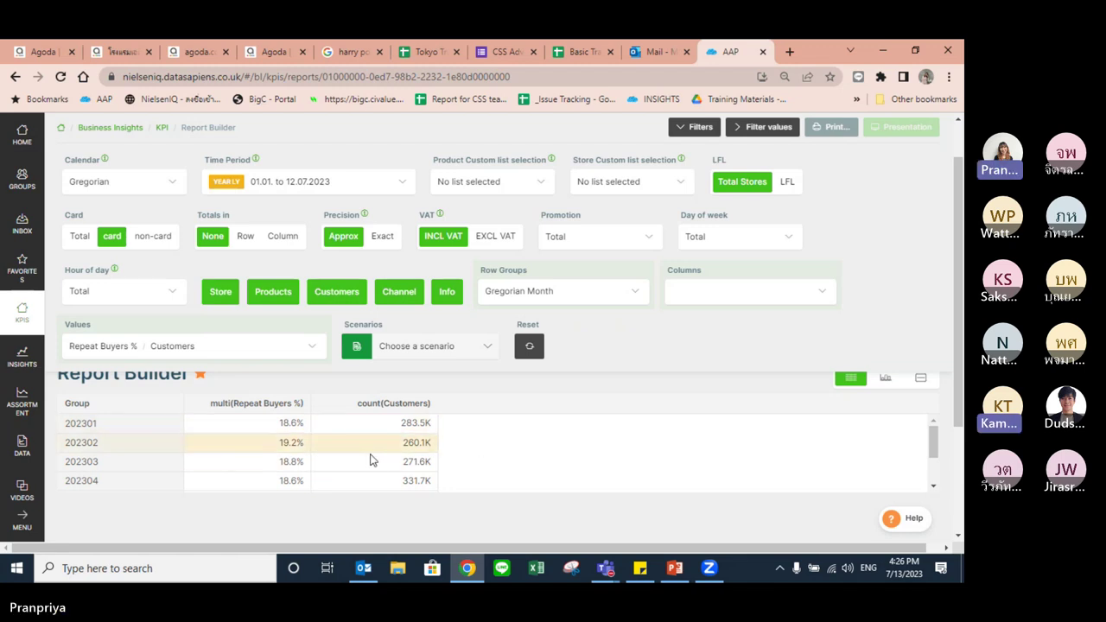
Step: Switch to the CSS Centralised Training : AAP Usage meeting in Microsoft Teams and end the screen share
{"action": "mouse_move", "coordinate": [606, 571]}
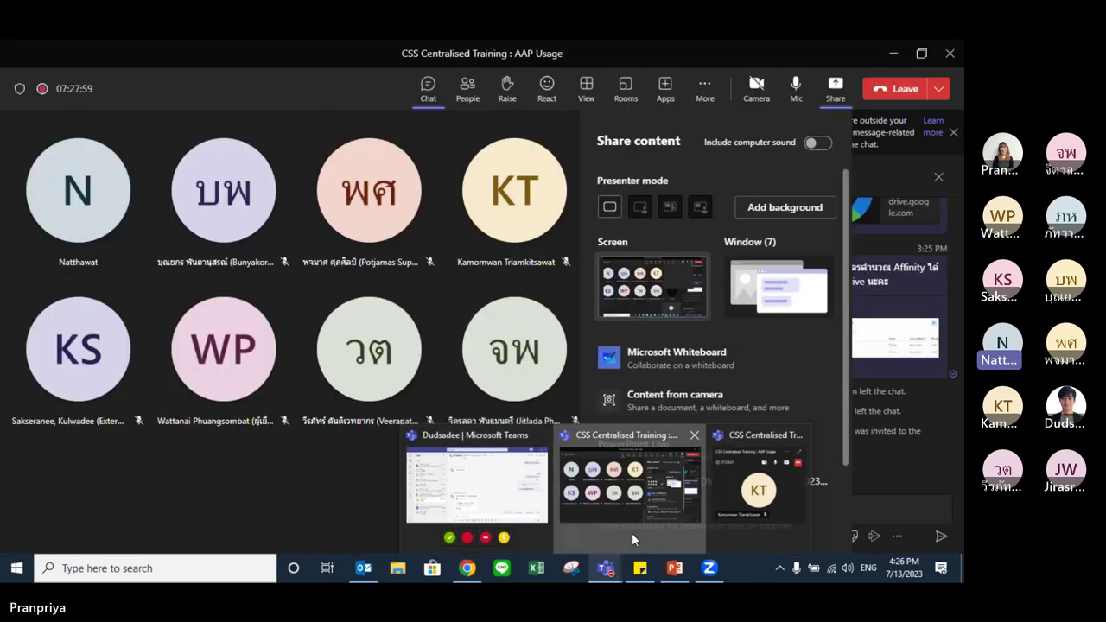
{"action": "left_click", "coordinate": [632, 533]}
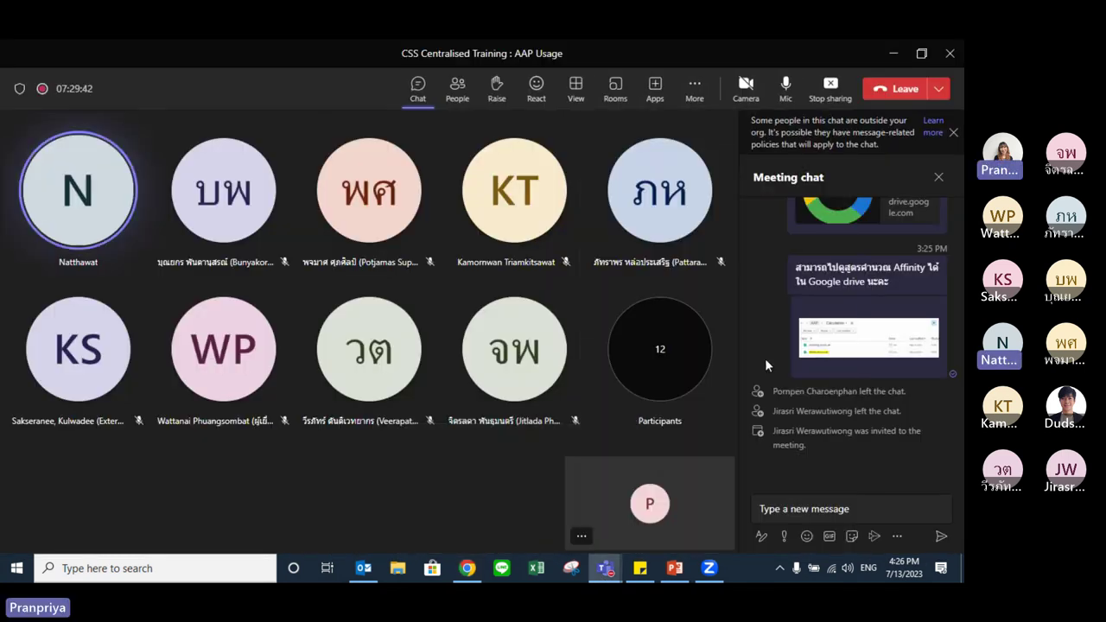
{"action": "left_click", "coordinate": [830, 88]}
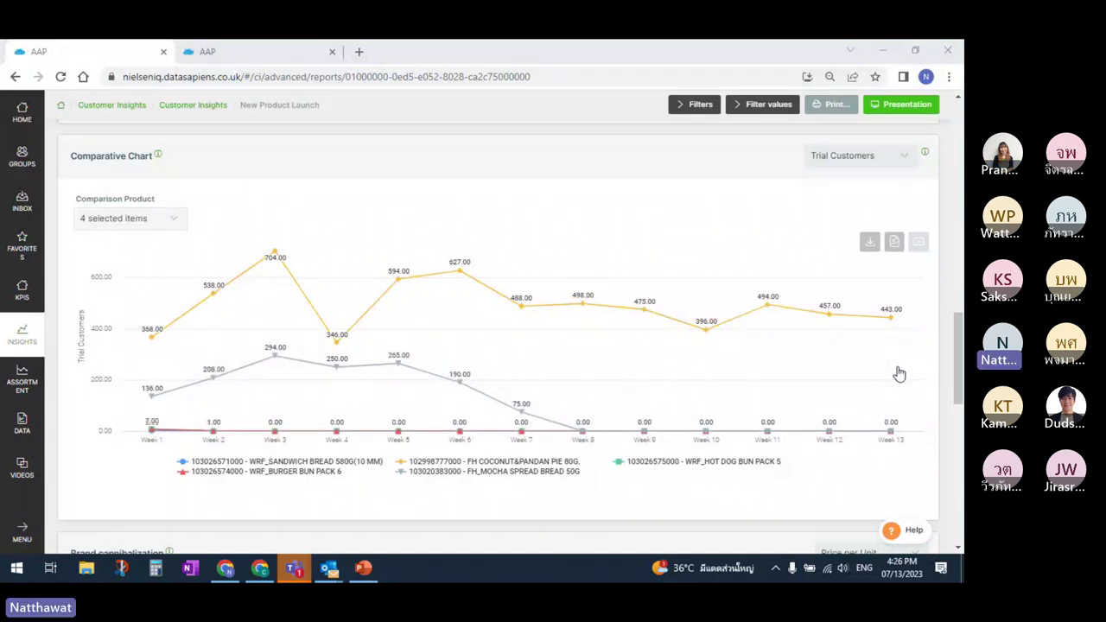
{"action": "left_click", "coordinate": [899, 374]}
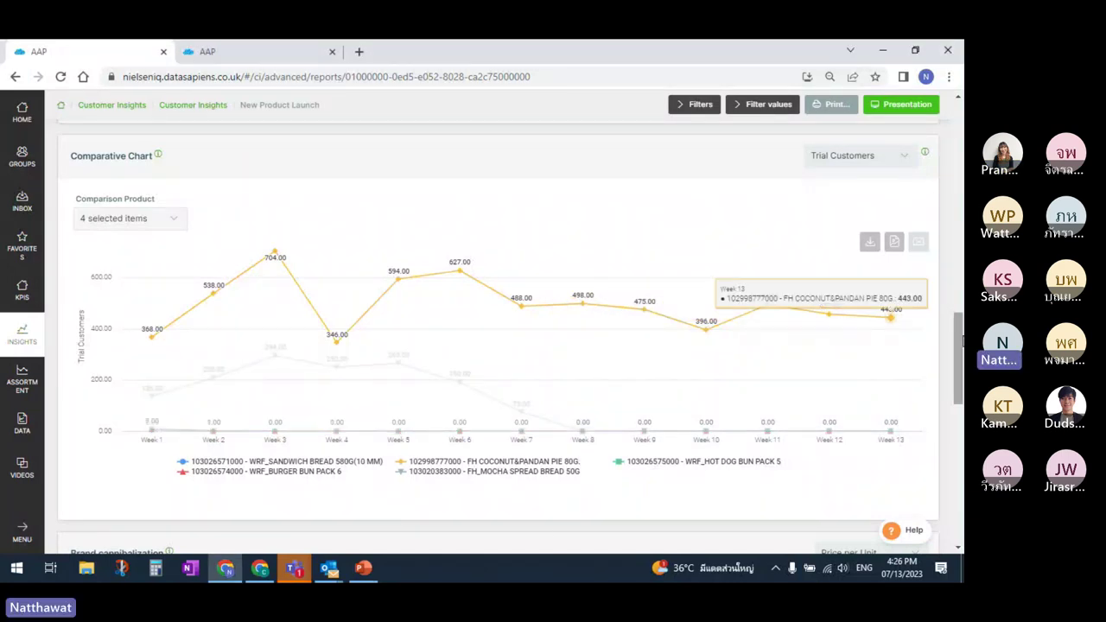
{"action": "mouse_move", "coordinate": [962, 341]}
{"action": "left_mouse_down"}
{"action": "mouse_move", "coordinate": [962, 332]}
{"action": "mouse_move", "coordinate": [962, 381]}
{"action": "mouse_move", "coordinate": [950, 324]}
{"action": "mouse_move", "coordinate": [954, 341]}
{"action": "left_mouse_up"}
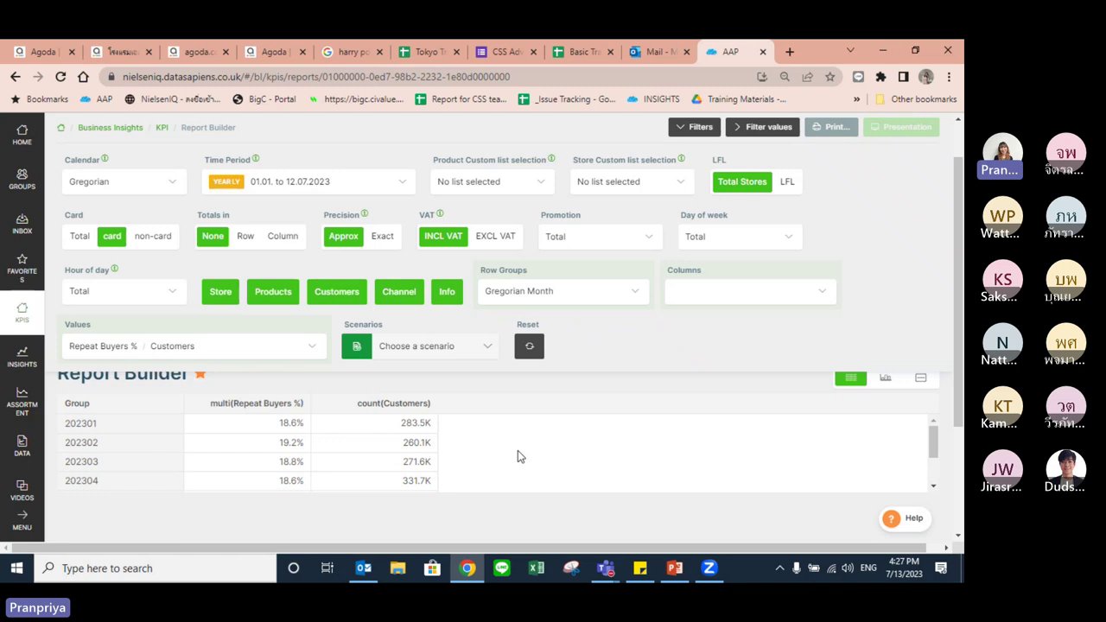
Step: Remove the Gregorian Month grouping from the Report Builder's rows
{"action": "left_click", "coordinate": [629, 301]}
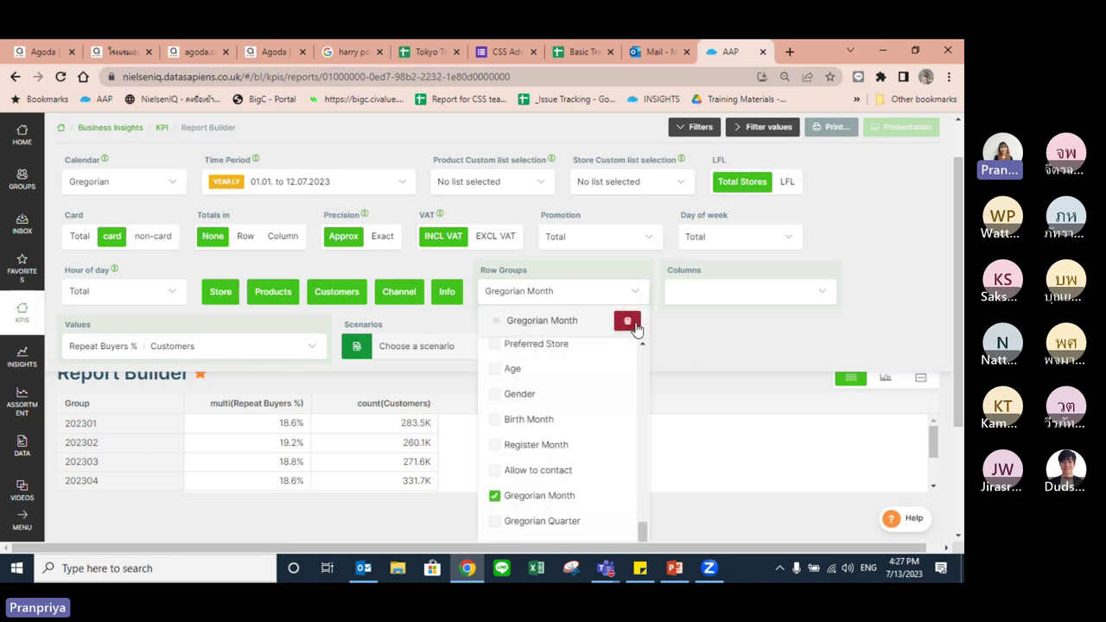
{"action": "left_click", "coordinate": [629, 322]}
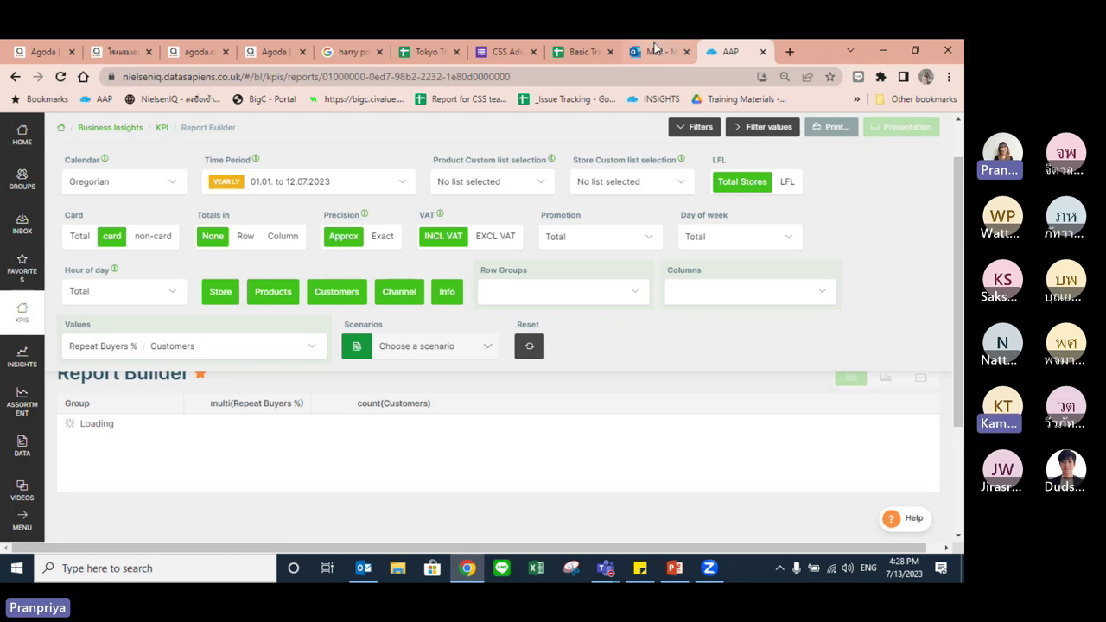
Step: Minimize the browser, switch to the CSS Centralised Training meeting in Microsoft Teams and stop sharing the screen
{"action": "left_click", "coordinate": [883, 53]}
{"action": "mouse_move", "coordinate": [607, 574]}
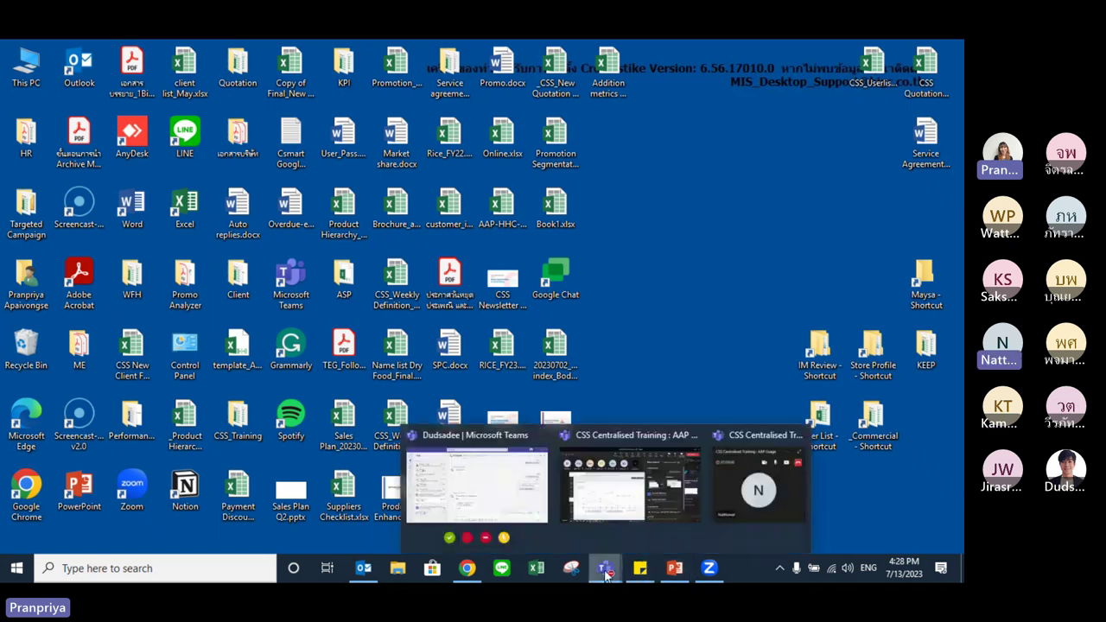
{"action": "left_click", "coordinate": [632, 515]}
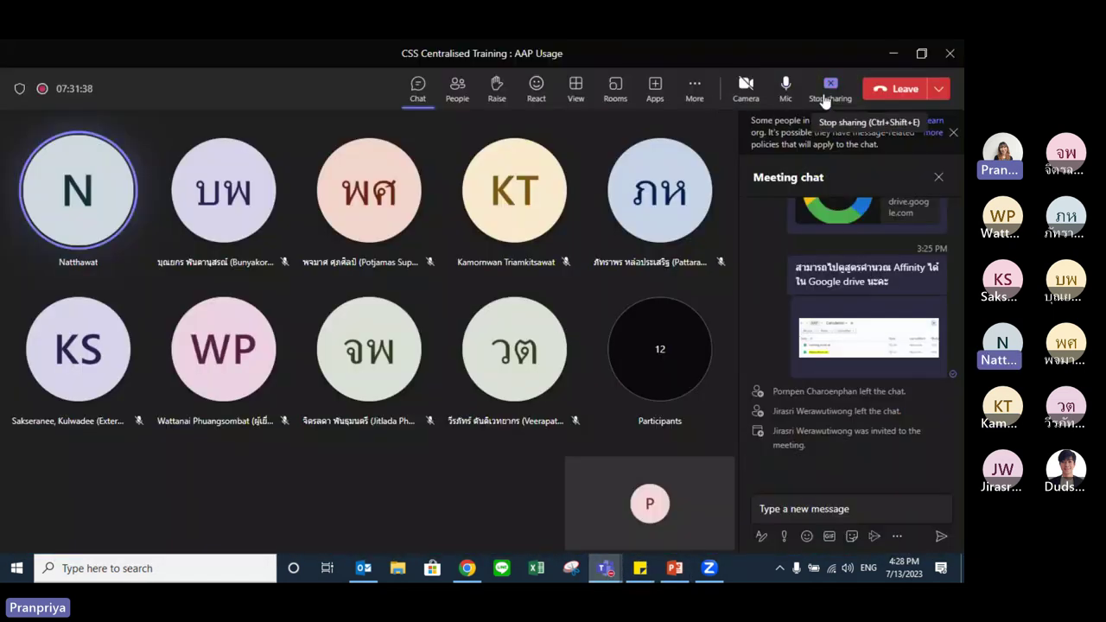
{"action": "left_click", "coordinate": [828, 93]}
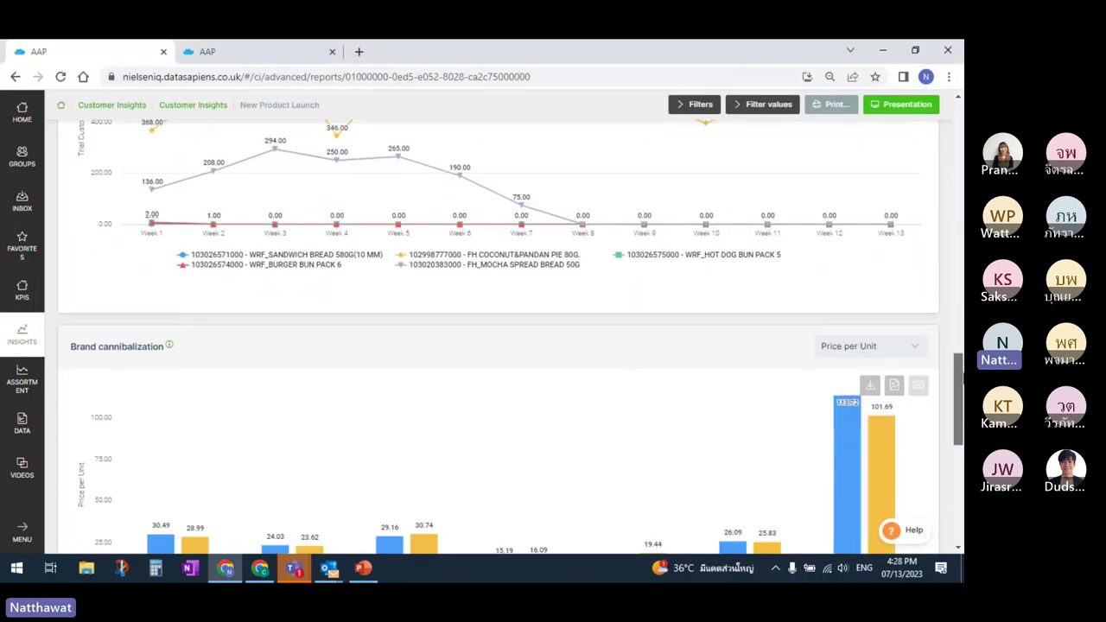
Step: Examine the Brand cannibalization chart, its selectable metrics, and the table comparing brands in the pre-launch and launch periods
{"action": "scroll", "coordinate": [501, 337], "scroll_direction": "up", "scroll_amount": 1}
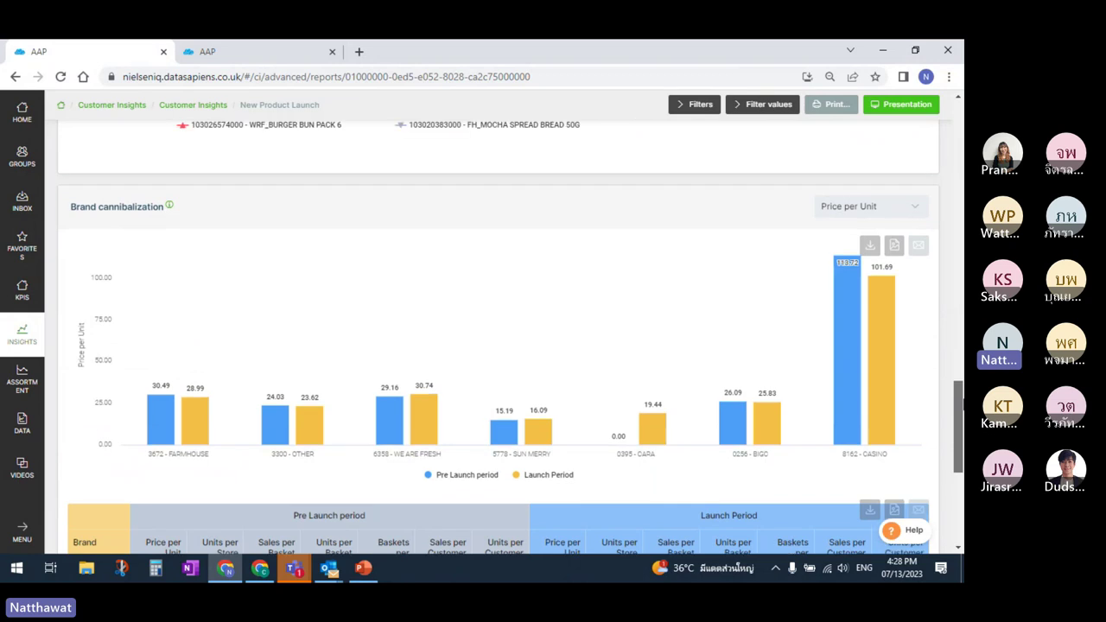
{"action": "scroll", "coordinate": [501, 337], "scroll_direction": "down", "scroll_amount": 2}
{"action": "scroll", "coordinate": [501, 337], "scroll_direction": "up", "scroll_amount": 1}
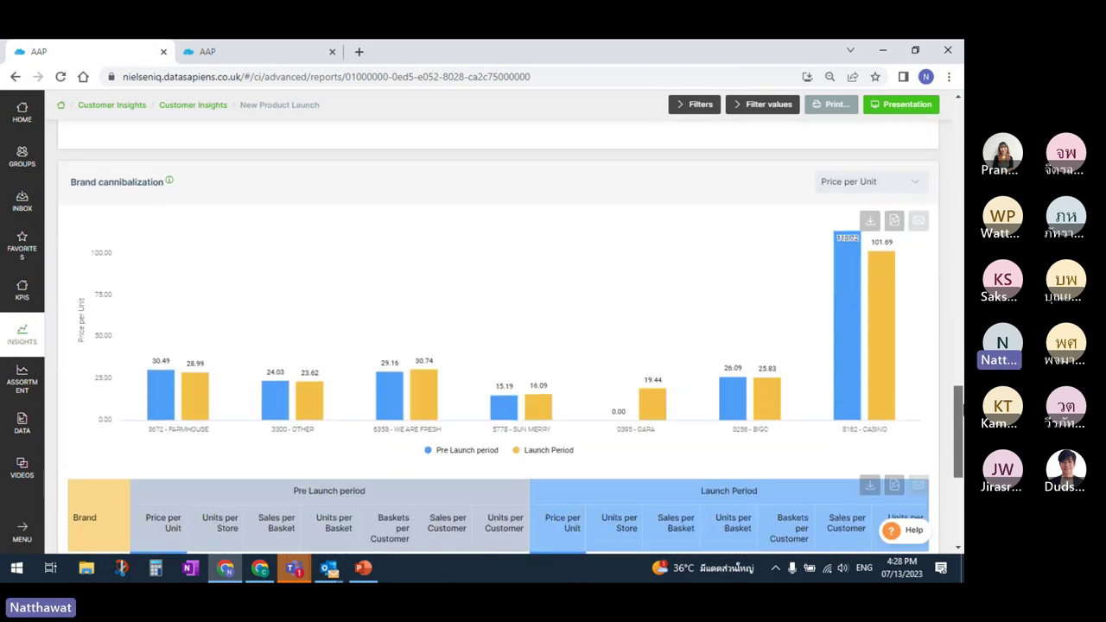
{"action": "scroll", "coordinate": [502, 337], "scroll_direction": "down", "scroll_amount": 3}
{"action": "left_click_drag", "start_coordinate": [958, 448], "coordinate": [956, 410]}
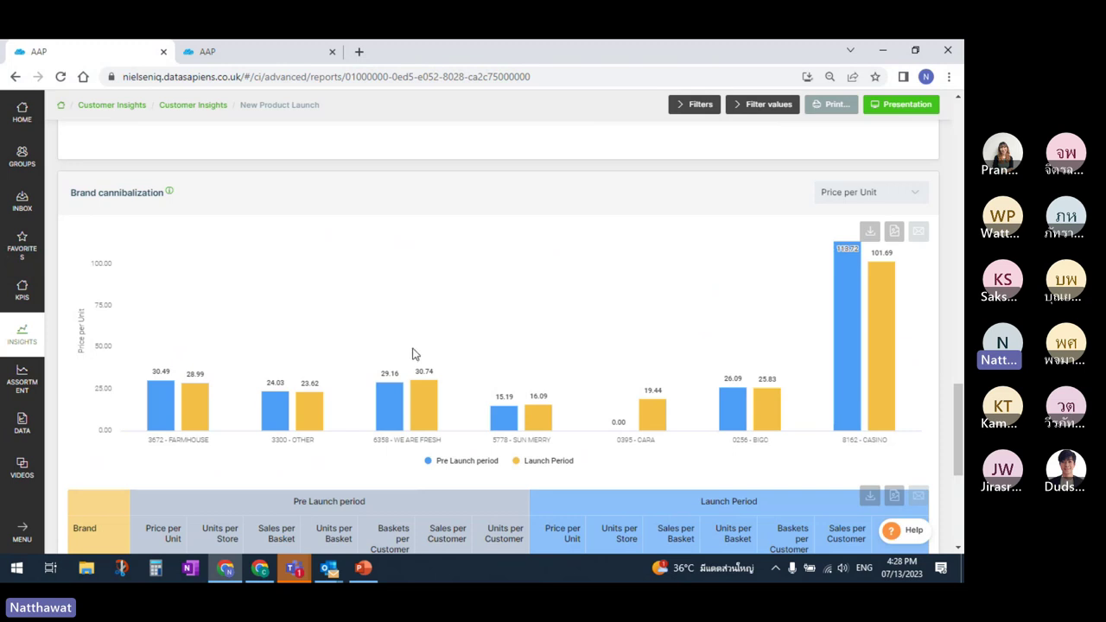
{"action": "mouse_move", "coordinate": [423, 397]}
{"action": "left_click", "coordinate": [885, 204]}
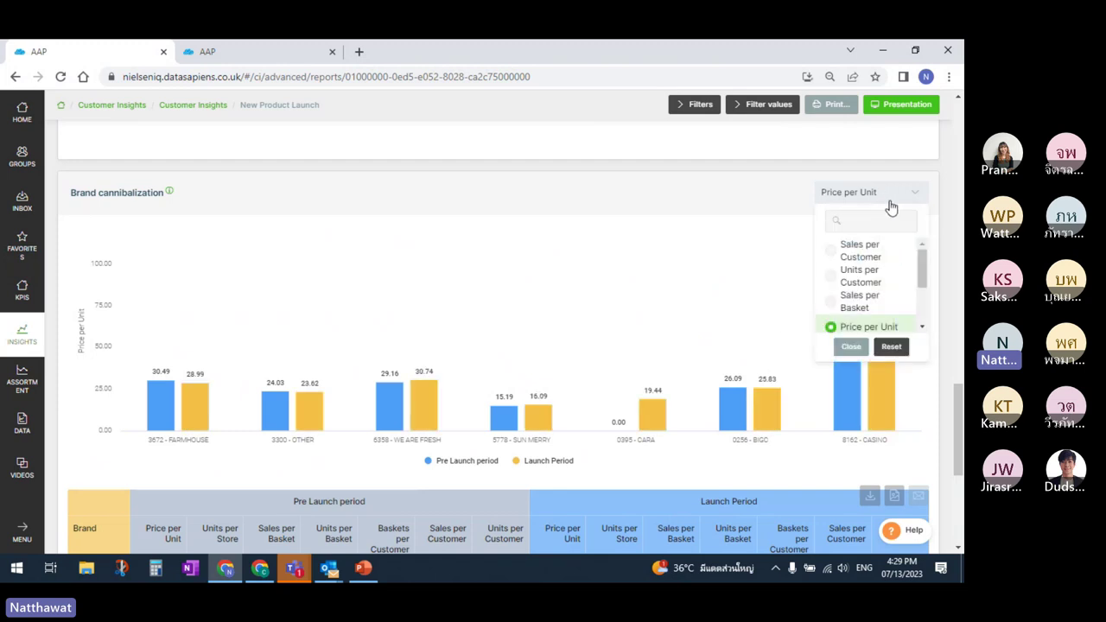
{"action": "left_click_drag", "start_coordinate": [925, 266], "coordinate": [925, 301]}
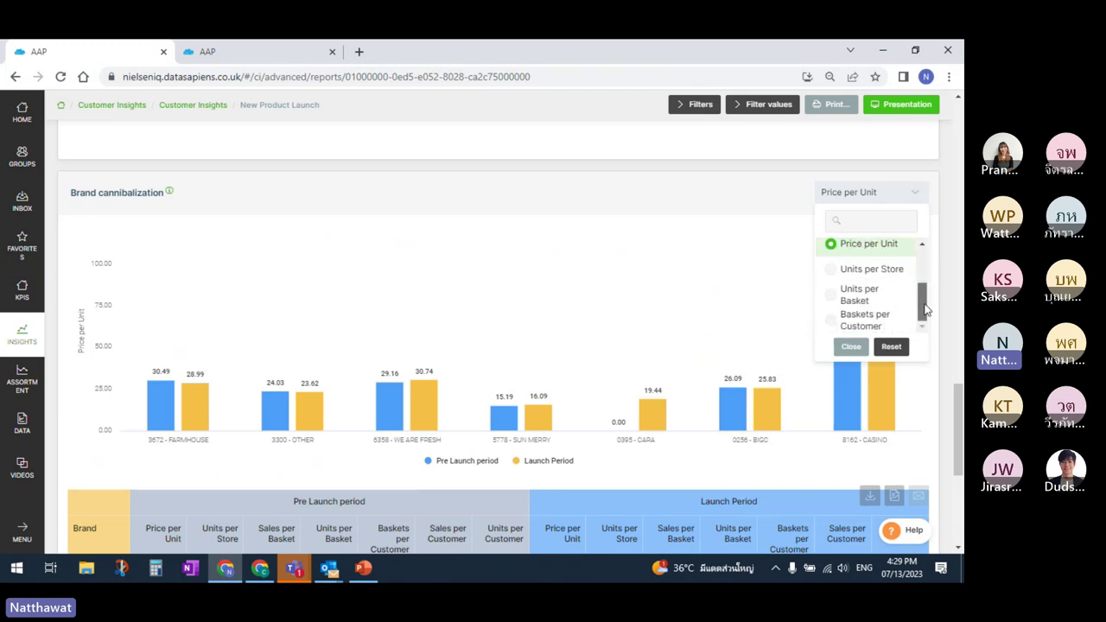
{"action": "left_click", "coordinate": [904, 196]}
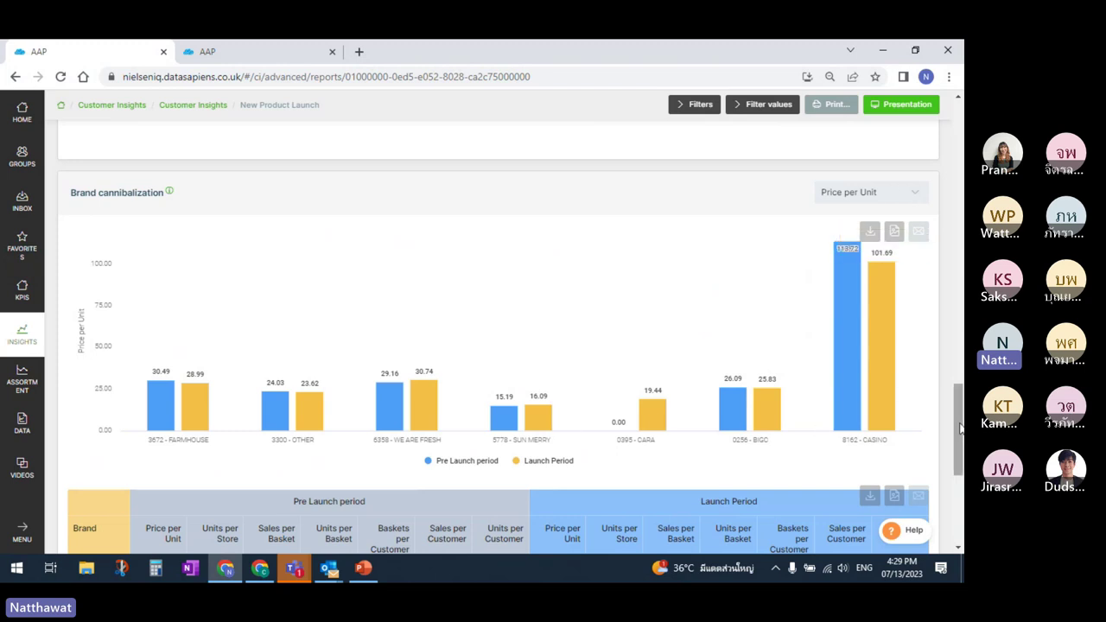
{"action": "mouse_move", "coordinate": [960, 429]}
{"action": "left_mouse_down"}
{"action": "mouse_move", "coordinate": [960, 418]}
{"action": "mouse_move", "coordinate": [960, 436]}
{"action": "left_mouse_up"}
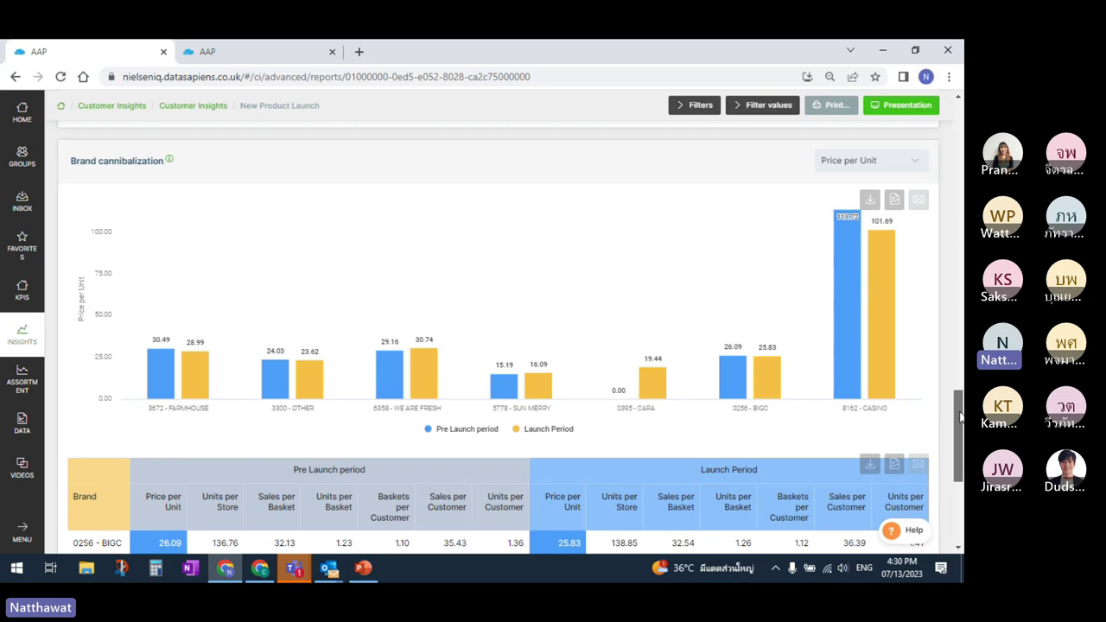
{"action": "left_click_drag", "start_coordinate": [959, 418], "coordinate": [959, 466]}
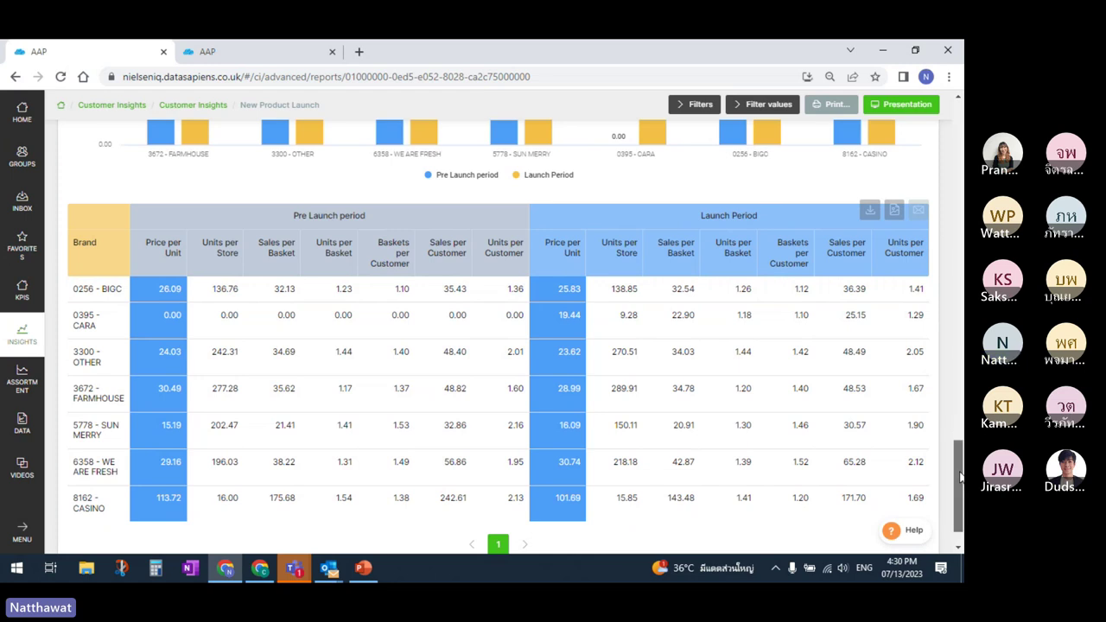
Step: Leave the New Product Launch report and close its browser tab to return to the Customer Profiler report
{"action": "left_click_drag", "start_coordinate": [961, 475], "coordinate": [956, 127]}
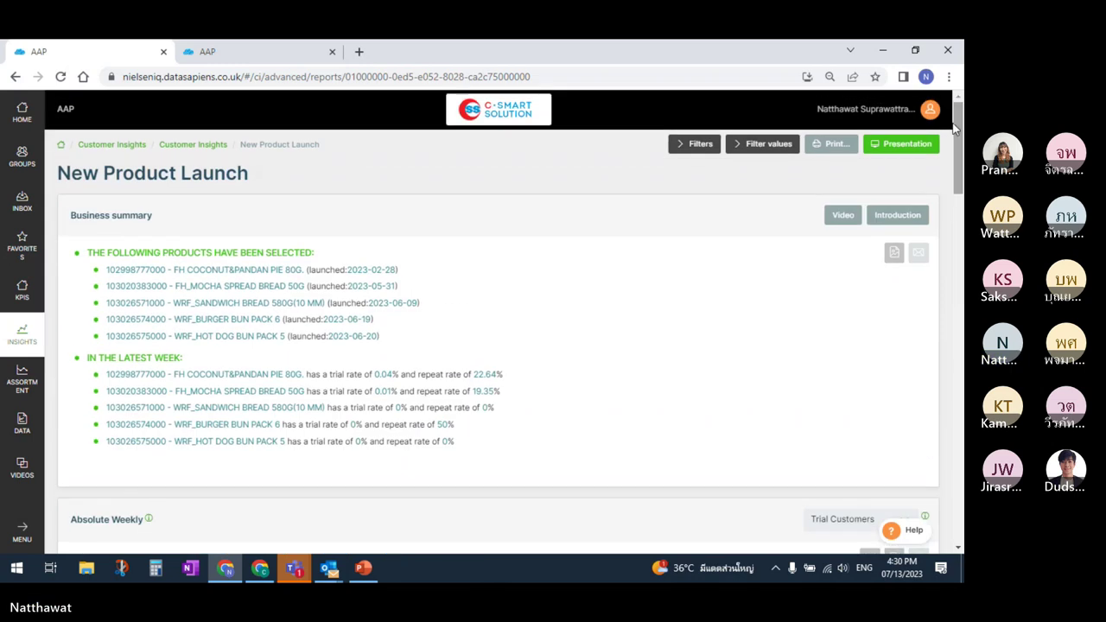
{"action": "left_click", "coordinate": [680, 146]}
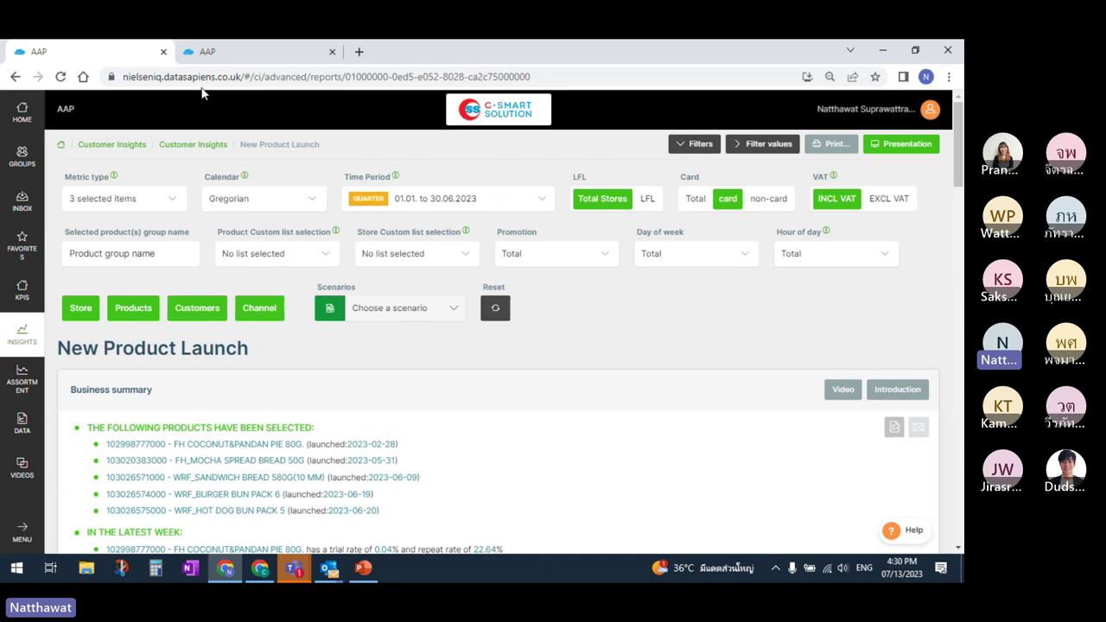
{"action": "left_click", "coordinate": [22, 332]}
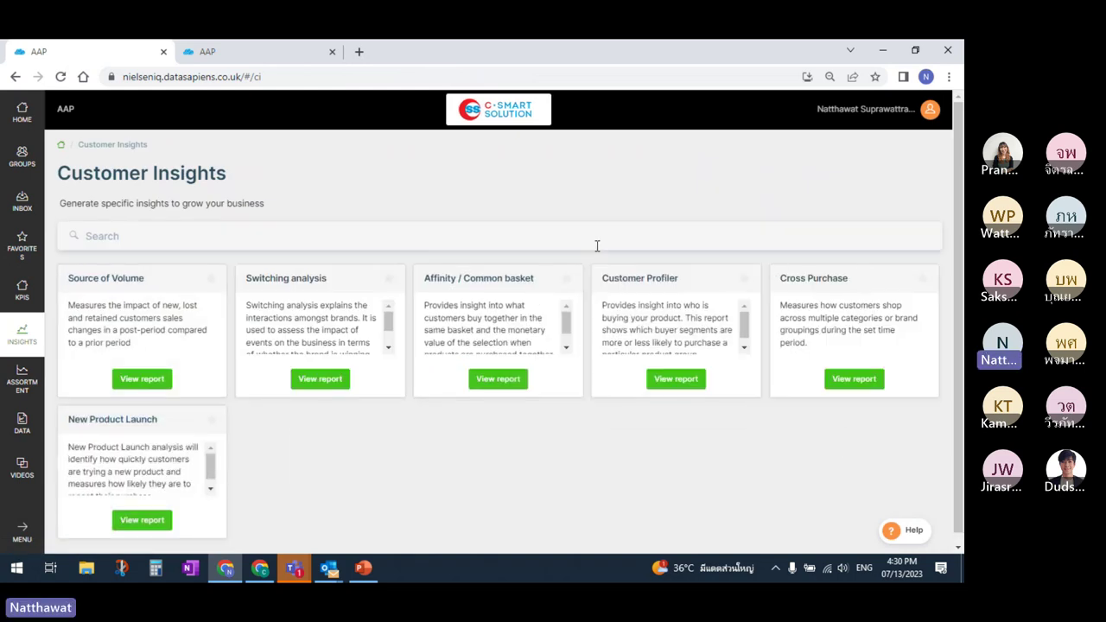
{"action": "left_click", "coordinate": [163, 53]}
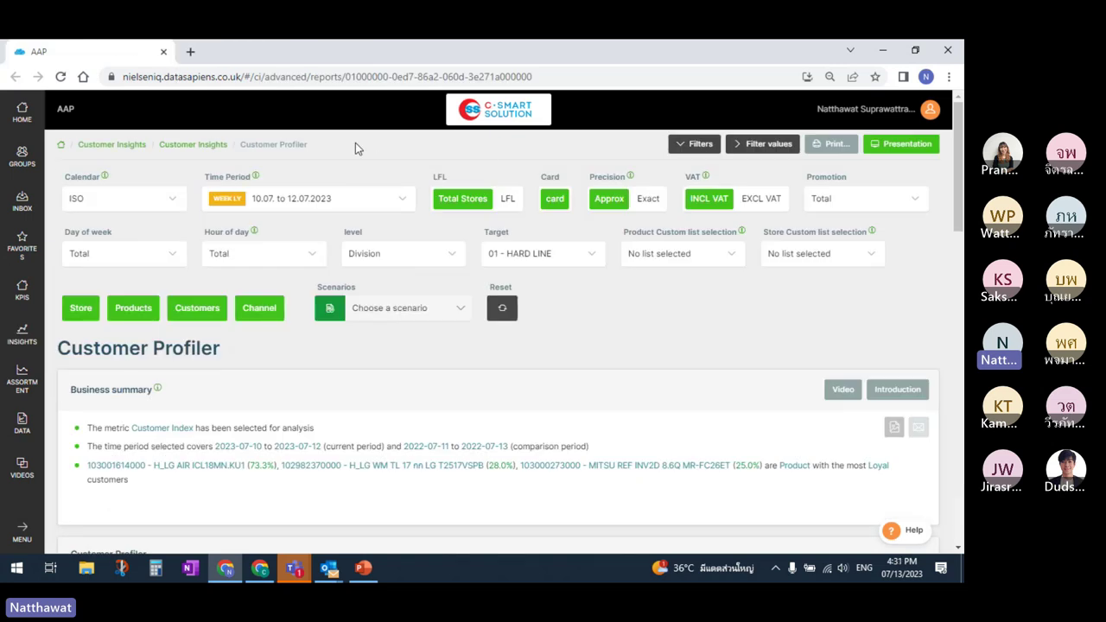
{"action": "left_click", "coordinate": [153, 207]}
{"action": "left_click", "coordinate": [145, 283]}
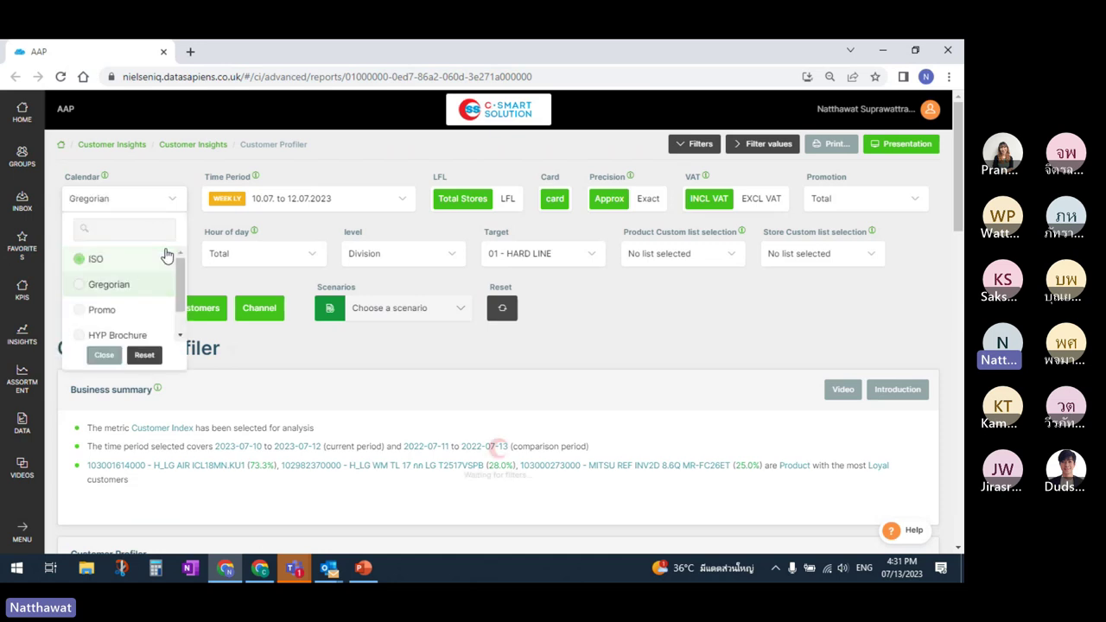
{"action": "left_click", "coordinate": [175, 199]}
Step: Set the Customer Profiler's time period to quarters 202301 and 202302, covering 01.01. to 30.06.2023
{"action": "left_click", "coordinate": [277, 204]}
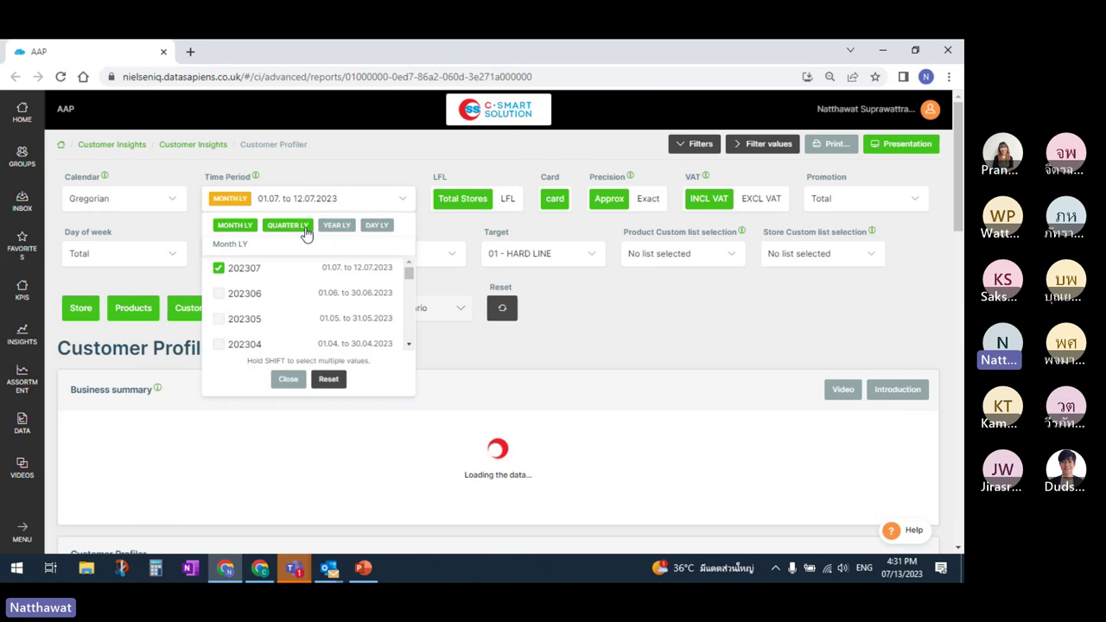
{"action": "left_click", "coordinate": [305, 230]}
{"action": "left_click", "coordinate": [262, 322]}
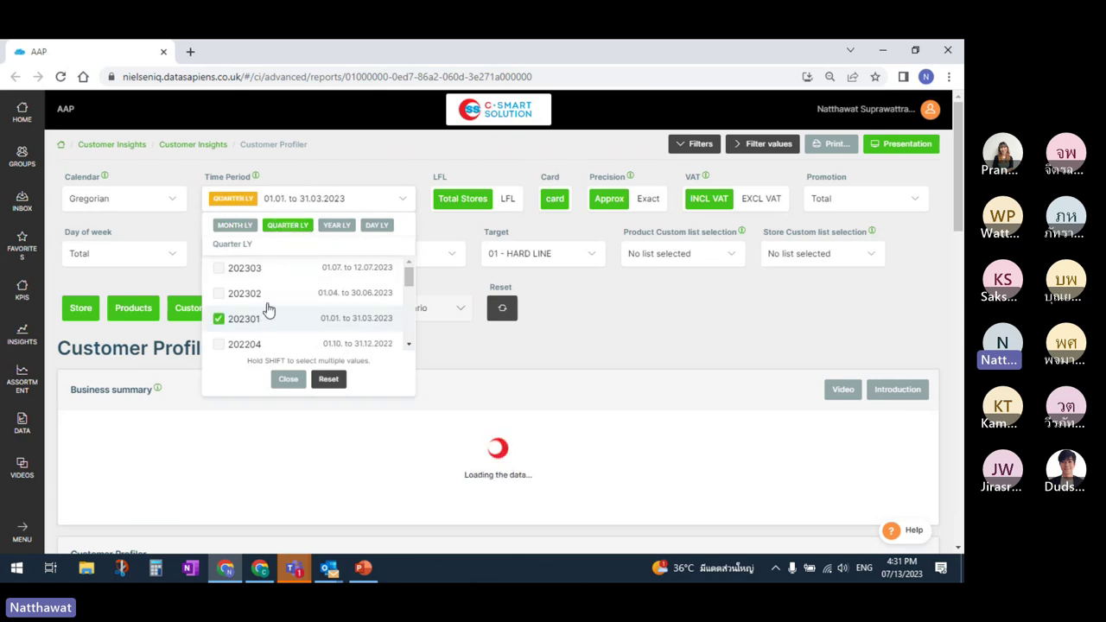
{"action": "left_click", "coordinate": [256, 295], "text": "shift"}
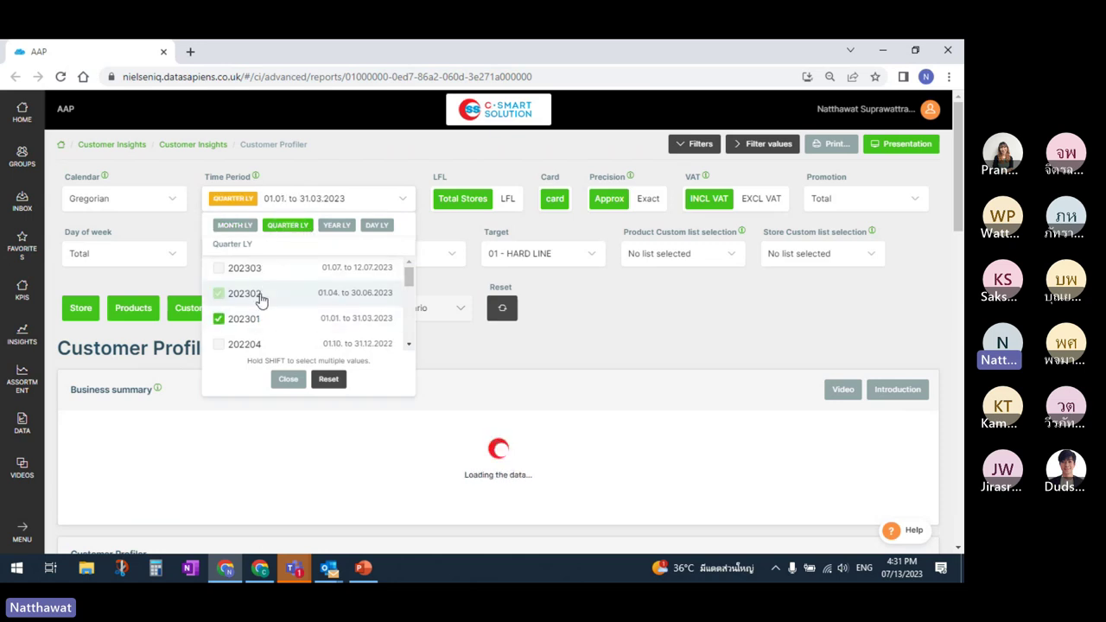
{"action": "left_click", "coordinate": [389, 205]}
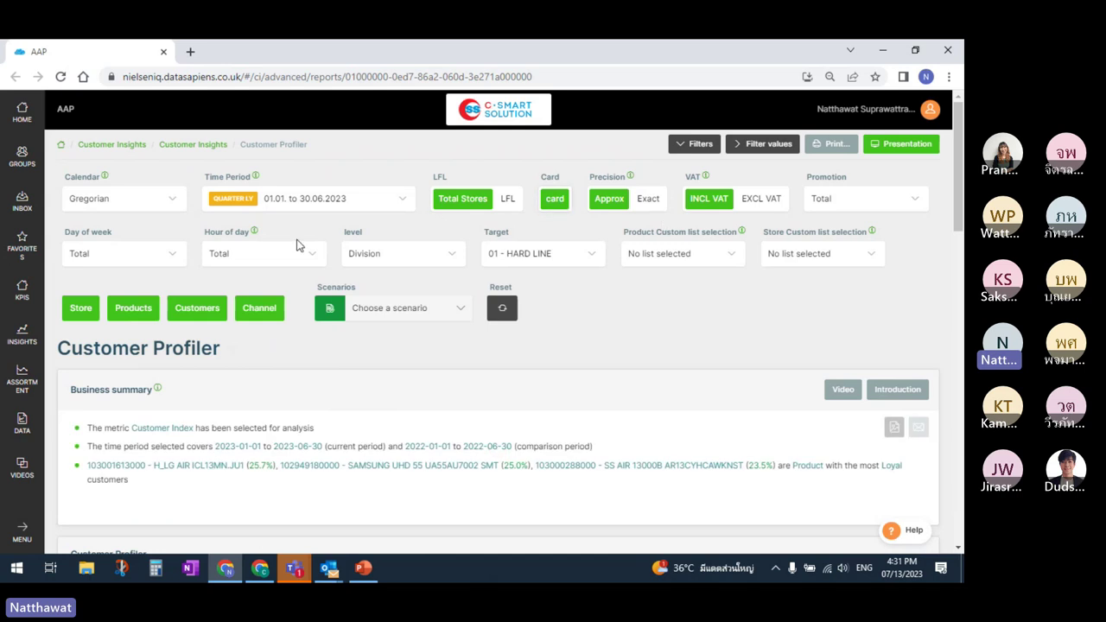
Step: Set the Customer Profiler's analysis level to Brand
{"action": "left_click", "coordinate": [407, 262]}
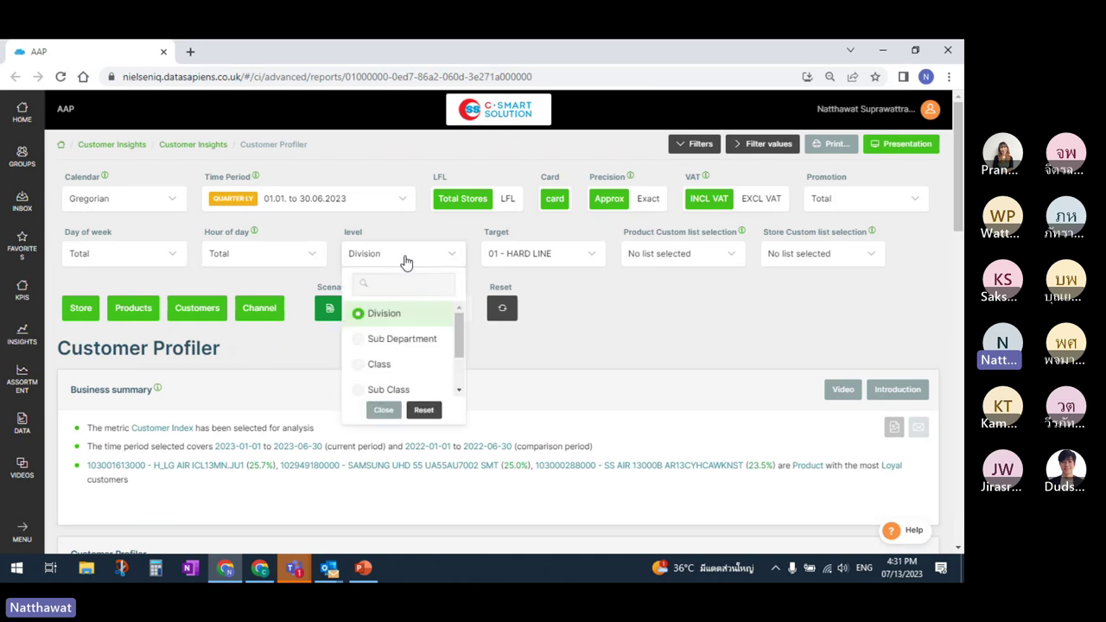
{"action": "left_click_drag", "start_coordinate": [458, 322], "coordinate": [461, 359]}
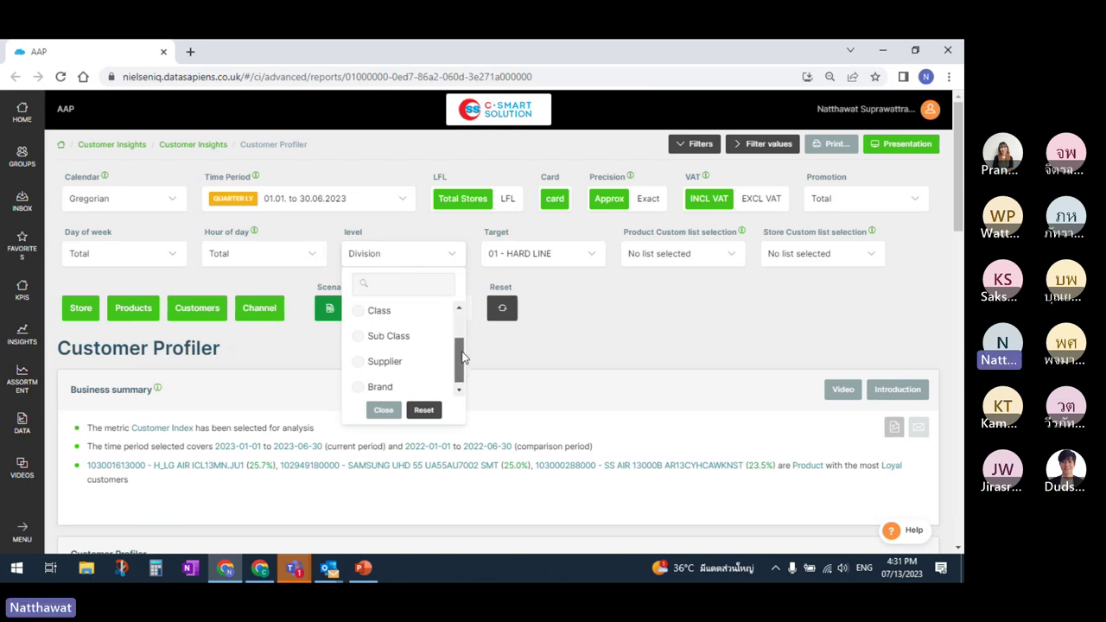
{"action": "left_click", "coordinate": [404, 387]}
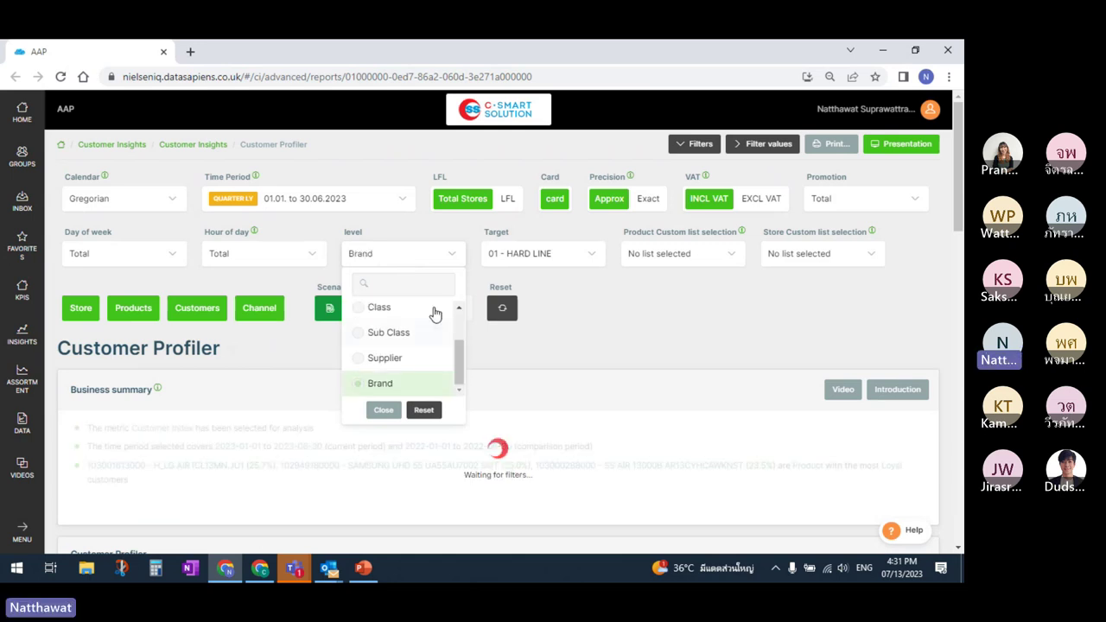
{"action": "left_click", "coordinate": [418, 259]}
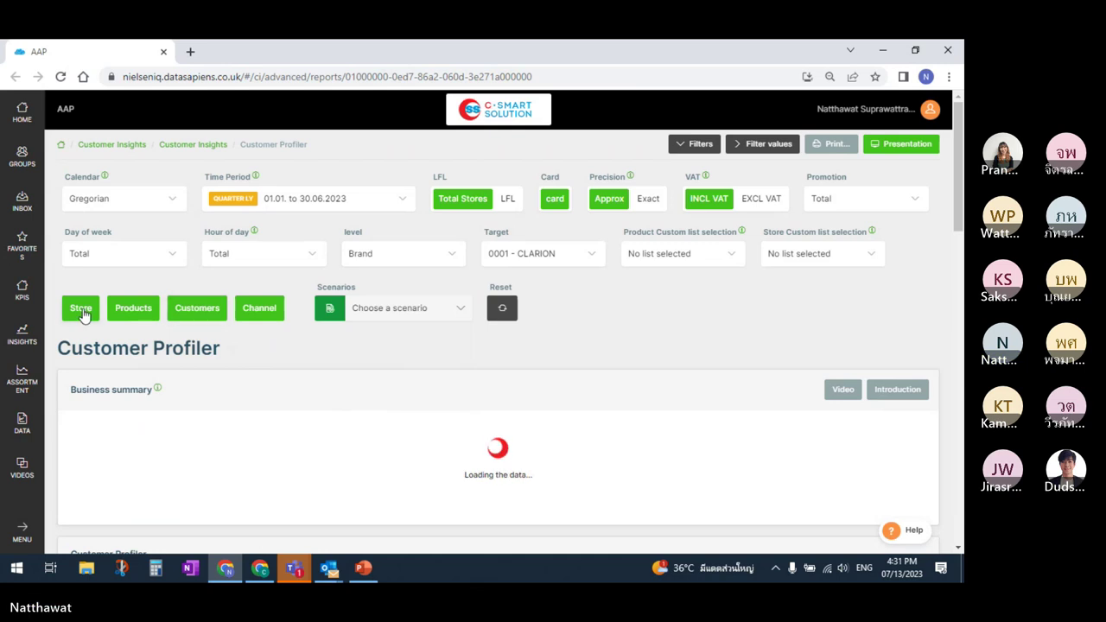
Step: Try to find the bread class in the Class product filter
{"action": "left_click", "coordinate": [565, 263]}
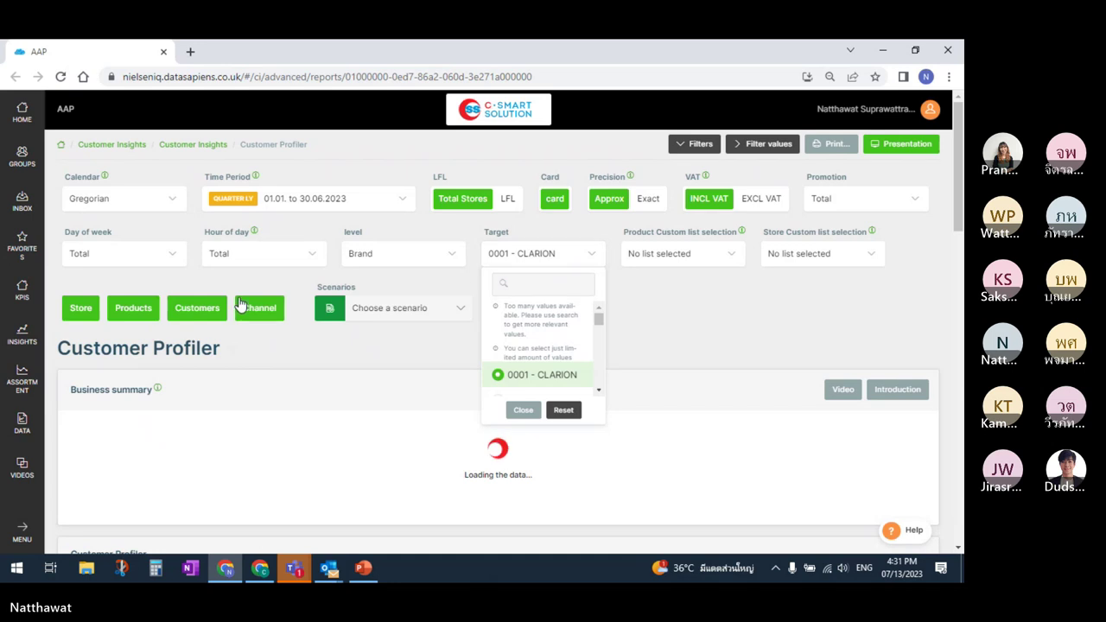
{"action": "left_click", "coordinate": [132, 313]}
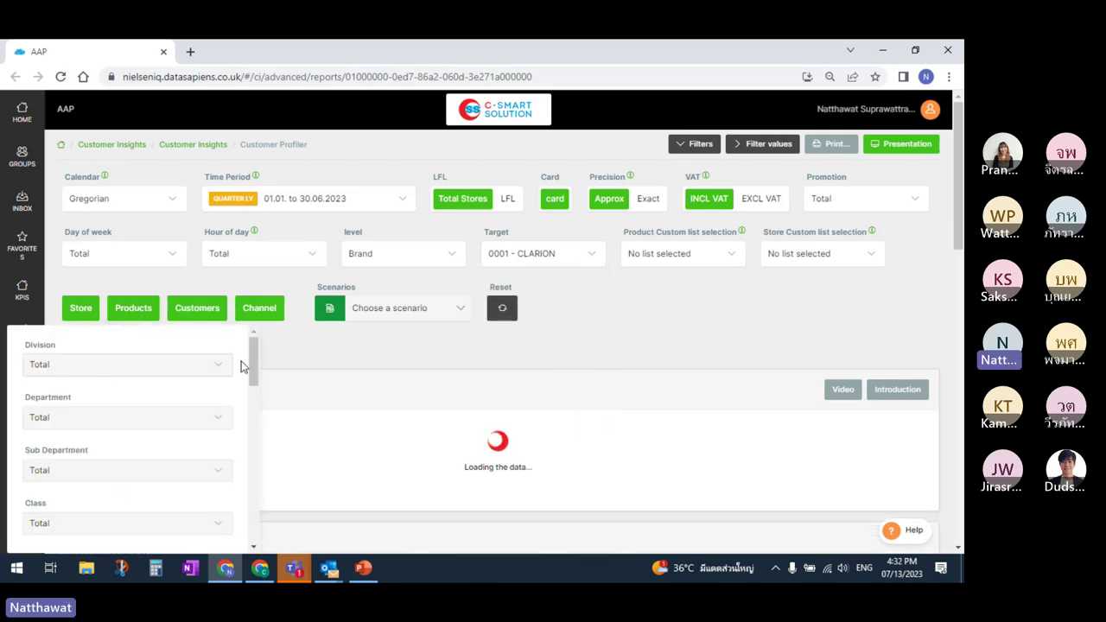
{"action": "scroll", "coordinate": [221, 387], "scroll_direction": "down", "scroll_amount": 2}
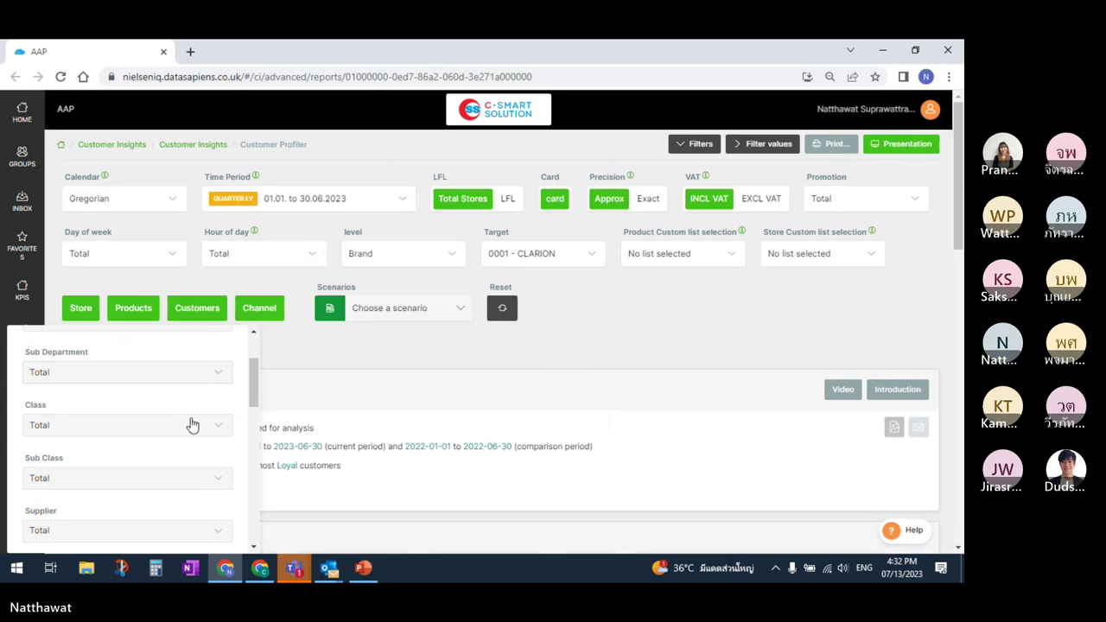
{"action": "left_click", "coordinate": [193, 432]}
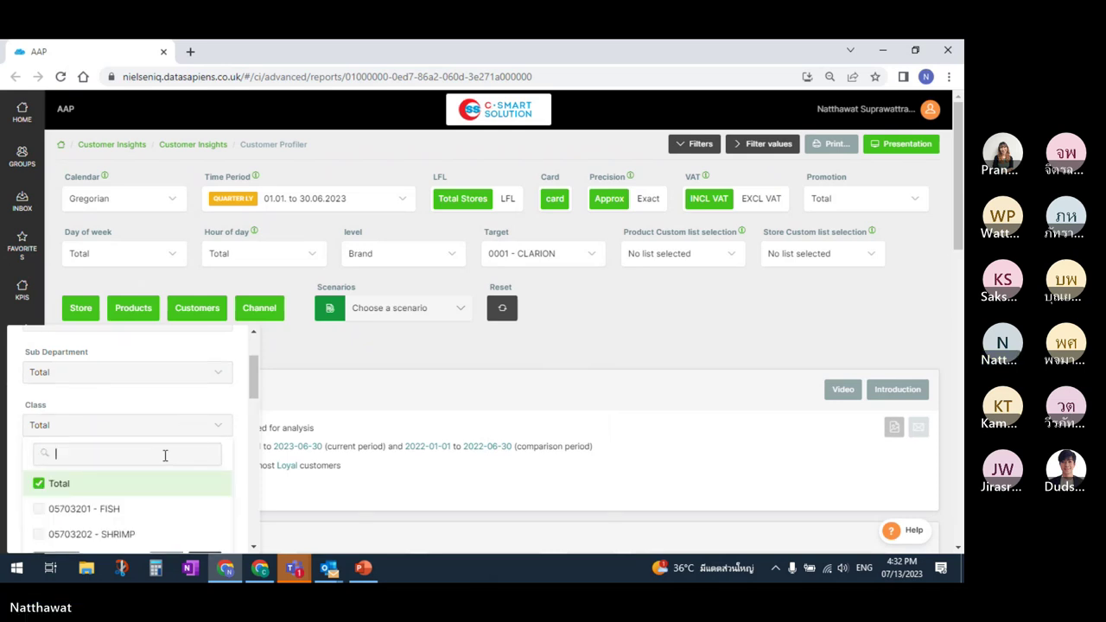
{"action": "type", "text": "f"}
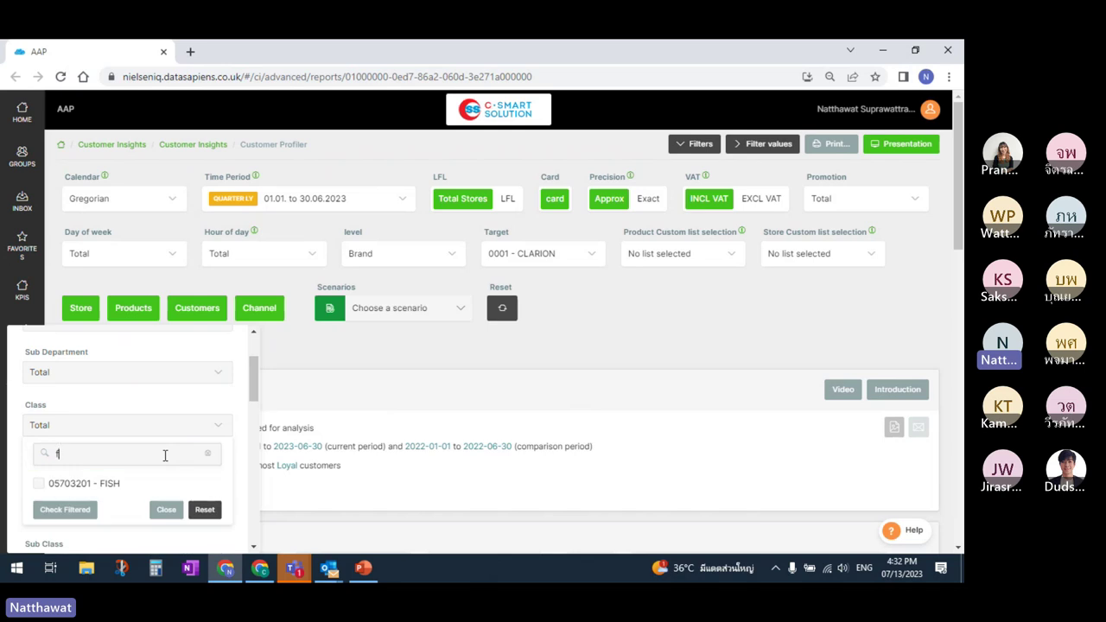
{"action": "key", "text": "BackSpace"}
{"action": "type", "text": "bre"}
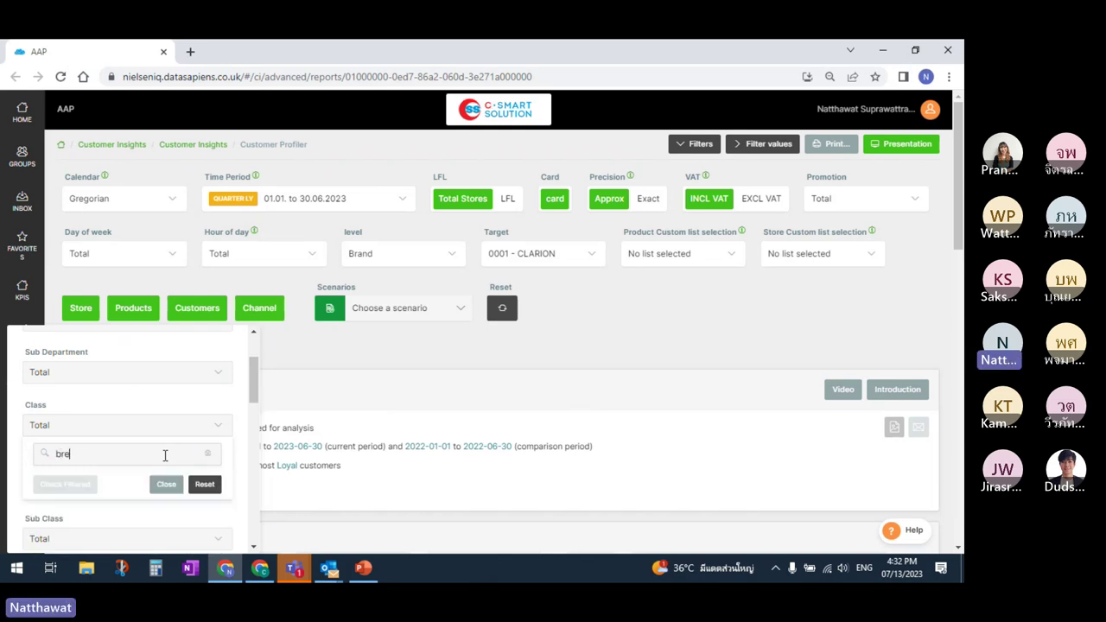
{"action": "type", "text": "ad"}
{"action": "key", "text": "BackSpace"}
{"action": "key", "text": "BackSpace"}
{"action": "key", "text": "BackSpace"}
{"action": "key", "text": "BackSpace"}
{"action": "key", "text": "BackSpace"}
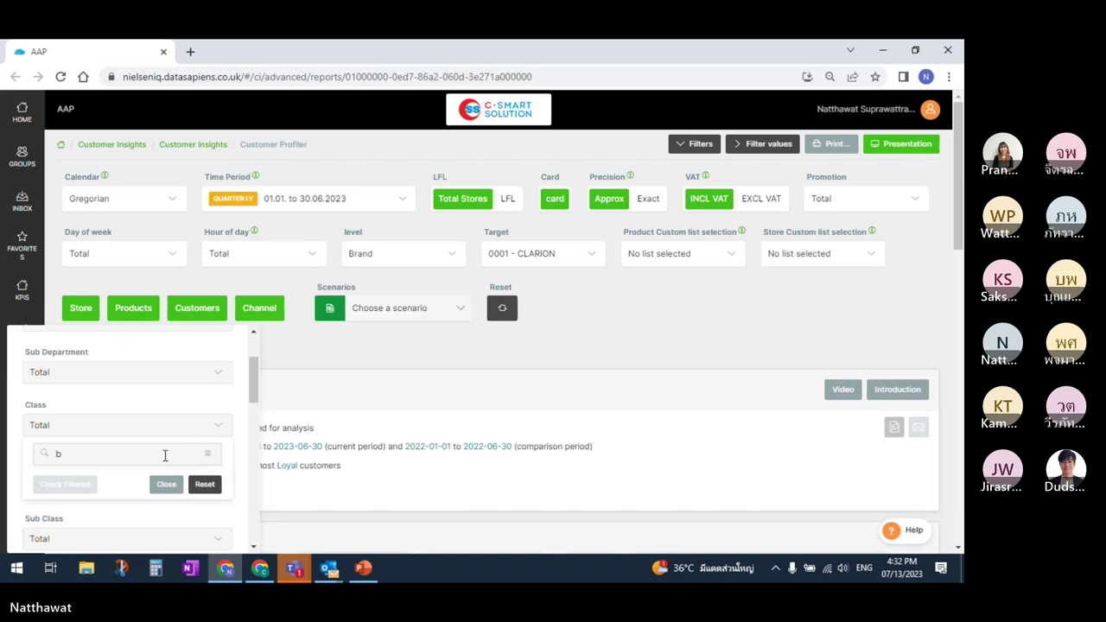
{"action": "left_click", "coordinate": [169, 426]}
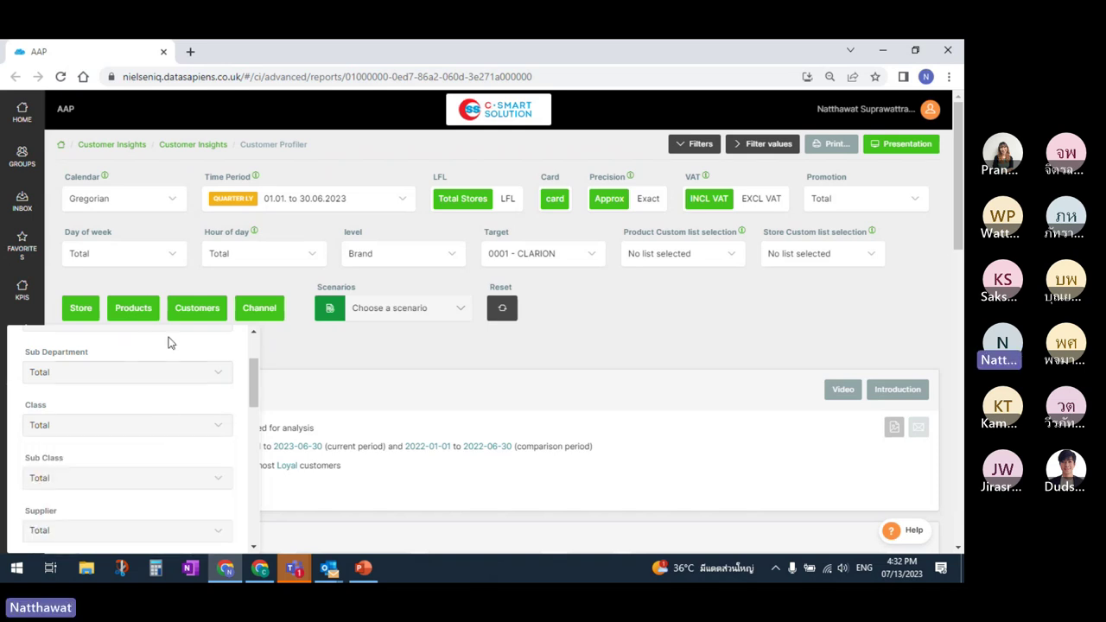
{"action": "left_click", "coordinate": [139, 309]}
Step: Set the Customer Profiler's target brand to 3672 - FARMHOUSE
{"action": "left_click", "coordinate": [589, 253]}
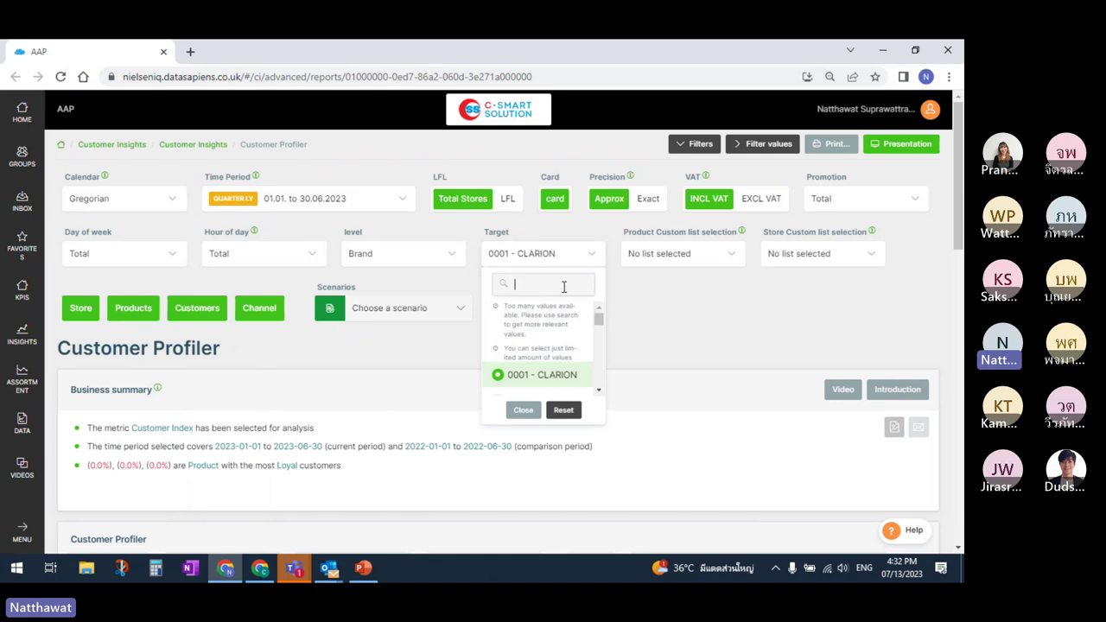
{"action": "type", "text": "farm"}
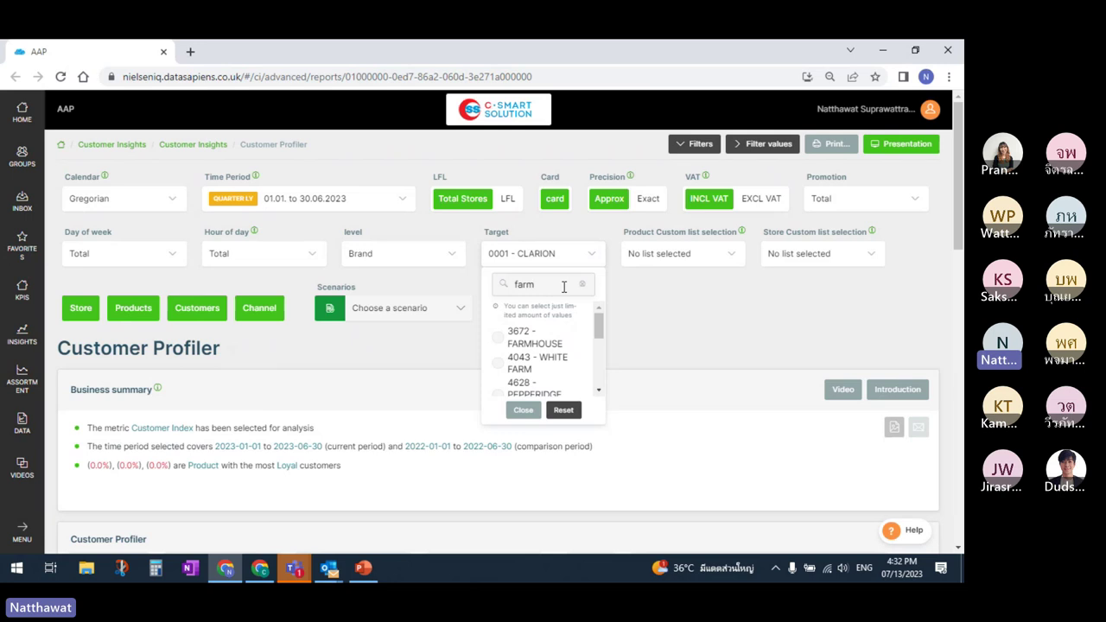
{"action": "mouse_move", "coordinate": [600, 332]}
{"action": "left_mouse_down"}
{"action": "mouse_move", "coordinate": [600, 369]}
{"action": "mouse_move", "coordinate": [601, 320]}
{"action": "left_mouse_up"}
{"action": "left_click", "coordinate": [557, 341]}
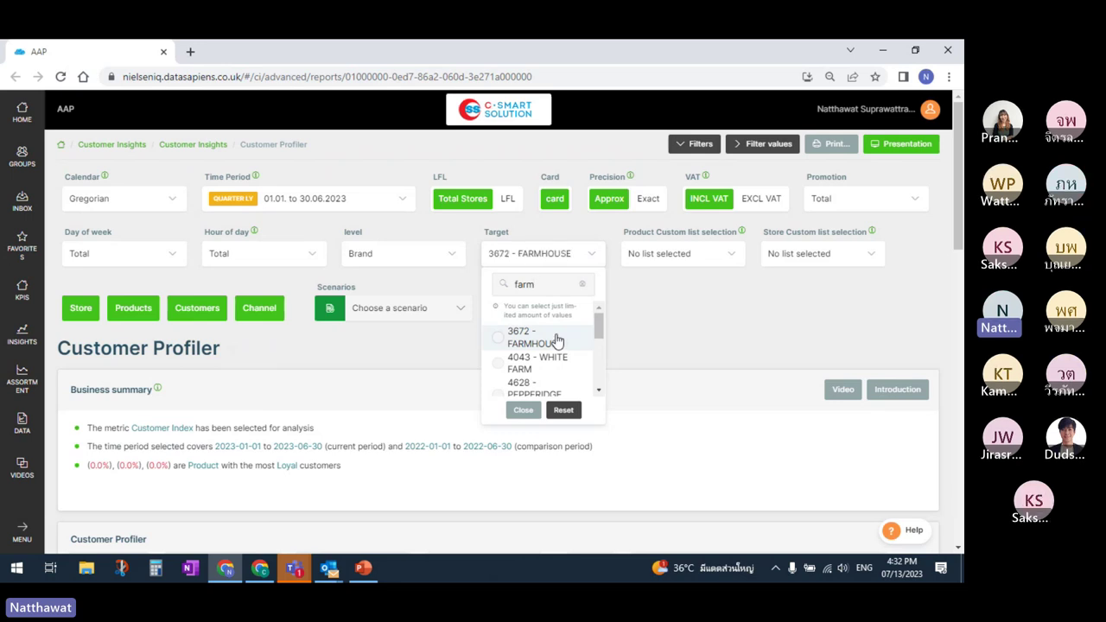
{"action": "left_click", "coordinate": [566, 254]}
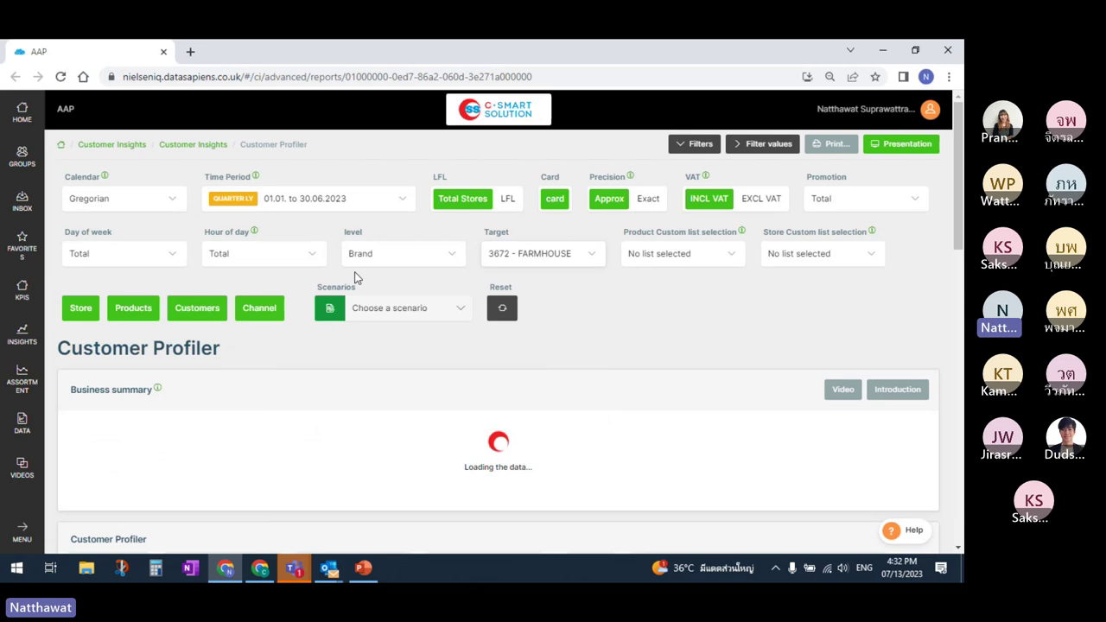
Step: Limit the product filter's Class to 05506001 - BREAD
{"action": "left_click", "coordinate": [133, 311]}
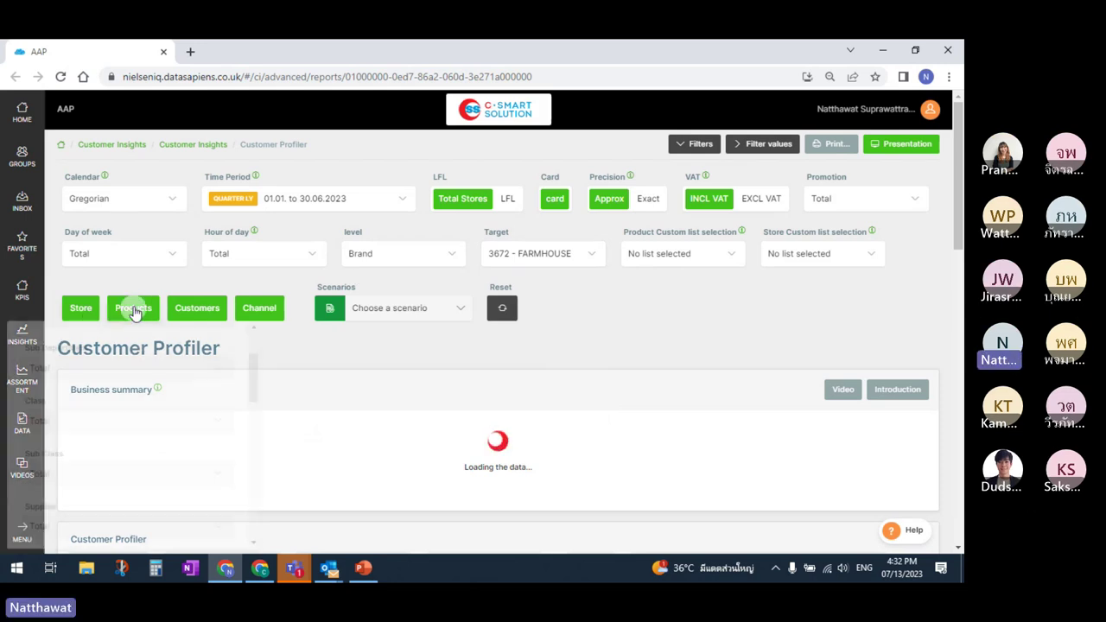
{"action": "scroll", "coordinate": [253, 373], "scroll_direction": "down", "scroll_amount": 1}
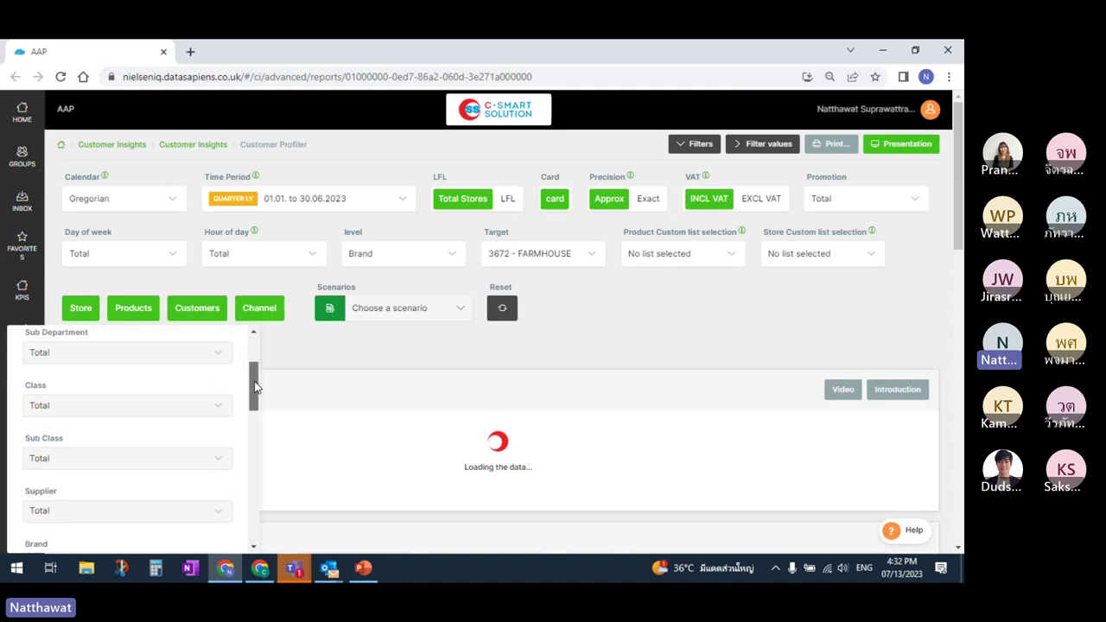
{"action": "left_click", "coordinate": [212, 398]}
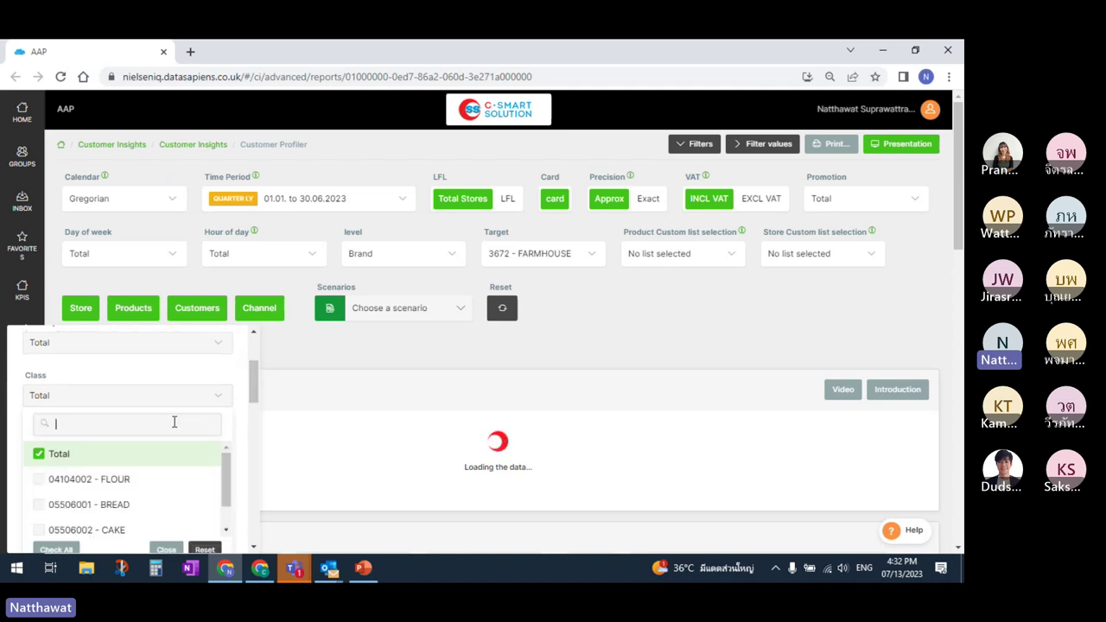
{"action": "type", "text": "bread"}
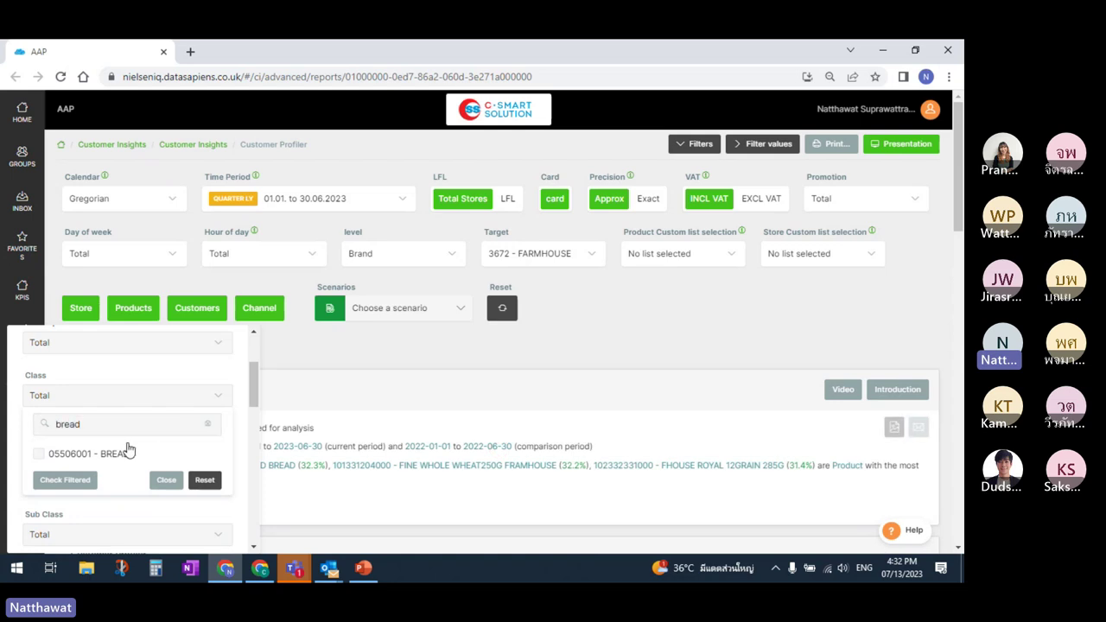
{"action": "left_click", "coordinate": [127, 451]}
{"action": "left_click", "coordinate": [180, 398]}
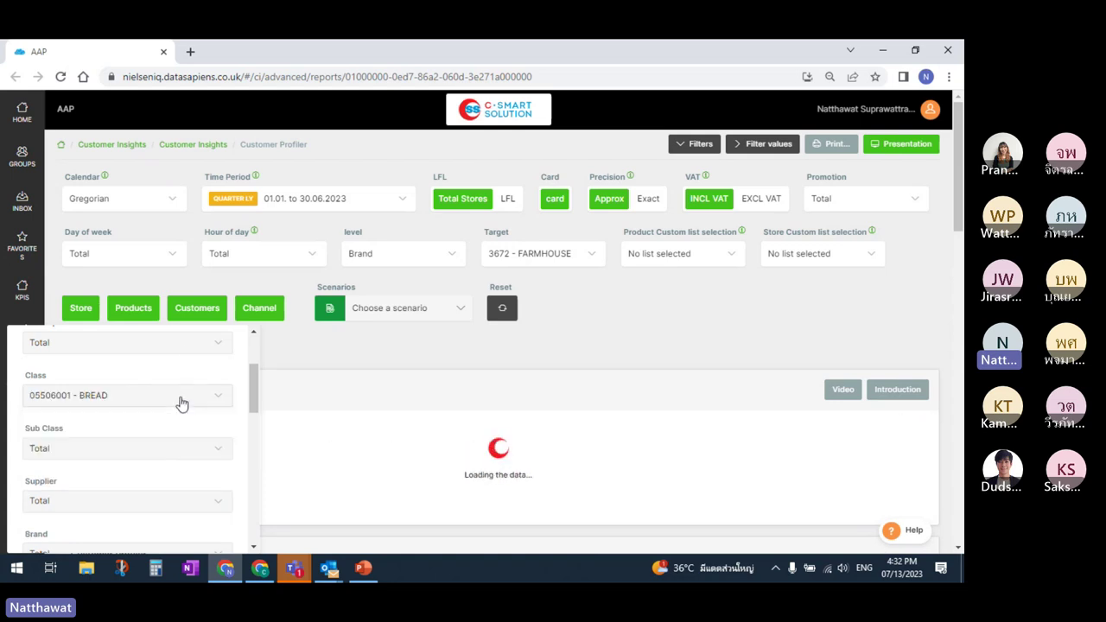
{"action": "left_click", "coordinate": [142, 313]}
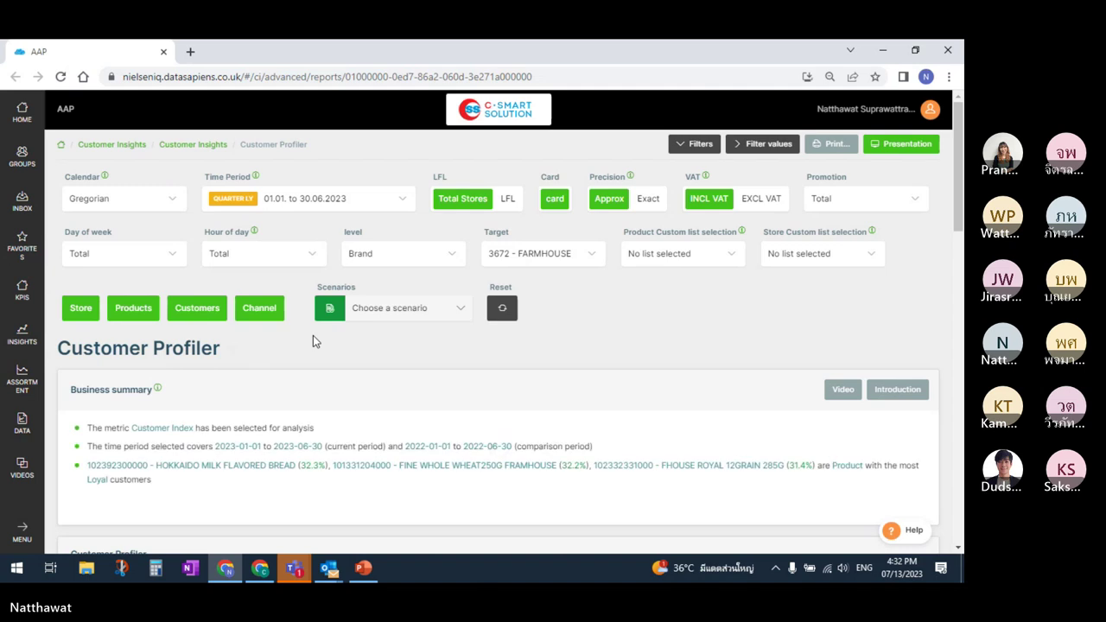
Step: Collapse the report filters and view the Customer Profiler loyalty chart at Brand level
{"action": "left_click", "coordinate": [686, 144]}
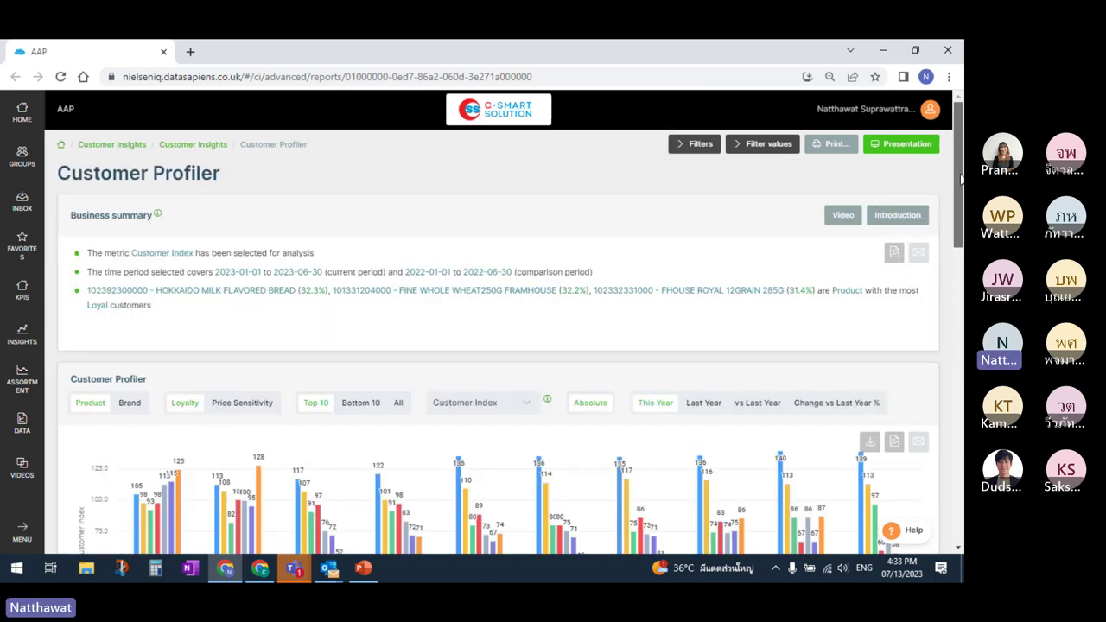
{"action": "left_click_drag", "start_coordinate": [962, 177], "coordinate": [963, 210]}
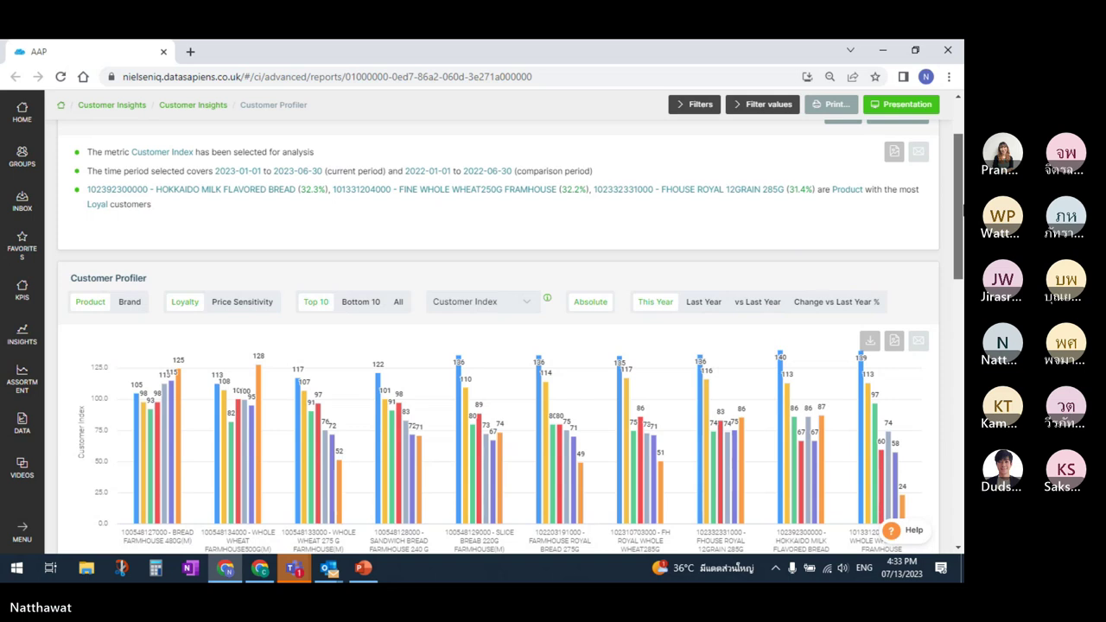
{"action": "left_click_drag", "start_coordinate": [962, 210], "coordinate": [962, 246]}
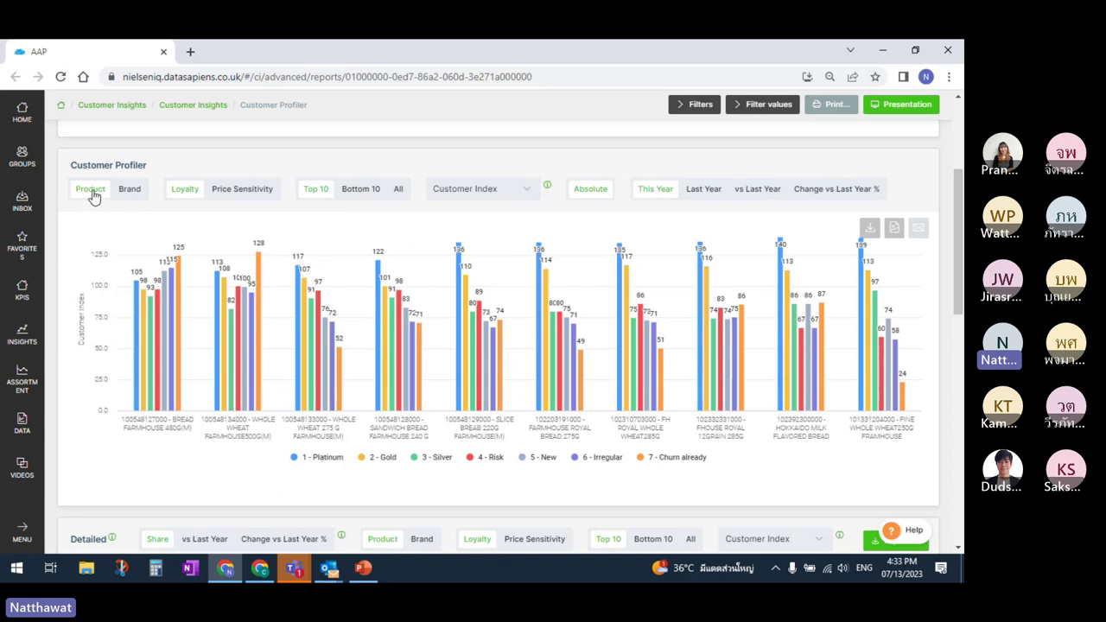
{"action": "left_click", "coordinate": [136, 191]}
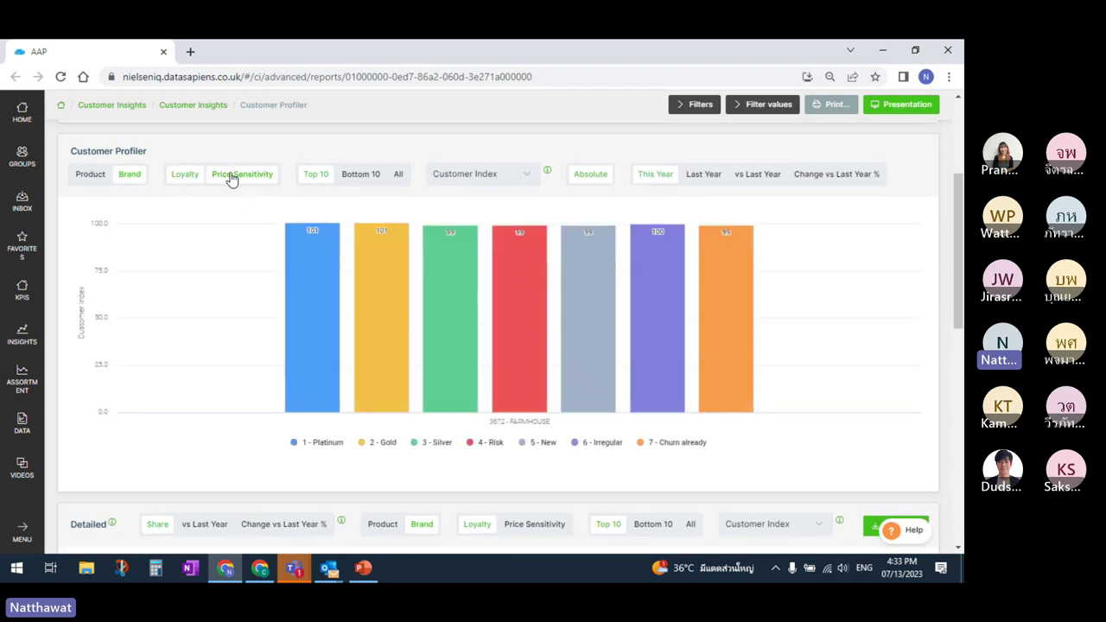
Step: Switch the chart to Price Sensitivity and examine FARMHOUSE's Customer Index for the low affluent, mid market and up market segments
{"action": "left_click", "coordinate": [231, 176]}
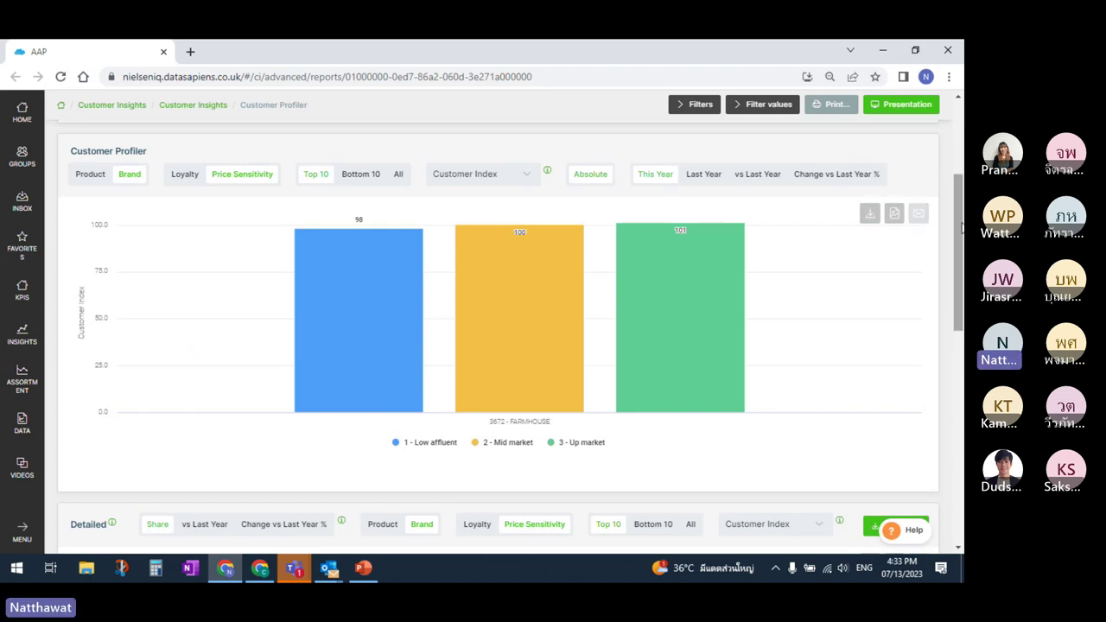
{"action": "left_click_drag", "start_coordinate": [962, 226], "coordinate": [957, 206]}
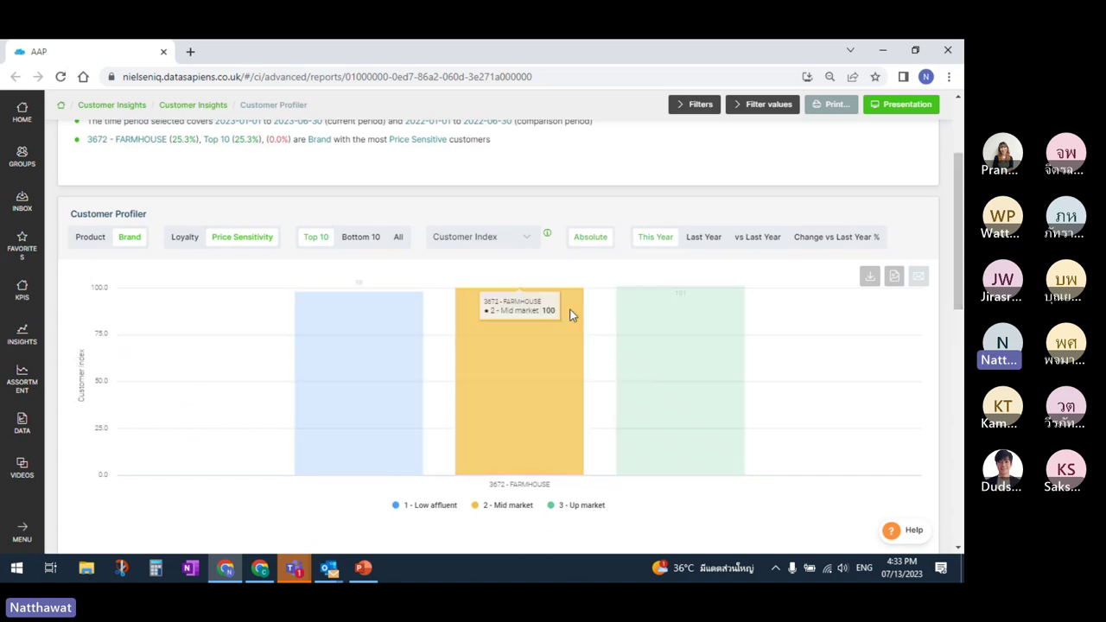
{"action": "mouse_move", "coordinate": [373, 451]}
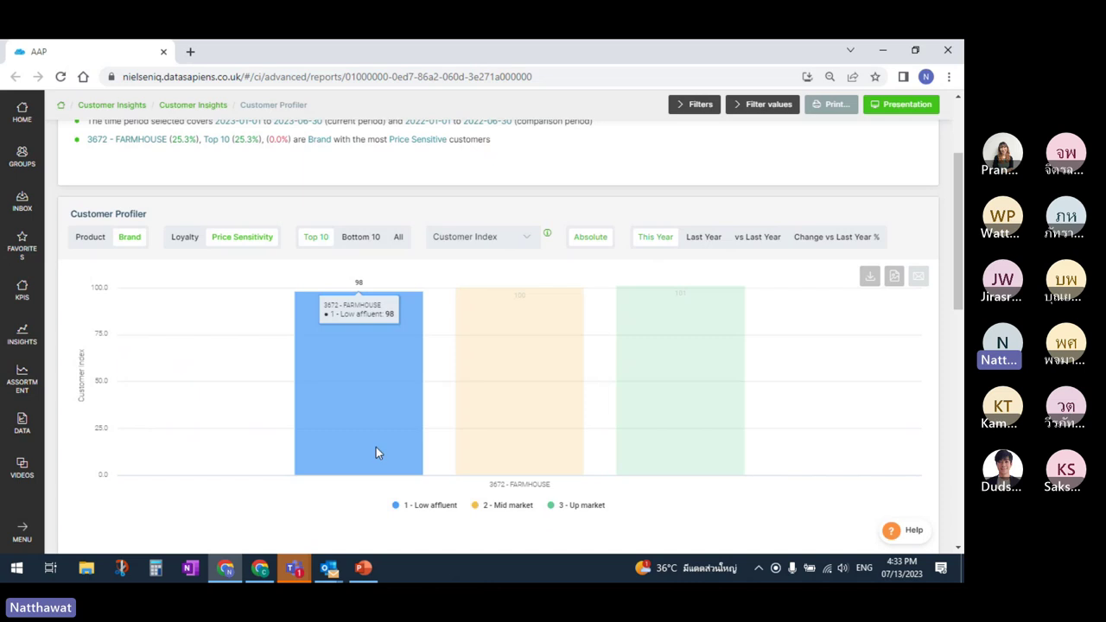
{"action": "mouse_move", "coordinate": [682, 432]}
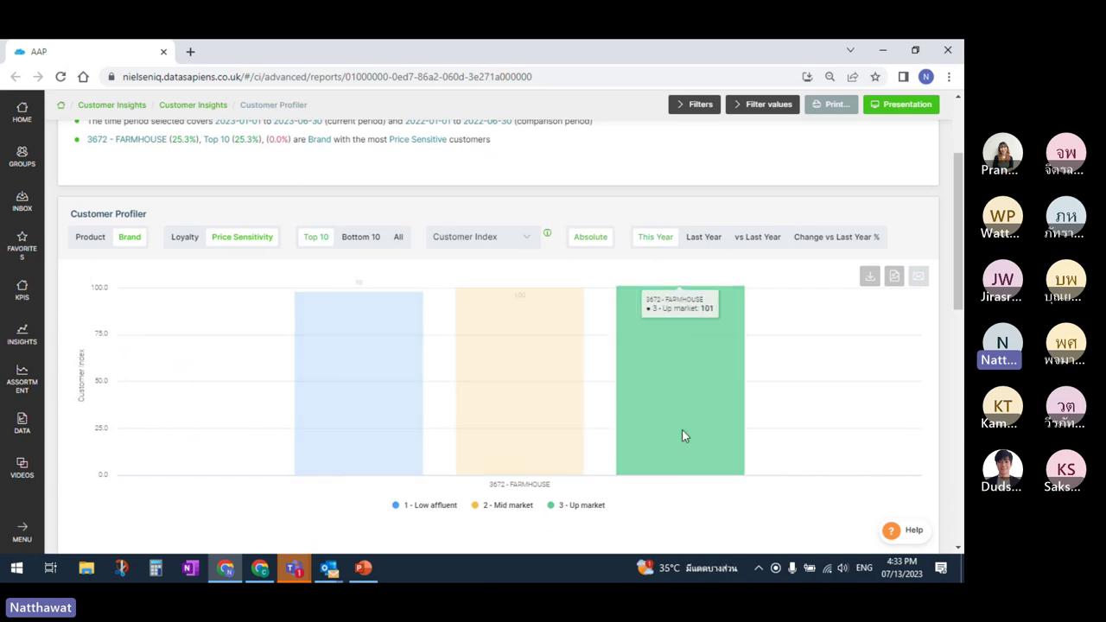
{"action": "mouse_move", "coordinate": [365, 407]}
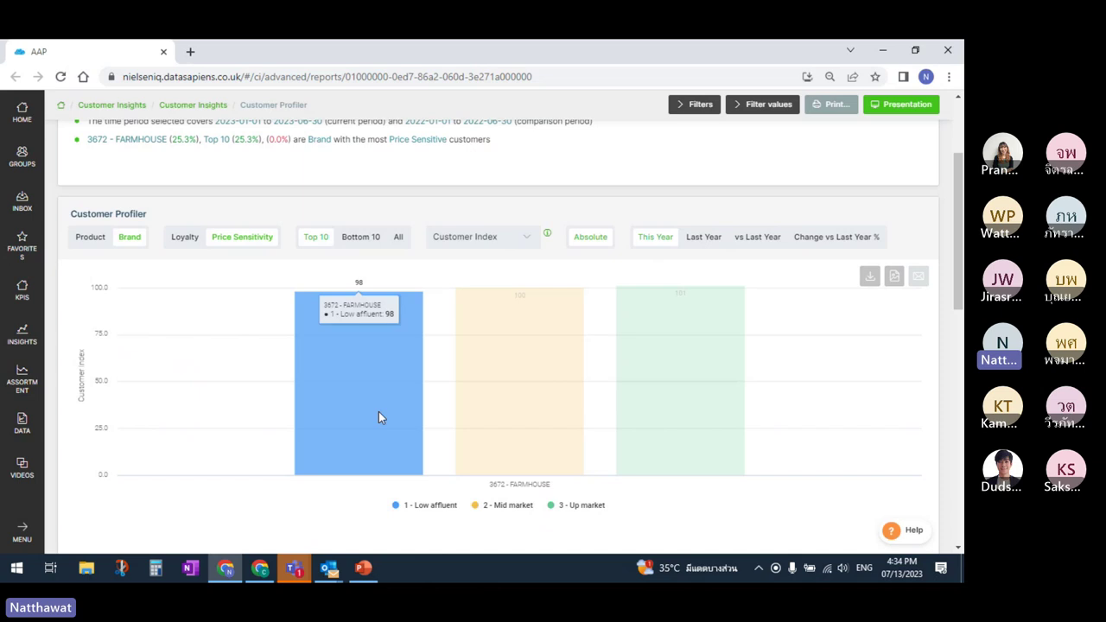
{"action": "mouse_move", "coordinate": [675, 386]}
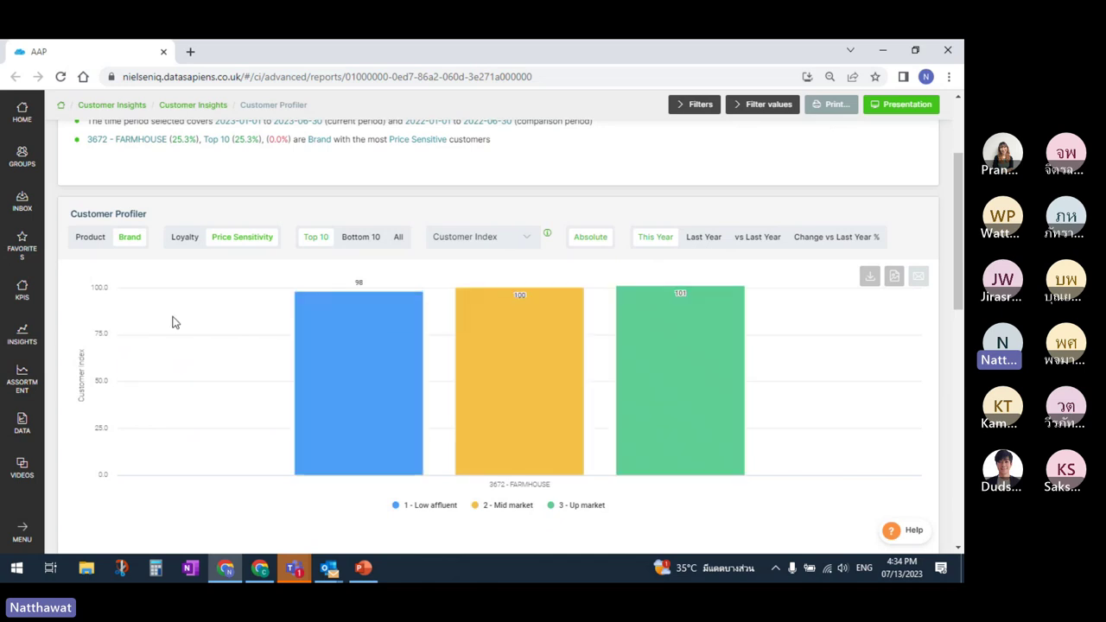
Step: Show the price sensitivity chart by Product and examine the Customer Index and customer share per product in the Detailed table
{"action": "left_click", "coordinate": [90, 240]}
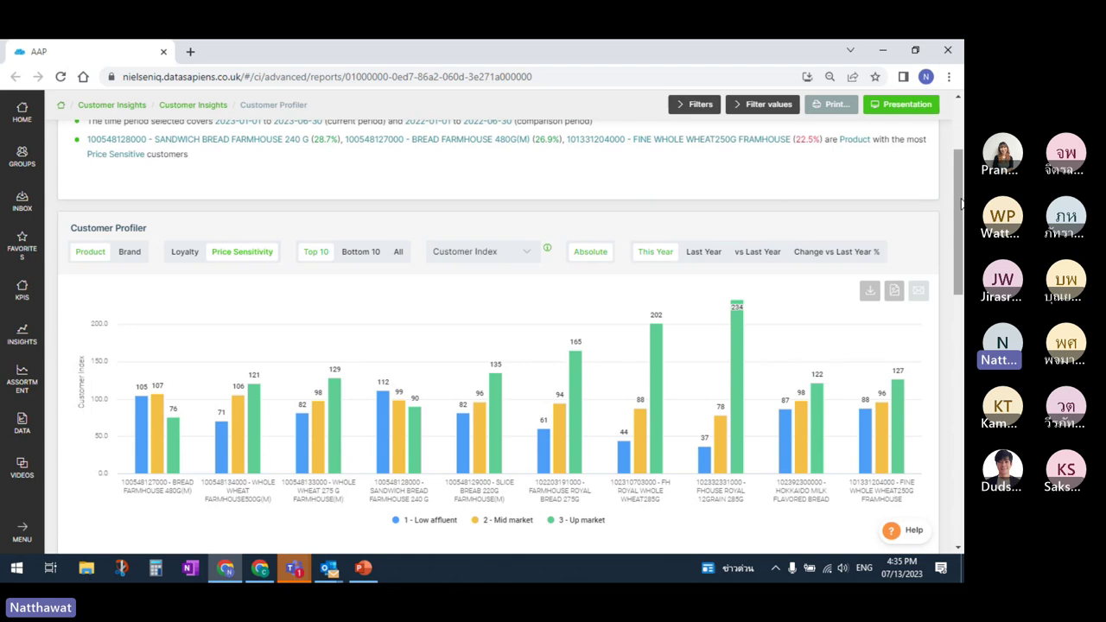
{"action": "left_click", "coordinate": [517, 256]}
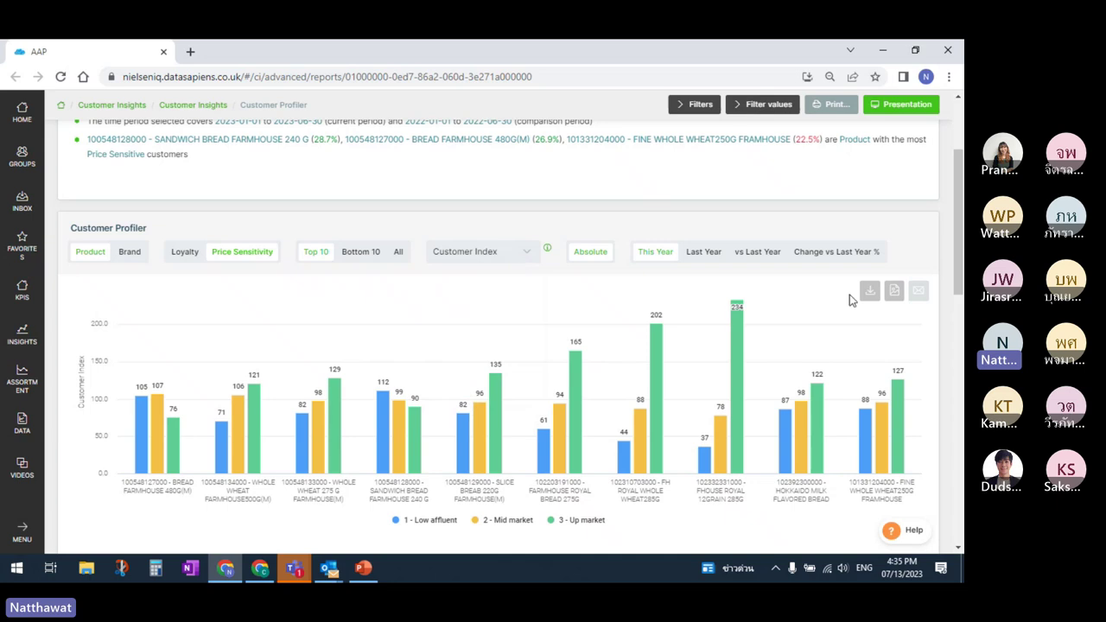
{"action": "scroll", "coordinate": [959, 350], "scroll_direction": "down", "scroll_amount": 4}
{"action": "mouse_move", "coordinate": [964, 350]}
{"action": "left_mouse_down"}
{"action": "mouse_move", "coordinate": [964, 490]}
{"action": "mouse_move", "coordinate": [950, 358]}
{"action": "left_mouse_up"}
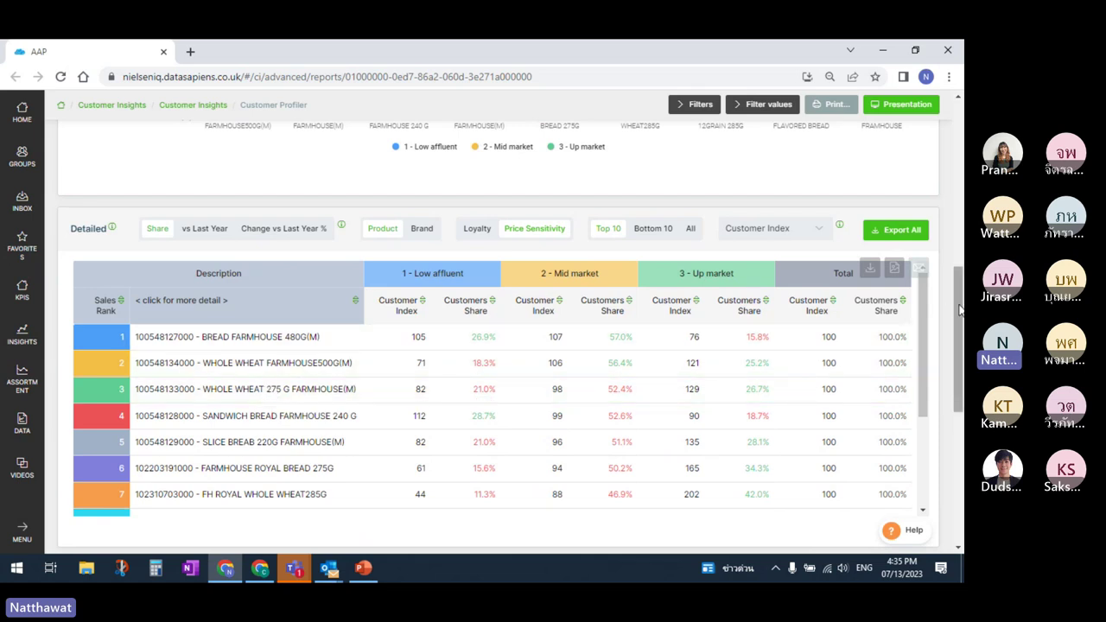
{"action": "scroll", "coordinate": [958, 311], "scroll_direction": "down", "scroll_amount": 3}
{"action": "scroll", "coordinate": [954, 260], "scroll_direction": "up", "scroll_amount": 7}
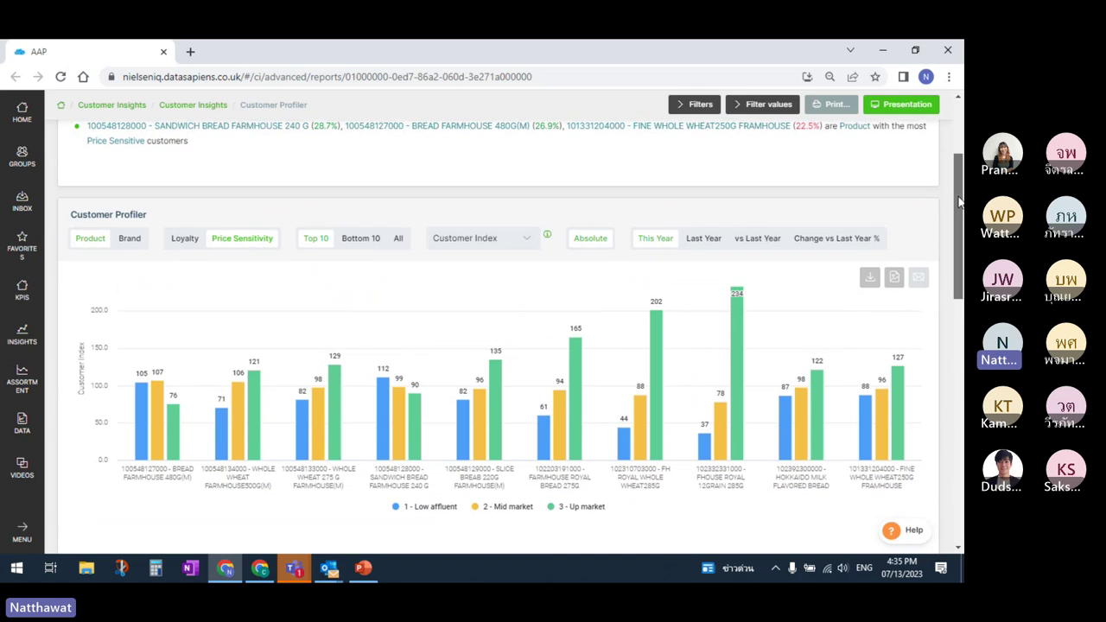
{"action": "left_click_drag", "start_coordinate": [957, 200], "coordinate": [957, 198]}
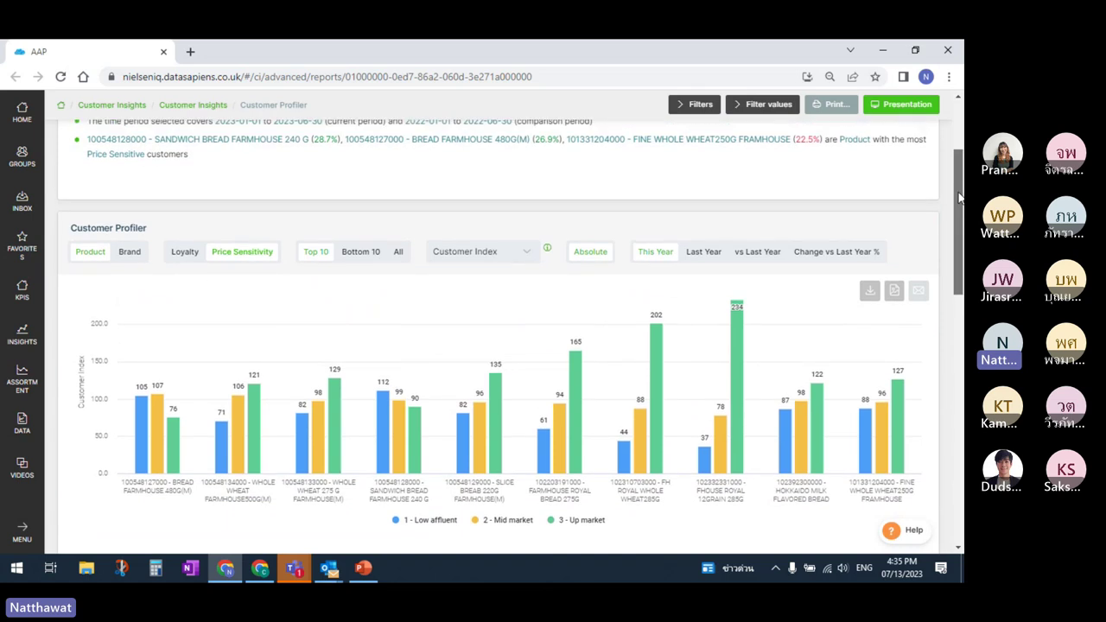
Step: Expand the report filters to check the current selections, and collapse them again
{"action": "left_click_drag", "start_coordinate": [957, 198], "coordinate": [958, 149]}
{"action": "left_click", "coordinate": [704, 145]}
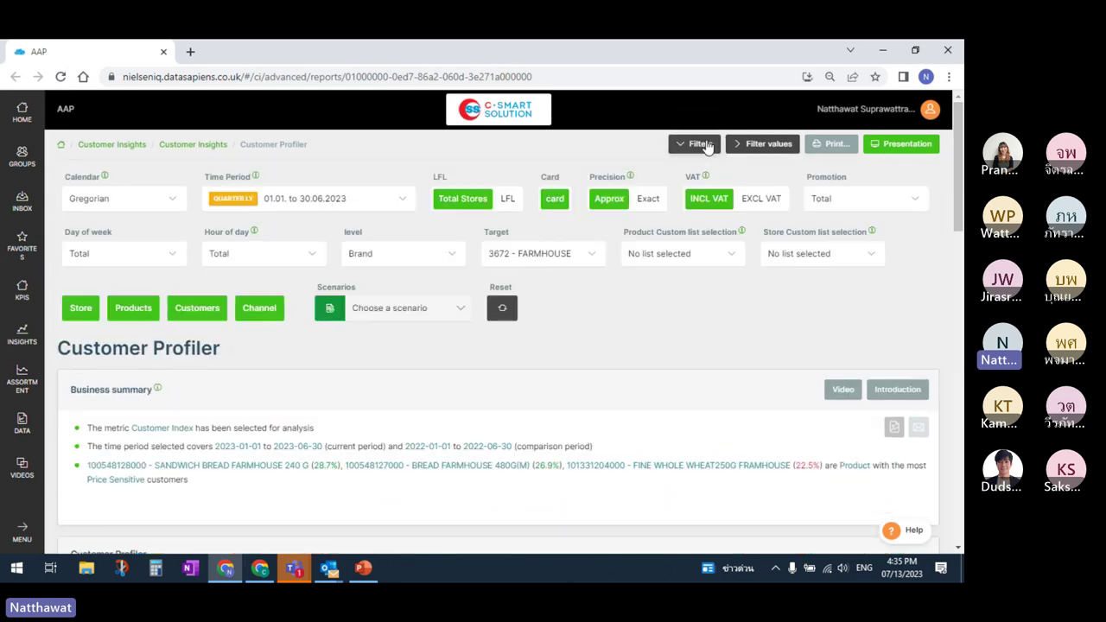
{"action": "left_click", "coordinate": [705, 145]}
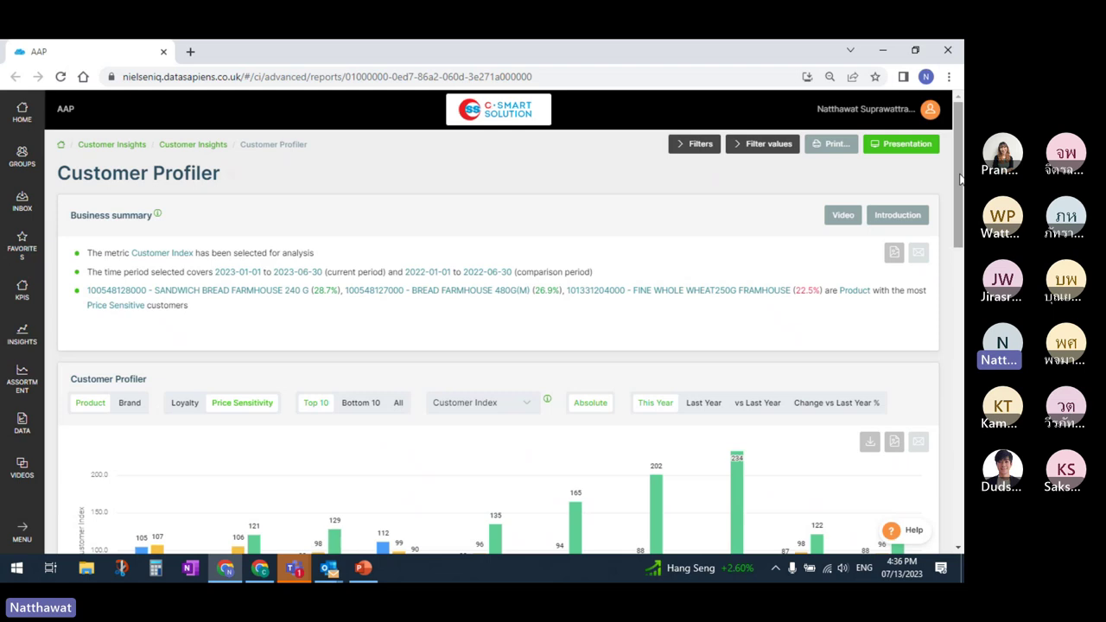
Step: Review the product-level price sensitivity chart and the Top 10 Detailed Trends in Customer Profiler, and expand the report filters
{"action": "left_click_drag", "start_coordinate": [960, 178], "coordinate": [963, 223]}
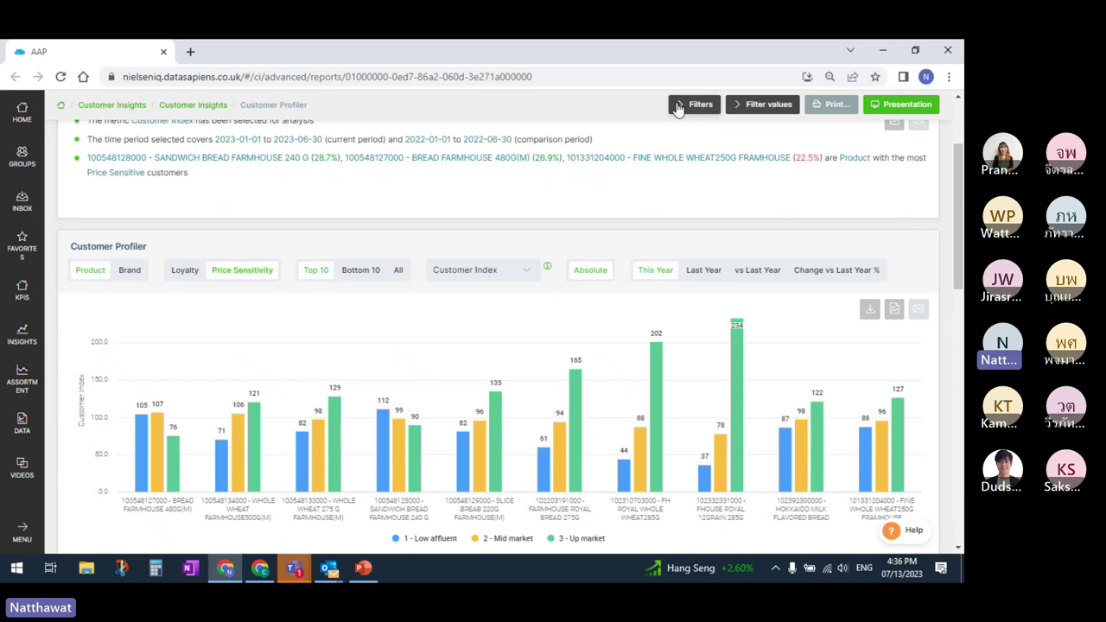
{"action": "left_click_drag", "start_coordinate": [962, 210], "coordinate": [962, 463]}
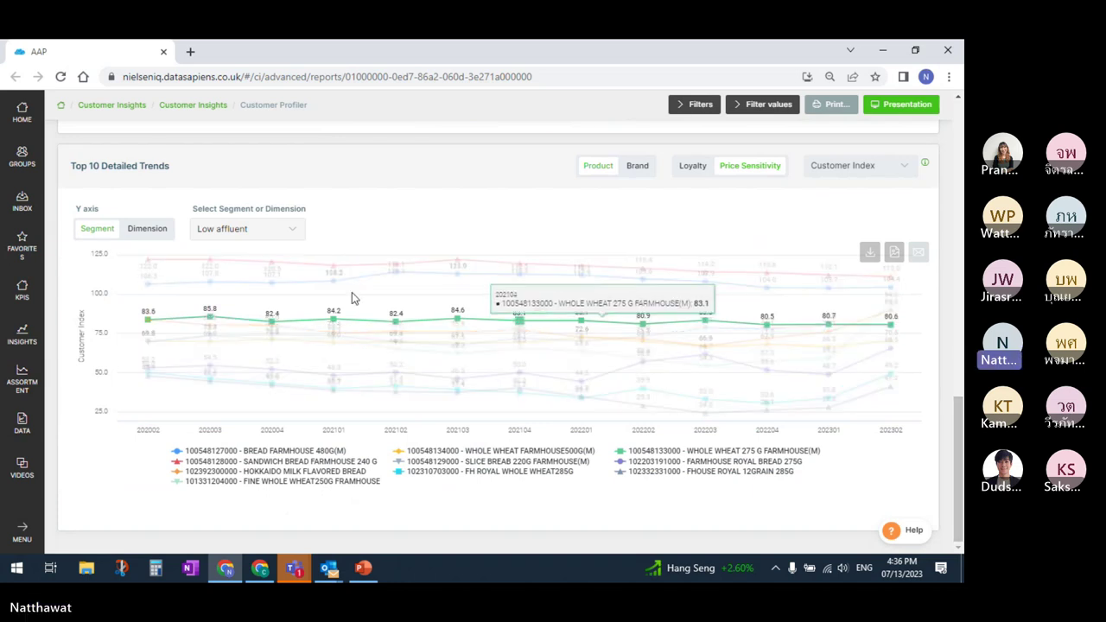
{"action": "left_click_drag", "start_coordinate": [962, 393], "coordinate": [958, 129]}
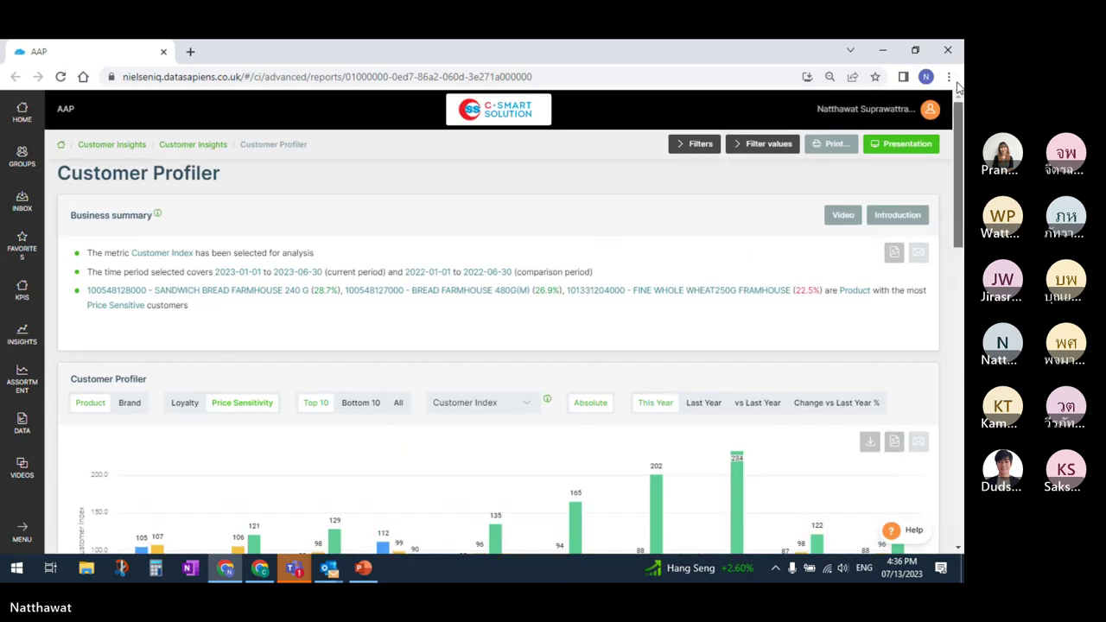
{"action": "left_click", "coordinate": [682, 147]}
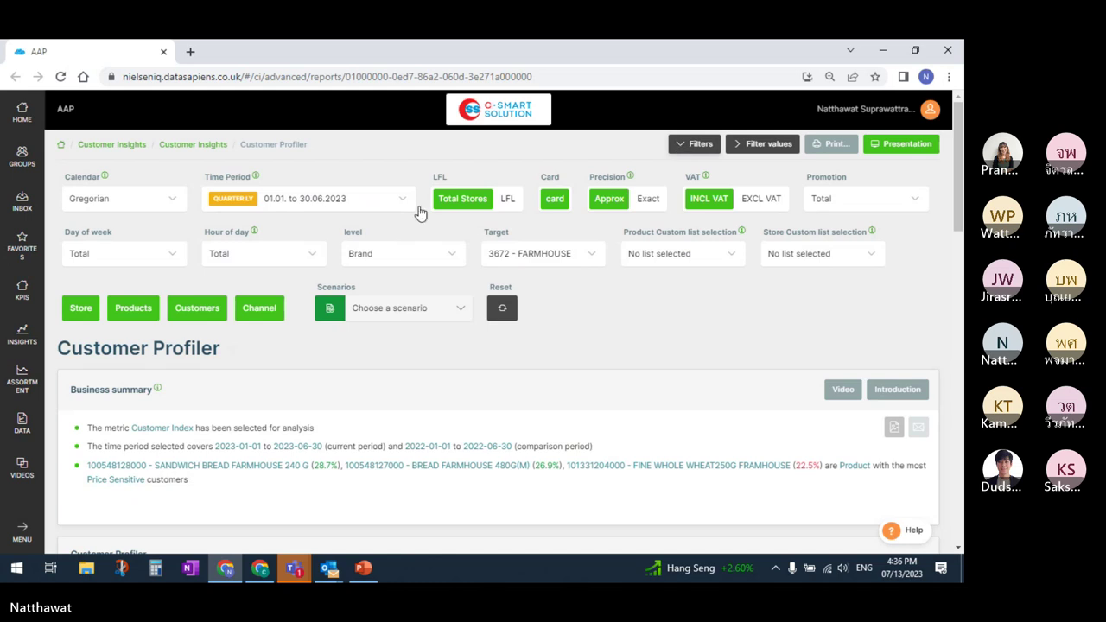
Step: Return to the AAP home page and look over the Business Insights, Customer Insights, Assortment and Data report groups
{"action": "left_click", "coordinate": [24, 118]}
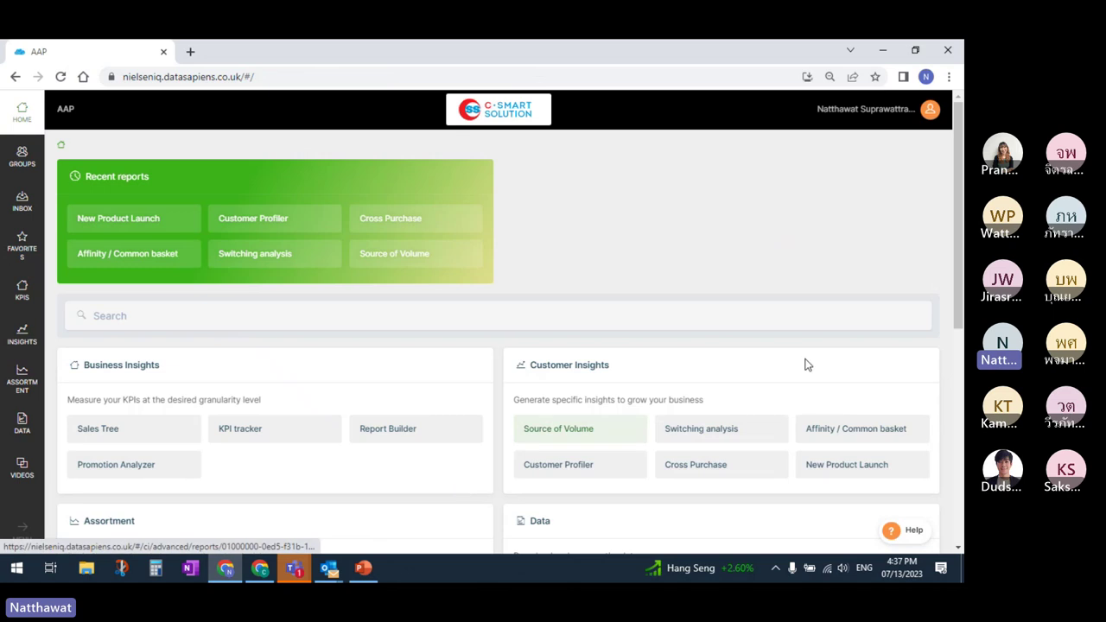
{"action": "scroll", "coordinate": [960, 299], "scroll_direction": "down", "scroll_amount": 1}
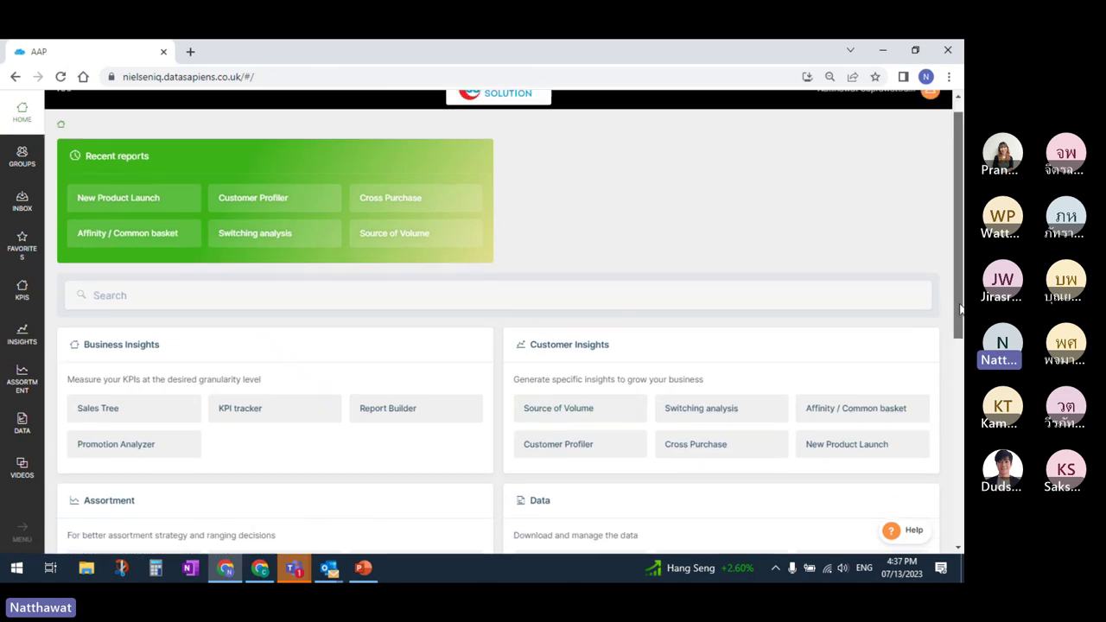
{"action": "left_click_drag", "start_coordinate": [963, 344], "coordinate": [950, 276]}
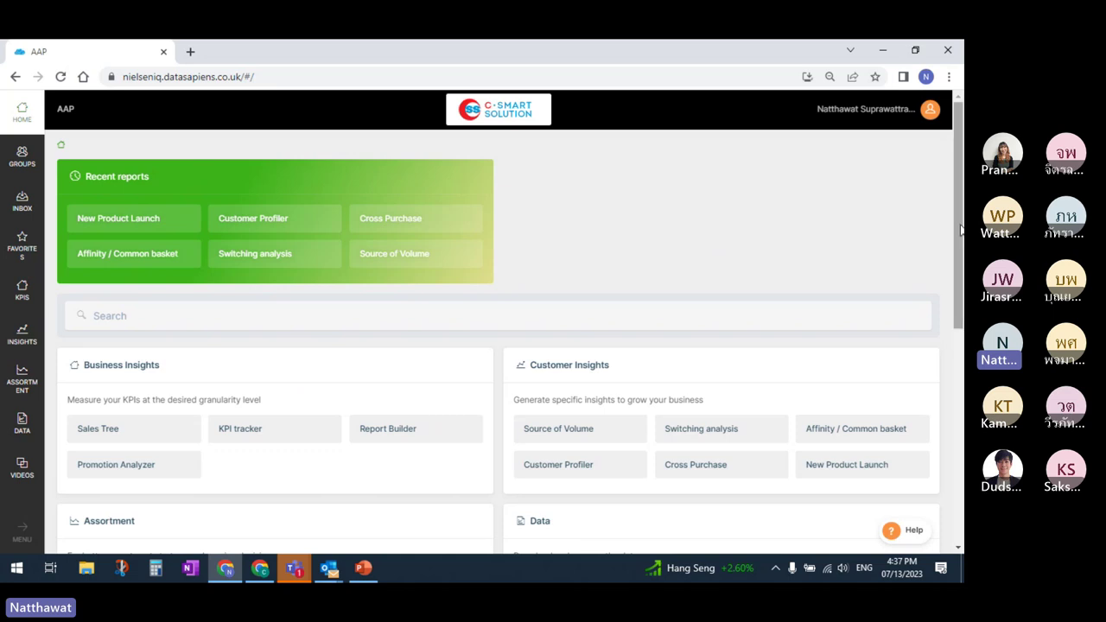
{"action": "left_click_drag", "start_coordinate": [959, 224], "coordinate": [959, 282]}
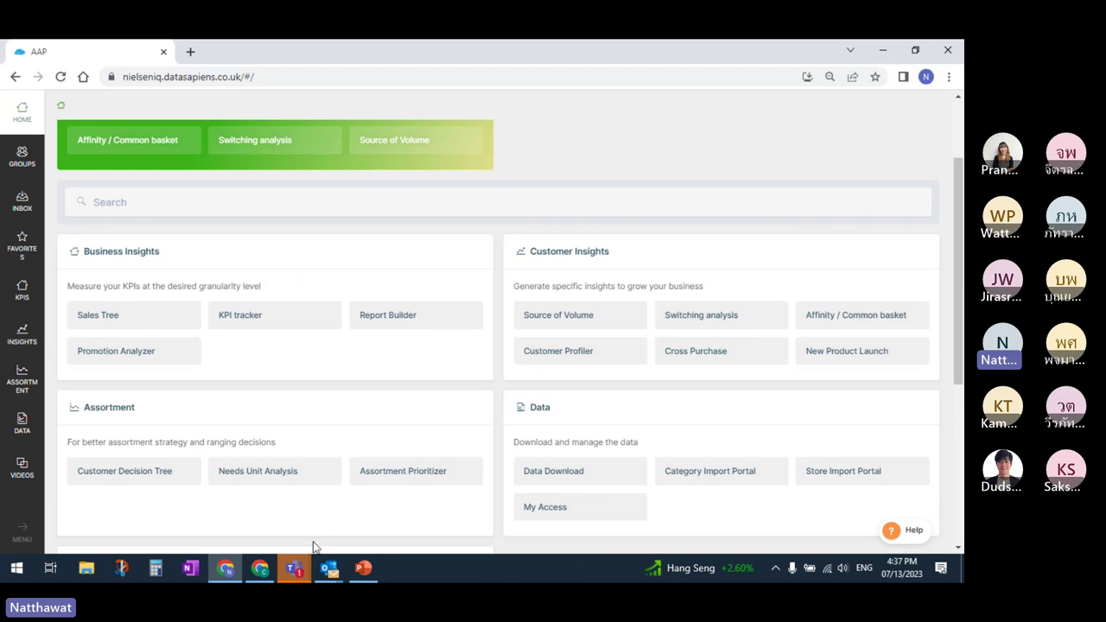
Step: Switch to the AAP training deck in PowerPoint and look through FAQ slides 179 to 182 on training, login and password recovery
{"action": "left_click", "coordinate": [364, 570]}
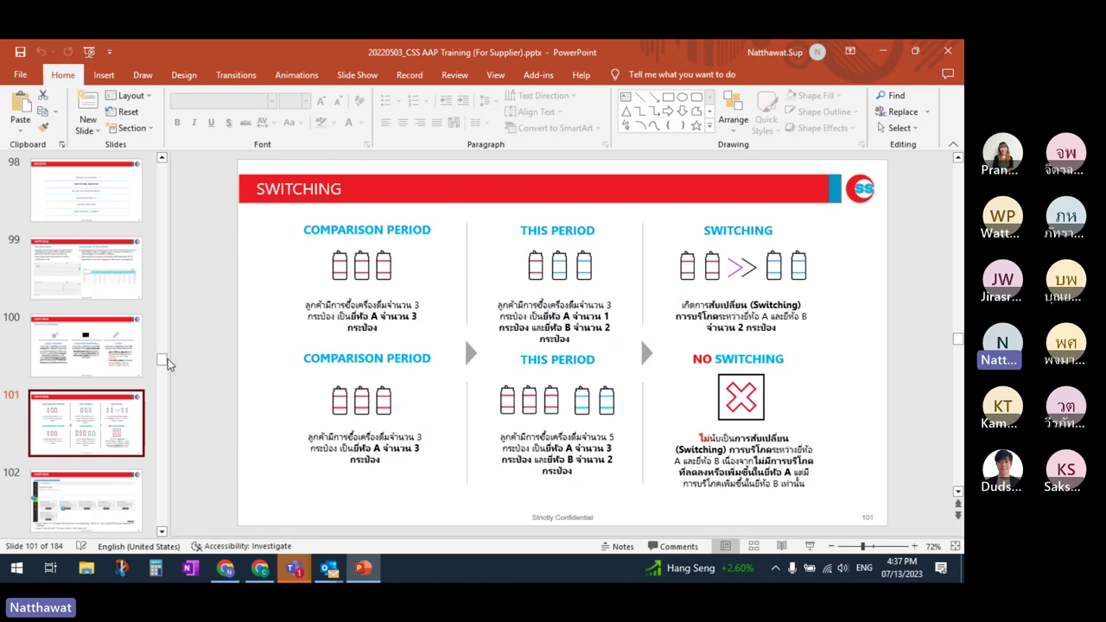
{"action": "left_click_drag", "start_coordinate": [162, 360], "coordinate": [182, 523]}
{"action": "left_click", "coordinate": [104, 370]}
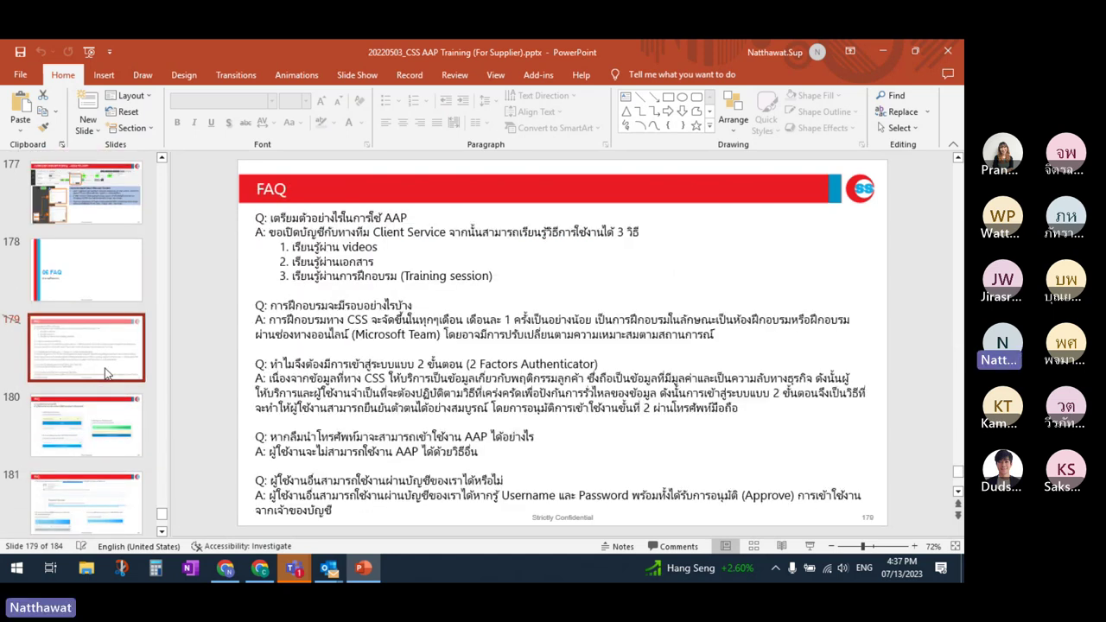
{"action": "left_click", "coordinate": [98, 433]}
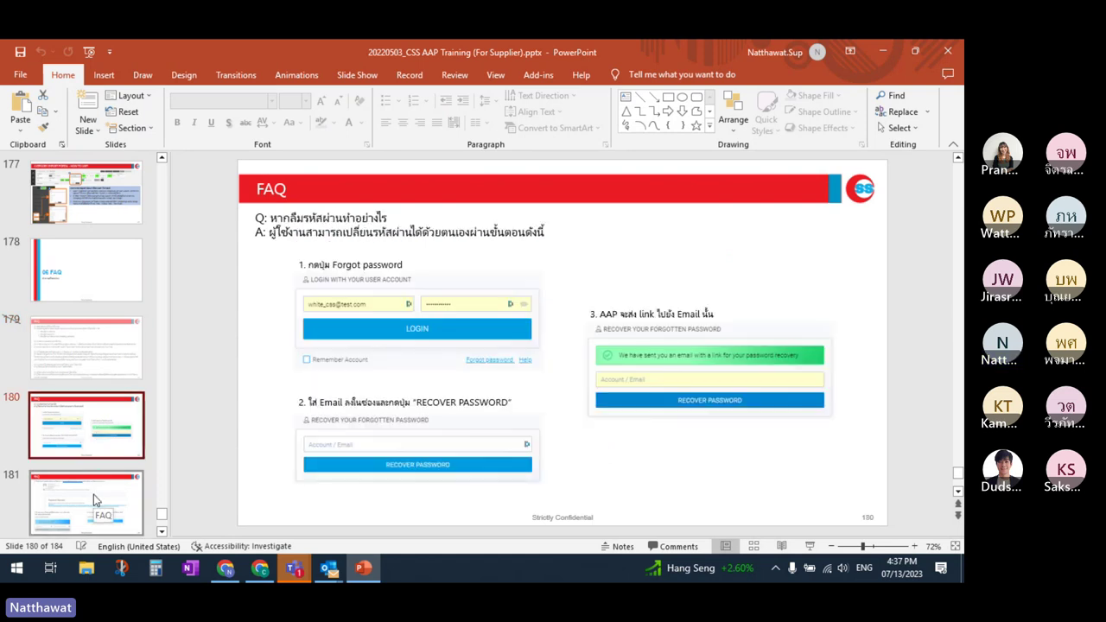
{"action": "left_click", "coordinate": [93, 497]}
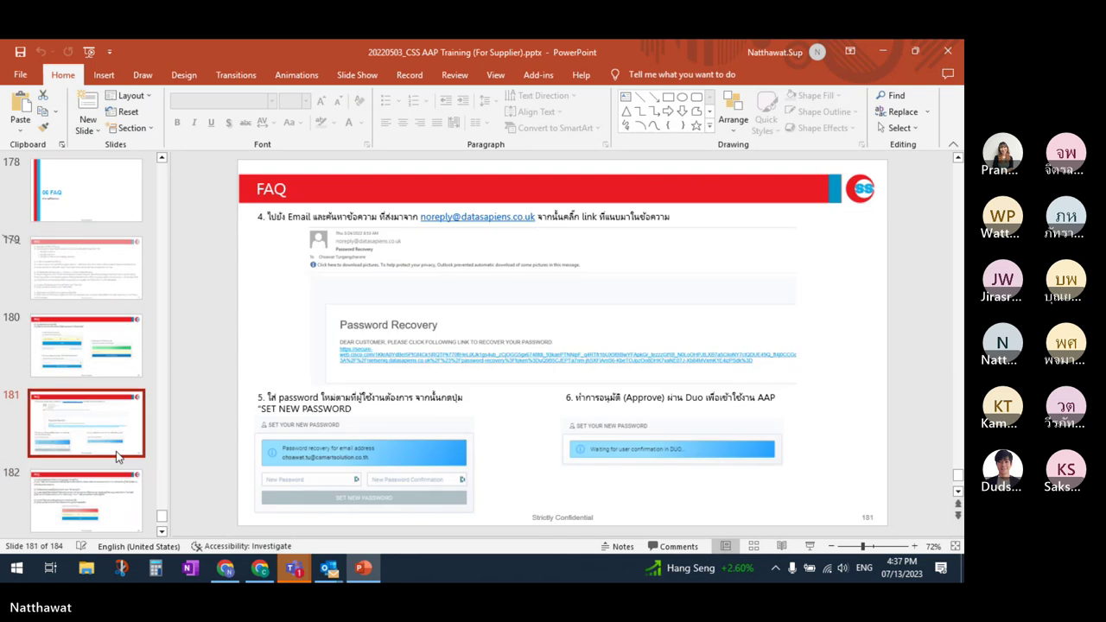
{"action": "left_click", "coordinate": [104, 356]}
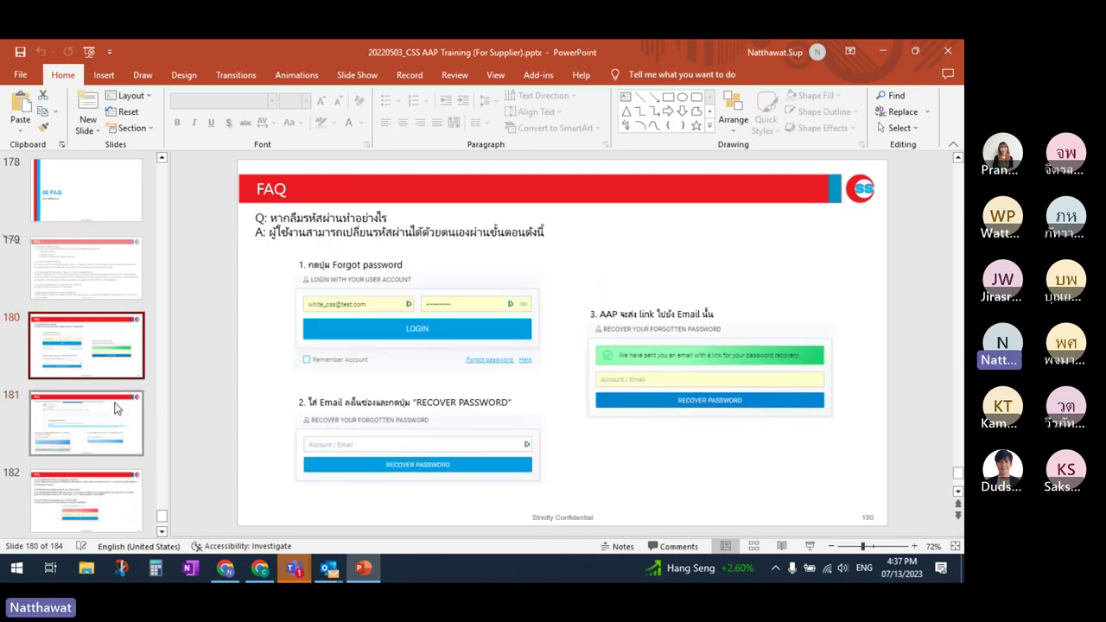
{"action": "left_click", "coordinate": [123, 431]}
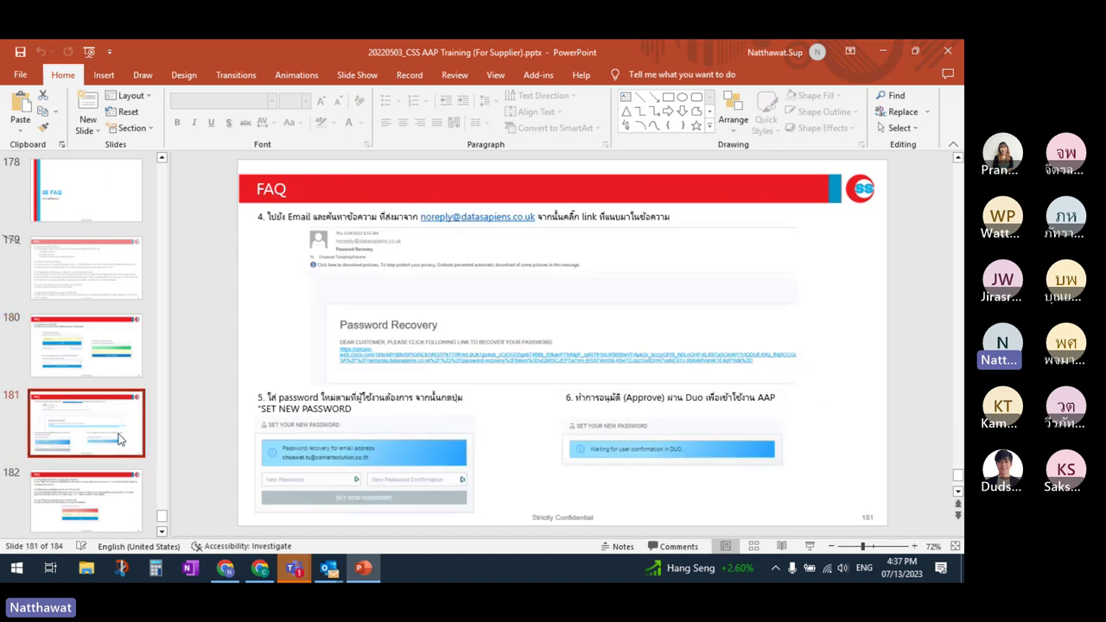
{"action": "left_click", "coordinate": [109, 518]}
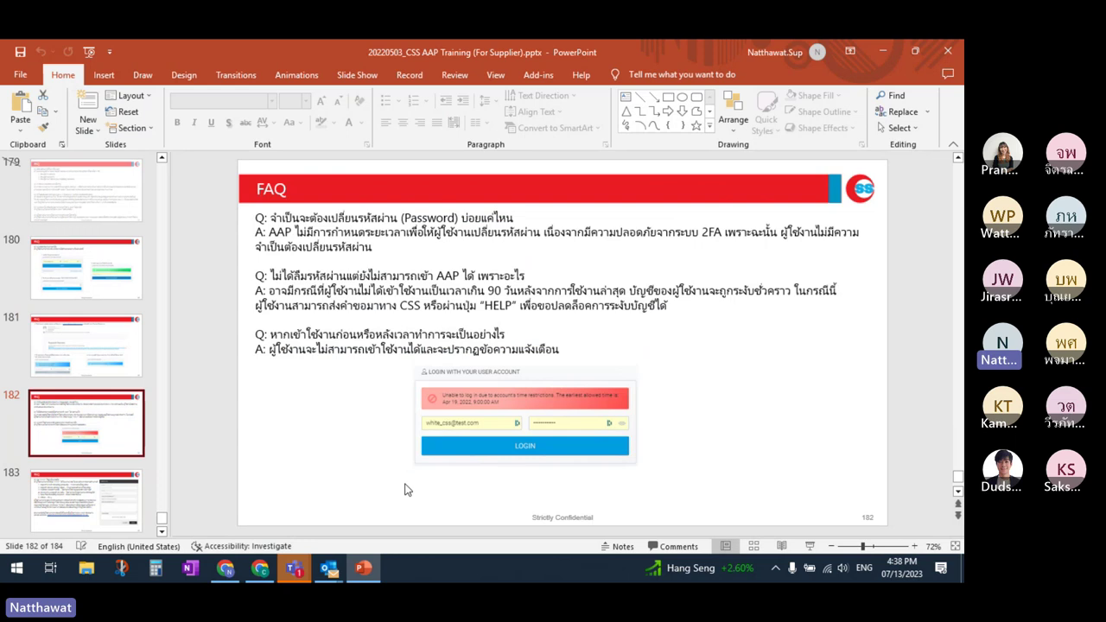
Step: Switch back to AAP in Chrome, open the Contact us help form and set the problem type to Other
{"action": "left_click", "coordinate": [226, 568]}
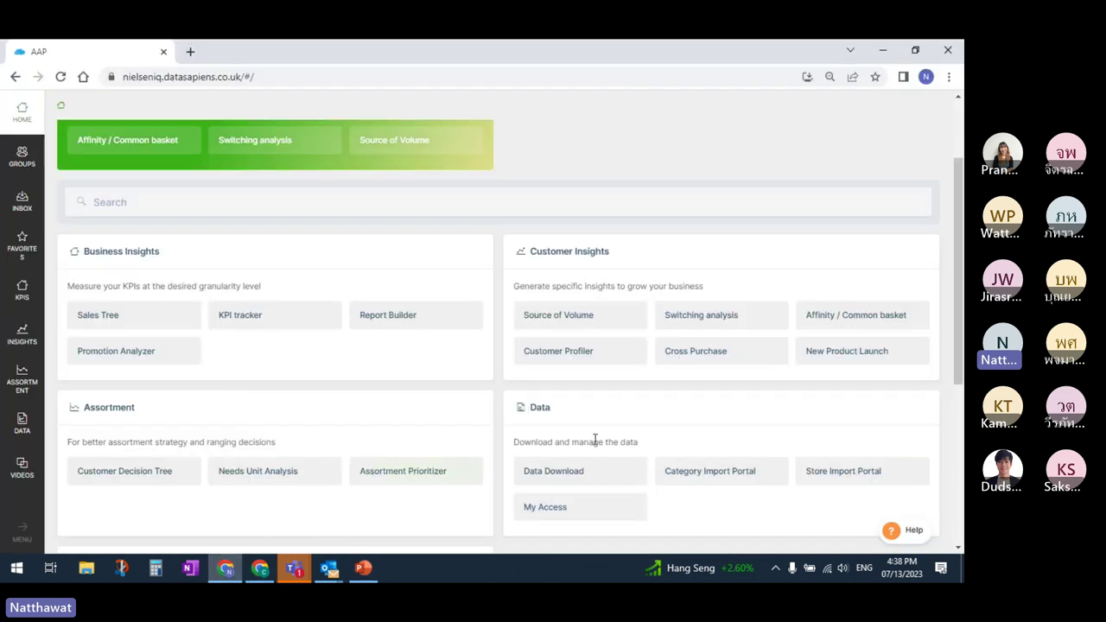
{"action": "left_click", "coordinate": [908, 529]}
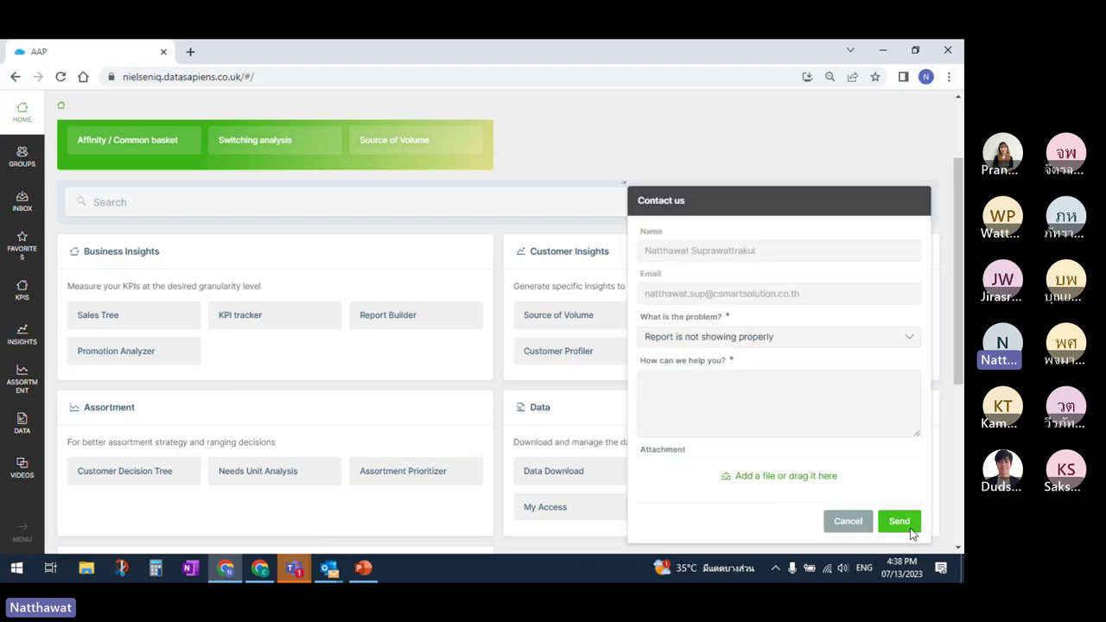
{"action": "left_click", "coordinate": [739, 341]}
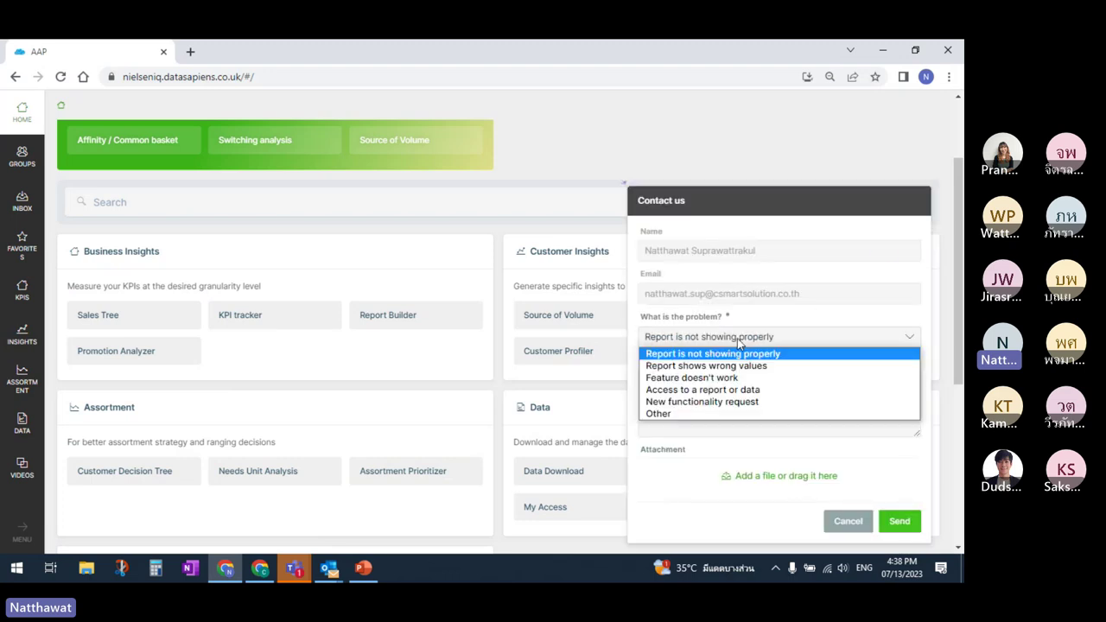
{"action": "left_click", "coordinate": [741, 414]}
{"action": "left_click", "coordinate": [735, 405]}
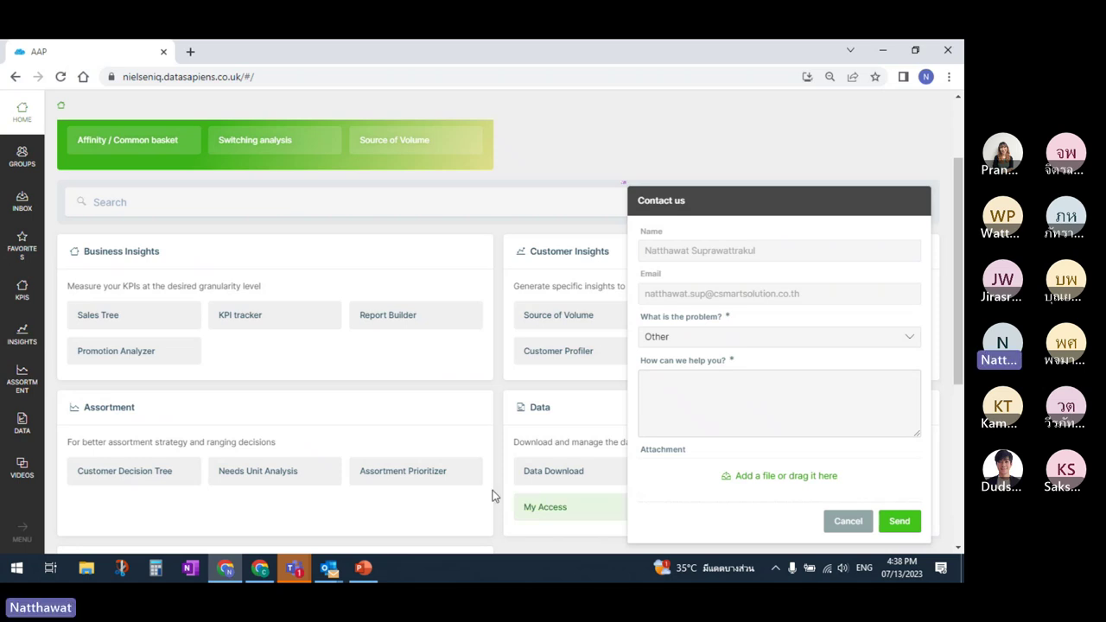
Step: Switch to PowerPoint, start the slide show at FAQ slide 180 with the laser pointer, and advance to slide 182
{"action": "left_click", "coordinate": [363, 568]}
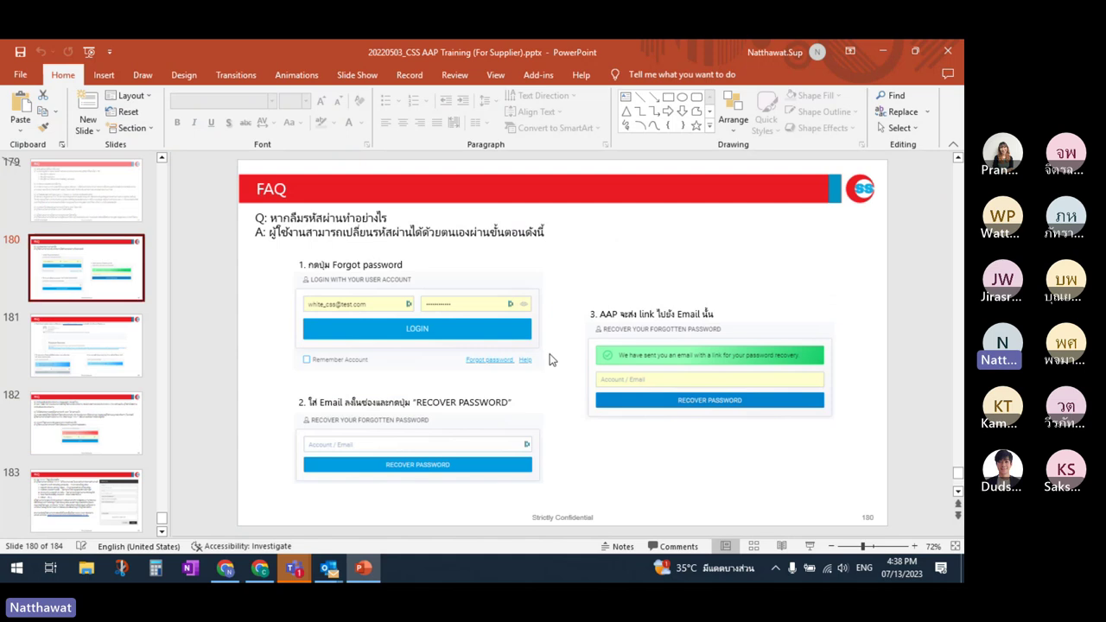
{"action": "left_click", "coordinate": [810, 546]}
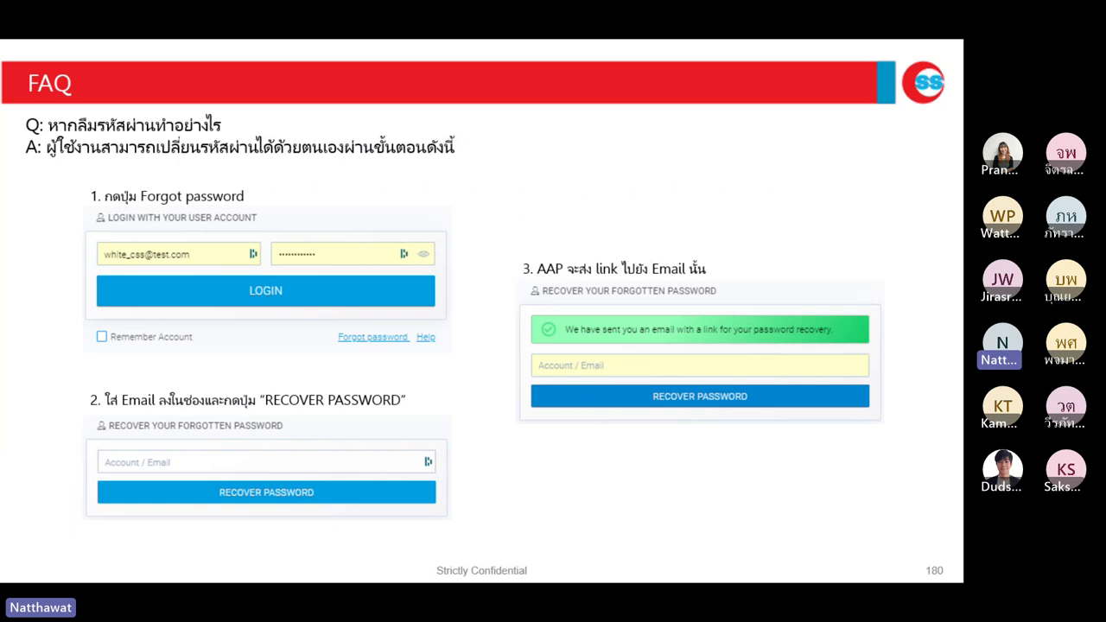
{"action": "right_click", "coordinate": [790, 503]}
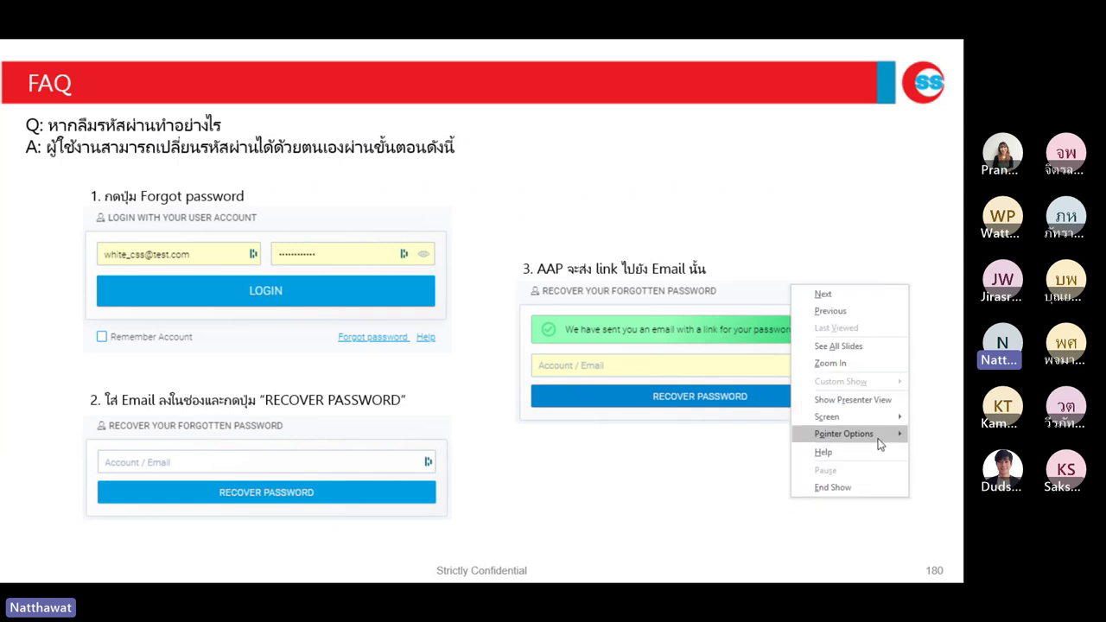
{"action": "mouse_move", "coordinate": [877, 441]}
{"action": "left_click", "coordinate": [775, 435]}
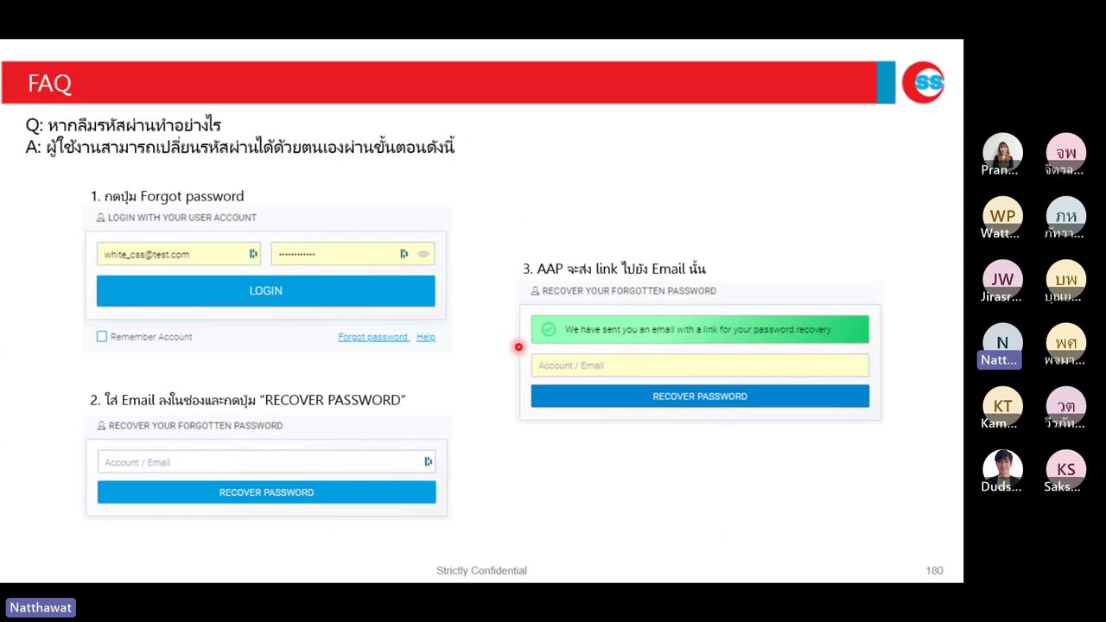
{"action": "key", "text": "Right"}
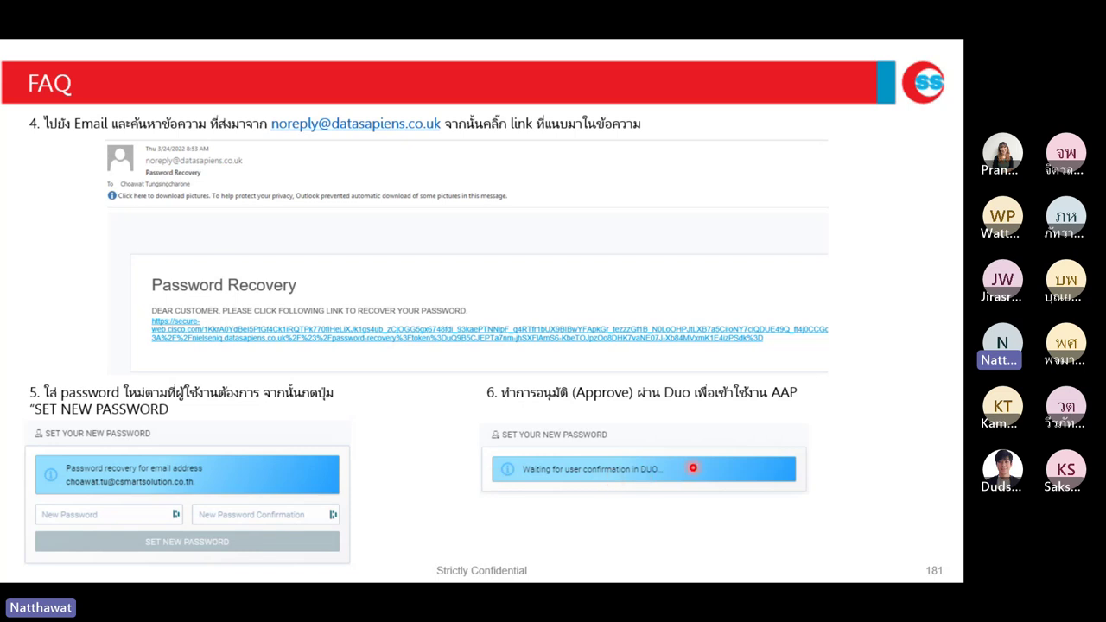
{"action": "key", "text": "Right"}
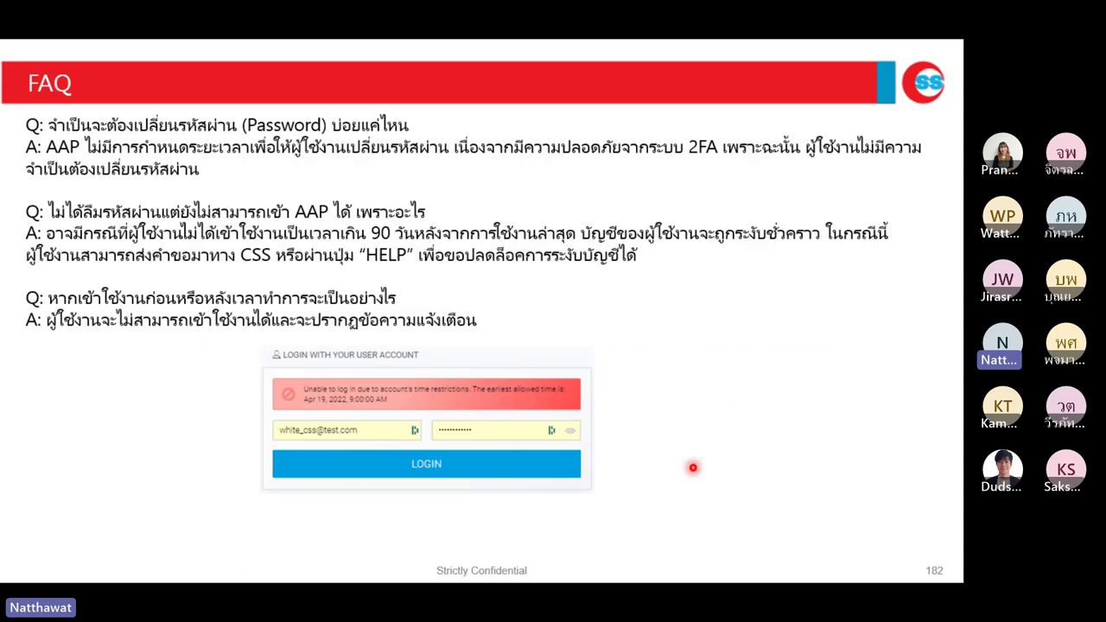